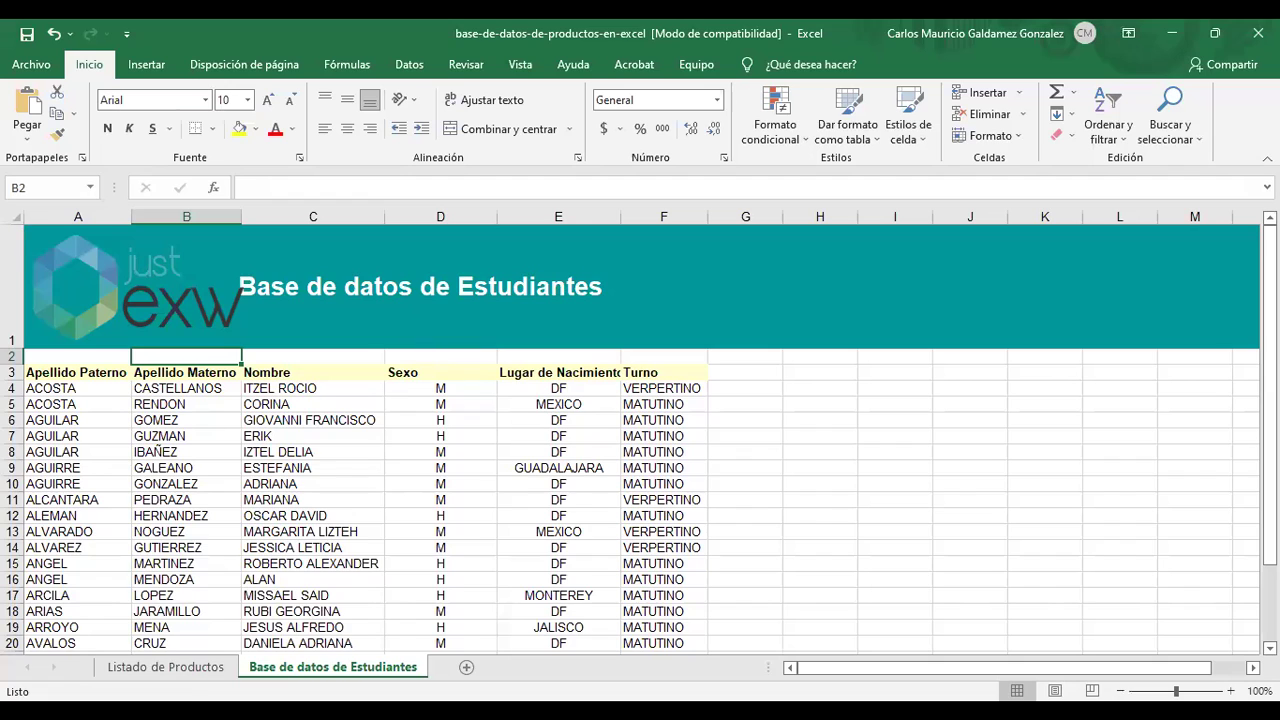
On the Listado de Productos sheet, format the PrecioUnidad values in F4:F23 as Moneda.
left_click(186, 672)
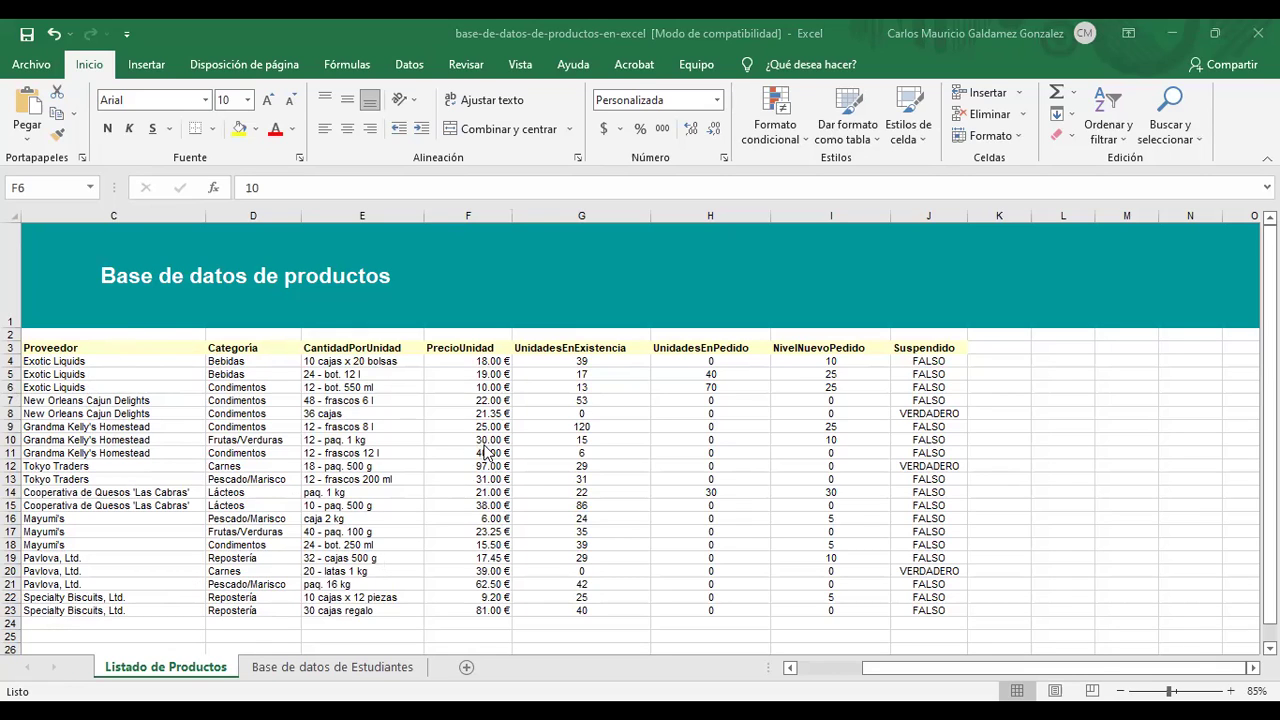
left_click_drag(444, 361, 454, 612)
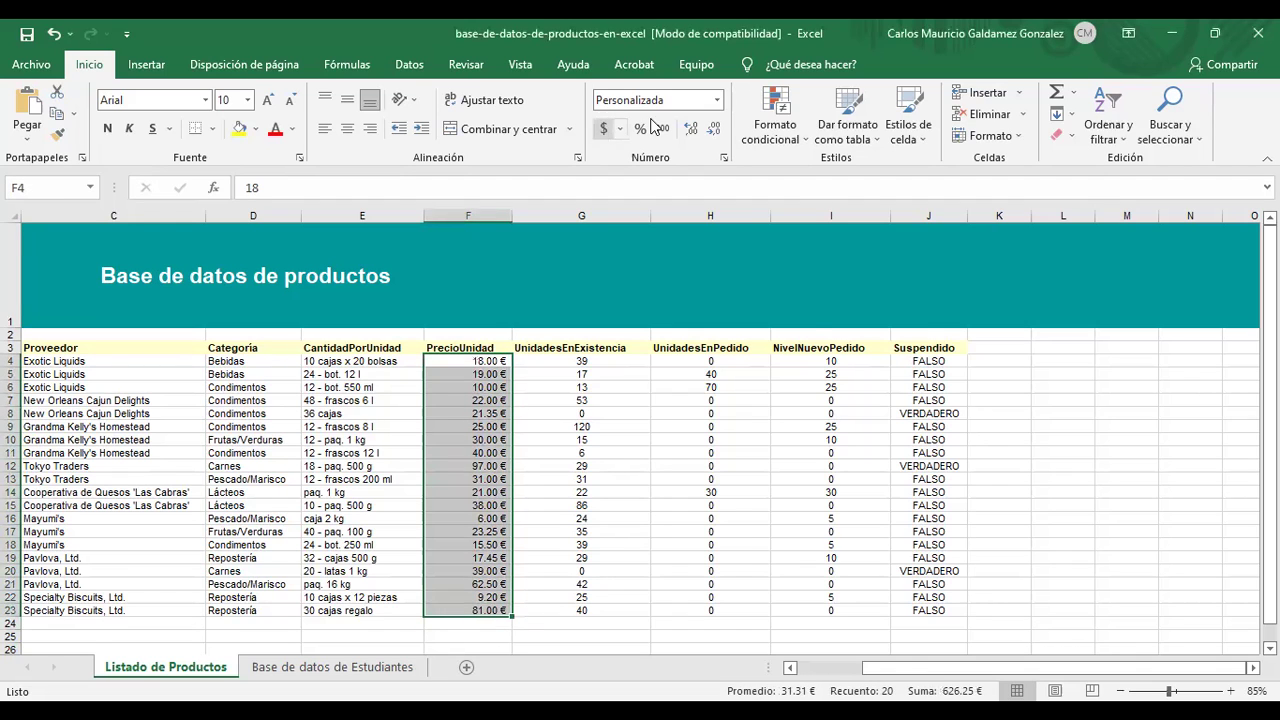
left_click(716, 101)
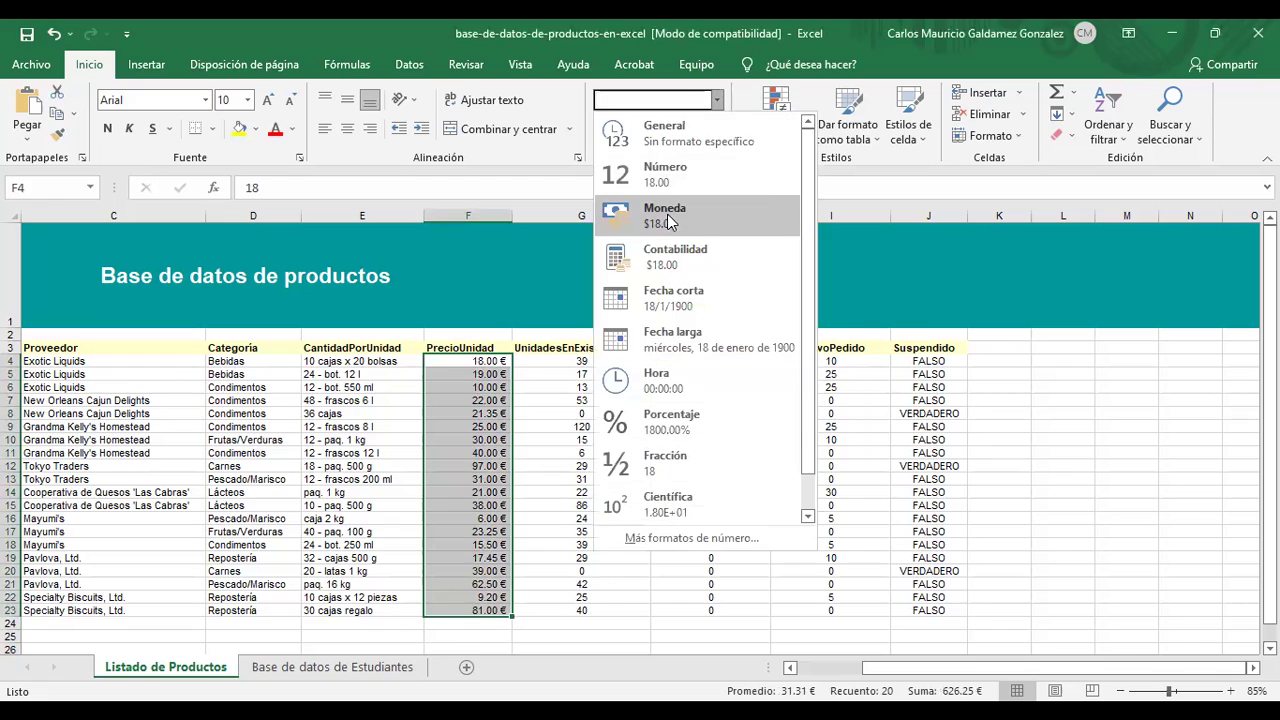
left_click(667, 210)
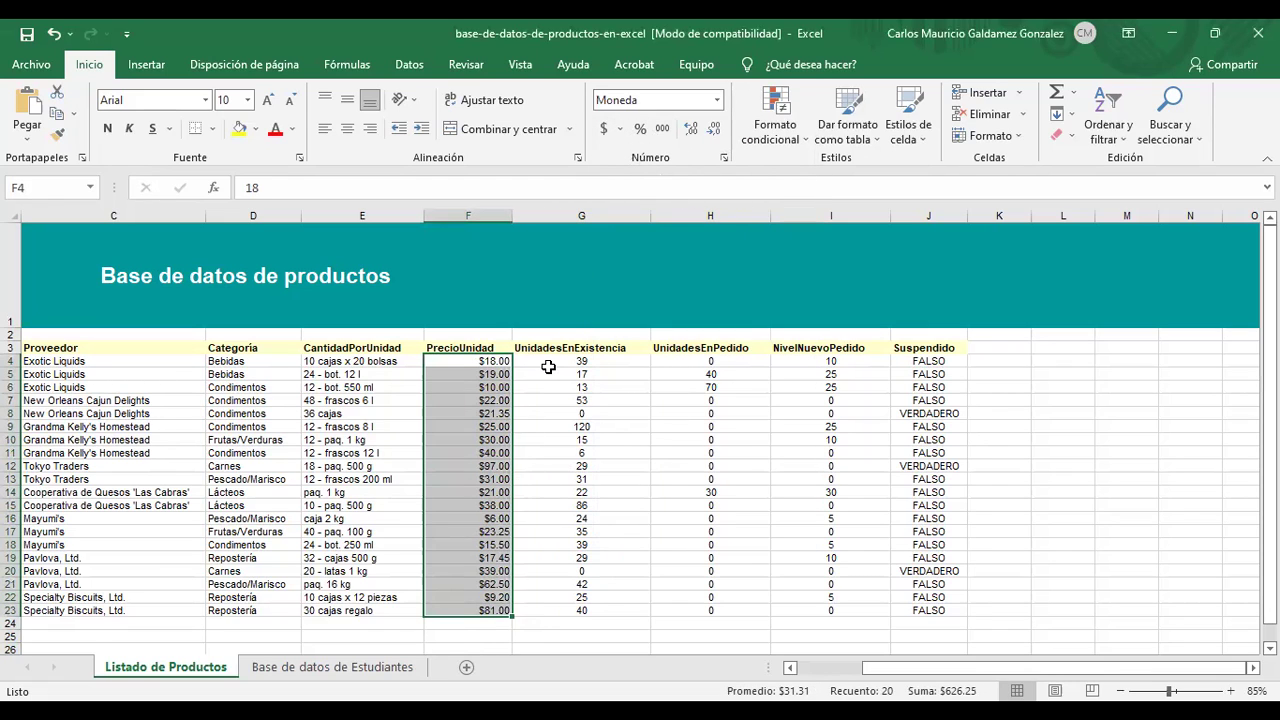
Review the product values under UnidadesEnExistencia, UnidadesEnPedido, NivelNuevoPedido and Suspendido, one column at a time.
left_click_drag(546, 365, 542, 616)
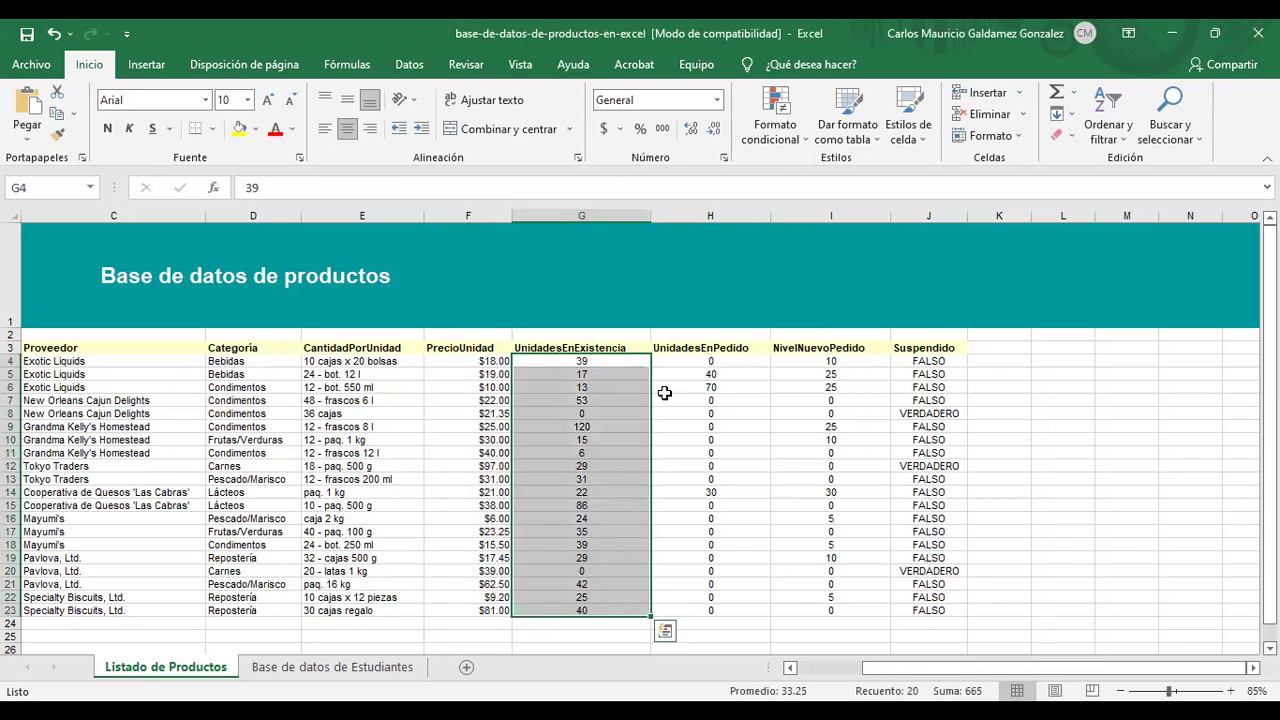
left_click_drag(676, 362, 686, 603)
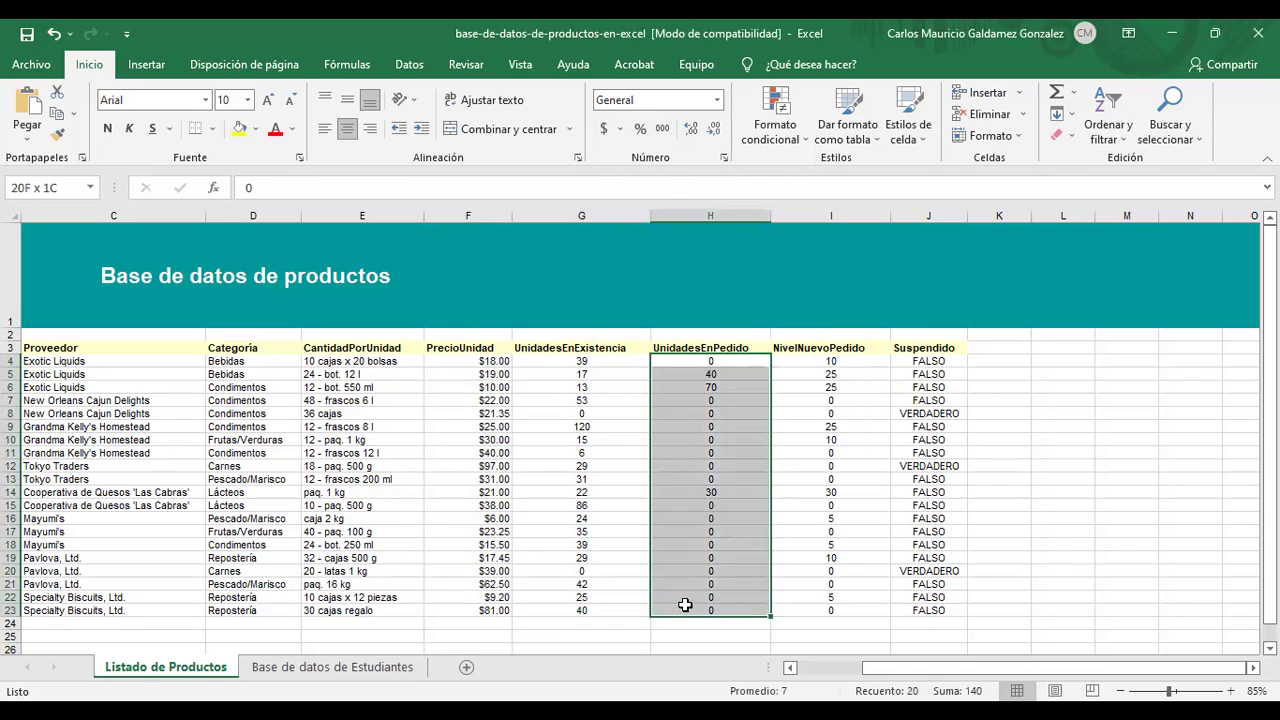
left_click_drag(800, 361, 809, 607)
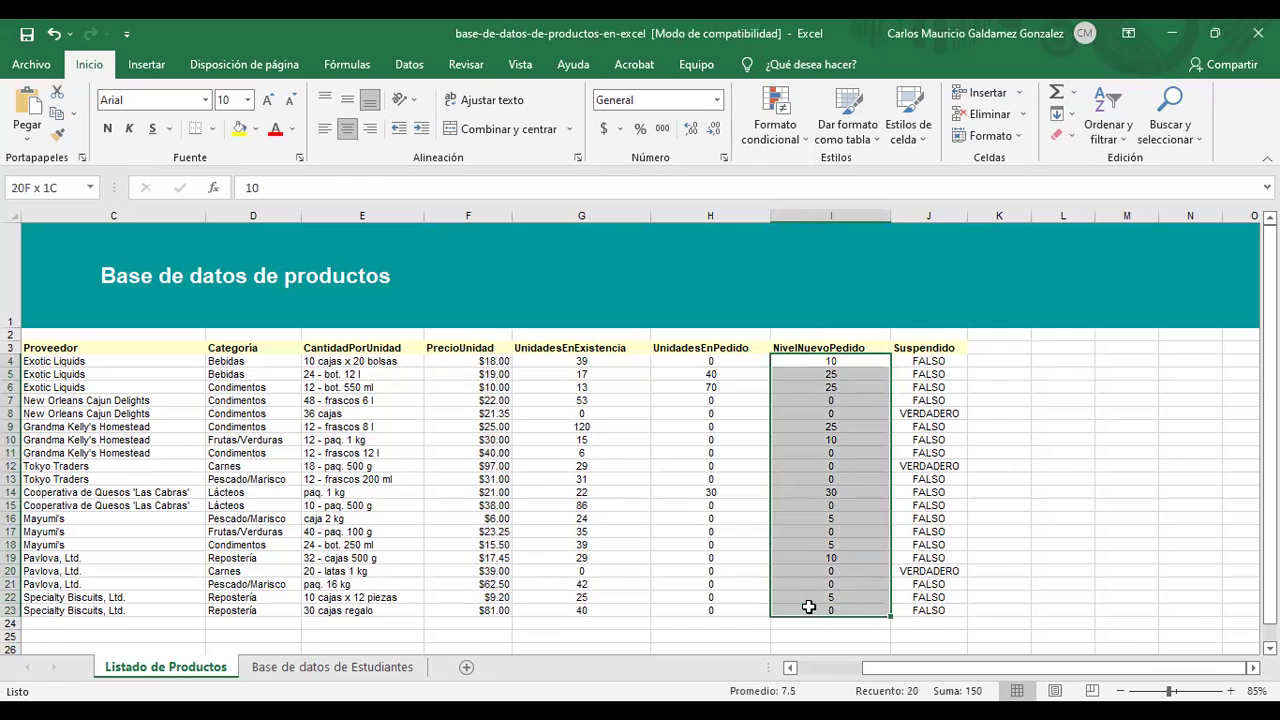
left_click_drag(907, 361, 913, 610)
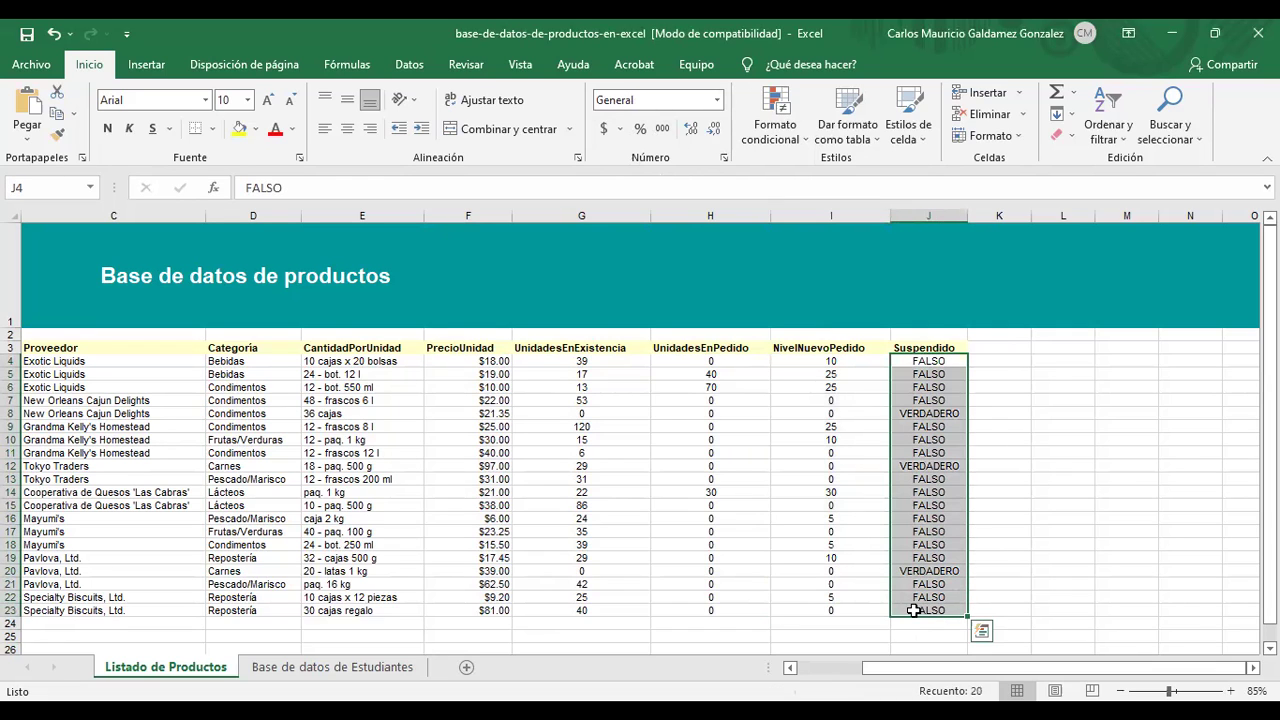
Fit the width of the IdProducto column to its contents.
left_click(476, 440)
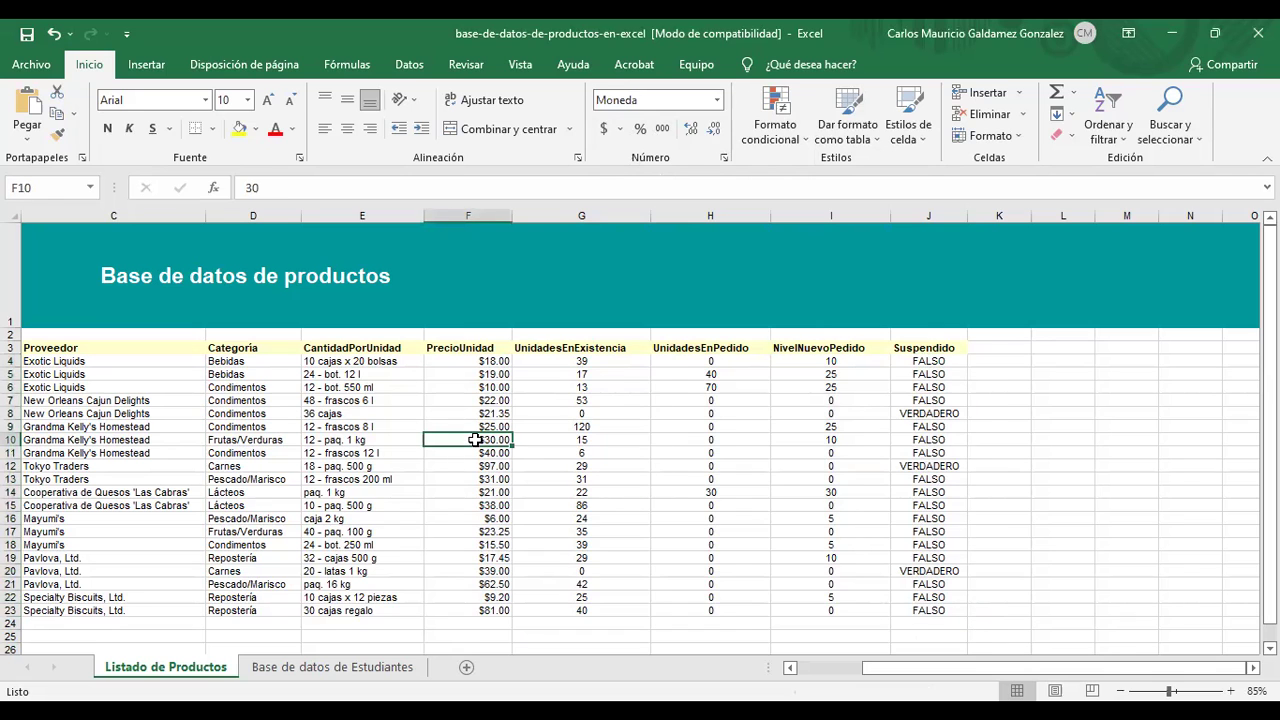
scroll(818, 673, "left", 3)
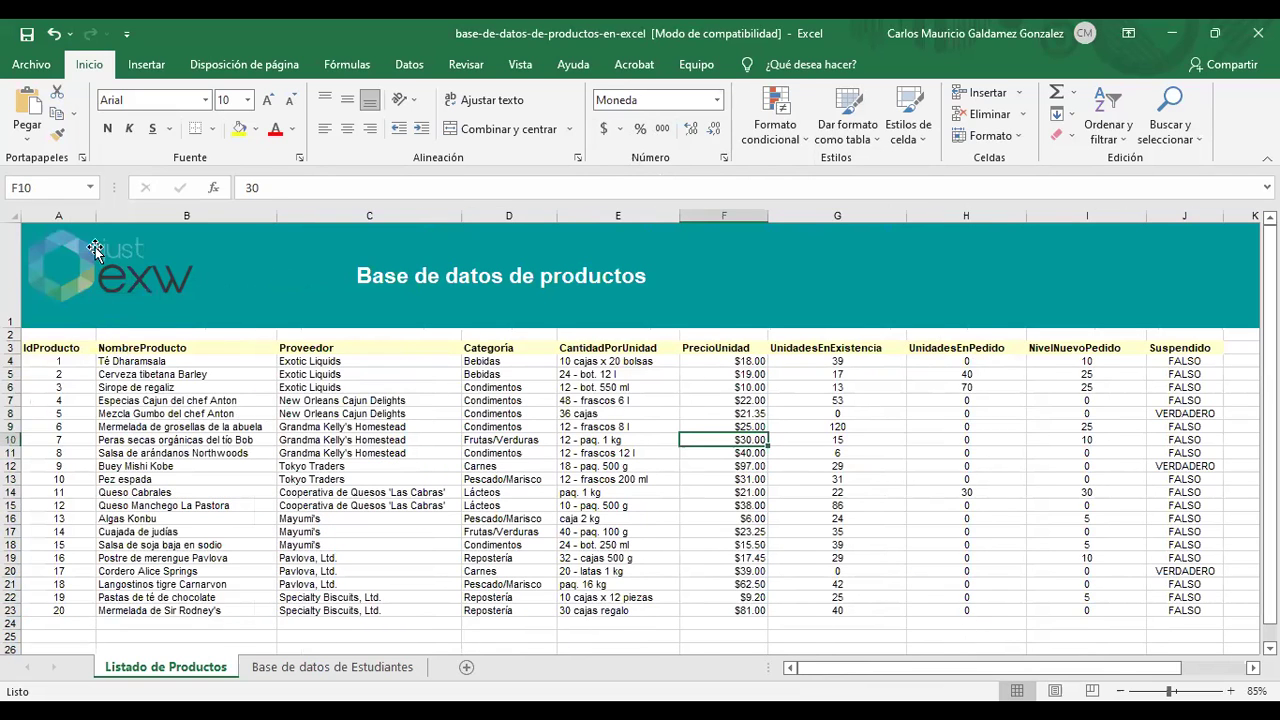
double_click(93, 210)
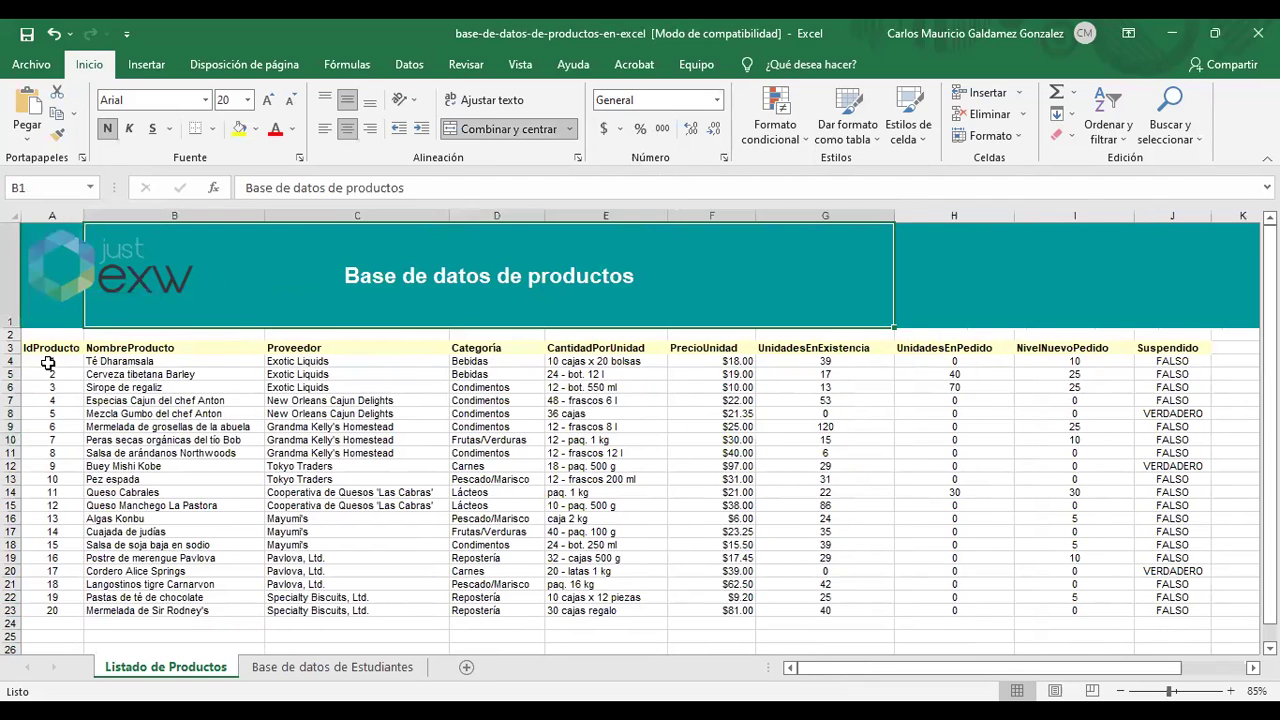
Examine each field of the product database from IdProducto to Suspendido, using the first product record as the example.
left_click(45, 361)
left_click_drag(42, 357, 53, 603)
left_click(142, 361)
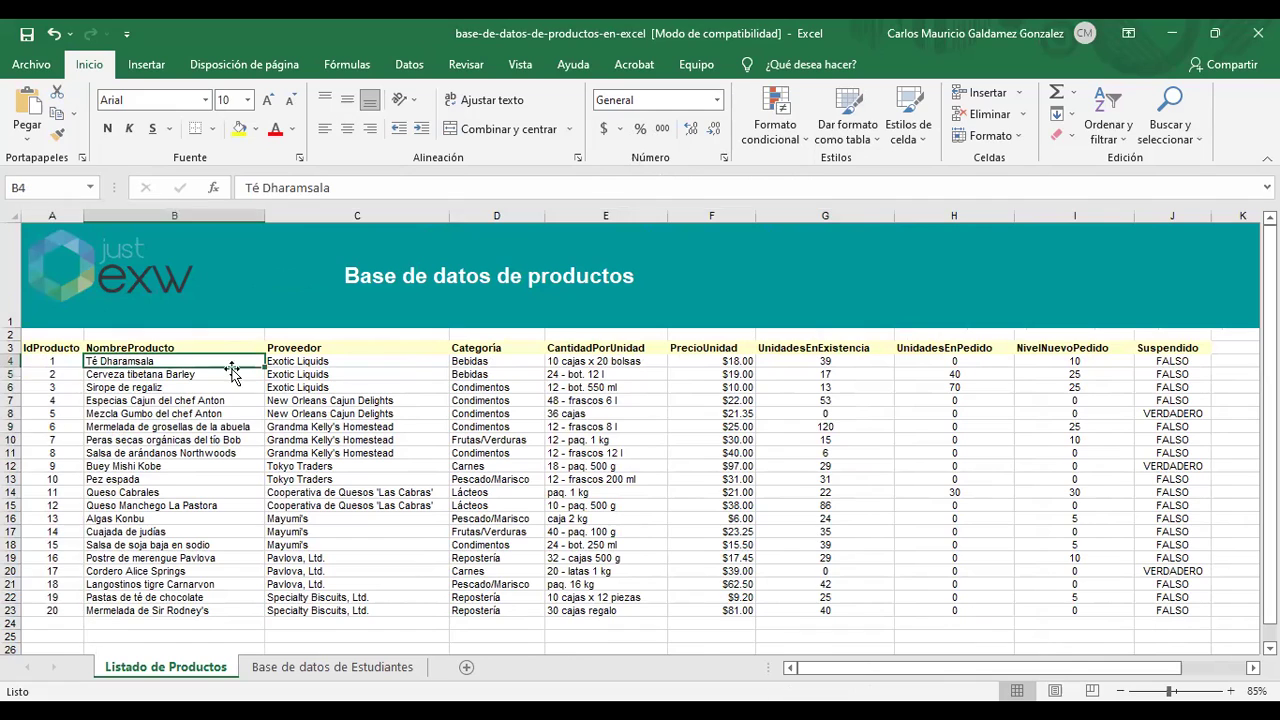
left_click(330, 361)
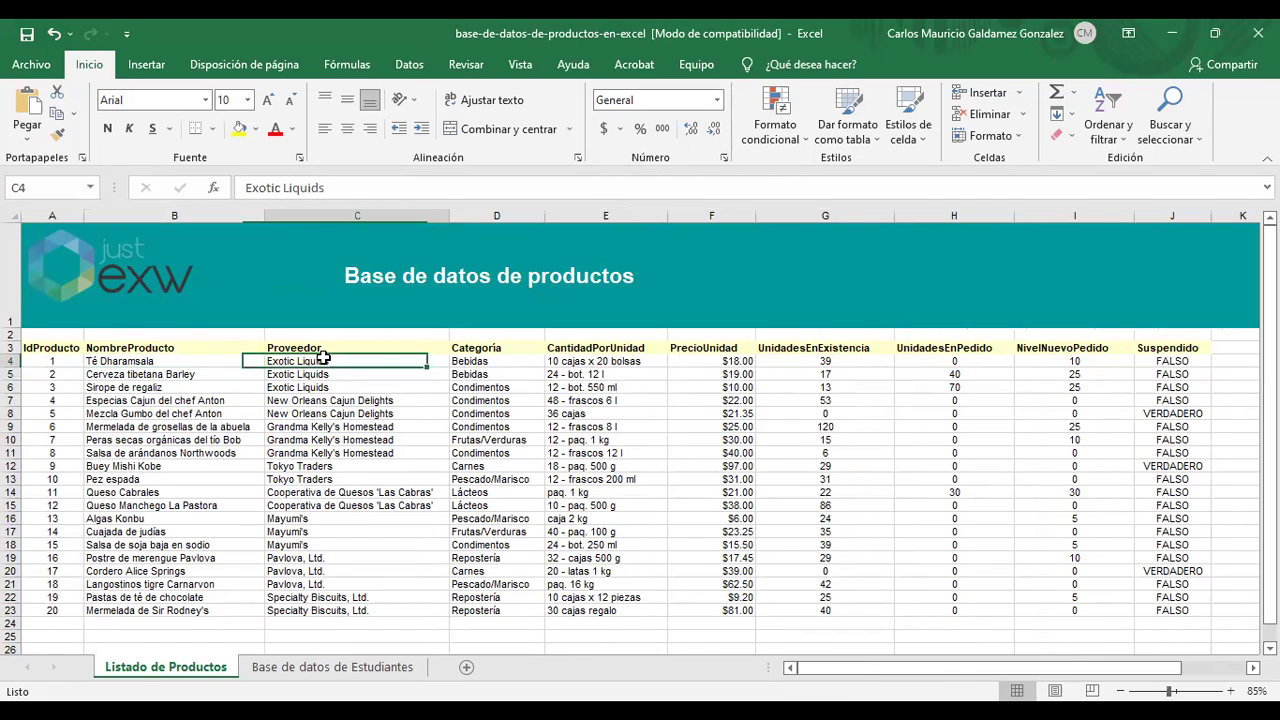
left_click(495, 360)
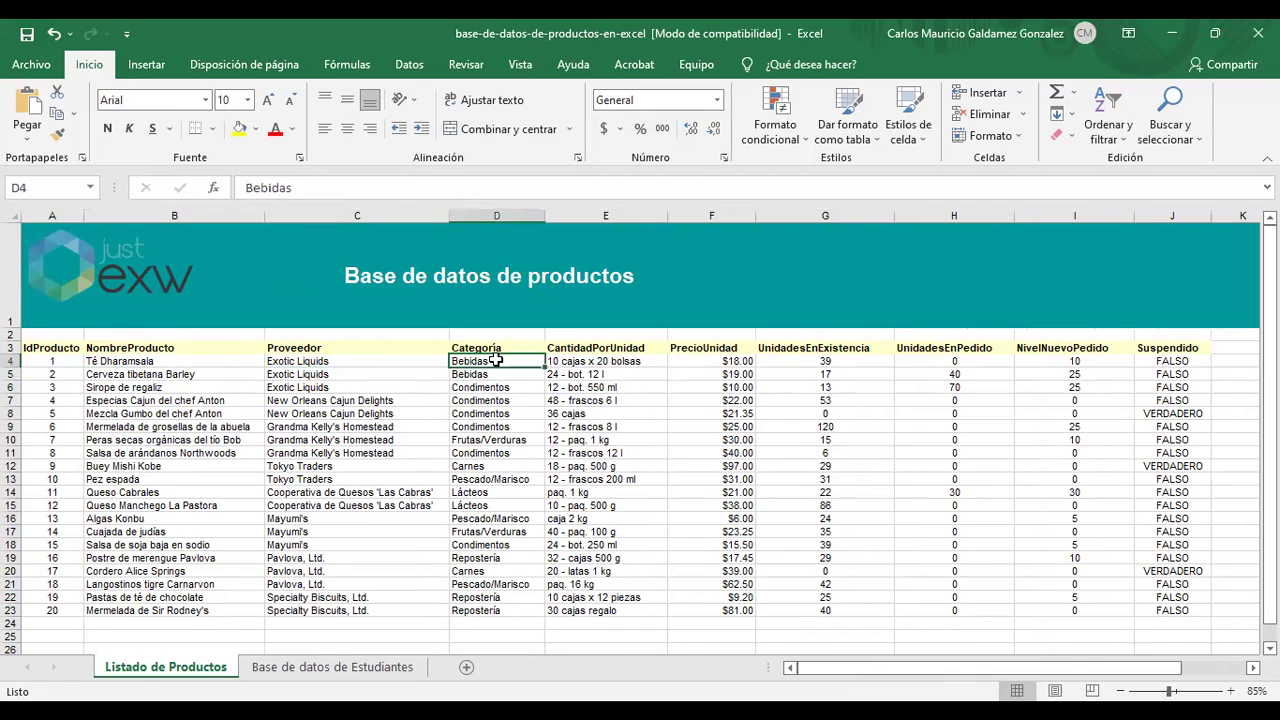
left_click(610, 361)
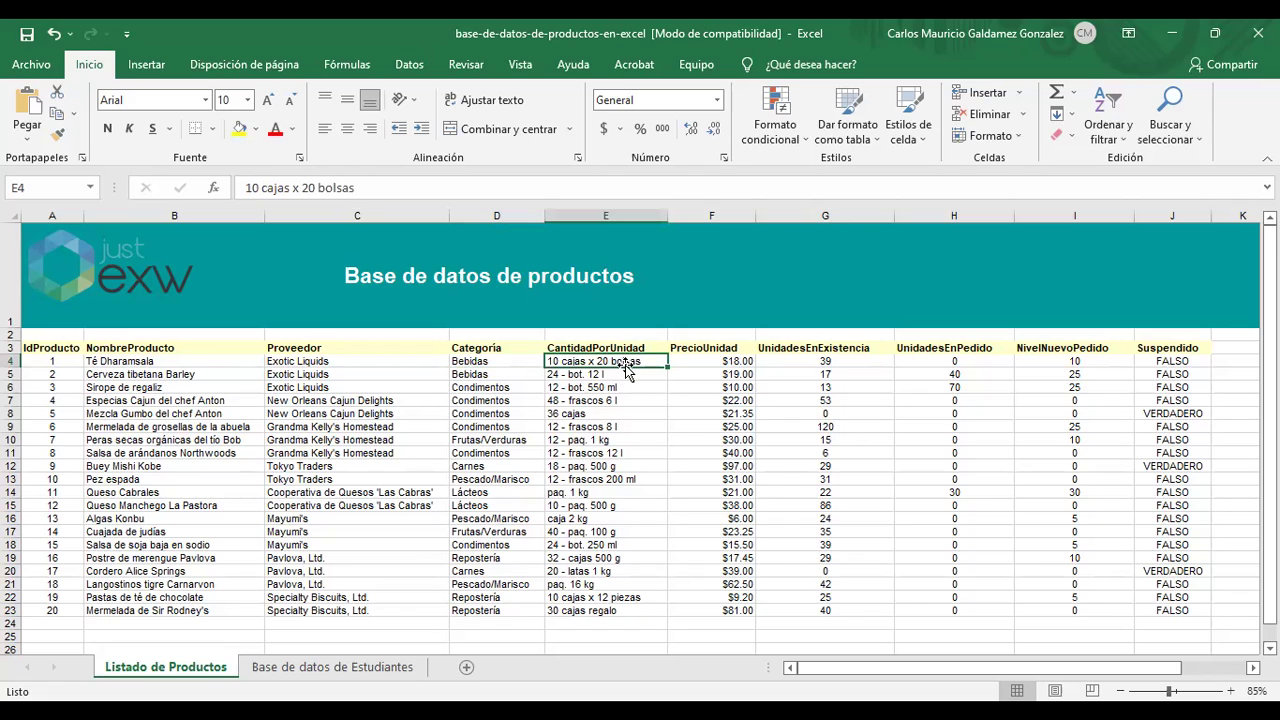
left_click(700, 360)
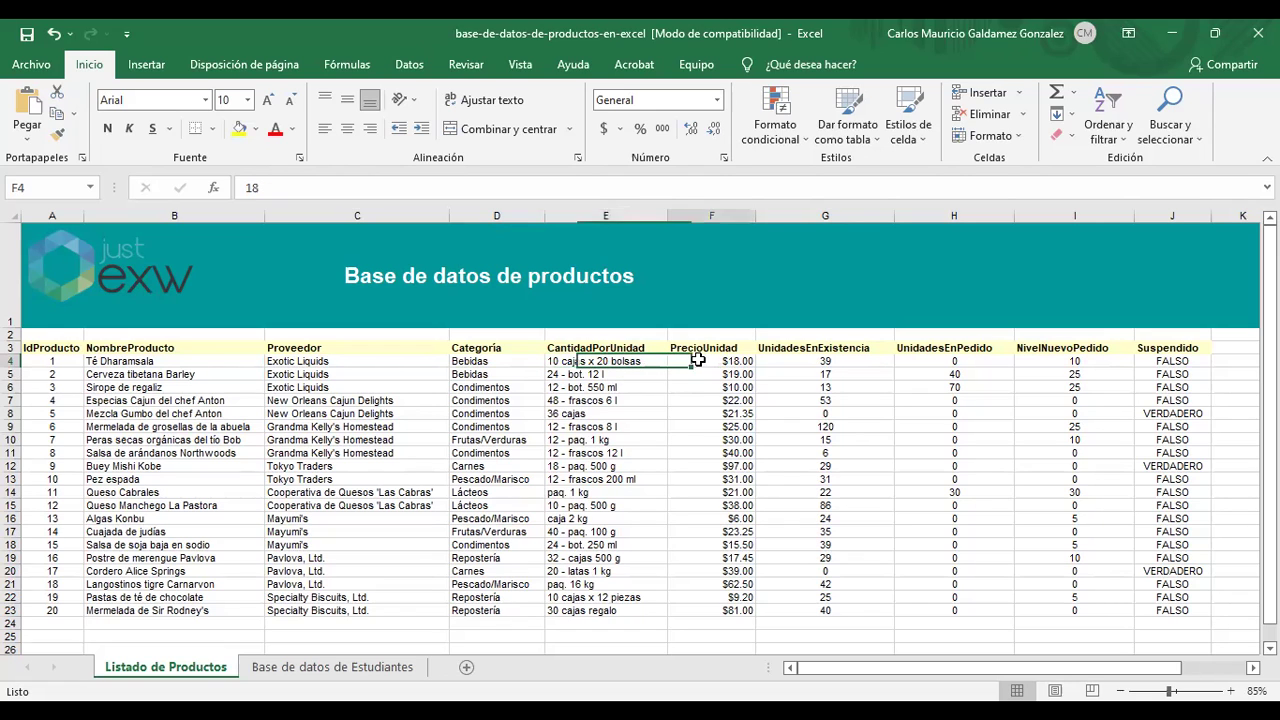
left_click(808, 363)
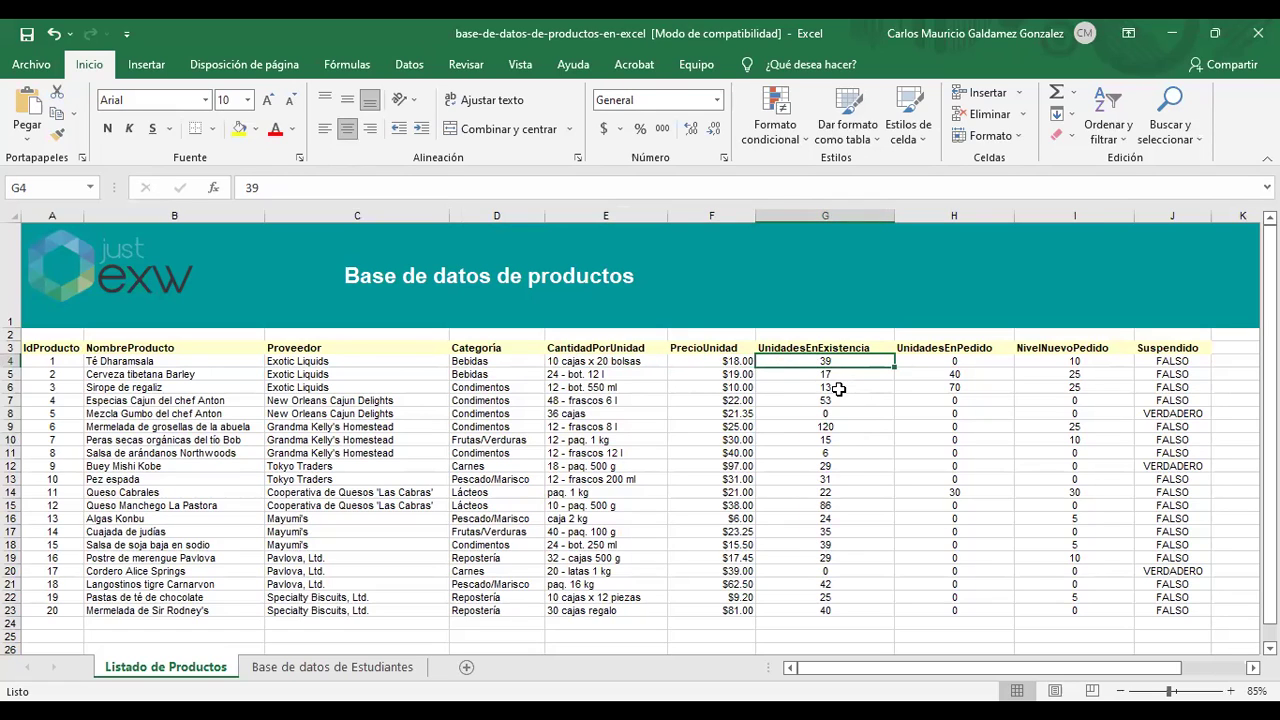
left_click(915, 360)
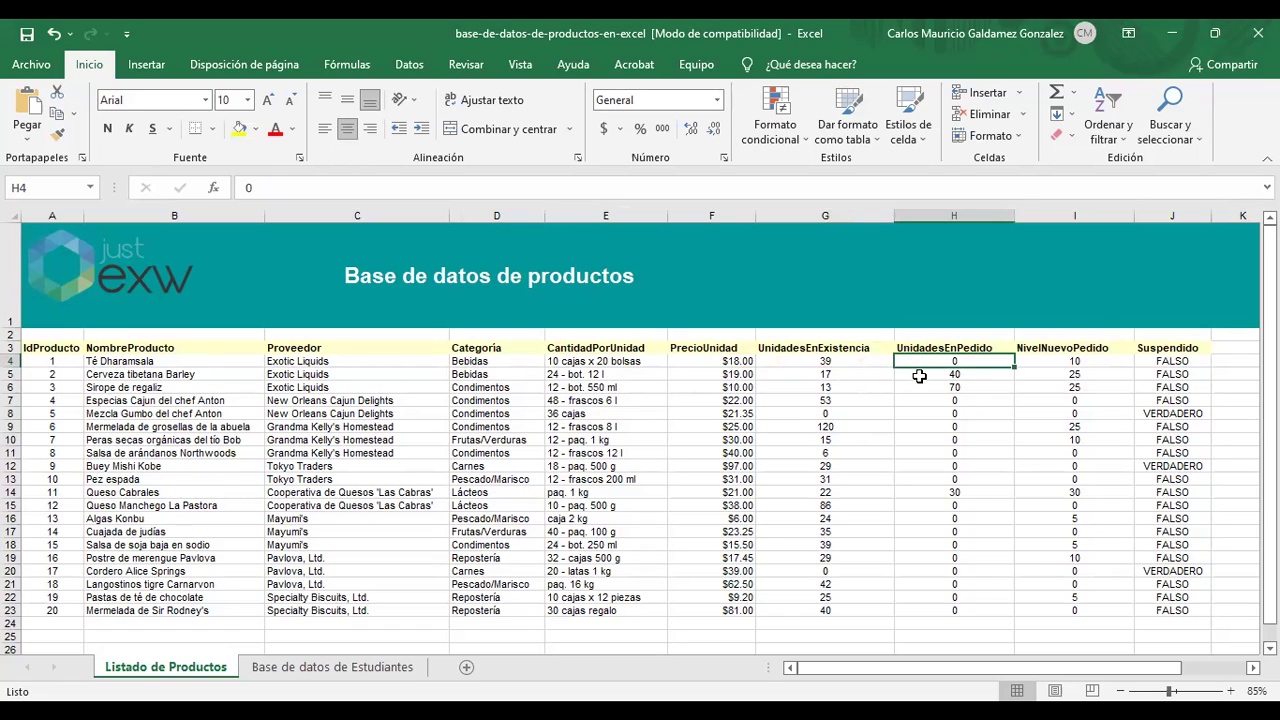
left_click(1031, 366)
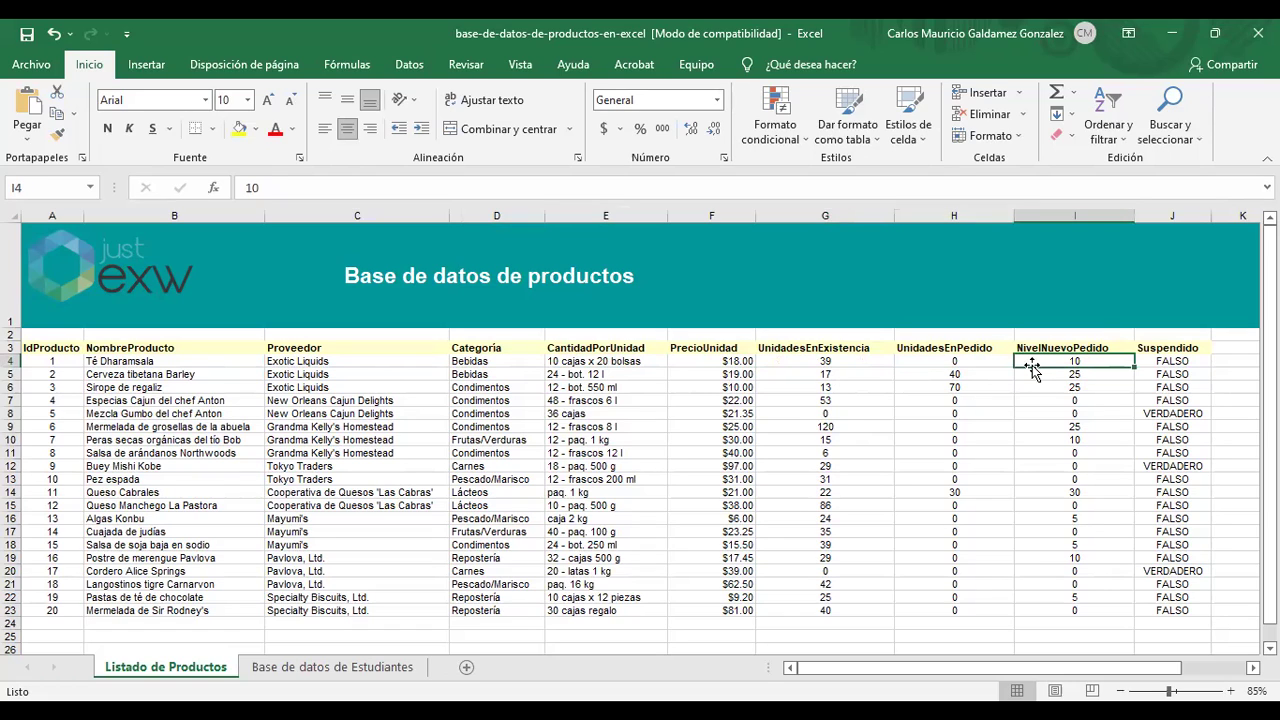
left_click(1165, 362)
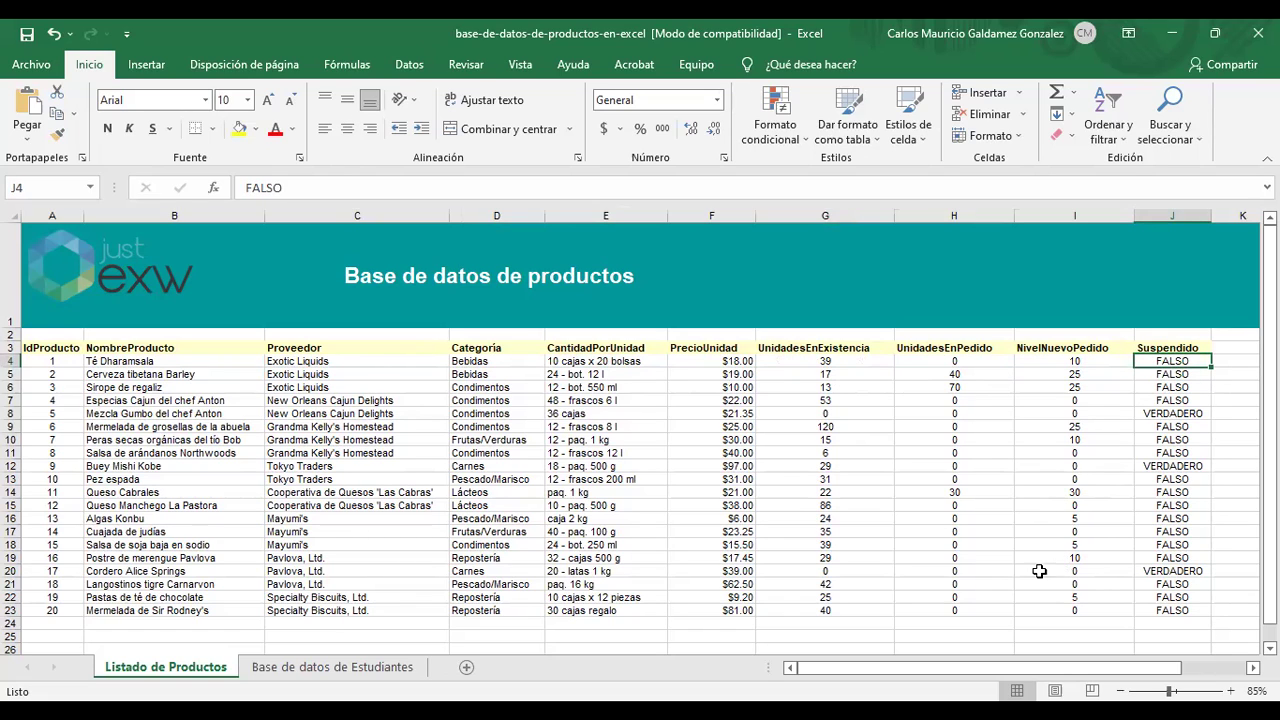
Examine how the UnidadesEnExistencia, UnidadesEnPedido and NivelNuevoPedido columns relate to each other across the products.
left_click(1060, 415)
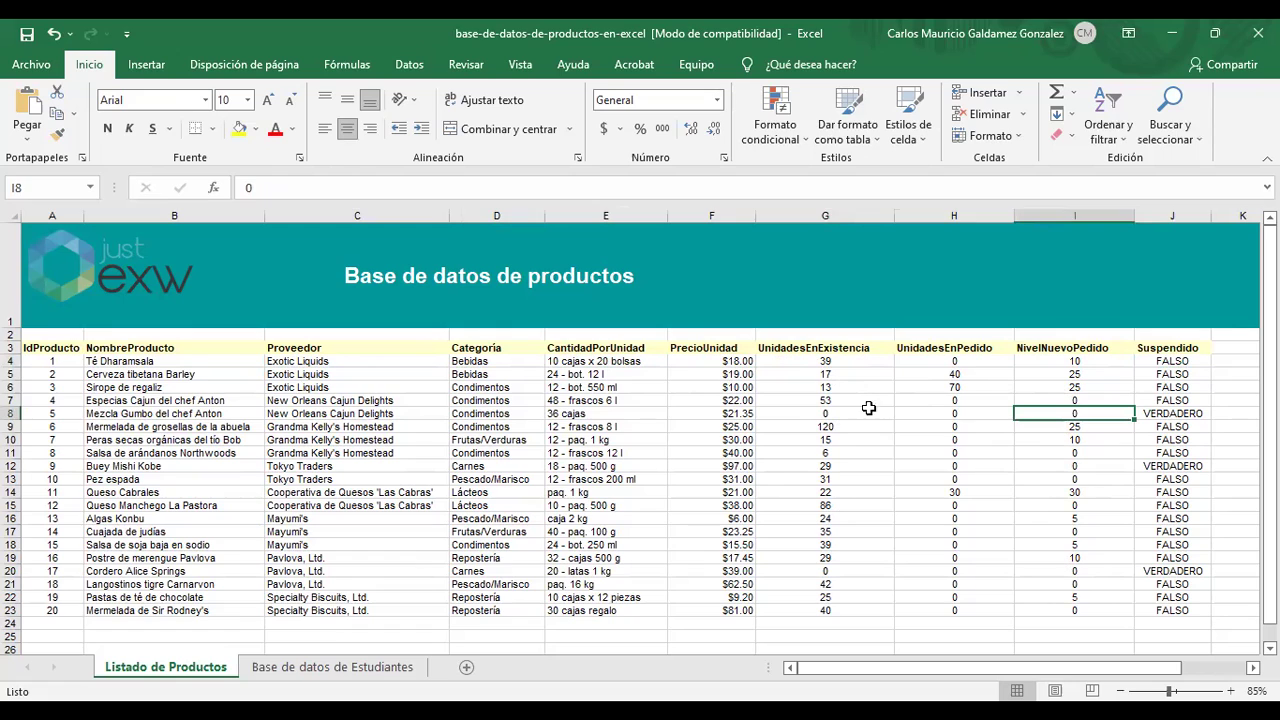
left_click(834, 400)
left_click_drag(806, 362, 822, 618)
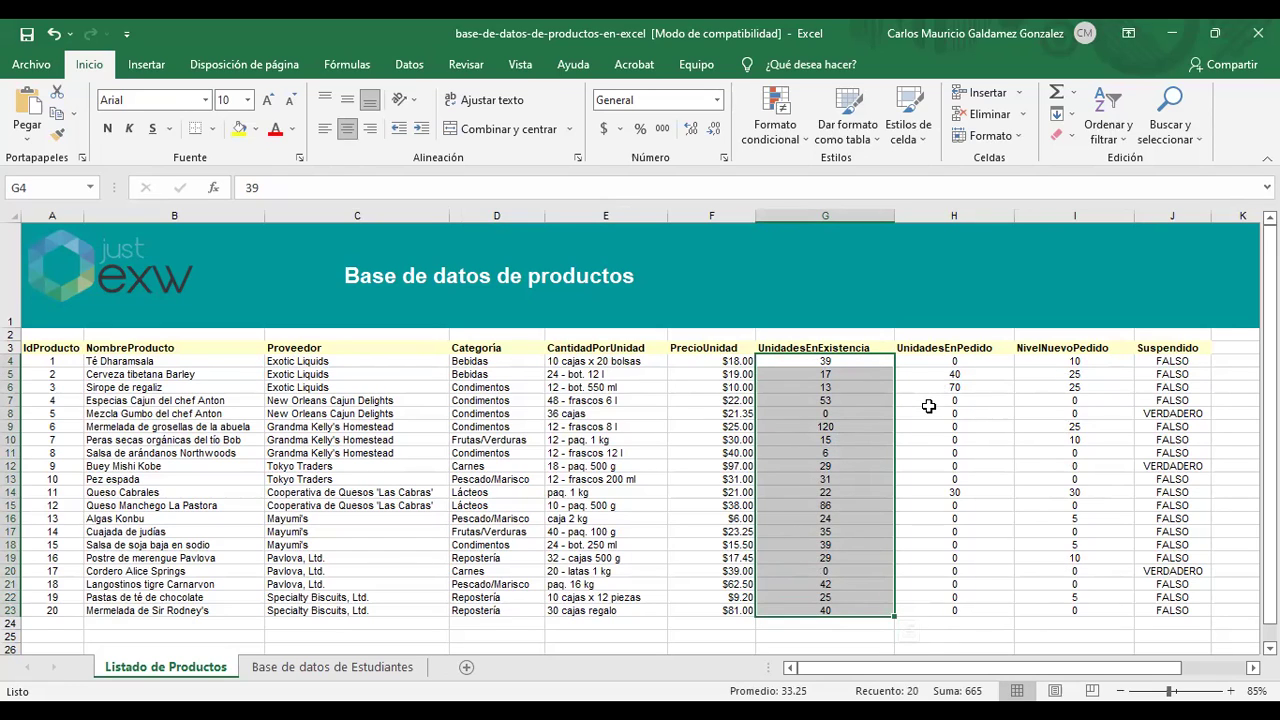
left_click(930, 375)
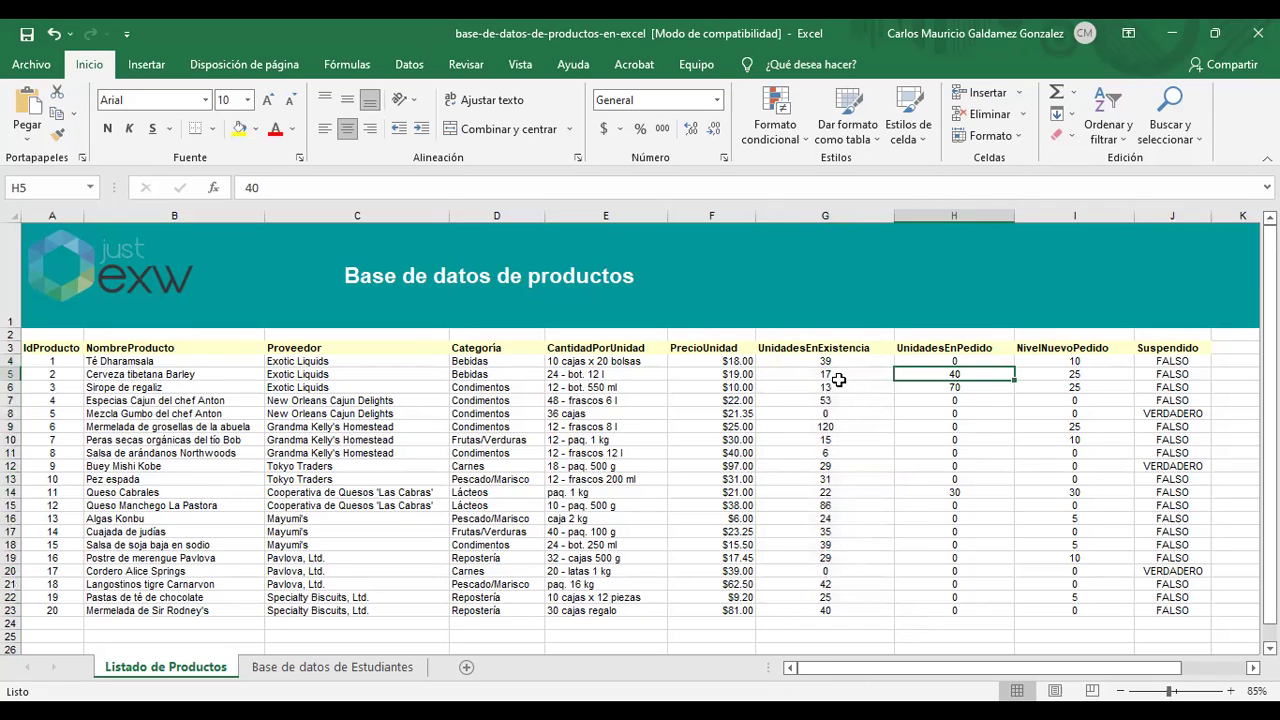
left_click(808, 376)
left_click(806, 363)
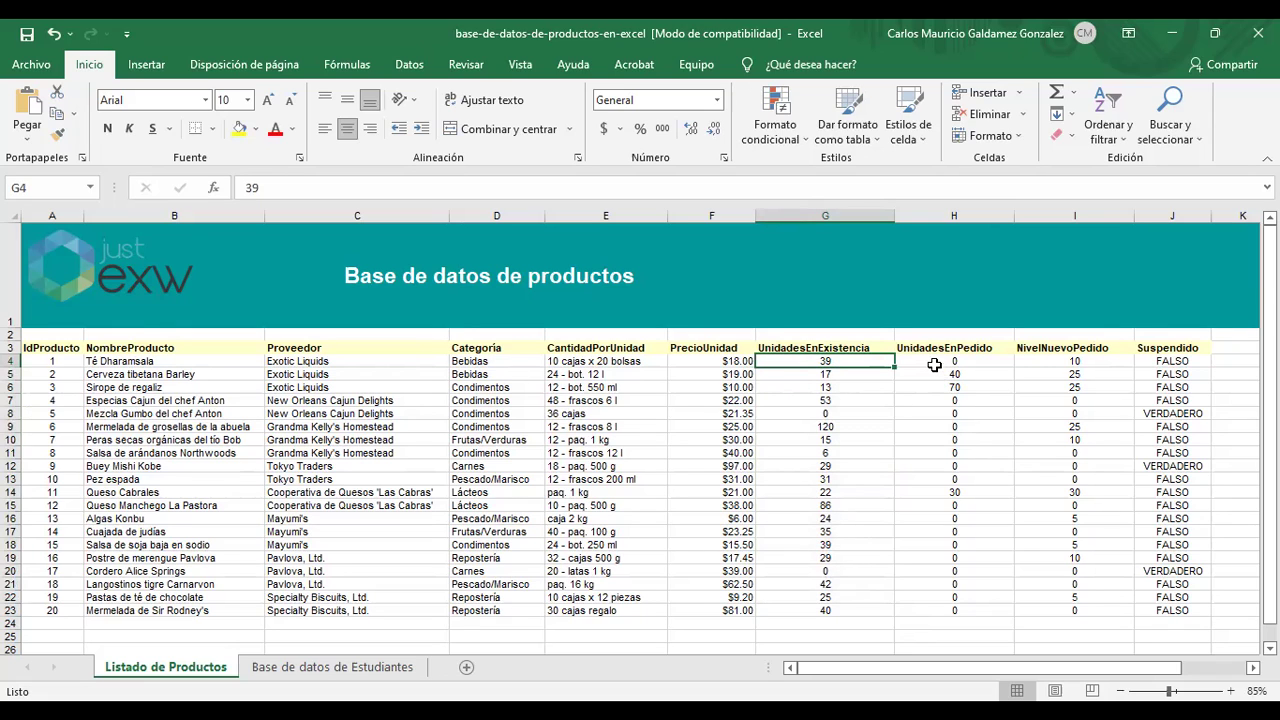
left_click_drag(1065, 361, 1035, 600)
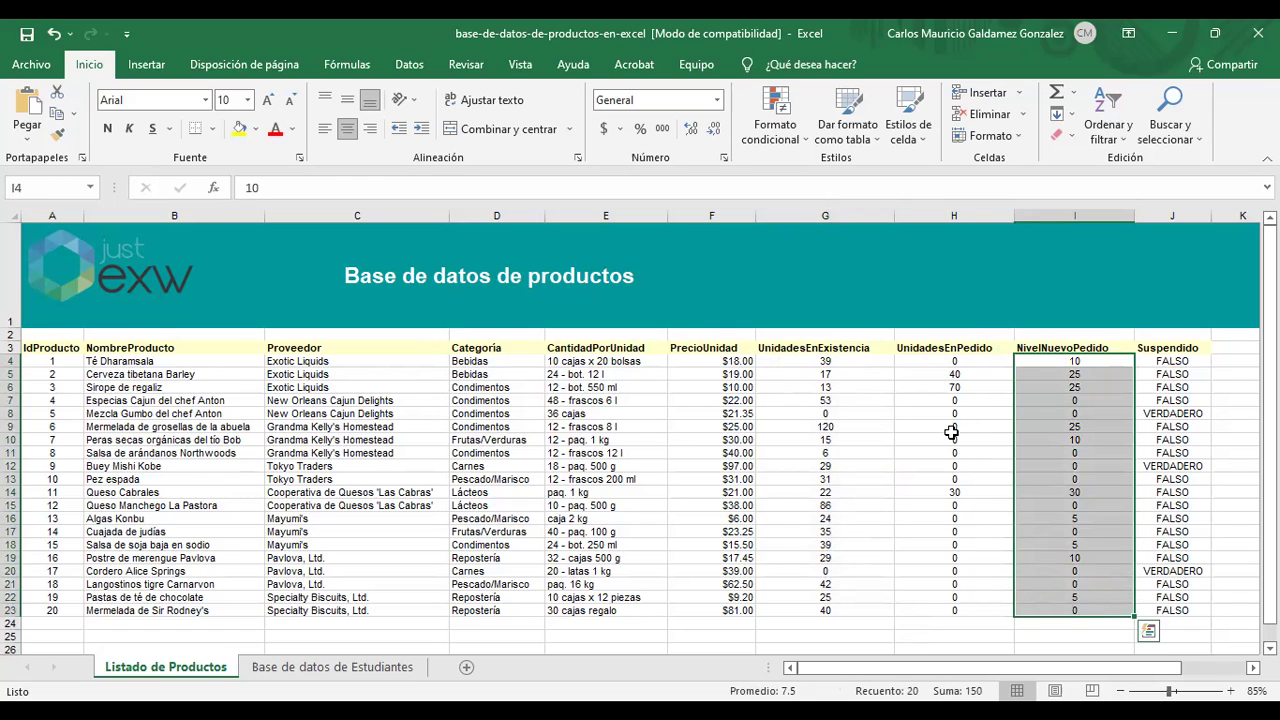
left_click(910, 360)
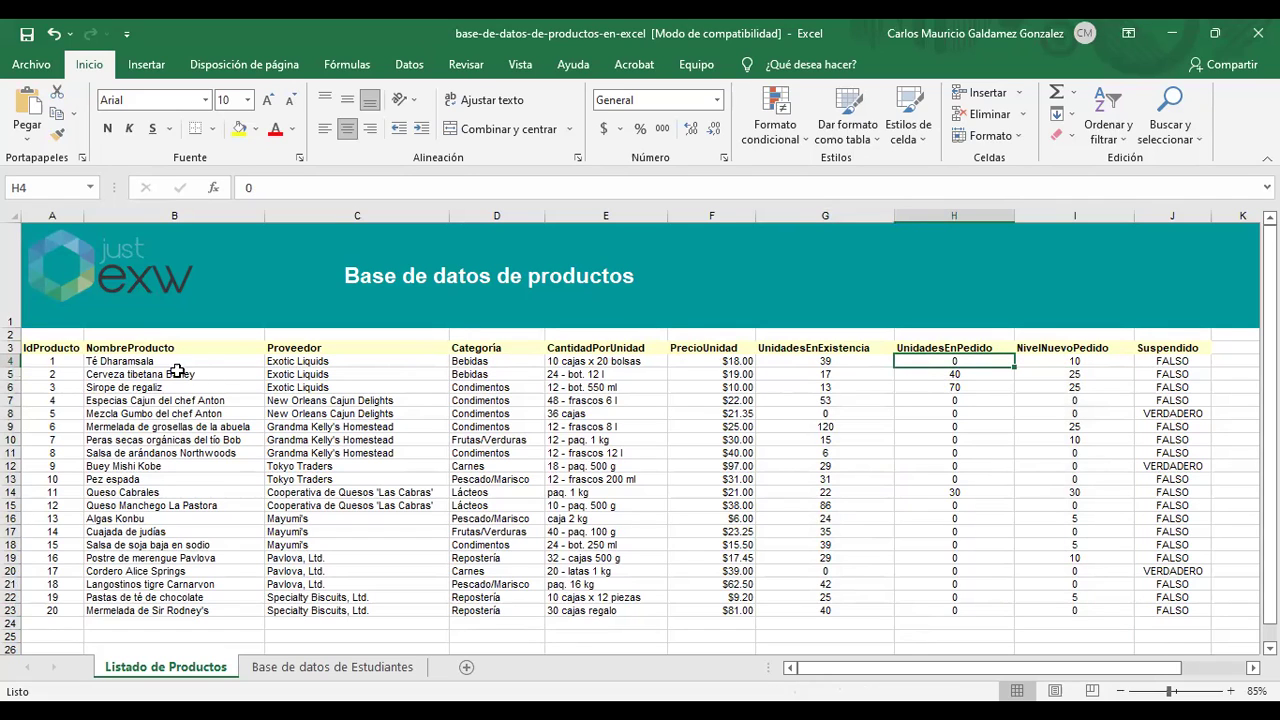
Compare the stock on hand with the reorder level for Té Dharamsala and Cerveza tibetana Barley.
left_click(14, 361)
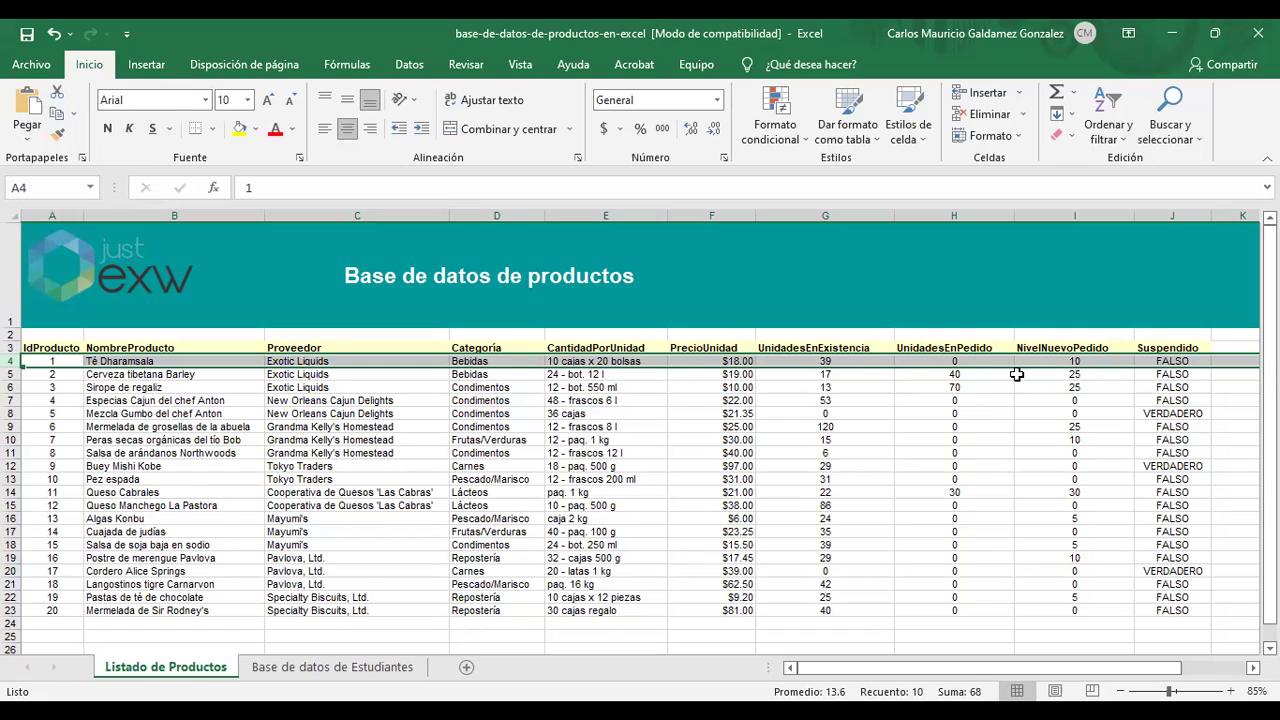
left_click(805, 361)
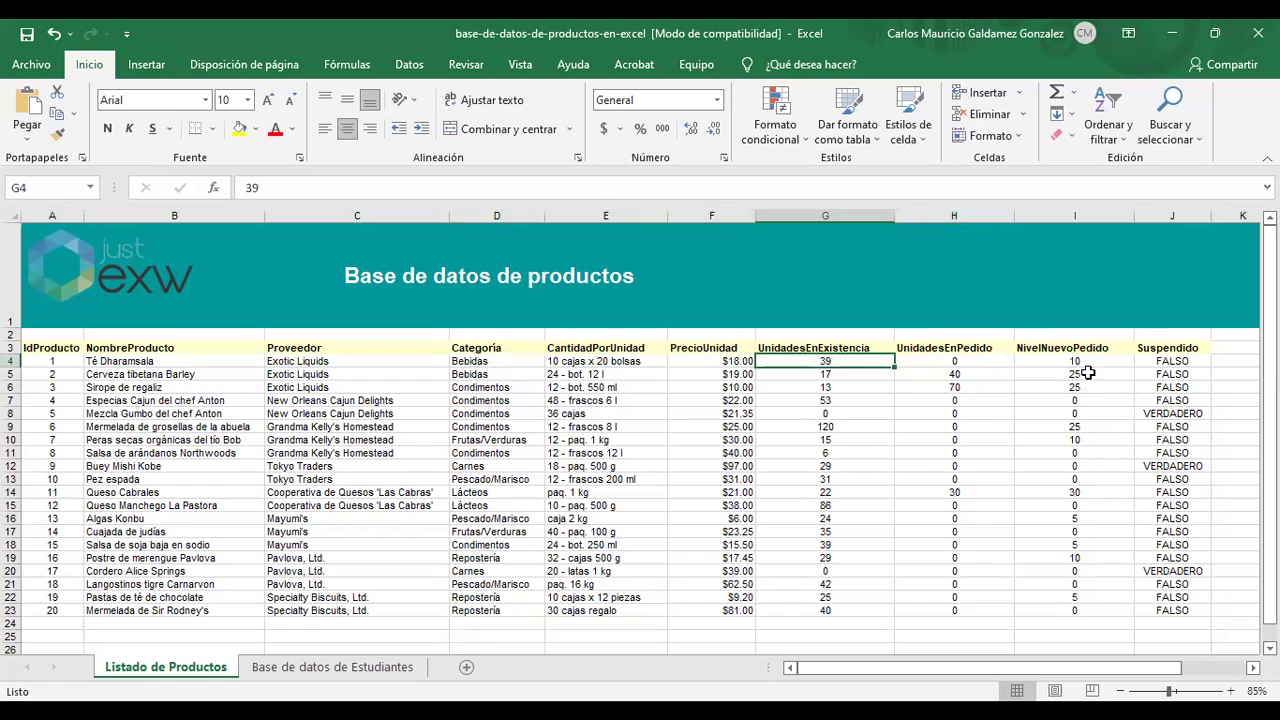
left_click(1056, 360)
left_click(829, 378)
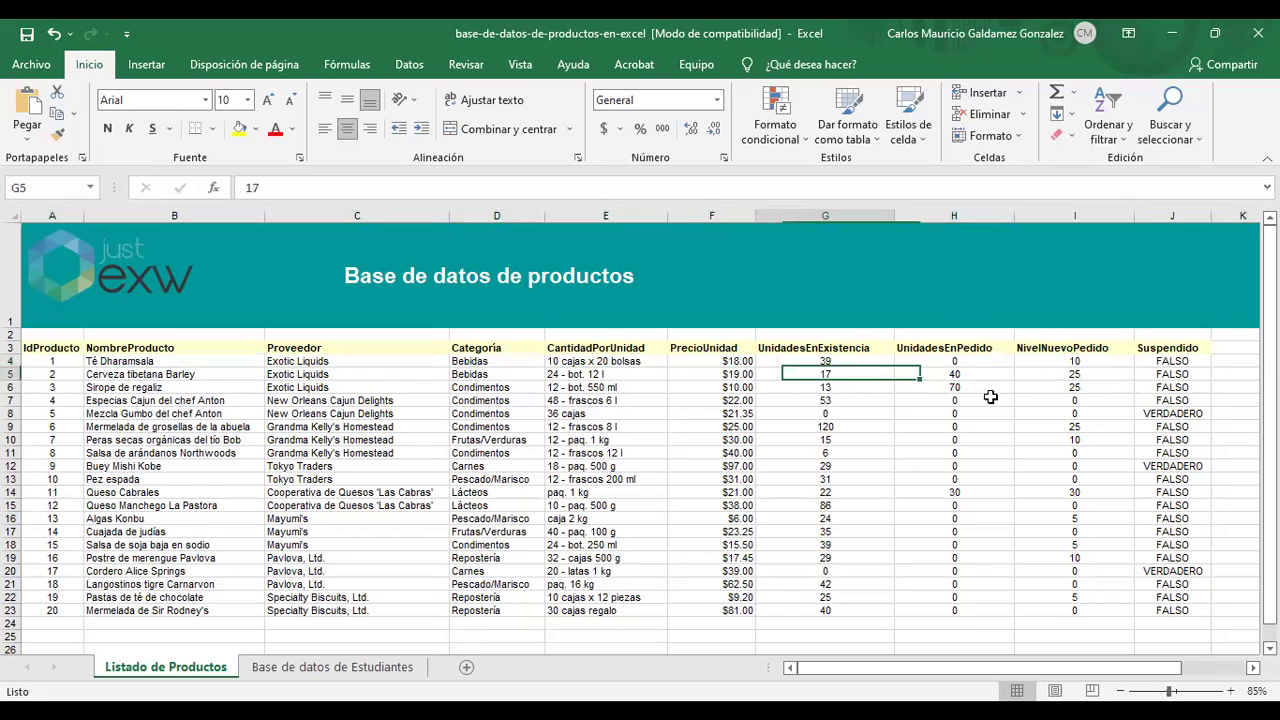
left_click_drag(1046, 364, 1046, 377)
left_click(1030, 376)
left_click(810, 373, "ctrl")
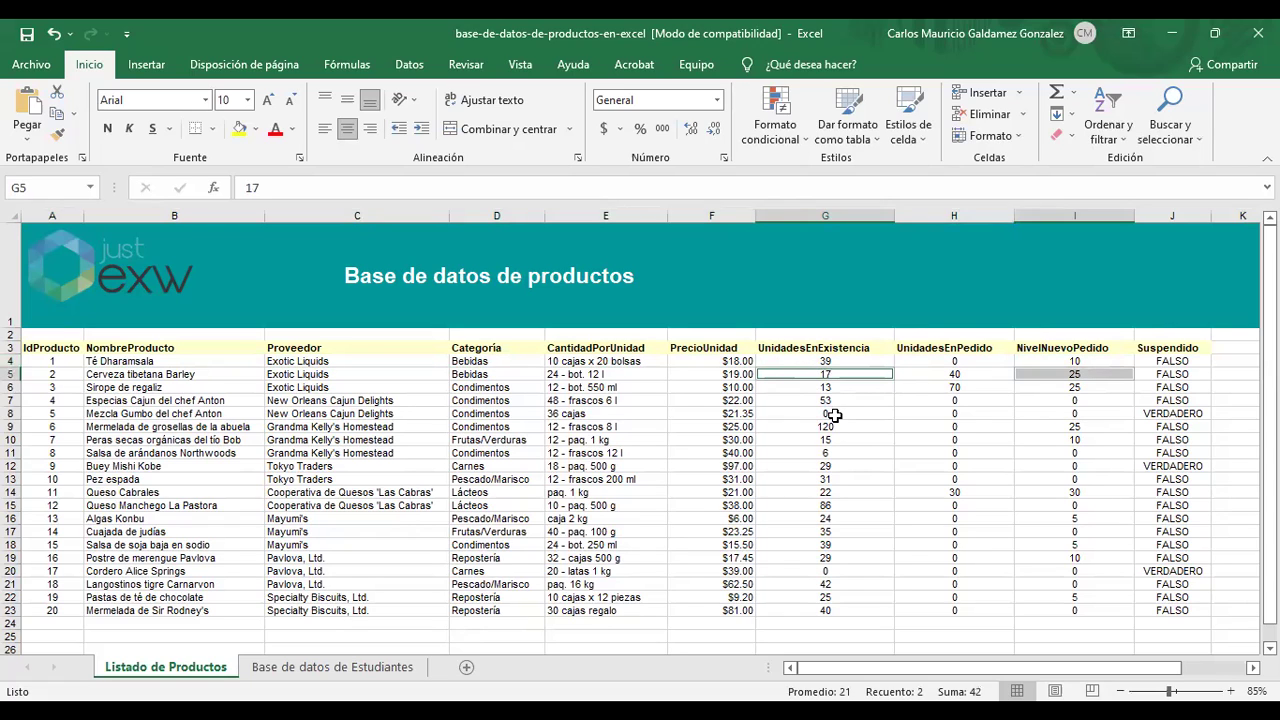
Compare stock on hand, units on order and reorder level for Sirope de regaliz.
left_click(1044, 387)
left_click(864, 390, "ctrl")
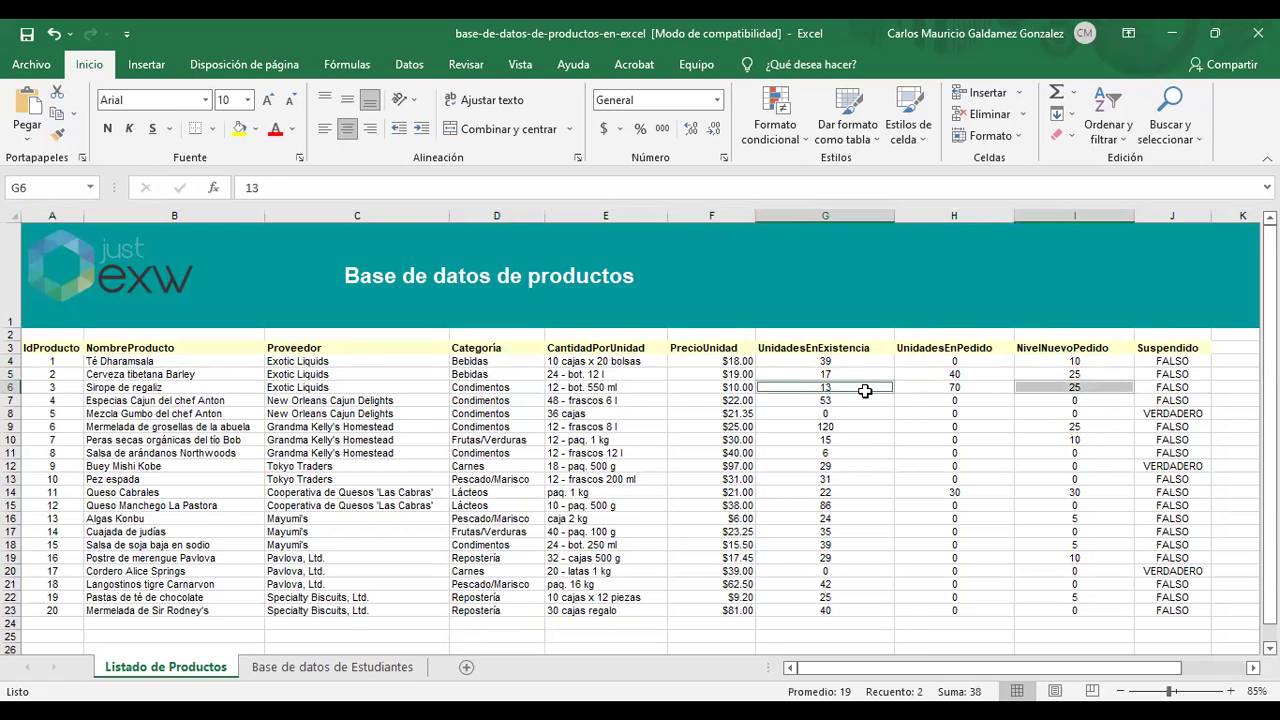
left_click(983, 387)
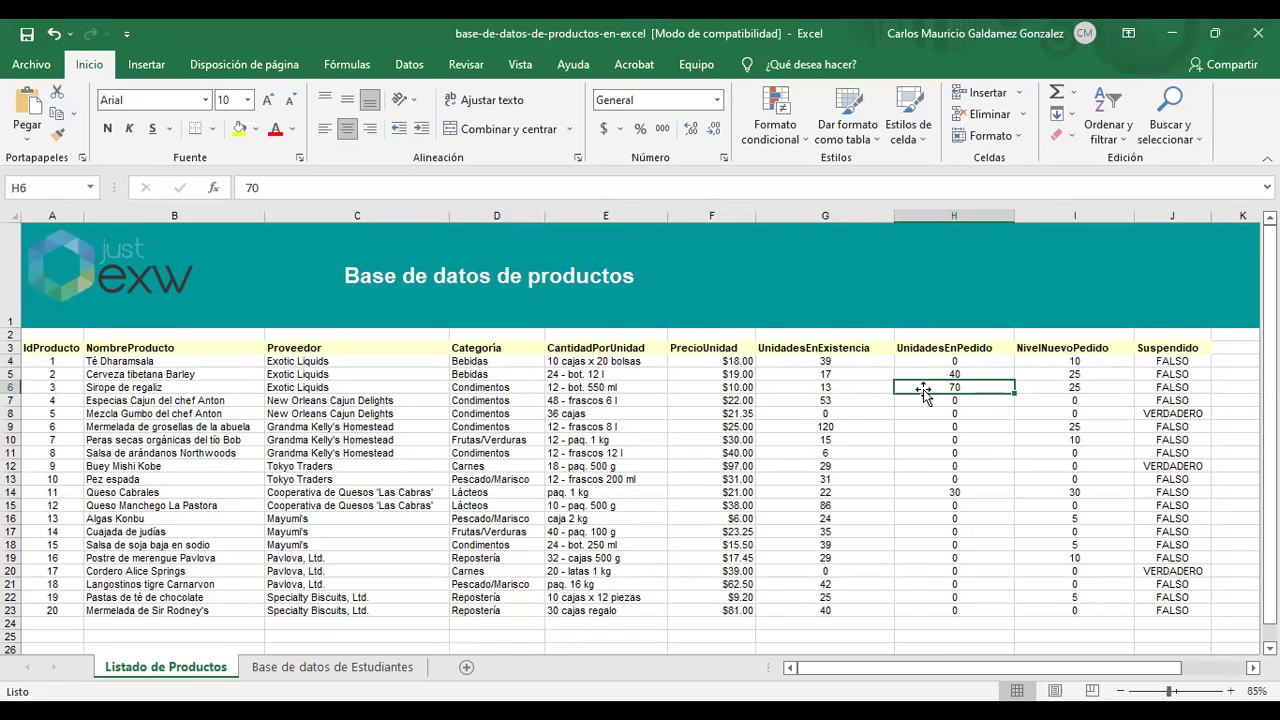
left_click_drag(826, 388, 1048, 387)
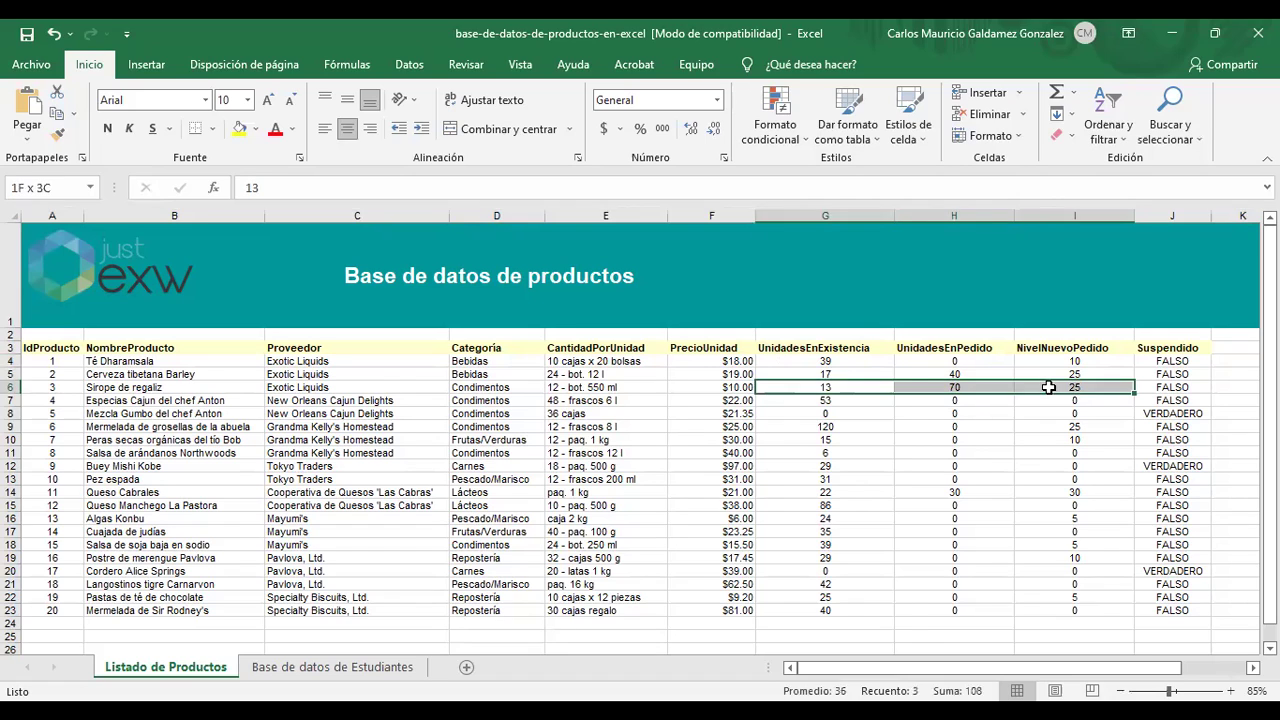
left_click(1048, 387)
left_click(825, 390)
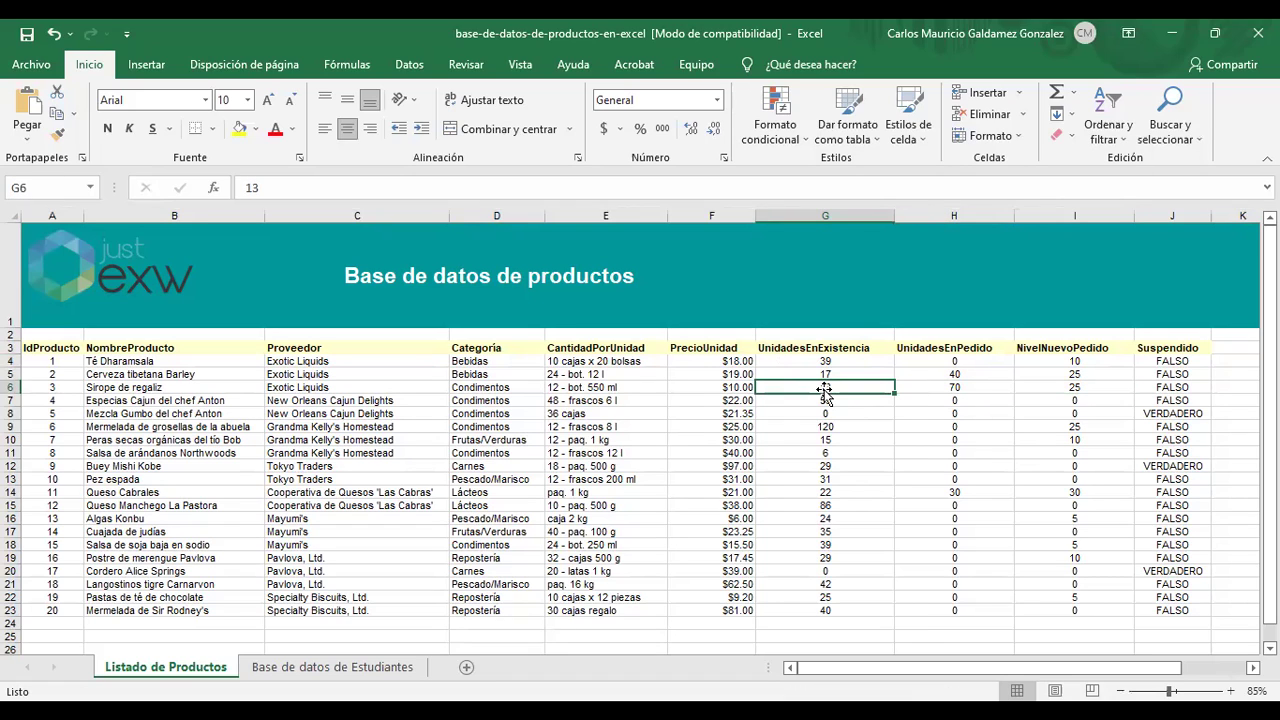
left_click(934, 391)
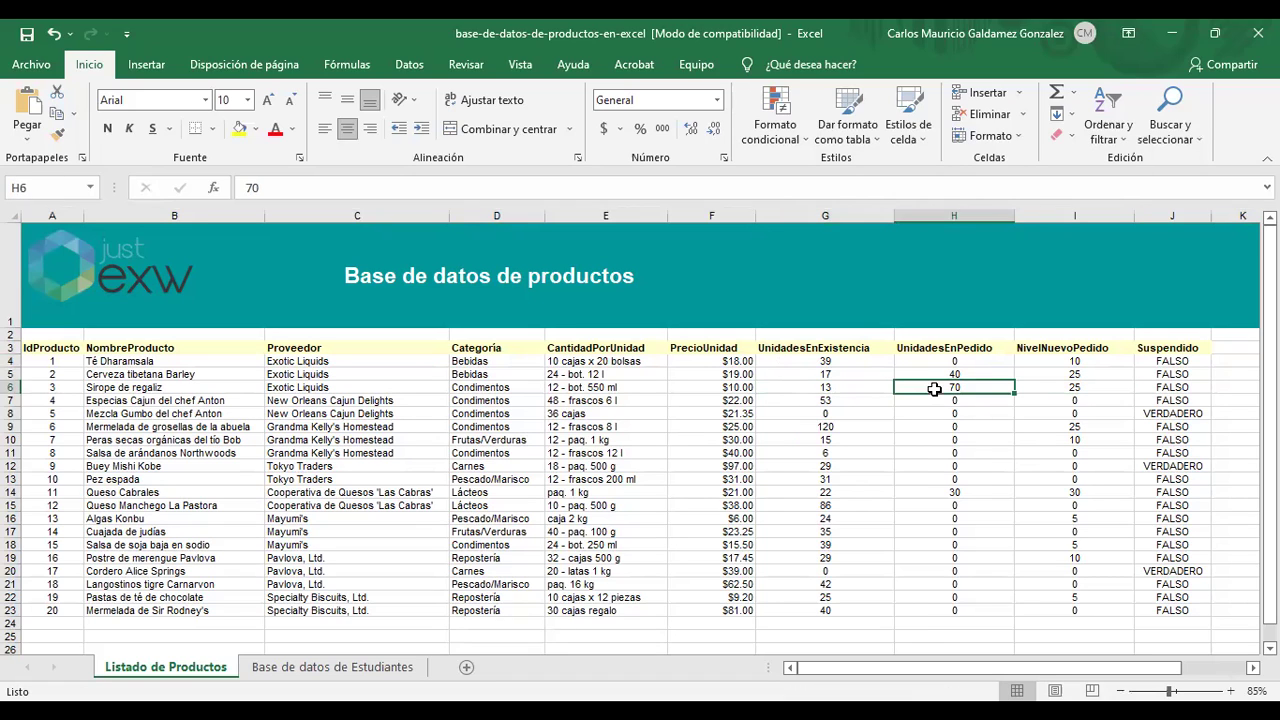
left_click(815, 390)
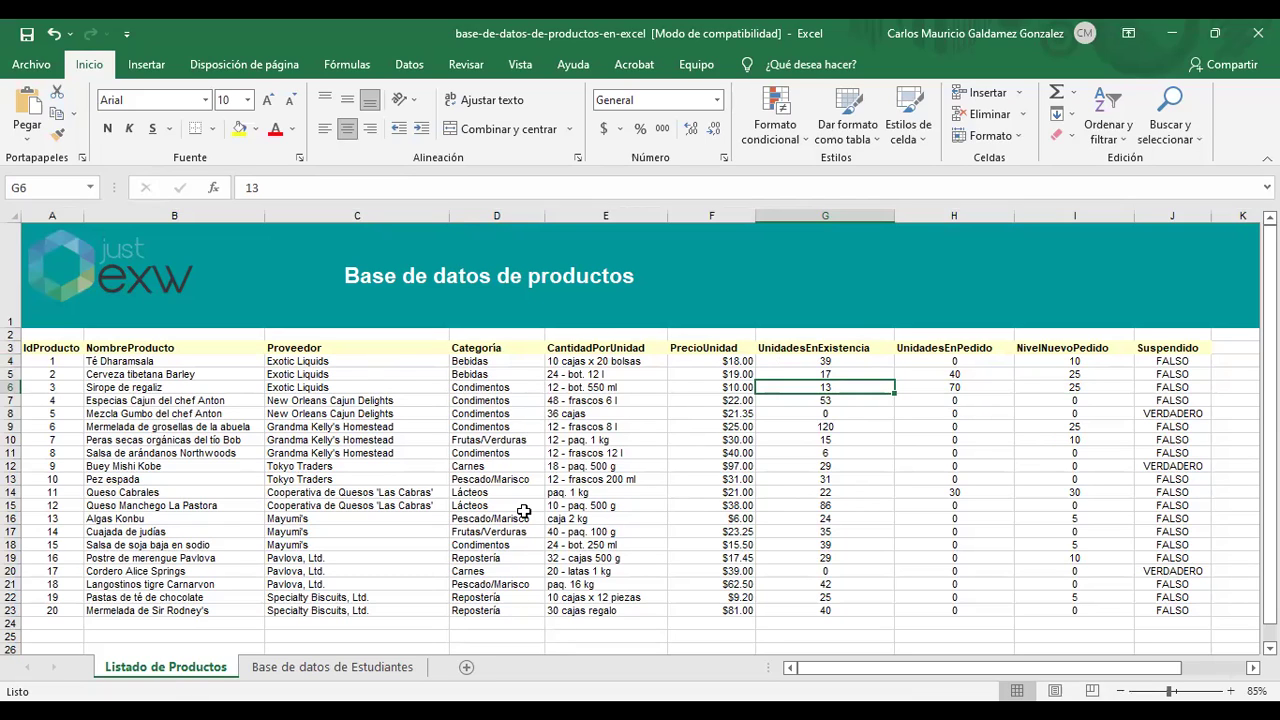
left_click(183, 452)
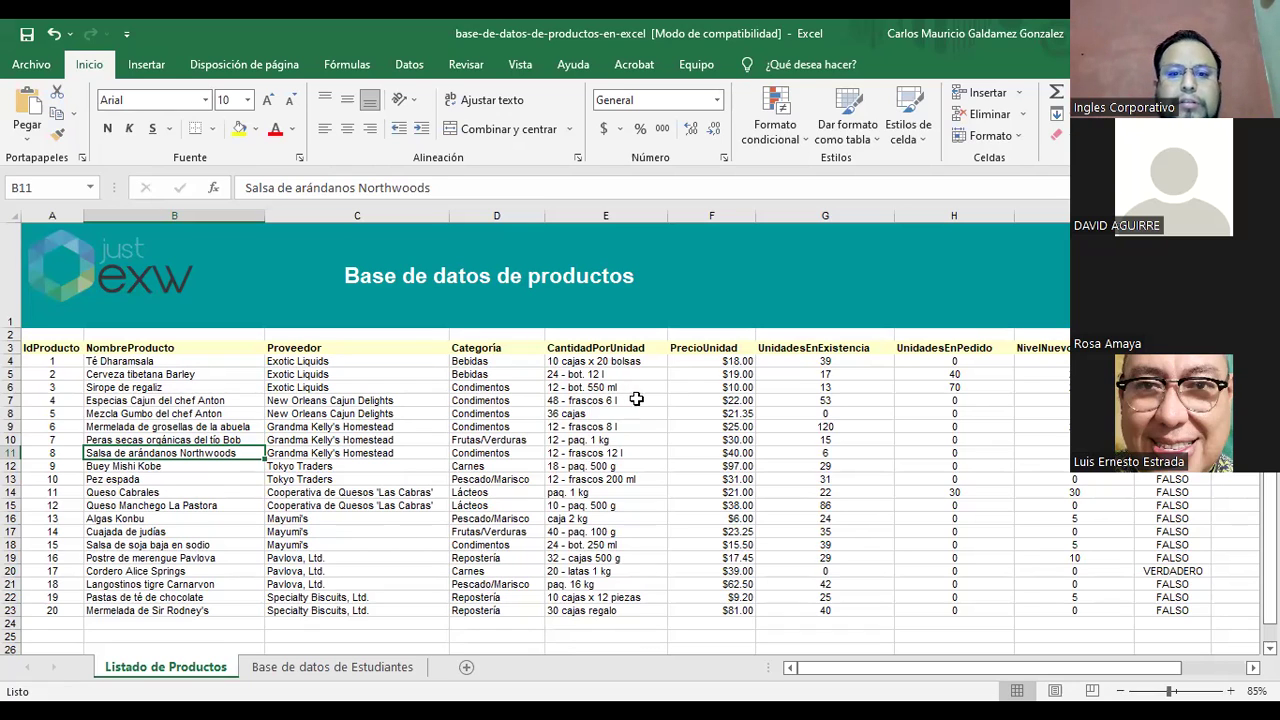
left_click(374, 398)
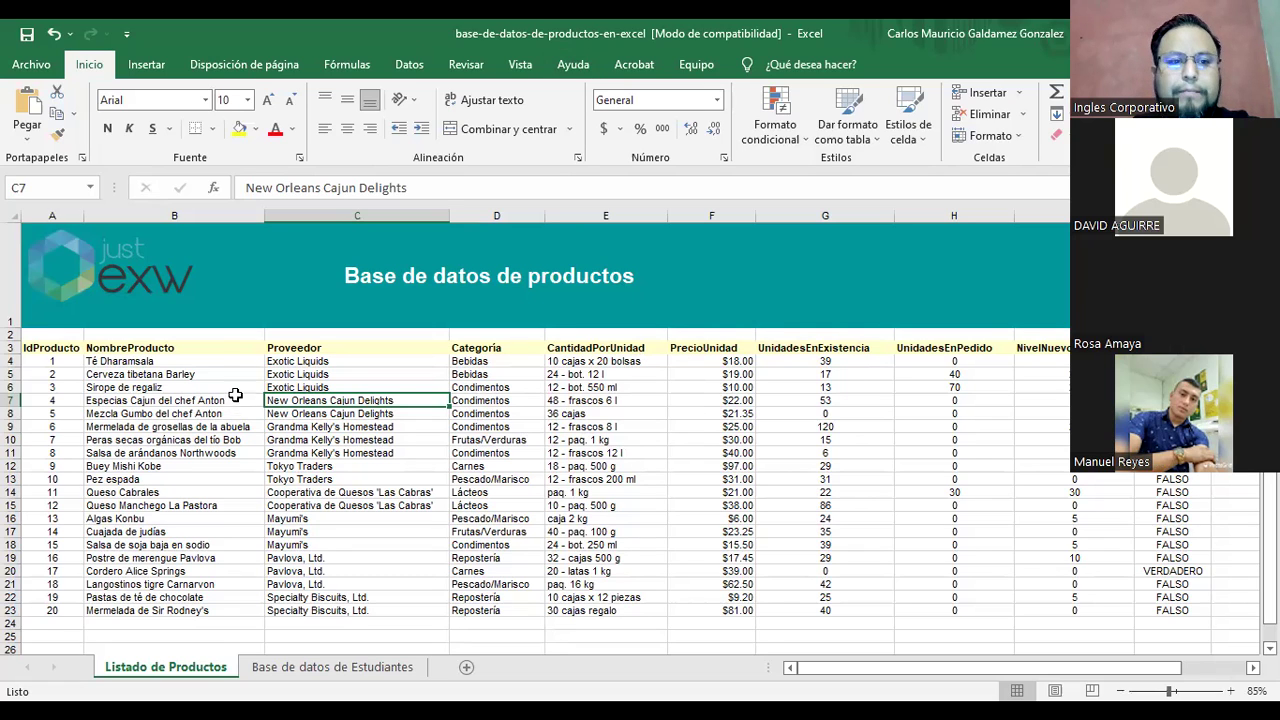
left_click(150, 388)
Create a blank PivotTable on a new sheet from the whole product table, IdProducto through Suspendido, starting from the recommended PivotTables.
left_click_drag(48, 347, 872, 590)
key("ctrl+shift+Right")
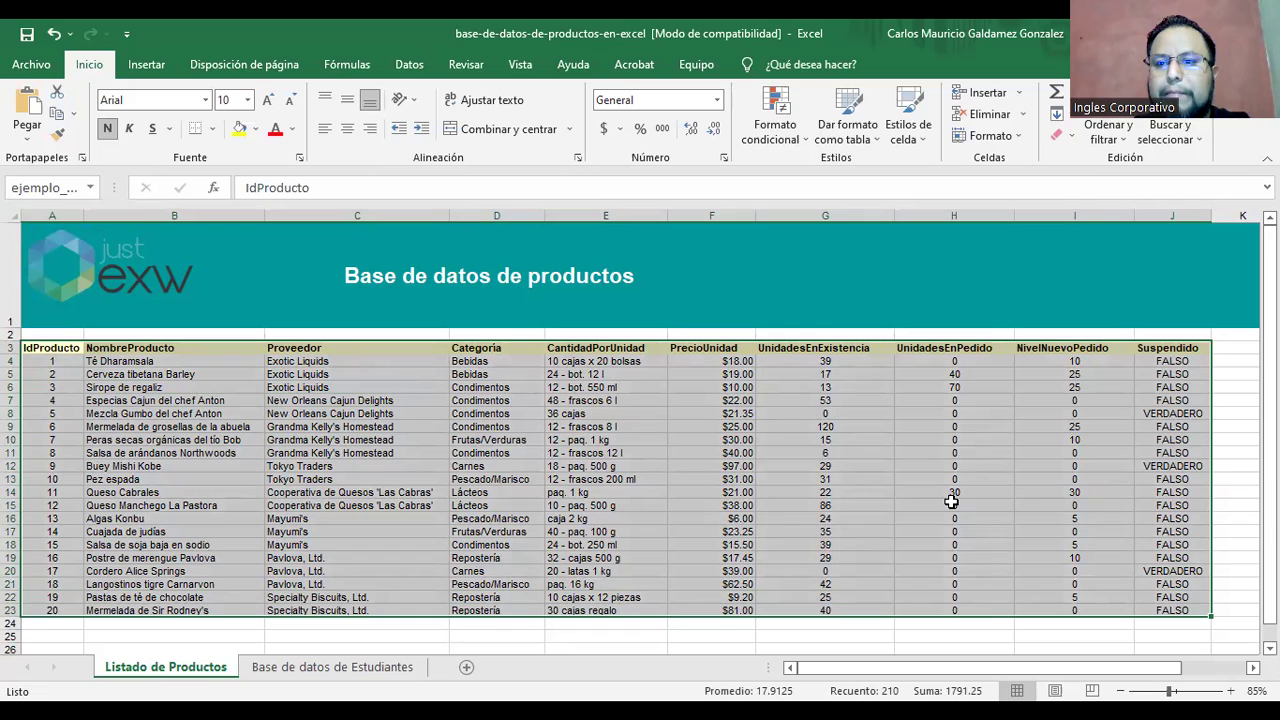
left_click(462, 452)
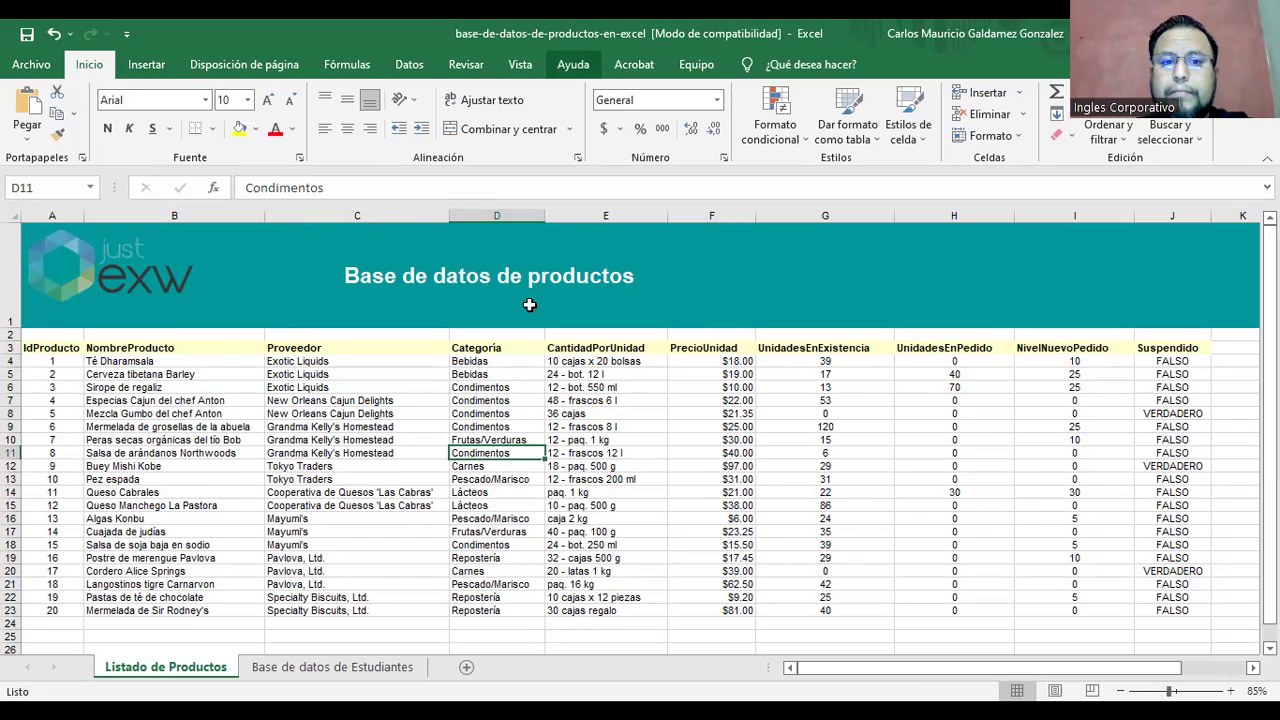
left_click(148, 68)
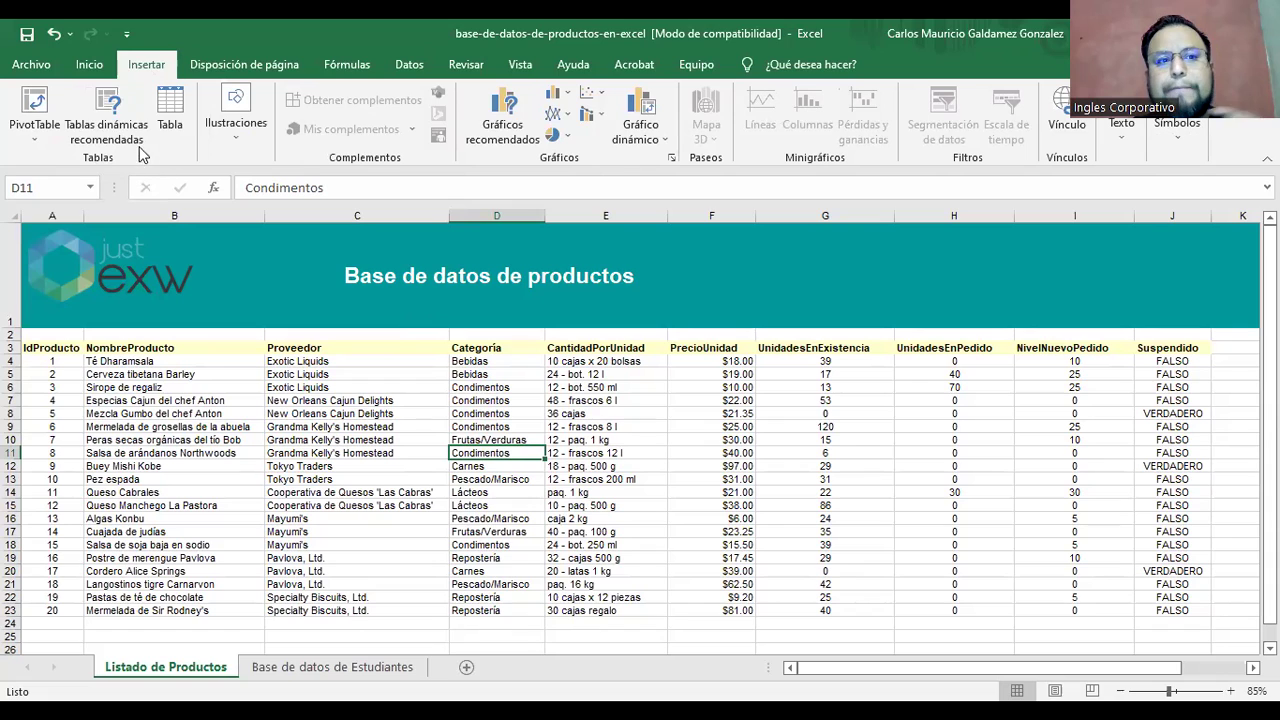
left_click(106, 104)
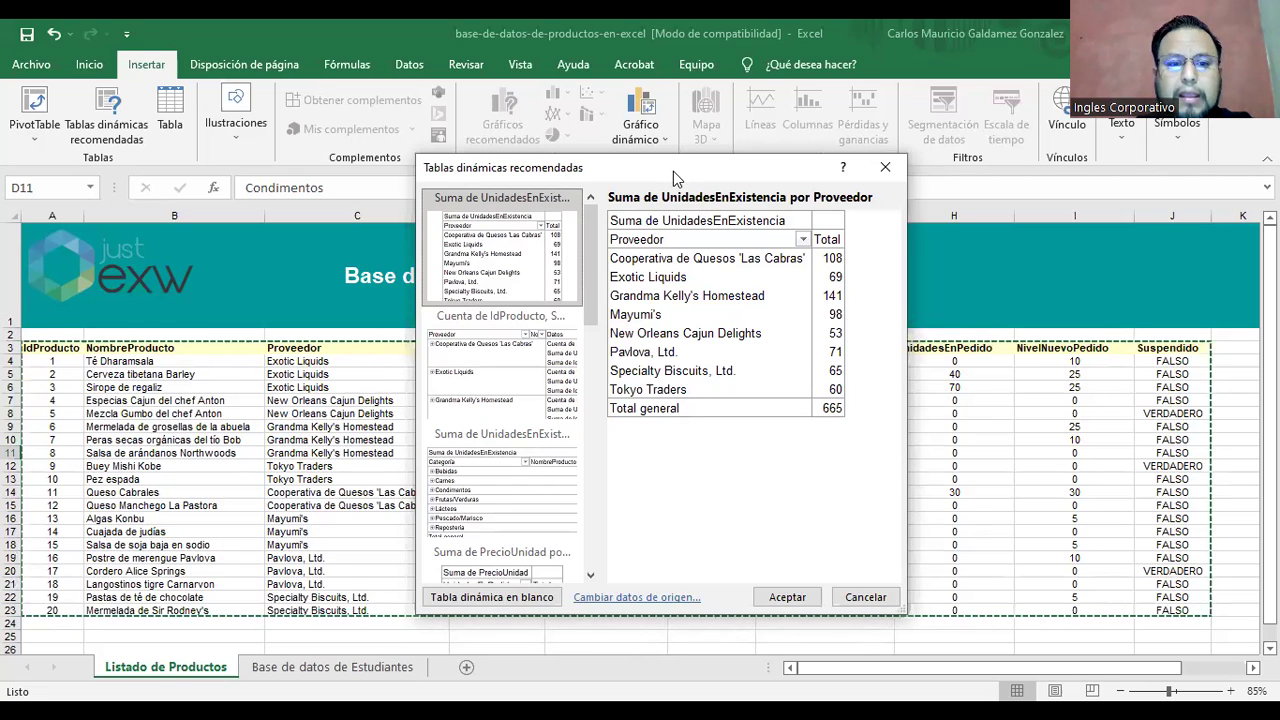
left_click_drag(673, 171, 526, 173)
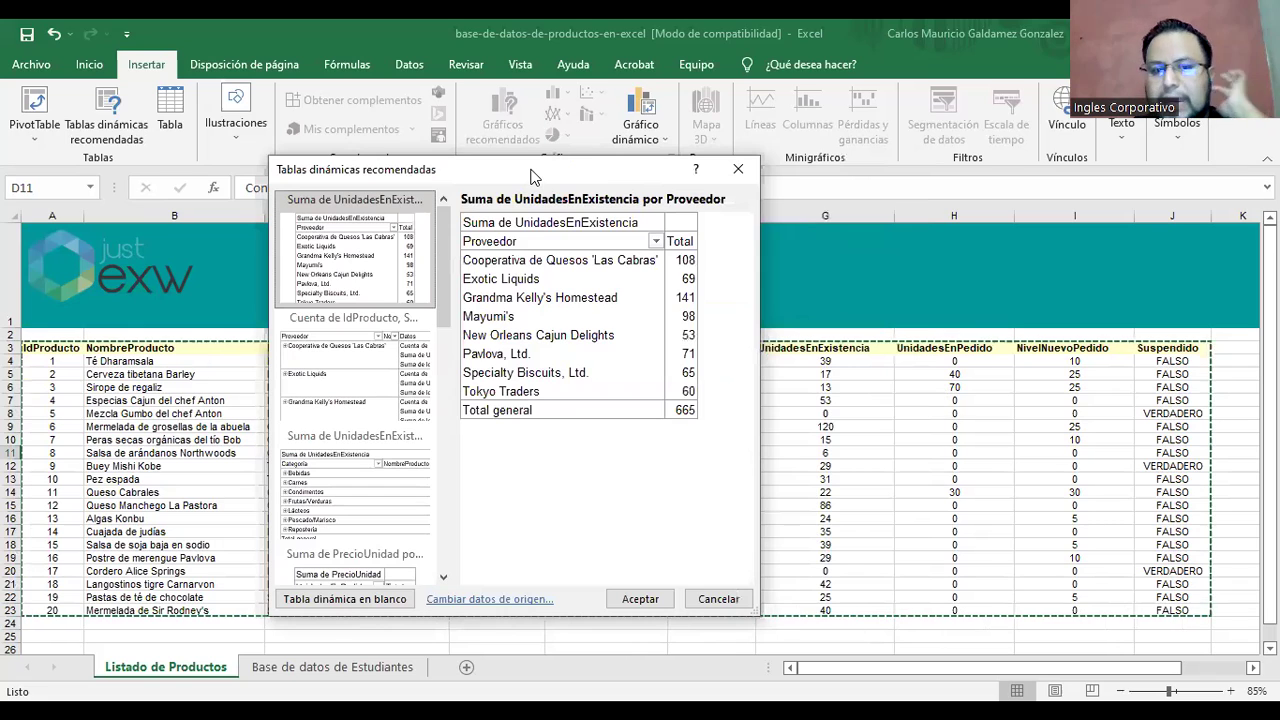
left_click(363, 600)
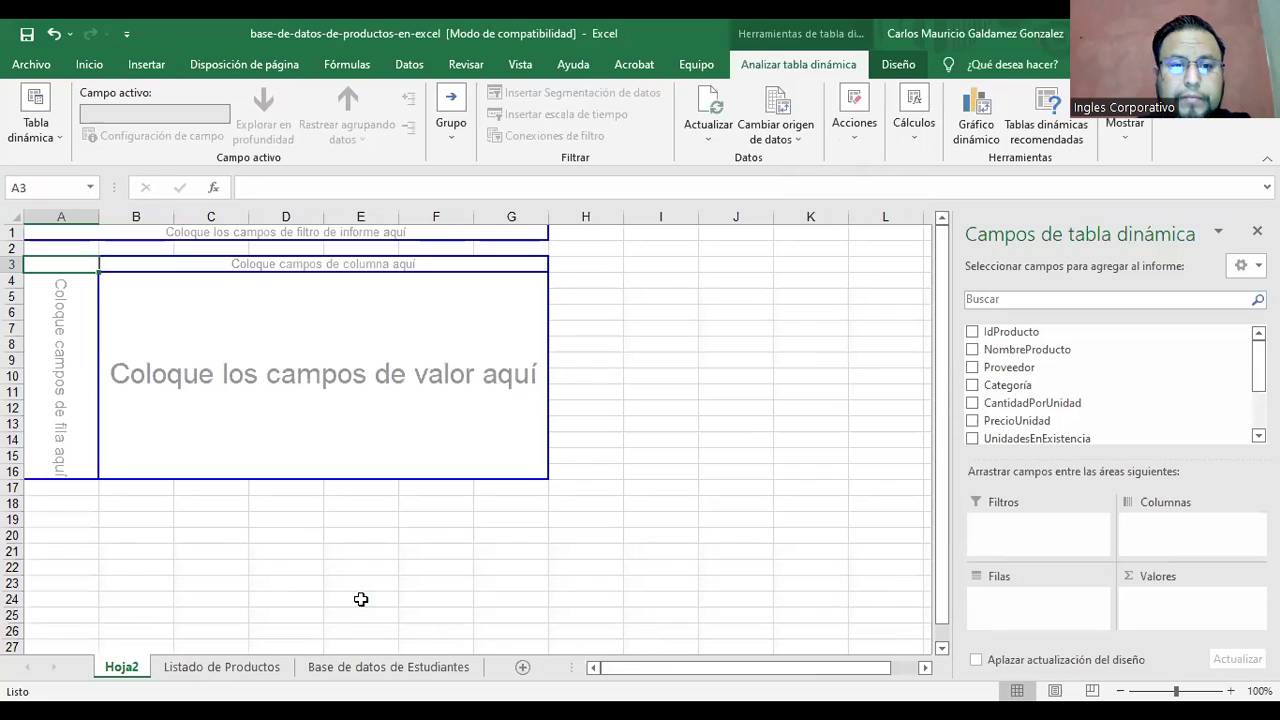
Examine the empty PivotTable layout by selecting cells inside and outside its area.
left_click(265, 409)
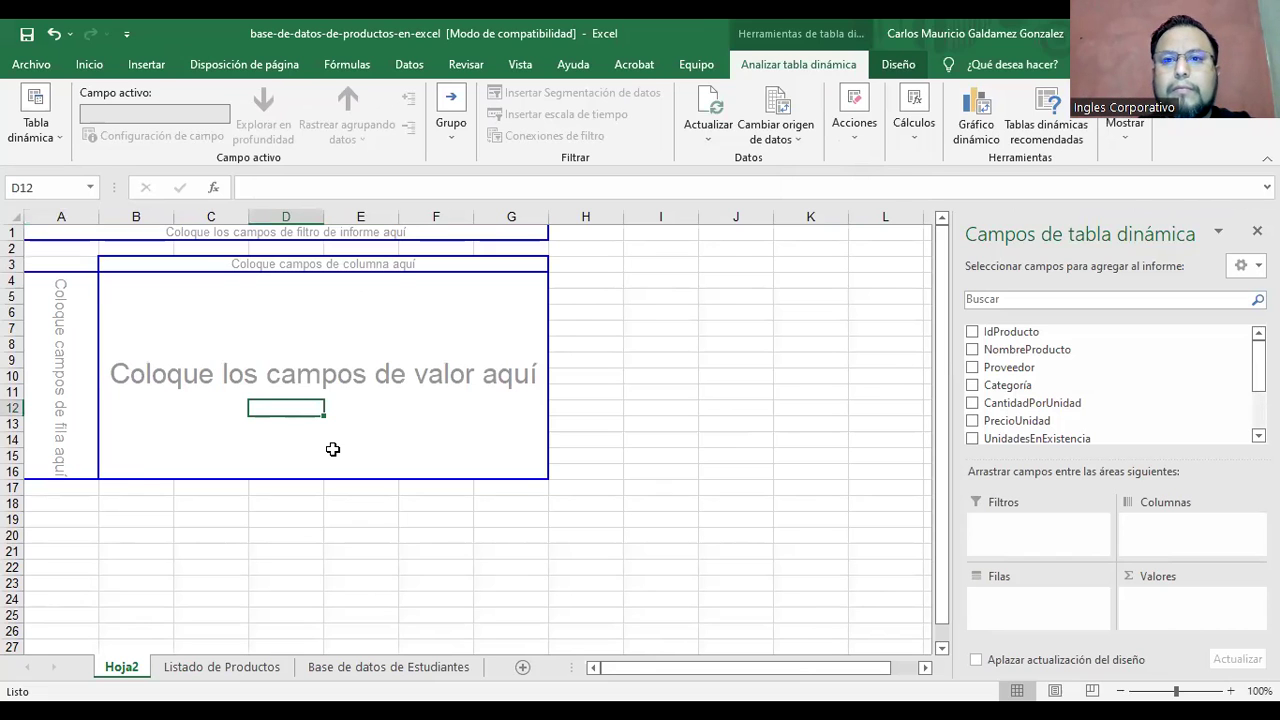
left_click(709, 377)
left_click(295, 392)
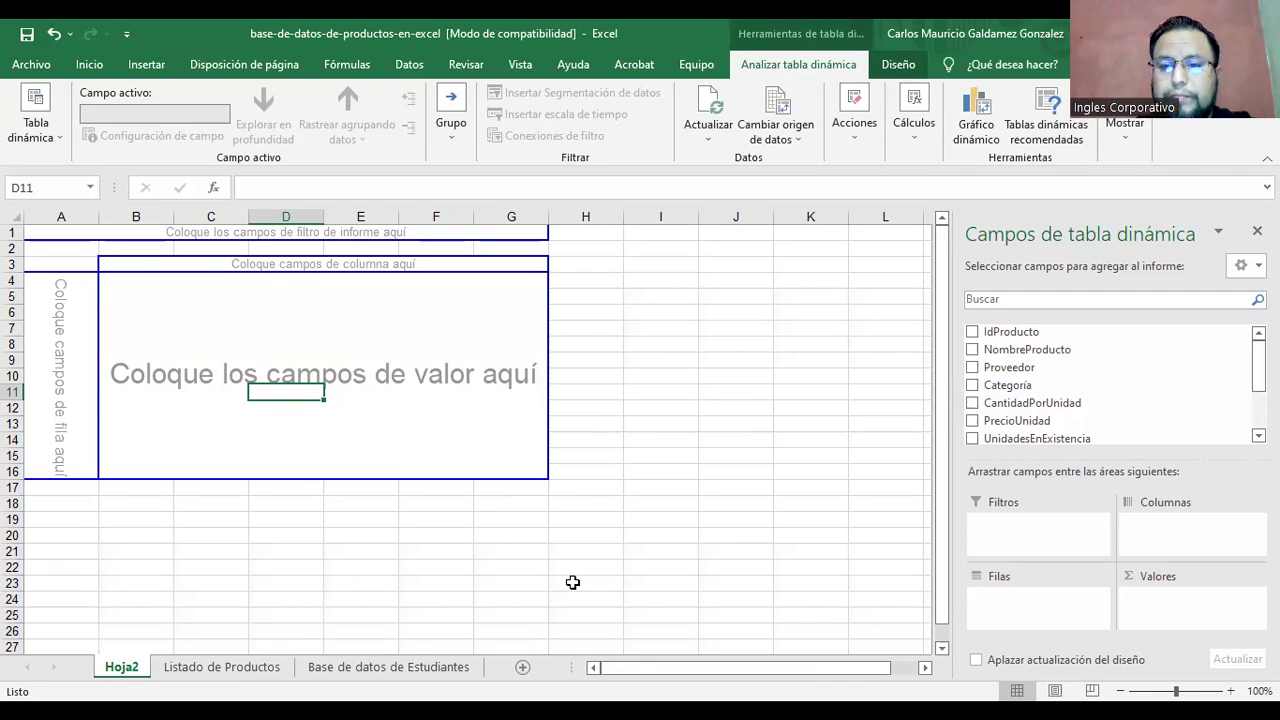
left_click(678, 296)
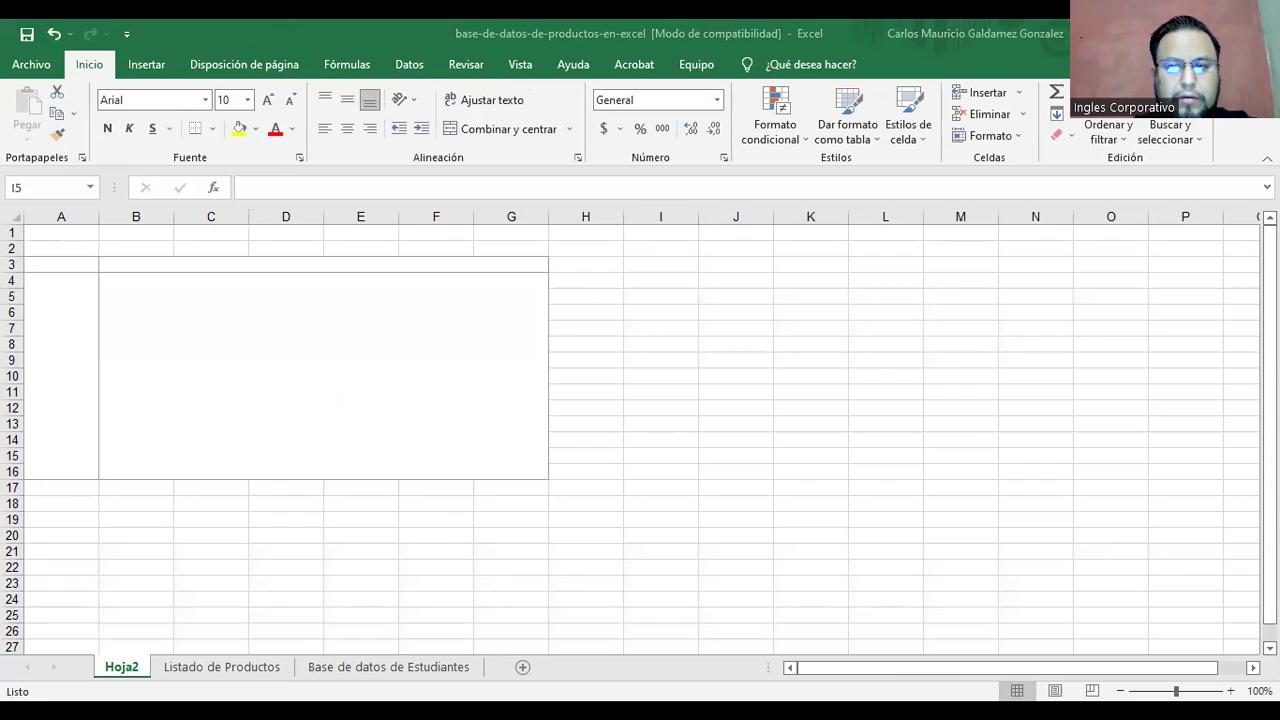
Add Proveedor and NombreProducto as row fields and UnidadesEnExistencia as the summed value field of the PivotTable.
left_click(213, 390)
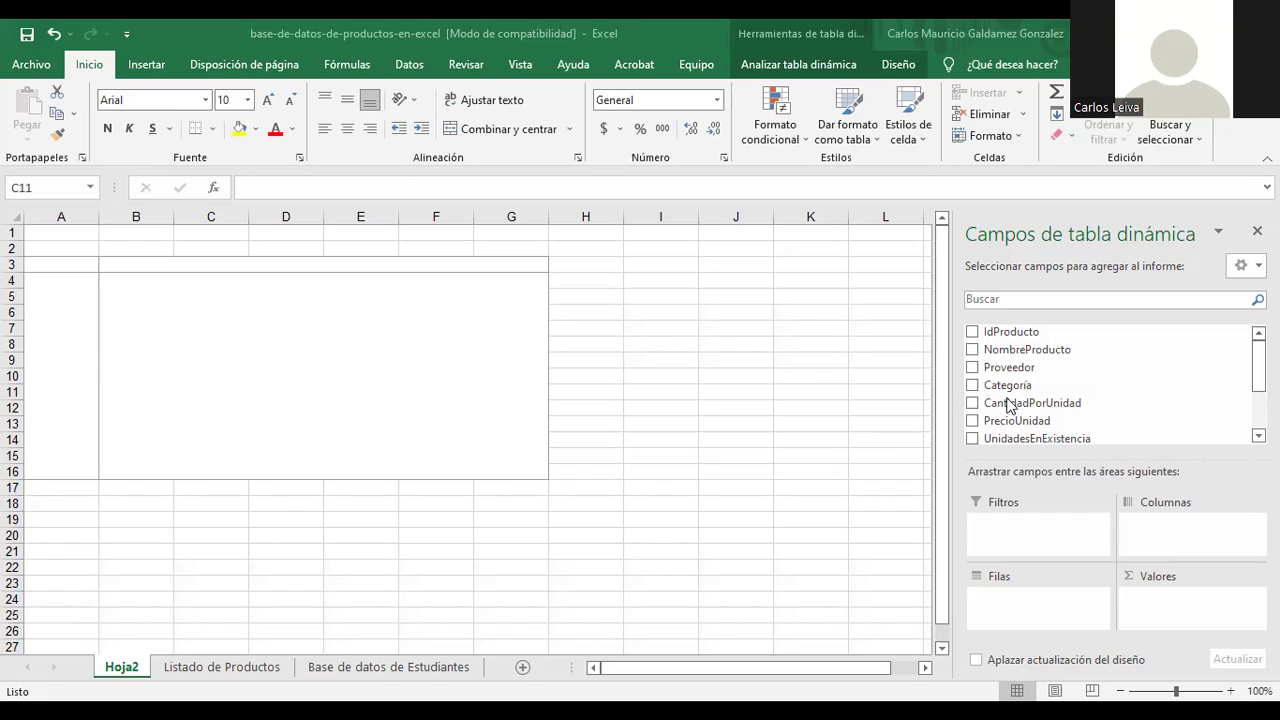
left_click(971, 368)
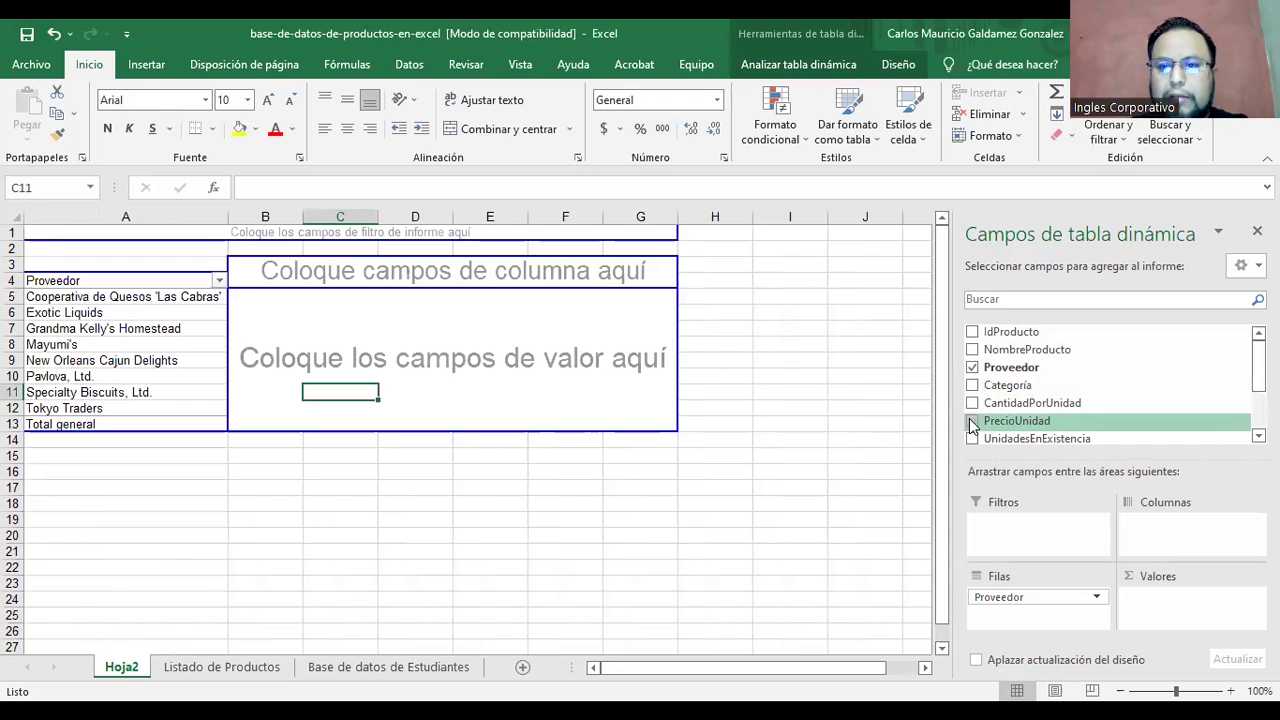
left_click(972, 350)
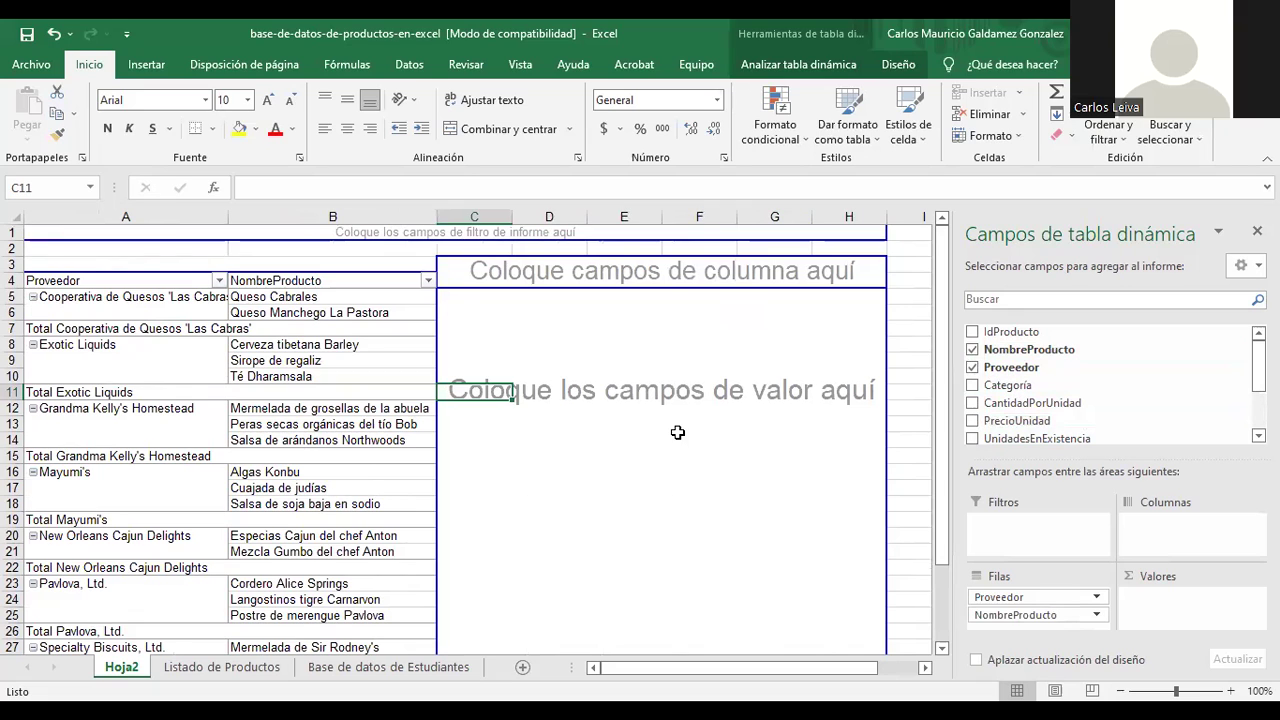
left_click(812, 68)
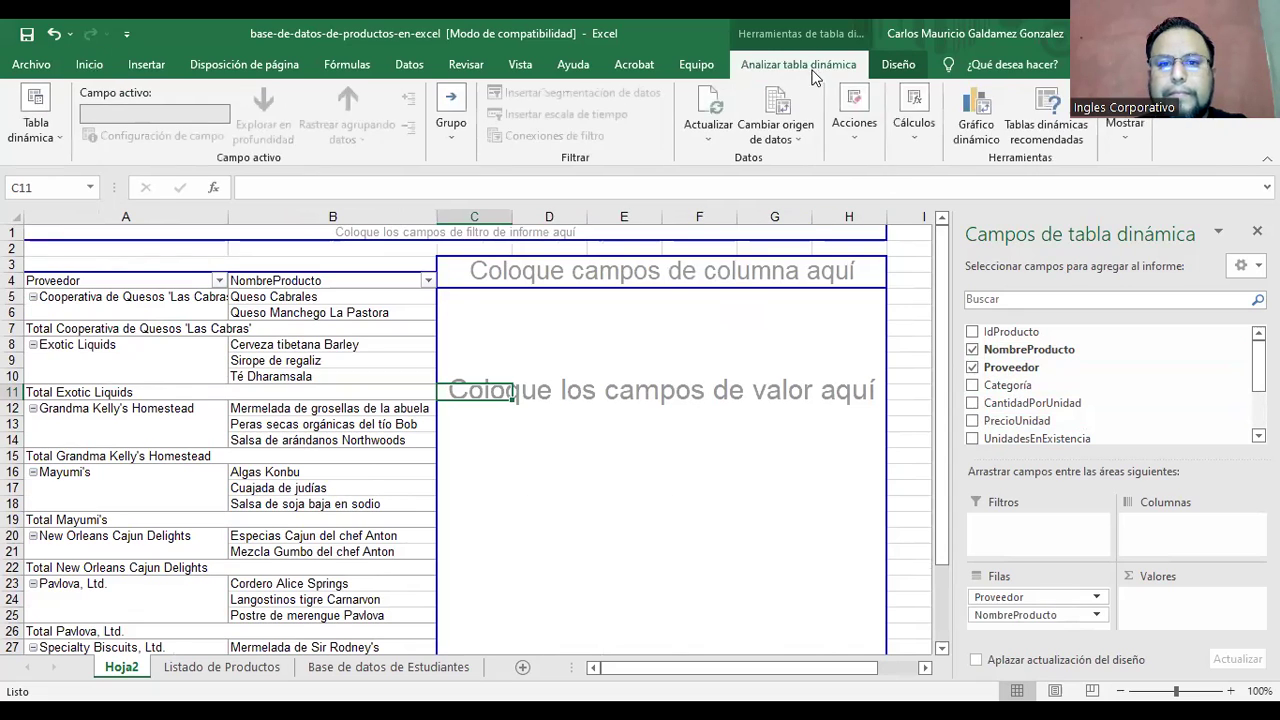
left_click(972, 439)
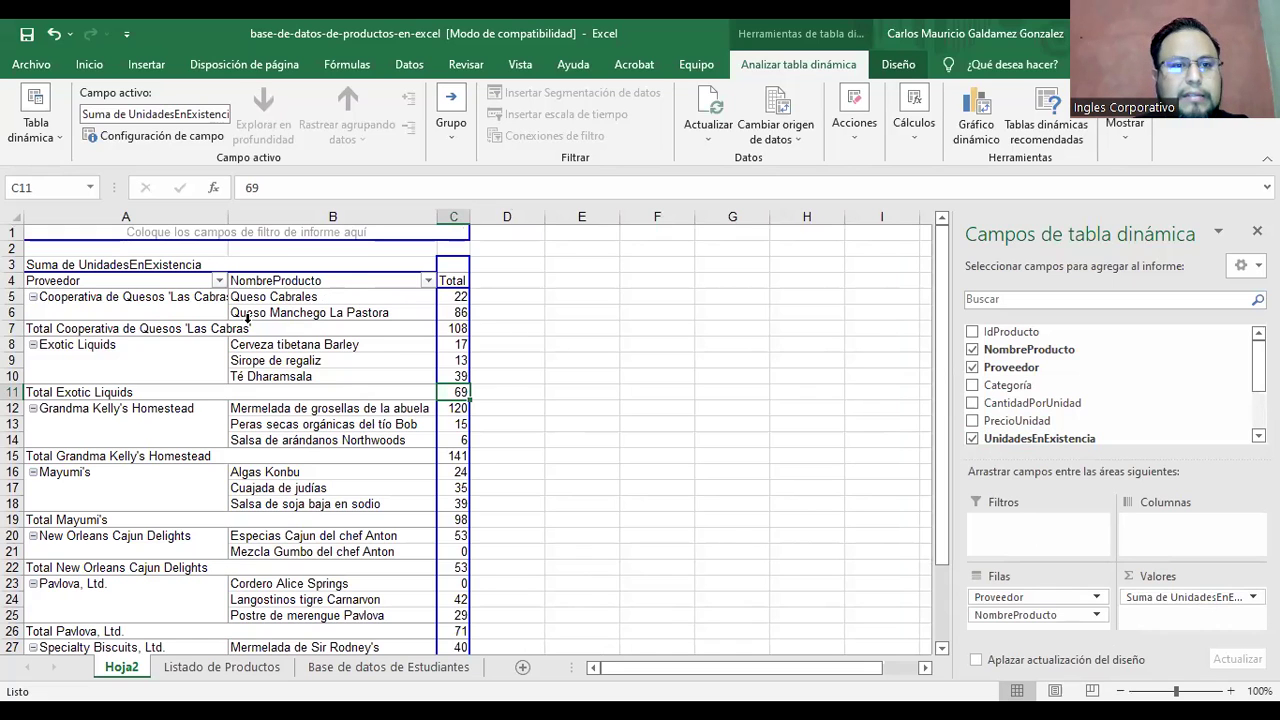
Look through the PivotTable's stock totals by supplier and product.
left_click(213, 235)
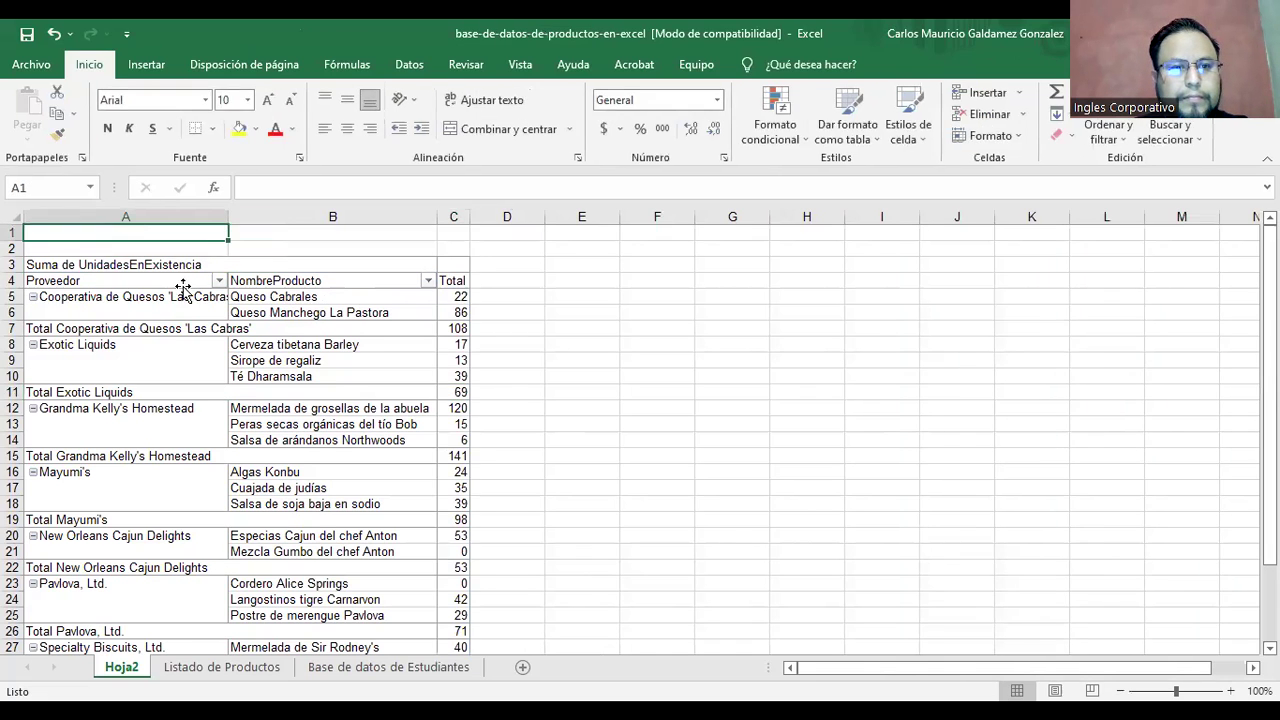
left_click(182, 286)
scroll(345, 452, "down", 2)
scroll(345, 452, "down", 1)
scroll(345, 452, "up", 3)
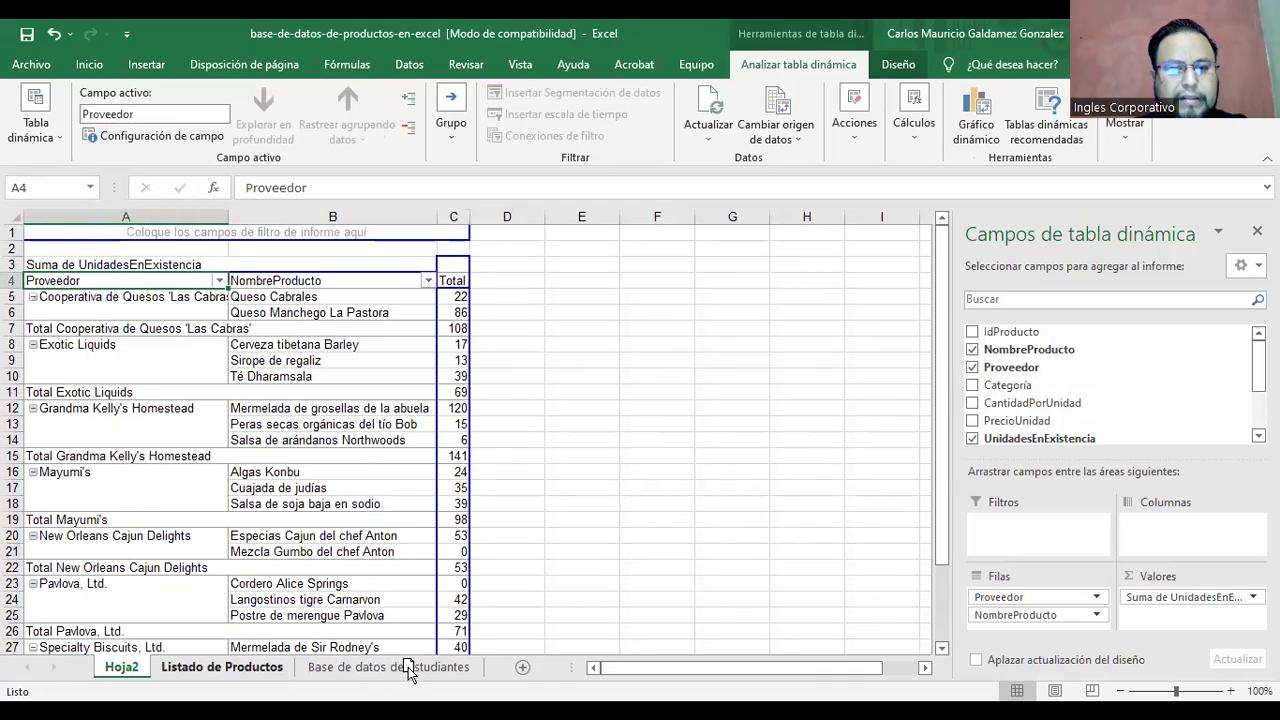
Move the Hoja2 sheet directly after Listado de Productos and rename it TabDina01.
left_click_drag(305, 670, 308, 670)
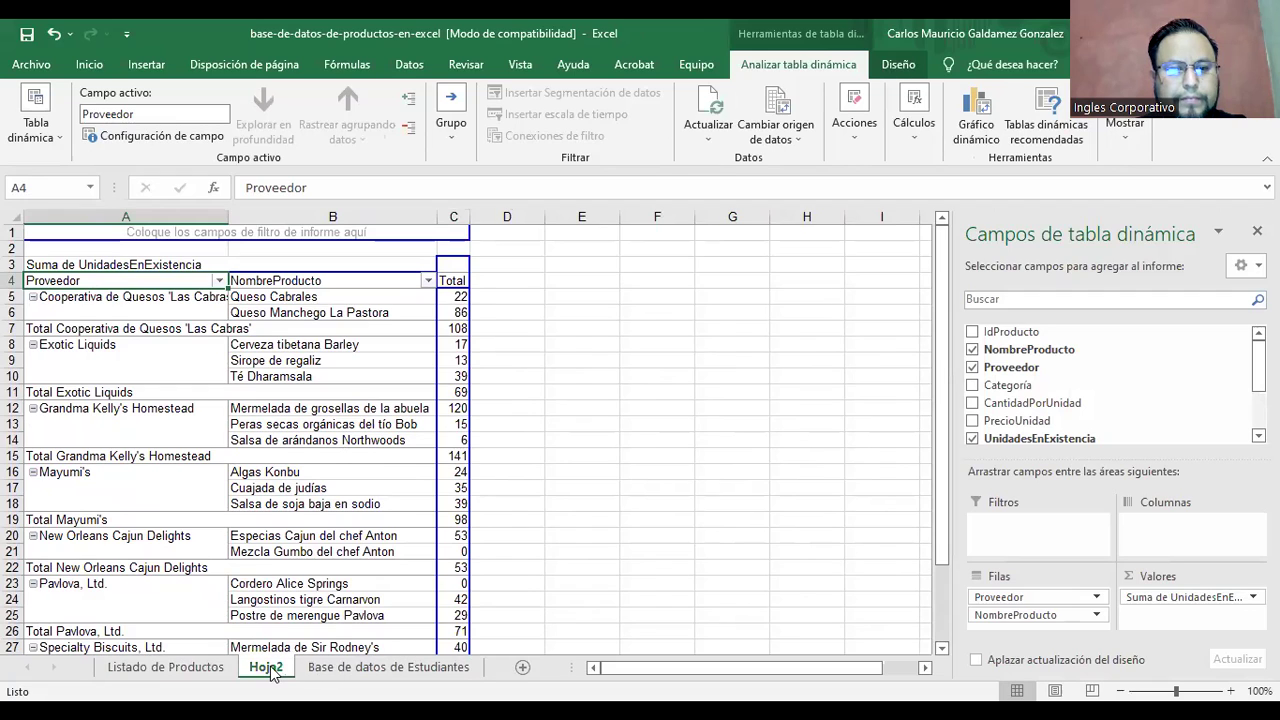
type("Ta")
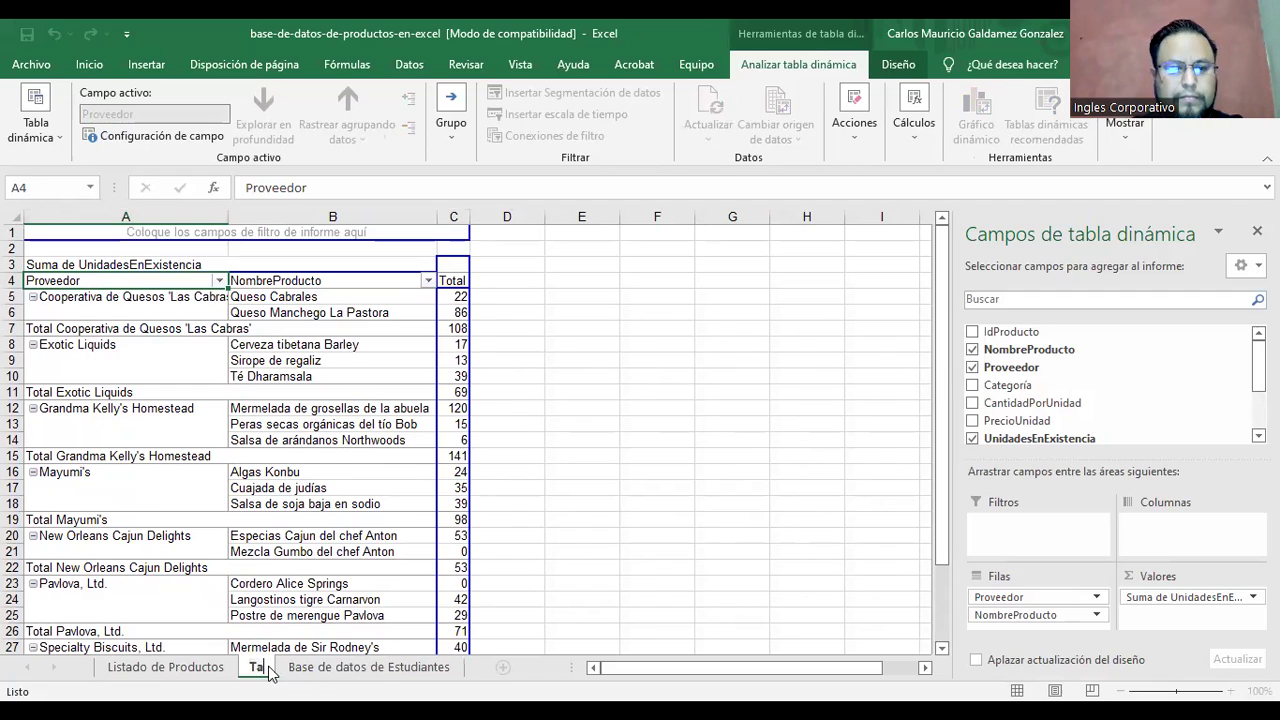
type("bl")
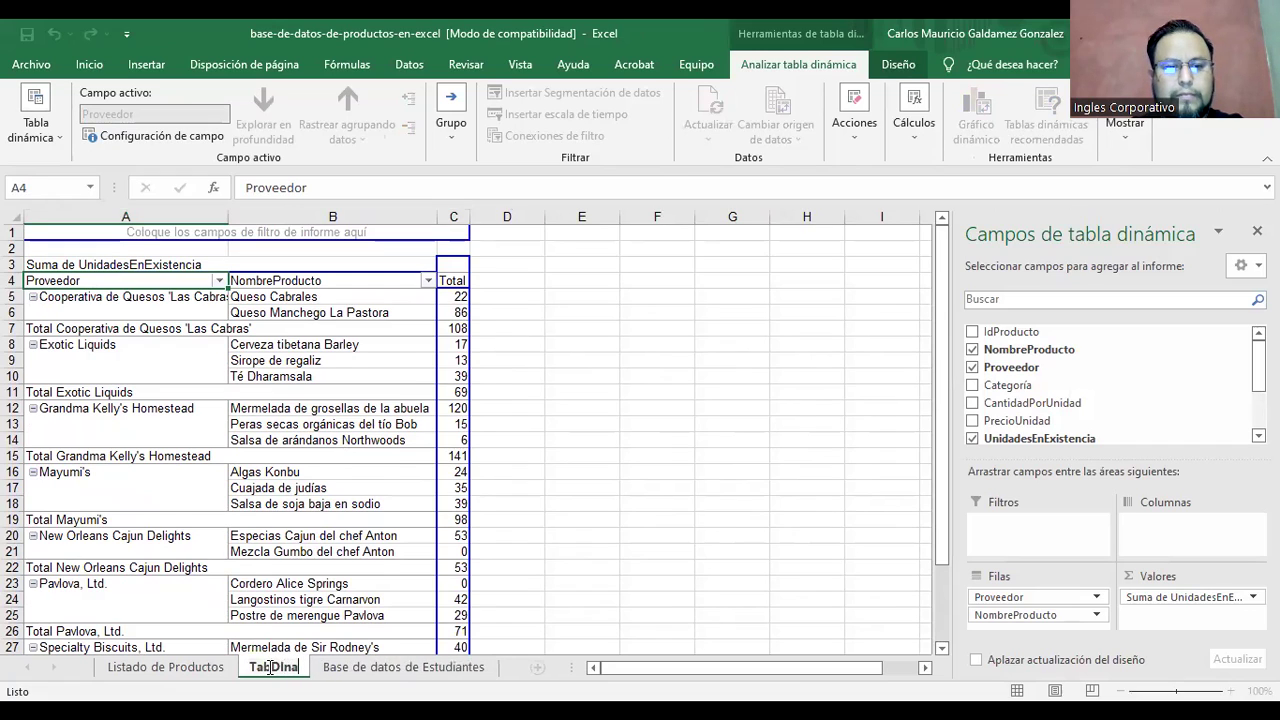
type("Din")
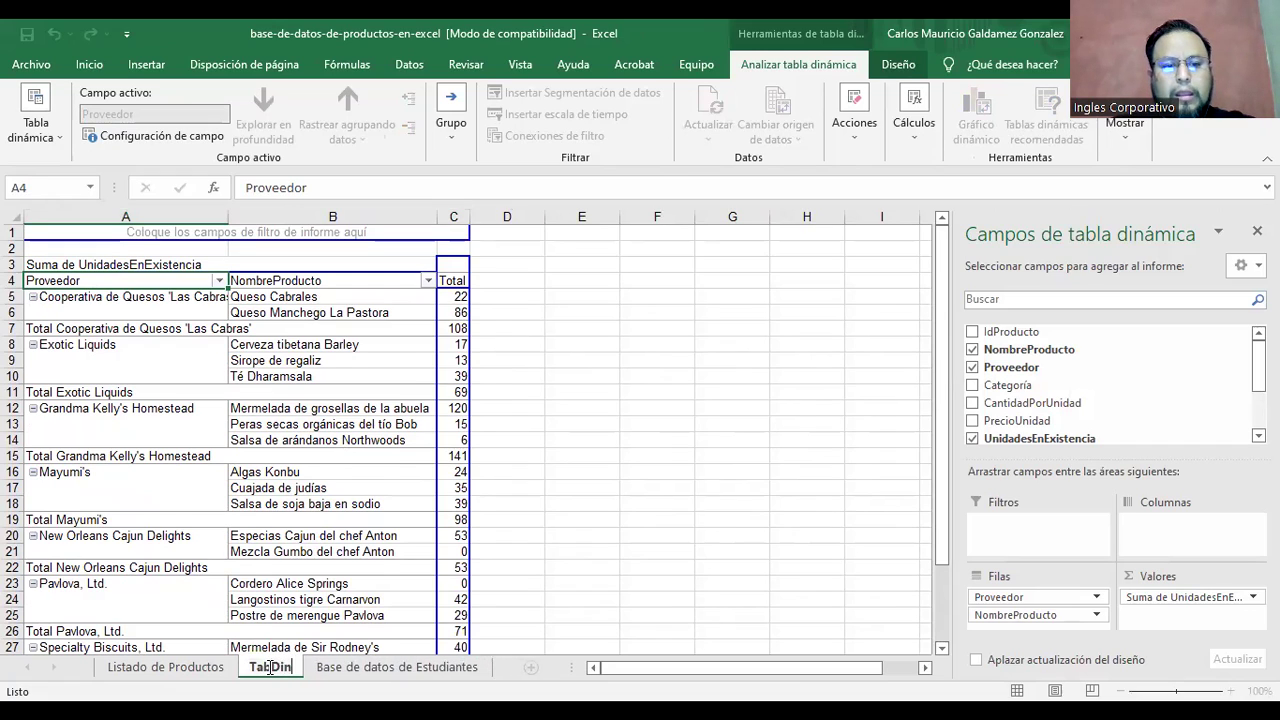
type("a01")
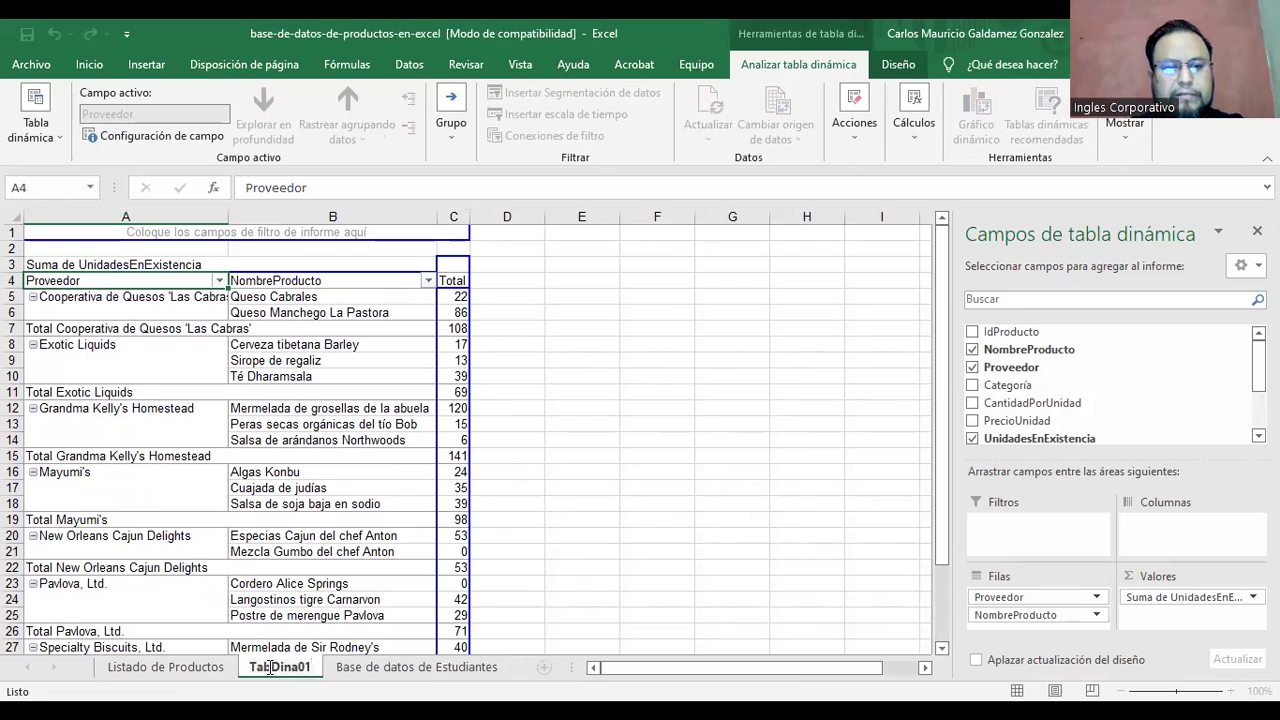
key("Return")
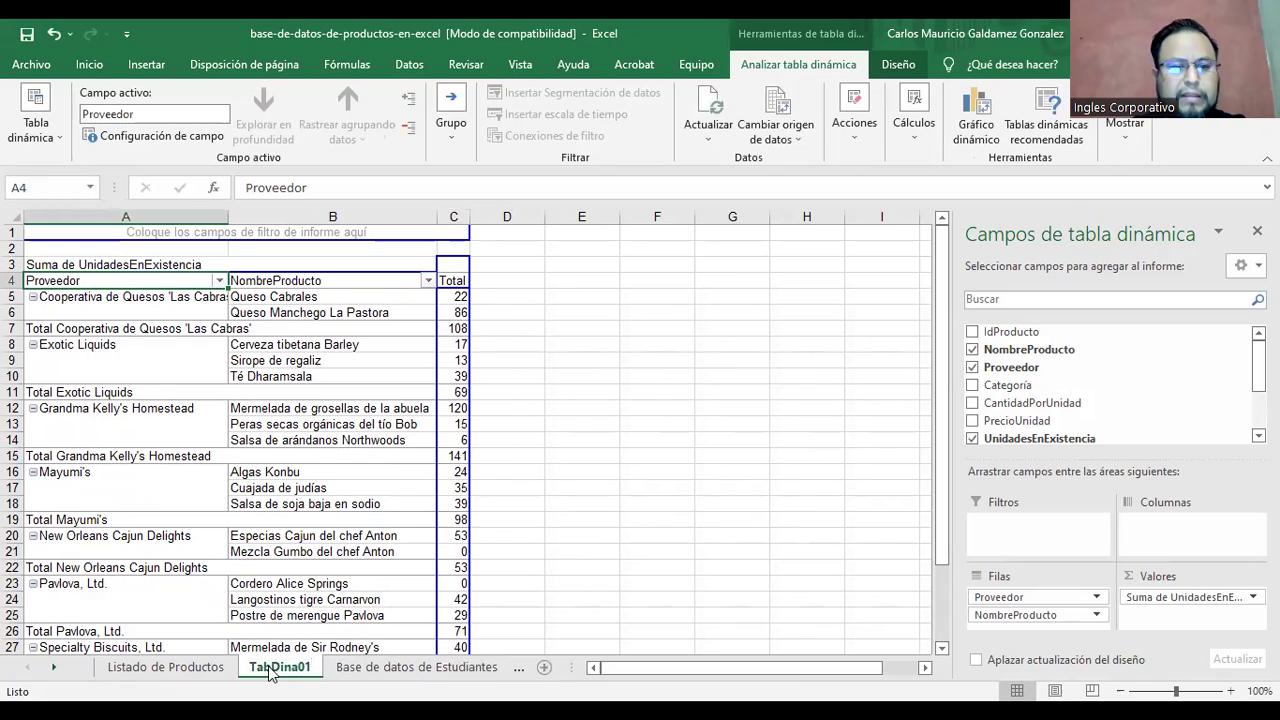
Compare the Listado de Productos source table with the supplier grouping in the TabDina01 PivotTable.
left_click(170, 667)
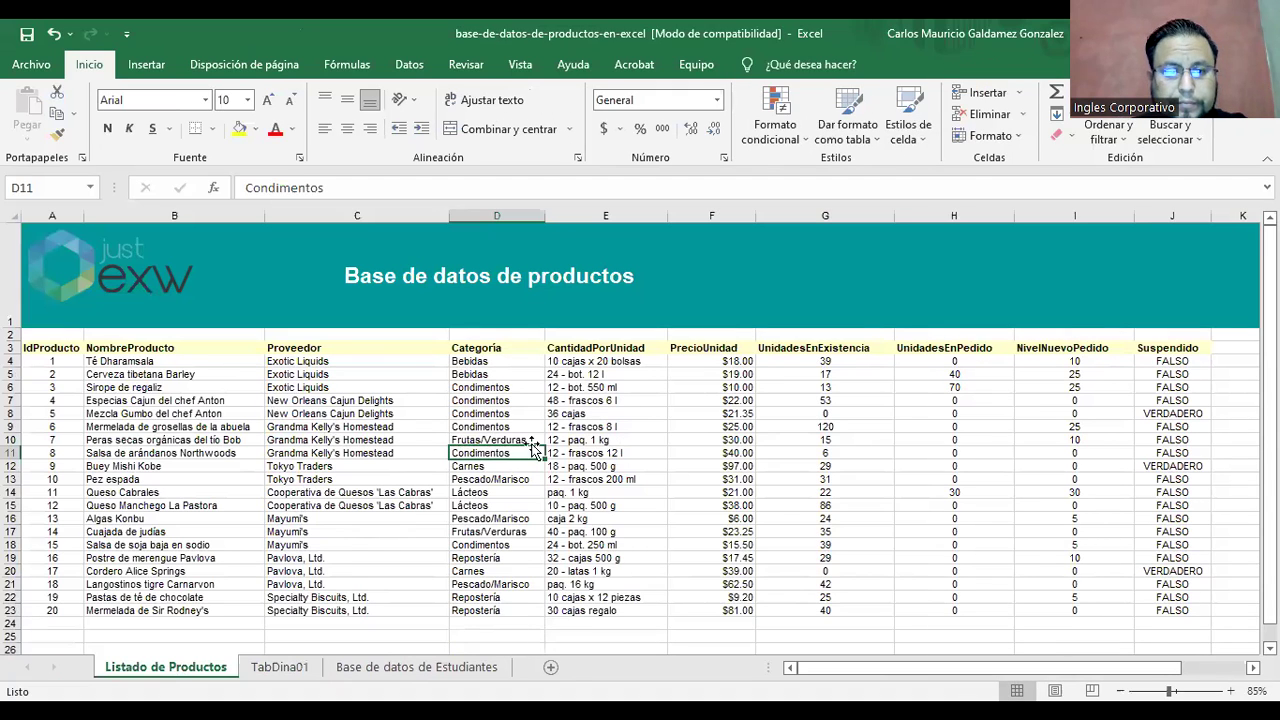
left_click(279, 667)
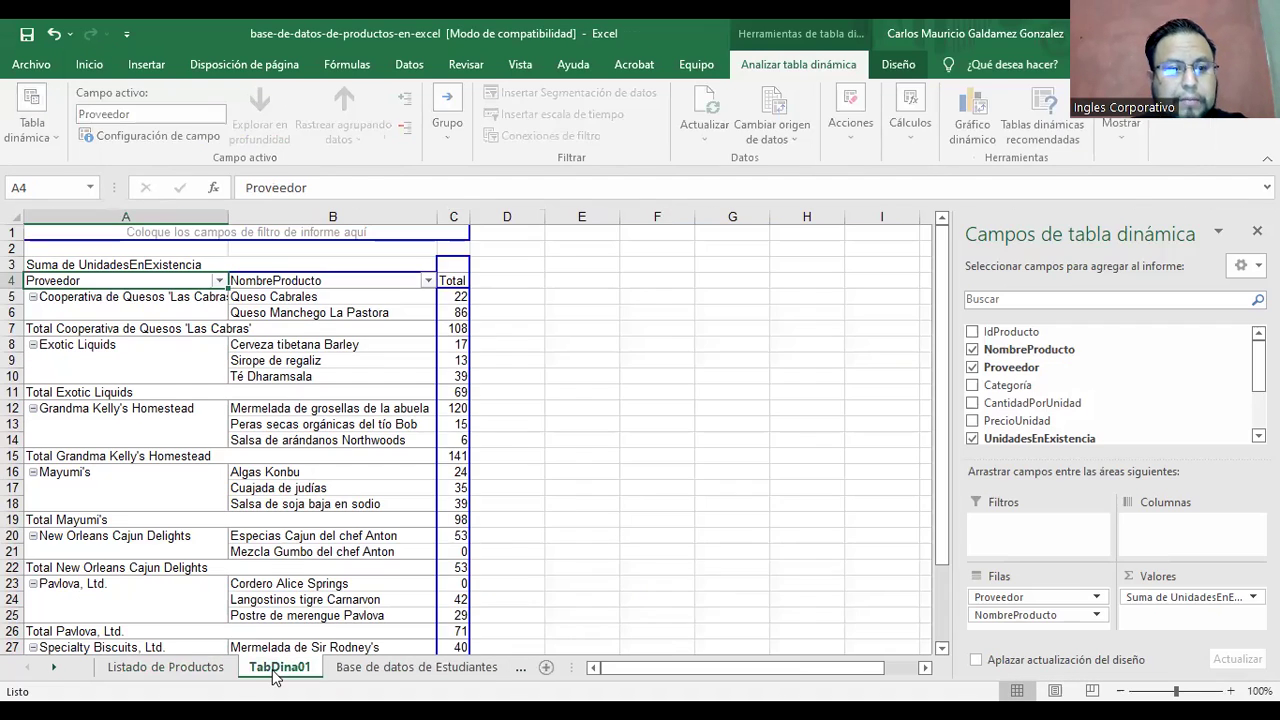
scroll(190, 522, "down", 3)
scroll(280, 552, "up", 1)
scroll(206, 331, "up", 2)
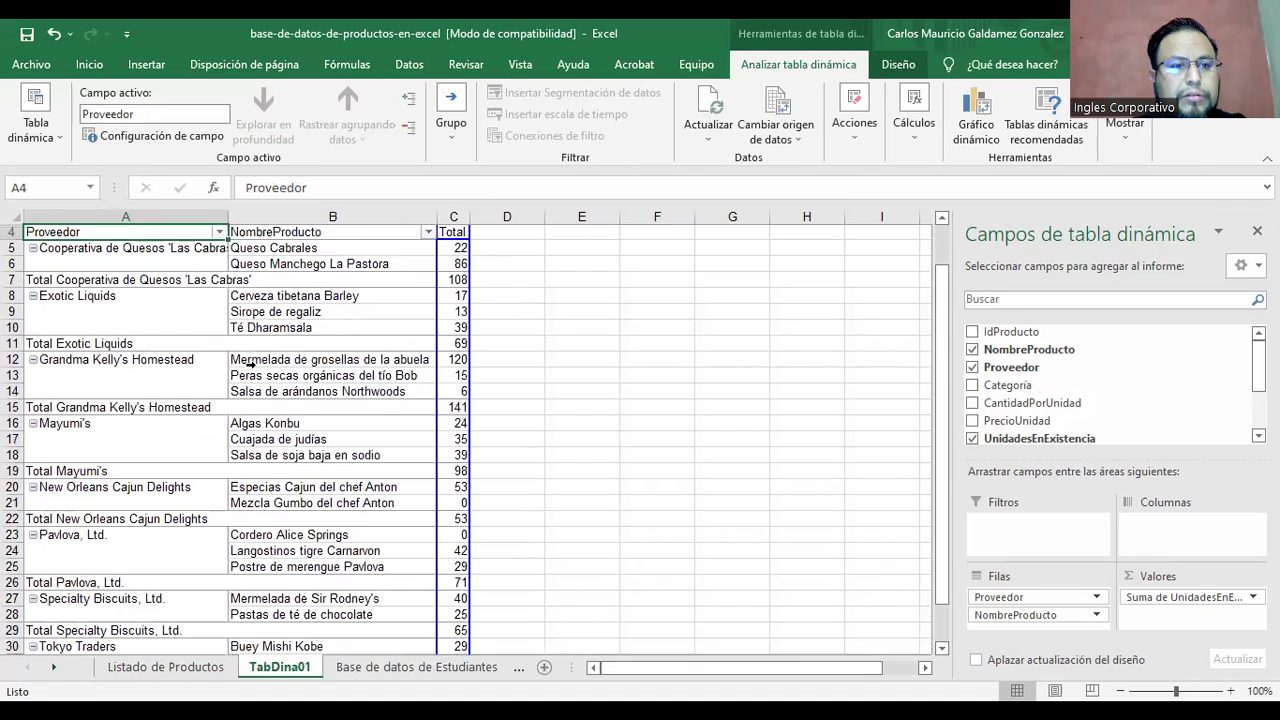
scroll(205, 331, "up", 1)
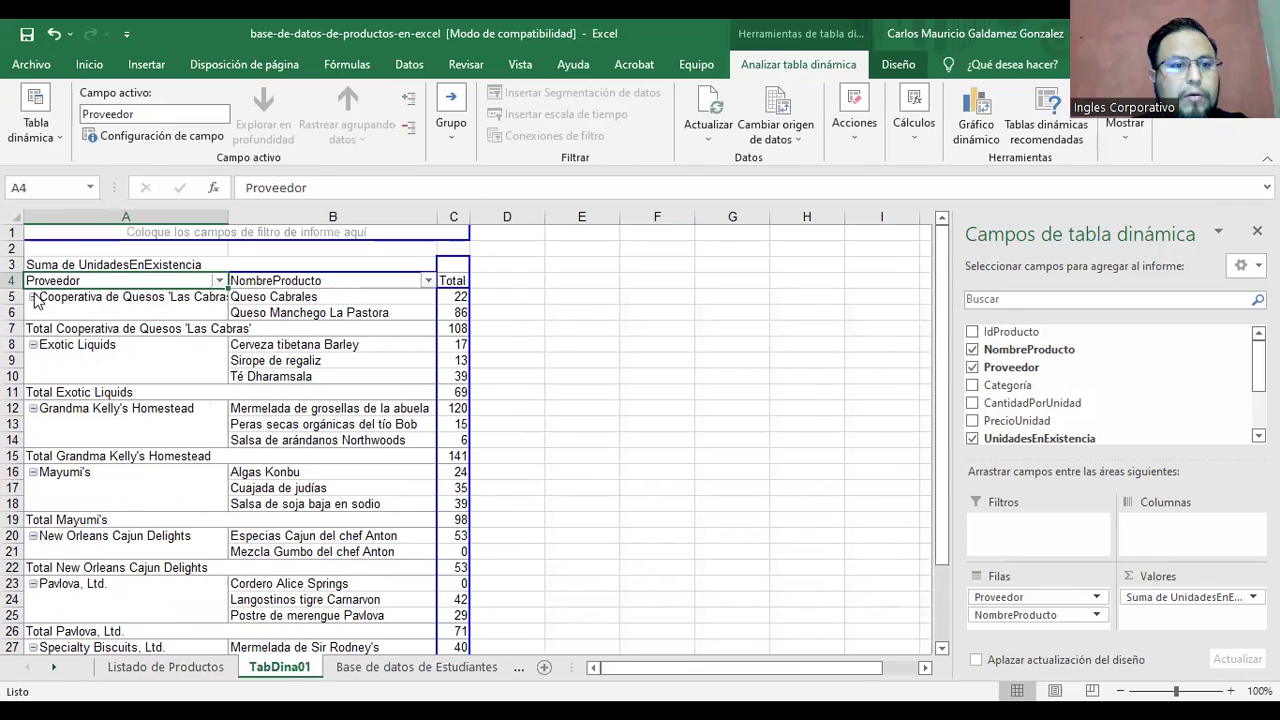
Check the stock of Cooperativa de Quesos 'Las Cabras' products in the PivotTable against the supplier's rows in Listado de Productos.
left_click(146, 297)
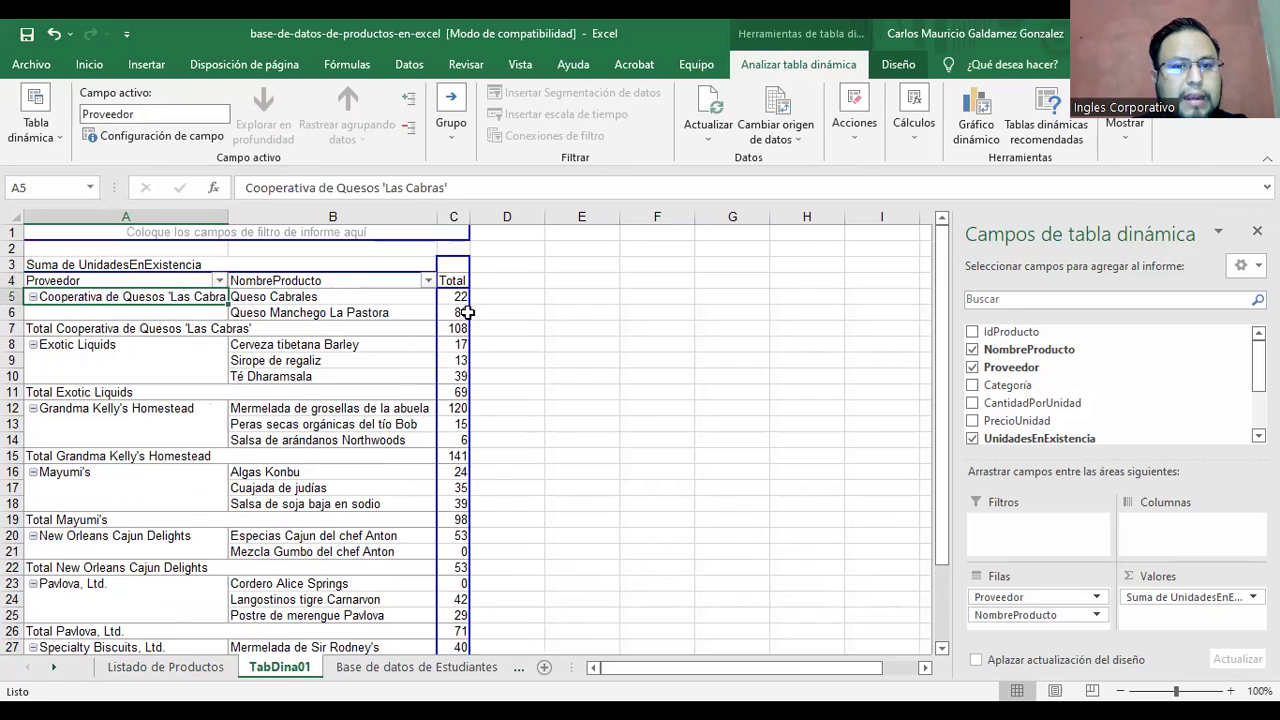
left_click_drag(455, 297, 451, 311)
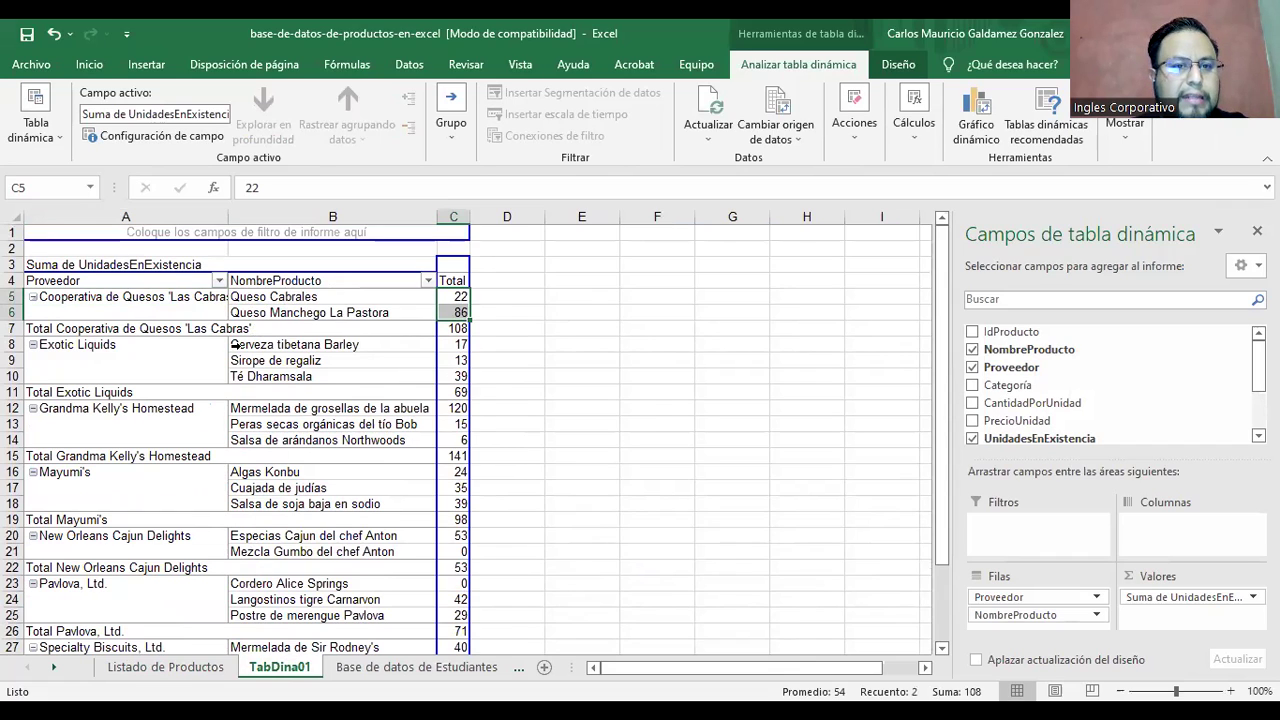
left_click(157, 678)
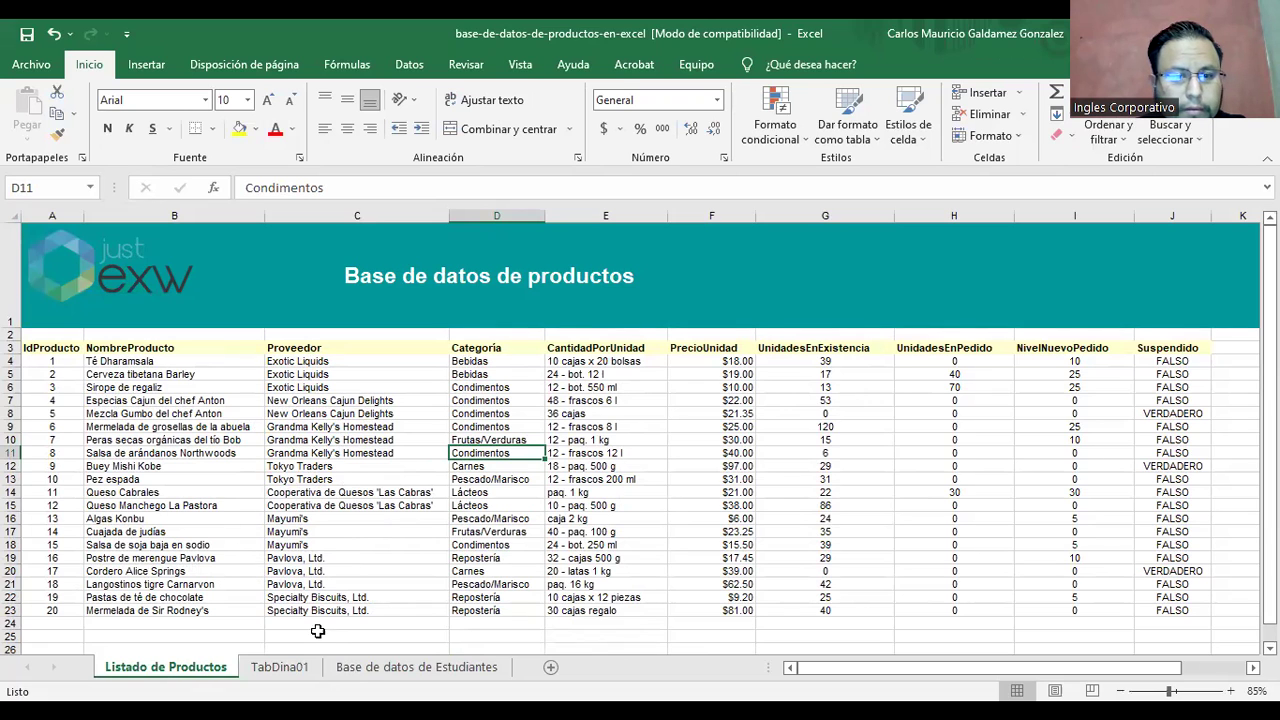
left_click(293, 676)
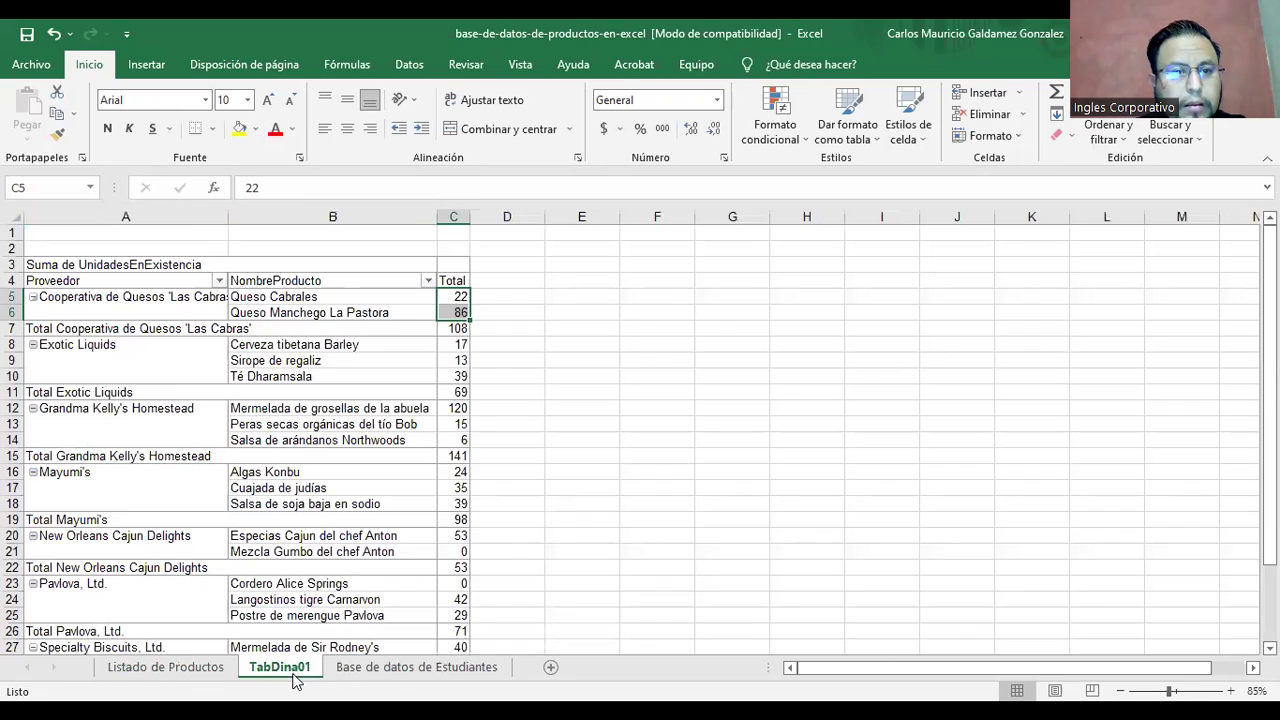
left_click(166, 668)
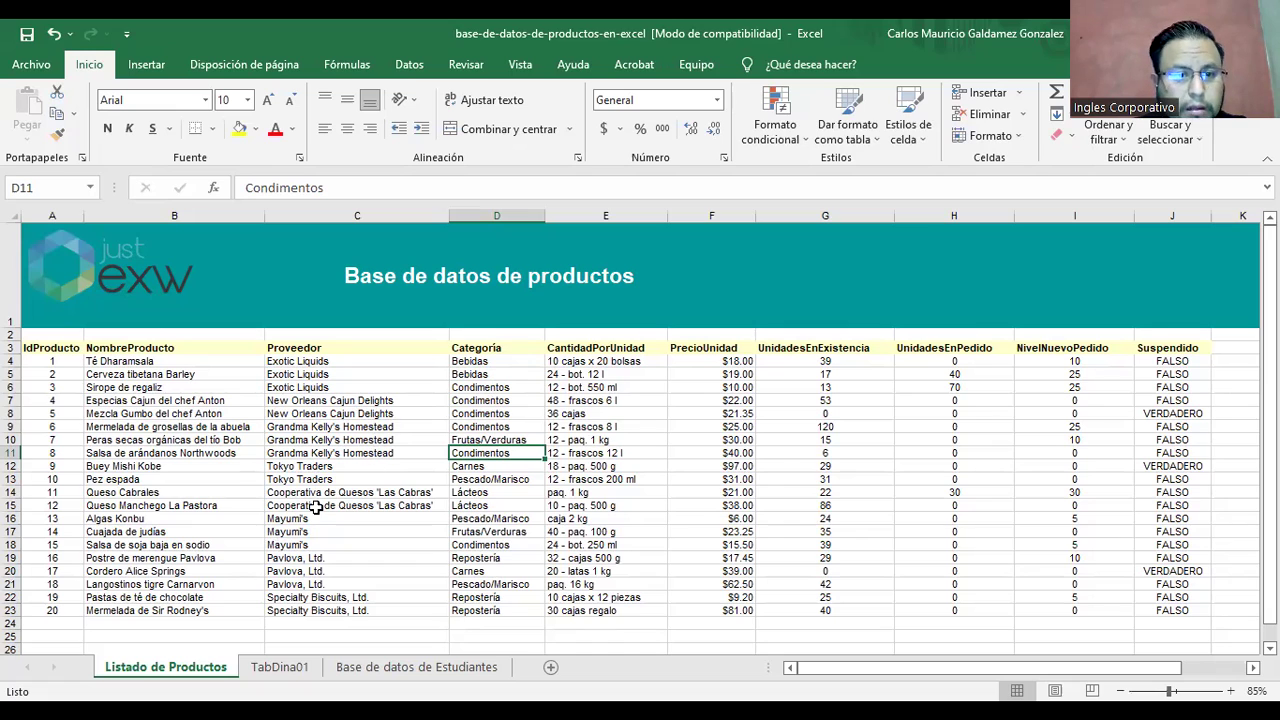
left_click_drag(297, 494, 486, 502)
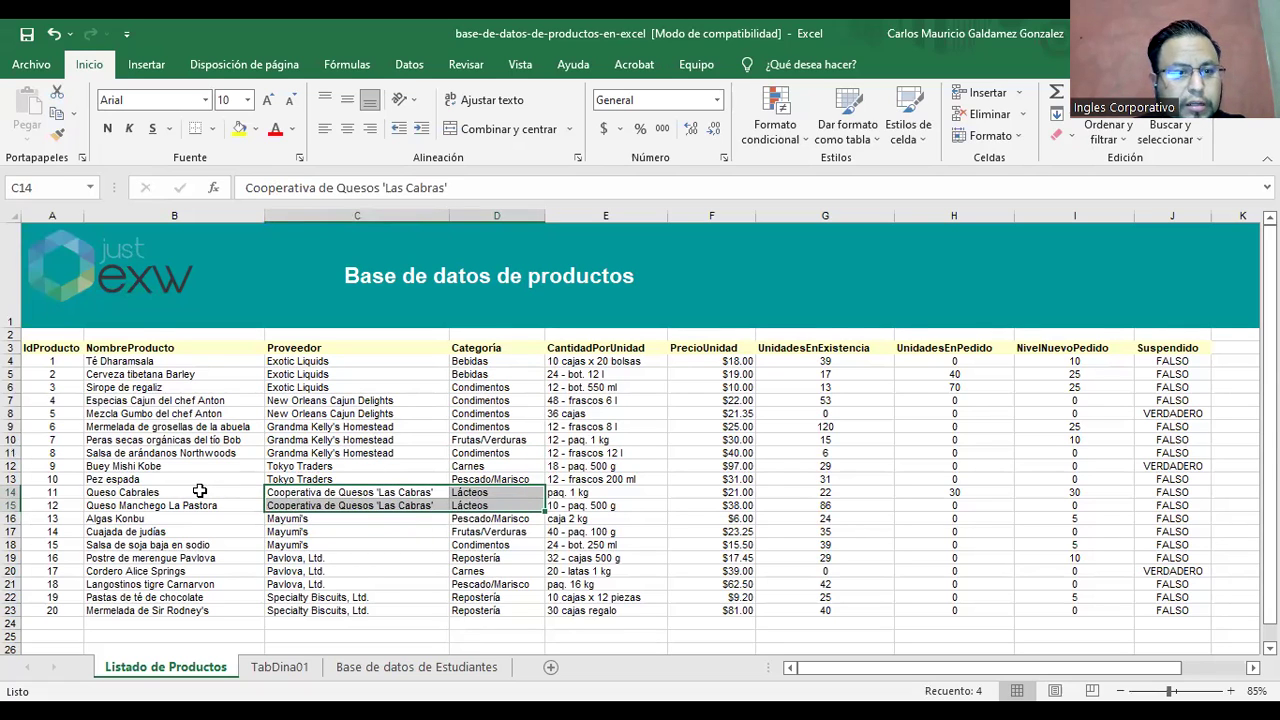
Compare the two Las Cabras cheeses and their units in stock in Listado de Productos with the supplier's subtotal in TabDina01.
left_click_drag(209, 491, 211, 508)
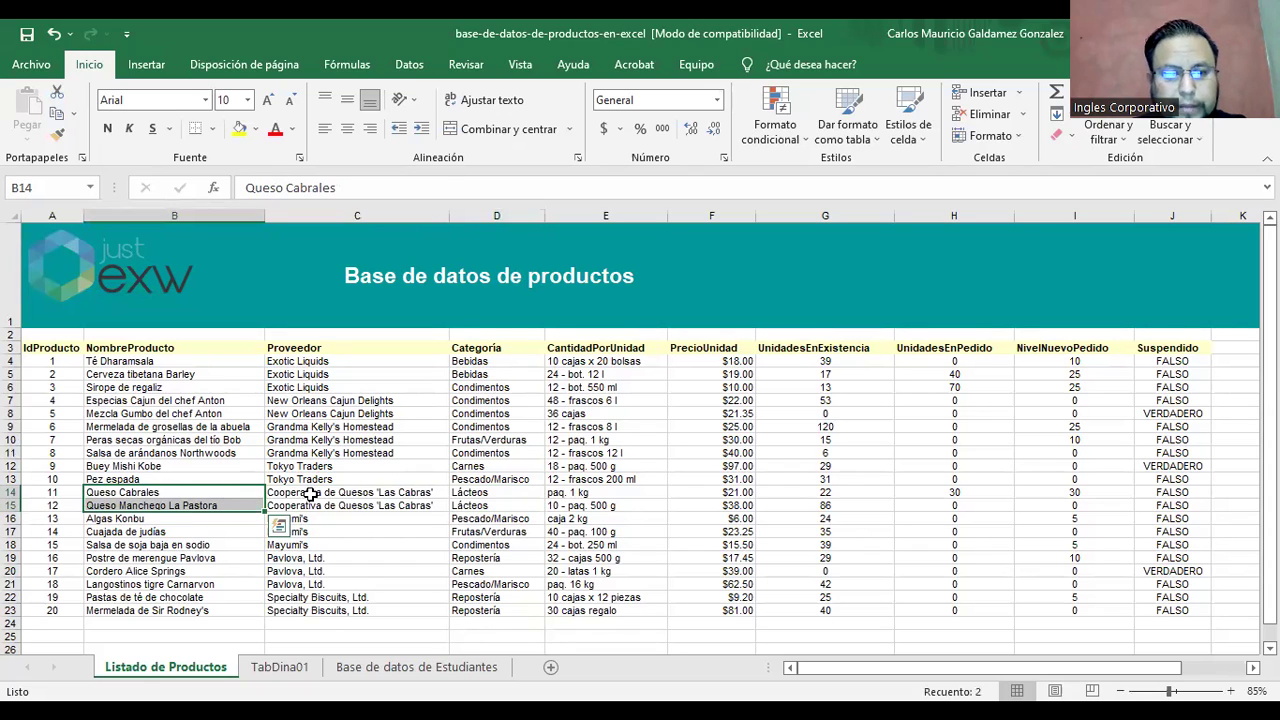
left_click_drag(803, 494, 806, 508)
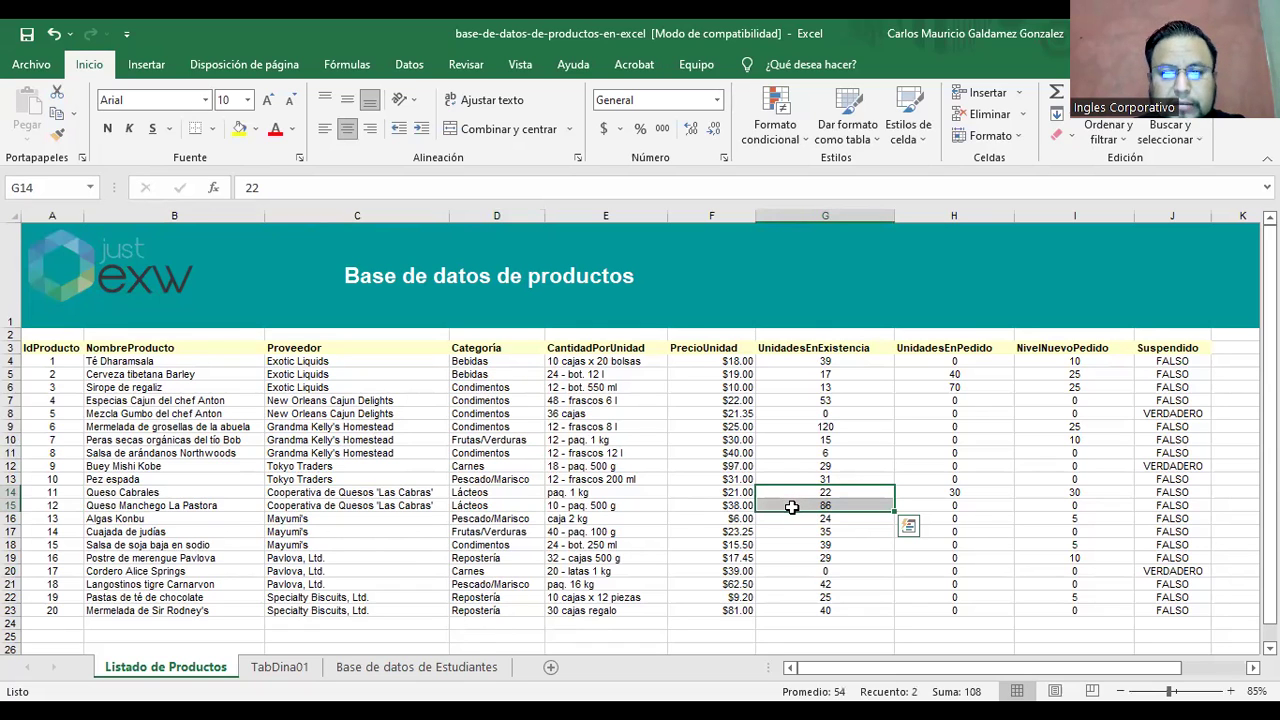
left_click(426, 672)
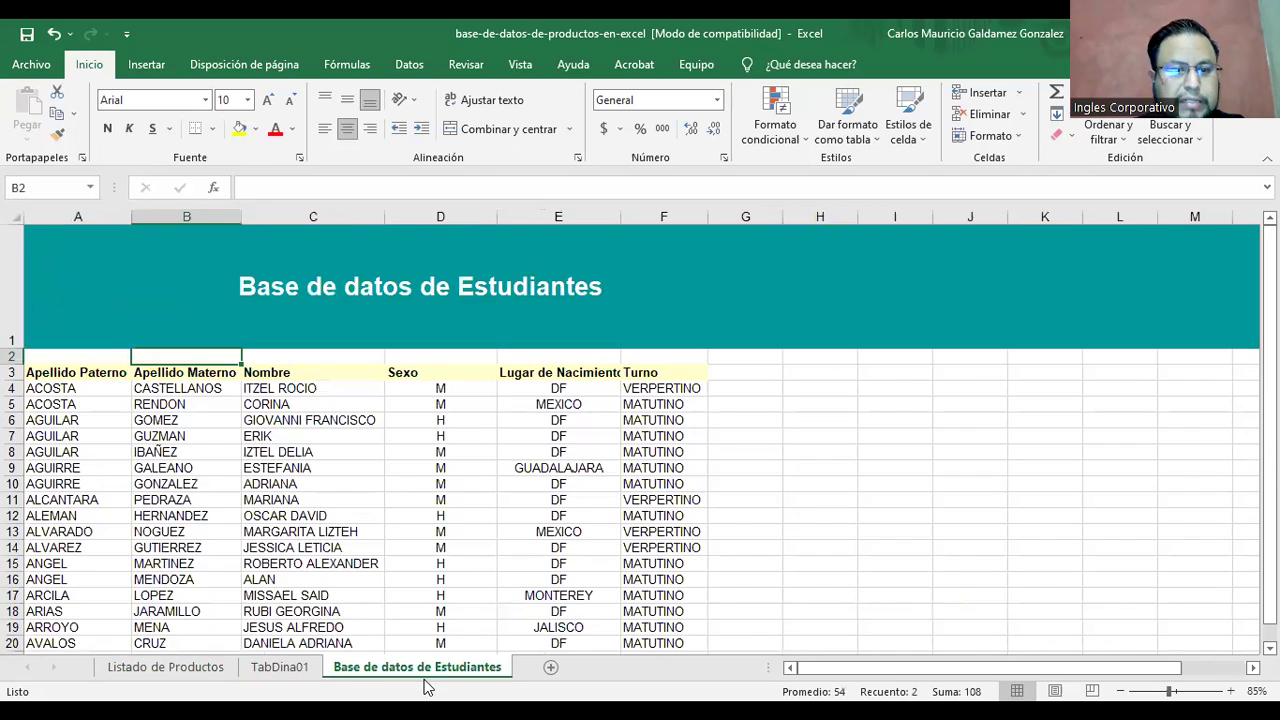
left_click(282, 670)
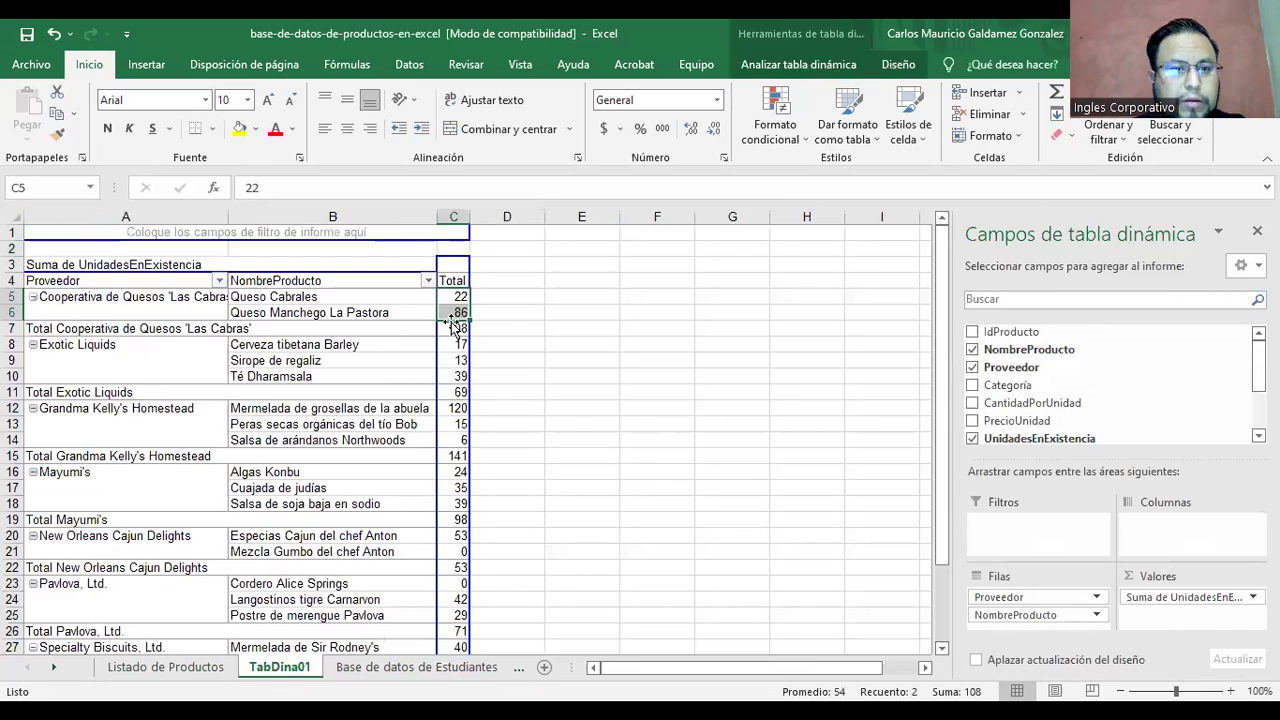
left_click(45, 336)
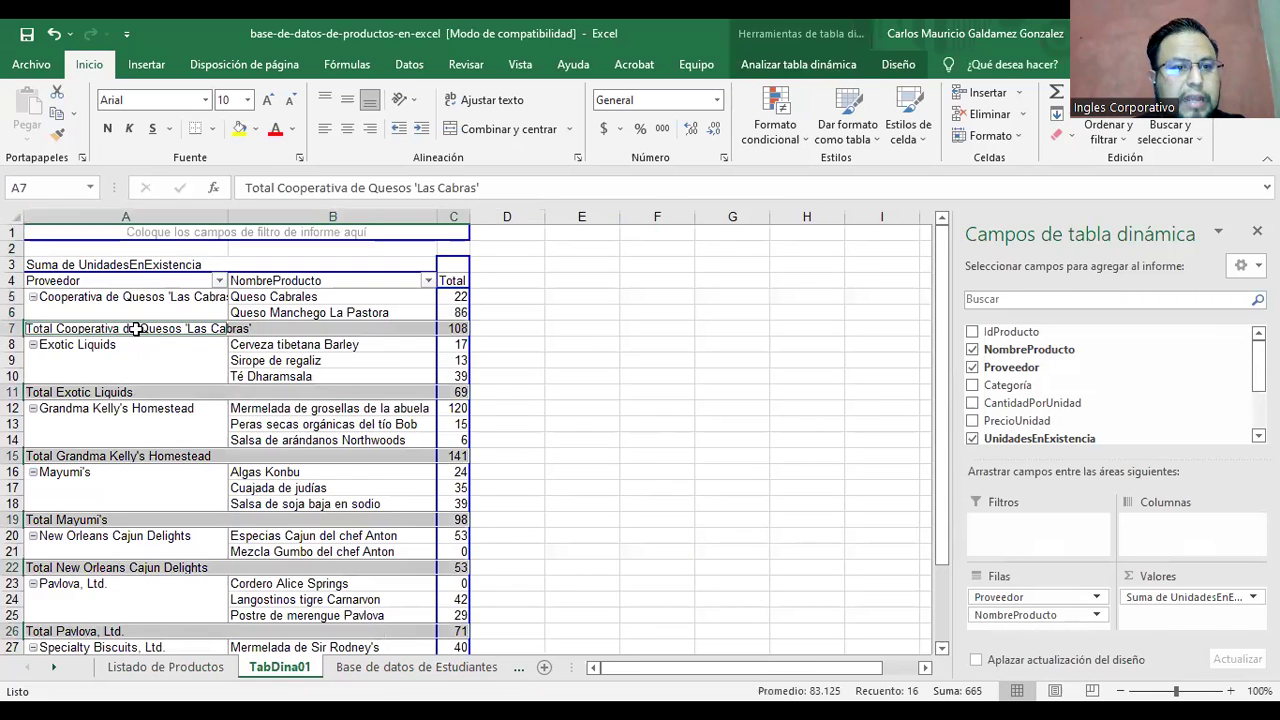
left_click(86, 313)
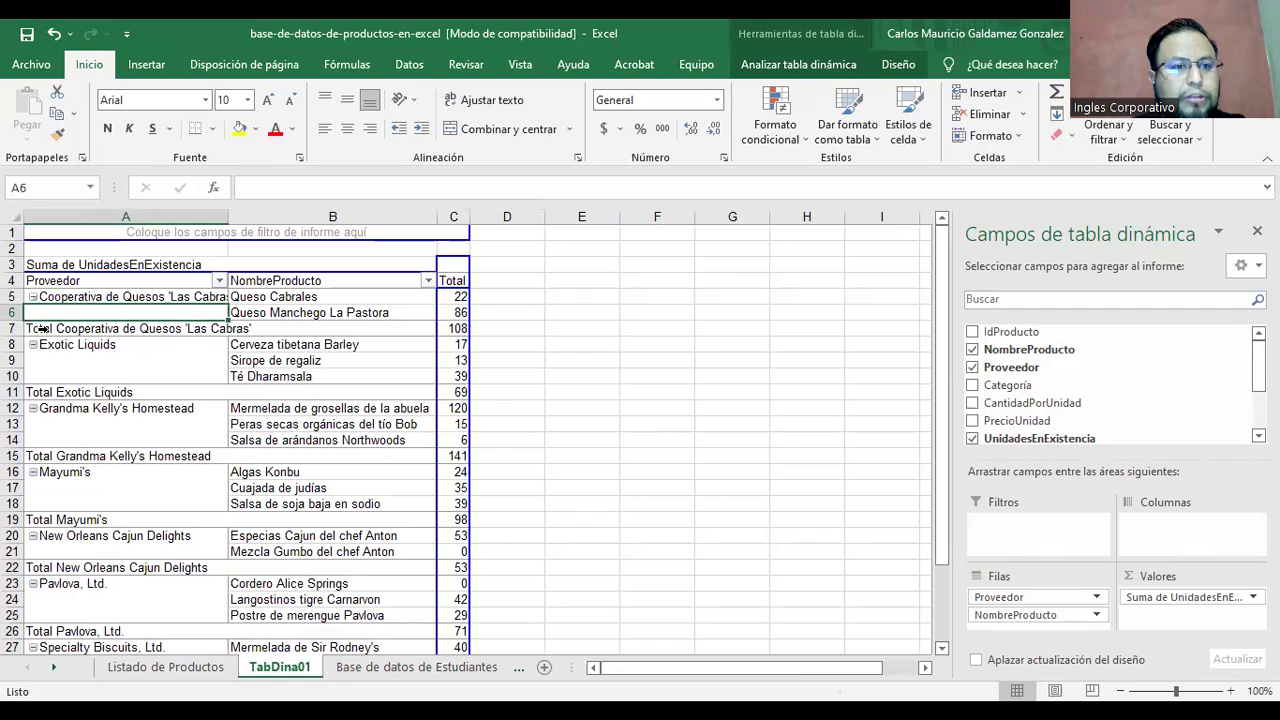
left_click(104, 328)
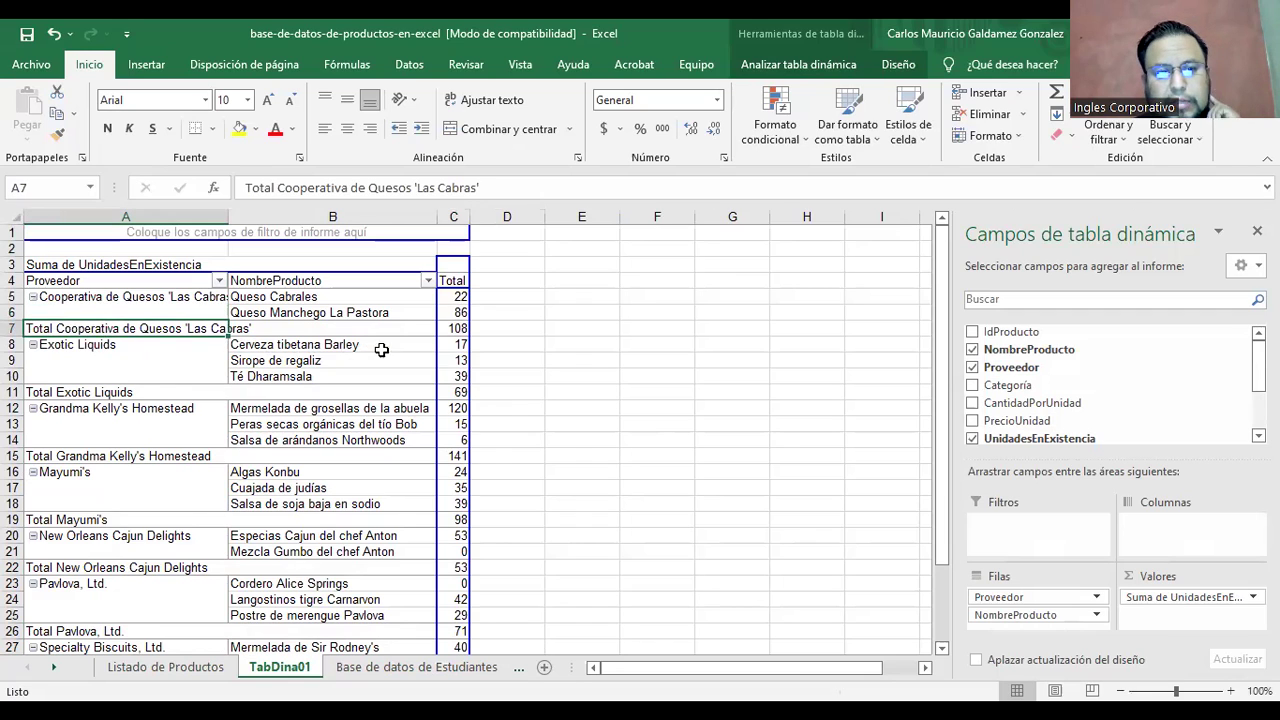
left_click(453, 329)
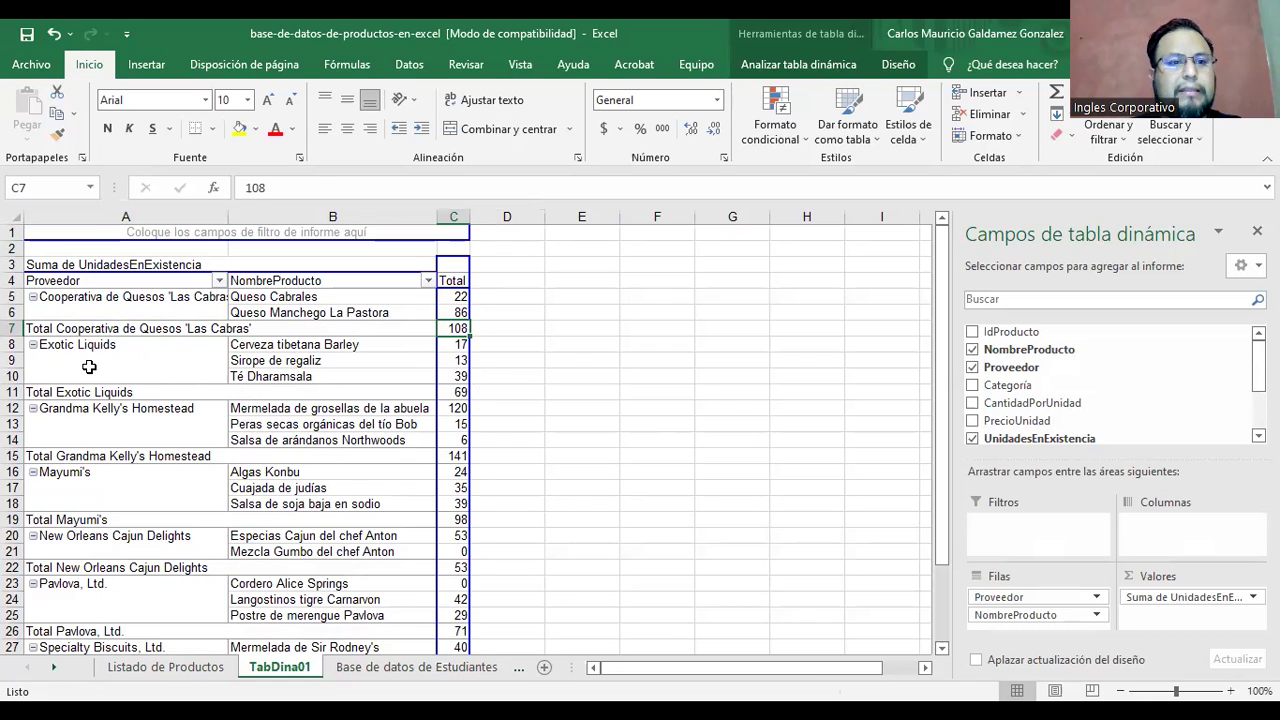
Examine the products, stock figures and subtotals of Exotic Liquids and Grandma Kelly's Homestead in the PivotTable.
left_click(63, 350)
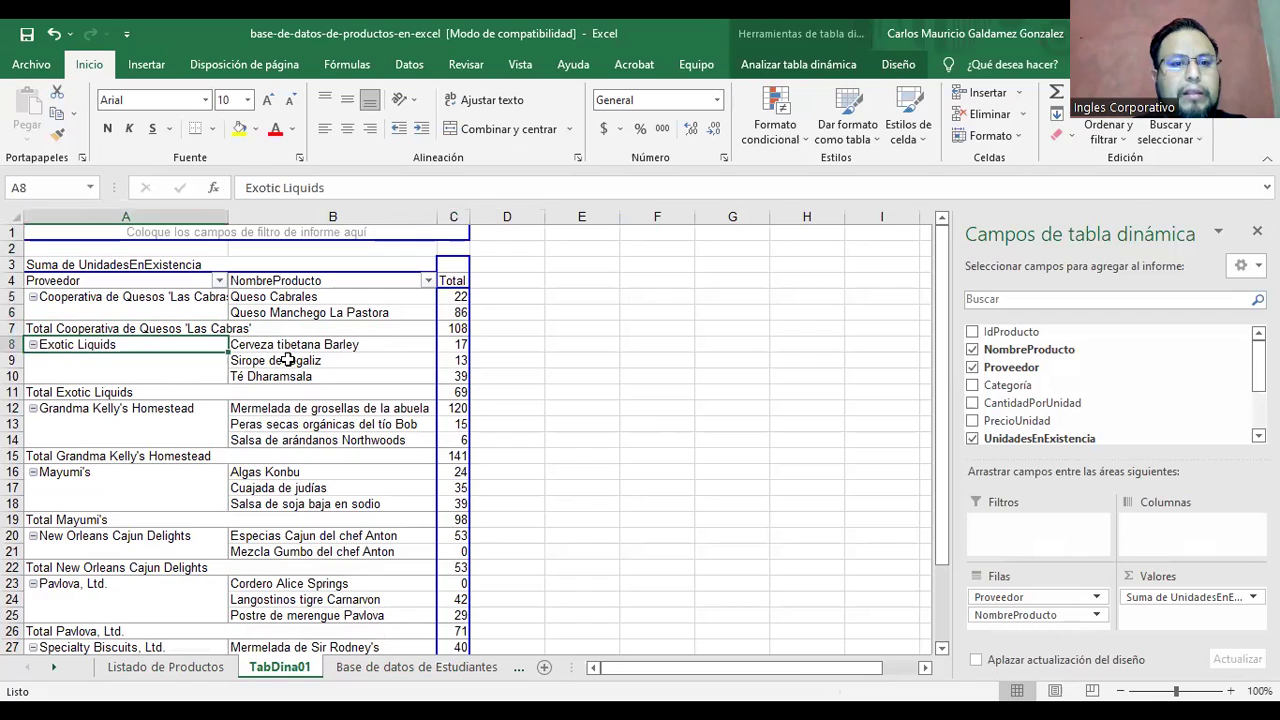
left_click_drag(269, 343, 360, 380)
left_click_drag(461, 346, 452, 372)
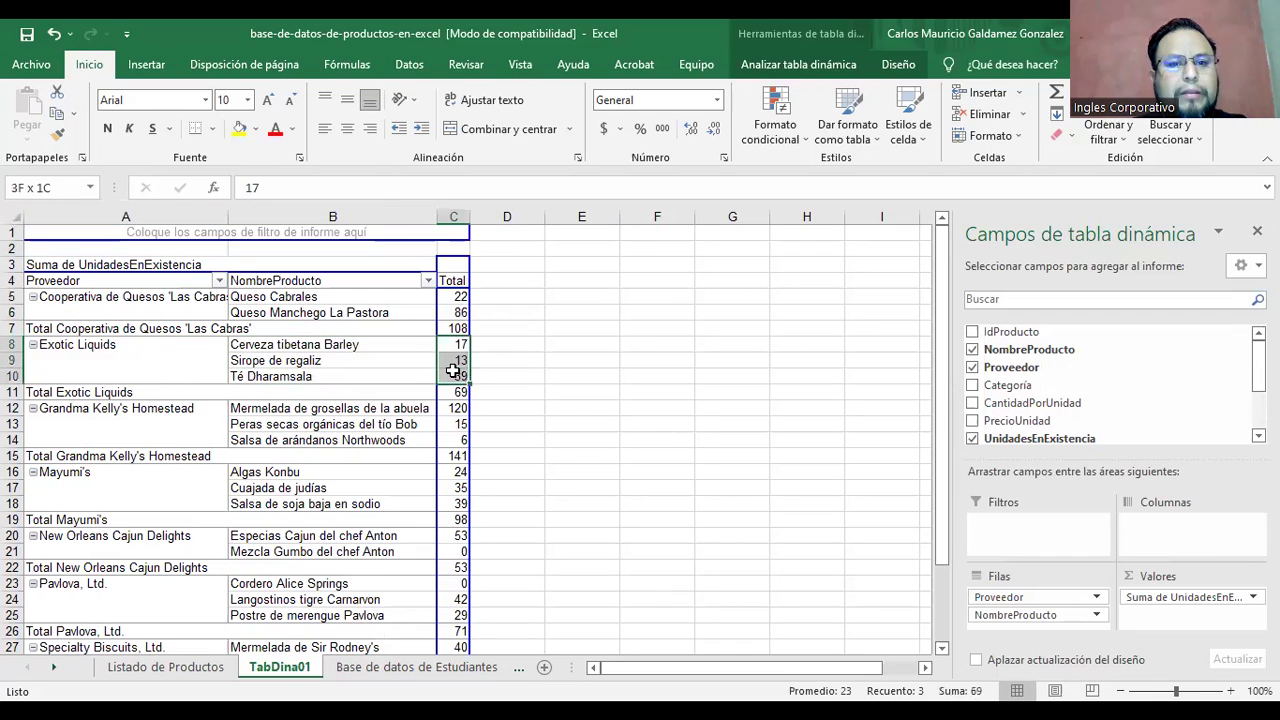
left_click(452, 393)
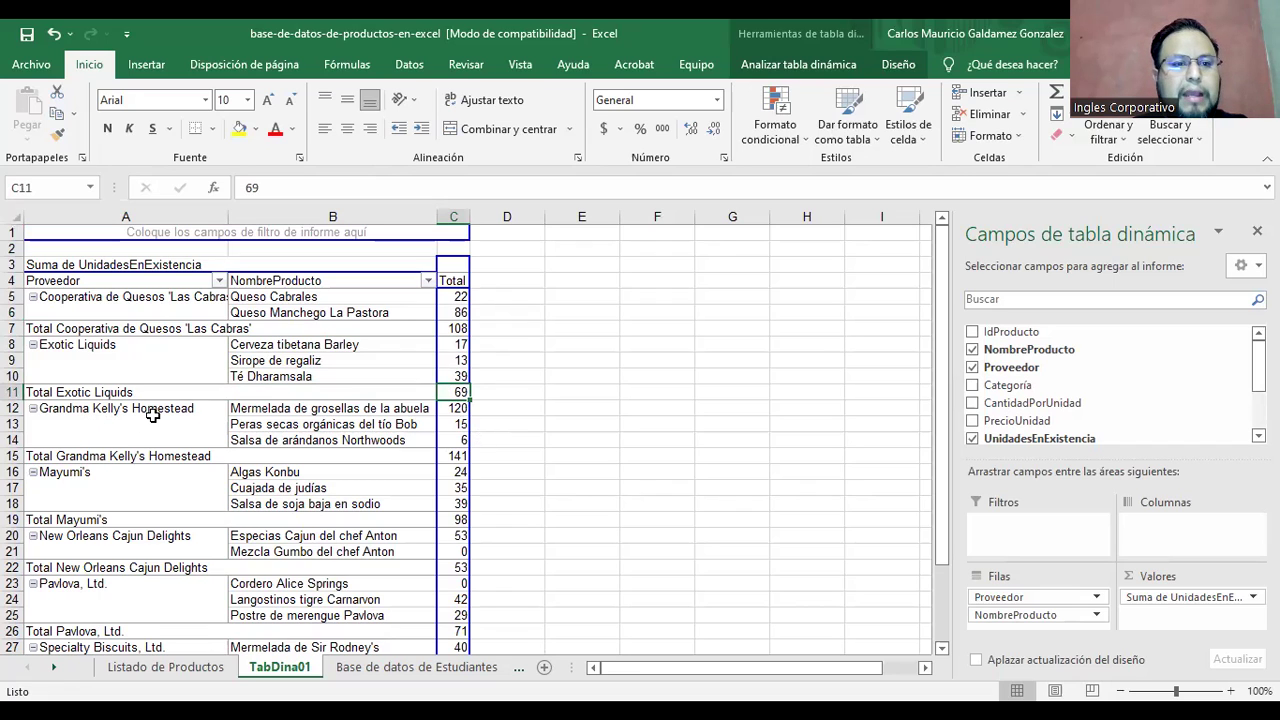
left_click_drag(266, 410, 322, 446)
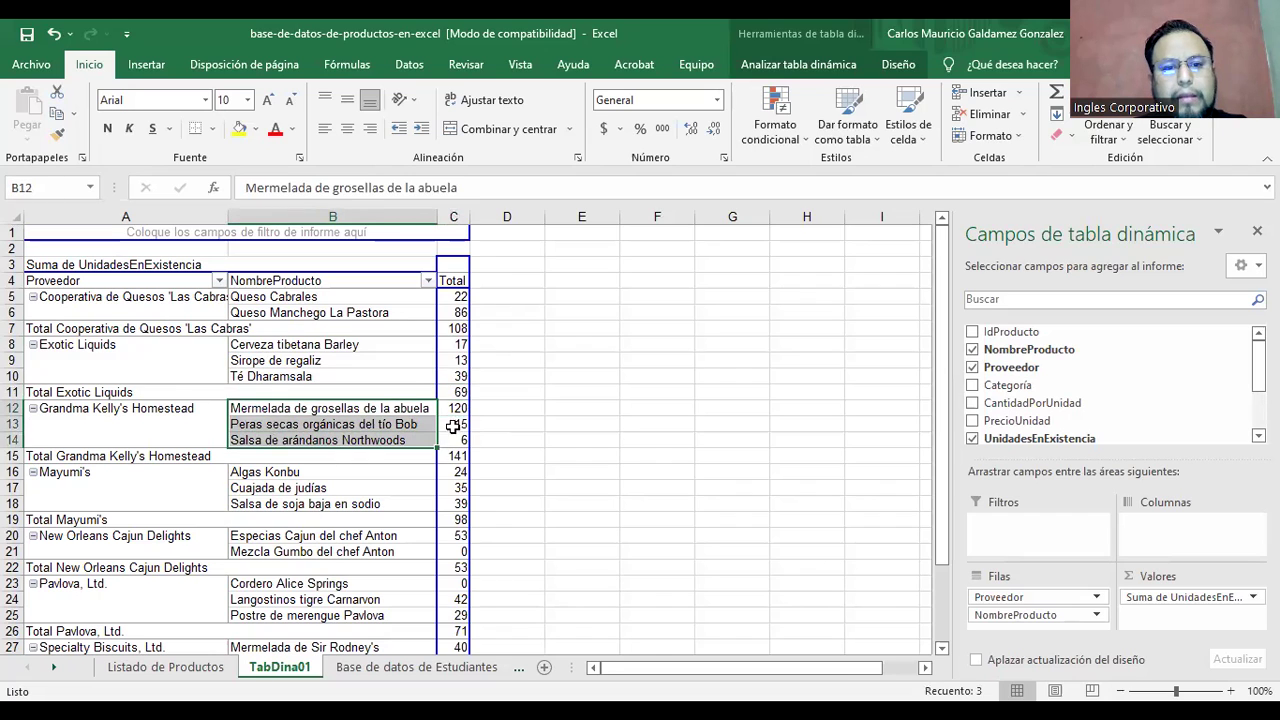
left_click_drag(453, 410, 455, 444)
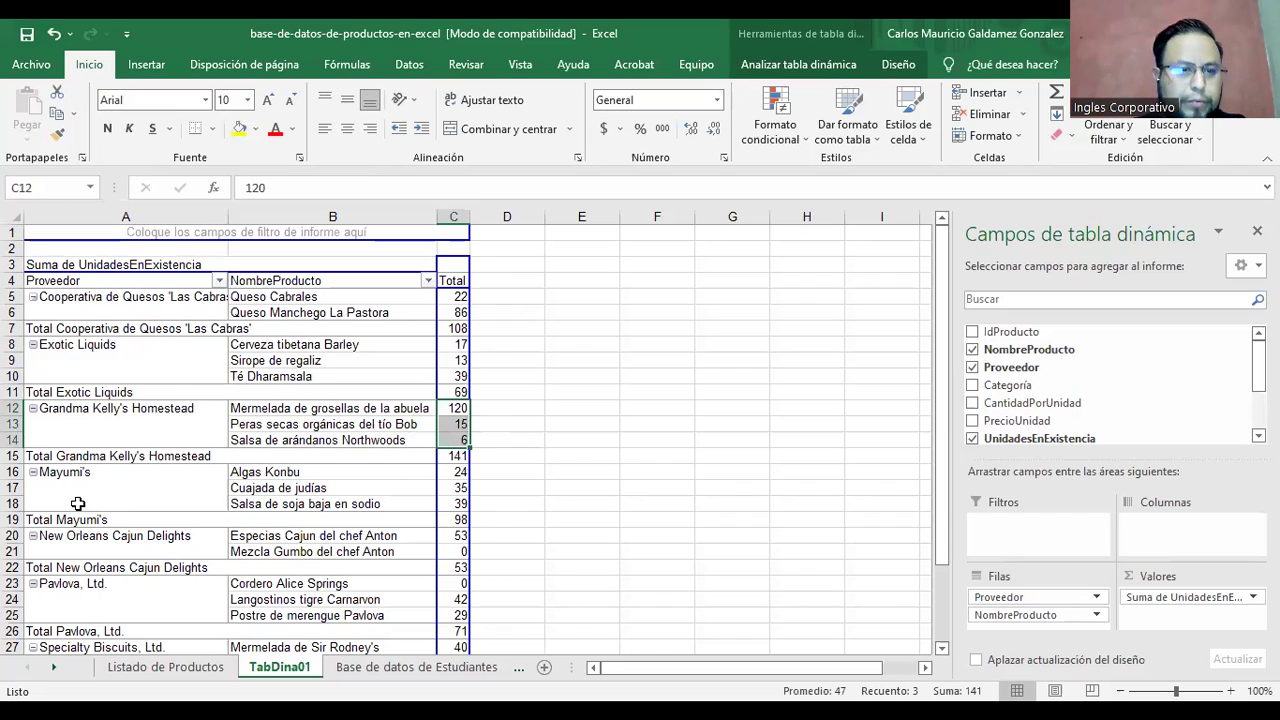
key("Down")
key("Down")
key("Down")
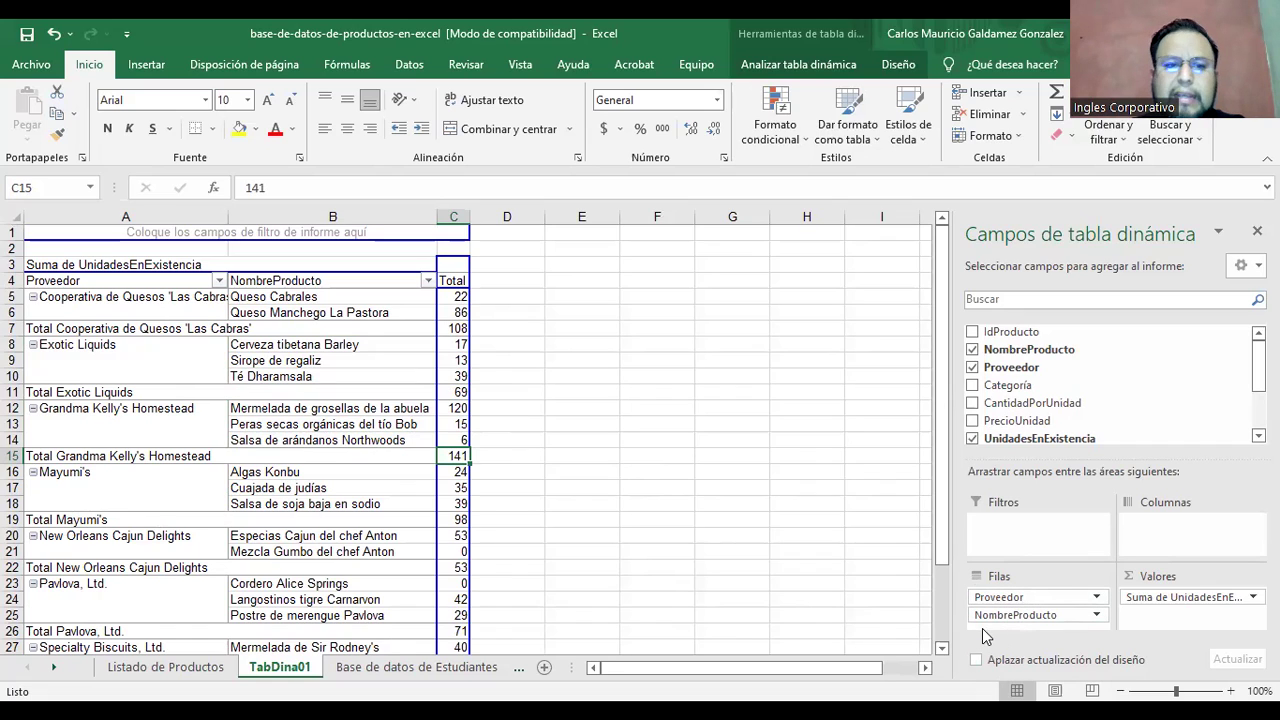
Try Proveedor and NombreProducto in turn as the PivotTable's column field, and return both to the row area with Proveedor first.
left_click_drag(990, 597, 1146, 533)
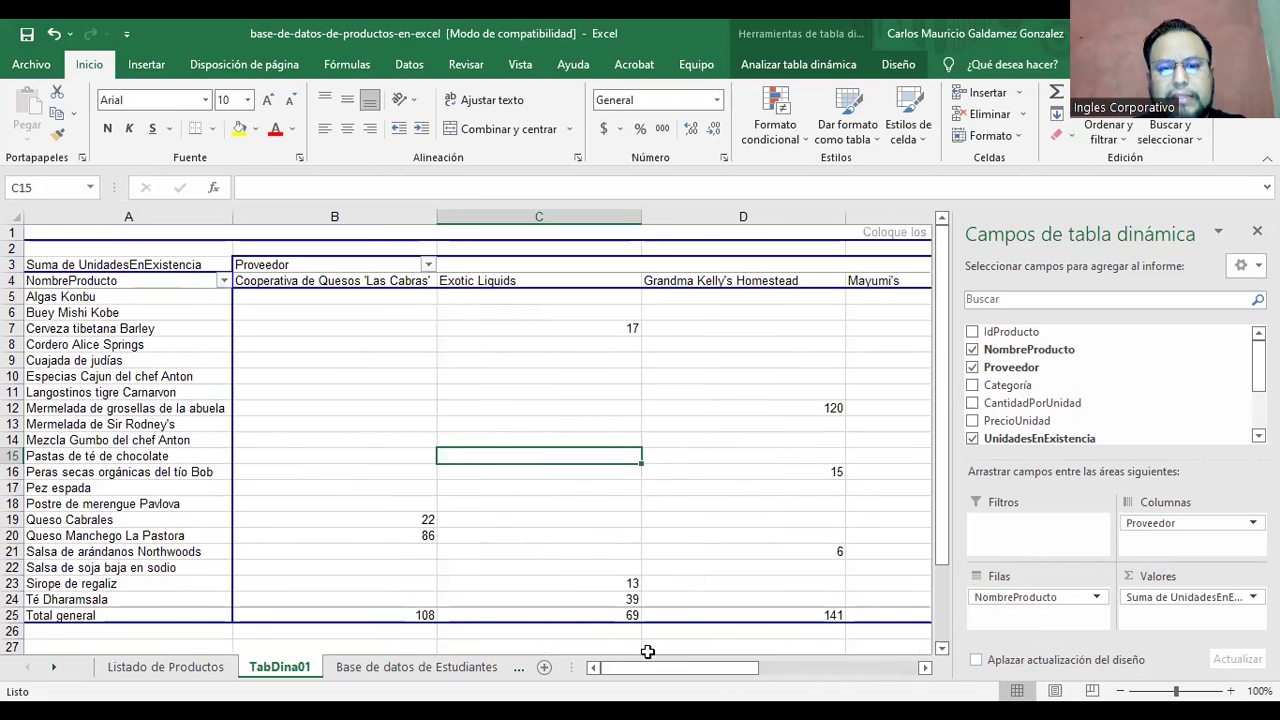
mouse_move(660, 672)
left_mouse_down()
mouse_move(870, 684)
mouse_move(710, 668)
mouse_move(800, 668)
mouse_move(646, 677)
left_mouse_up()
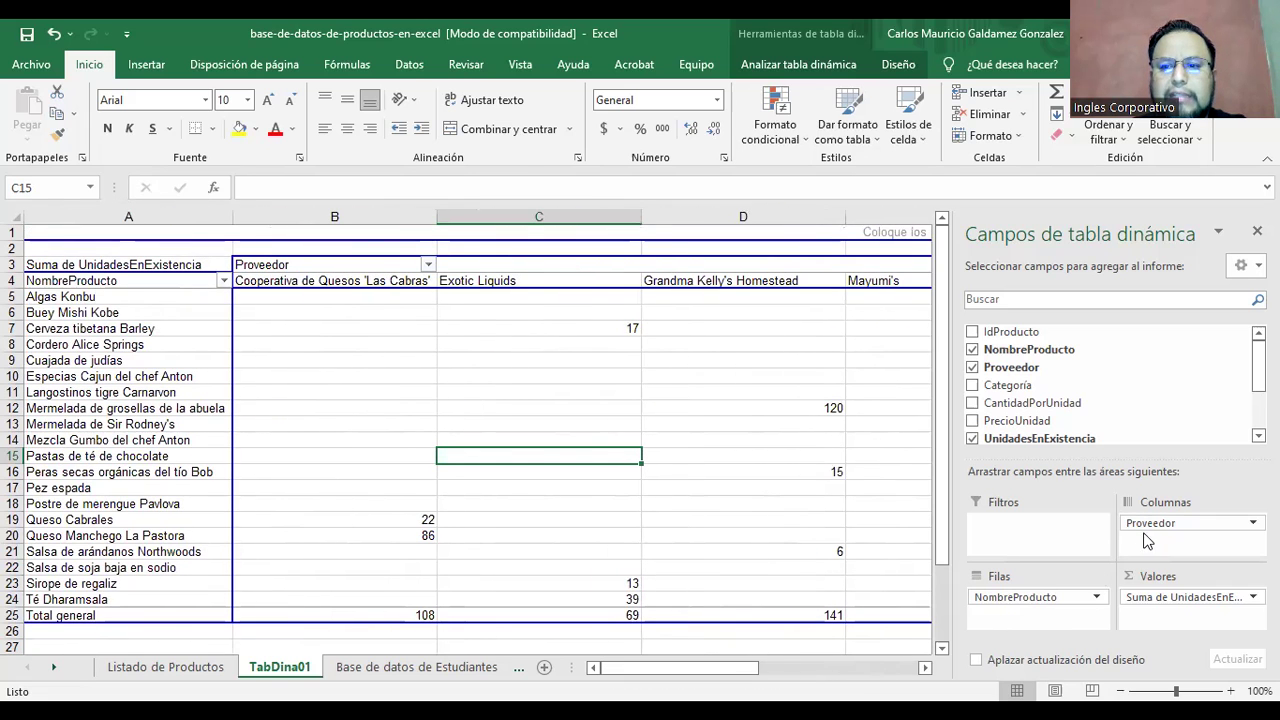
mouse_move(1148, 522)
left_mouse_down()
mouse_move(1080, 595)
mouse_move(1030, 612)
mouse_move(1151, 531)
left_mouse_up()
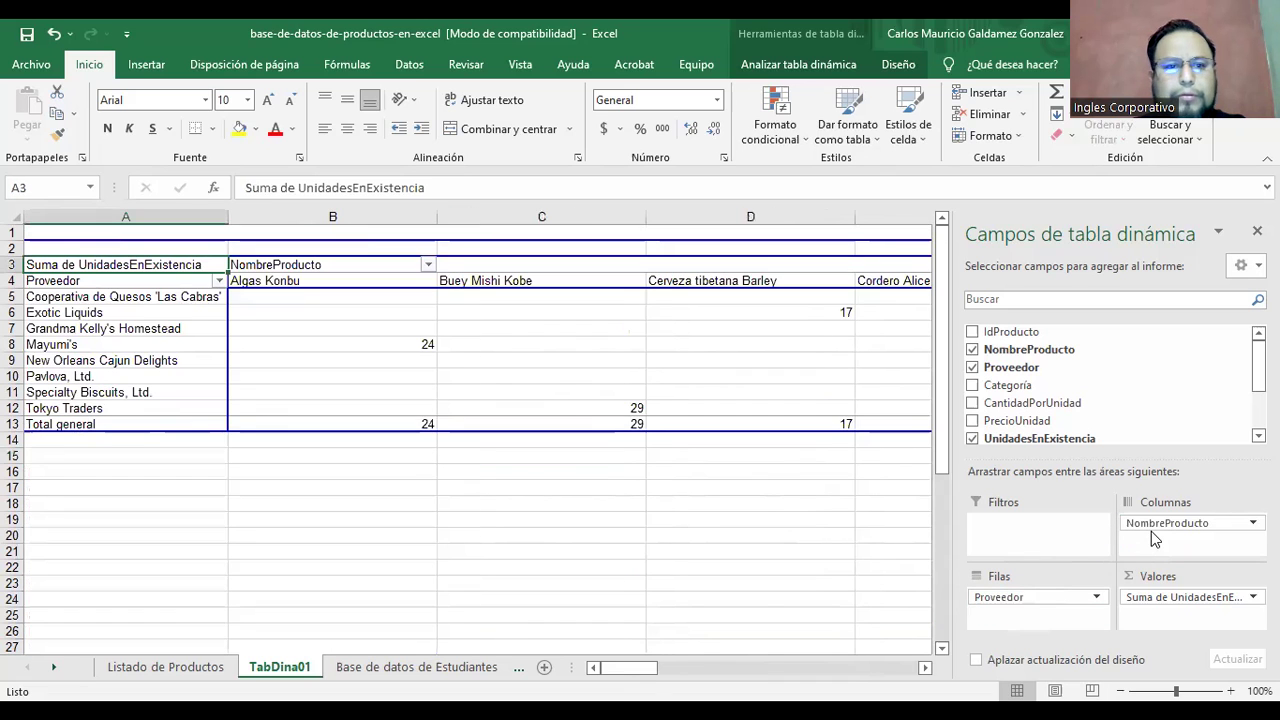
mouse_move(615, 670)
left_mouse_down()
mouse_move(890, 675)
mouse_move(600, 670)
left_mouse_up()
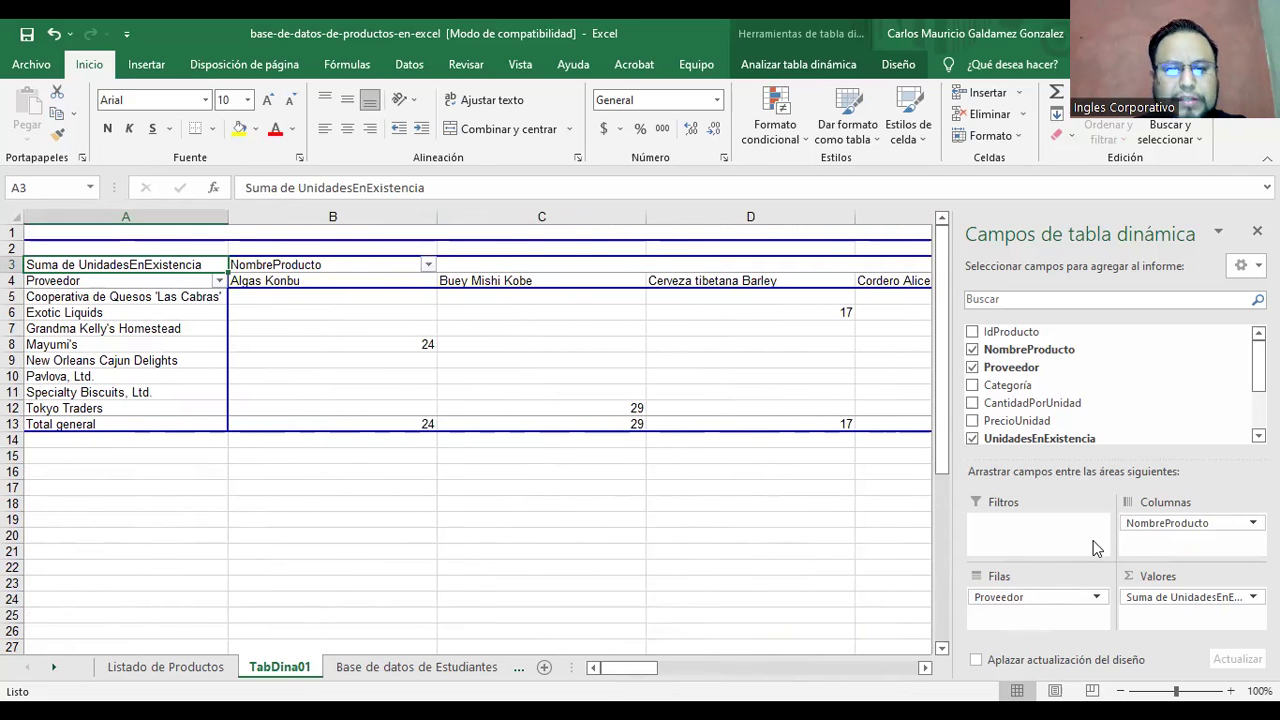
left_click_drag(1133, 530, 1010, 620)
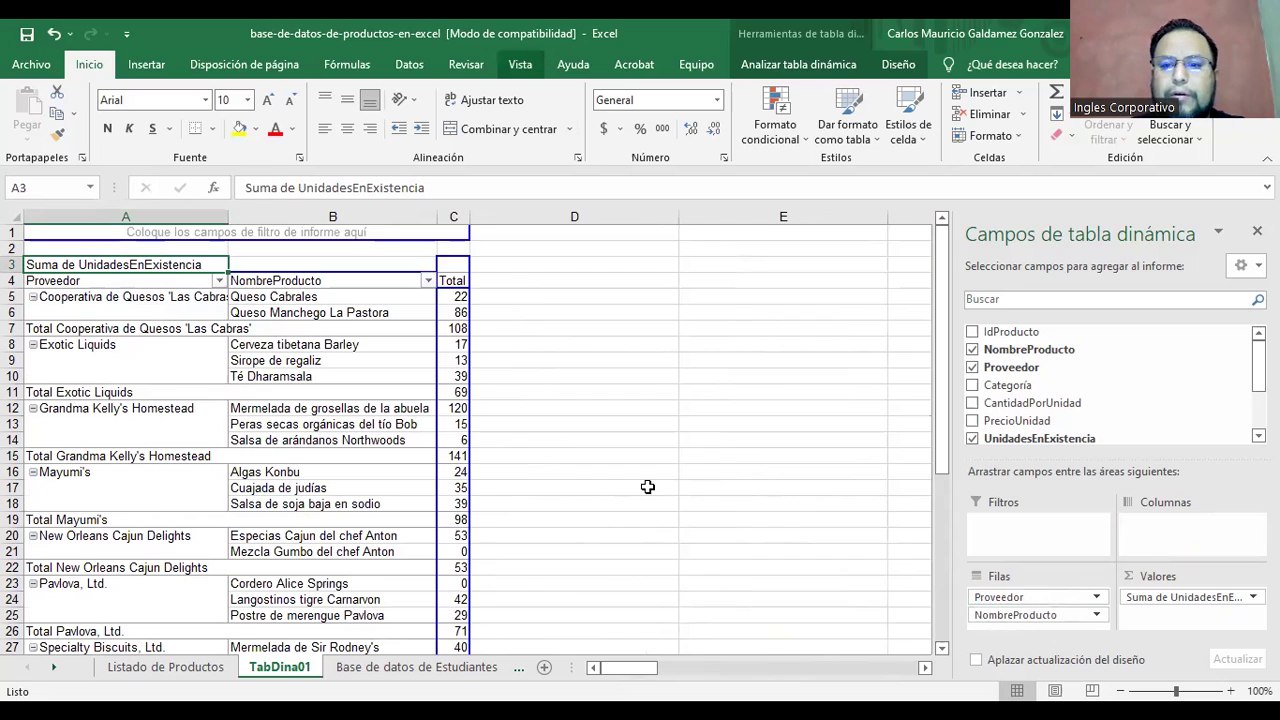
Save a copy of the workbook in the Sesion14 folder as Ejercicio01-02 in the Libro de Excel format.
left_click(33, 66)
left_click(97, 321)
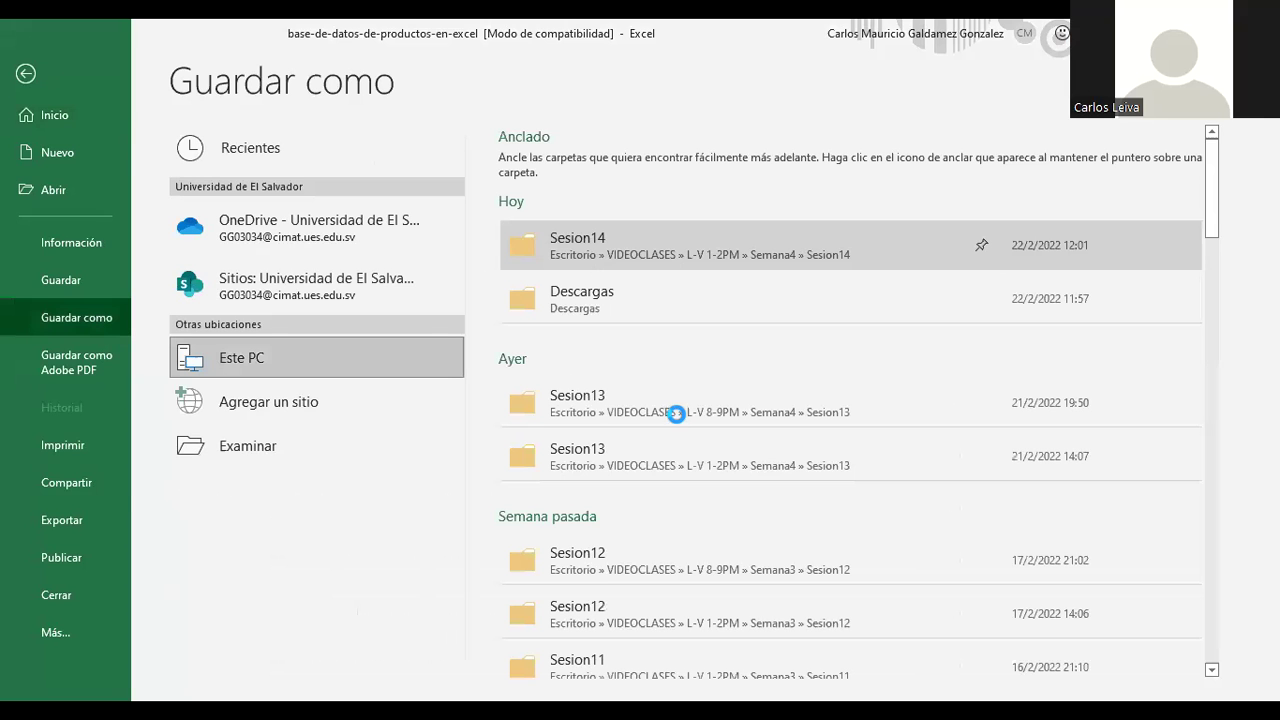
left_click(247, 445)
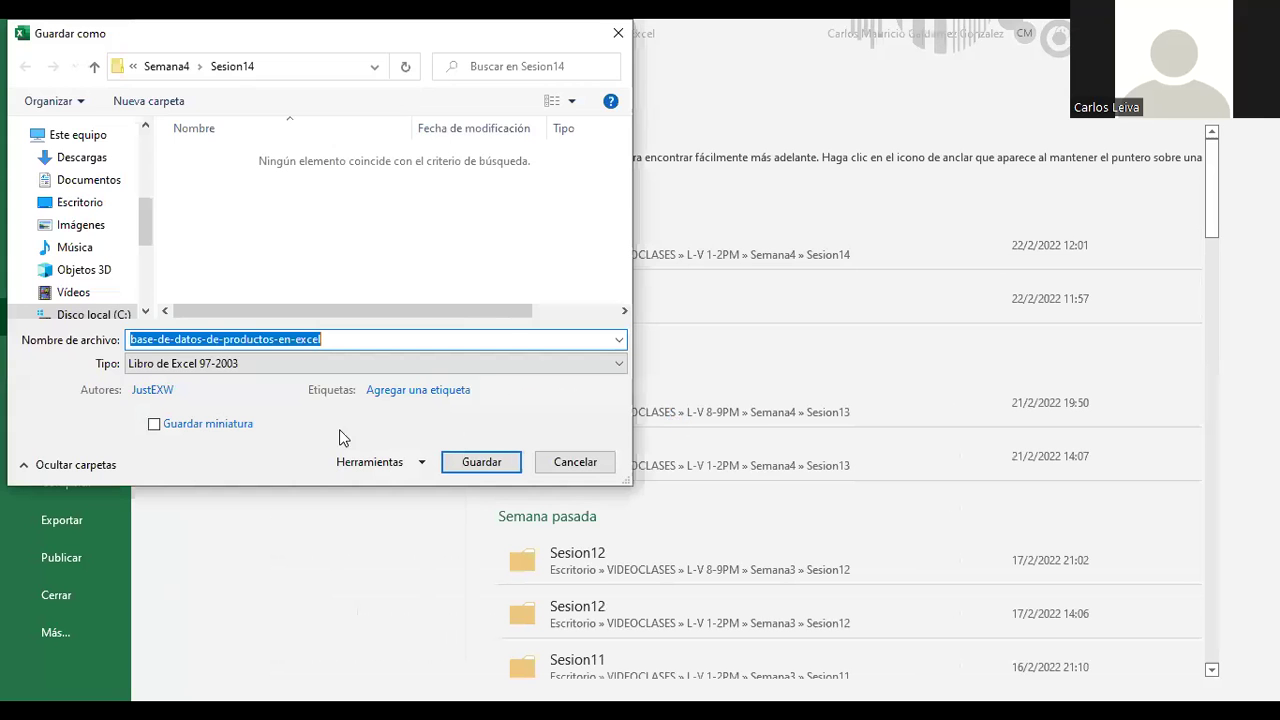
left_click(280, 364)
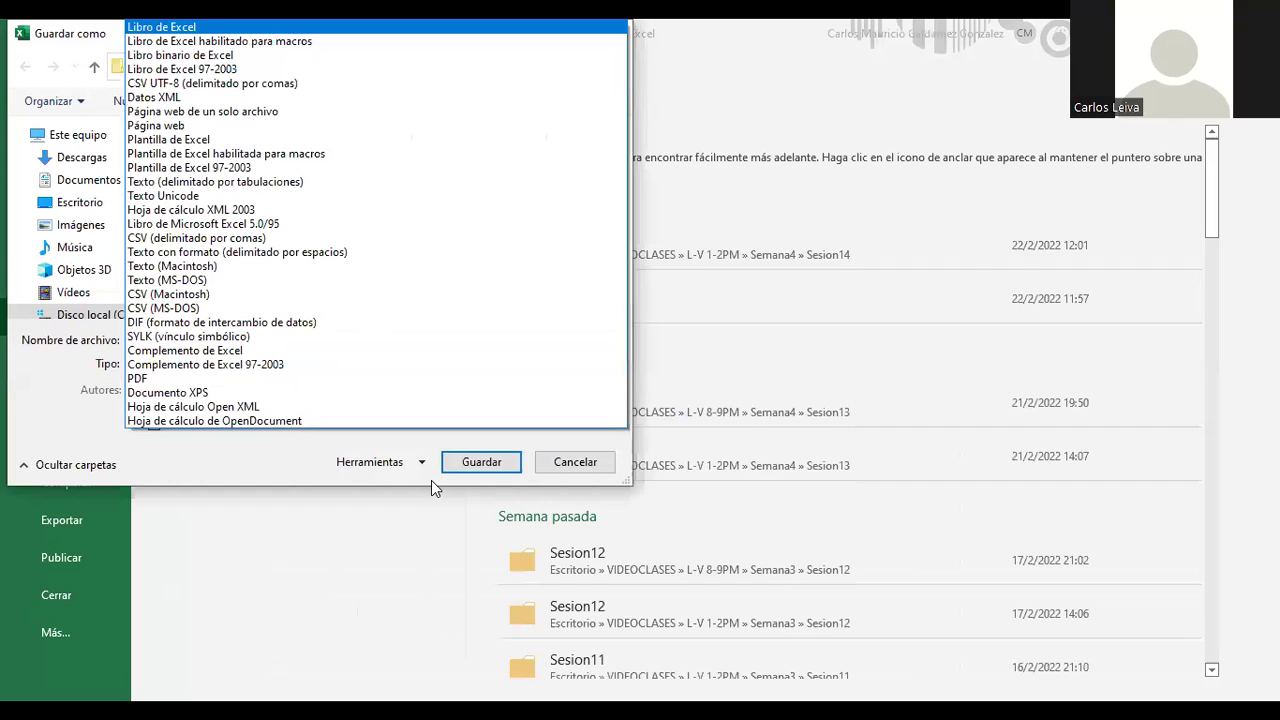
key("Escape")
left_click(204, 389)
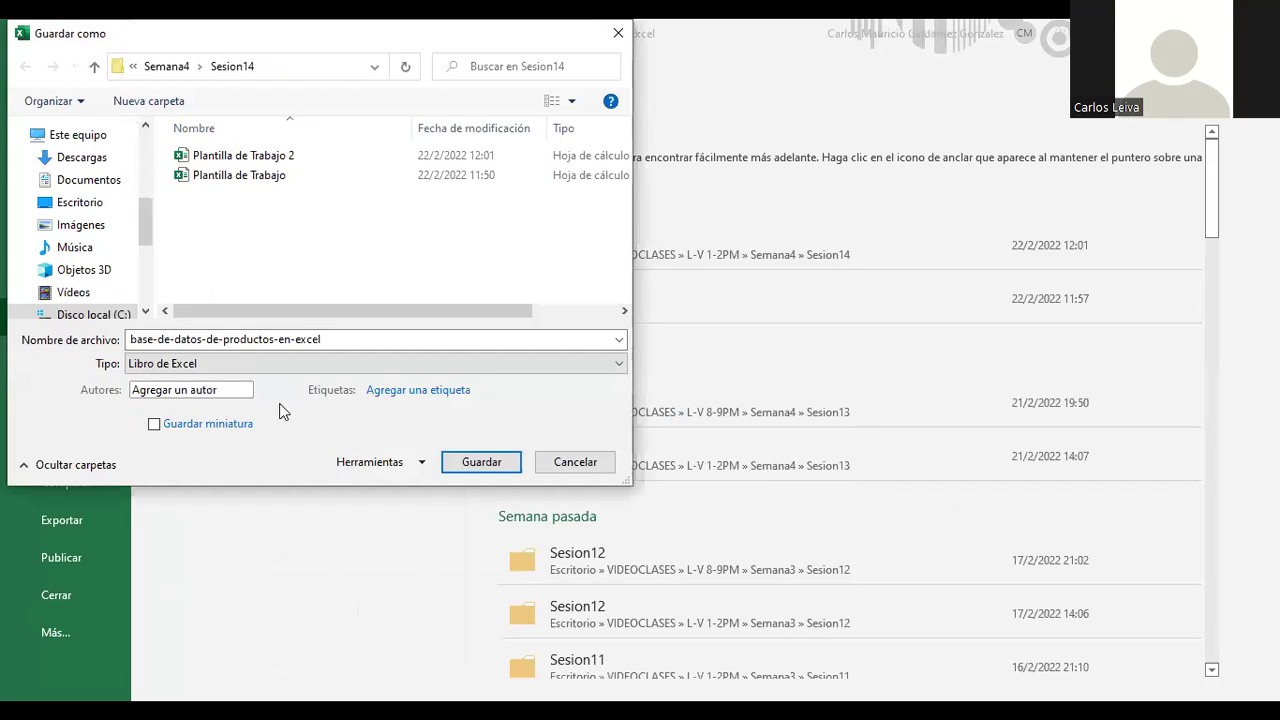
left_click(358, 339)
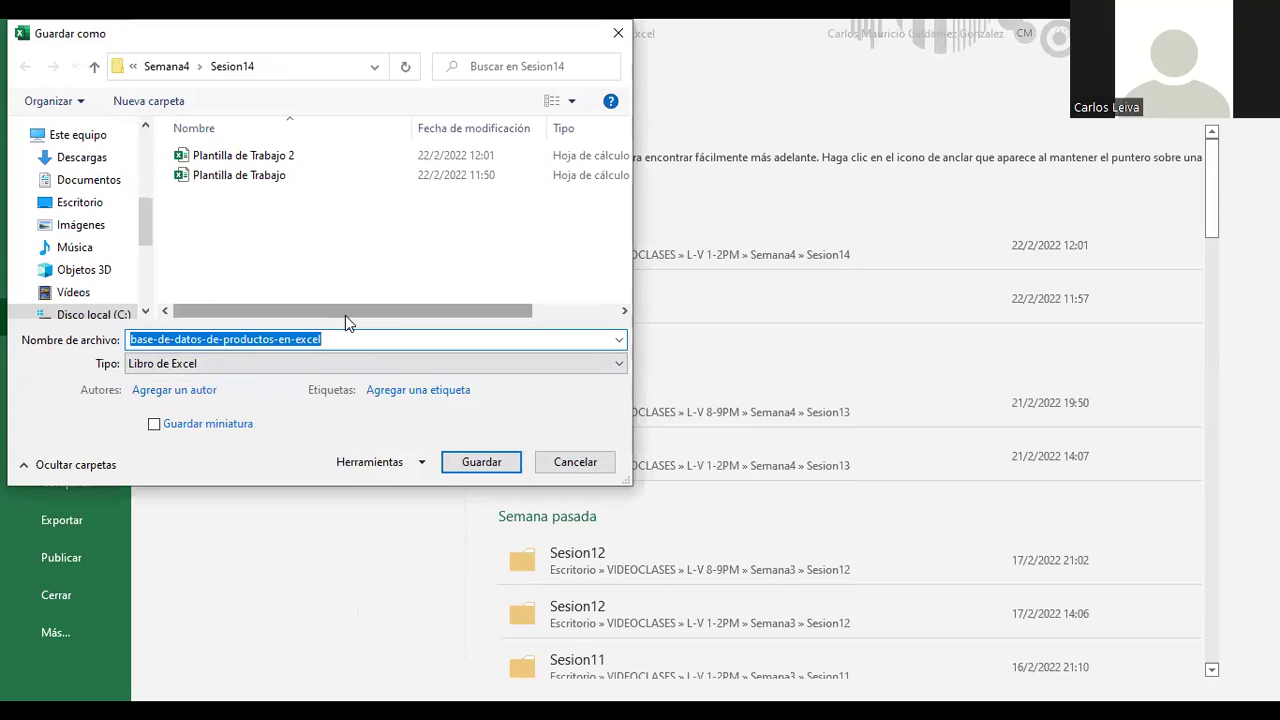
type("Ejercicio01-02")
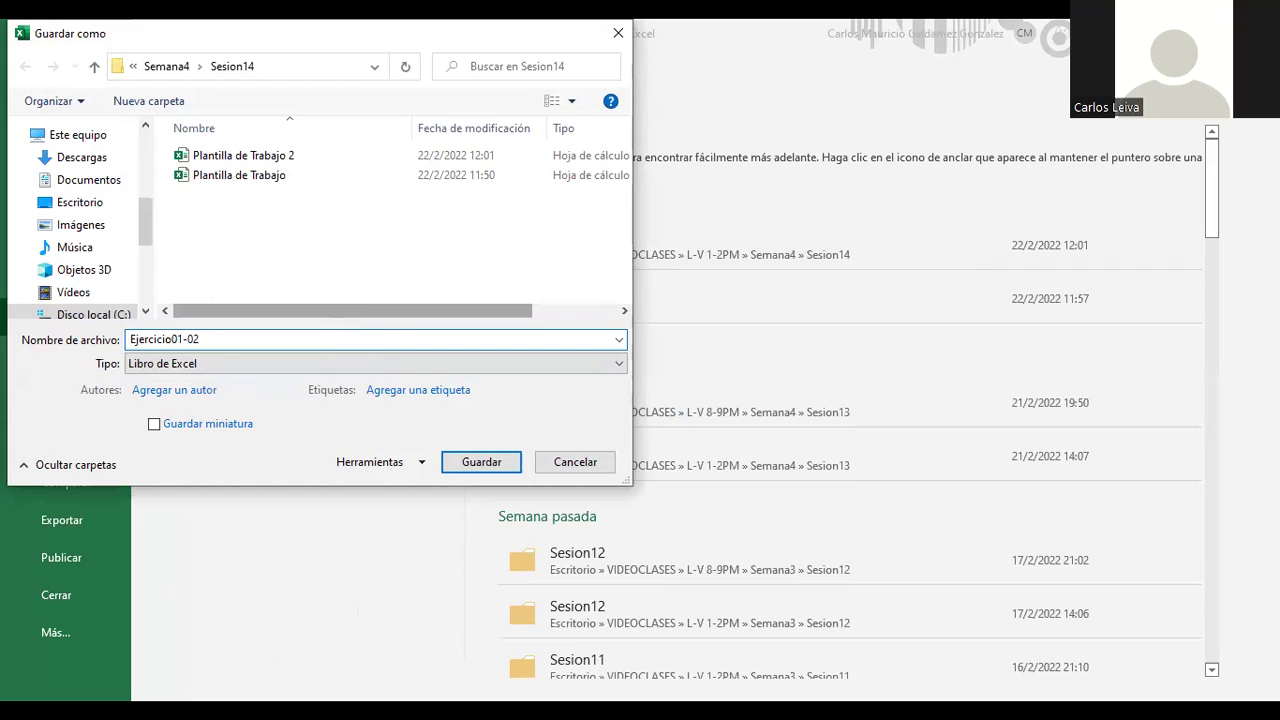
left_click(467, 466)
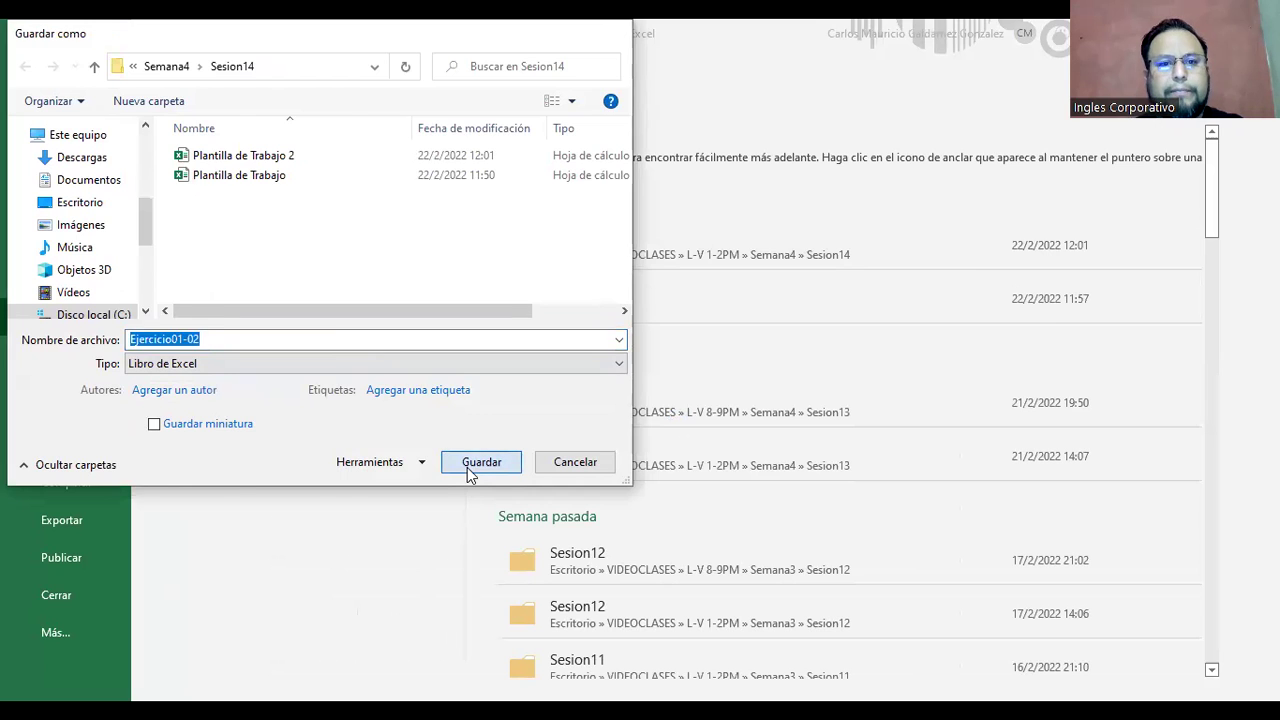
Review the TabDina01 PivotTable and its field list against the source columns in Listado de Productos.
left_click(503, 390)
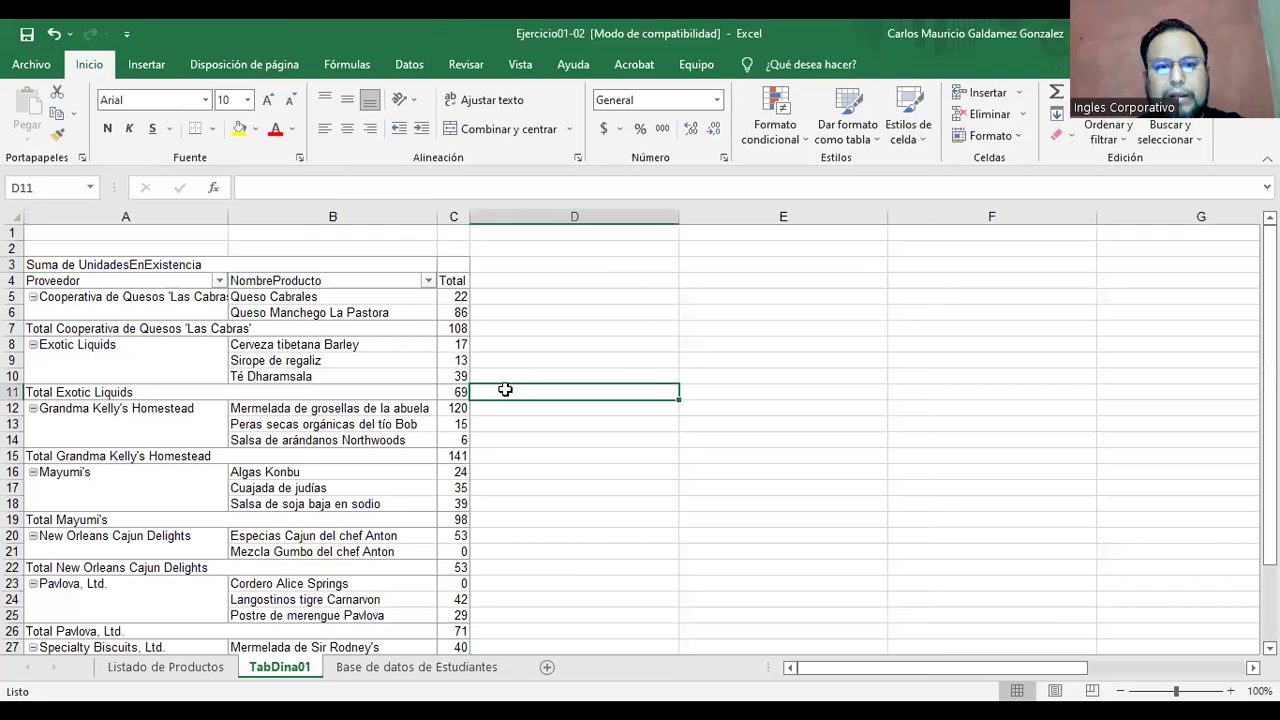
left_click(290, 407)
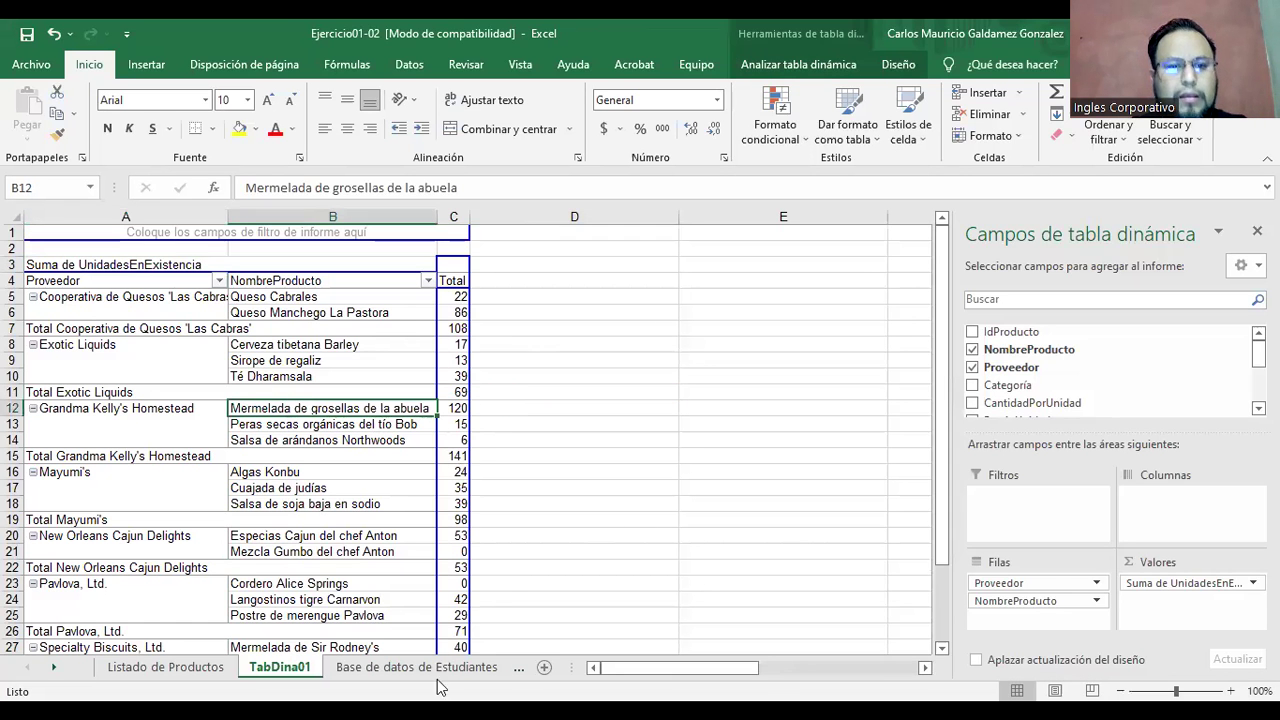
left_click(192, 668)
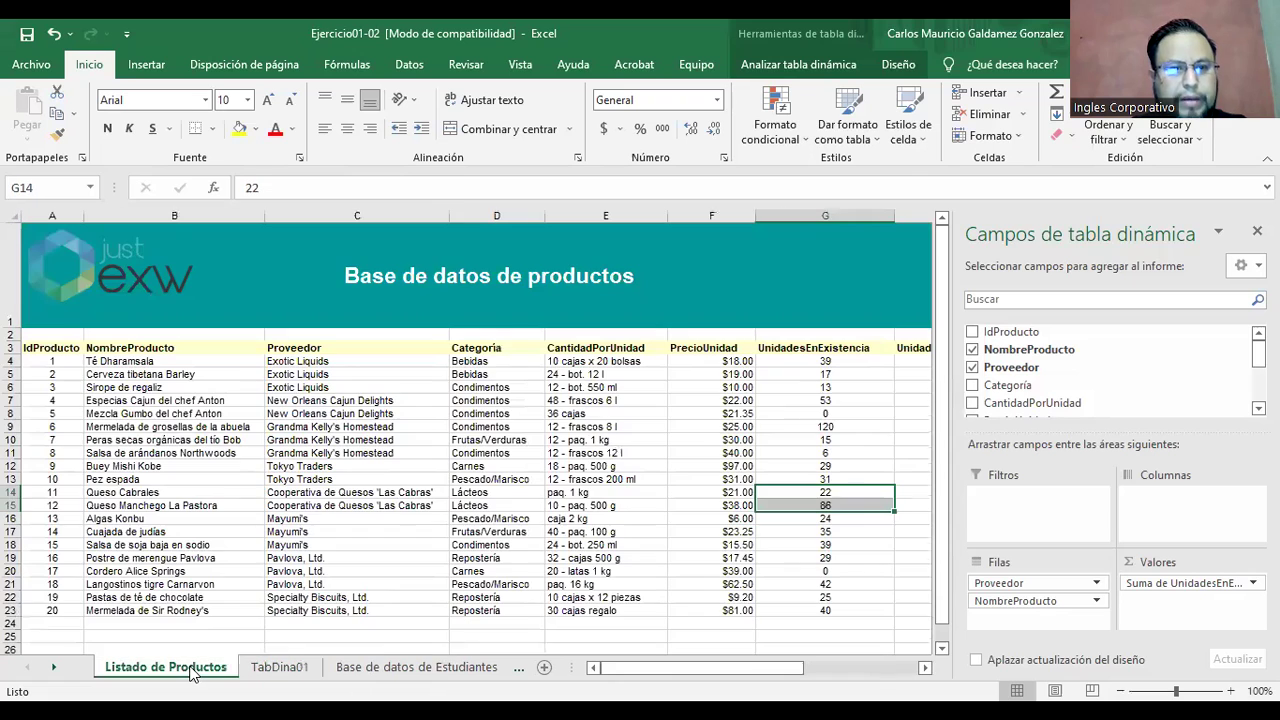
left_click(280, 668)
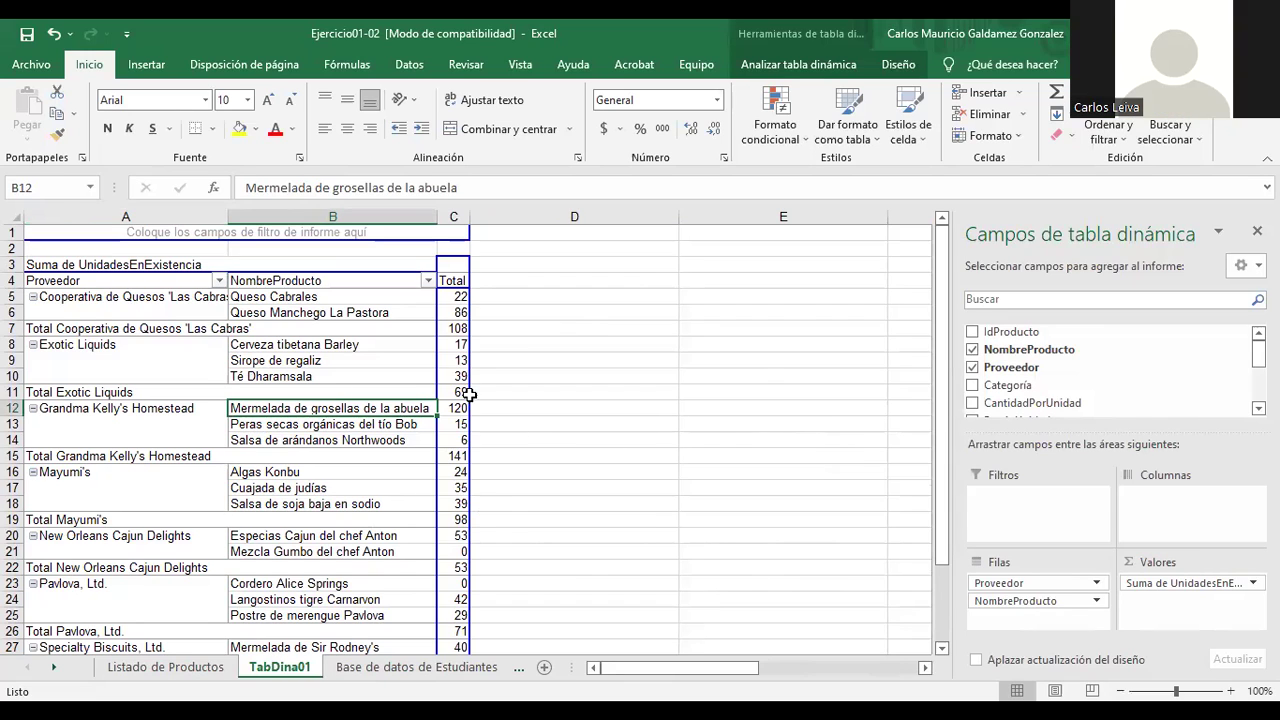
scroll(1180, 375, "down", 3)
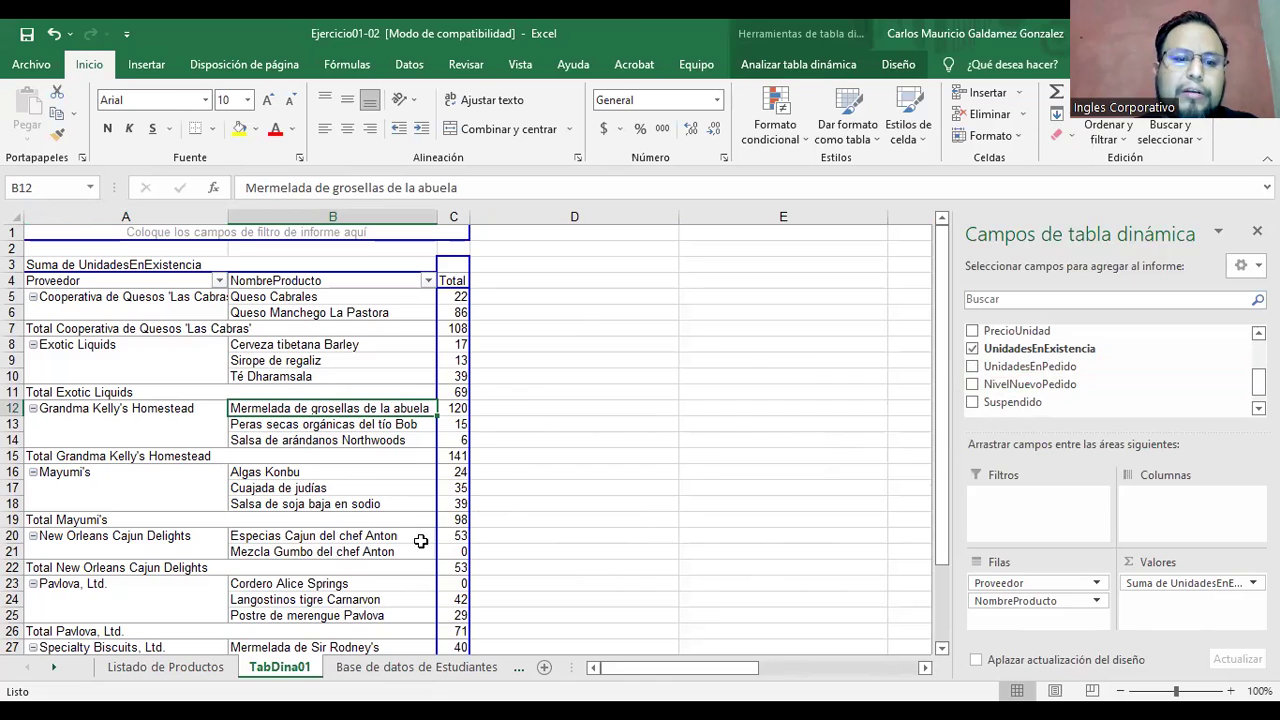
left_click(199, 672)
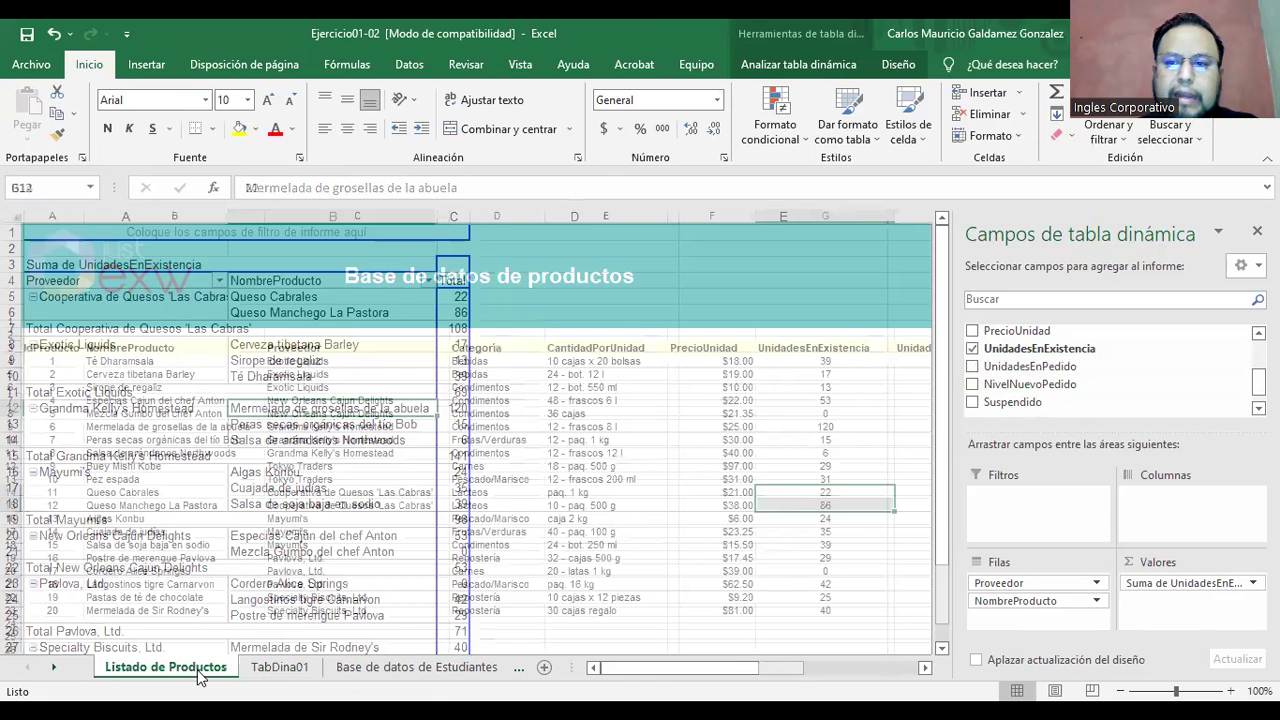
left_click(284, 668)
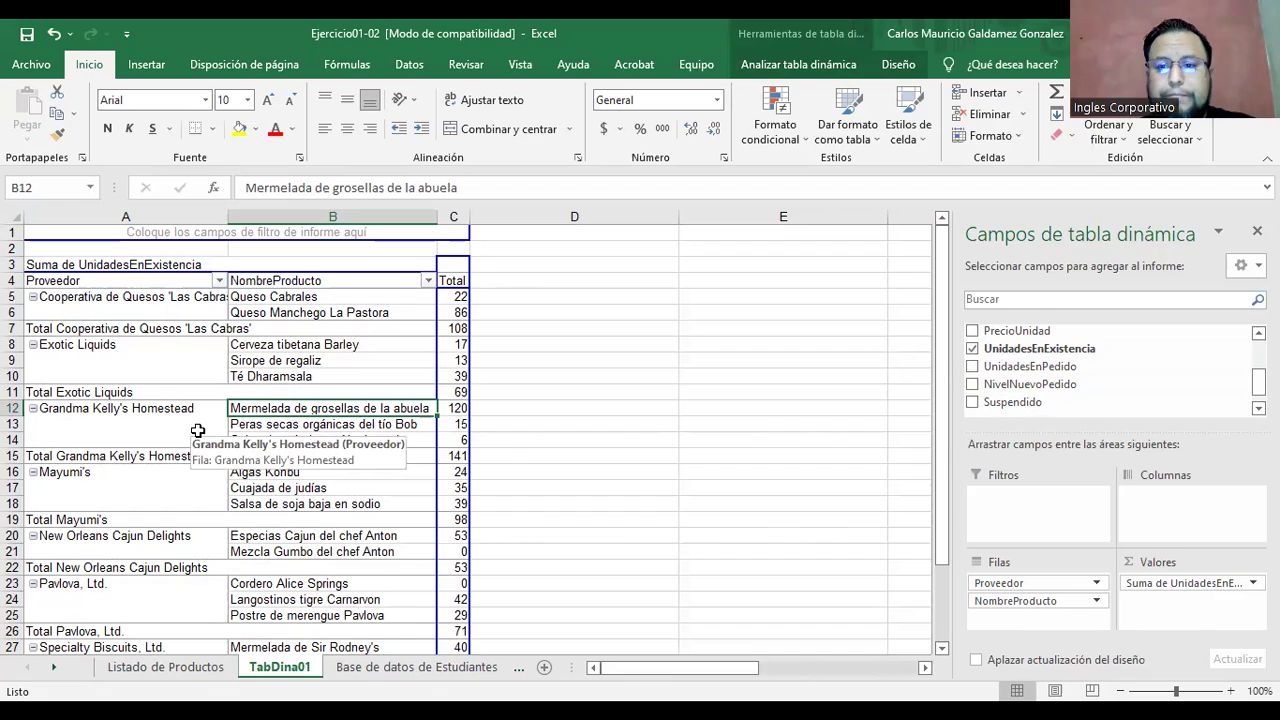
left_click(678, 496)
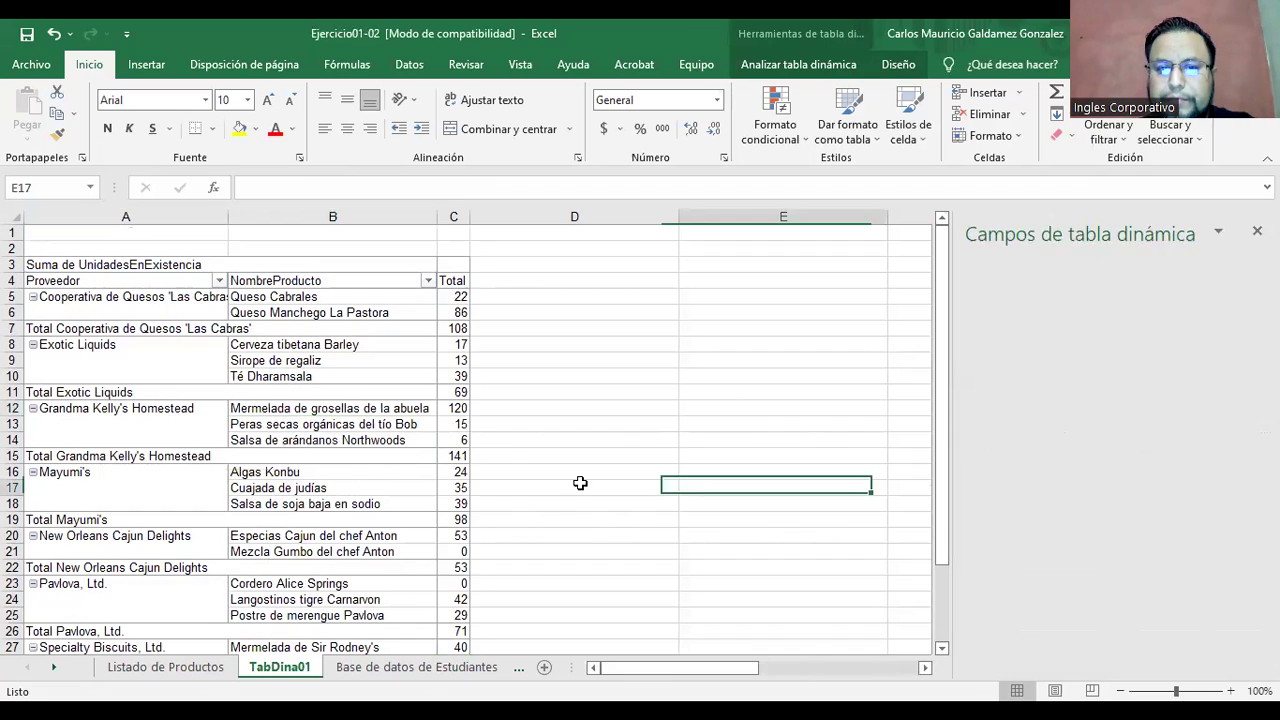
key("ctrl+space")
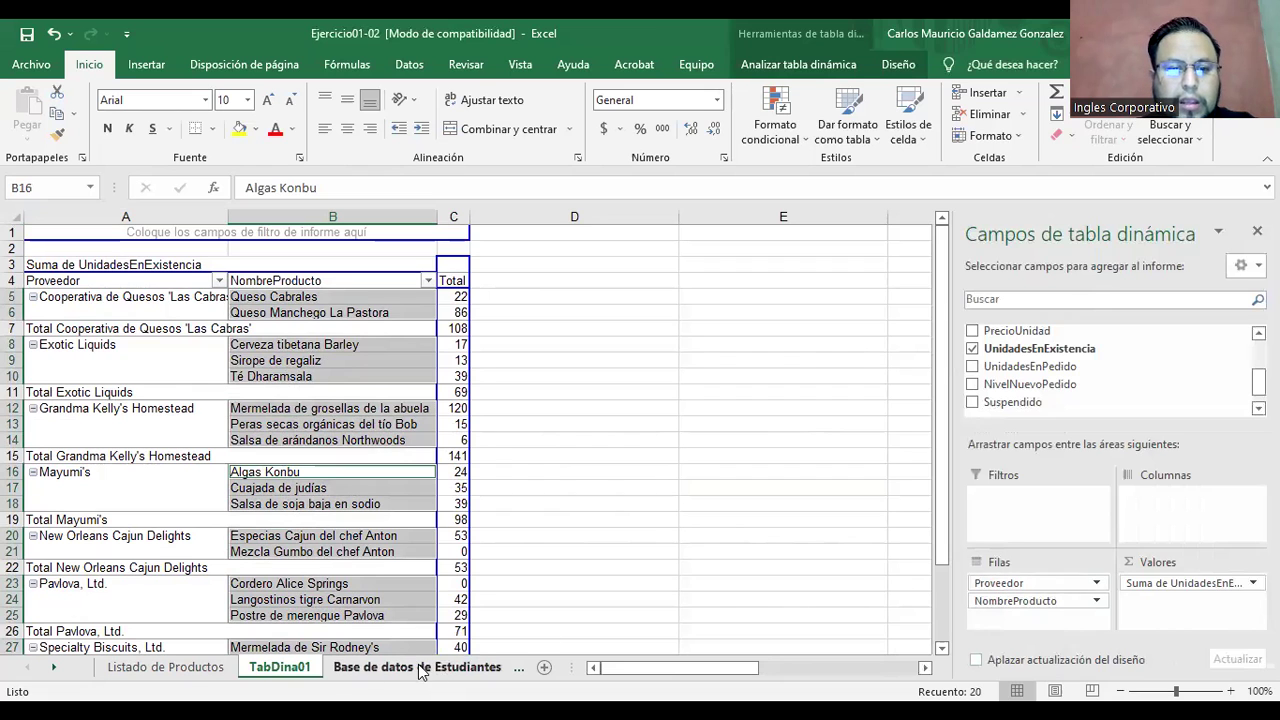
Check the source columns in Listado de Productos, and move Proveedor from the row area to the column area of the TabDina01 PivotTable.
left_click(165, 667)
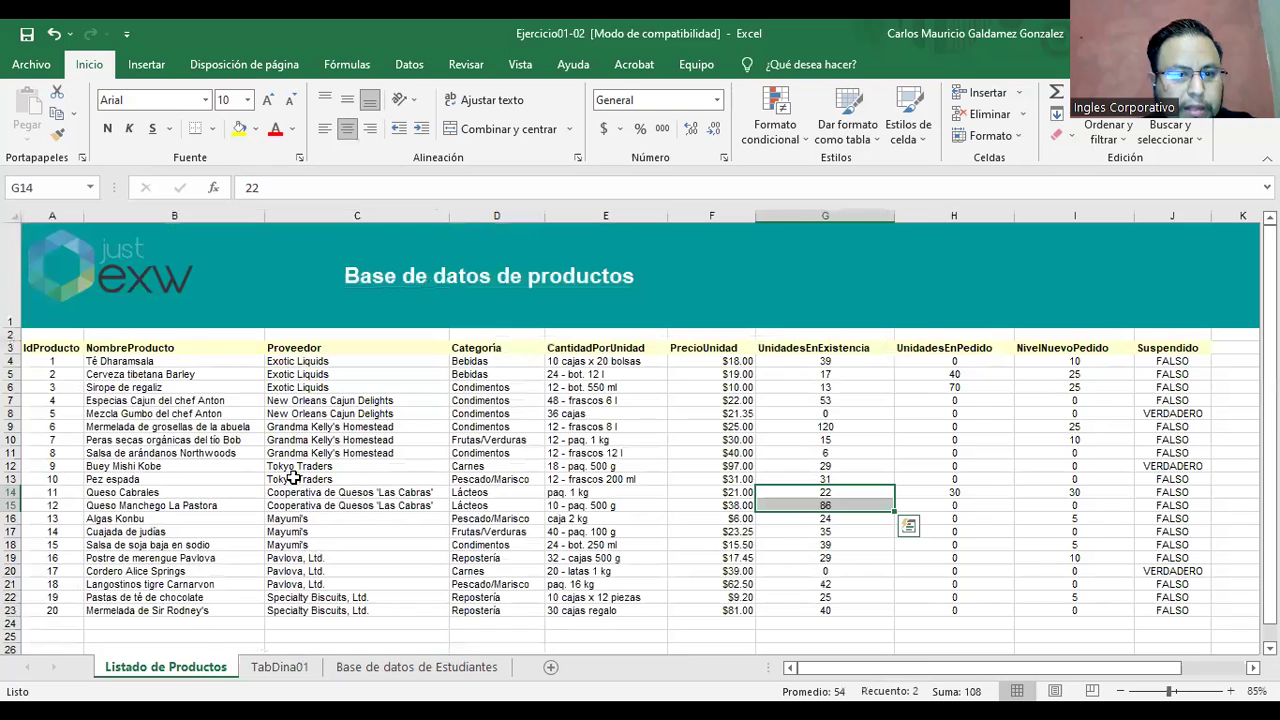
left_click(274, 667)
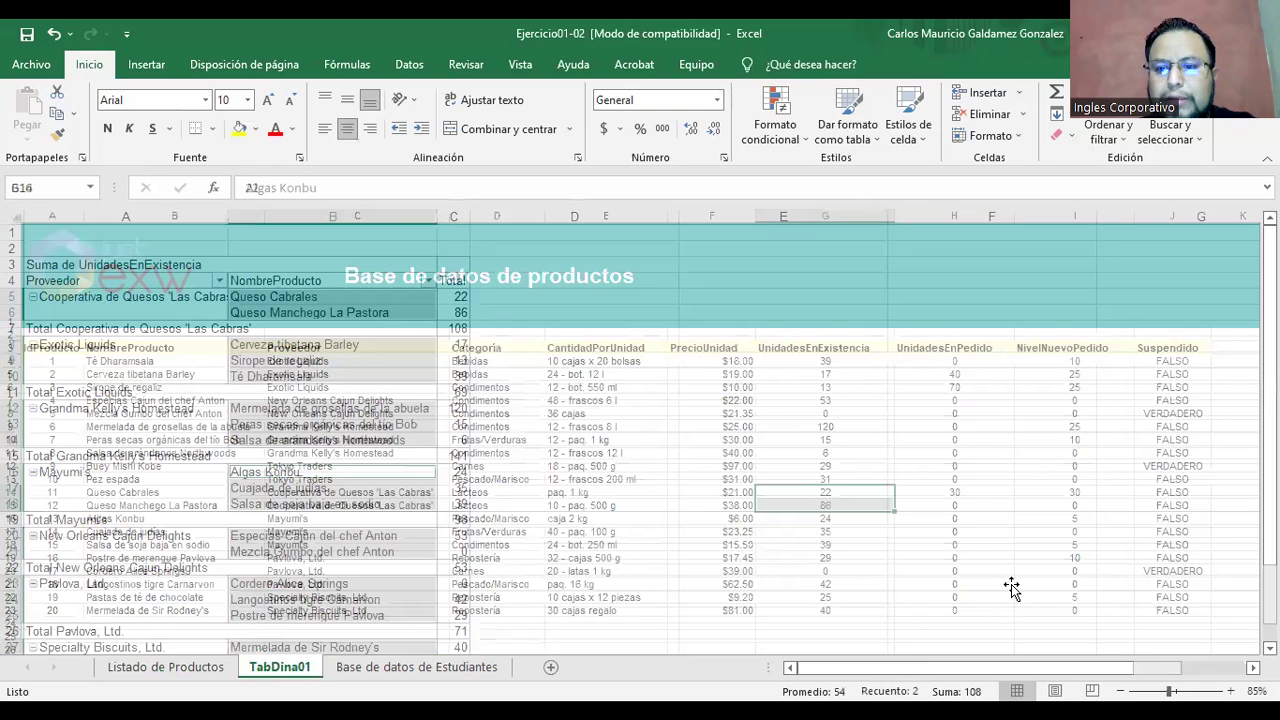
left_click_drag(1155, 525, 1157, 520)
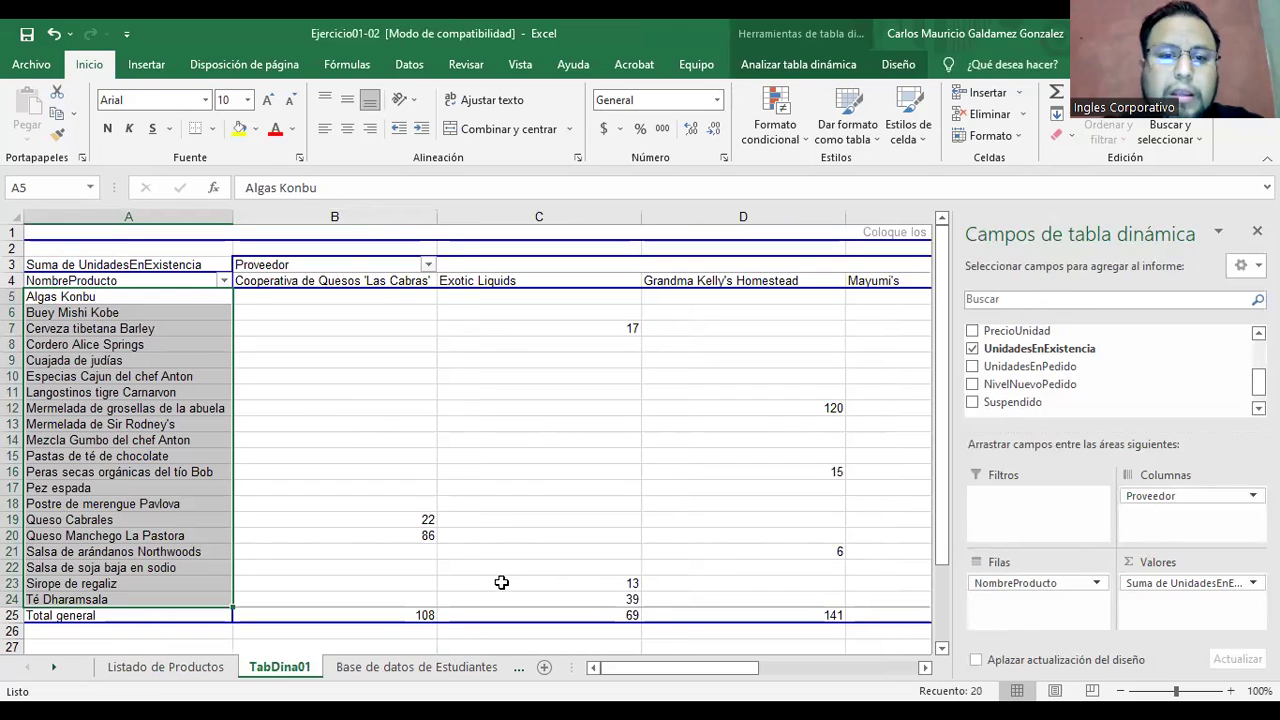
mouse_move(501, 582)
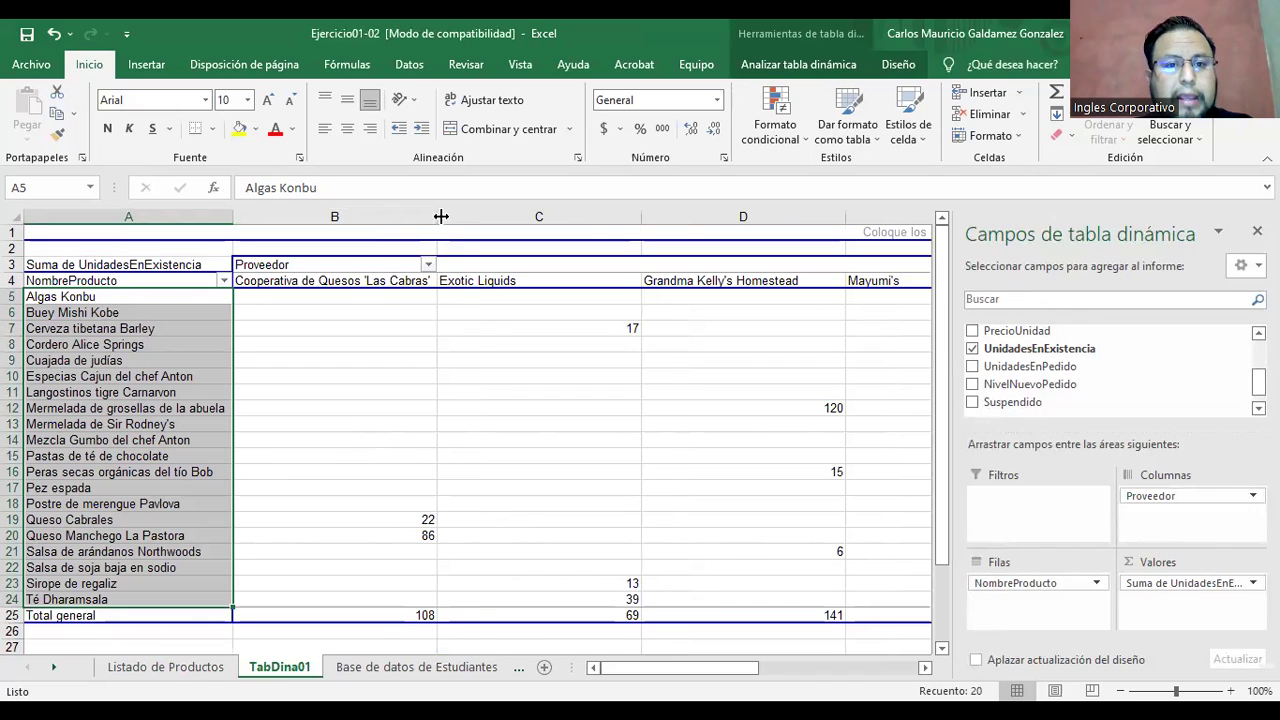
Turn on text wrapping for the supplier headers in B4:I4, from Cooperativa de Quesos 'Las Cabras' to Tokyo Traders.
left_click(300, 282)
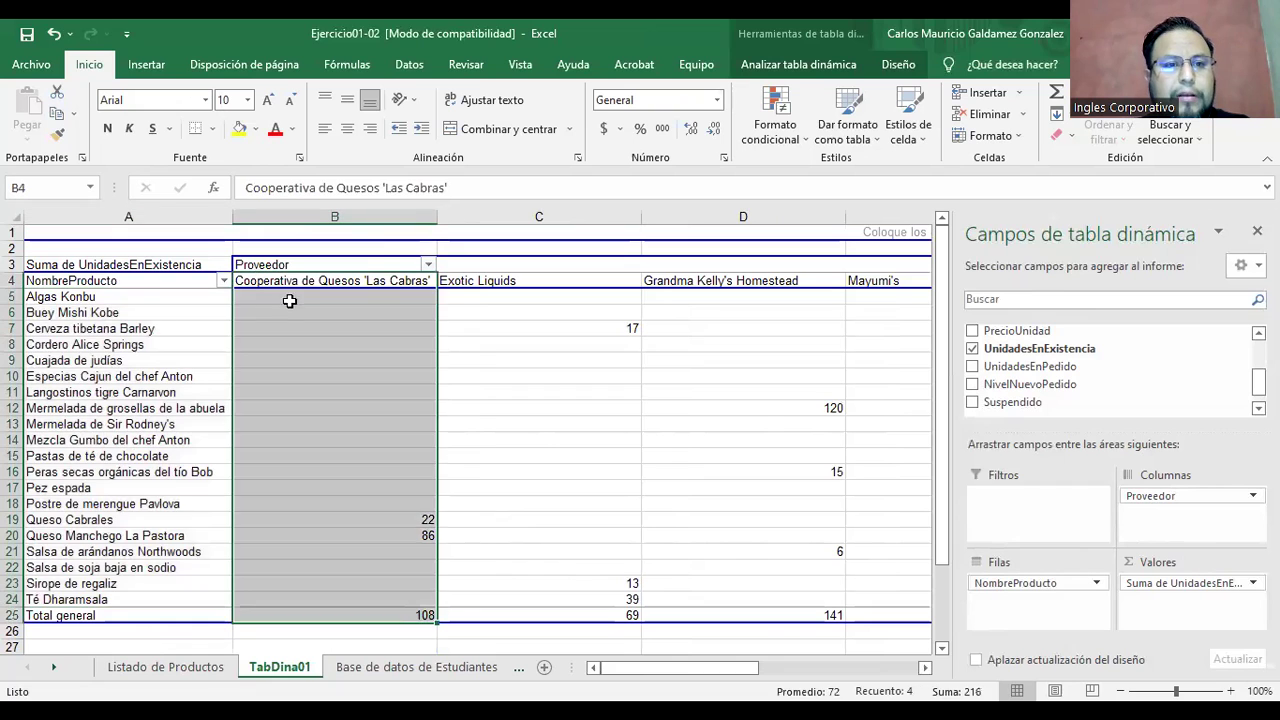
left_click(329, 286)
key("shift+Right")
key("shift+Right")
key("shift+Right")
key("shift+Right")
key("shift+Right")
key("shift+Right")
key("shift+Right")
key("shift+Right")
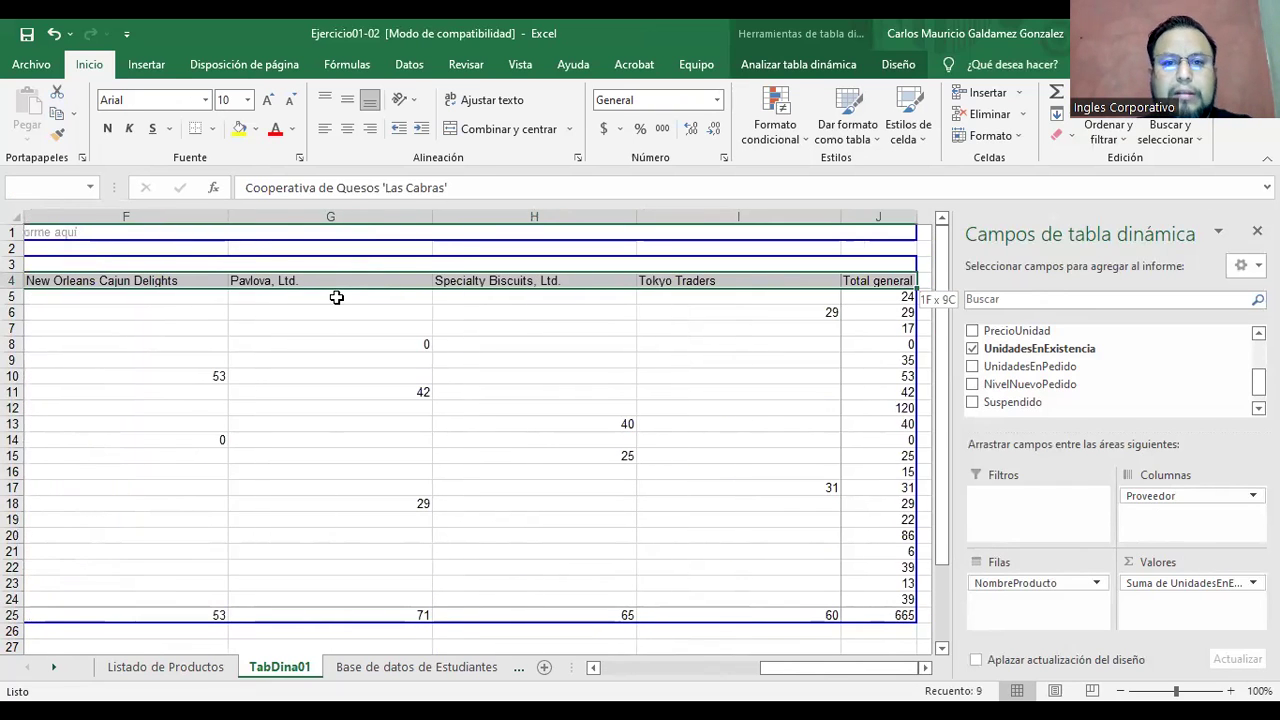
left_click(480, 102)
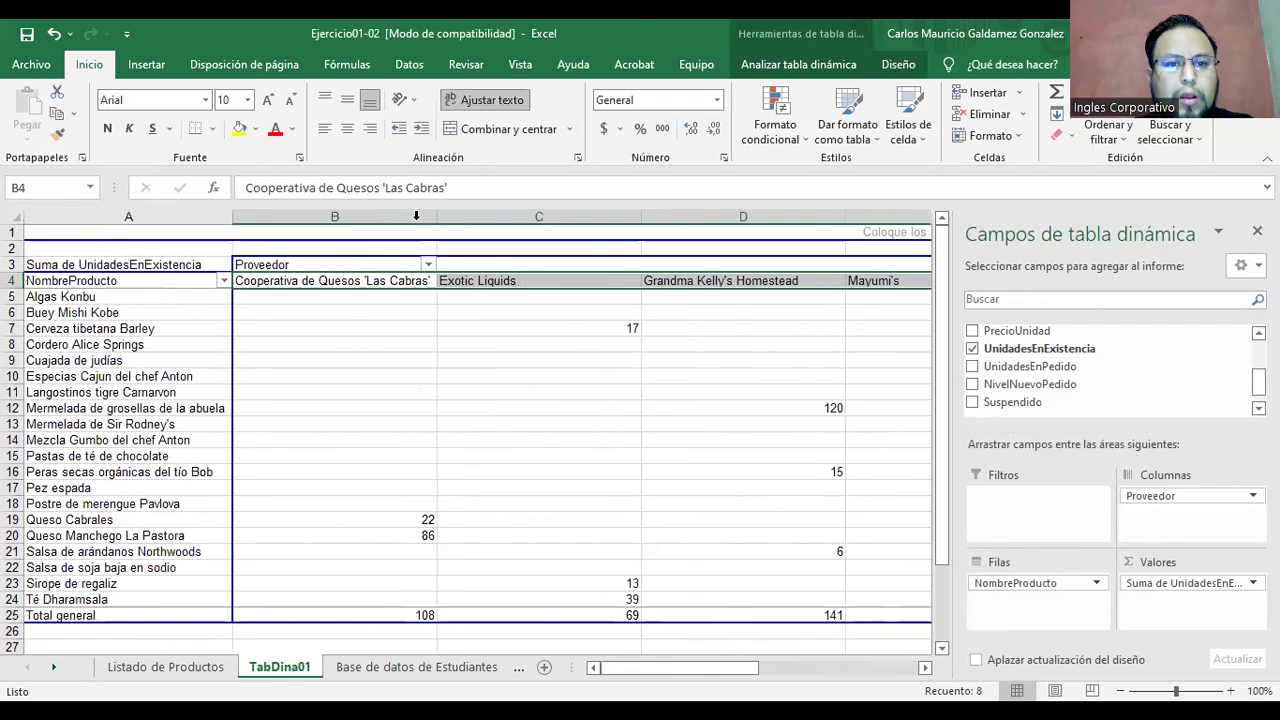
Narrow columns B, C and D, and reapply text wrapping to the Cooperativa de Quesos 'Las Cabras' header in B4.
left_click_drag(437, 216, 329, 230)
left_click(298, 280)
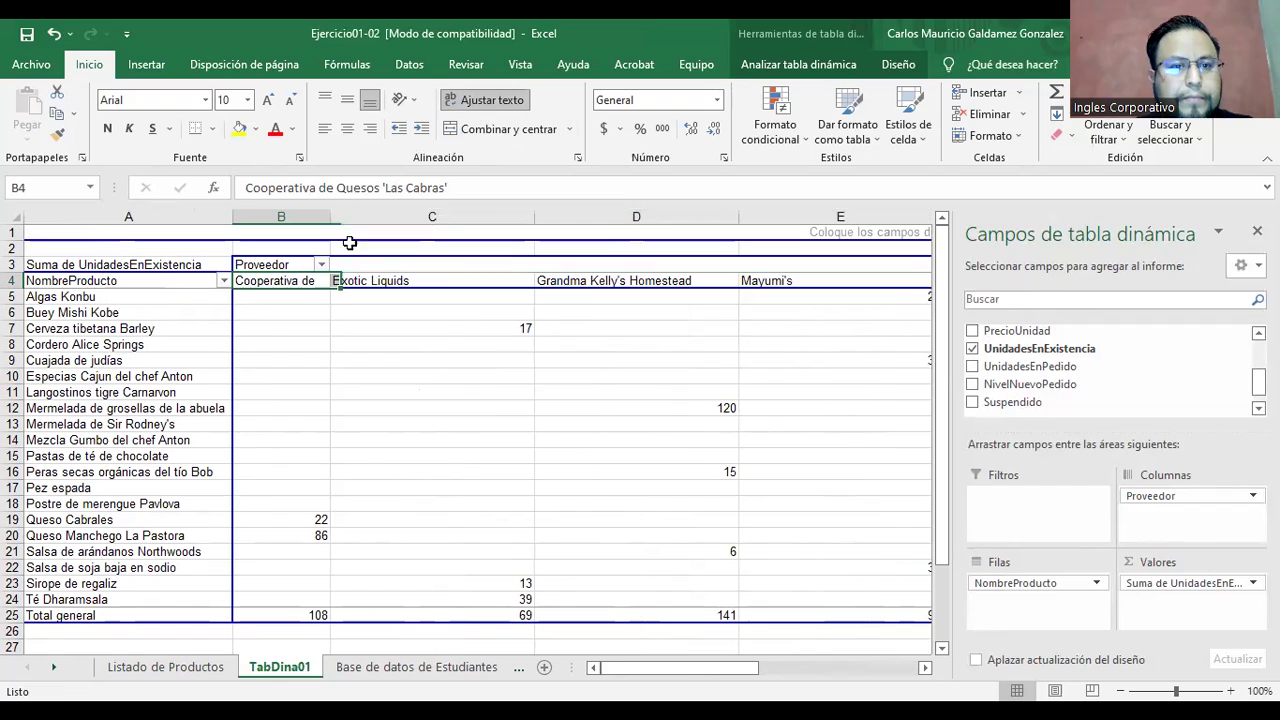
left_click(482, 100)
left_click(482, 100)
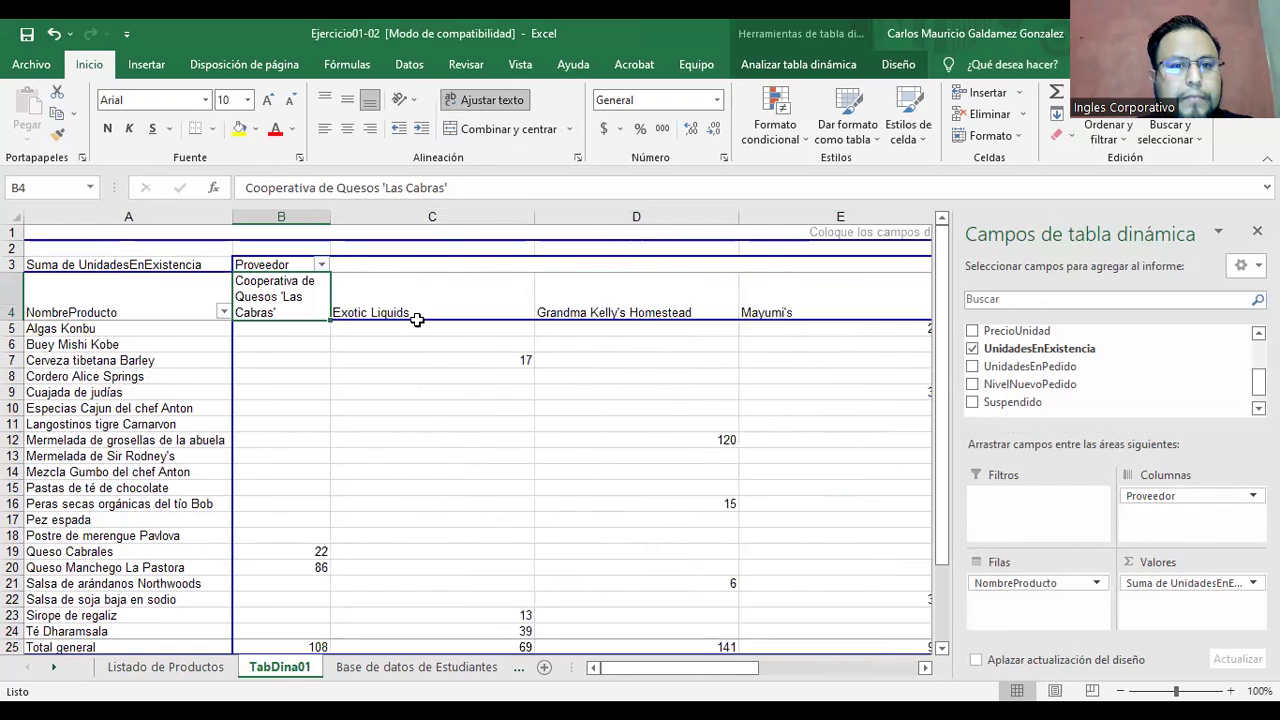
left_click_drag(529, 215, 423, 222)
left_click_drag(624, 216, 541, 250)
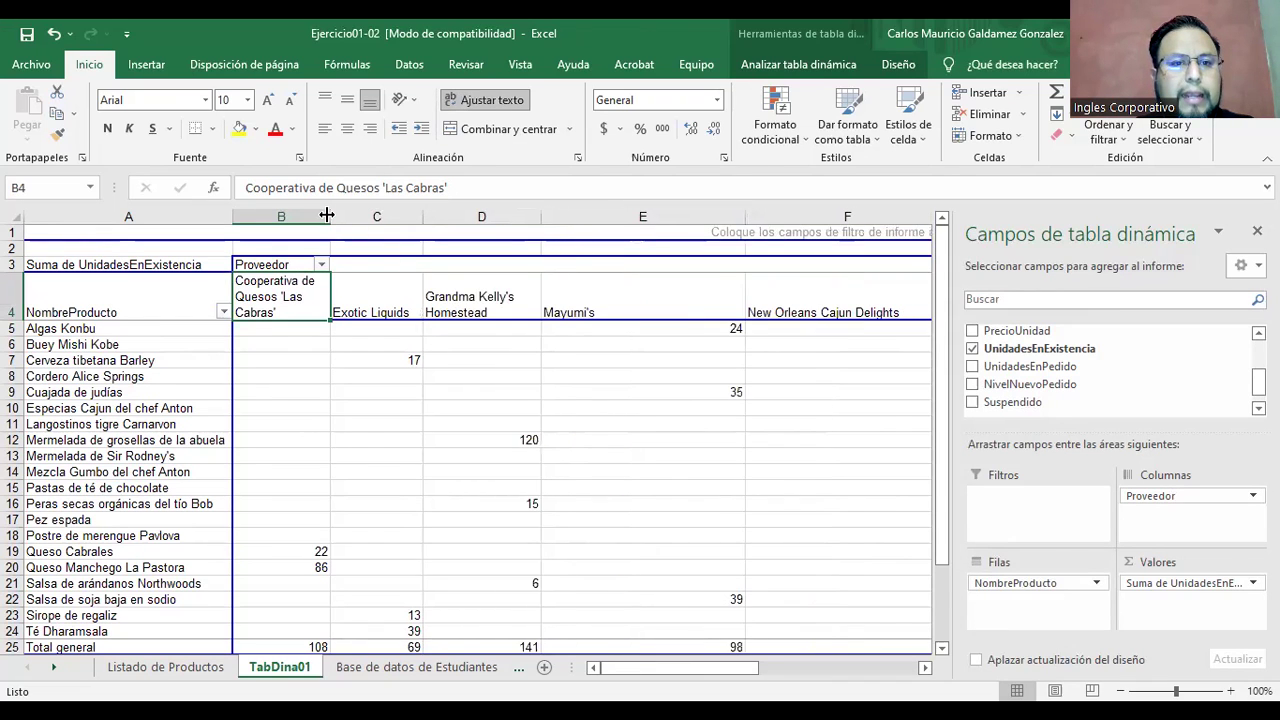
Set the width of the supplier columns B through I to 13.
left_click(326, 215)
left_click(300, 215)
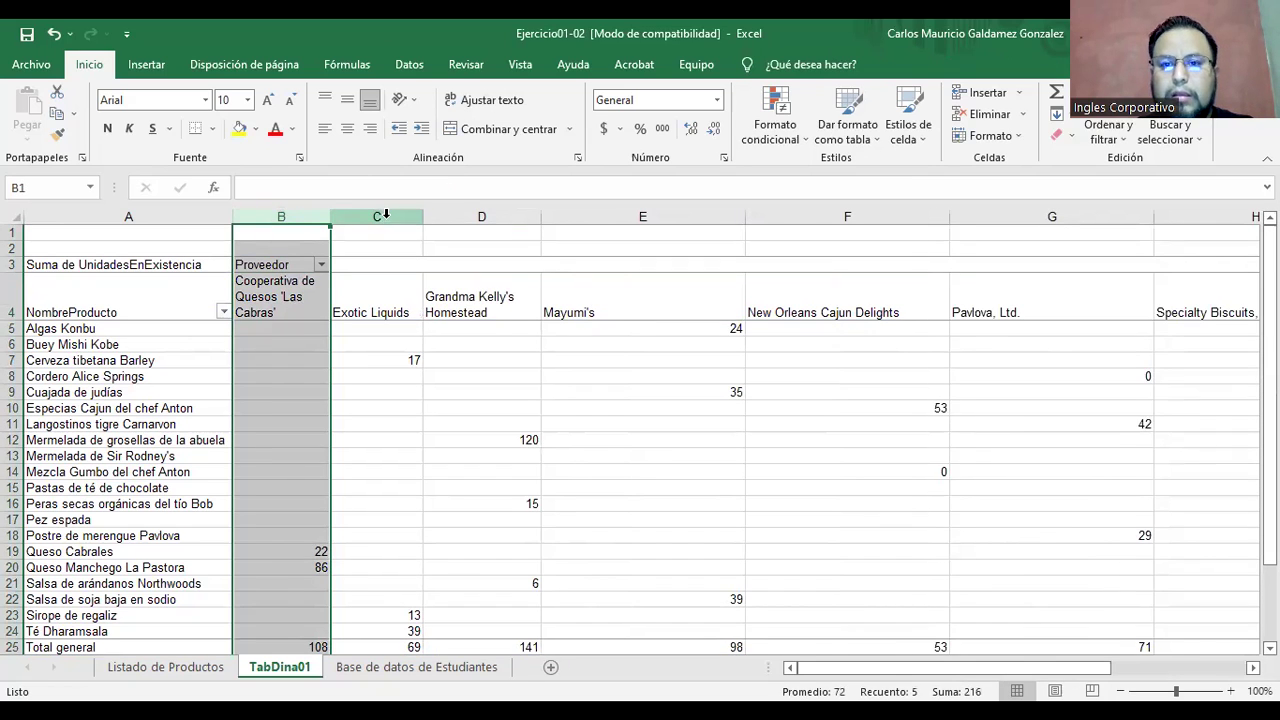
left_click_drag(386, 216, 481, 212)
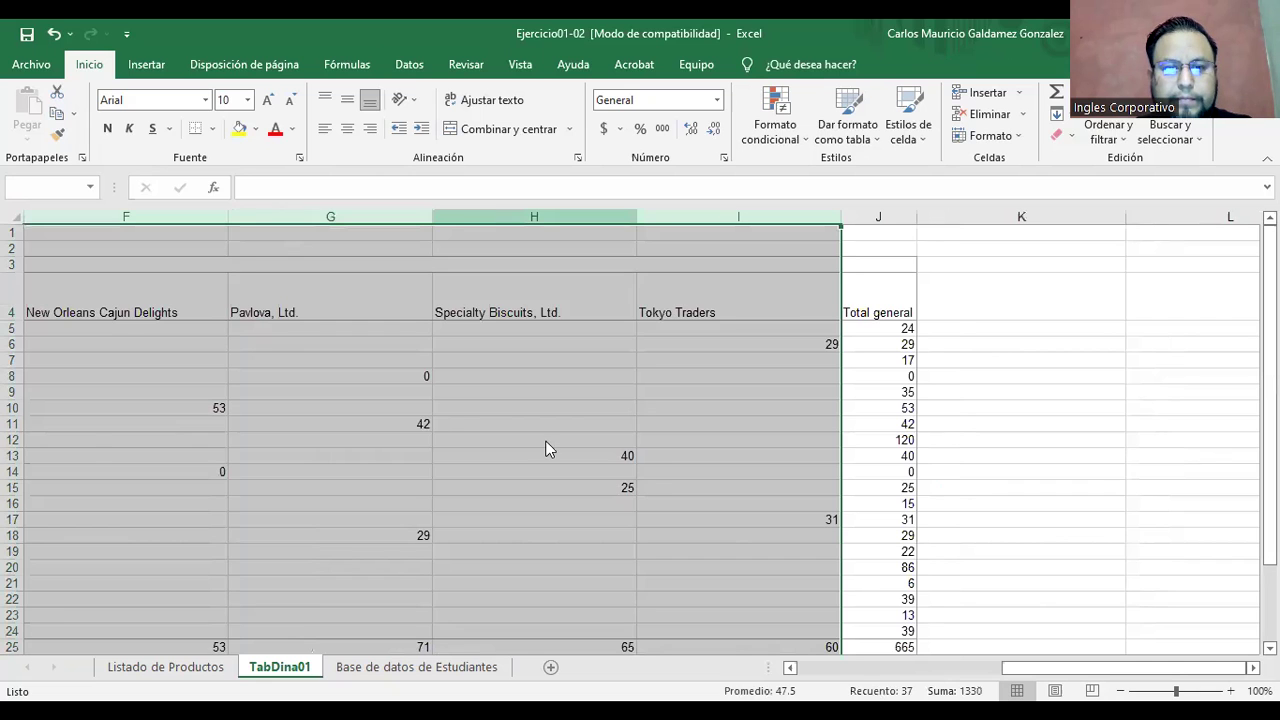
key("alt+o")
type("ca13")
key("Return")
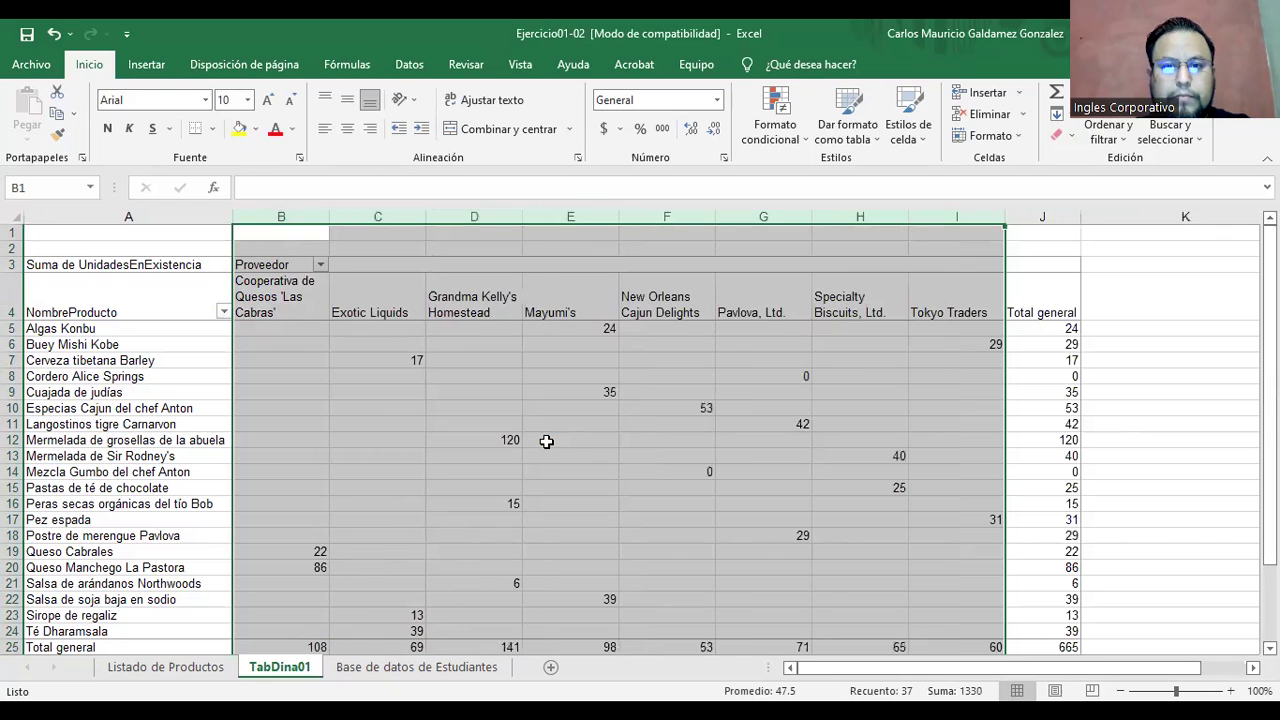
left_click(450, 487)
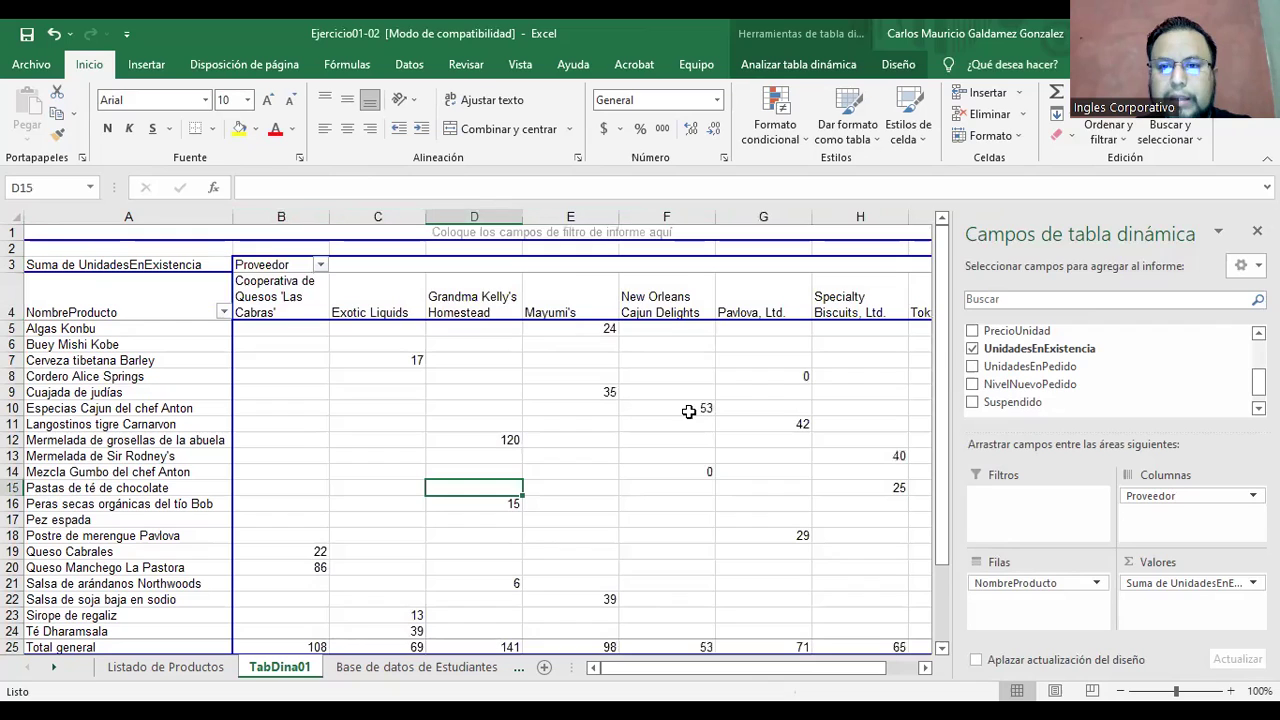
left_click(196, 228)
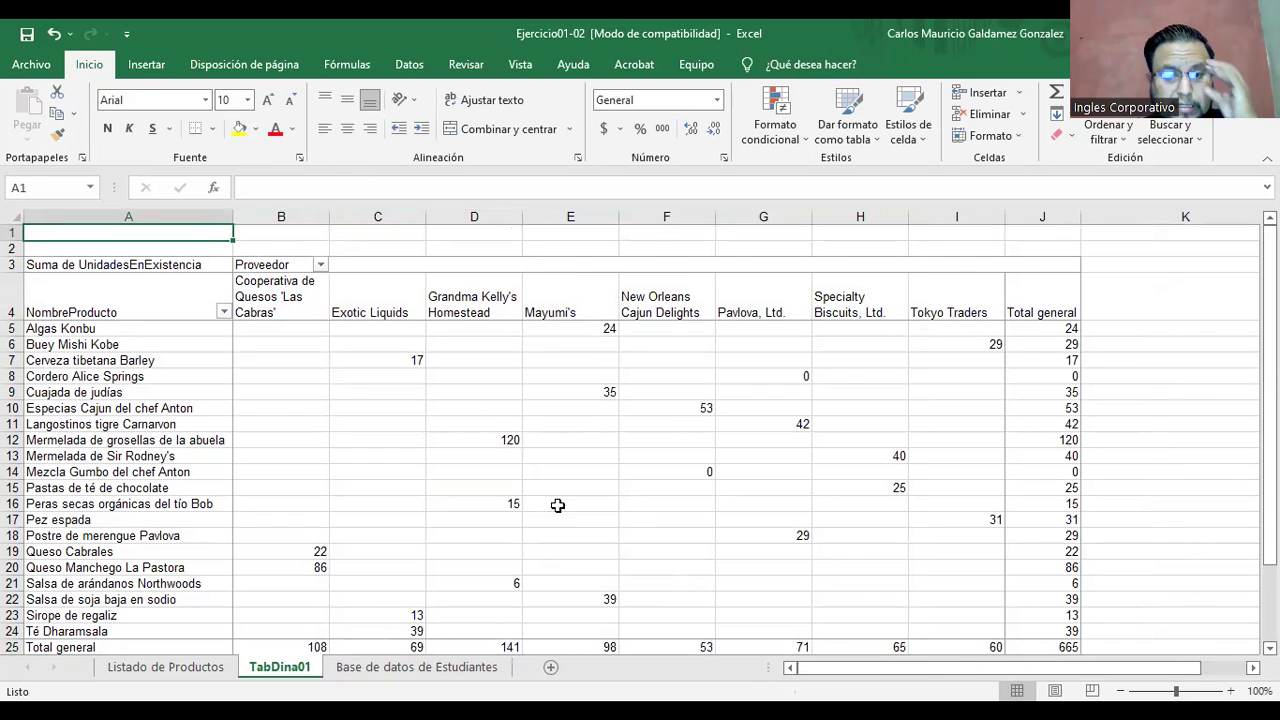
Examine the stock figure where Algas Konbu meets the Mayumi's column, and the Total general column across the suppliers.
scroll(557, 505, "down", 1)
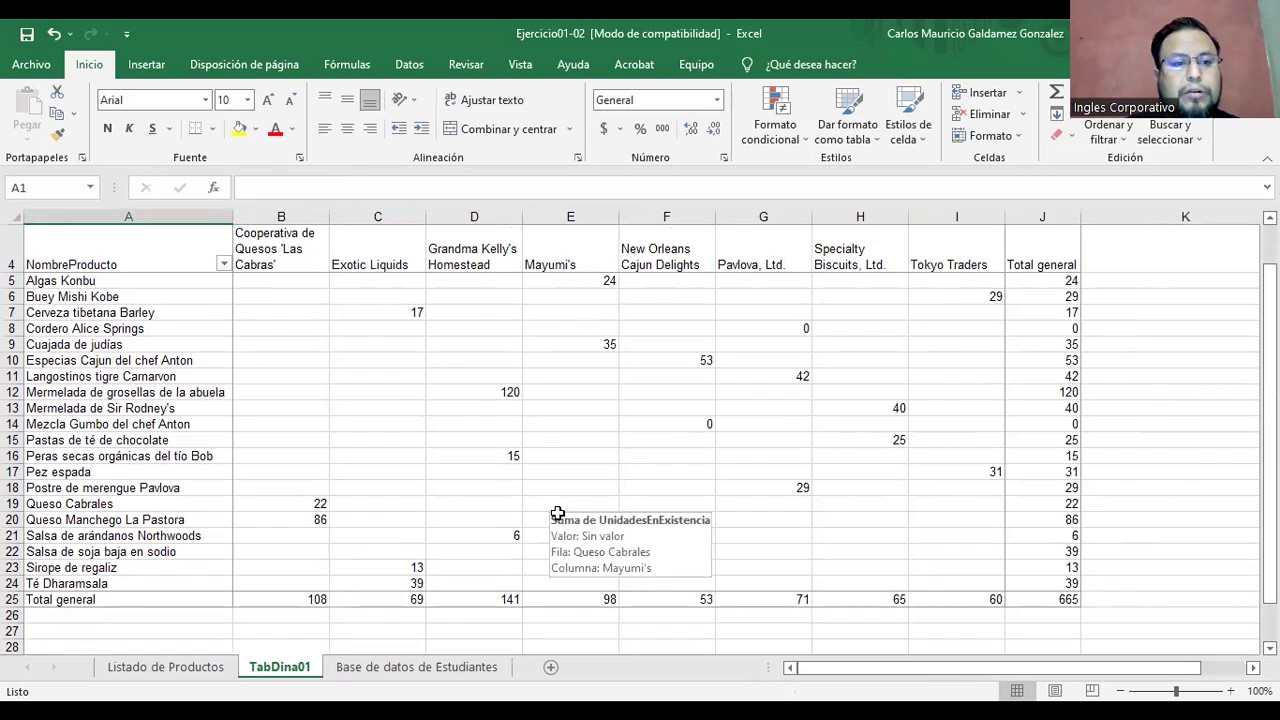
scroll(557, 505, "up", 1)
left_click(184, 333)
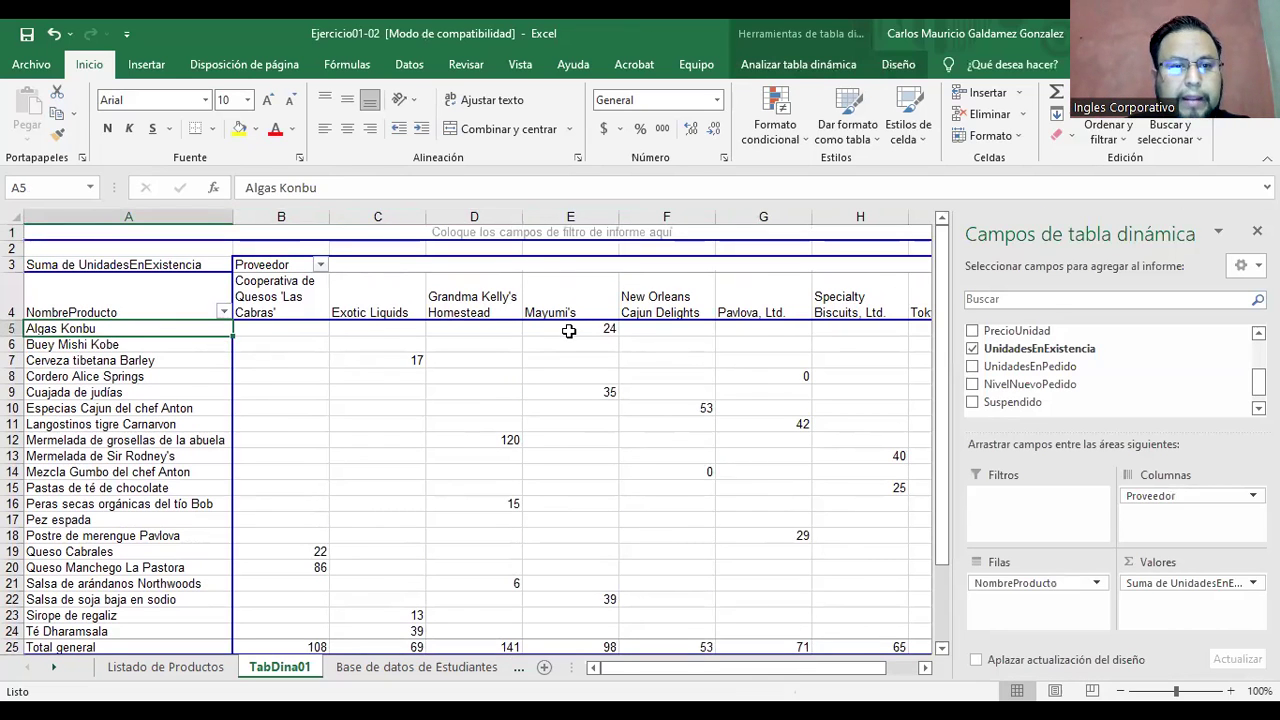
mouse_move(567, 332)
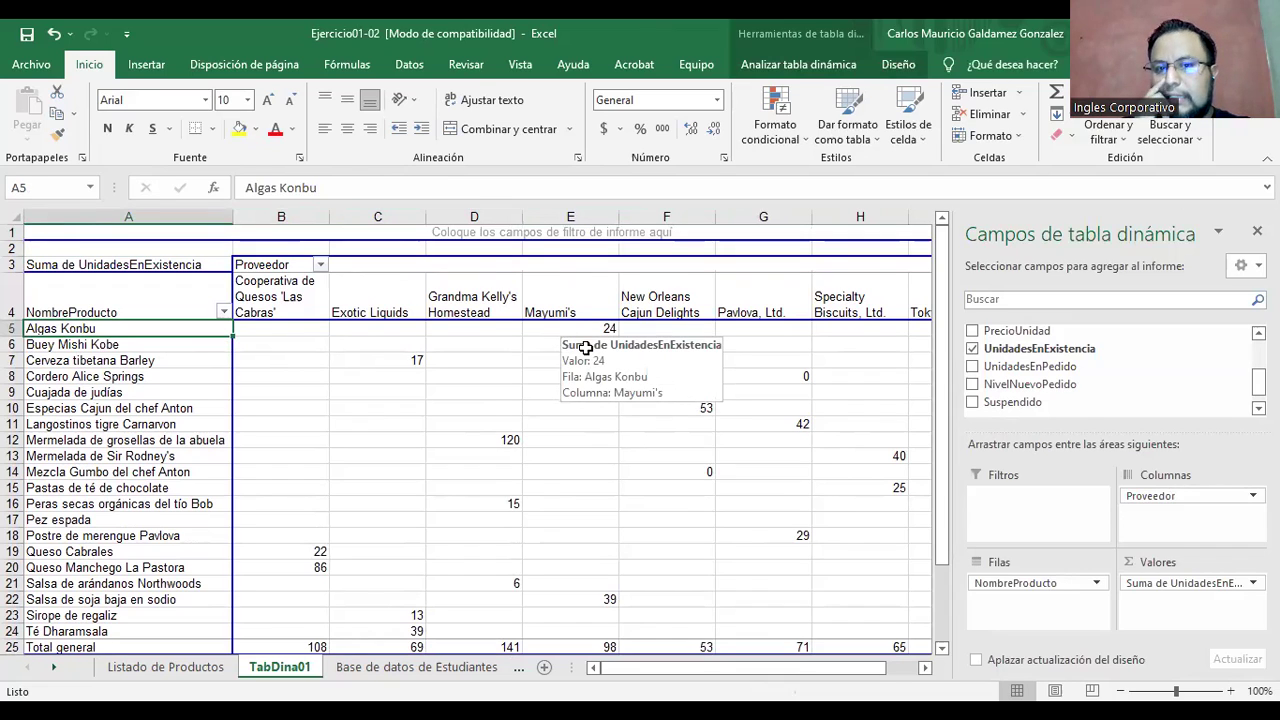
left_click(586, 344)
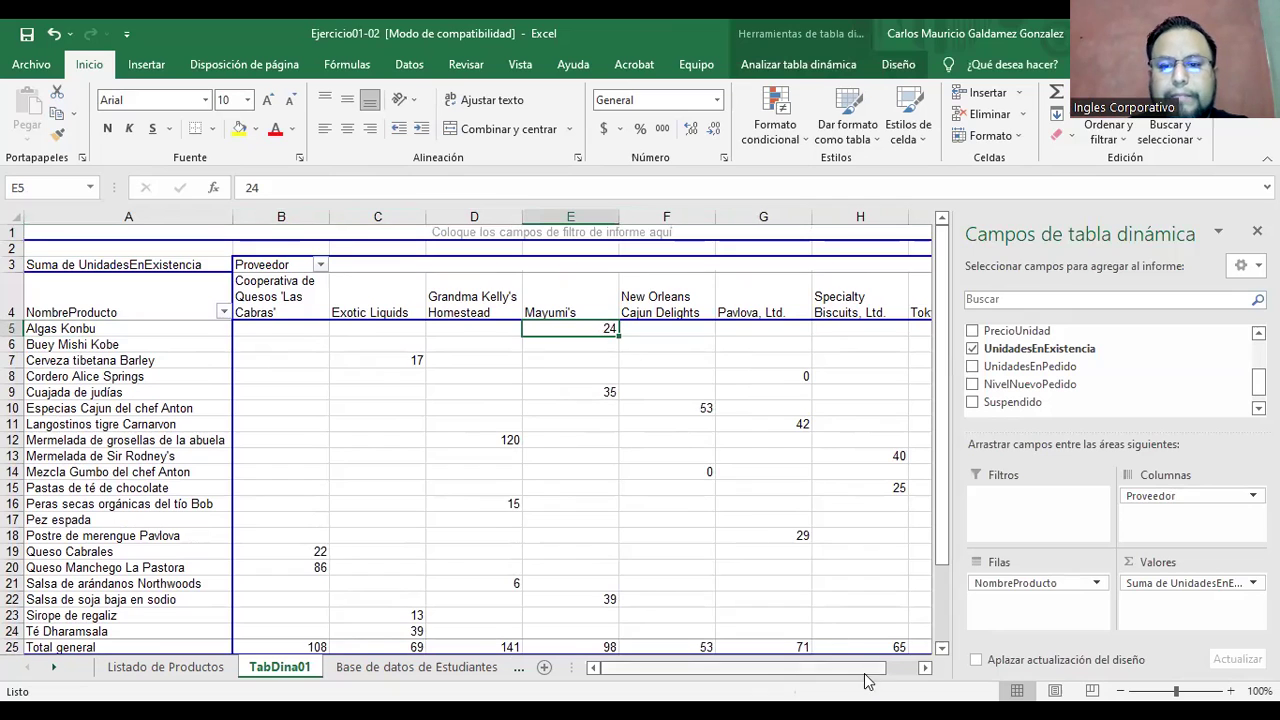
left_click(925, 668)
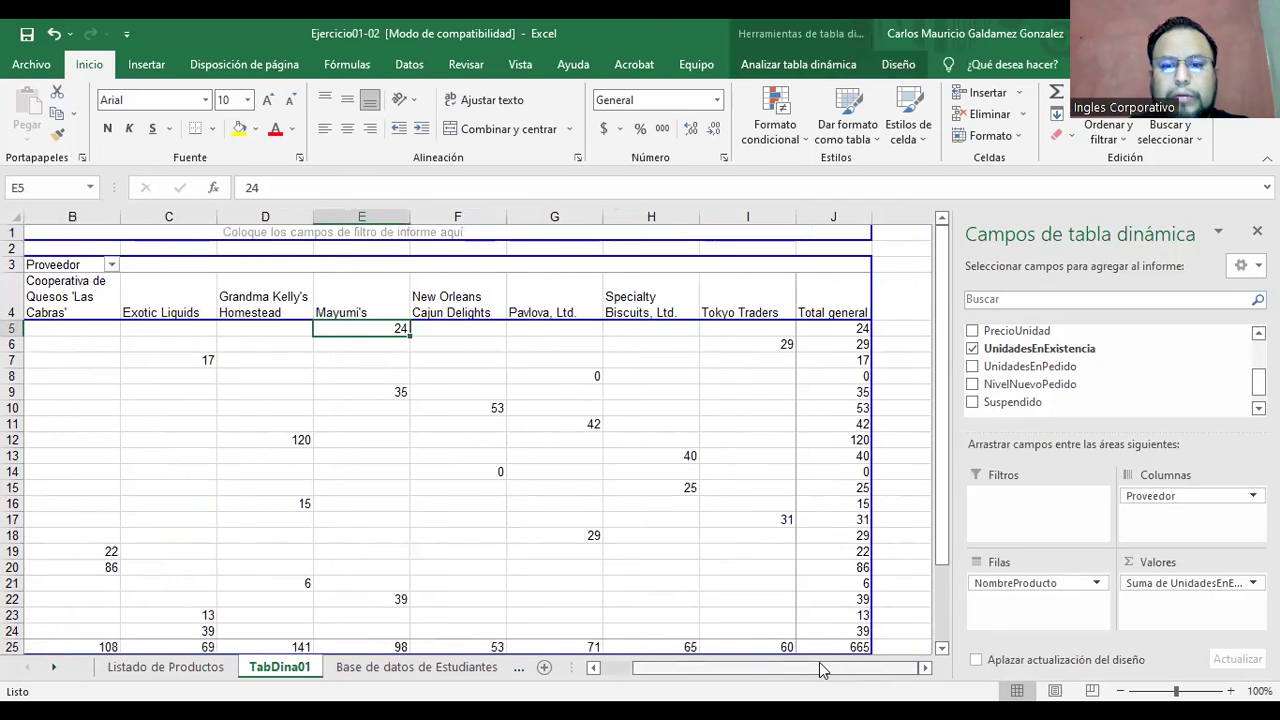
left_click_drag(819, 668, 789, 668)
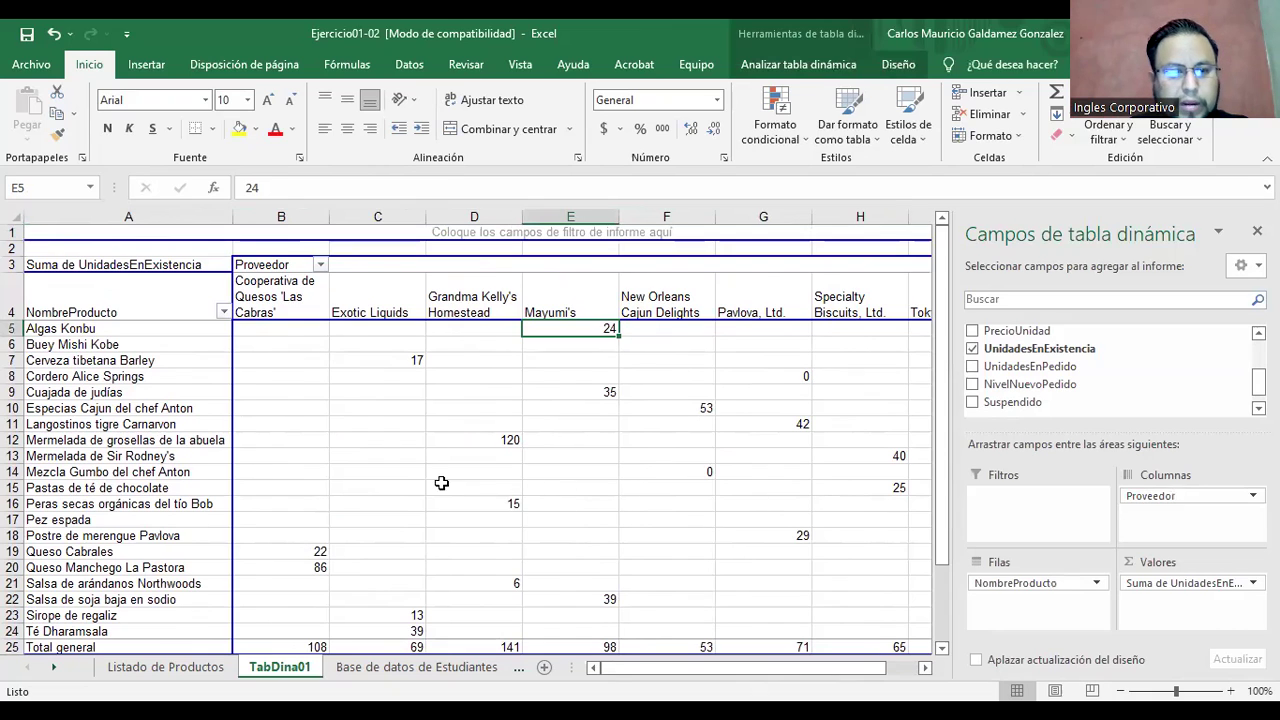
Compare the stock of Mezcla Gumbo del chef Anton in the PivotTable with its UnidadesEnExistencia value in Listado de Productos.
left_click(95, 474)
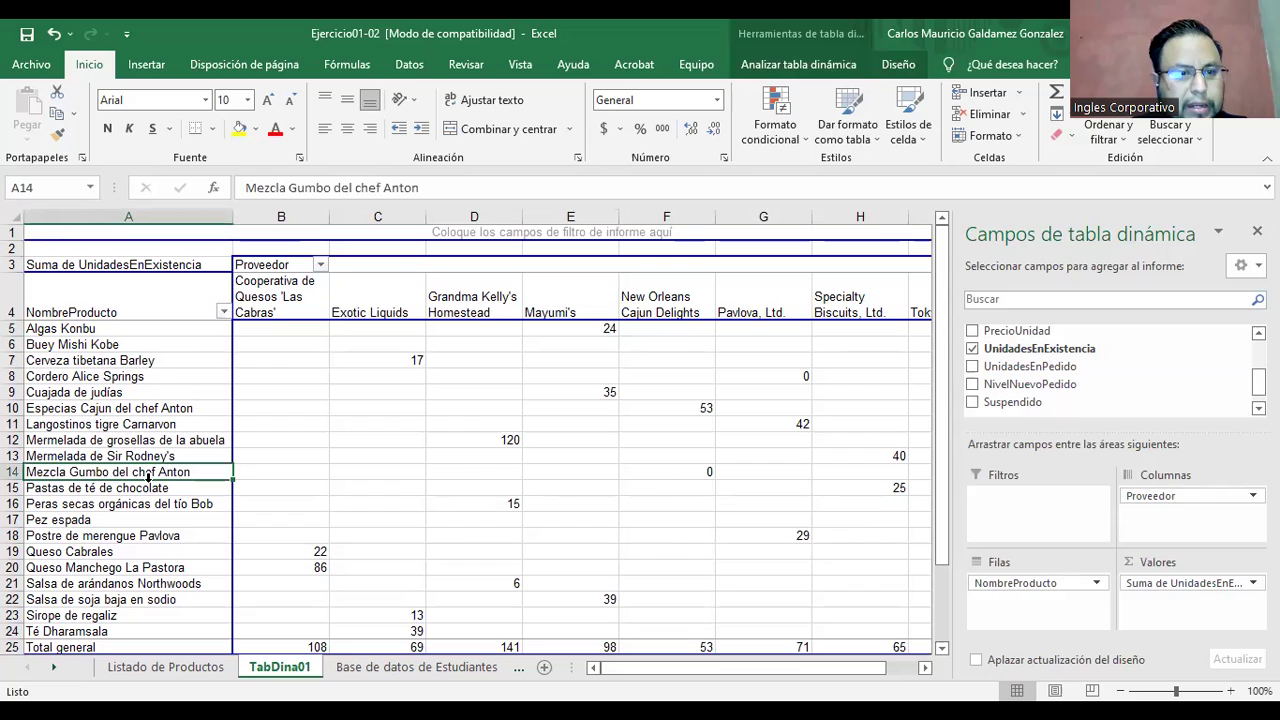
left_click(175, 667)
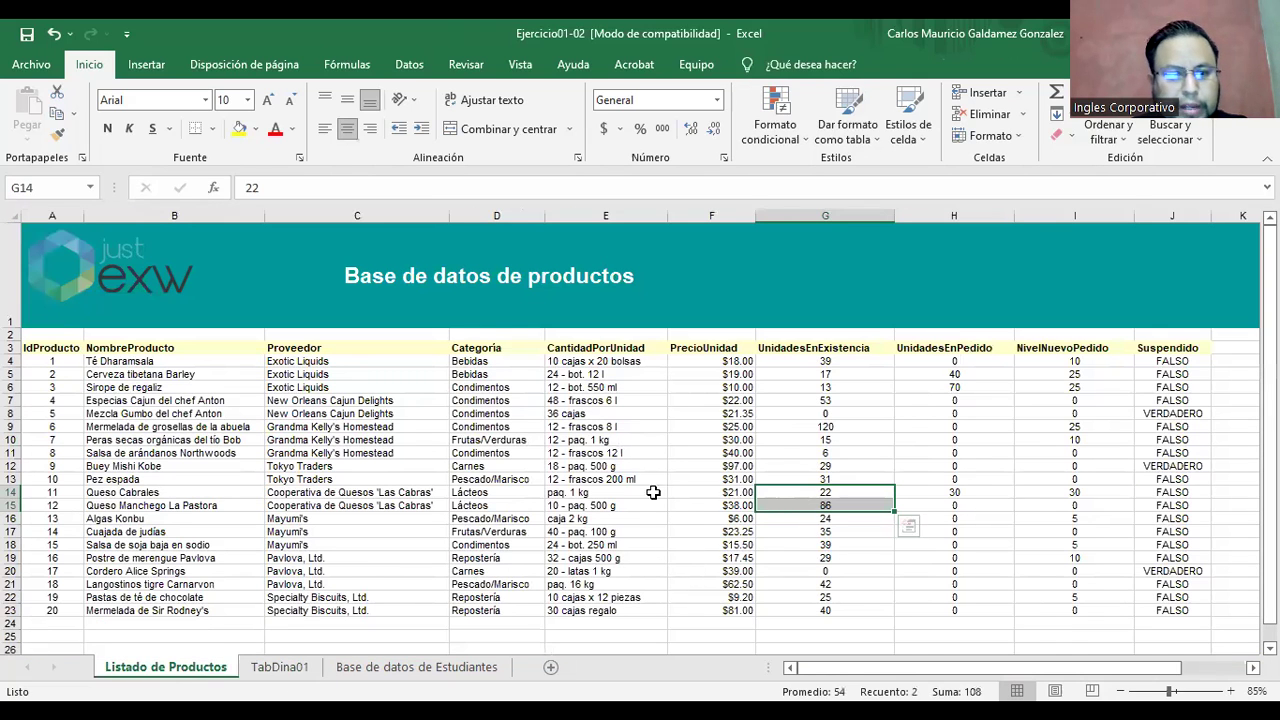
left_click(262, 676)
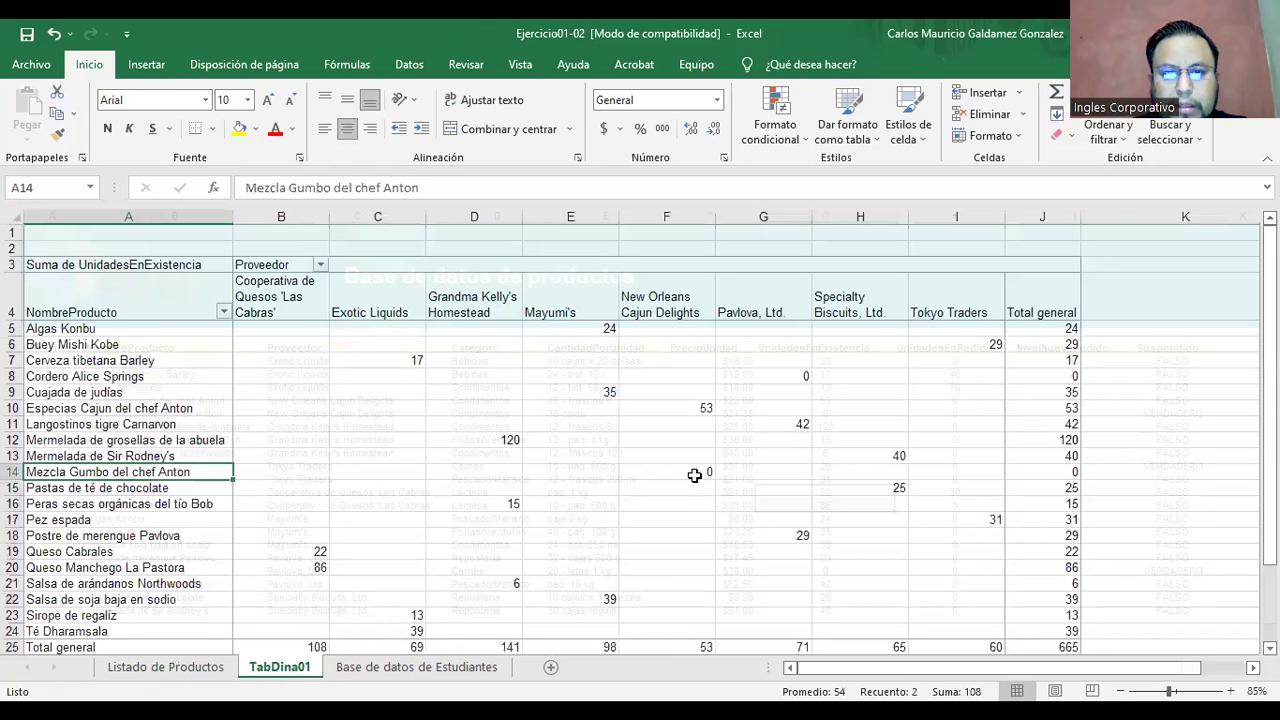
left_click(172, 668)
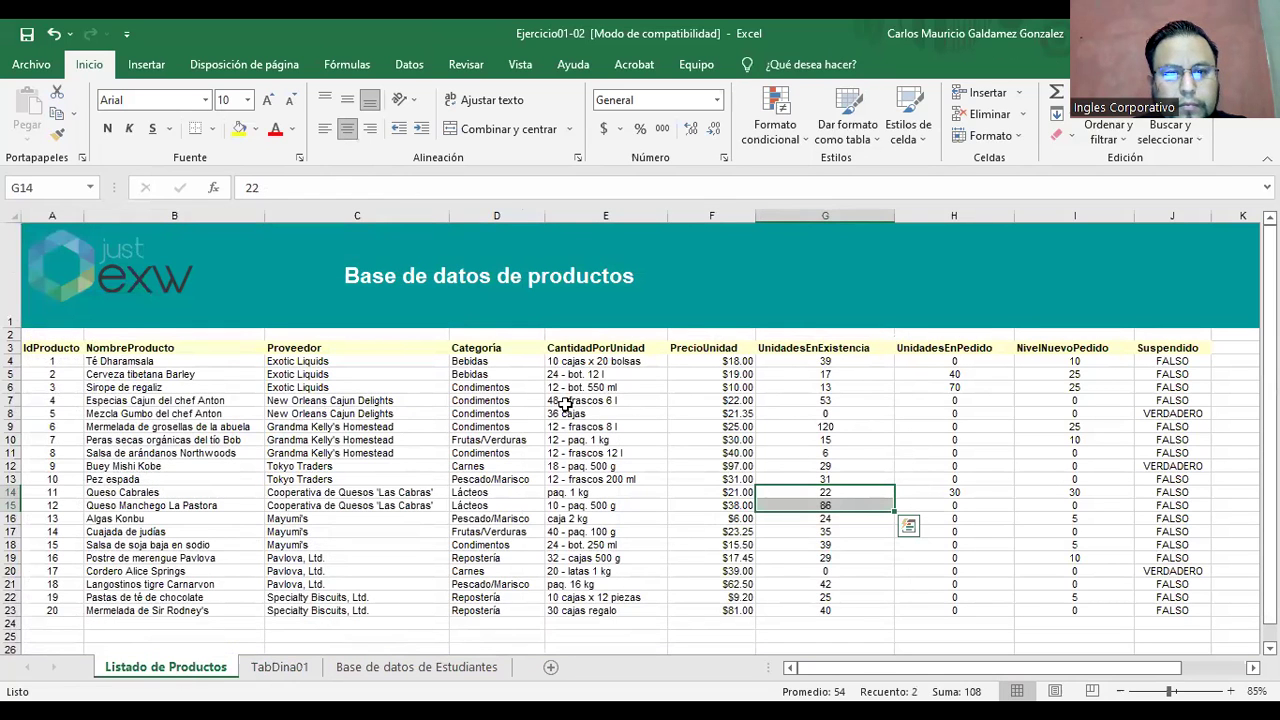
left_click(796, 415)
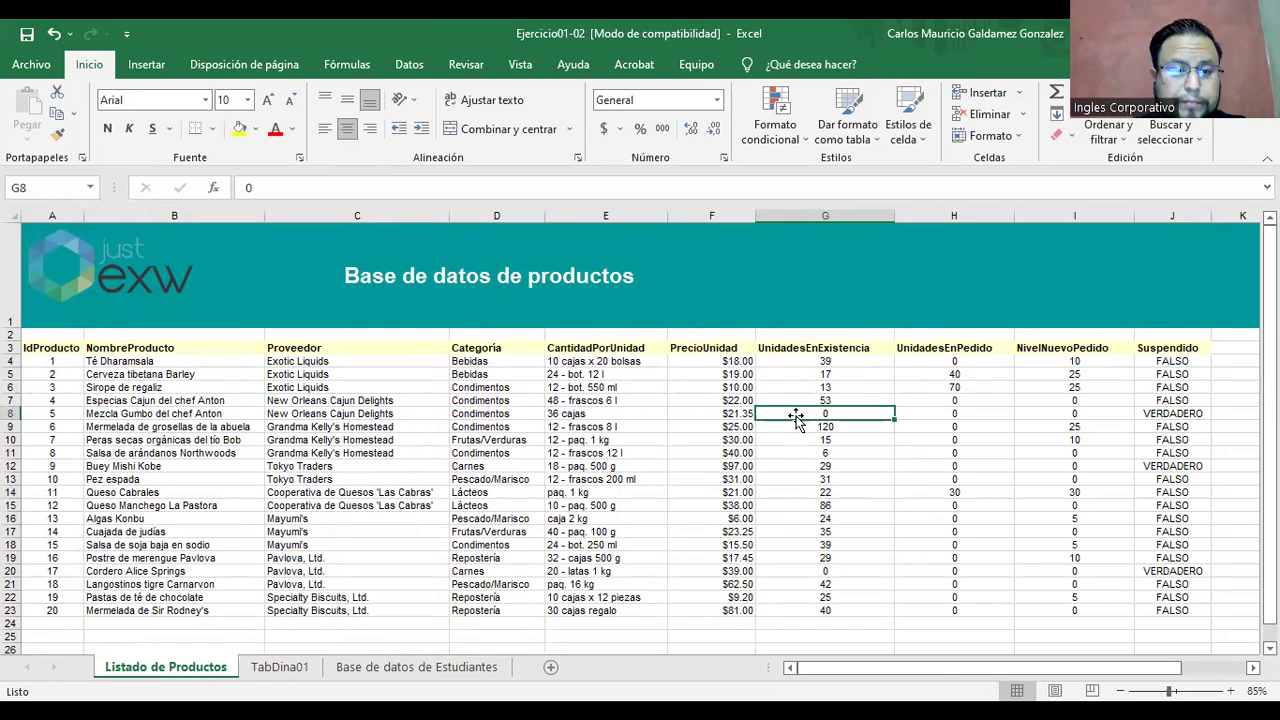
left_click(280, 666)
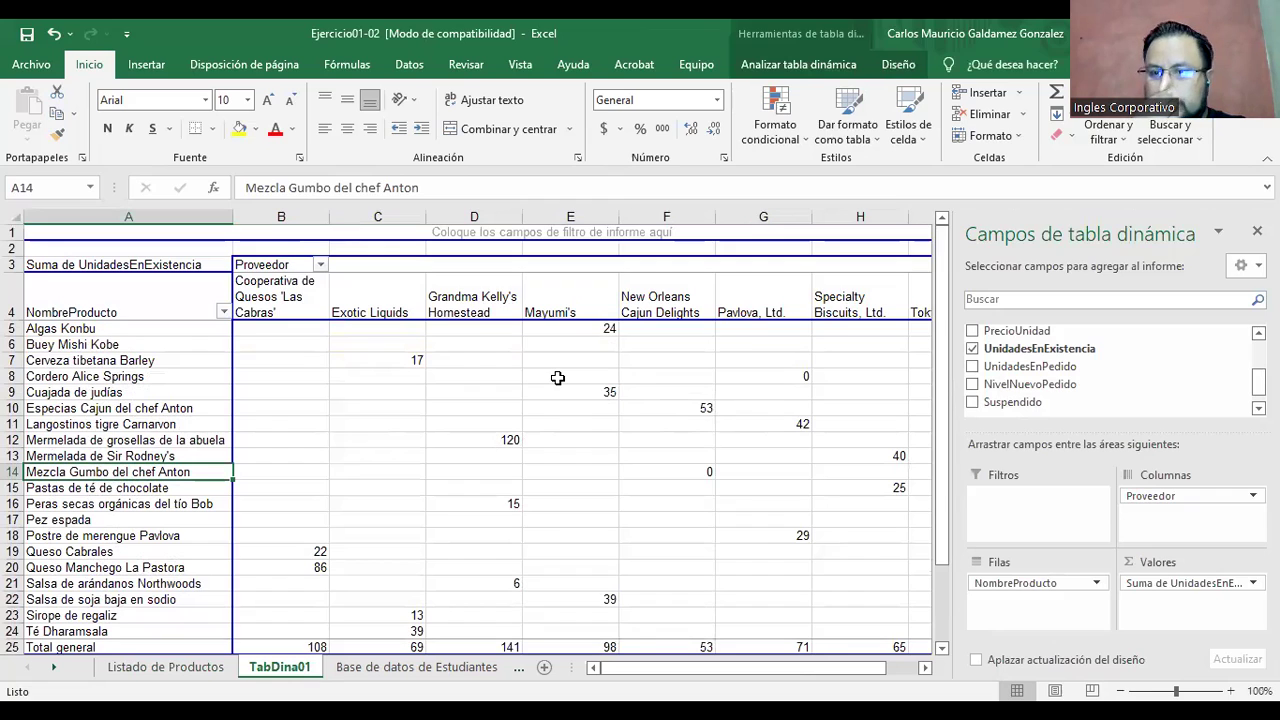
Review the Total general column and the grand total in J25 against the PivotTable's row and column field areas.
mouse_move(557, 377)
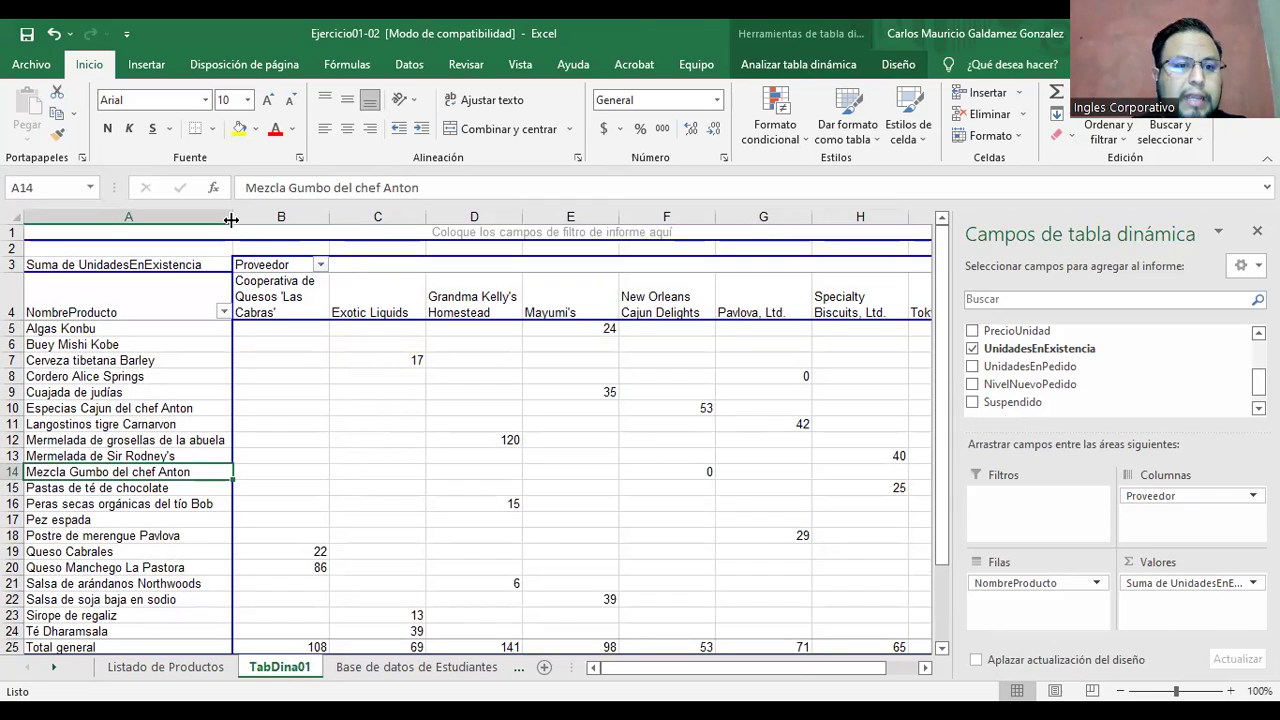
left_click(420, 407)
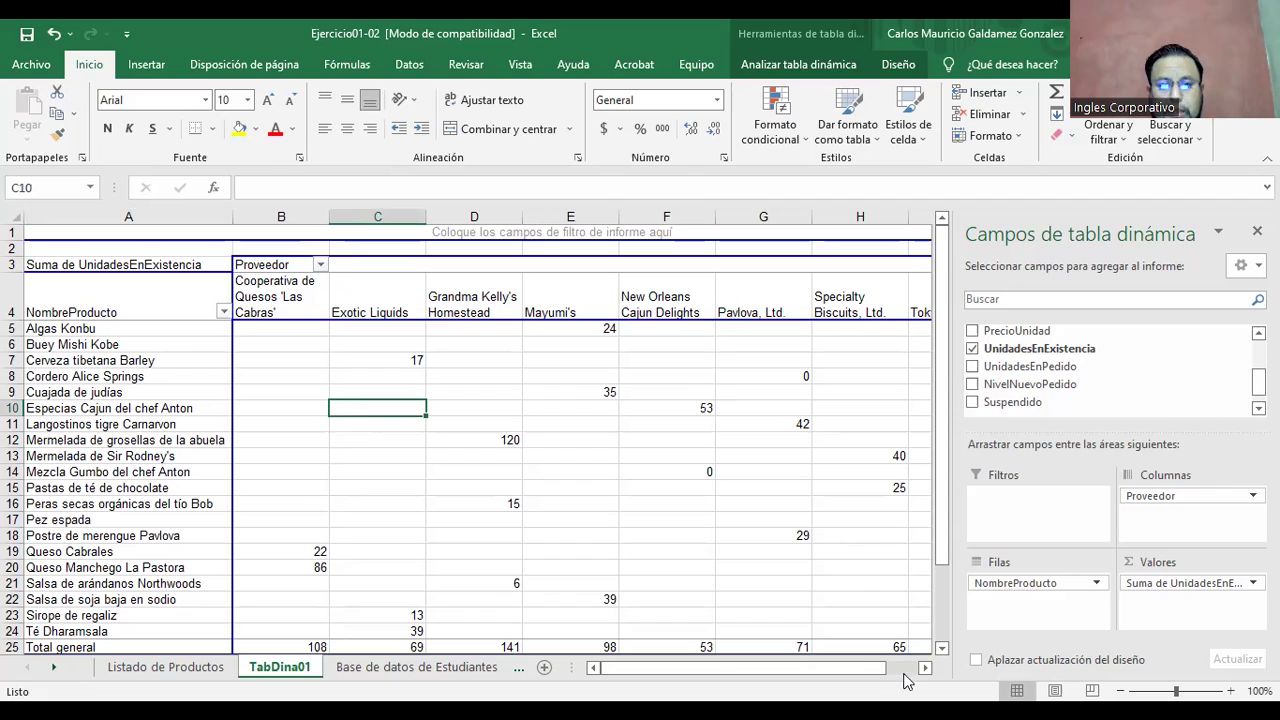
left_click(815, 467)
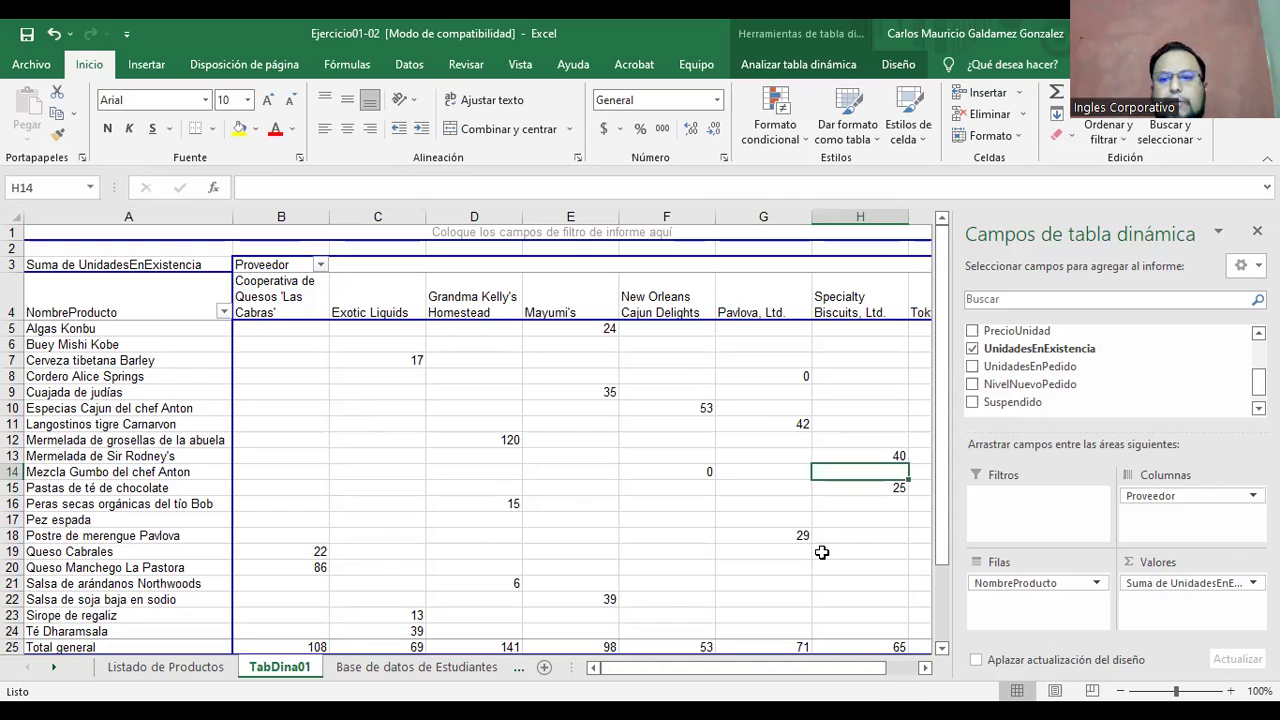
left_click(925, 667)
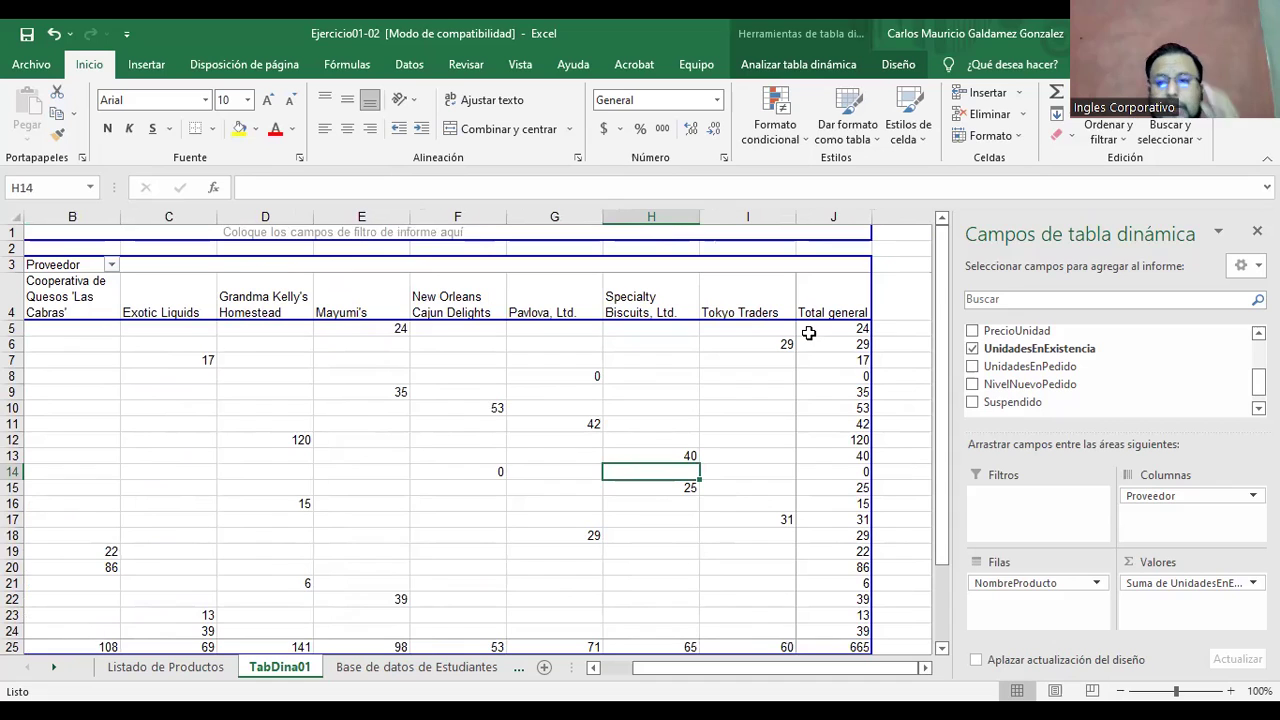
left_click_drag(808, 332, 826, 617)
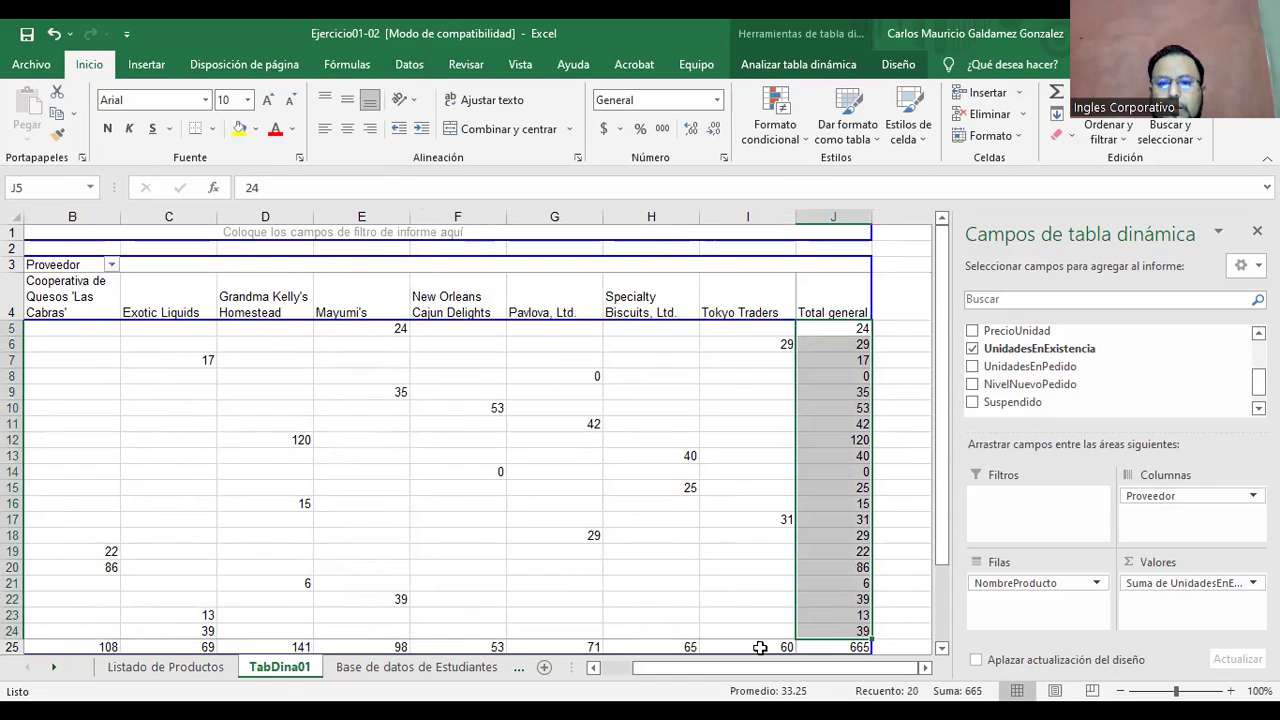
left_click(800, 648)
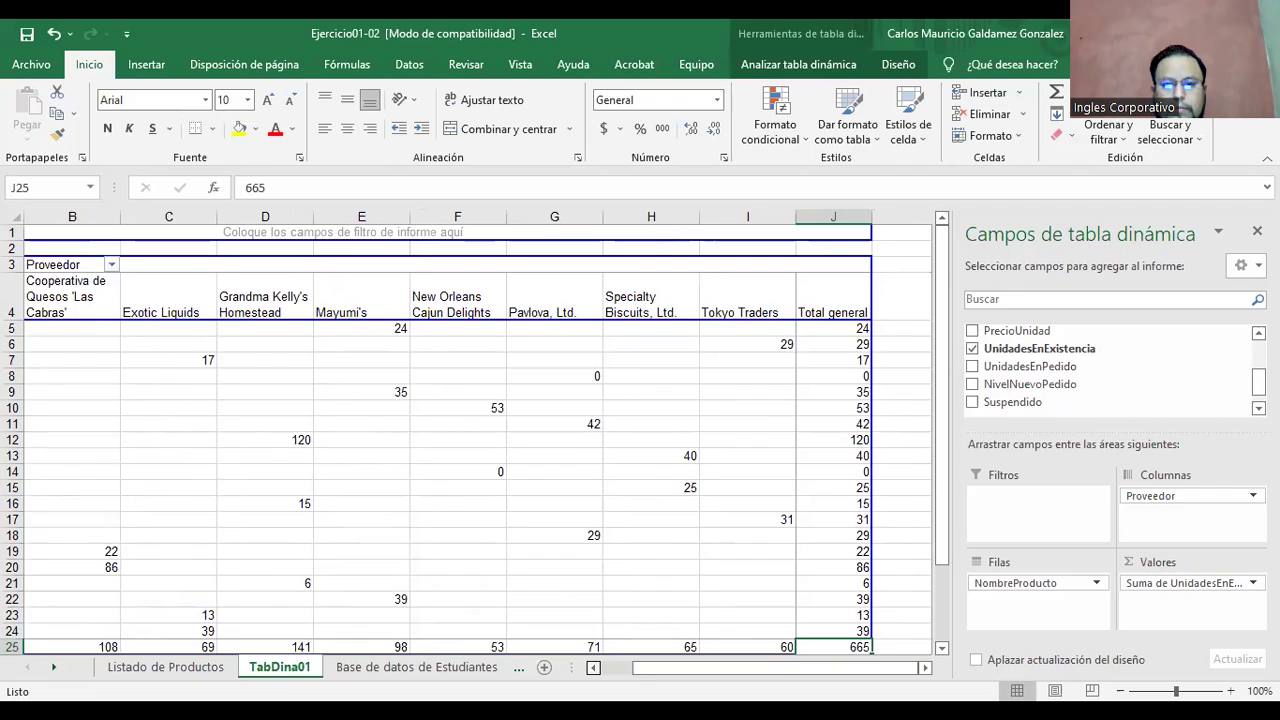
left_click(594, 668)
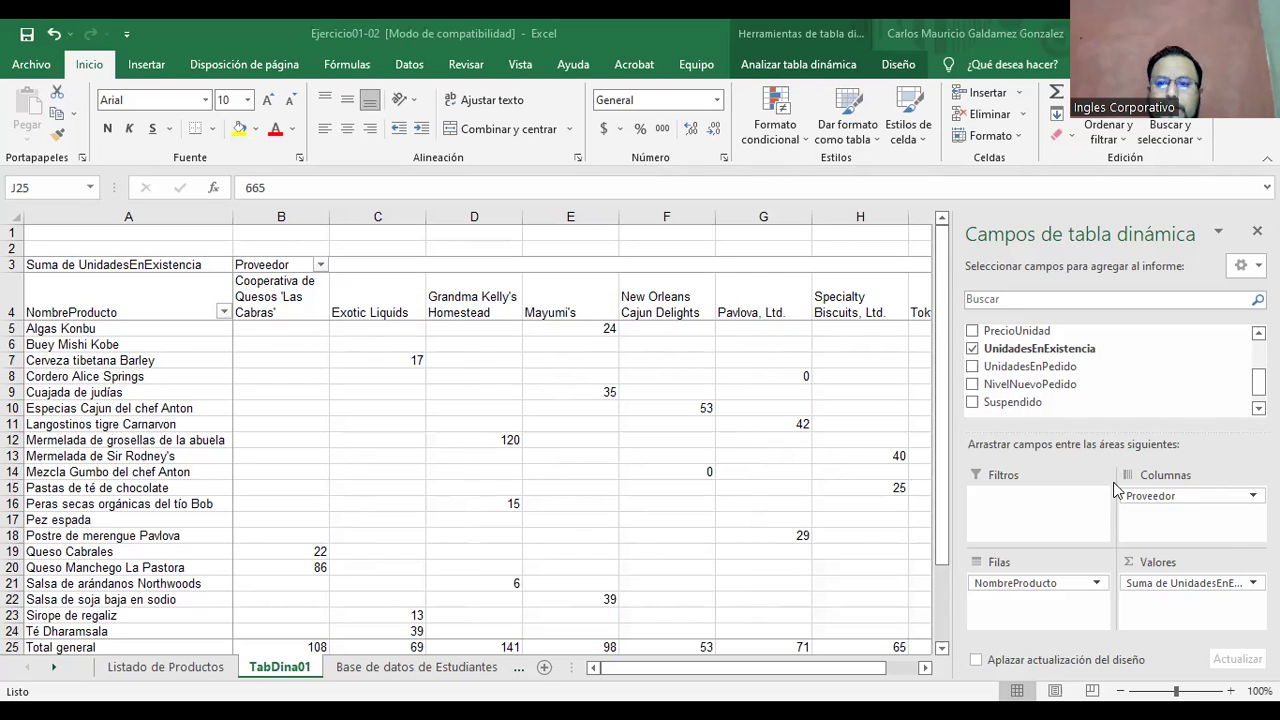
left_click_drag(1010, 583, 1003, 603)
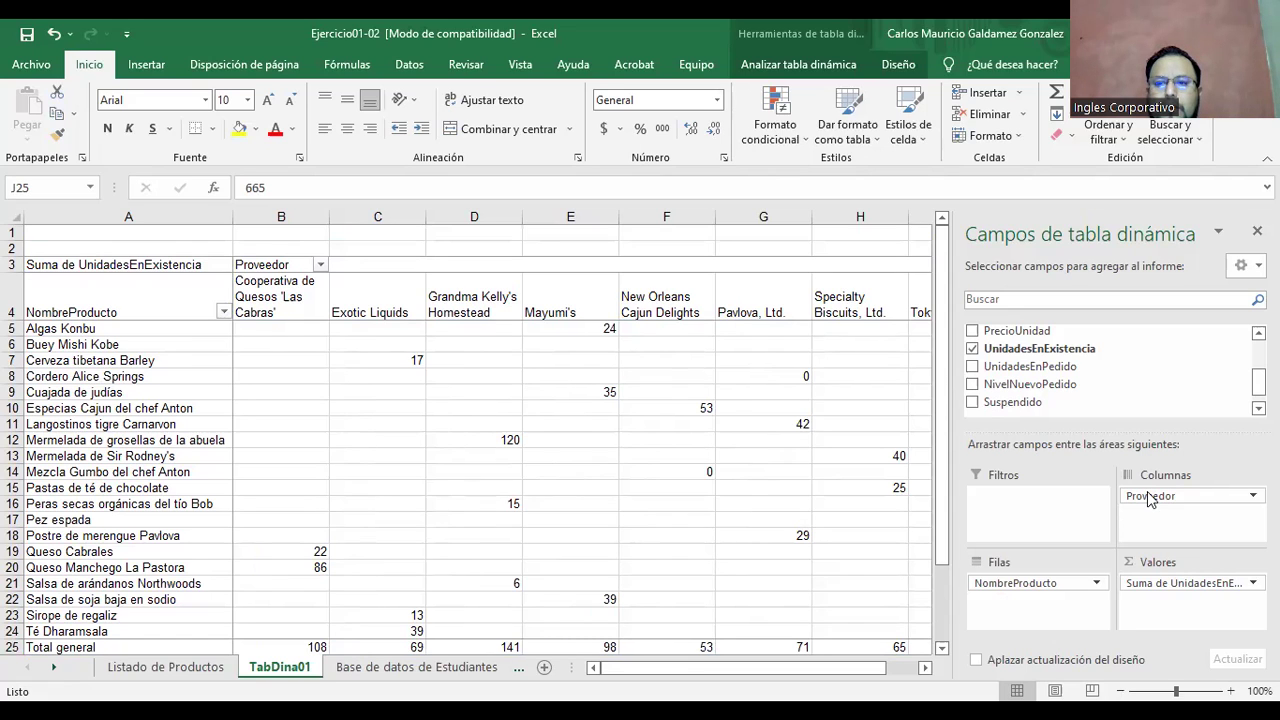
Move the Proveedor field from the columns to the rows below NombreProducto and review the subtotals by product.
left_click_drag(1150, 496, 1012, 604)
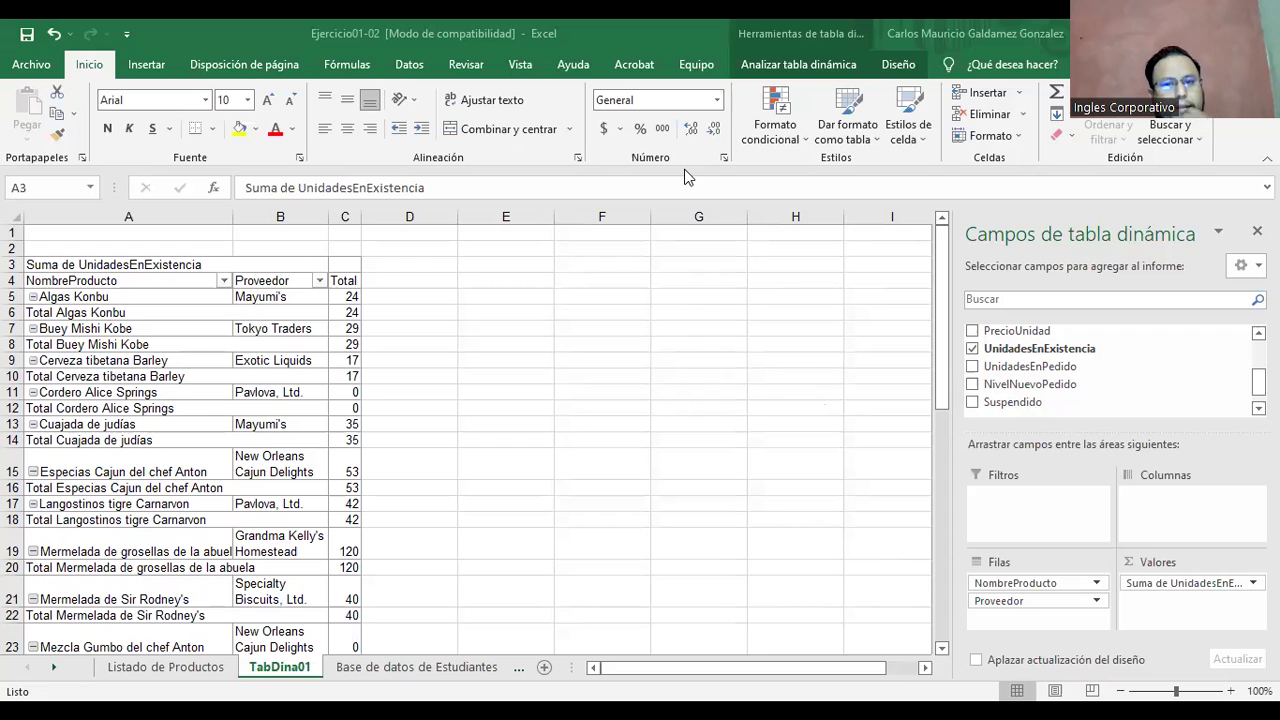
scroll(414, 430, "down", 7)
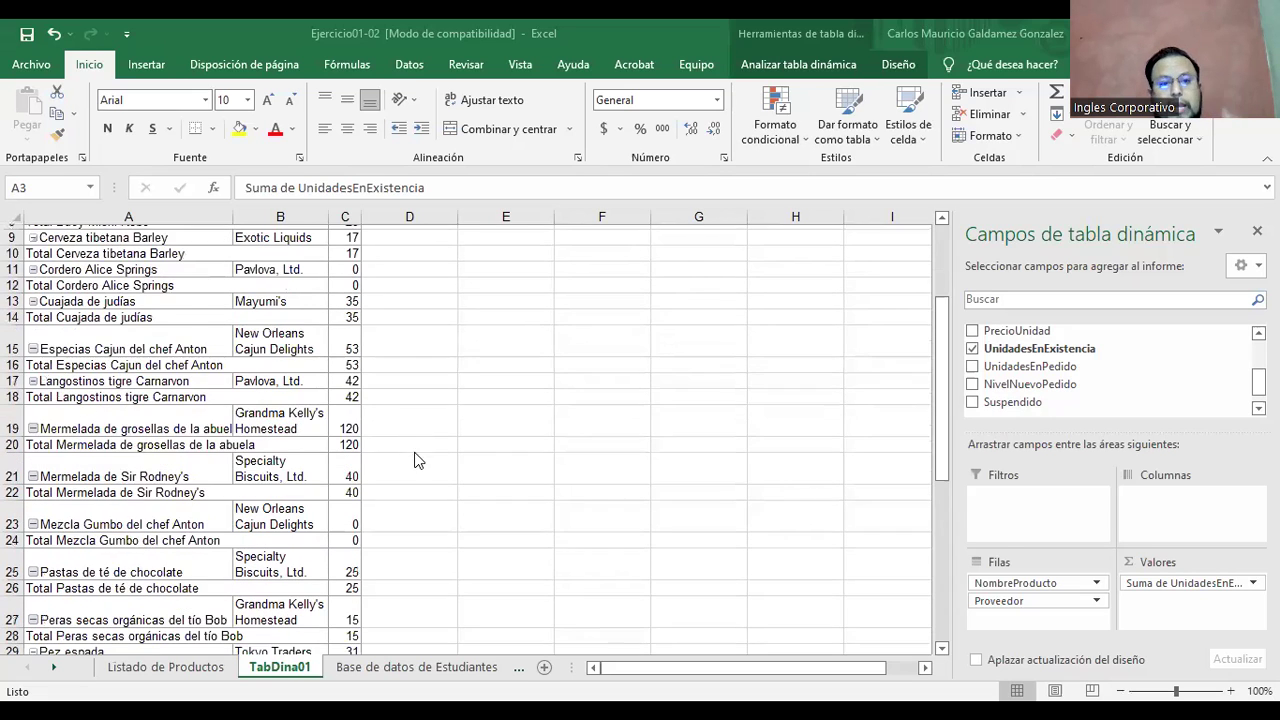
scroll(410, 488, "down", 3)
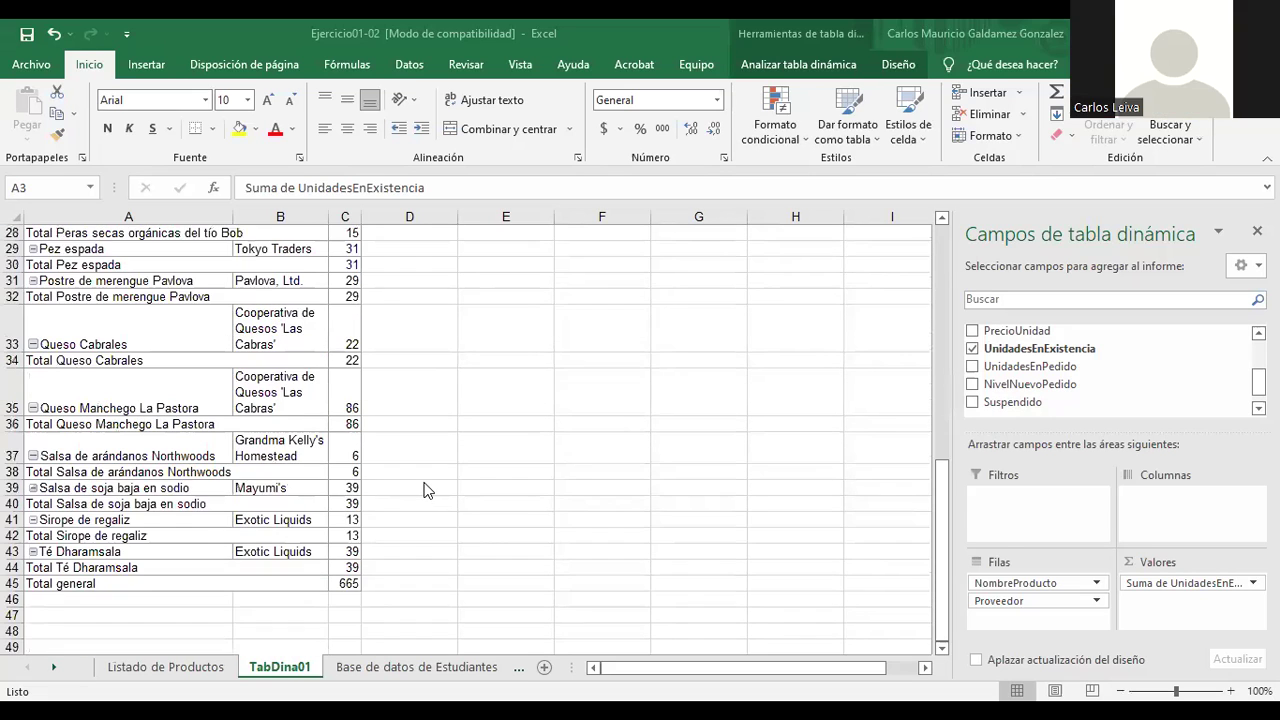
scroll(448, 486, "up", 2)
scroll(448, 486, "down", 2)
scroll(448, 486, "up", 6)
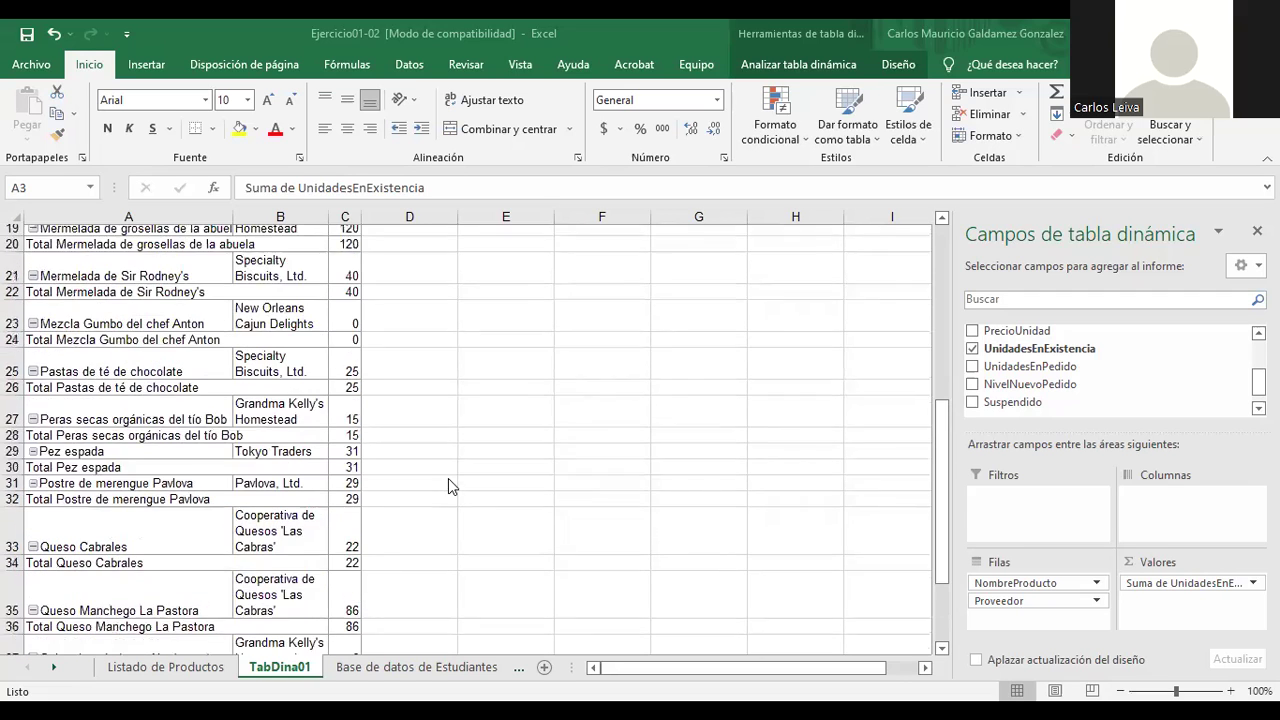
scroll(450, 478, "up", 3)
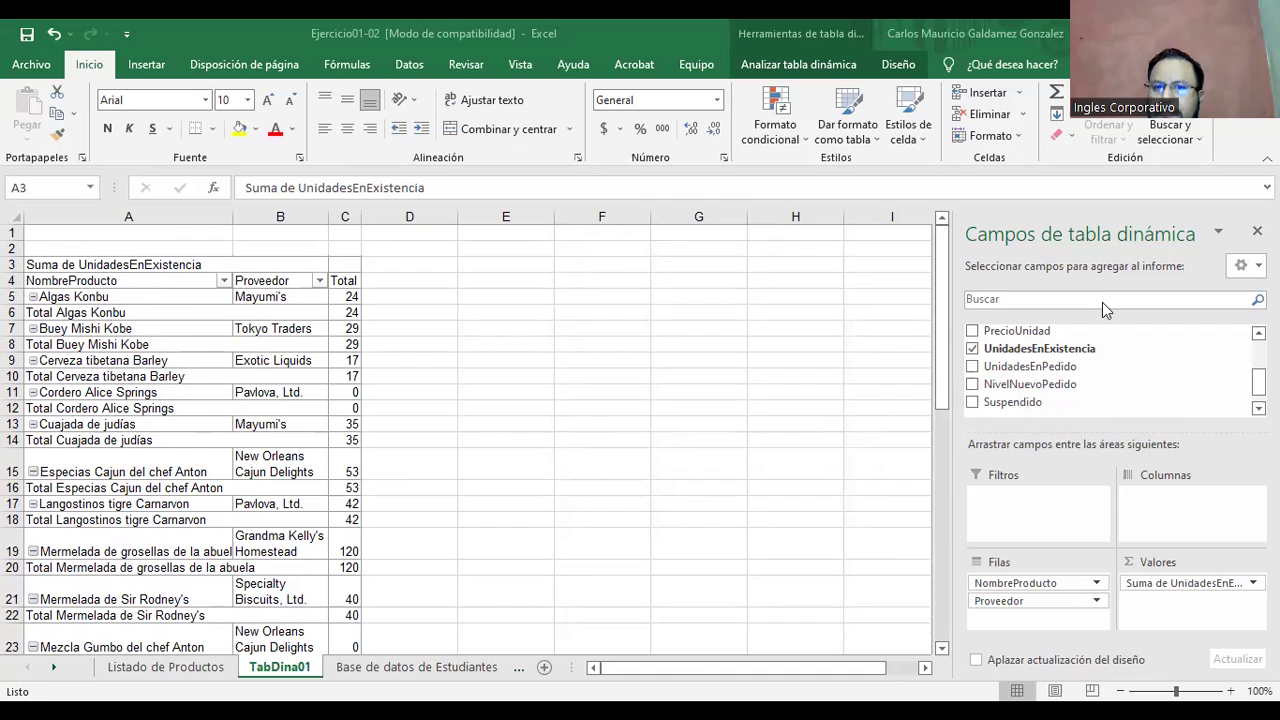
Place Proveedor above NombreProducto in the row fields and widen column A so the supplier names fit on one line.
left_click(113, 287)
left_click(136, 300)
left_click_drag(1002, 603, 1008, 584)
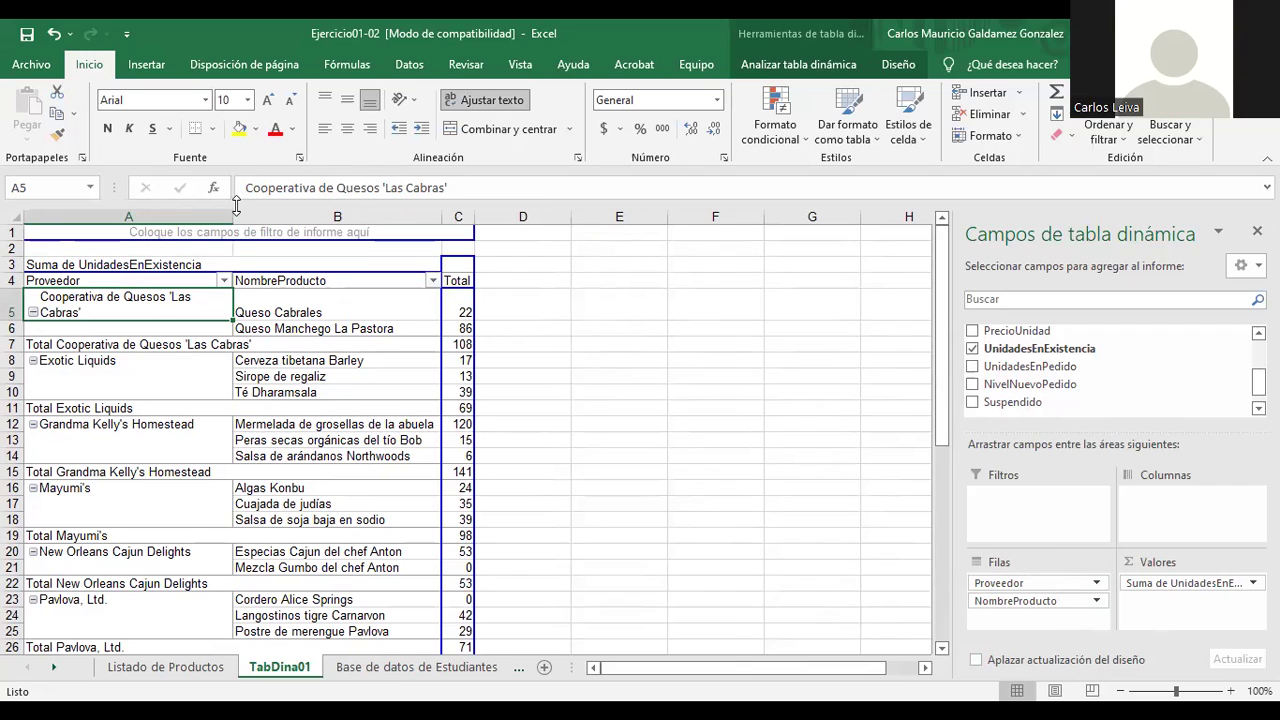
left_click_drag(236, 216, 303, 218)
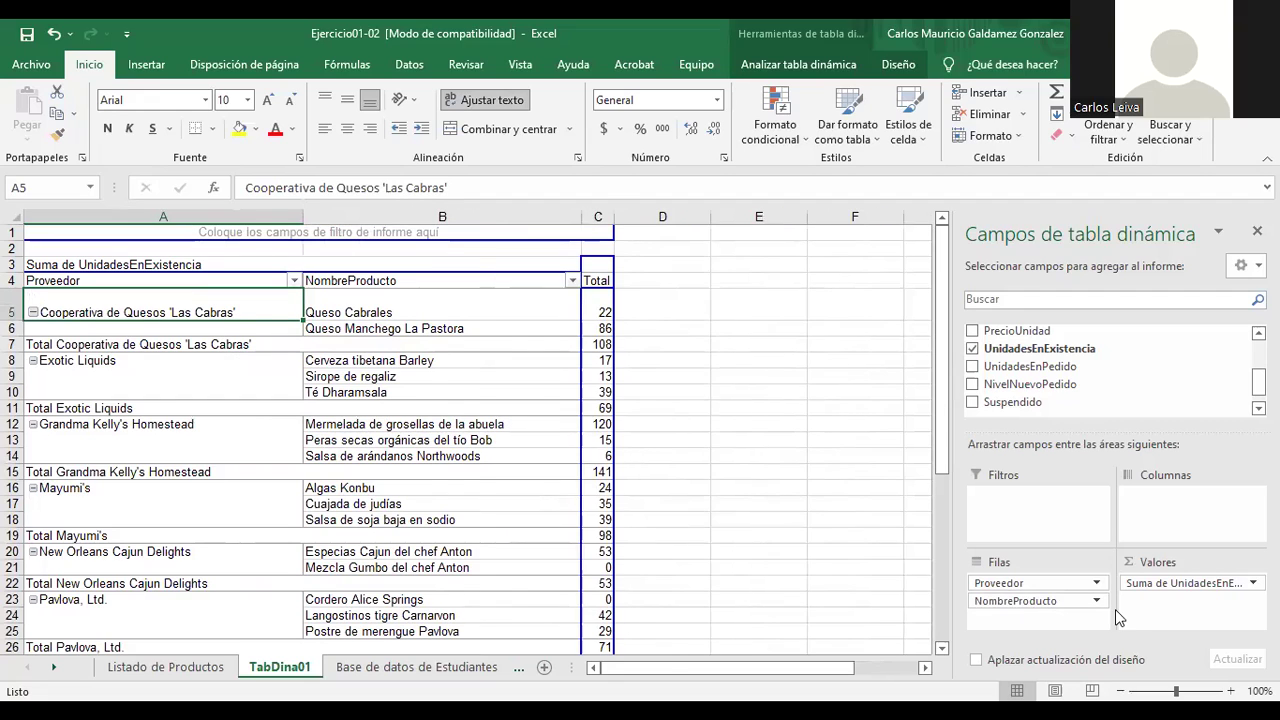
left_click(1192, 583)
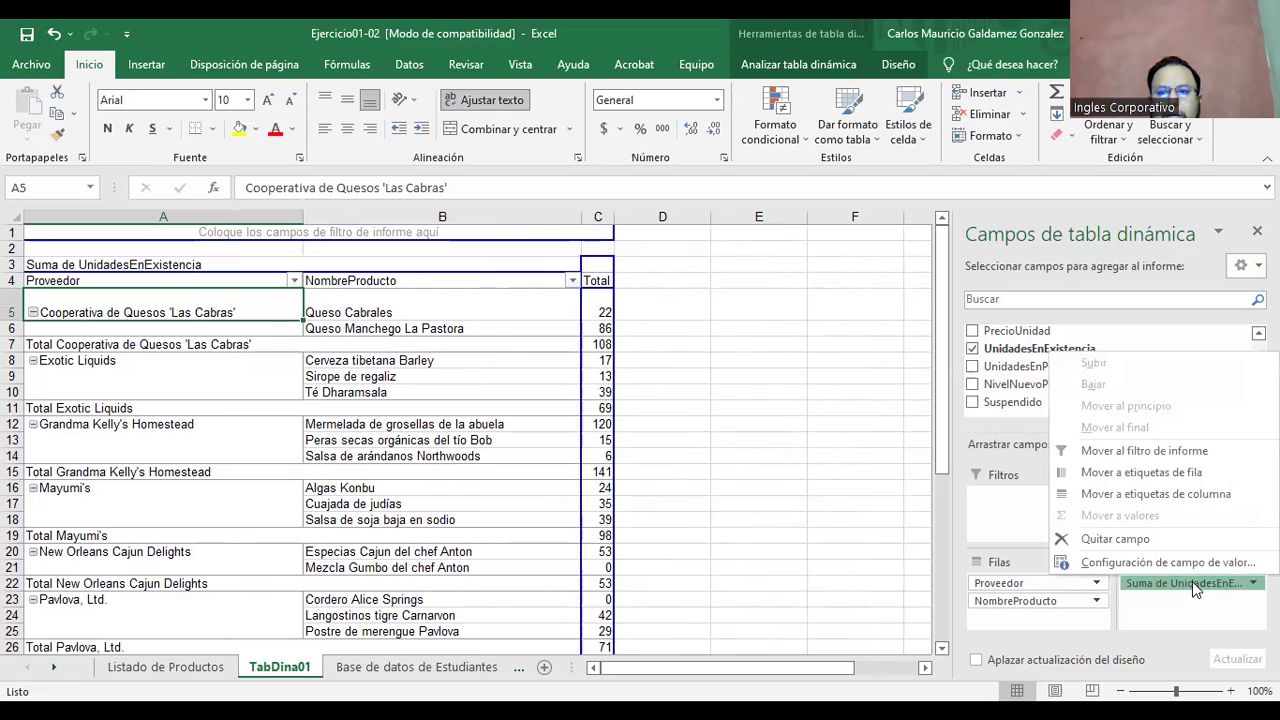
left_click(1194, 606)
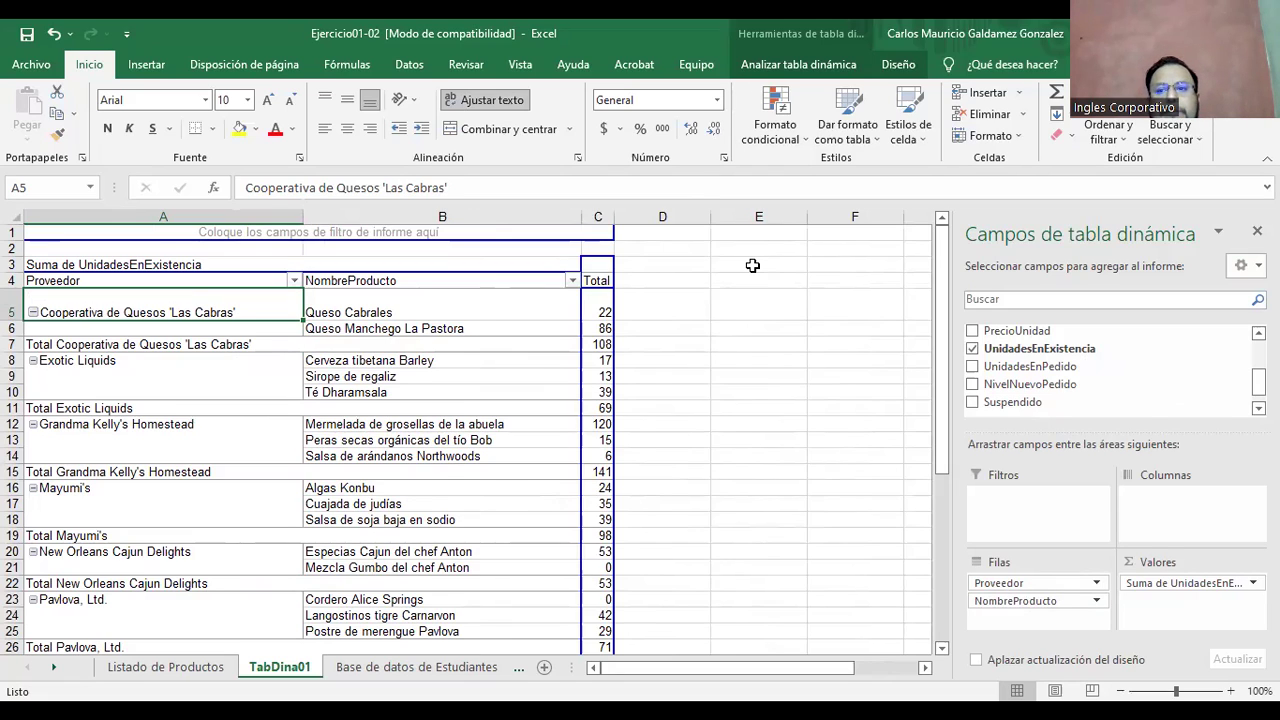
left_click_drag(1040, 348, 848, 367)
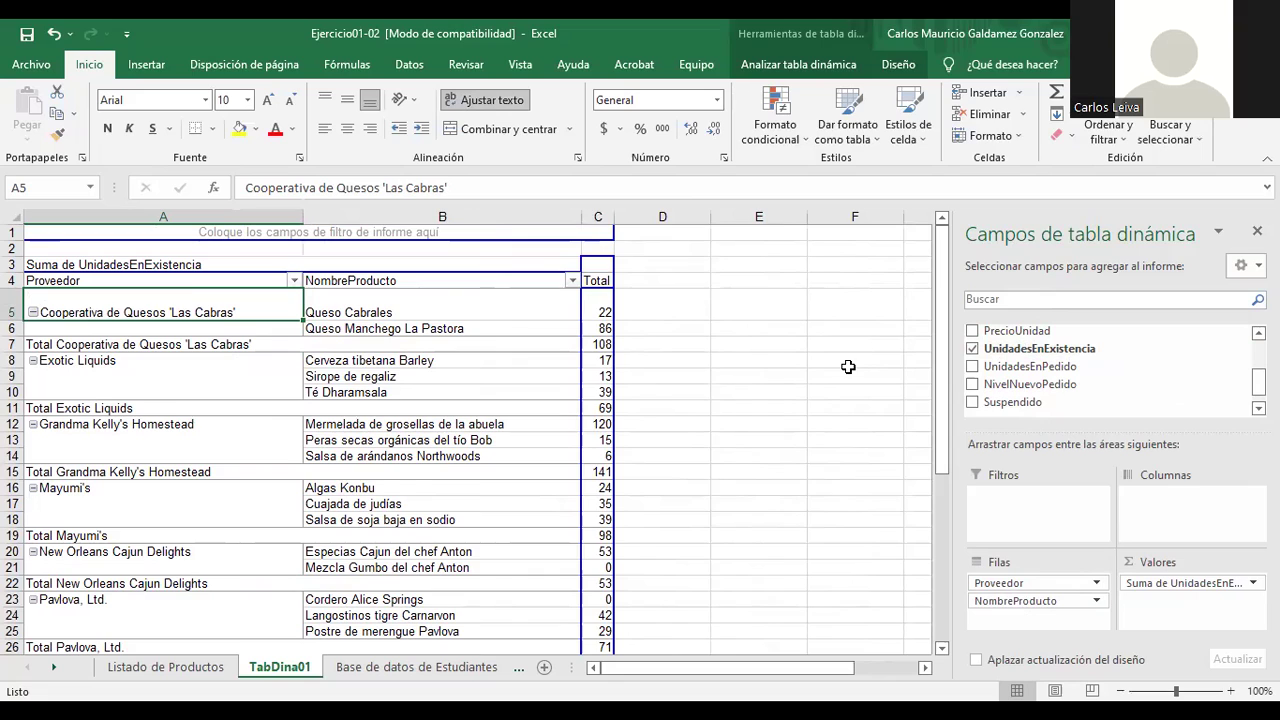
left_click(642, 305)
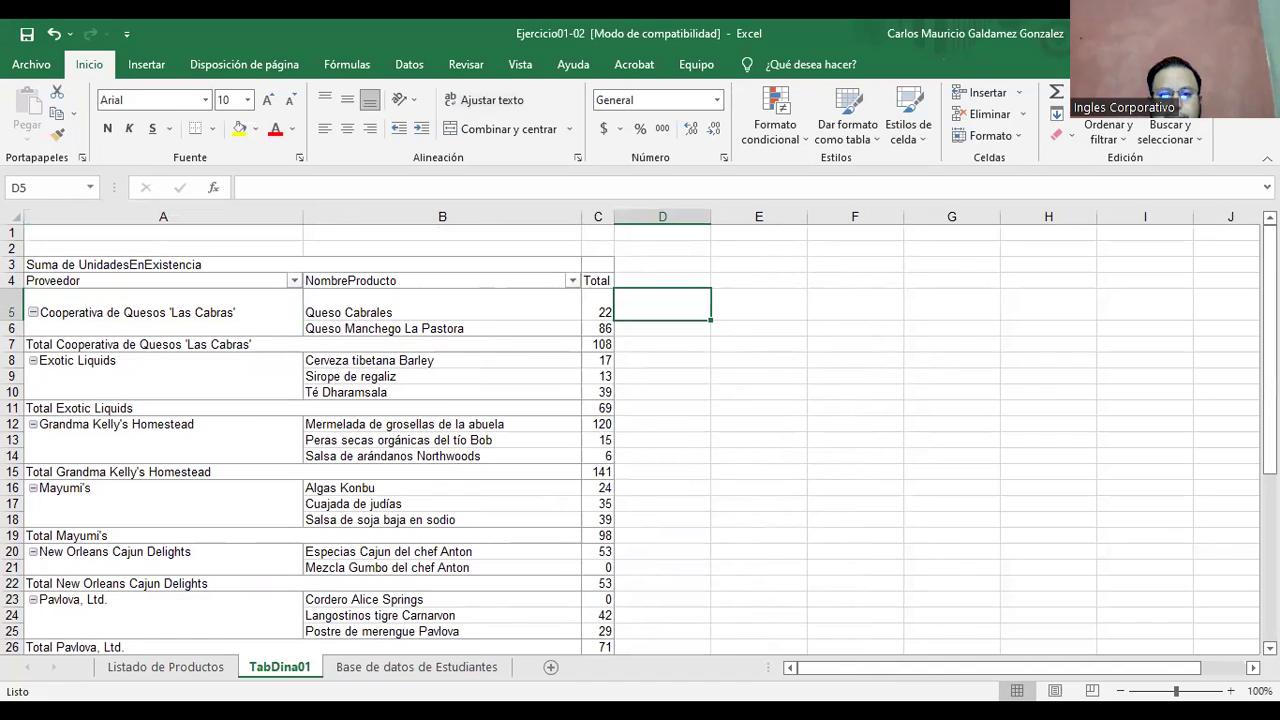
left_click(786, 346)
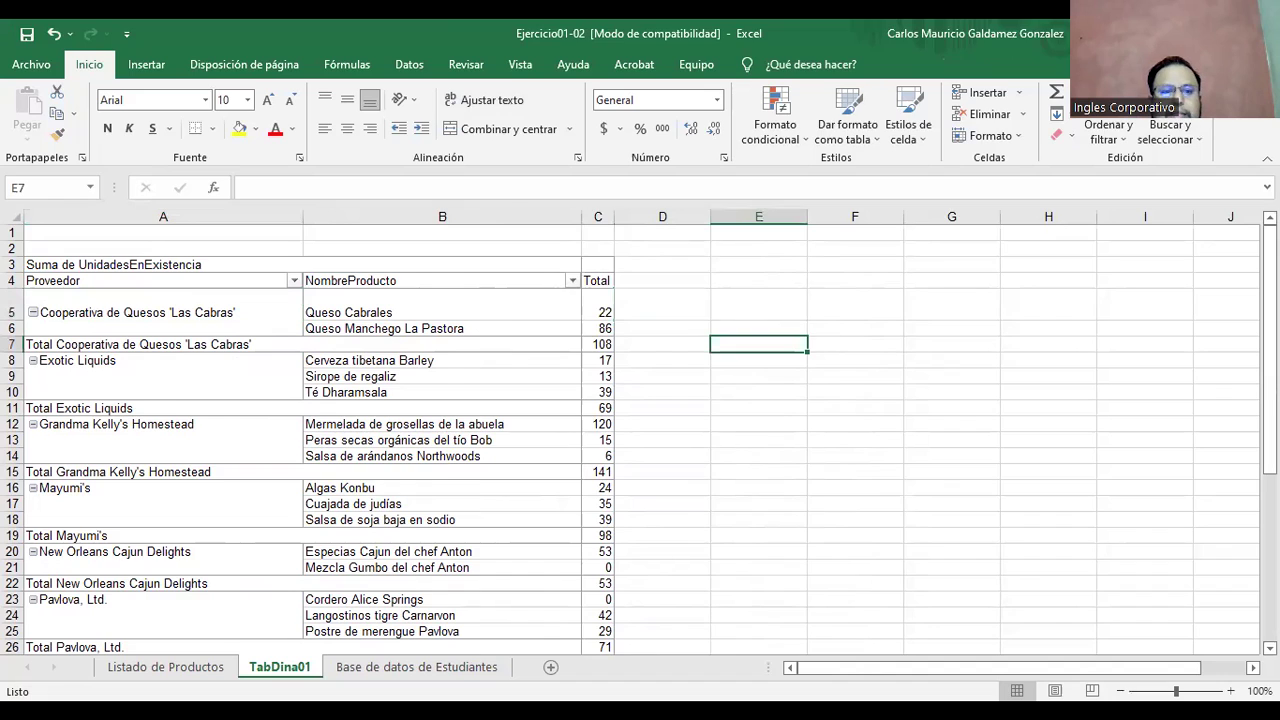
key("alt+Tab")
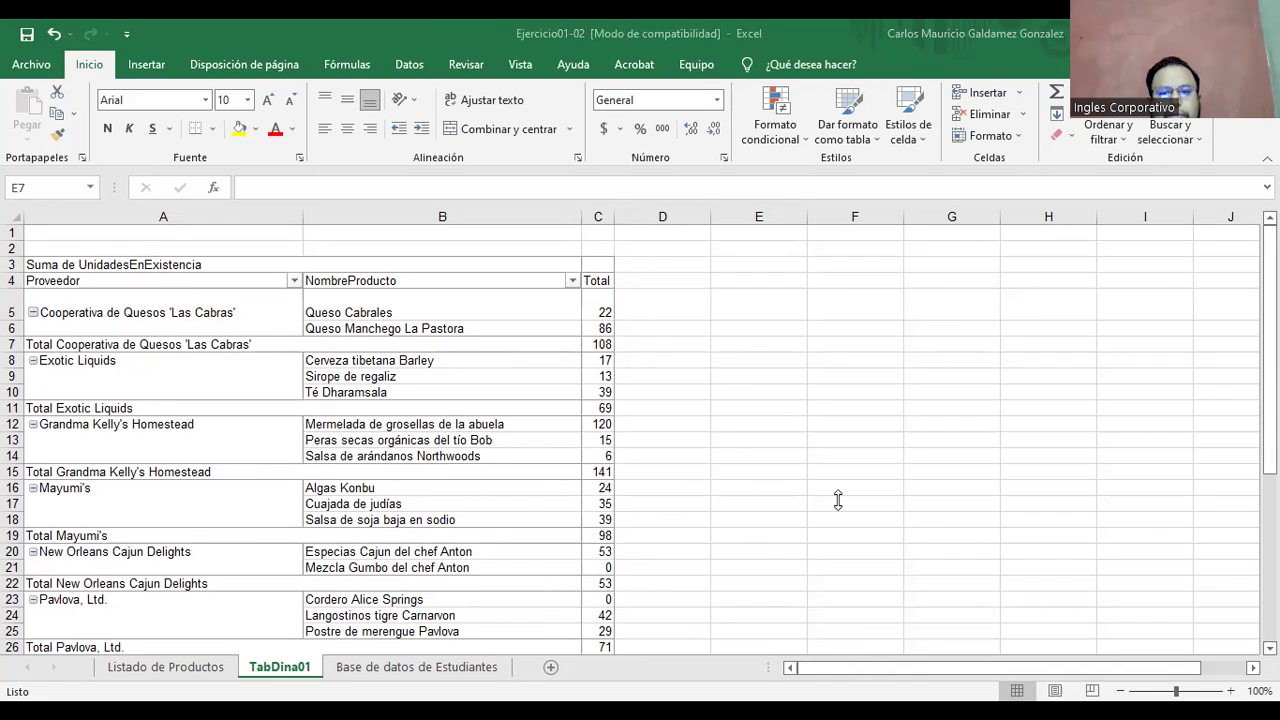
Request recommended PivotTables for the product table on Listado de Productos, starting from supplier cell C13.
left_click(195, 672)
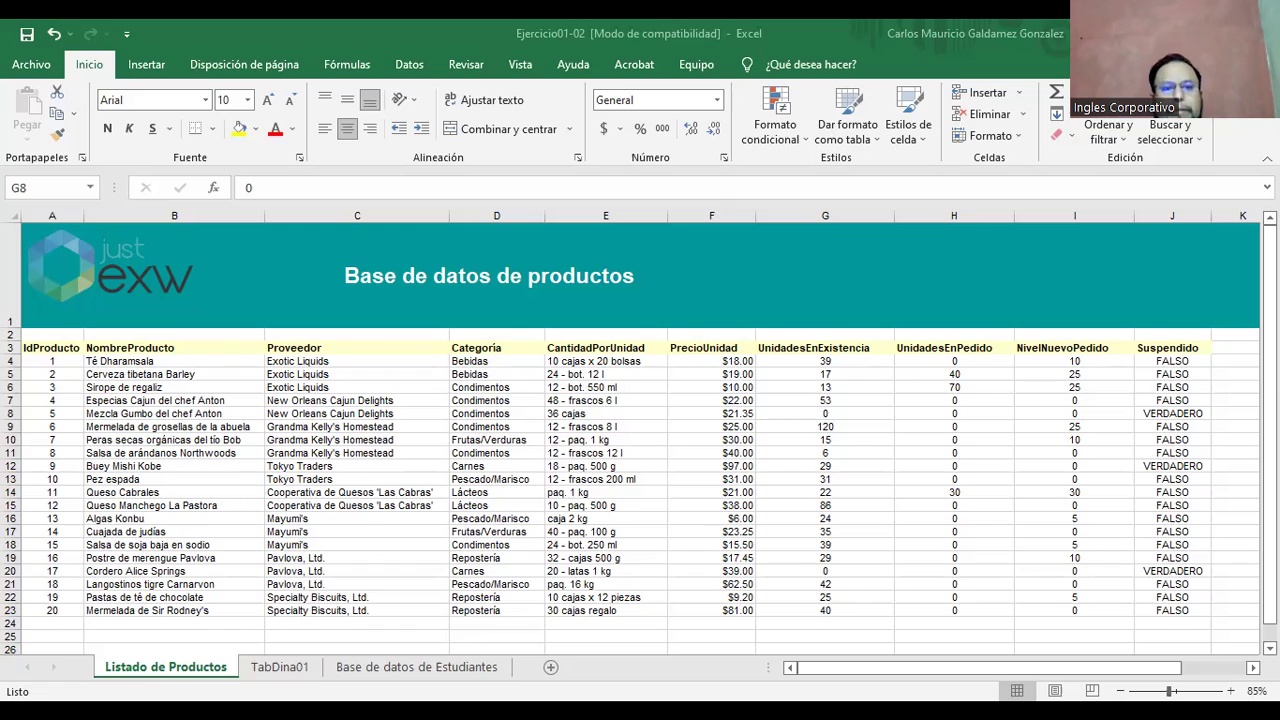
left_click(354, 440)
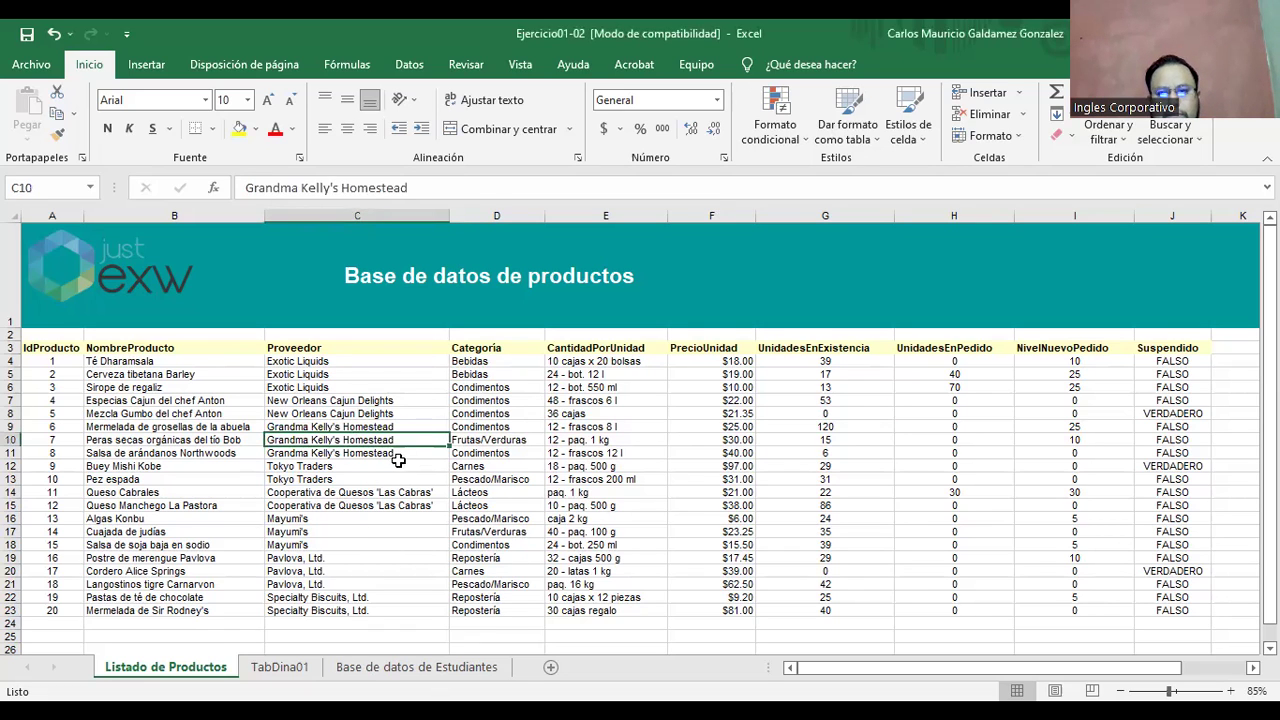
left_click_drag(55, 347, 1200, 597)
left_click(376, 586)
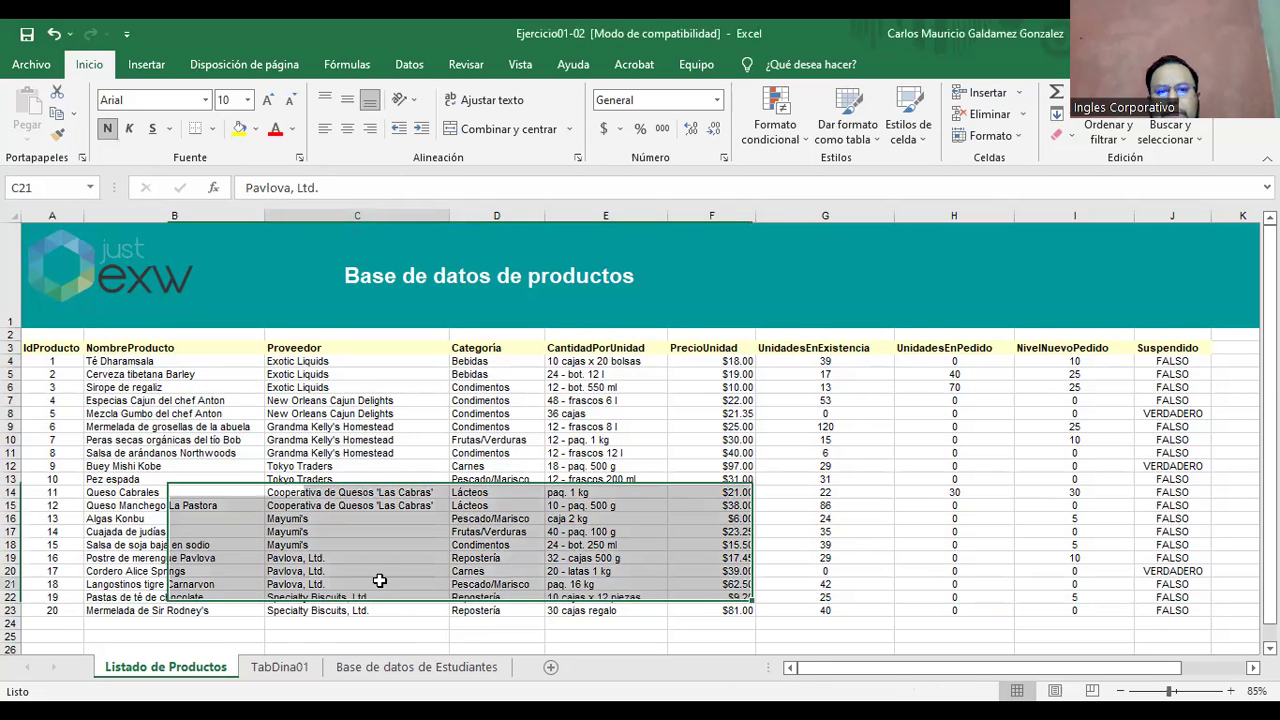
left_click(344, 477)
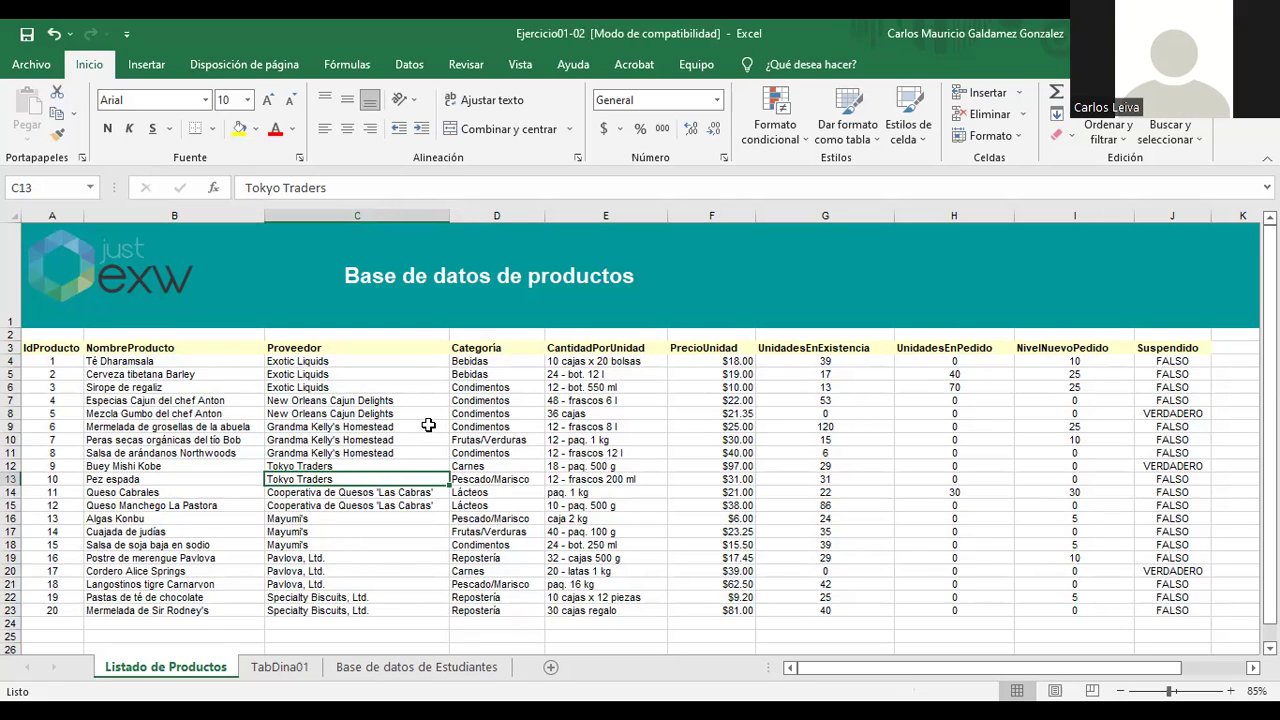
scroll(224, 112, "down", 1)
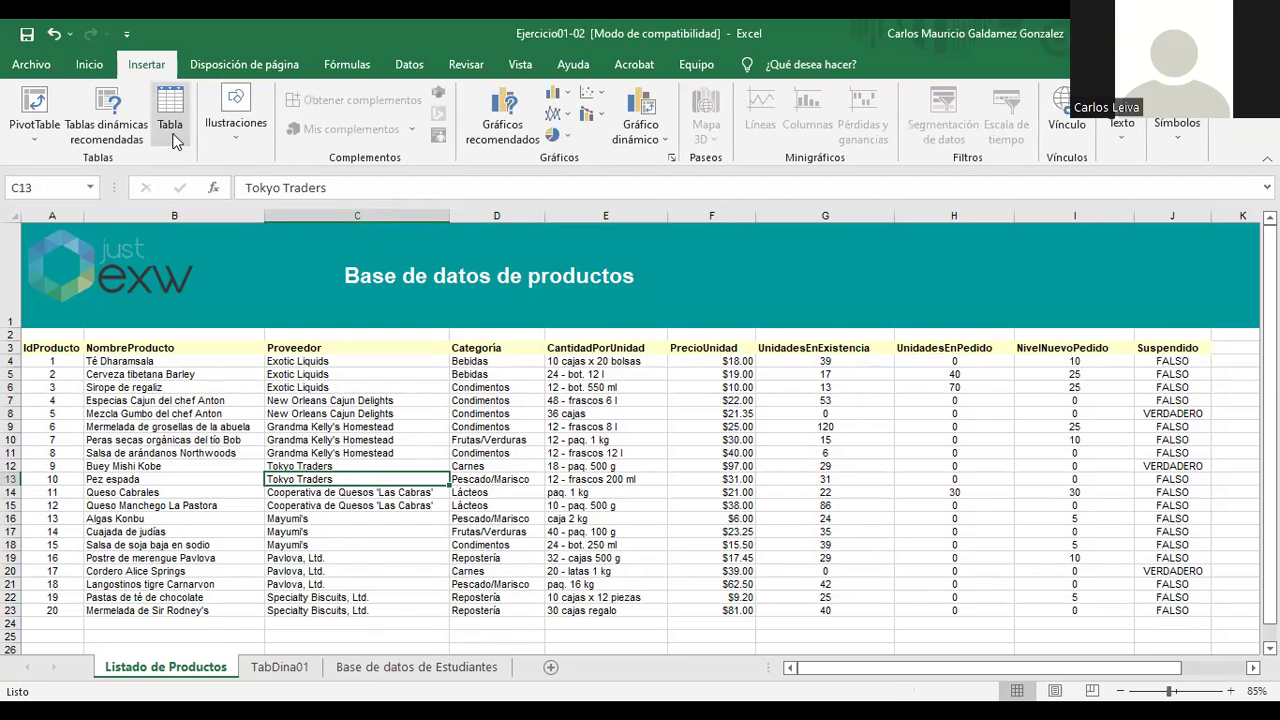
left_click(113, 148)
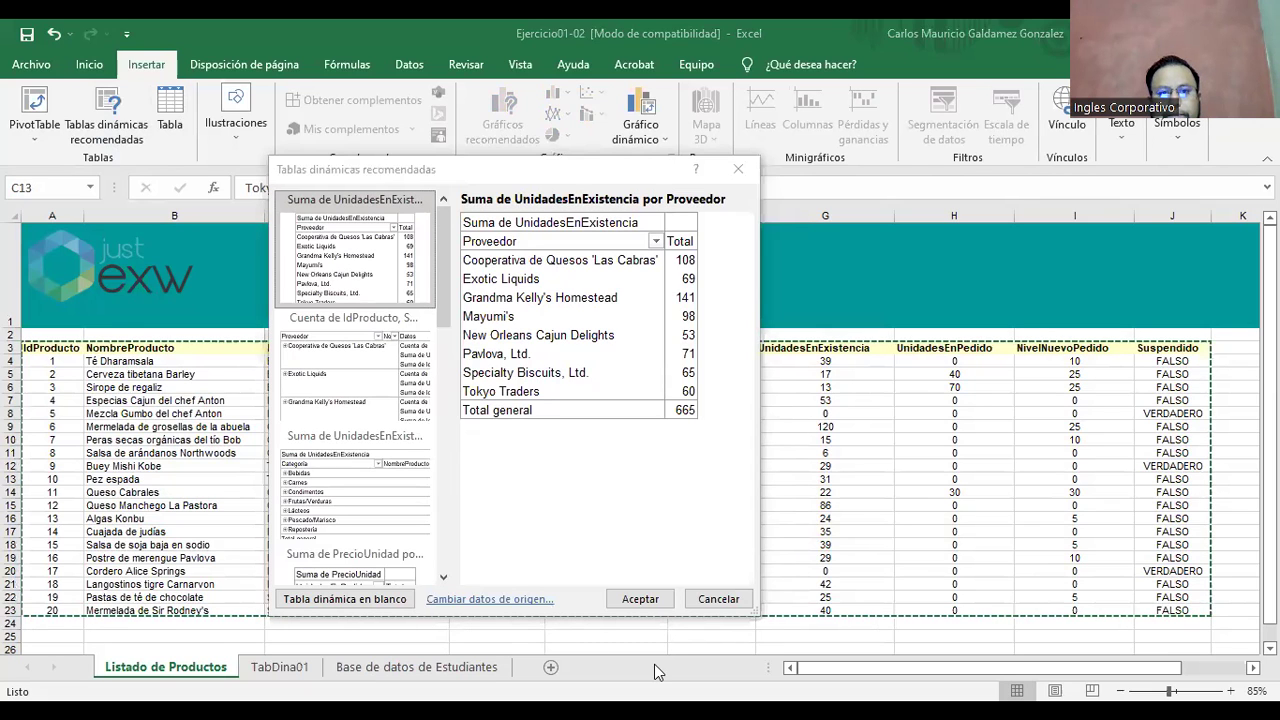
Preview the recommended PivotTable layouts by supplier, category, price and reorder level, and create a blank PivotTable instead.
left_click_drag(463, 169, 748, 157)
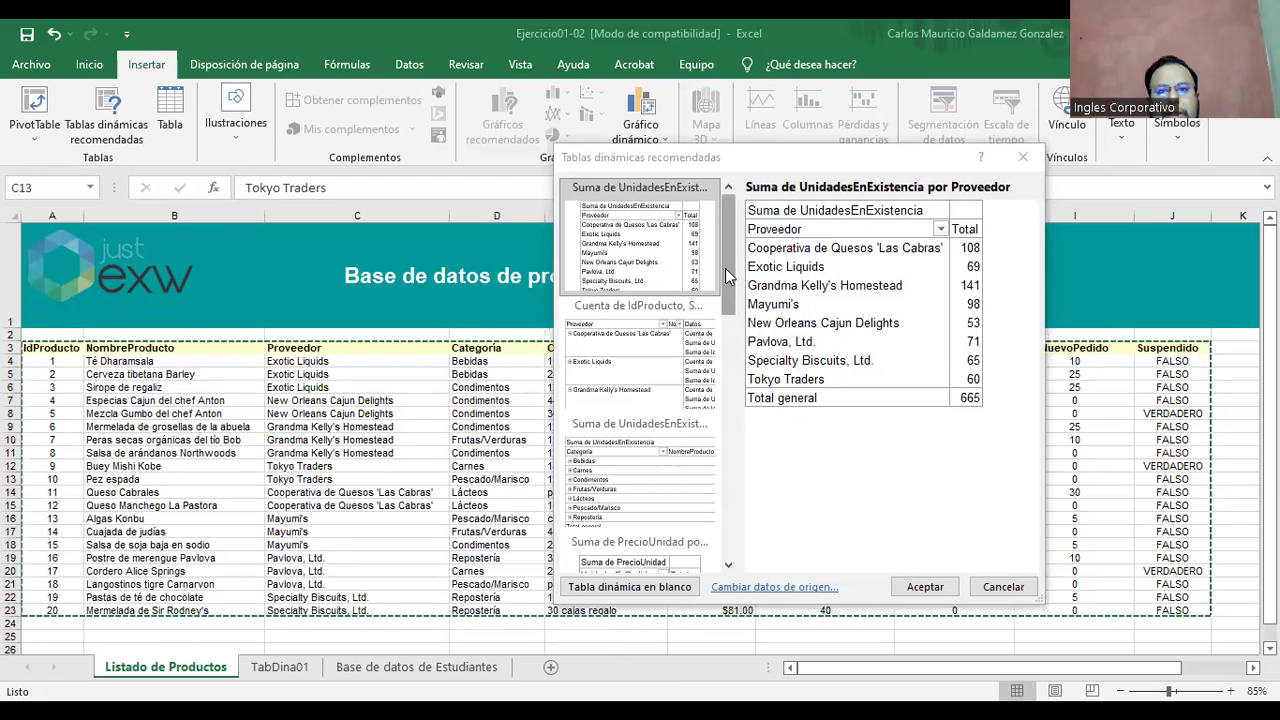
left_click_drag(725, 268, 757, 557)
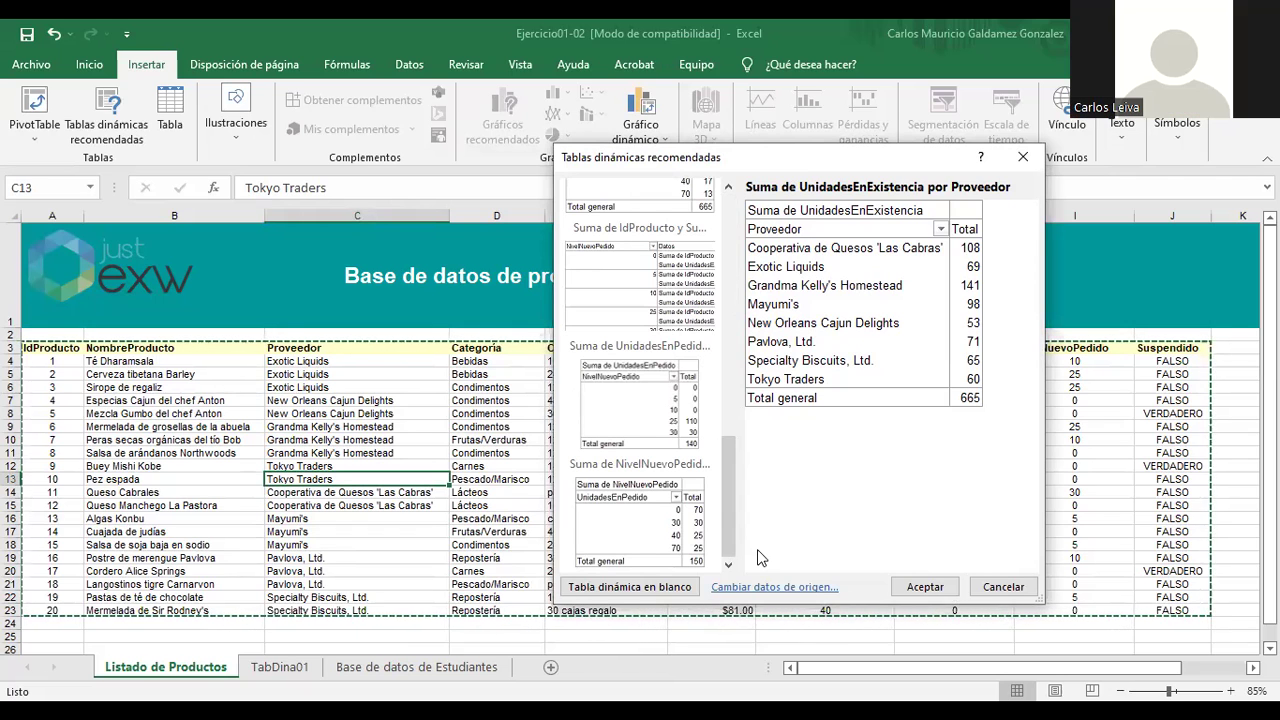
left_click_drag(731, 527, 726, 290)
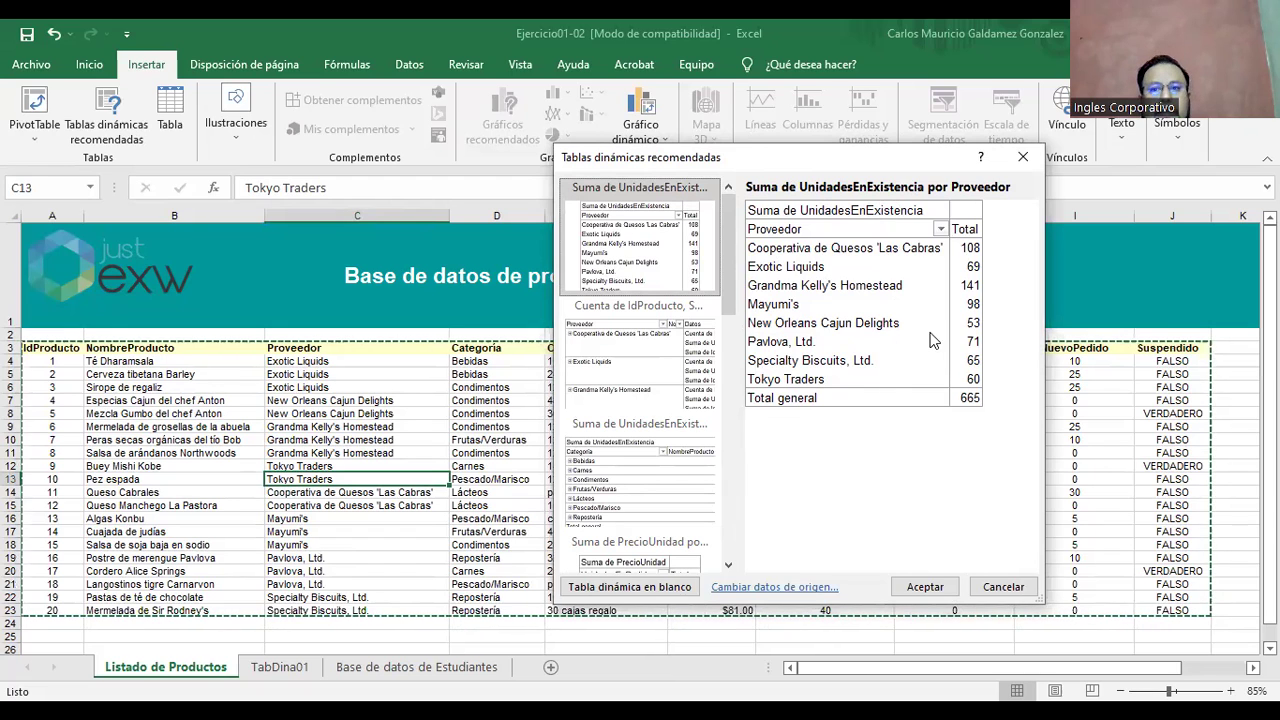
left_click(688, 378)
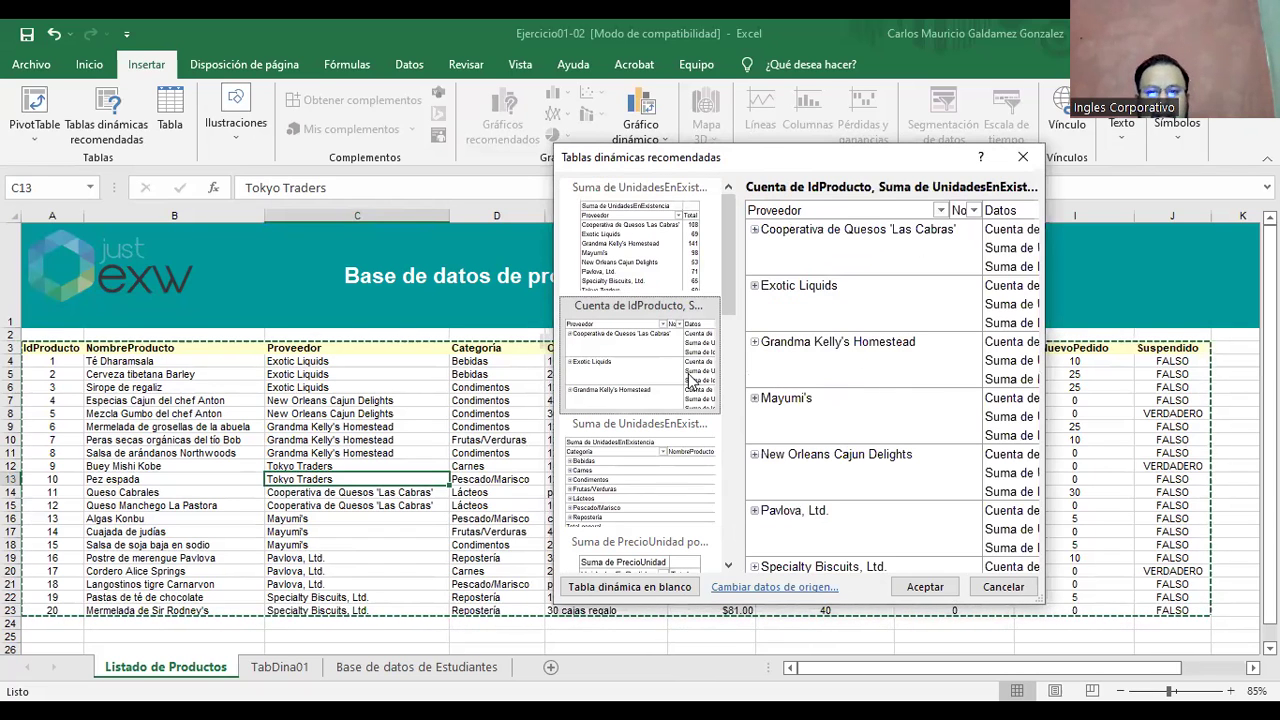
left_click(646, 492)
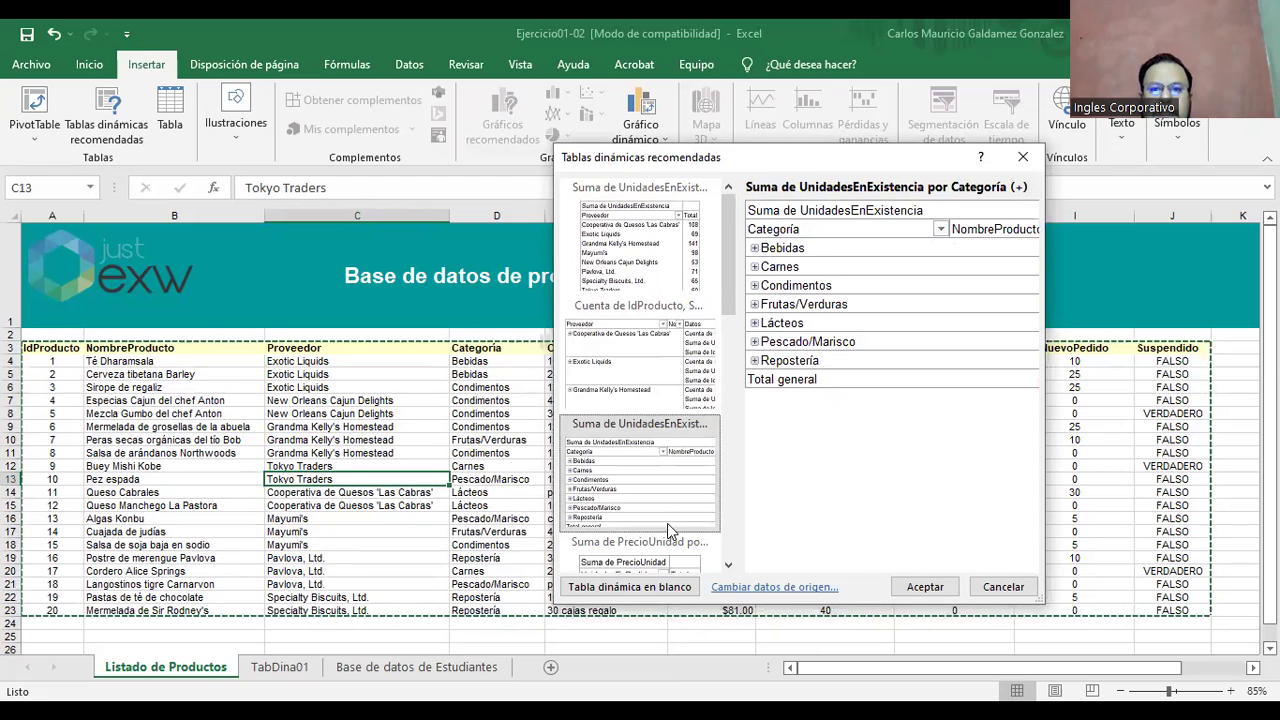
left_click(651, 555)
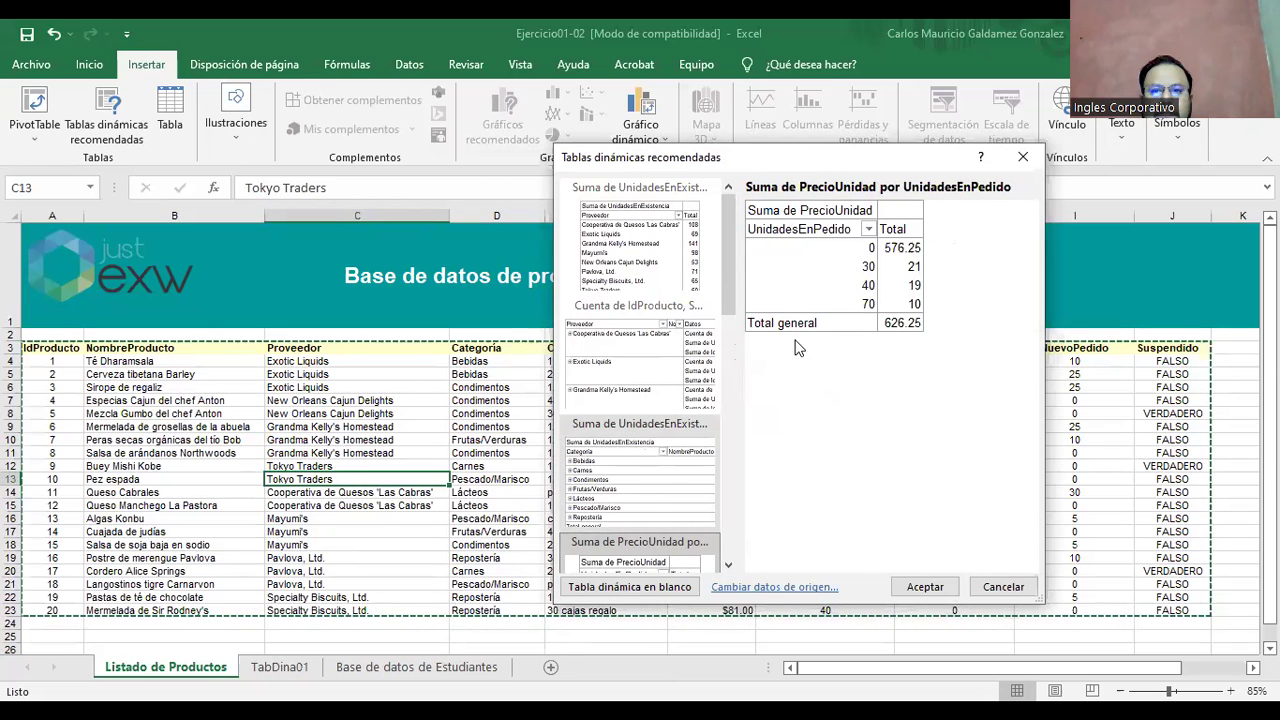
key("Down")
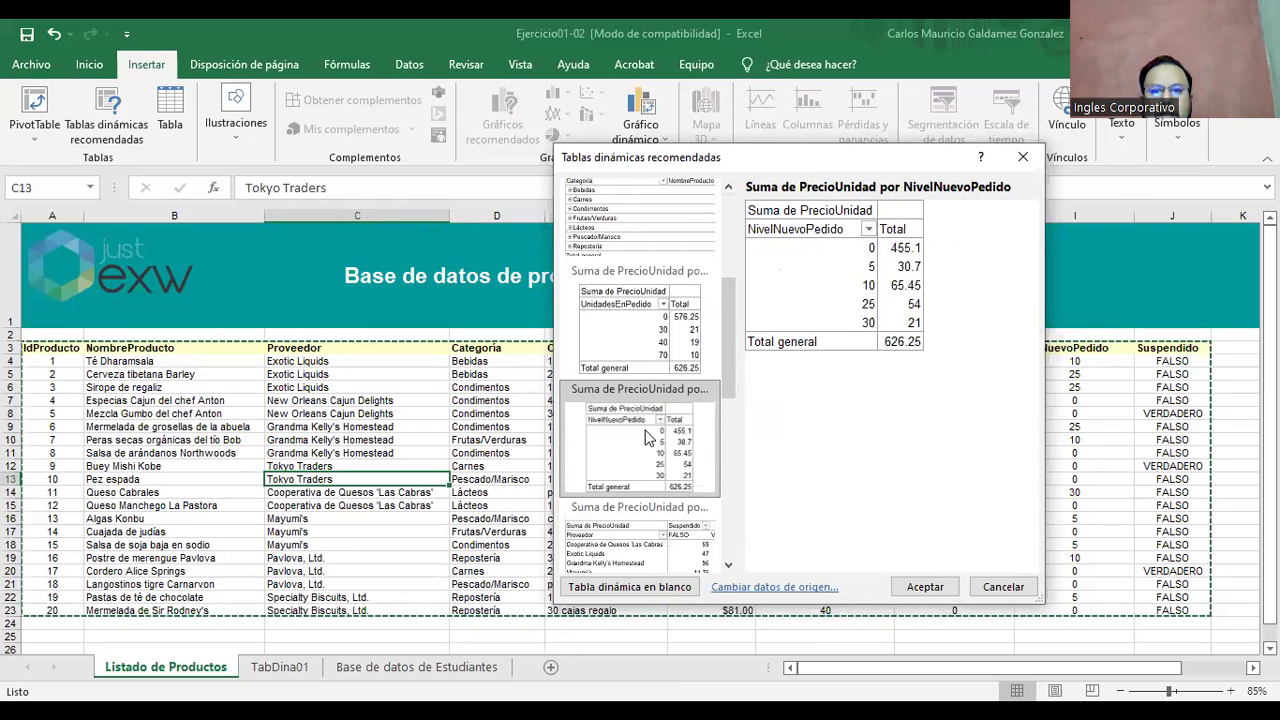
scroll(650, 437, "down", 3)
left_click(650, 400)
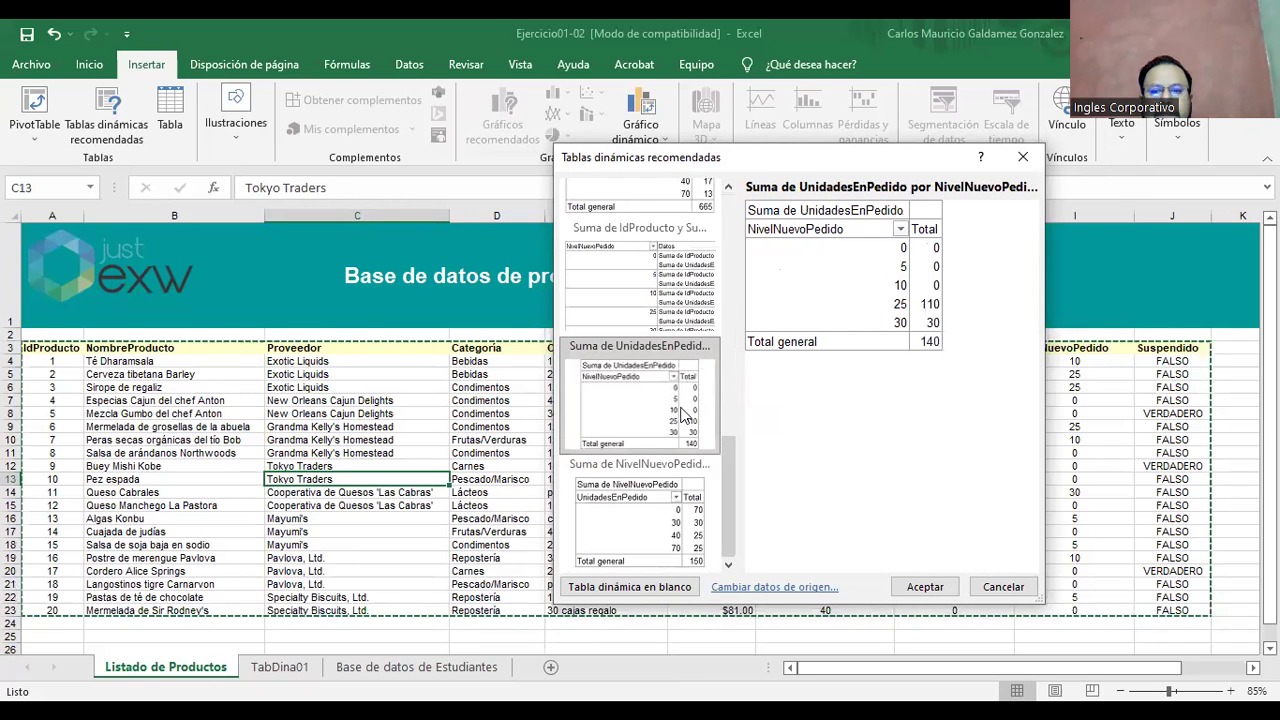
left_click(614, 592)
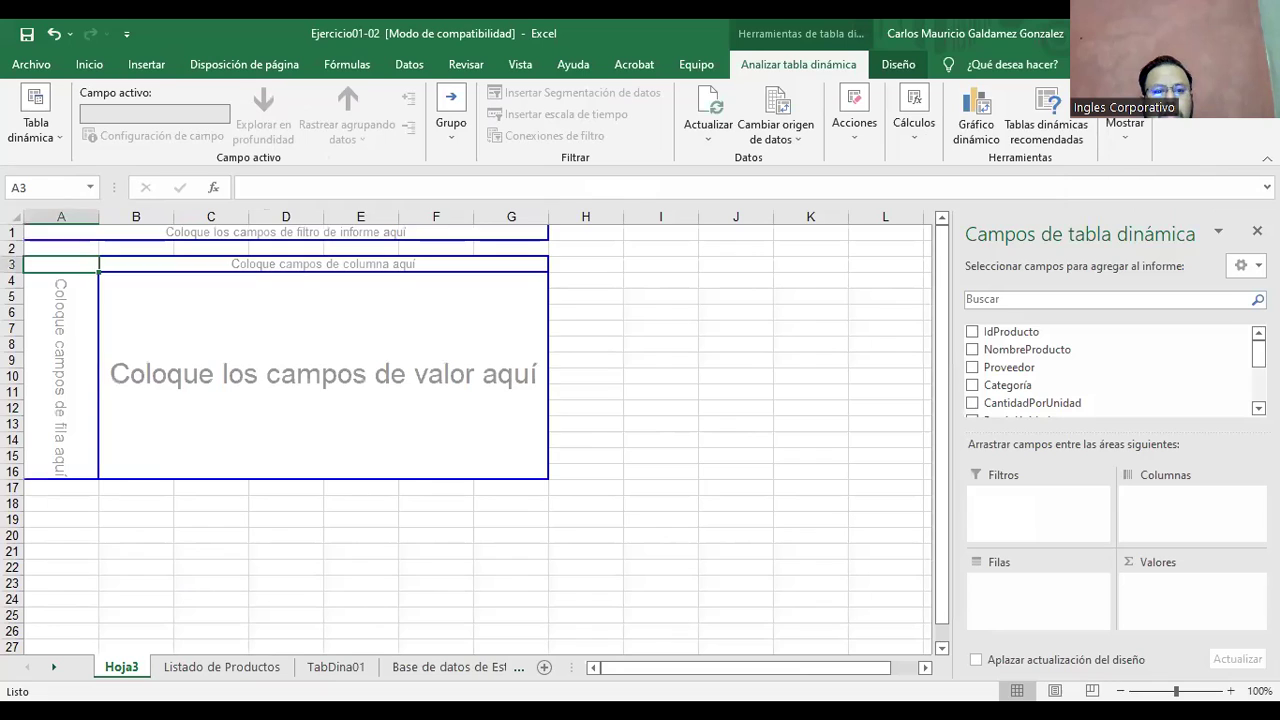
Rename the new PivotTable sheet to TabDina02 and move it directly after TabDina01.
left_click(79, 410)
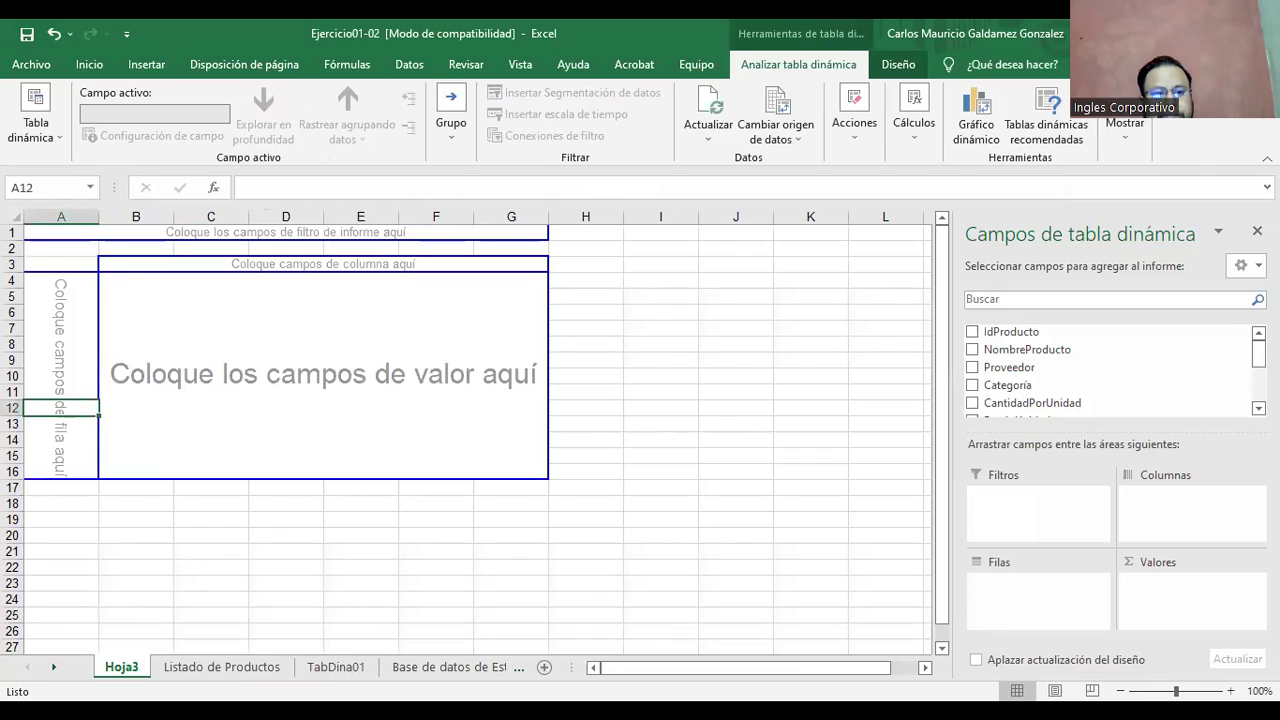
double_click(121, 667)
type("TabTabDina02")
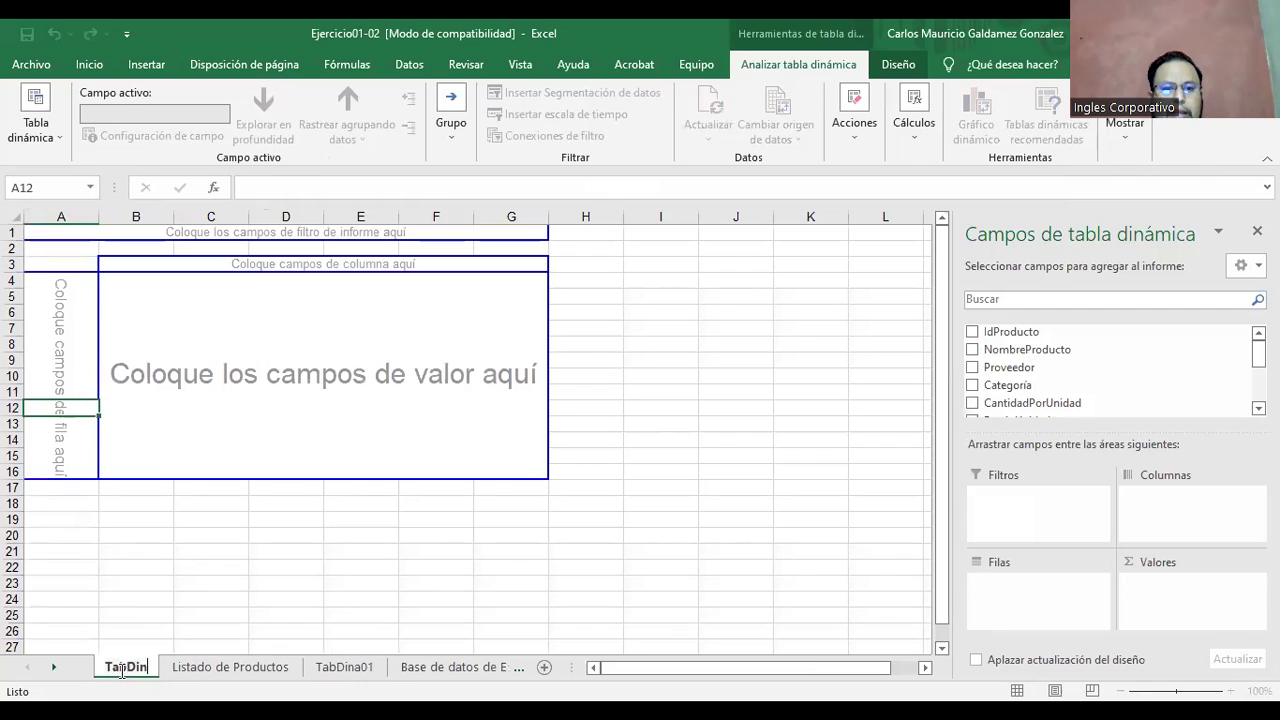
key("Return")
left_click_drag(121, 675, 409, 660)
Check the source columns on Listado de Productos and add the Suspendido field to the rows of the TabDina02 PivotTable.
left_click(195, 667)
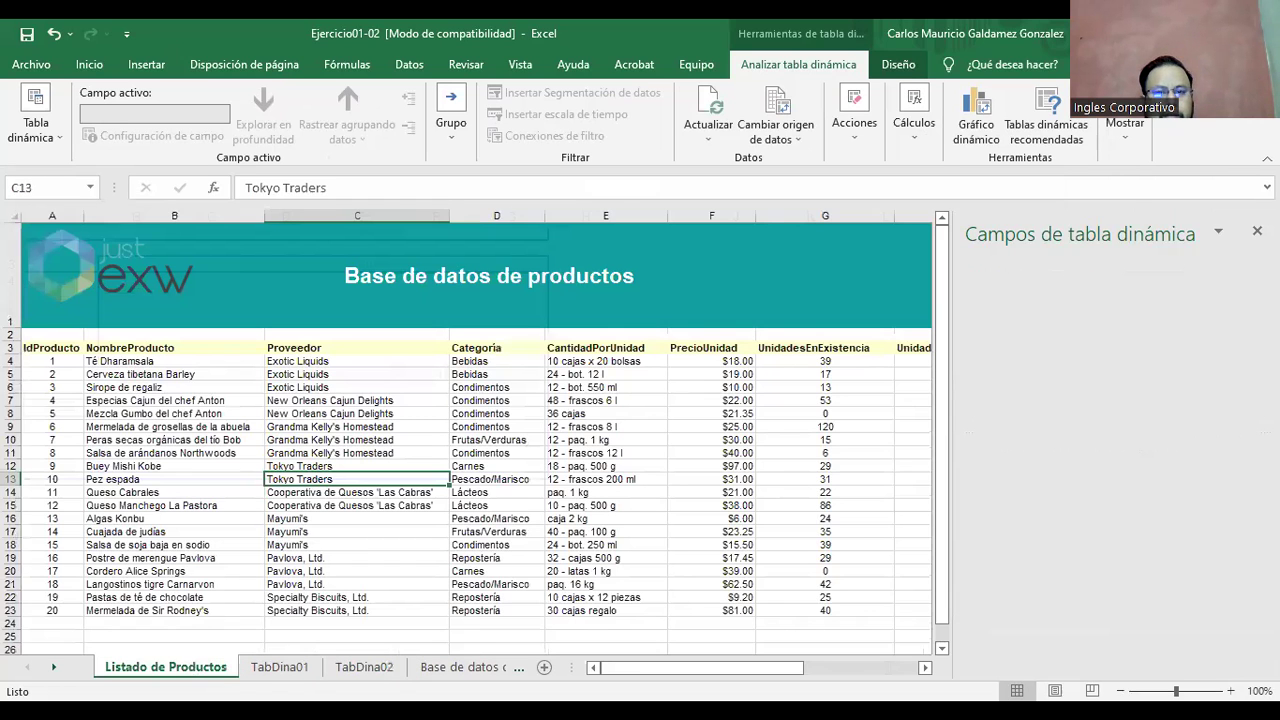
left_click(371, 676)
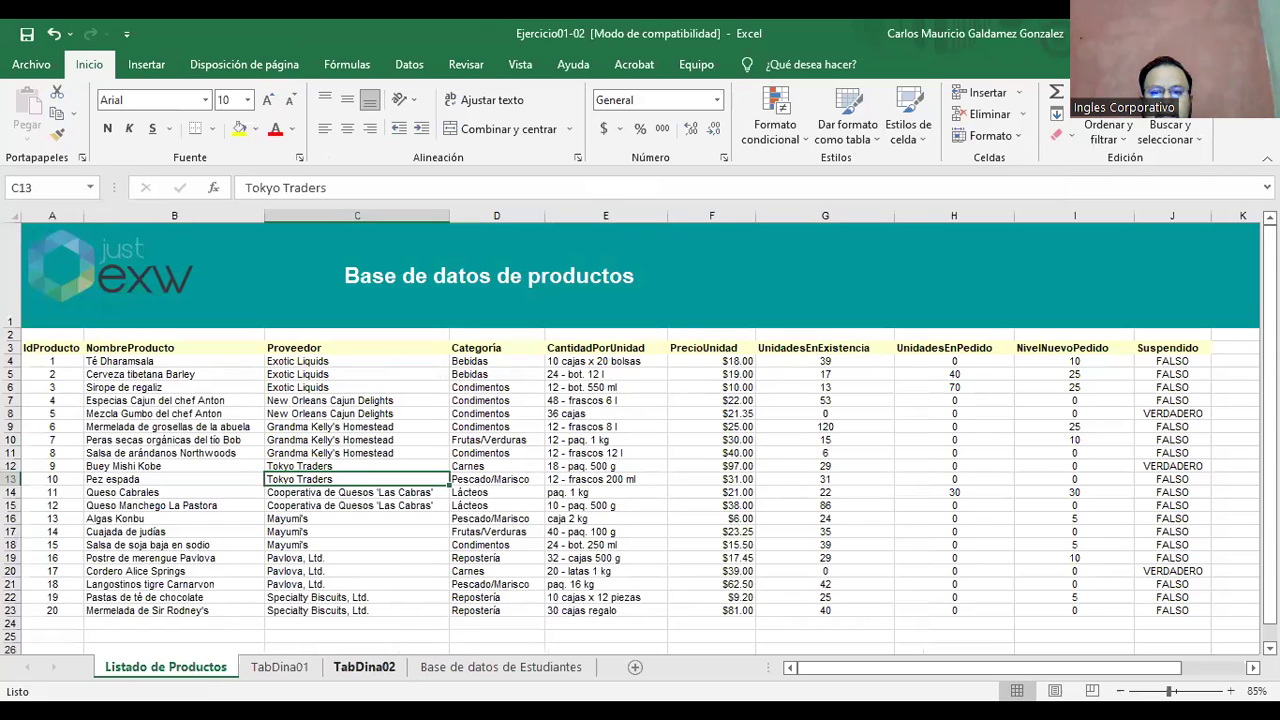
left_click(364, 672)
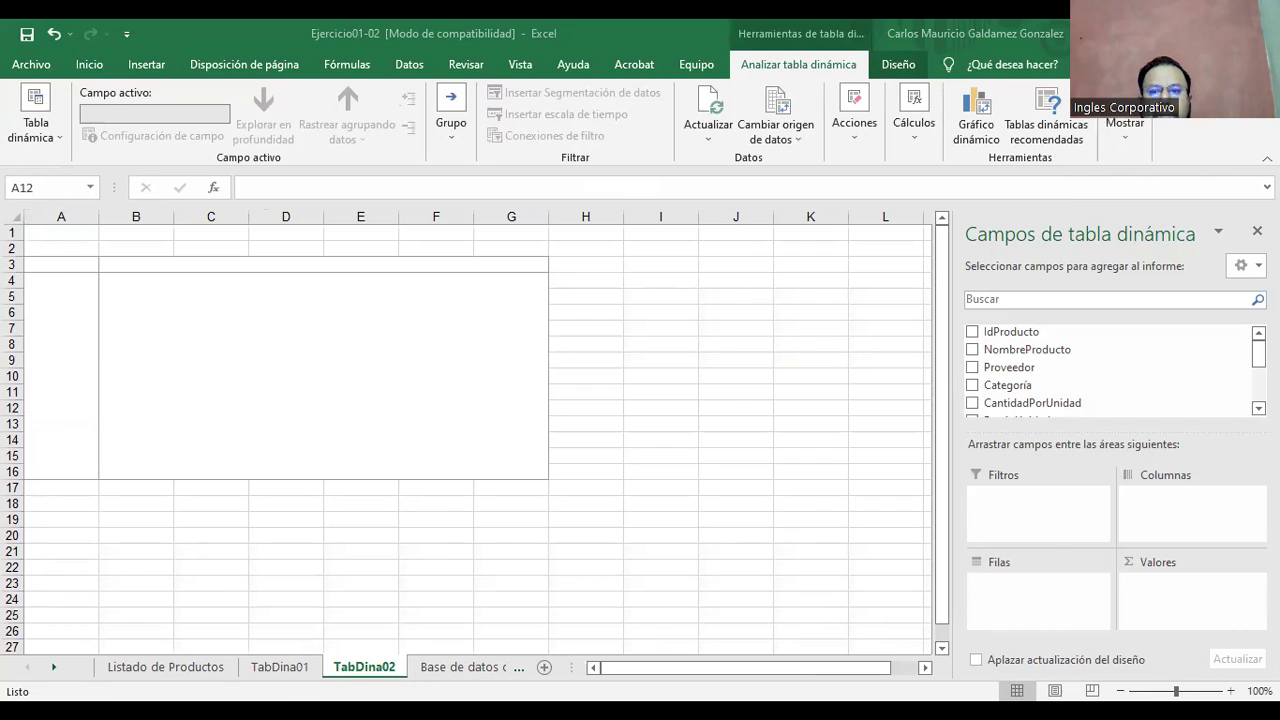
scroll(1100, 370, "down", 3)
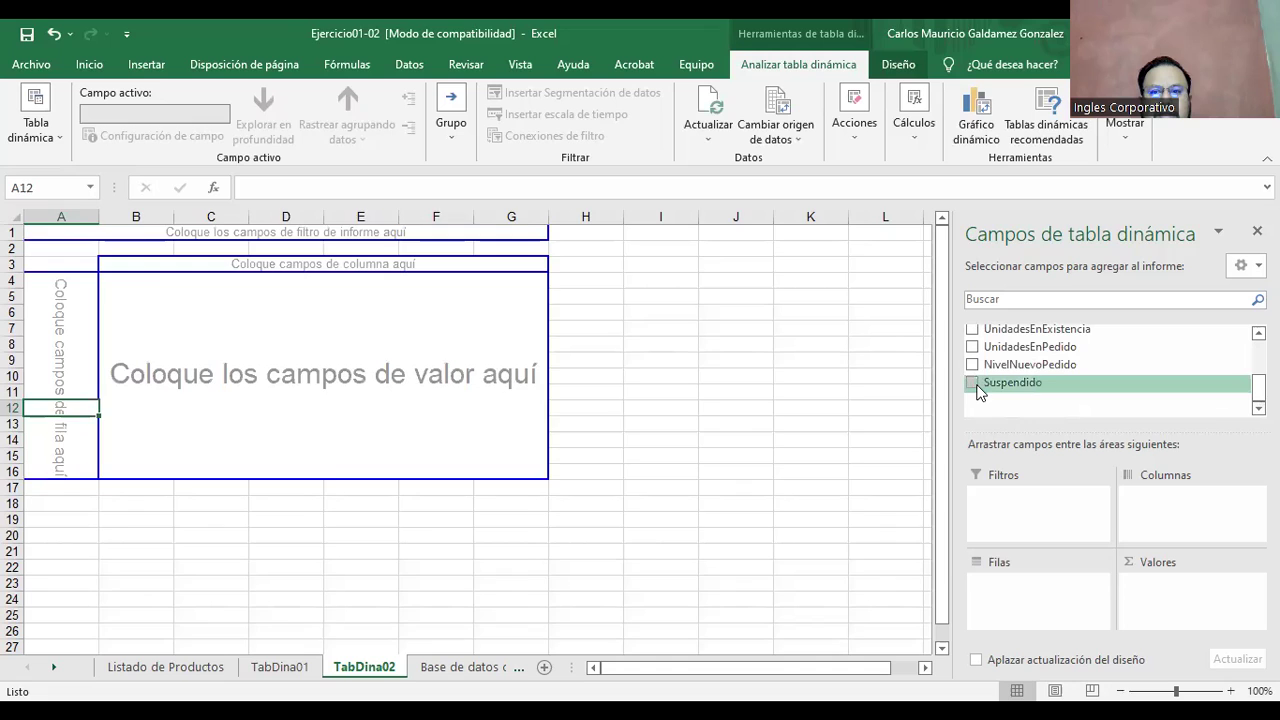
left_click(973, 385)
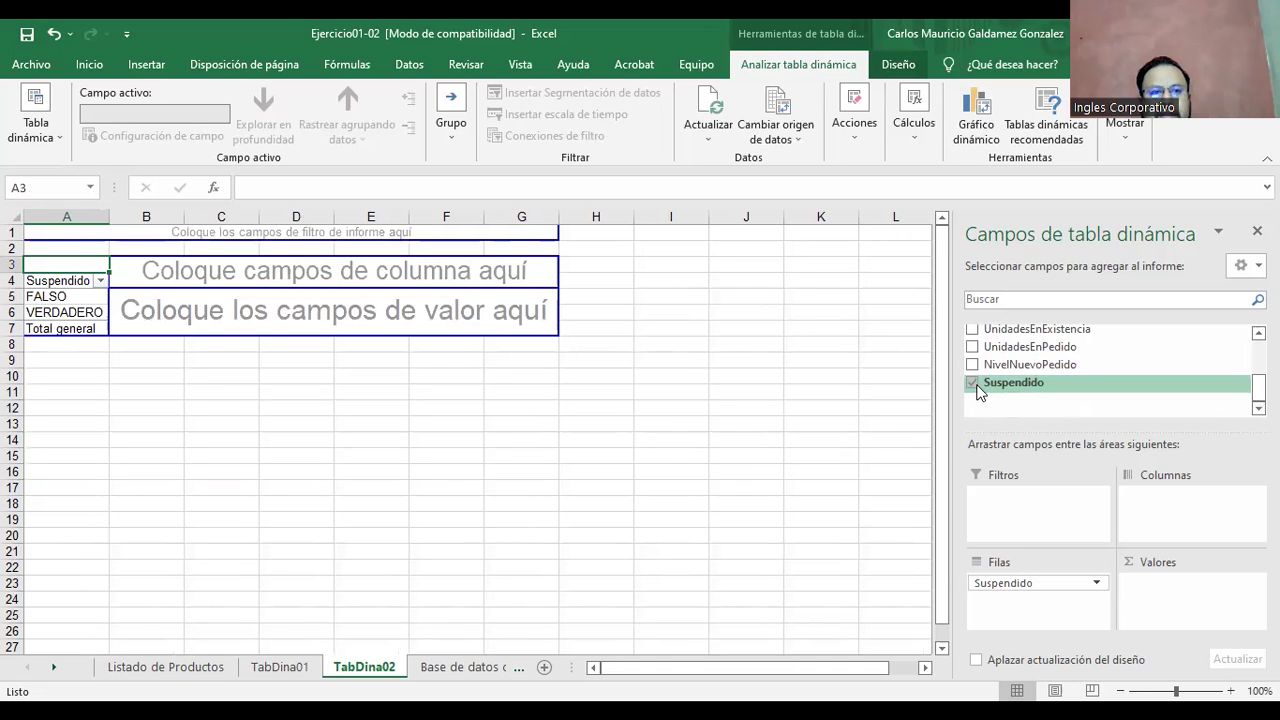
Remove Suspendido from the rows of the TabDina02 PivotTable and add NombreProducto and Proveedor as row fields instead.
left_click_drag(996, 582, 1092, 415)
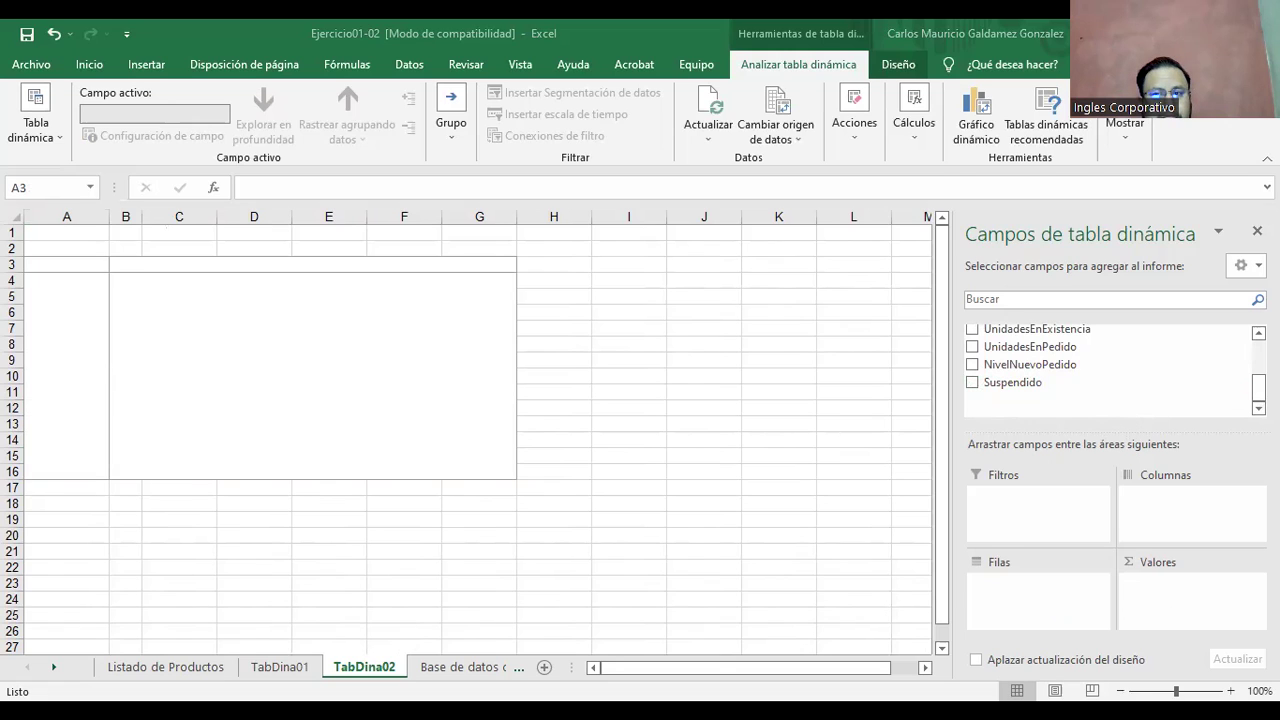
scroll(1110, 368, "up", 3)
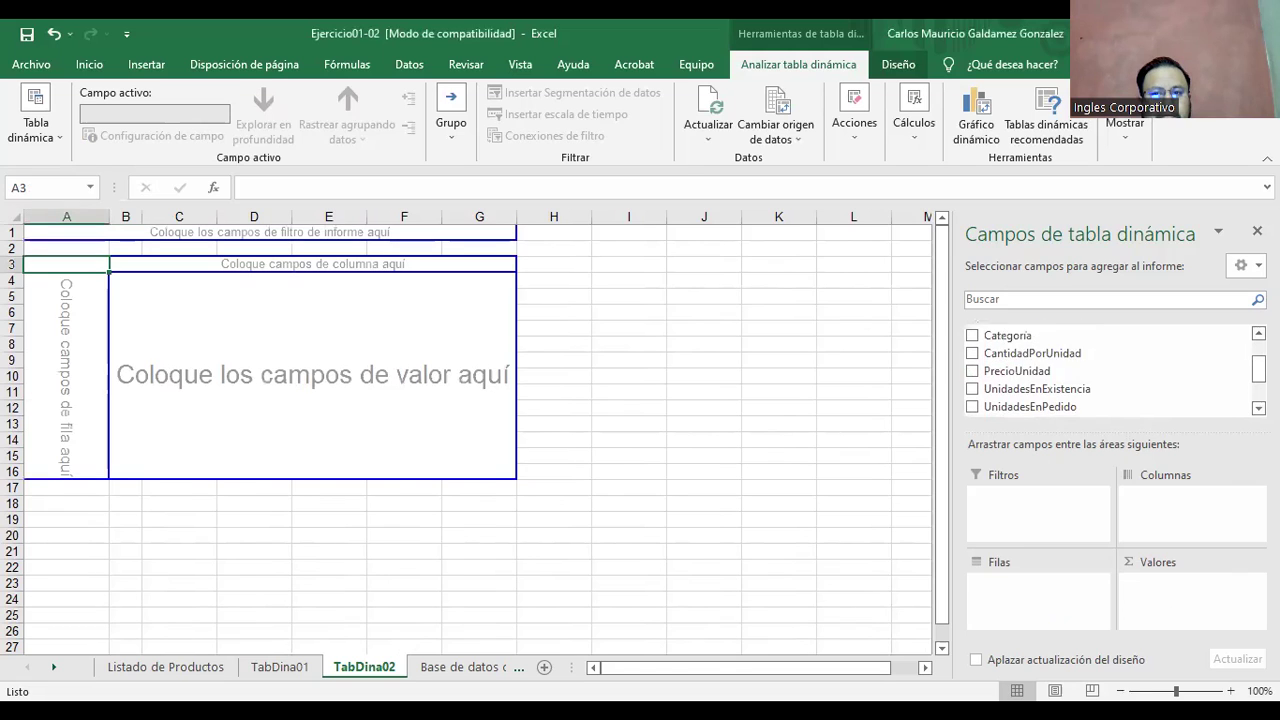
scroll(1100, 367, "up", 1)
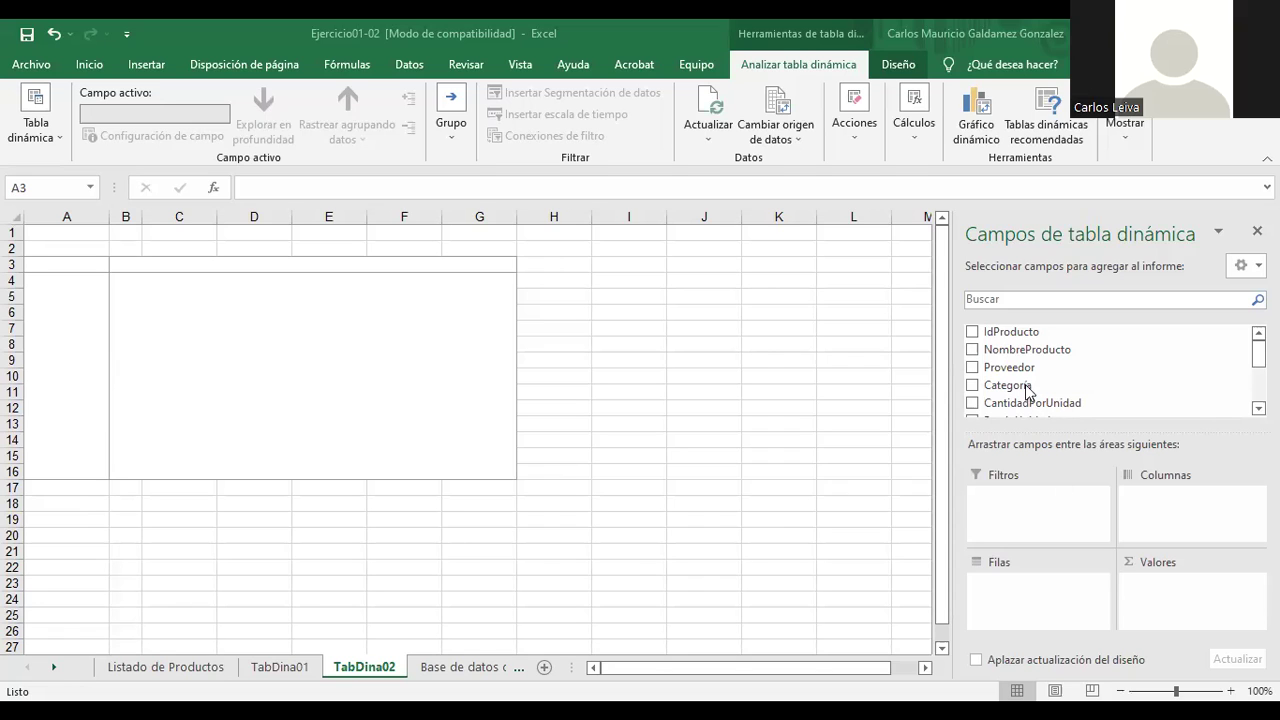
left_click(973, 351)
left_click(973, 368)
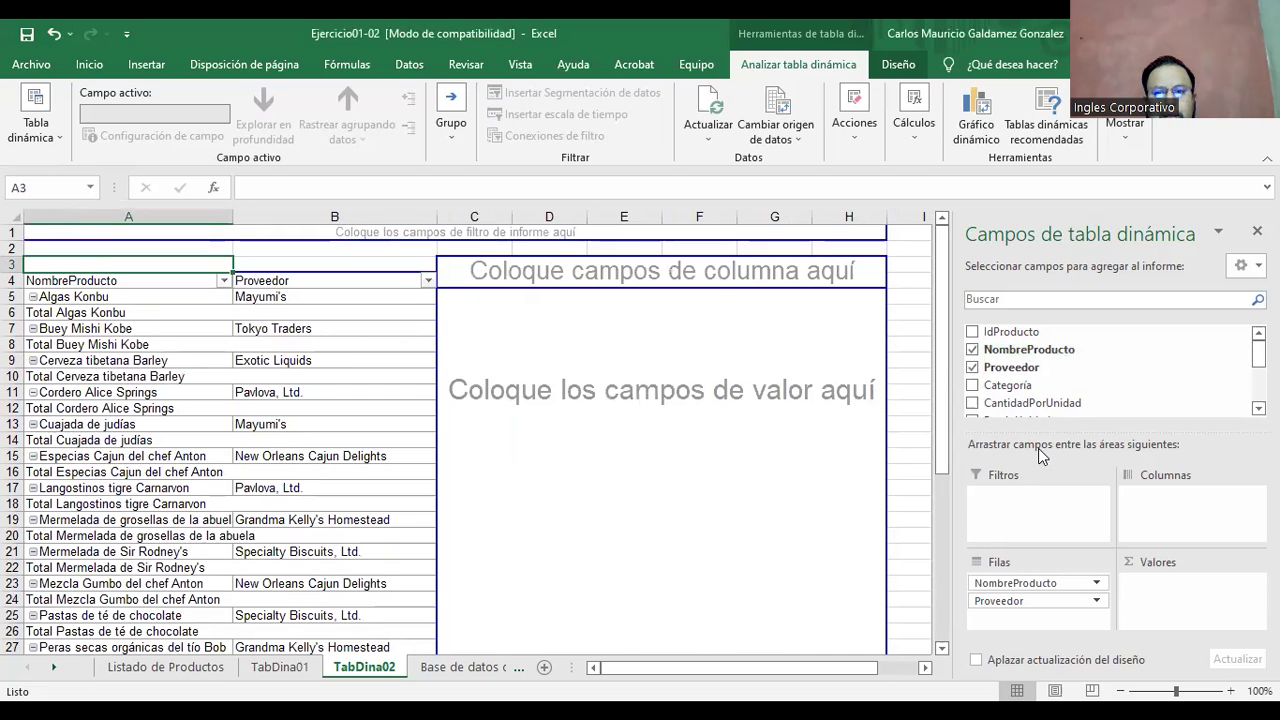
Check the columns on Listado de Productos and add Suspendido as a column field in the TabDina02 PivotTable.
scroll(1085, 380, "down", 1)
scroll(1085, 380, "down", 1)
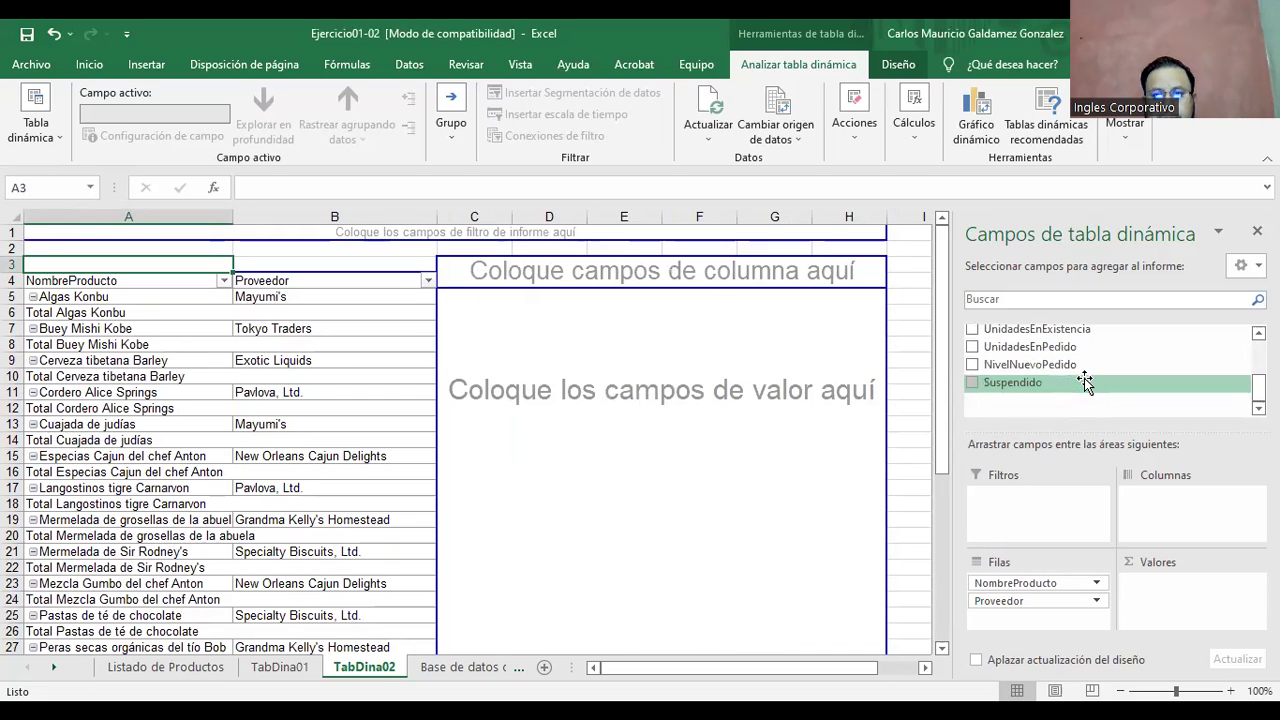
scroll(1108, 385, "up", 1)
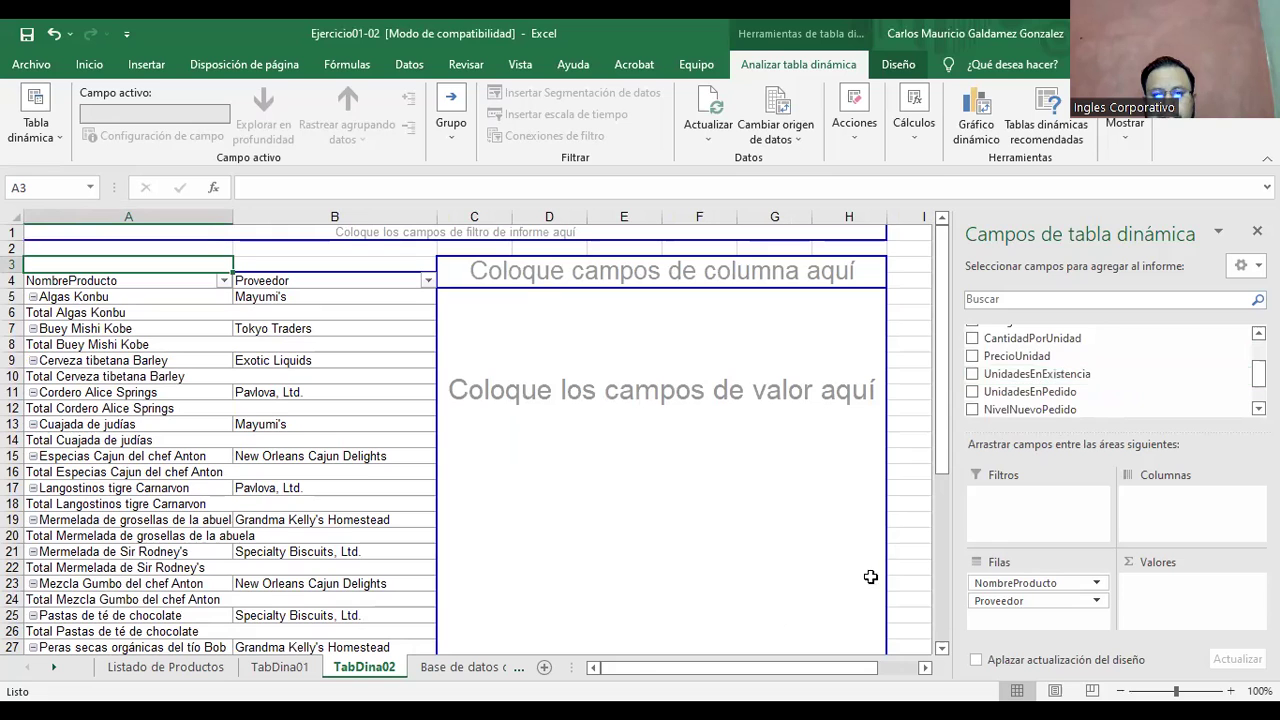
left_click(165, 667)
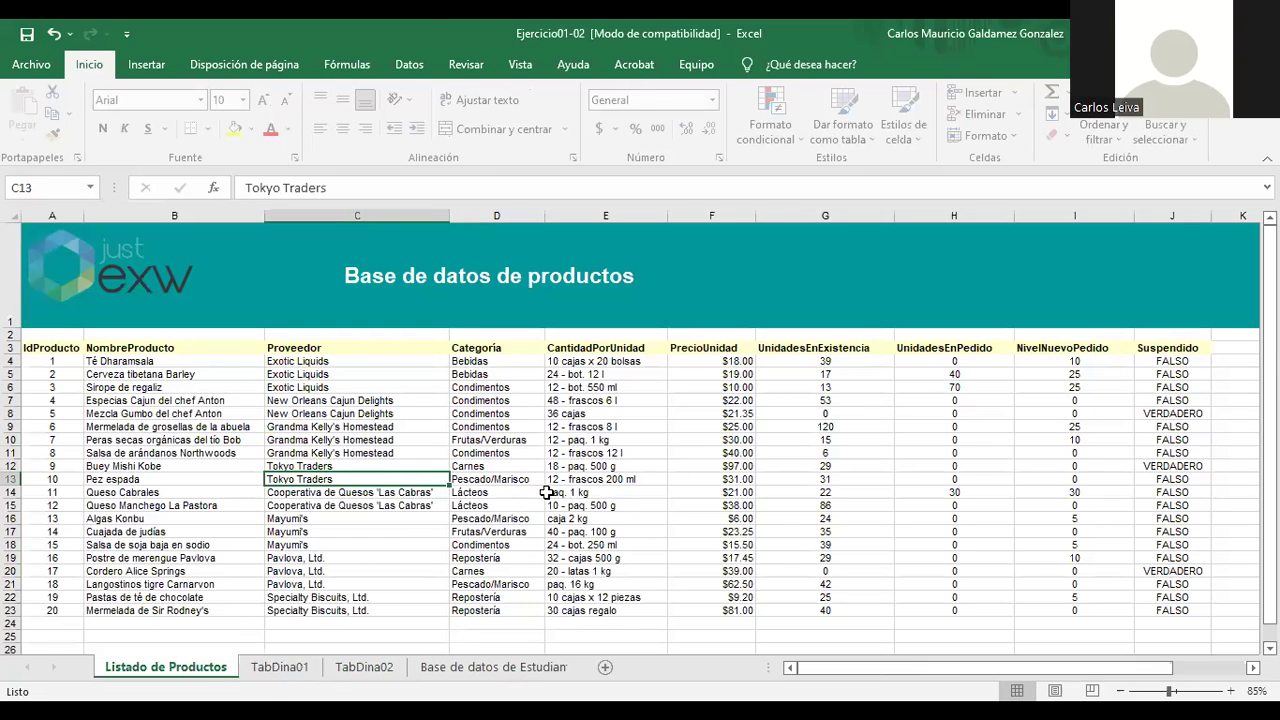
left_click(360, 670)
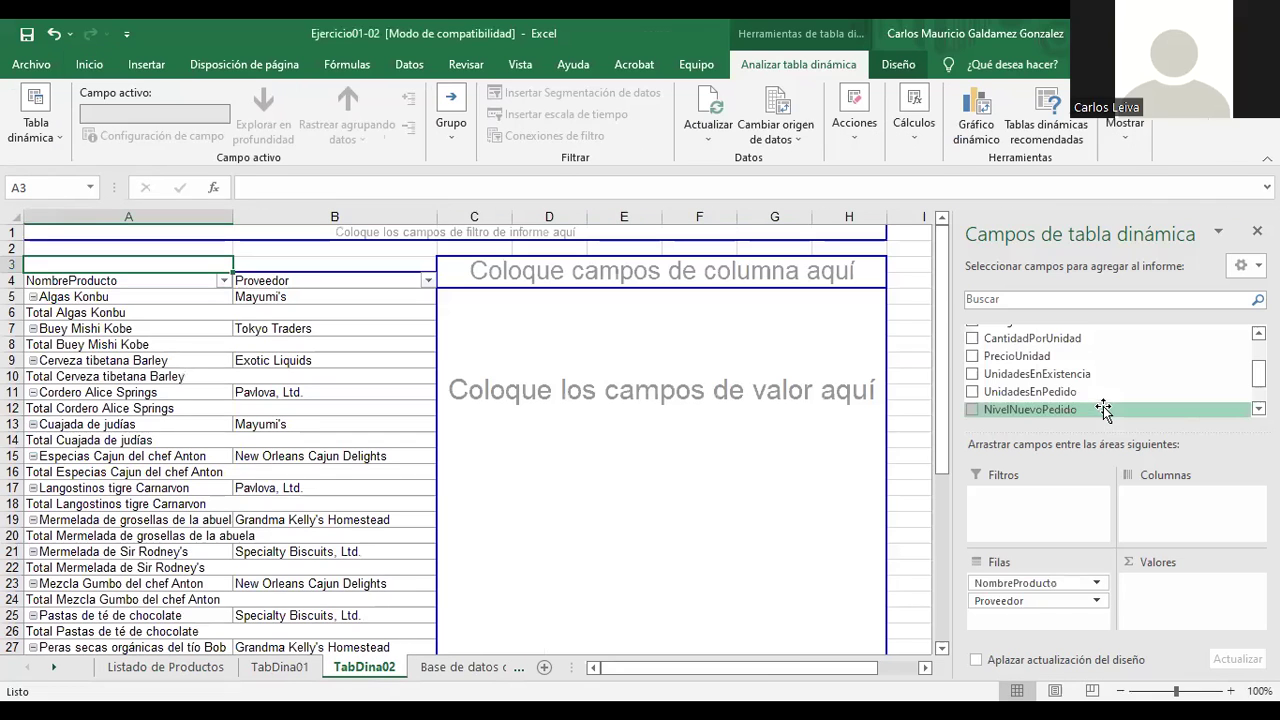
scroll(1102, 412, "down", 1)
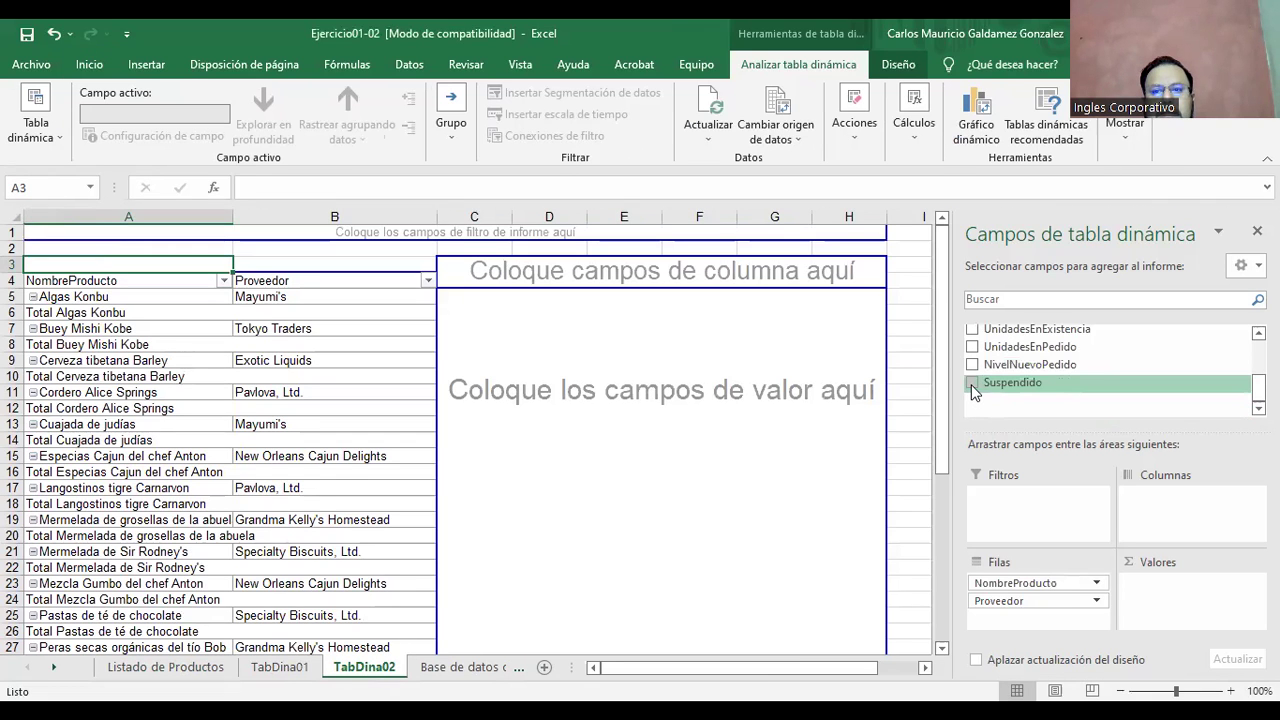
left_click(973, 384)
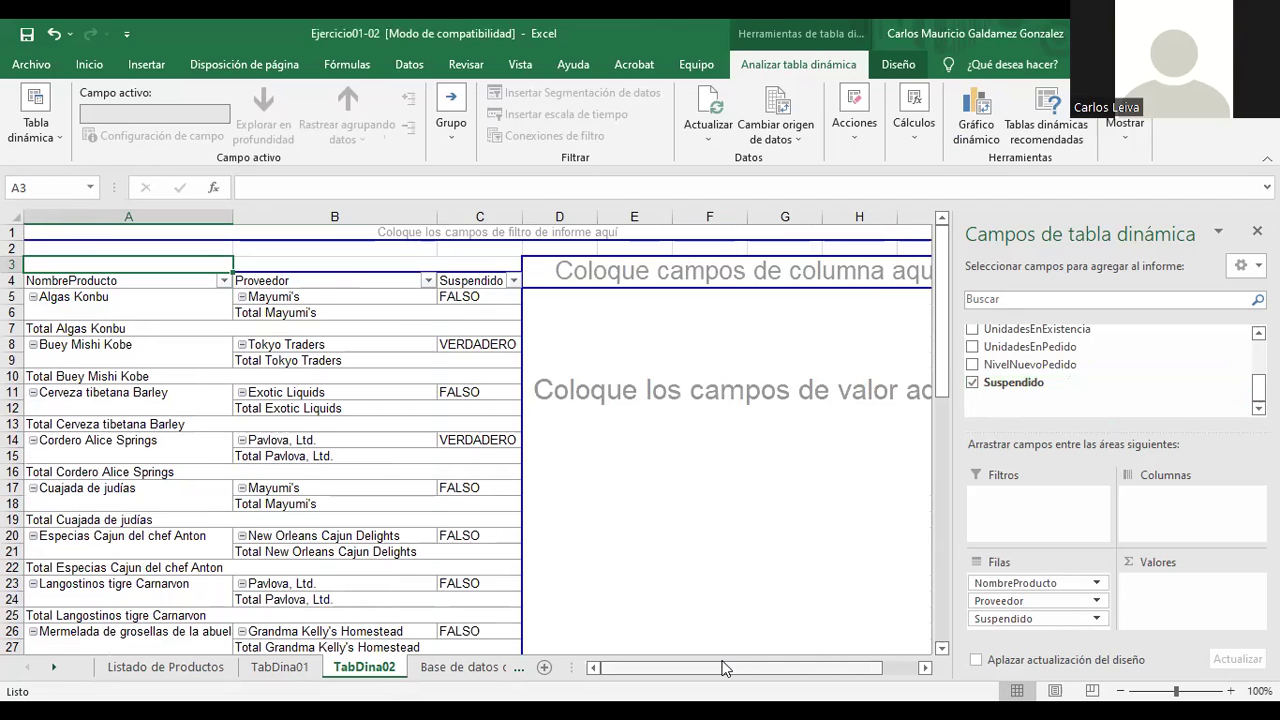
left_click_drag(1040, 618, 1167, 528)
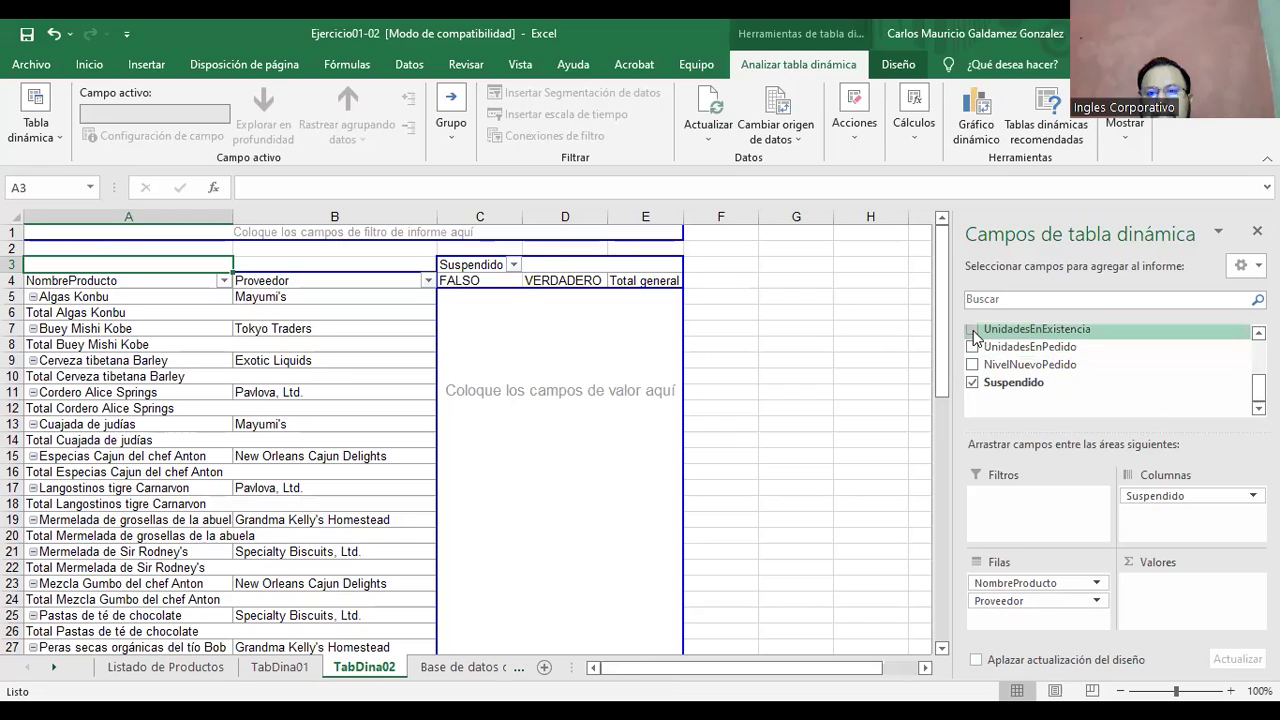
Add UnidadesEnExistencia as a sum to the PivotTable values and review the summary functions in its value field settings.
left_click_drag(975, 336, 1165, 584)
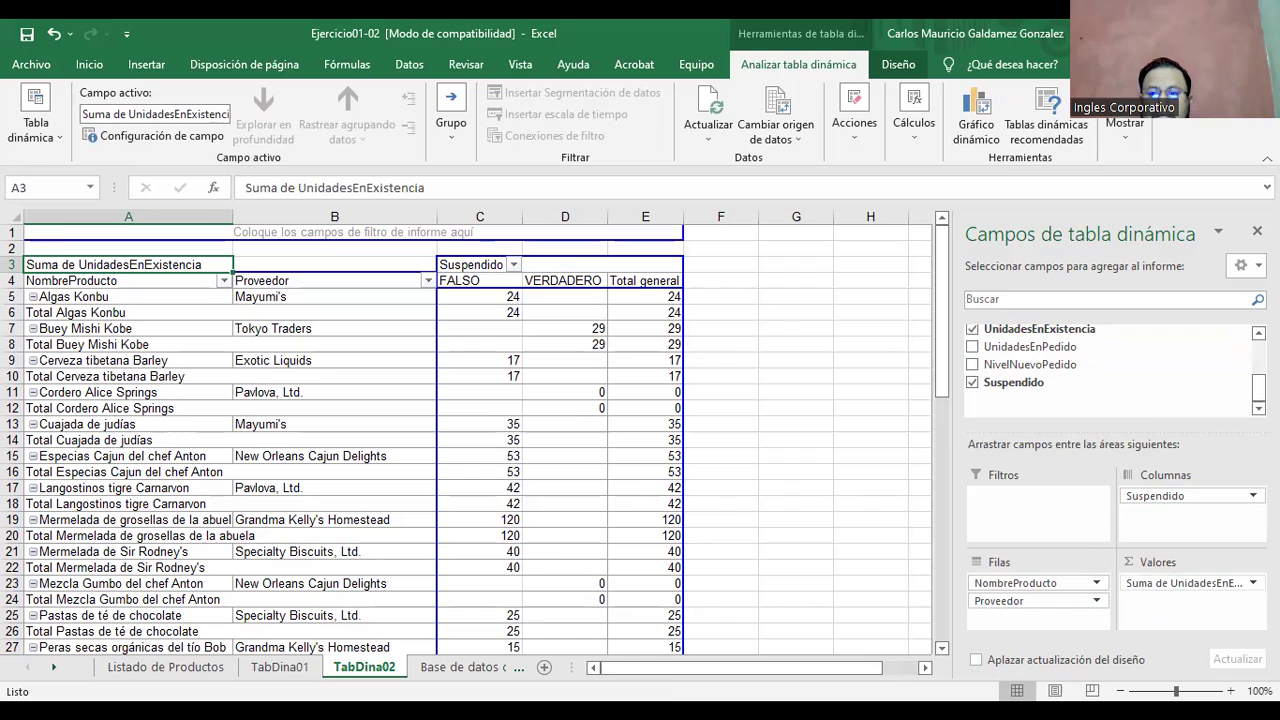
left_click(1190, 583)
left_click(1194, 564)
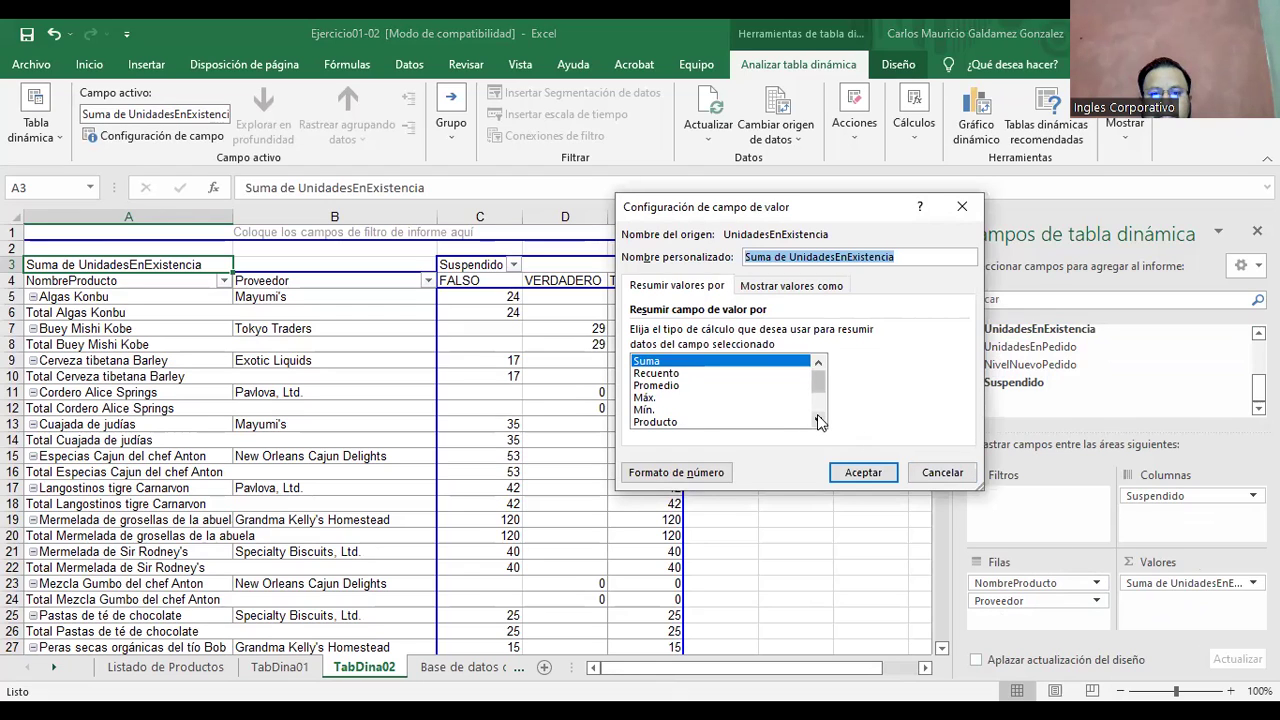
double_click(818, 422)
left_click(818, 422)
left_click(972, 476)
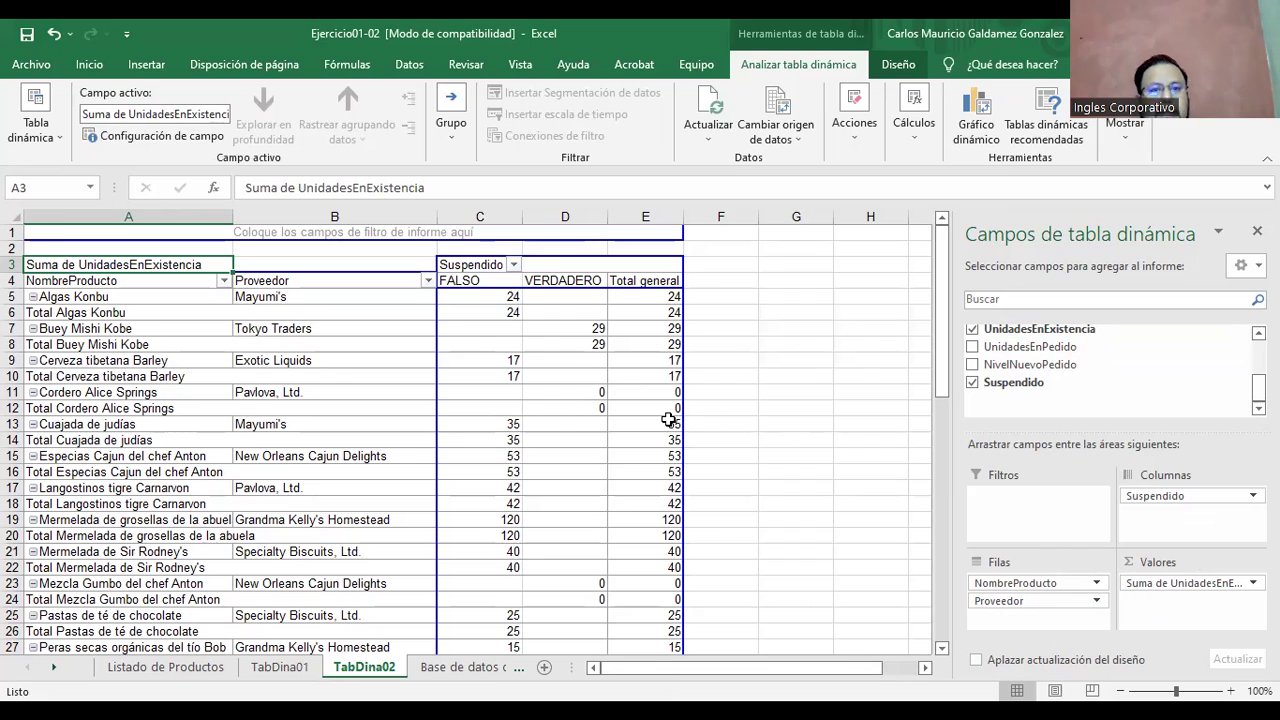
Examine the subtotal and layout options in the field settings of the Suspendido column field without applying changes.
mouse_move(668, 420)
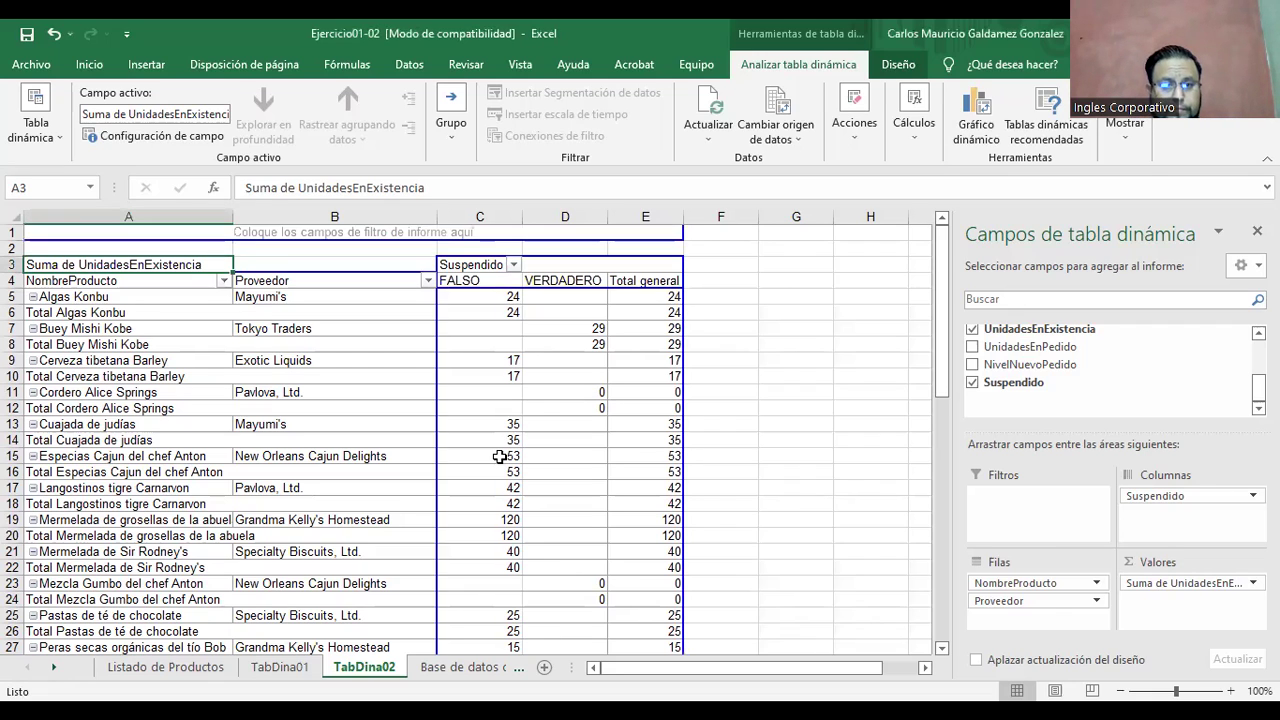
mouse_move(499, 456)
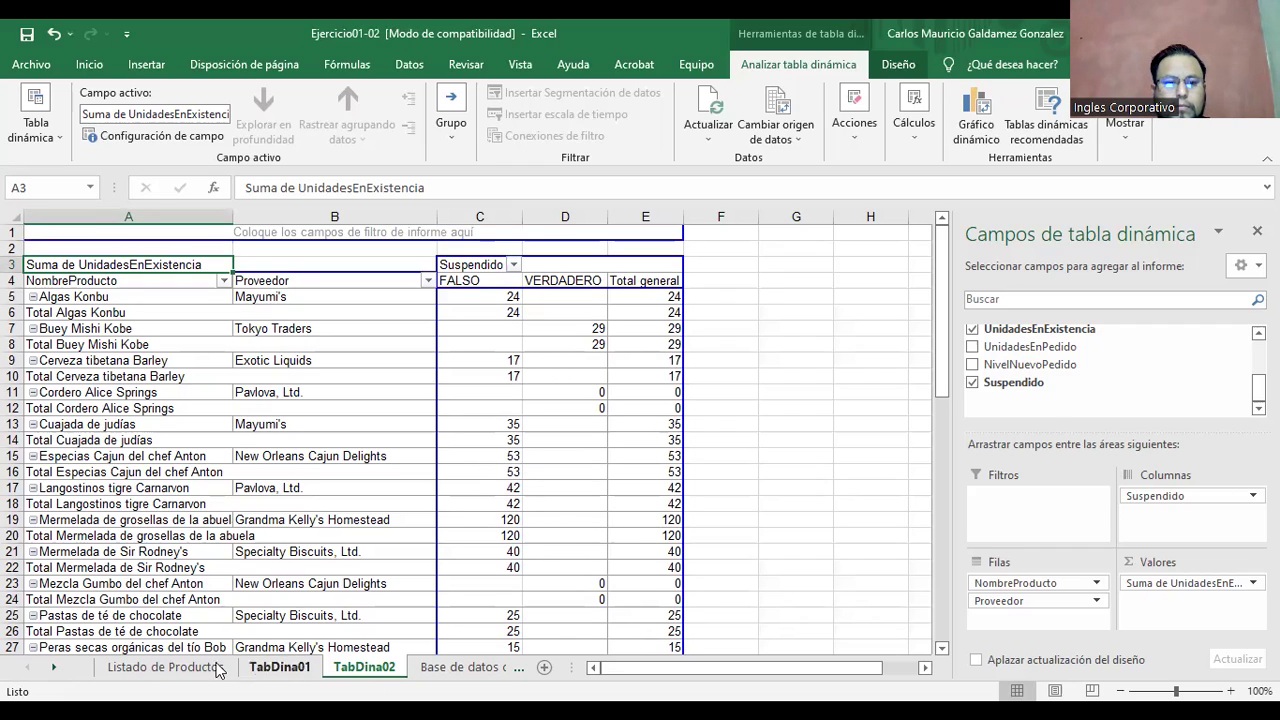
left_click(1157, 497)
left_click(1016, 536)
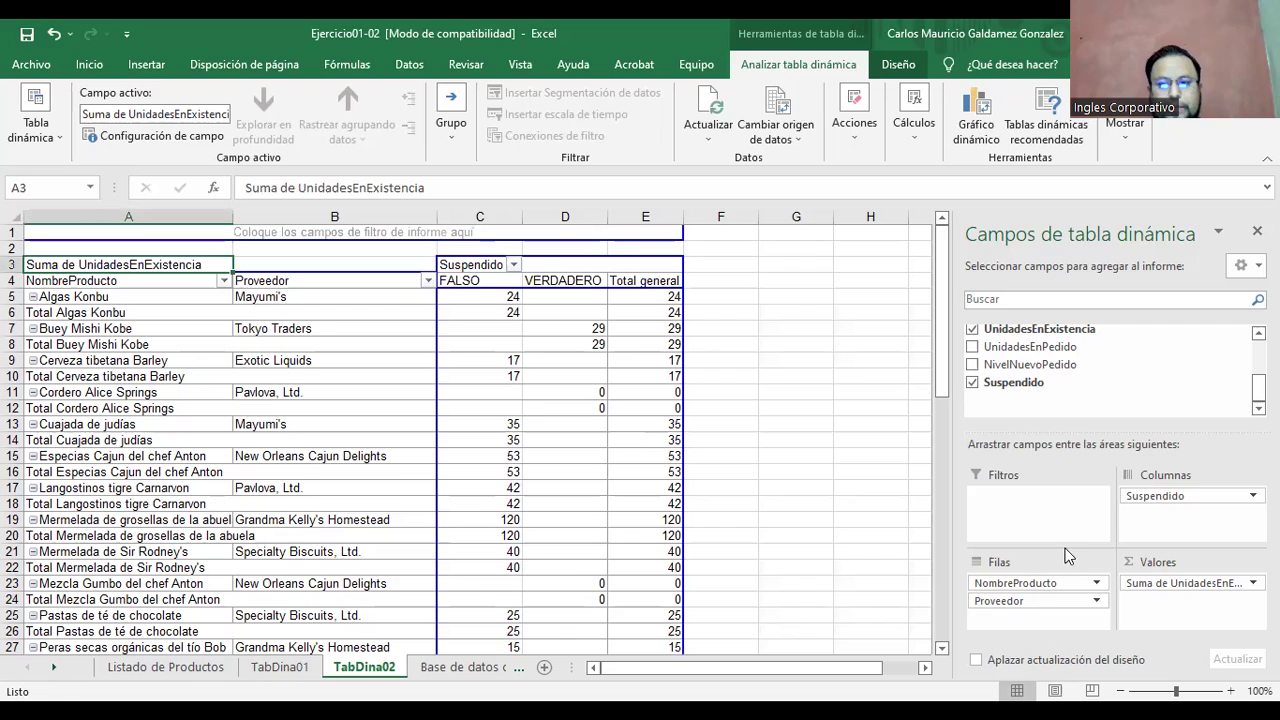
left_click(1162, 493)
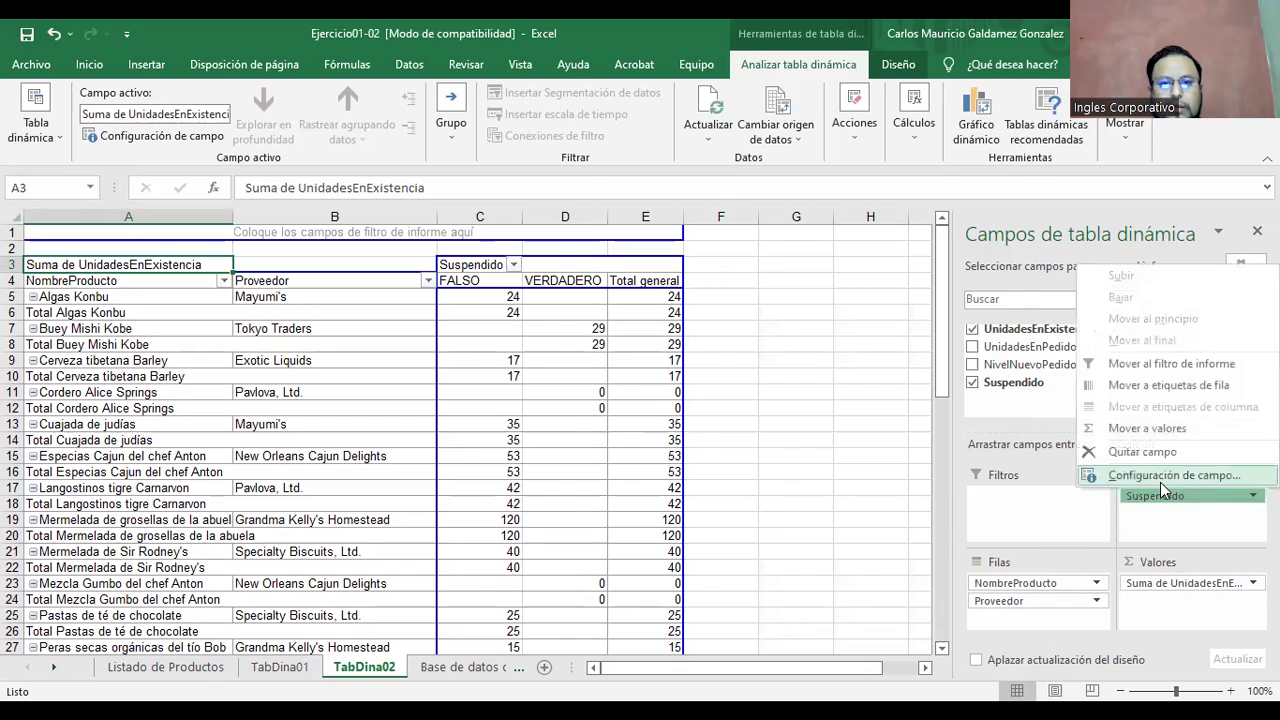
left_click(1160, 478)
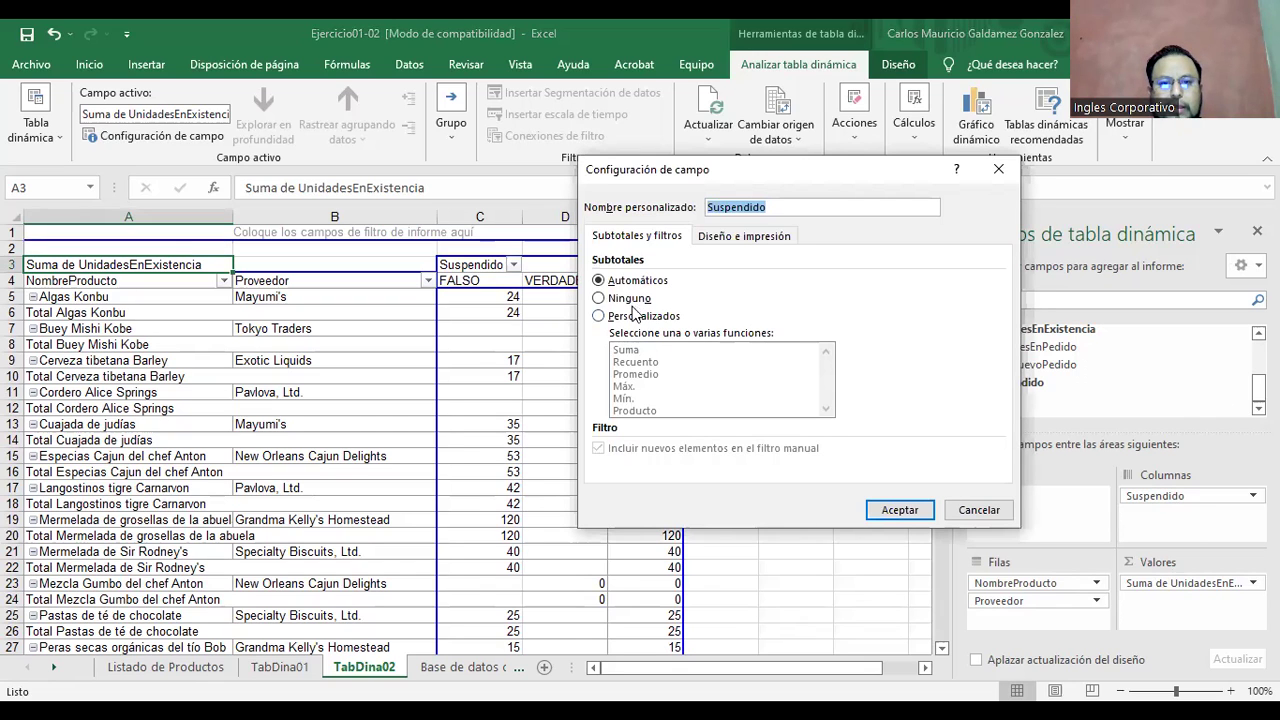
left_click(743, 238)
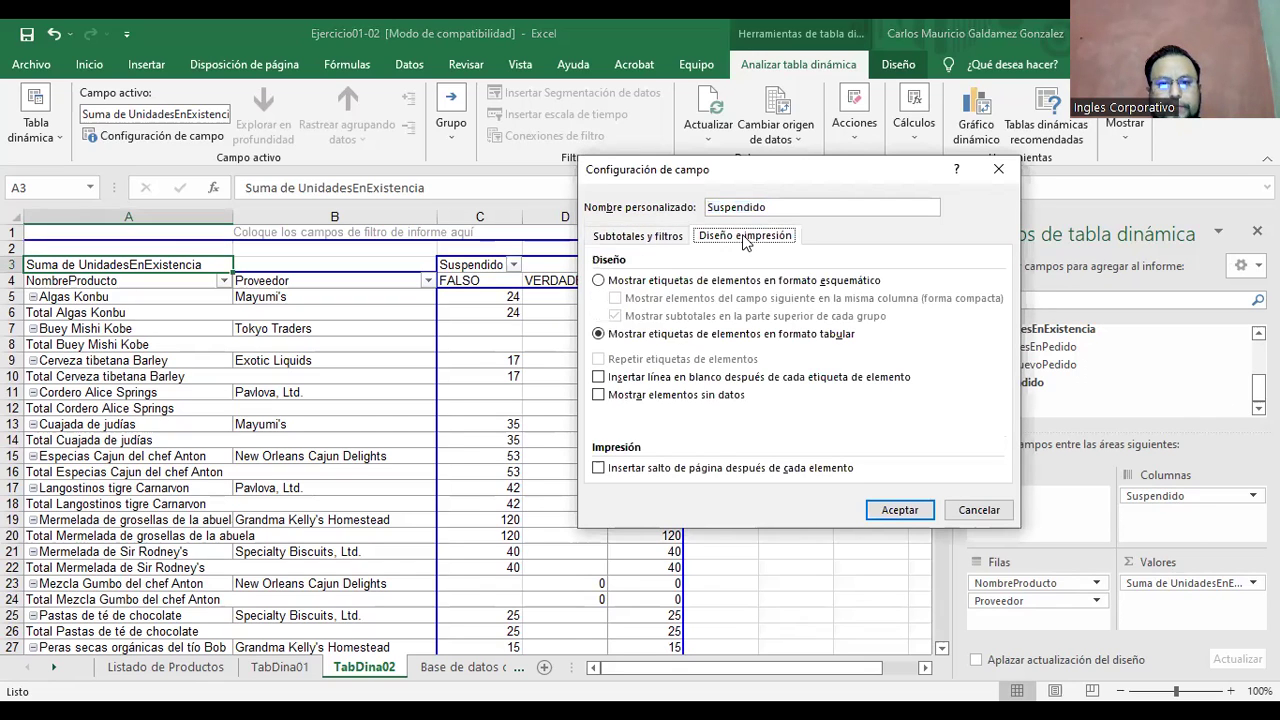
left_click(648, 238)
left_click(622, 314)
left_click(619, 299)
left_click(622, 315)
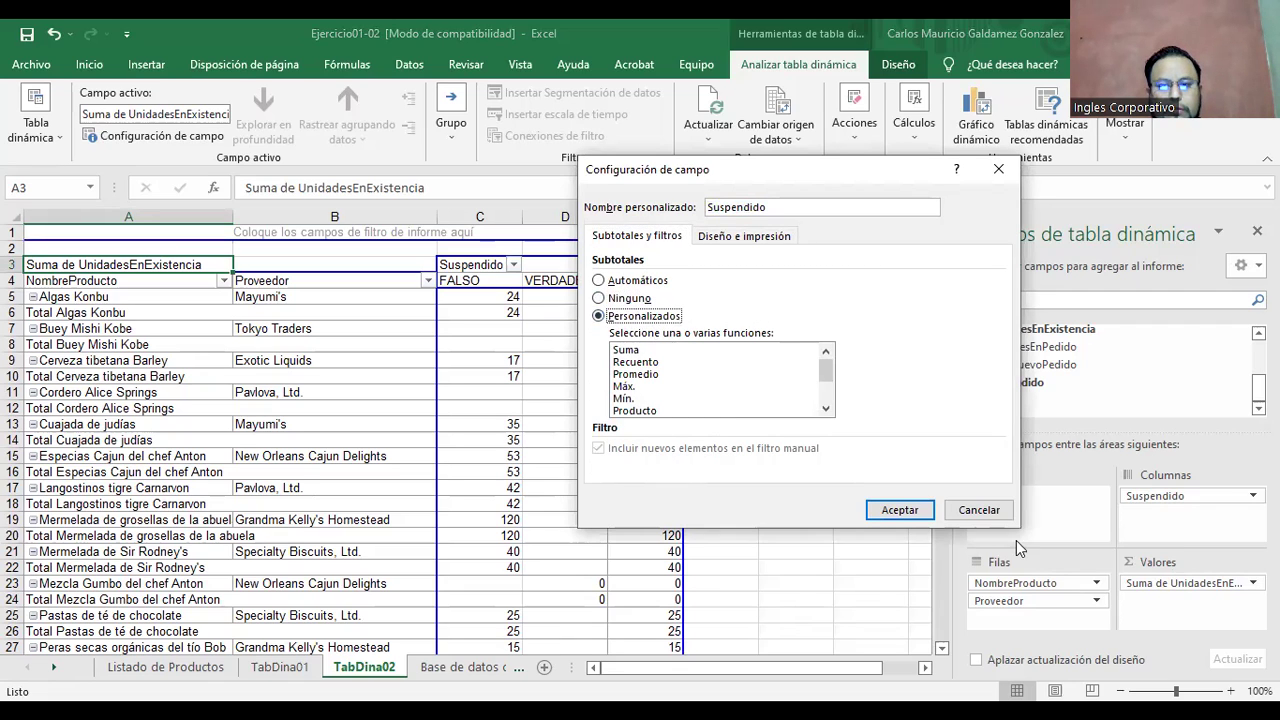
left_click(981, 516)
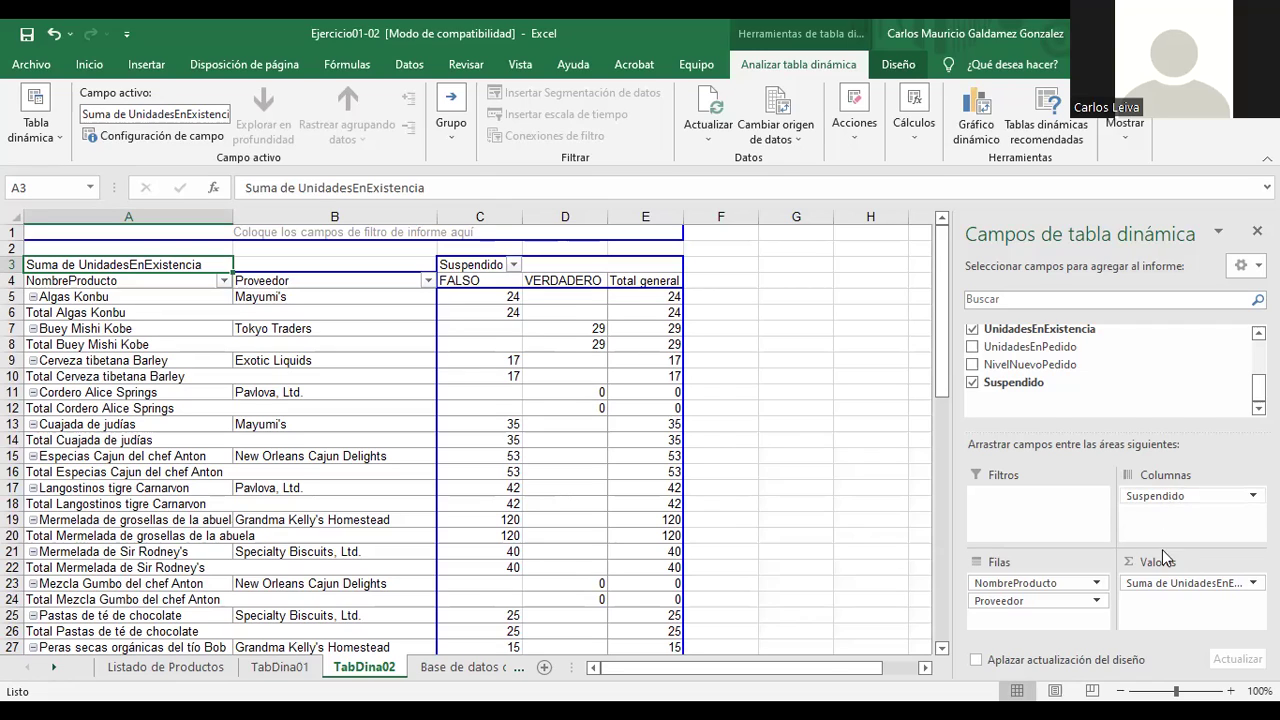
Reduce the PivotTable to a count of Suspendido by Proveedor, removing the NombreProducto and UnidadesEnExistencia fields.
left_click(1020, 586)
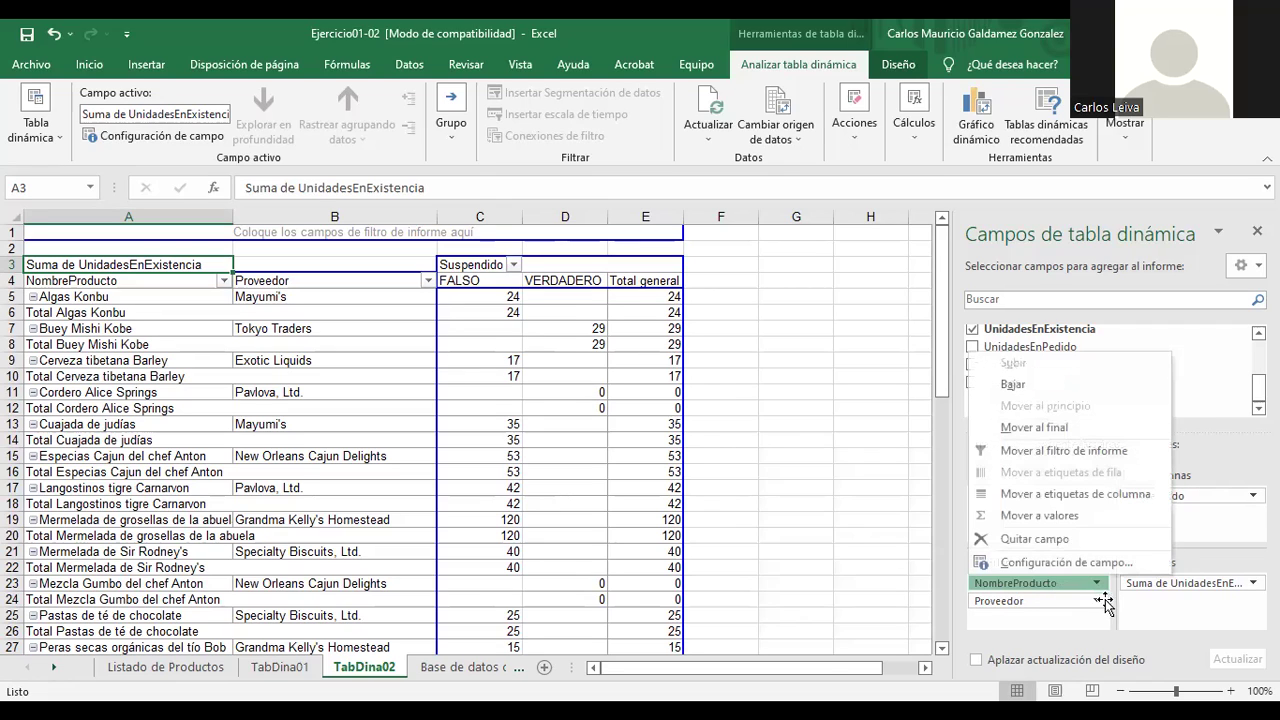
left_click(1031, 538)
left_click_drag(1150, 498, 1173, 596)
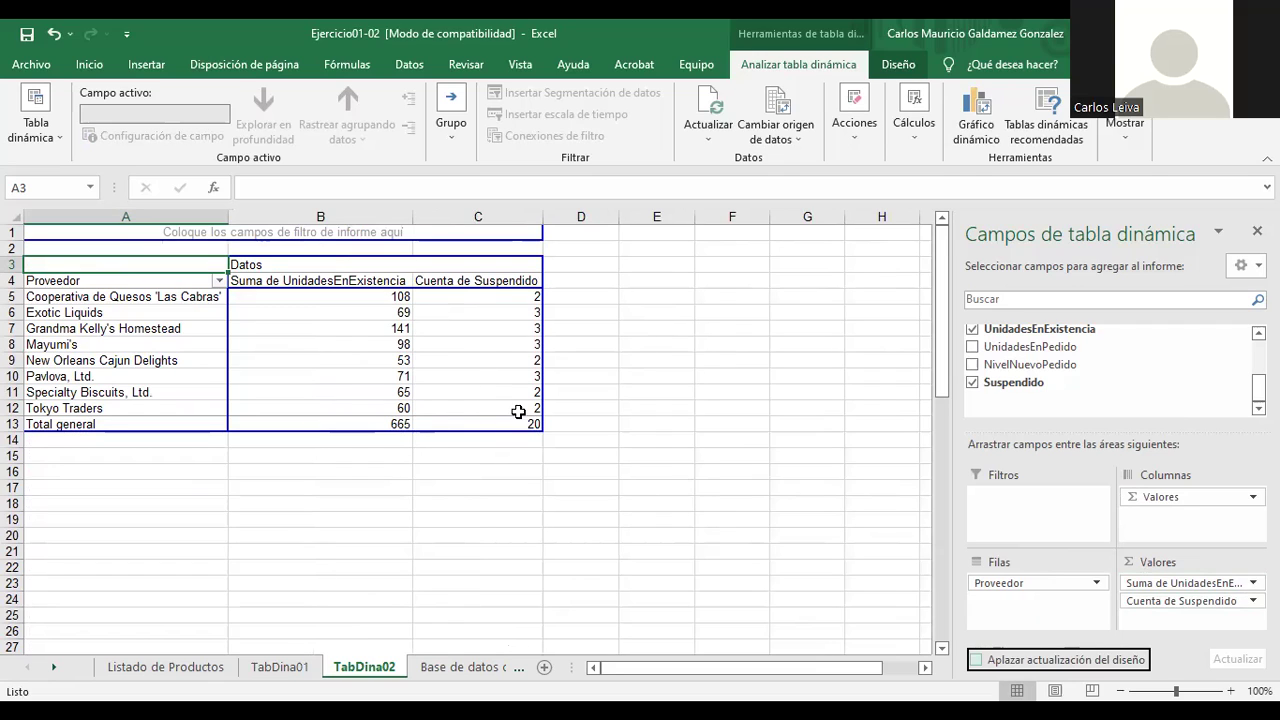
left_click_drag(1150, 583, 1100, 406)
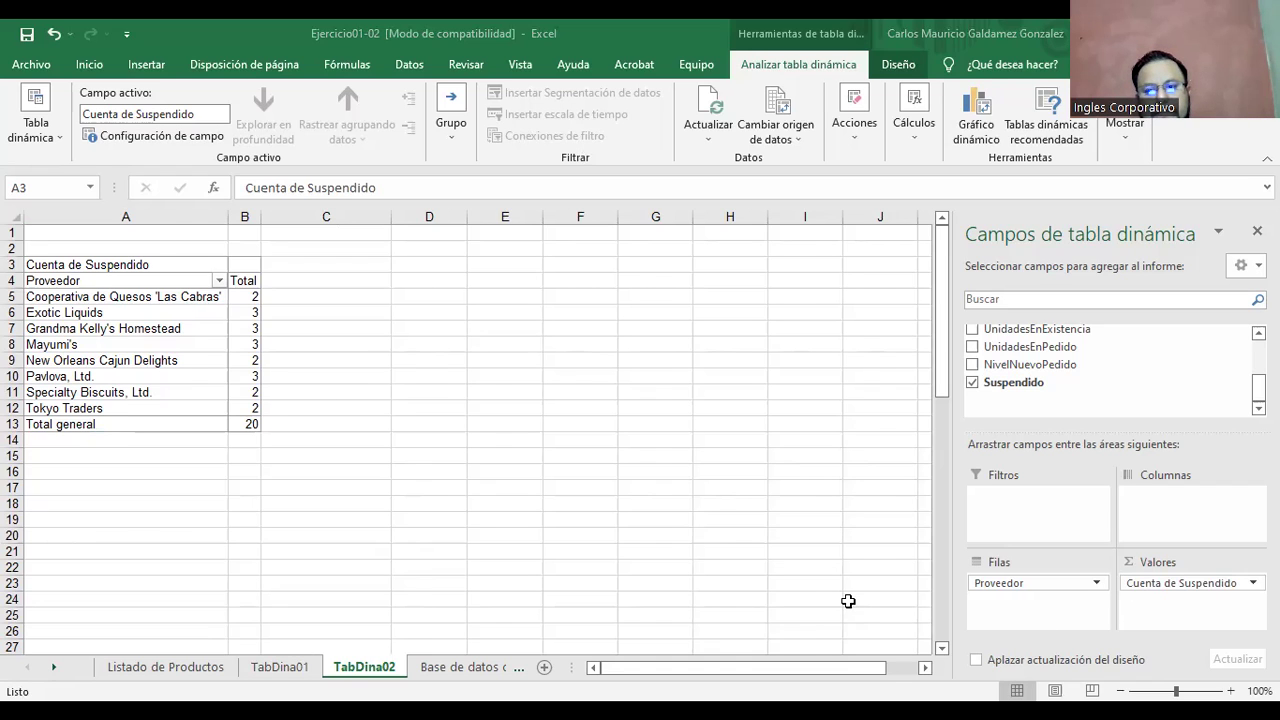
key("ctrl+z")
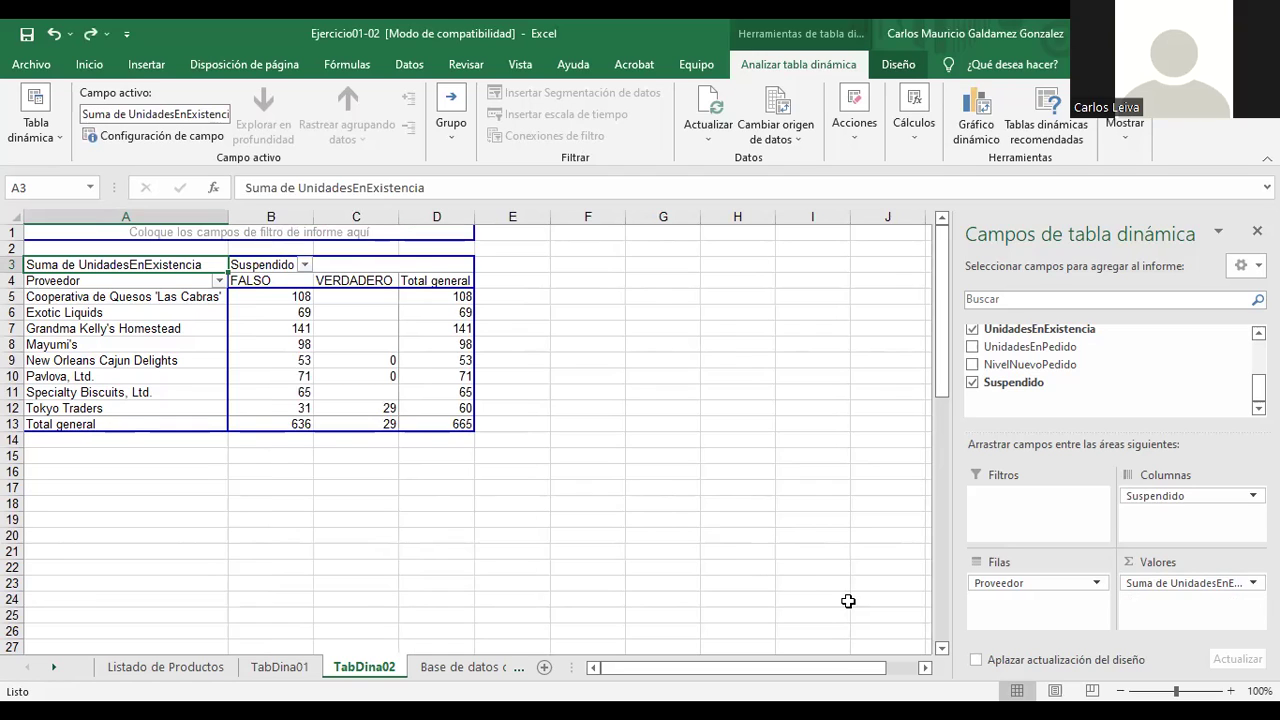
key("ctrl+y")
key("ctrl+y")
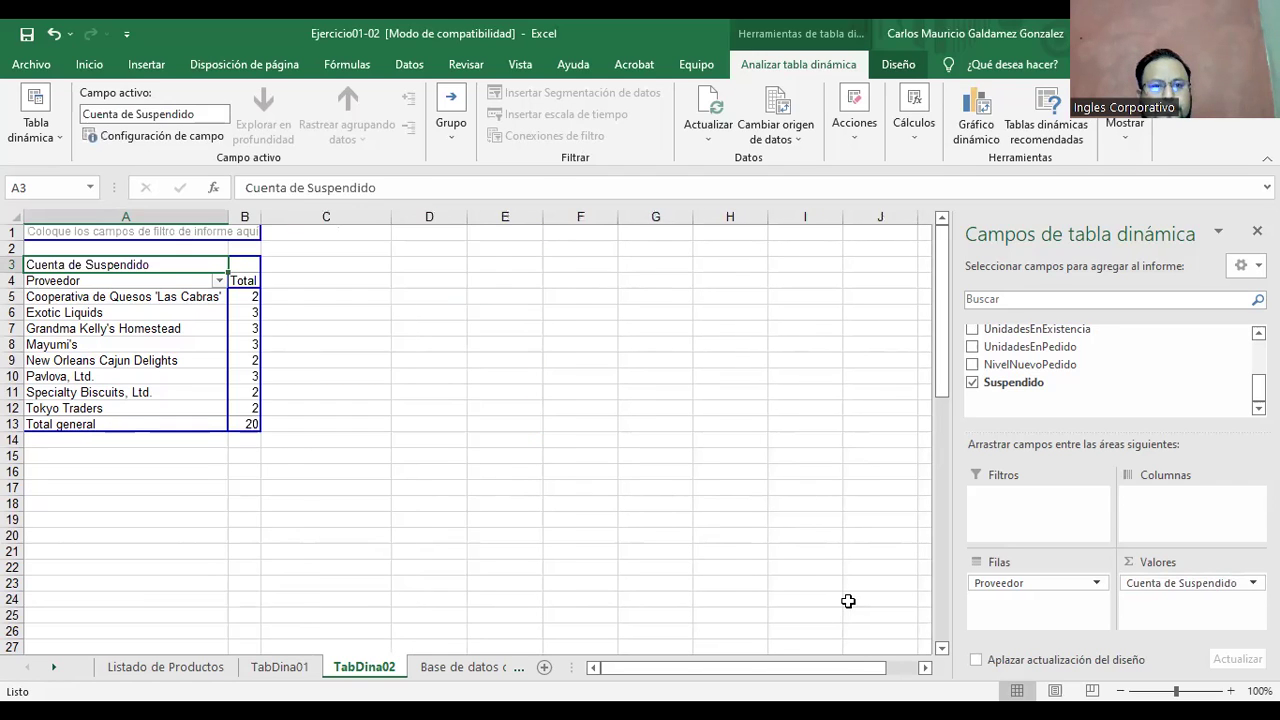
Move the Suspendido field from the PivotTable's values back to its columns.
left_click(986, 585)
left_click(1047, 614)
scroll(1040, 400, "up", 2)
scroll(1040, 400, "up", 1)
scroll(1045, 400, "down", 3)
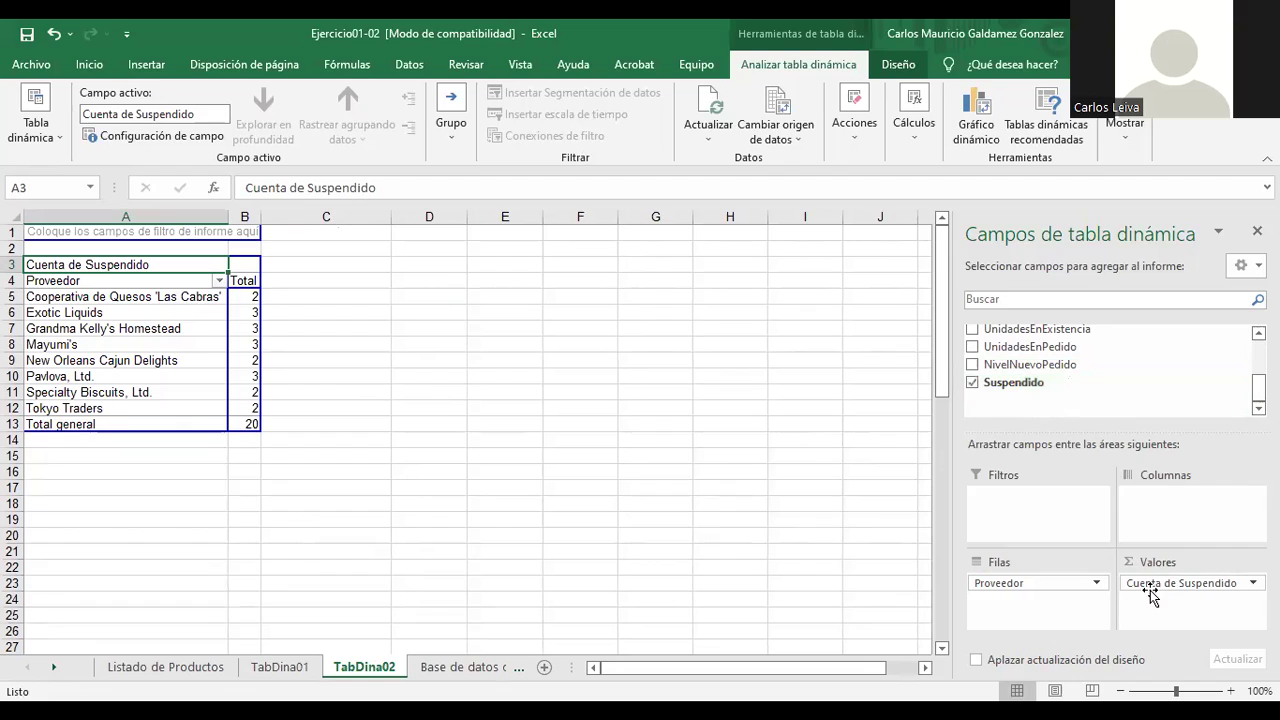
left_click_drag(1152, 585, 1150, 500)
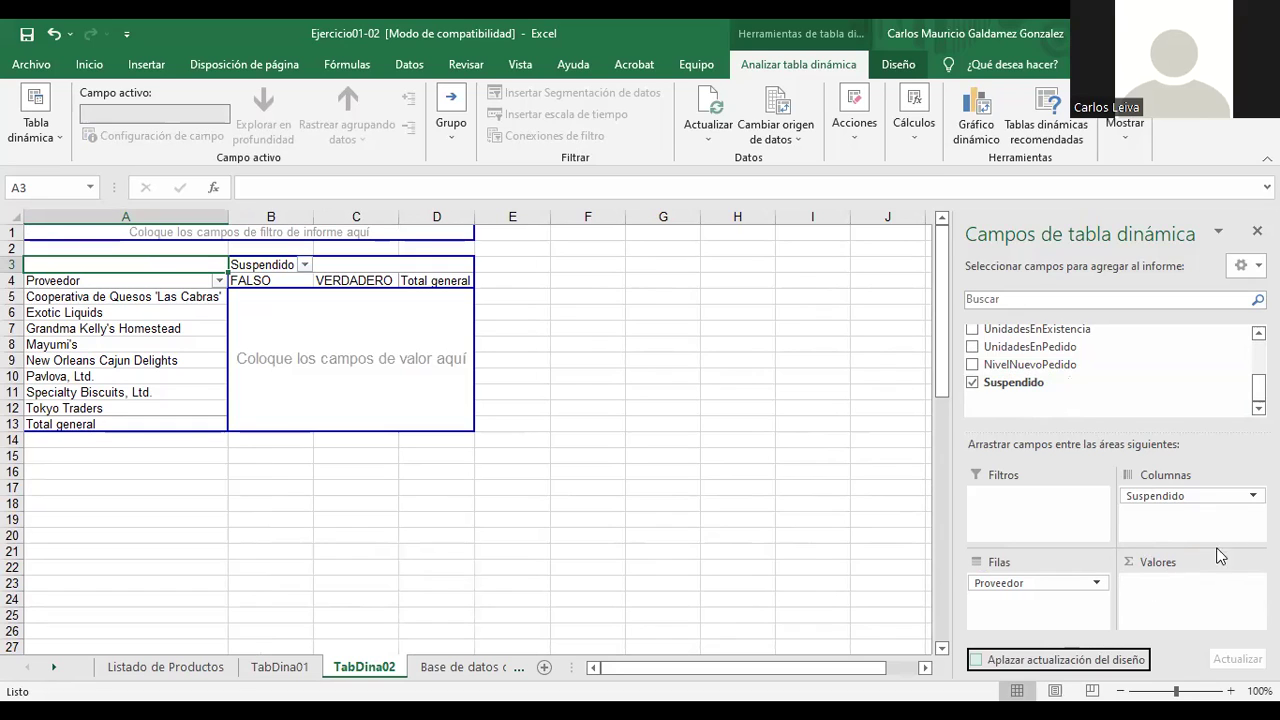
Add the CantidadPorUnidad field to the PivotTable values as a count per supplier.
scroll(1083, 401, "up", 1)
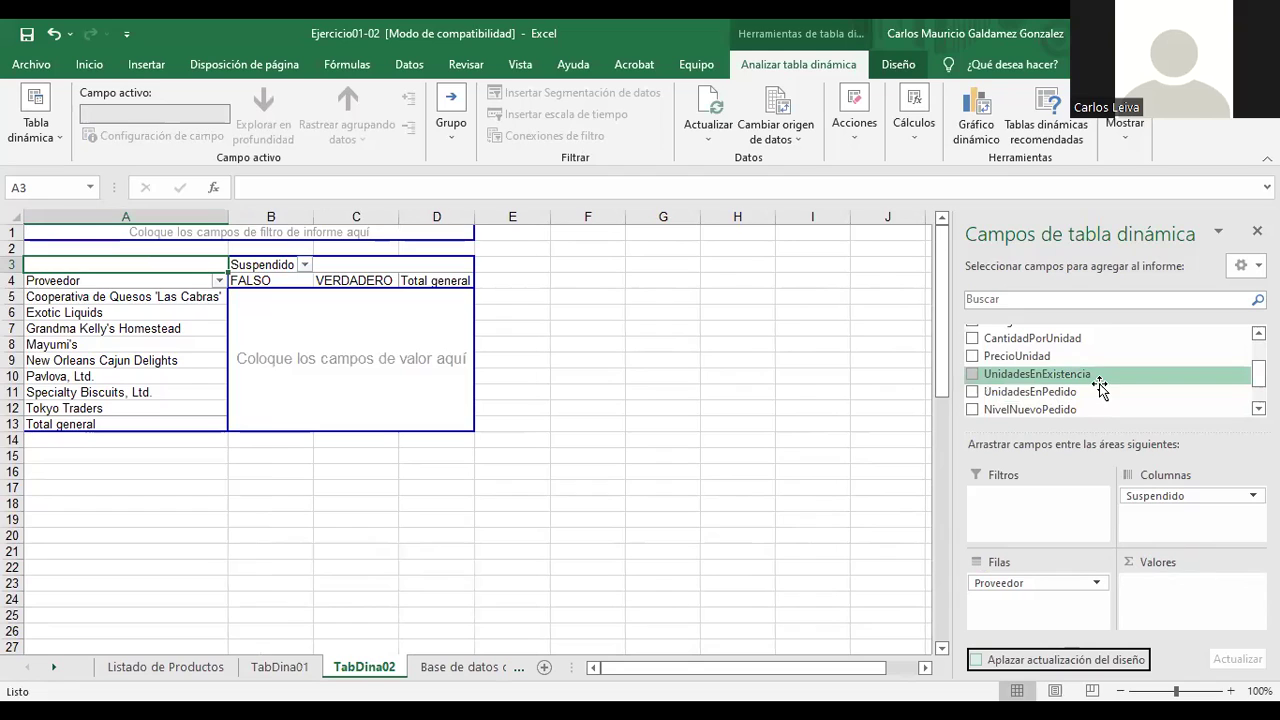
left_click_drag(1055, 338, 1186, 606)
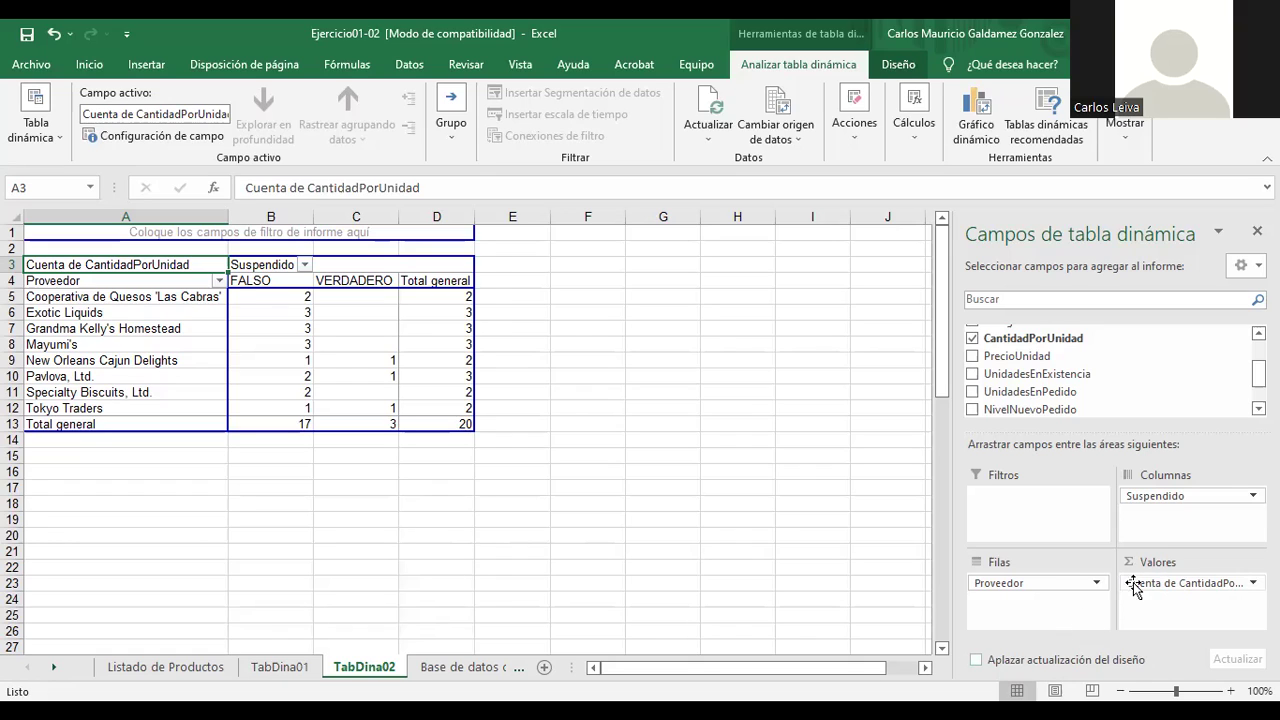
scroll(1070, 365, "up", 1)
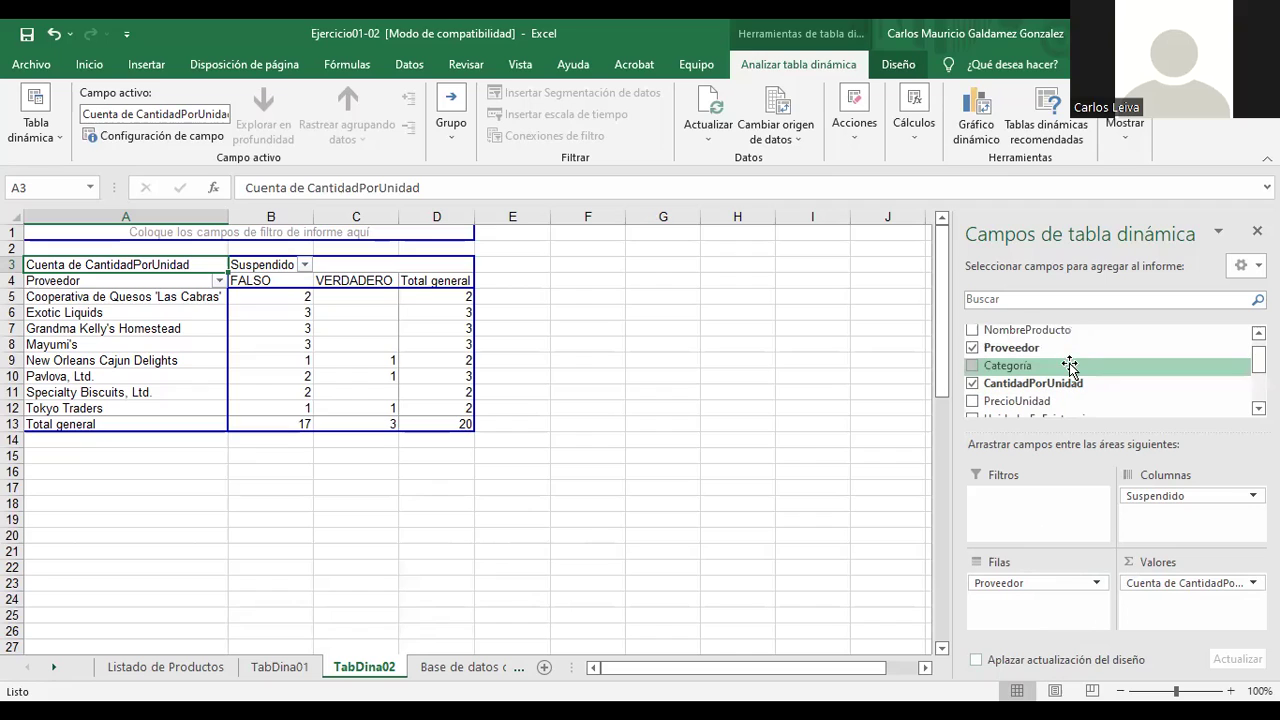
left_click_drag(1045, 330, 1014, 392)
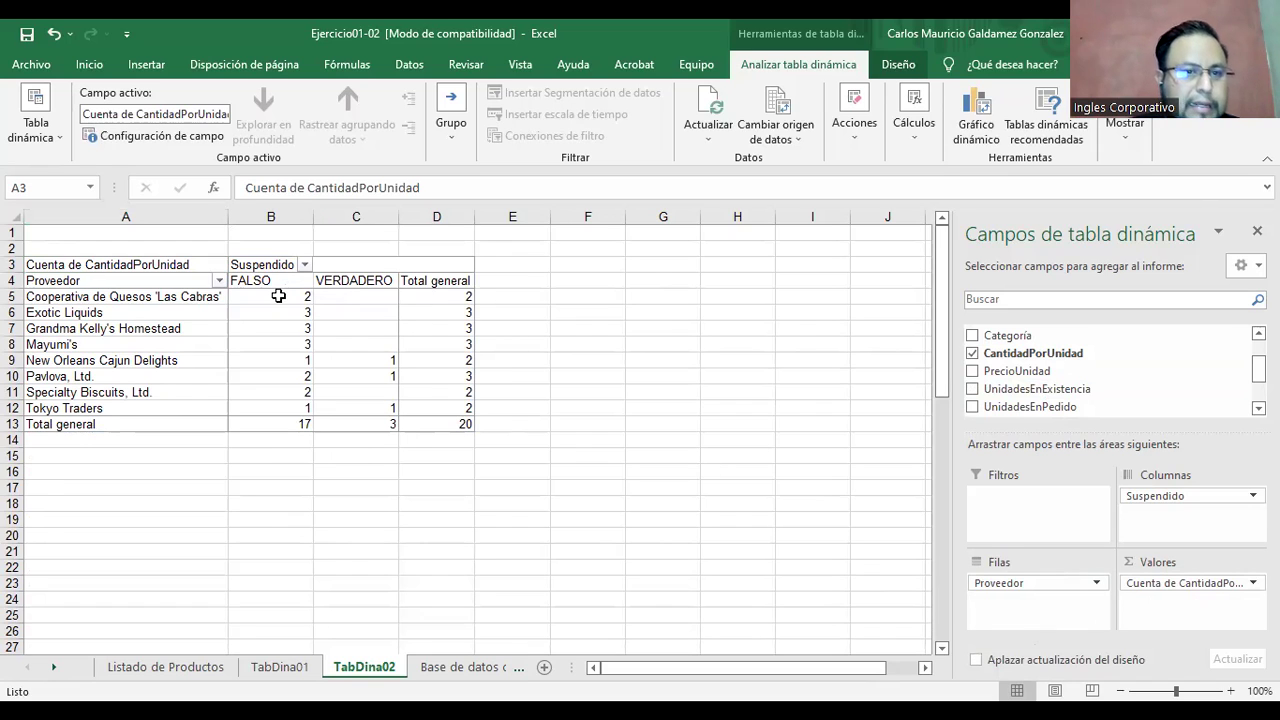
Compare the FALSO and VERDADERO counts and totals on TabDina02 with the Suspendido column on Listado de Productos.
left_click_drag(278, 296, 274, 412)
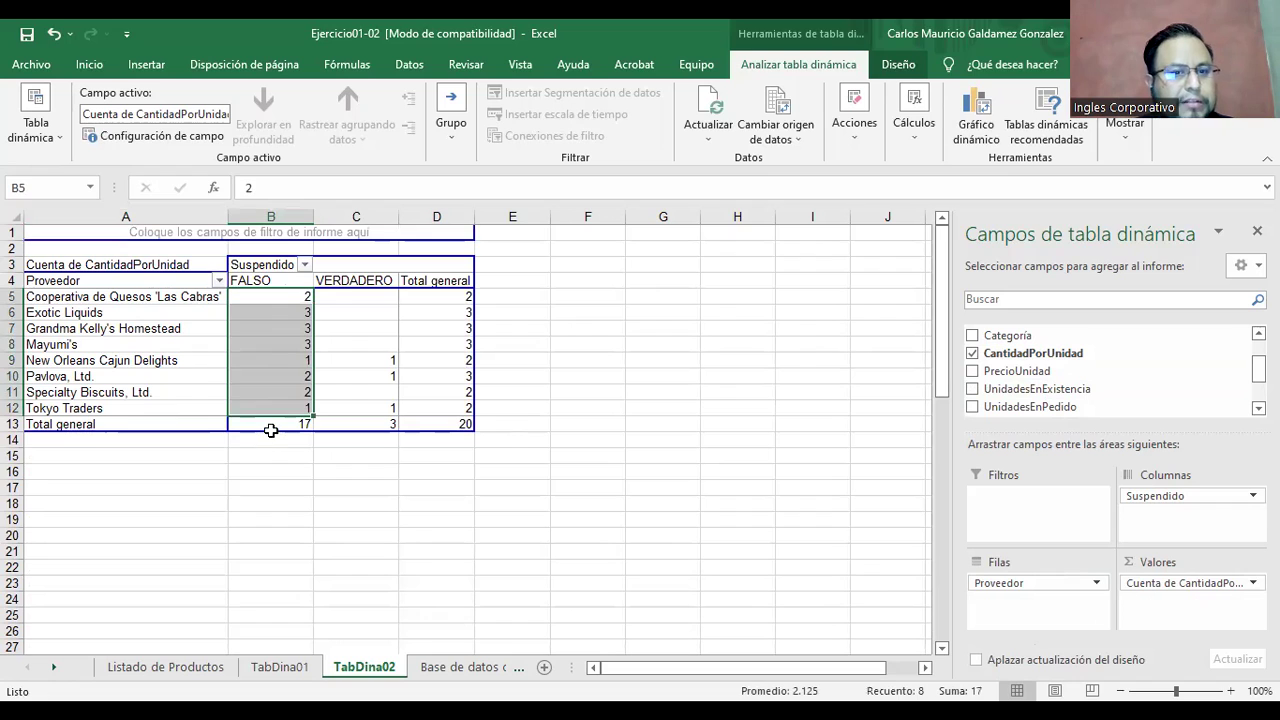
left_click(265, 424)
left_click_drag(370, 362, 358, 410)
left_click(355, 424)
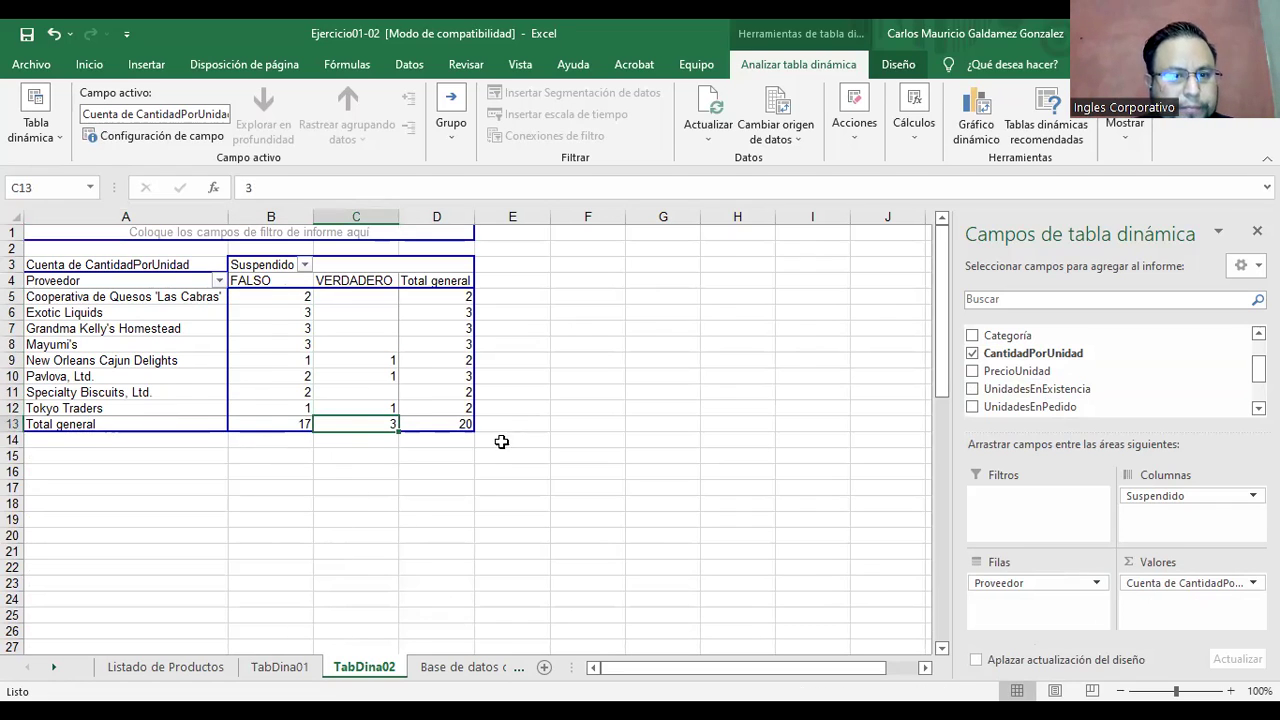
left_click(145, 668)
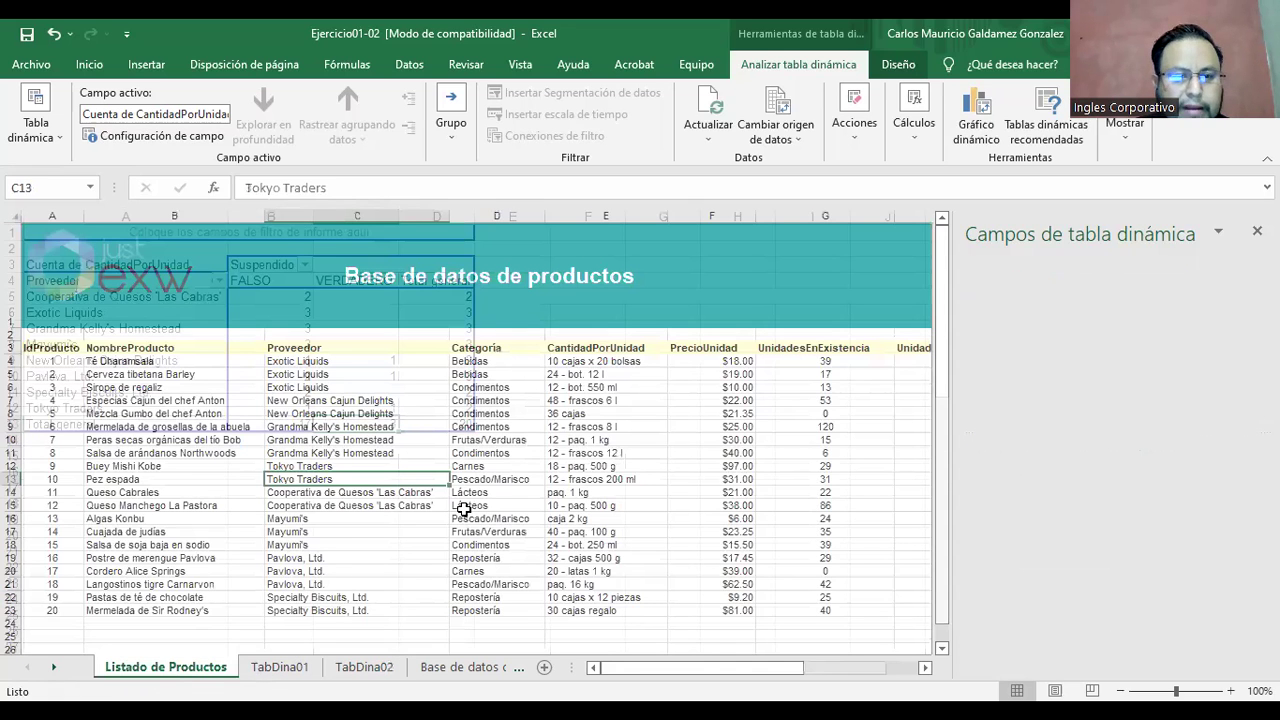
left_click(1156, 414)
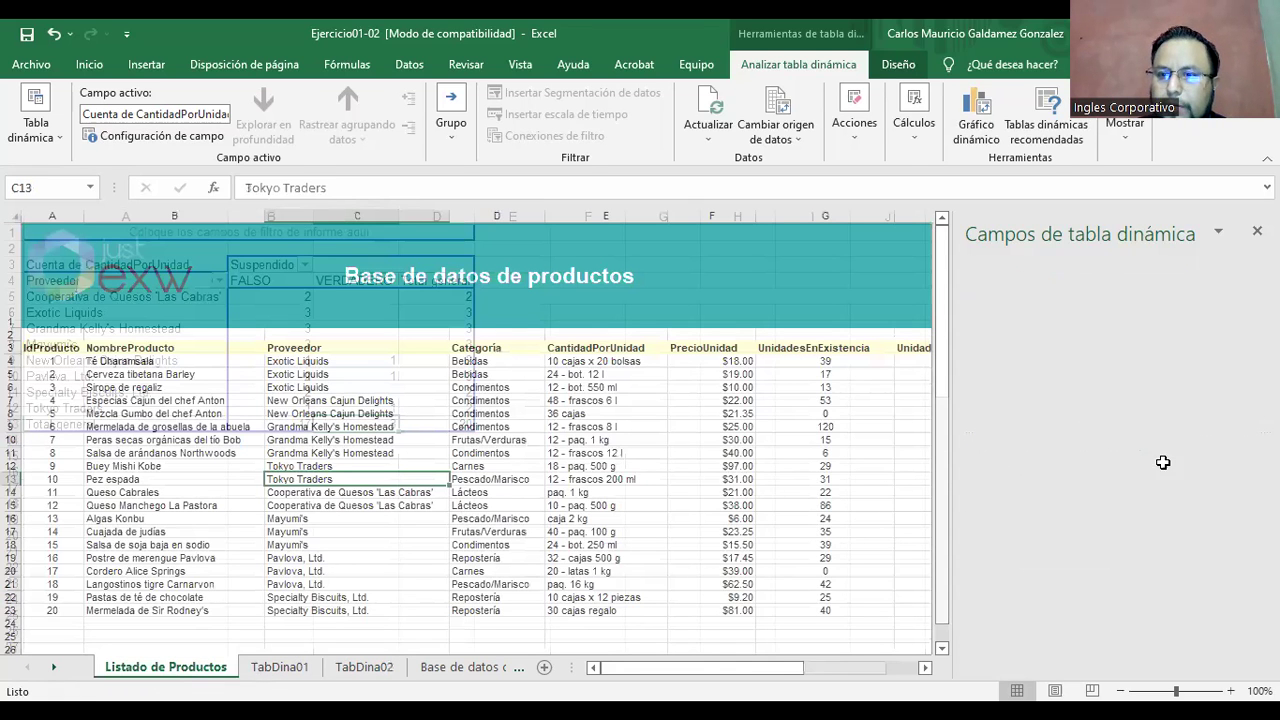
left_click(1172, 571)
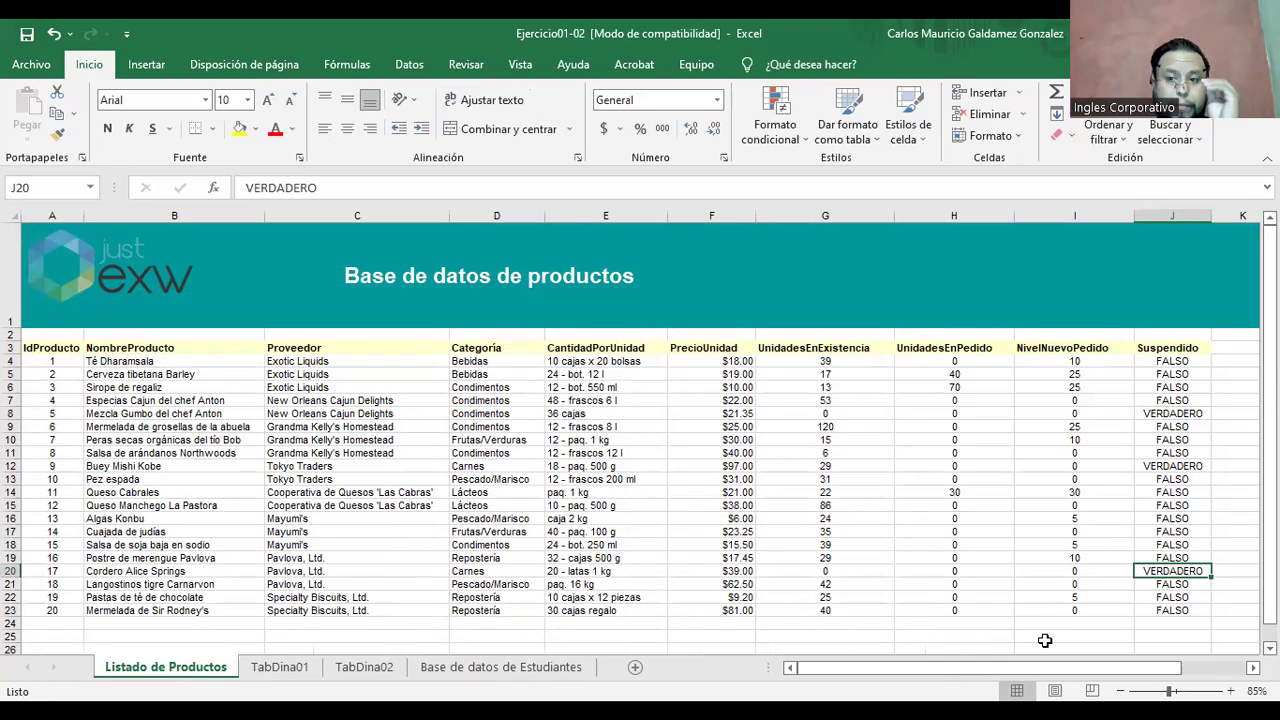
Examine the rows of the products marked VERDADERO in the Suspendido column of the product list.
left_click(1160, 412)
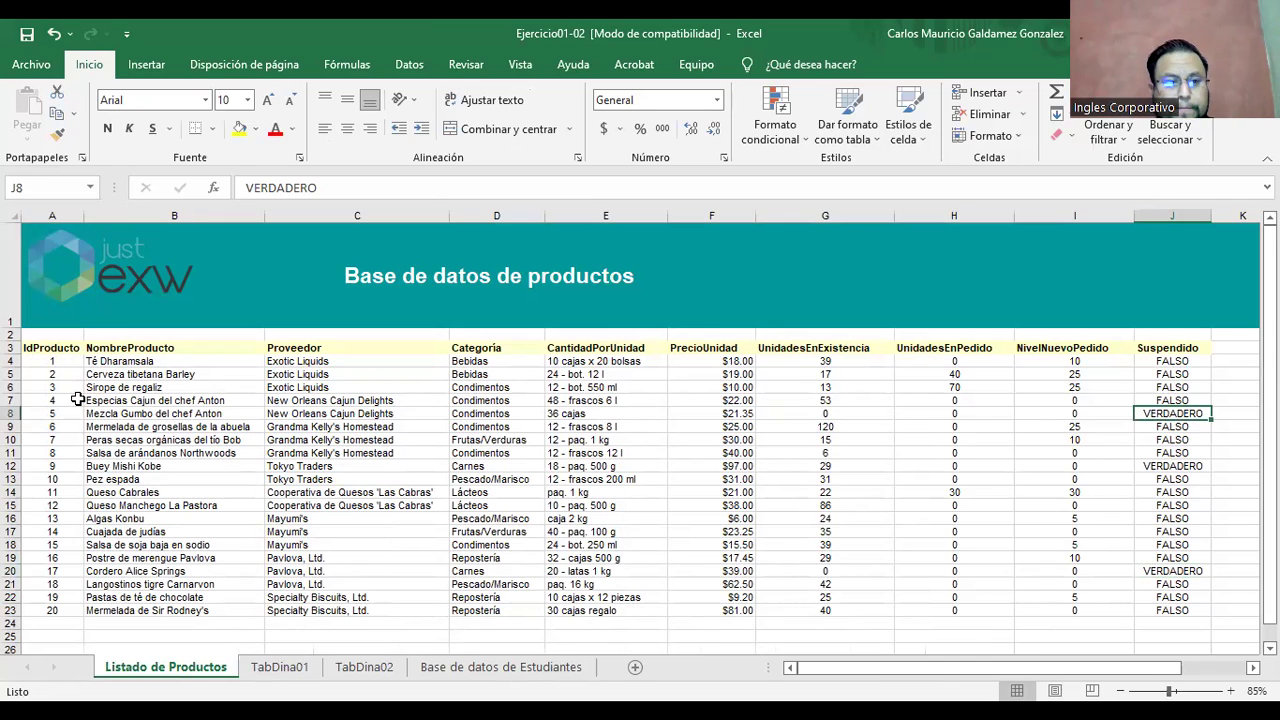
left_click(12, 413)
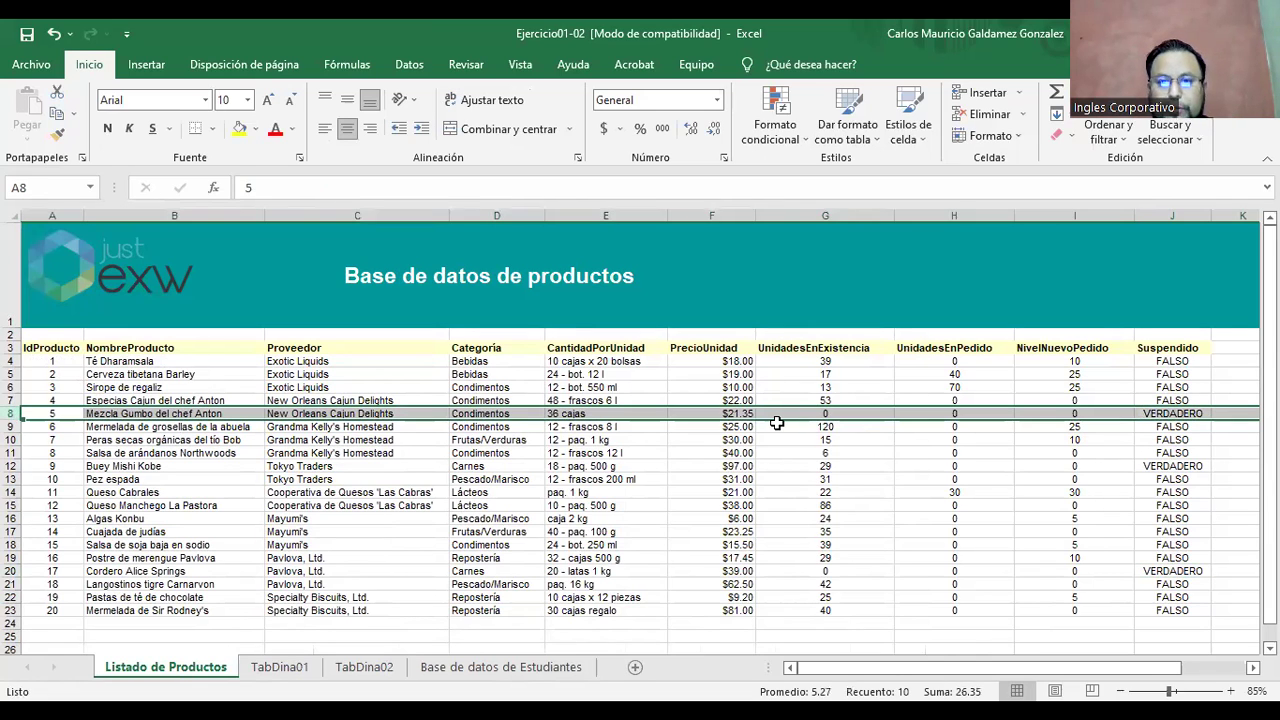
left_click(1146, 467)
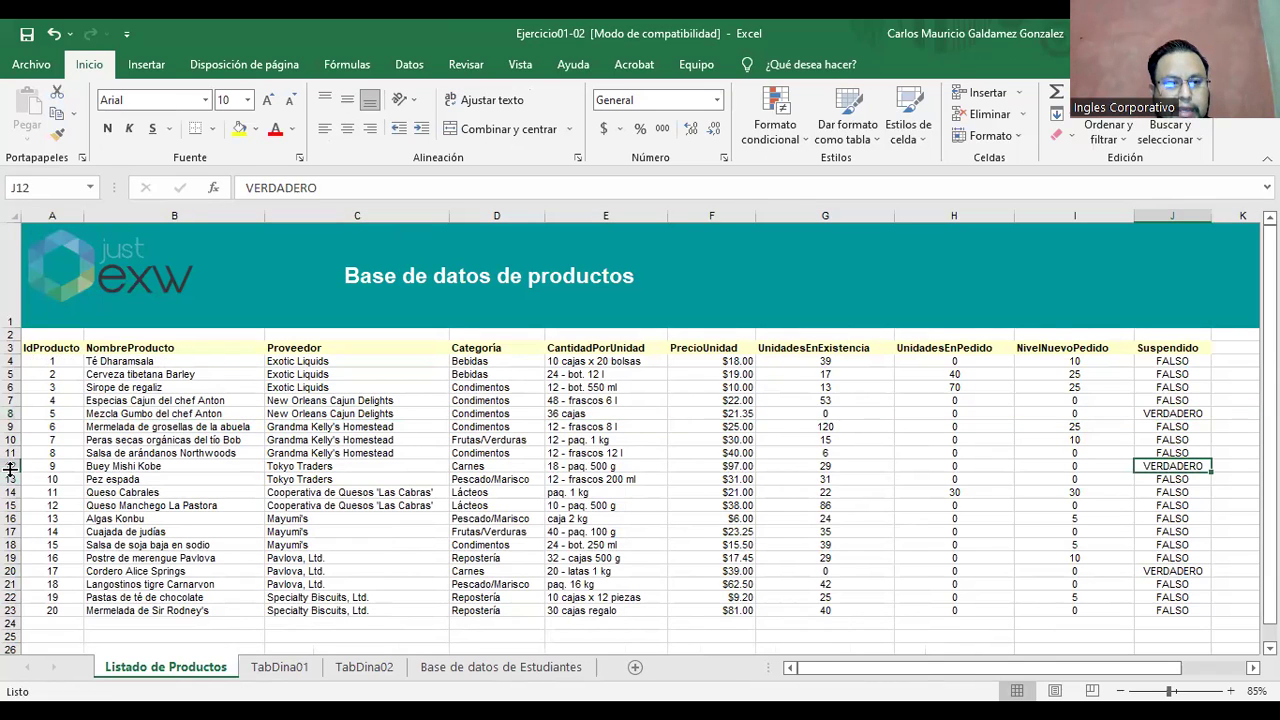
left_click(14, 466)
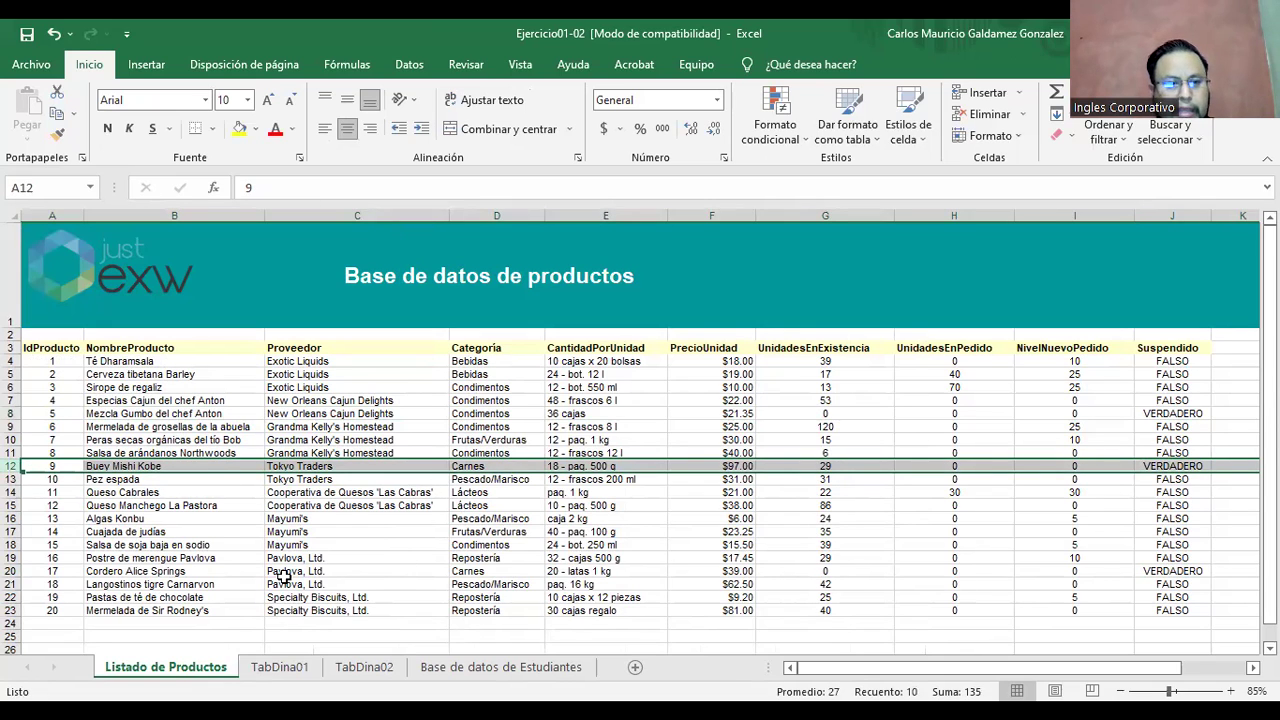
left_click(14, 571)
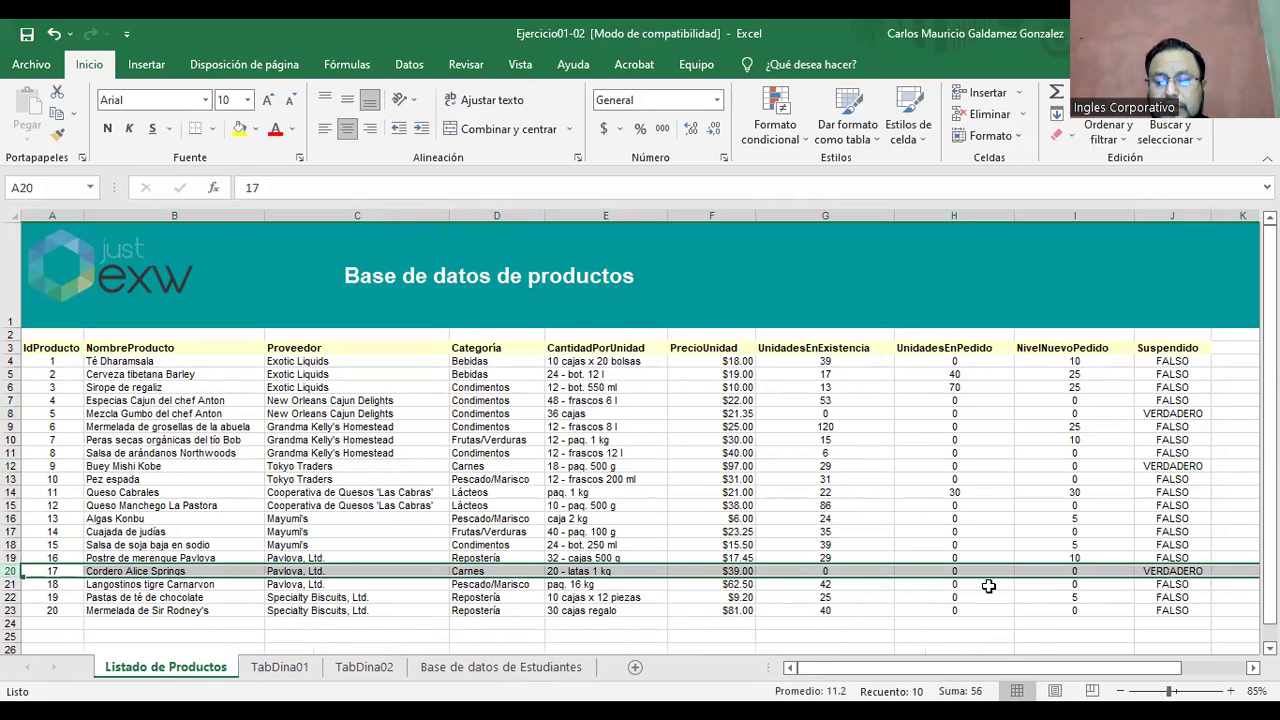
left_click(812, 462)
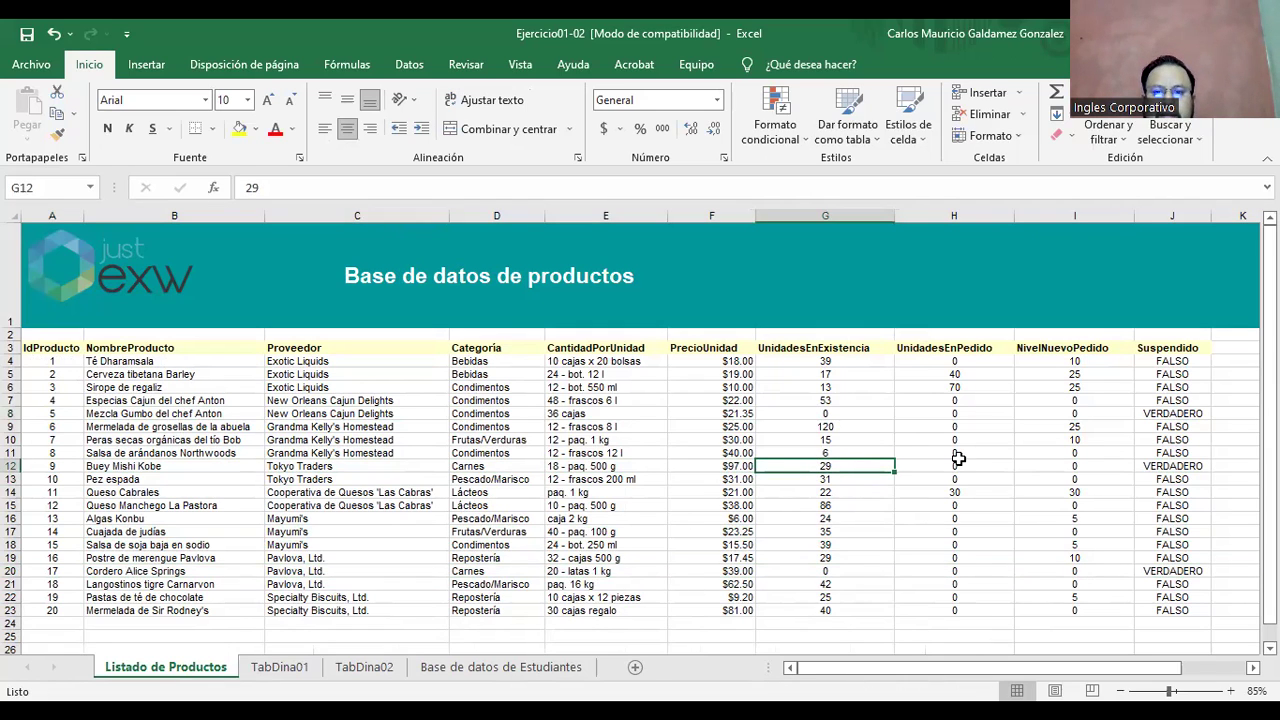
left_click(1180, 464)
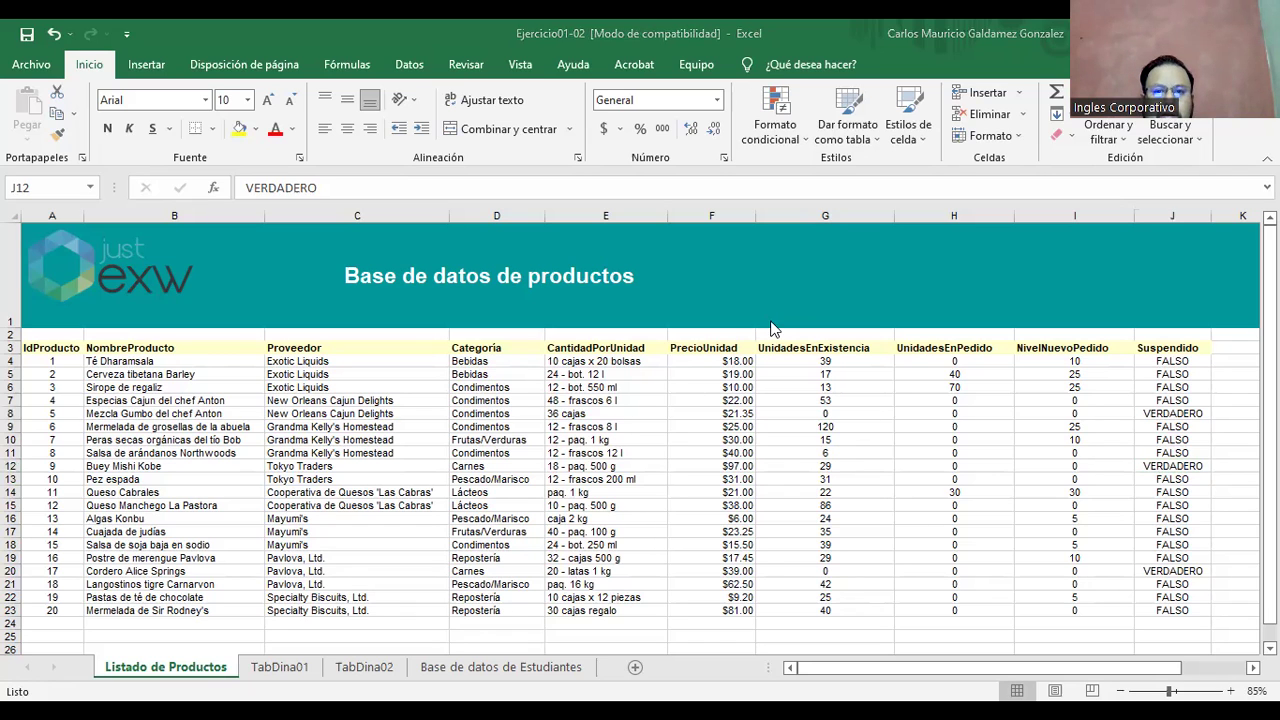
Try to set custom subtotals with the Producto function for the Suspendido column field in the TabDina02 pivot table.
left_click(368, 668)
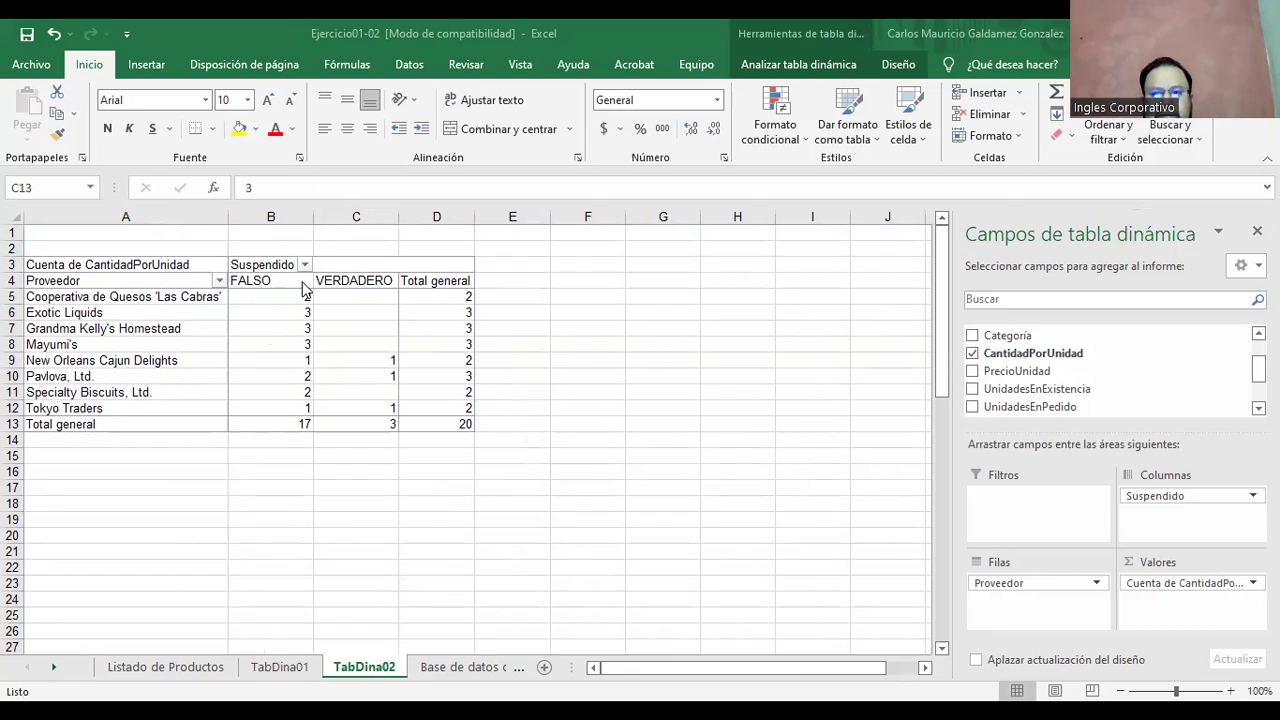
left_click(1170, 494)
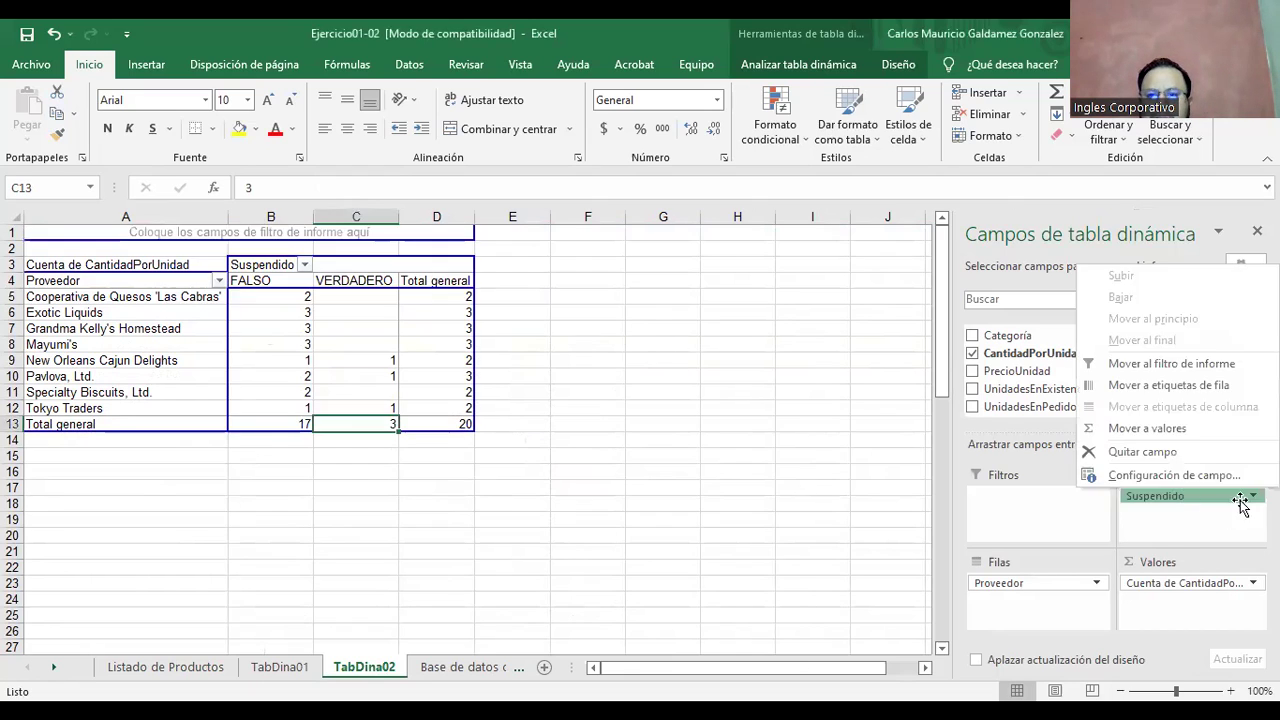
left_click(1170, 476)
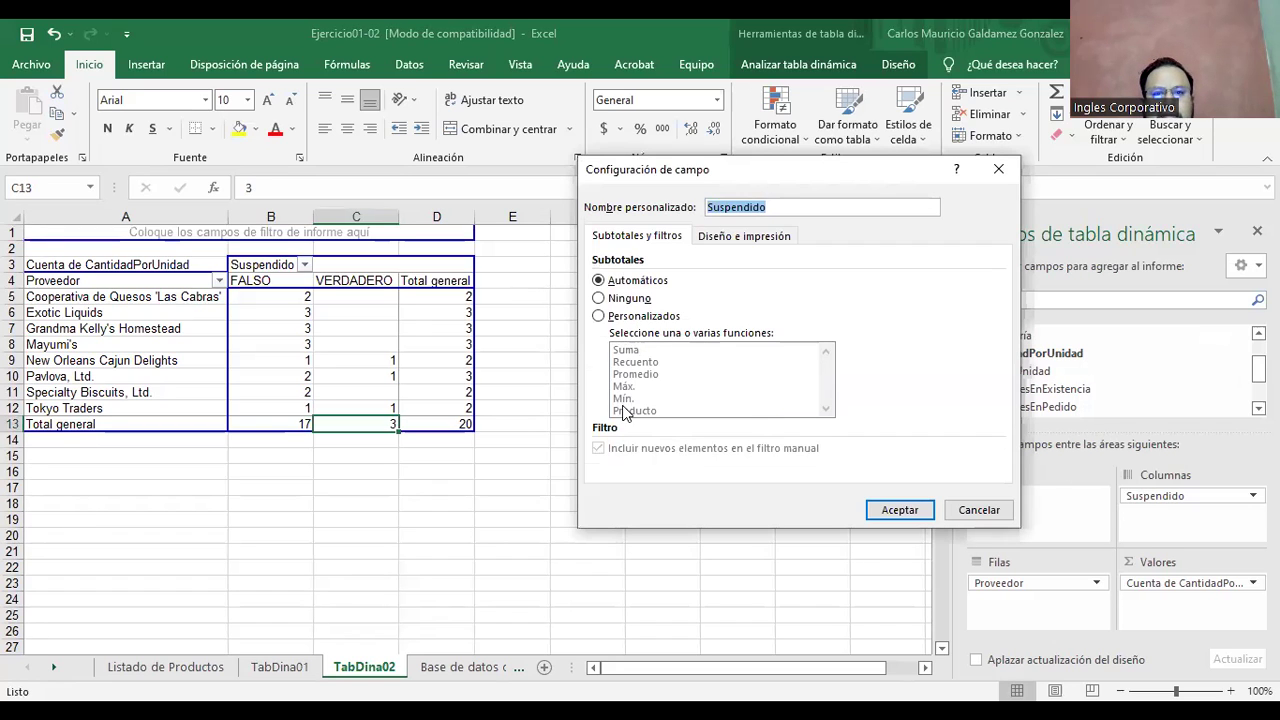
left_click(607, 316)
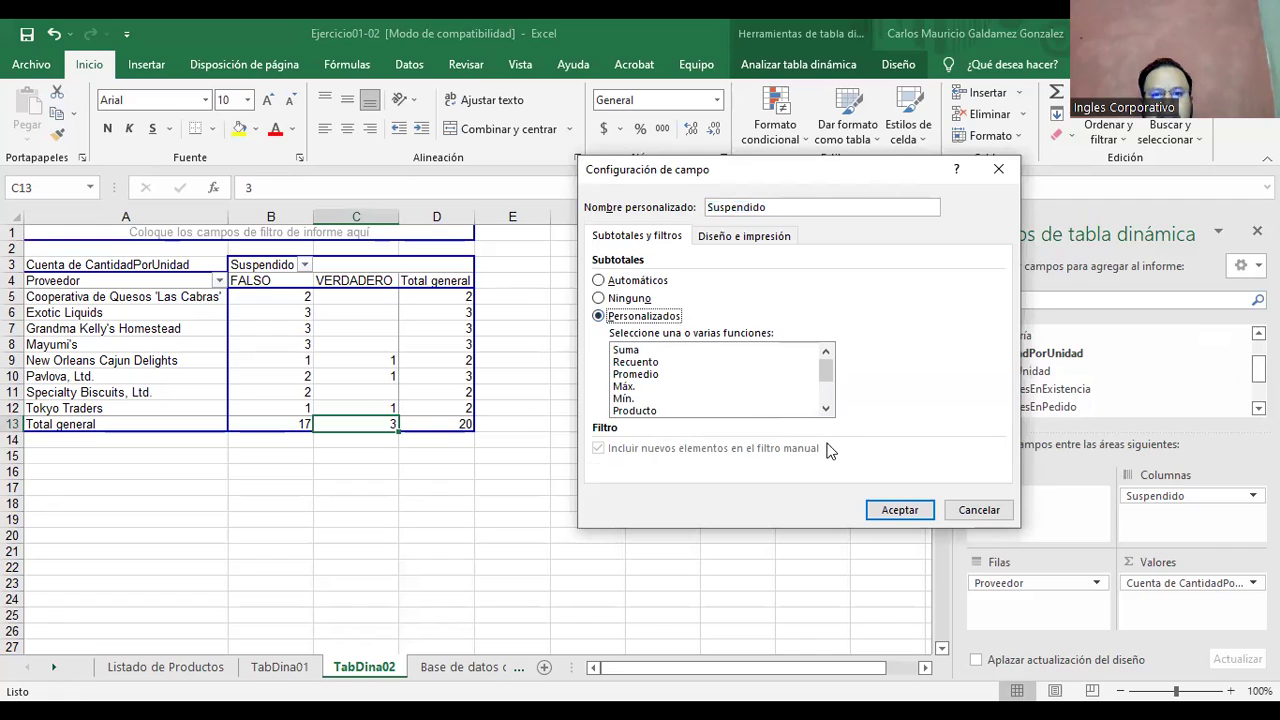
left_click(642, 411)
left_click(811, 205)
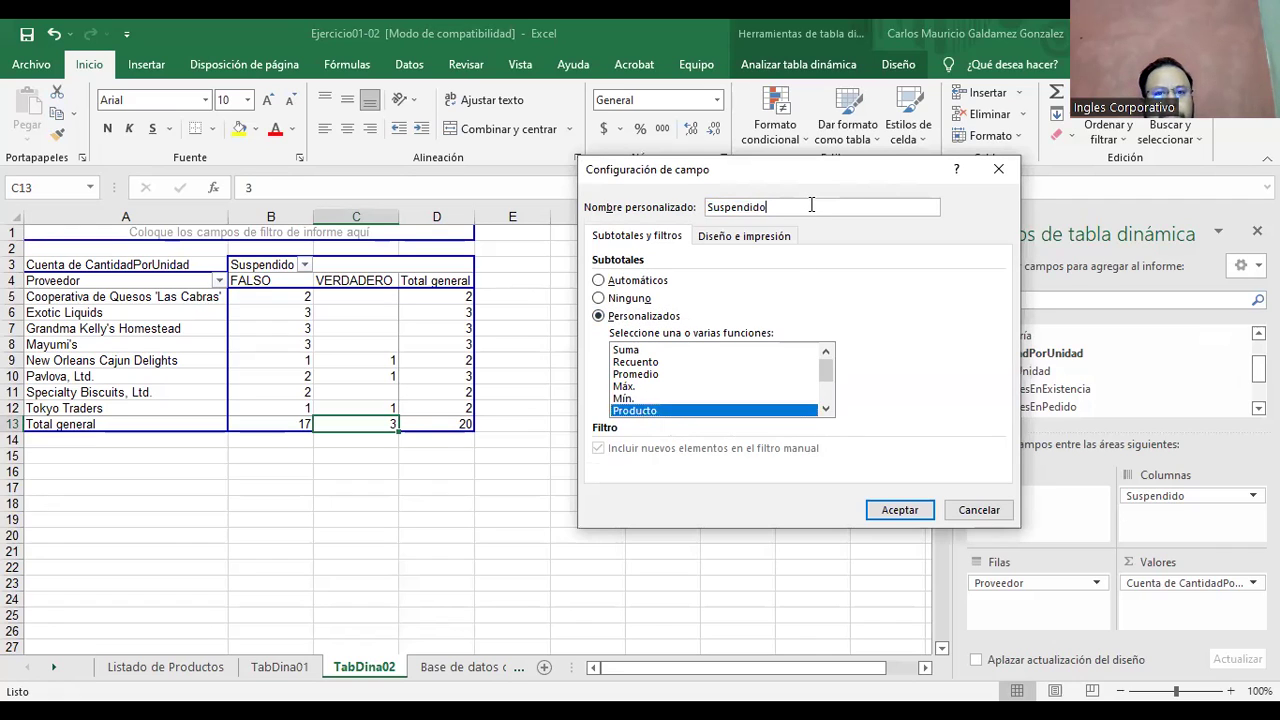
left_click(909, 511)
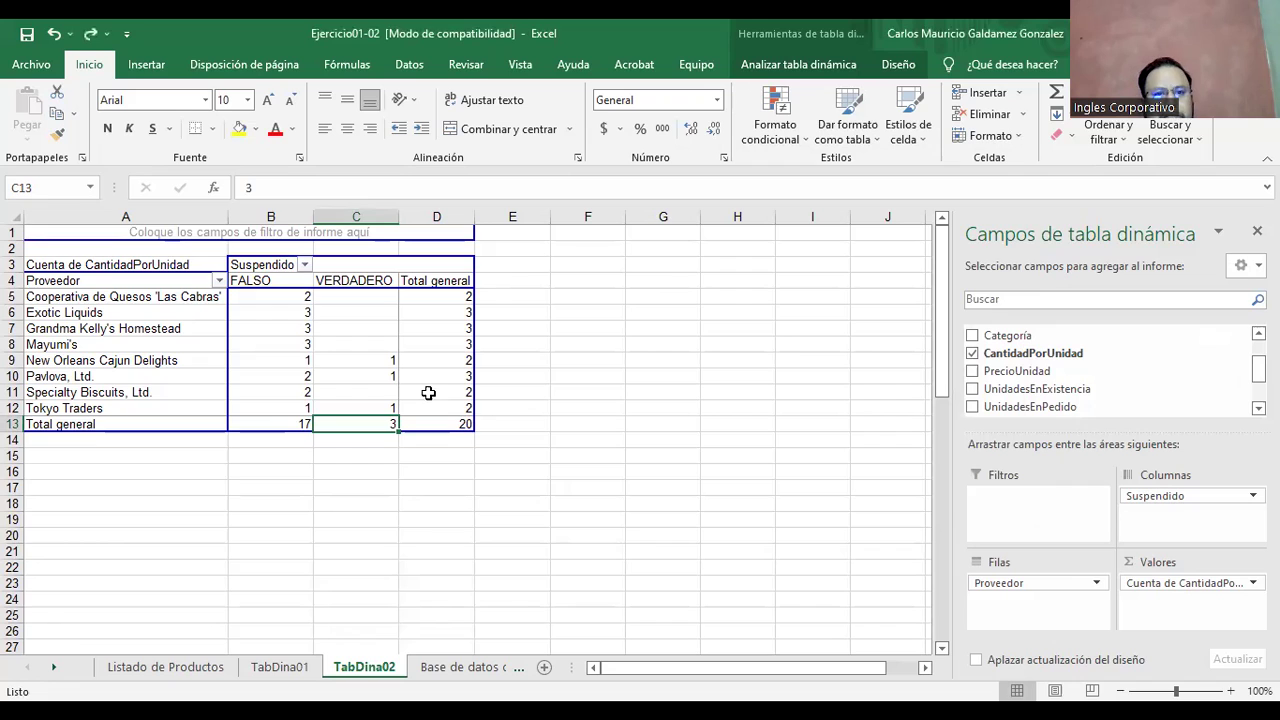
Examine the grand total and the VERDADERO counts of New Orleans Cajun Delights, Pavlova, Ltd. and Tokyo Traders in the TabDina02 pivot table.
left_click(467, 422)
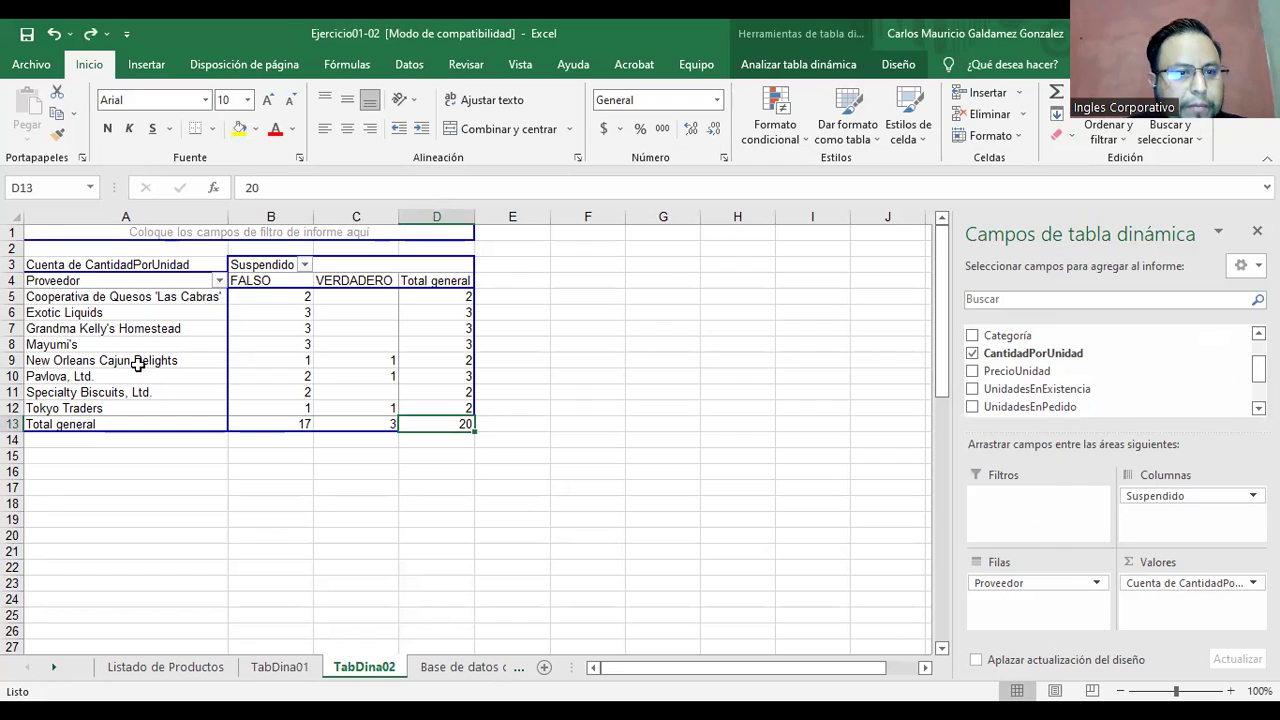
left_click_drag(124, 361, 128, 380)
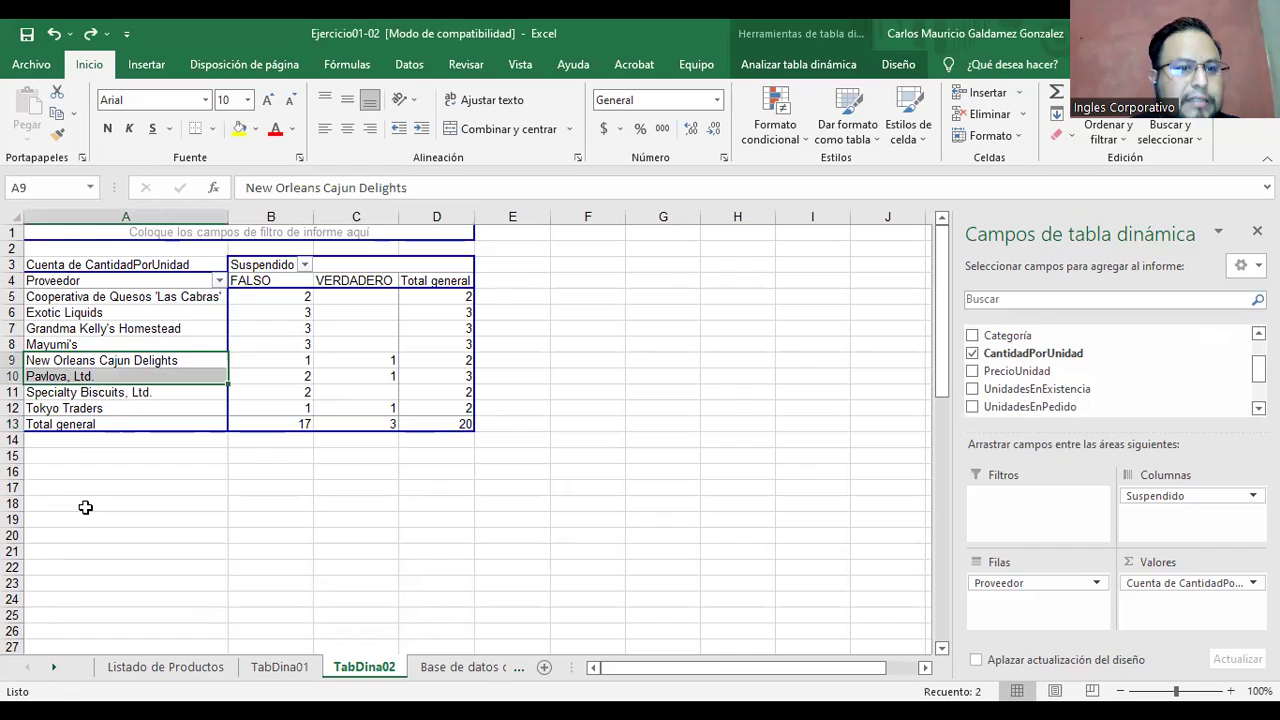
left_click(150, 412)
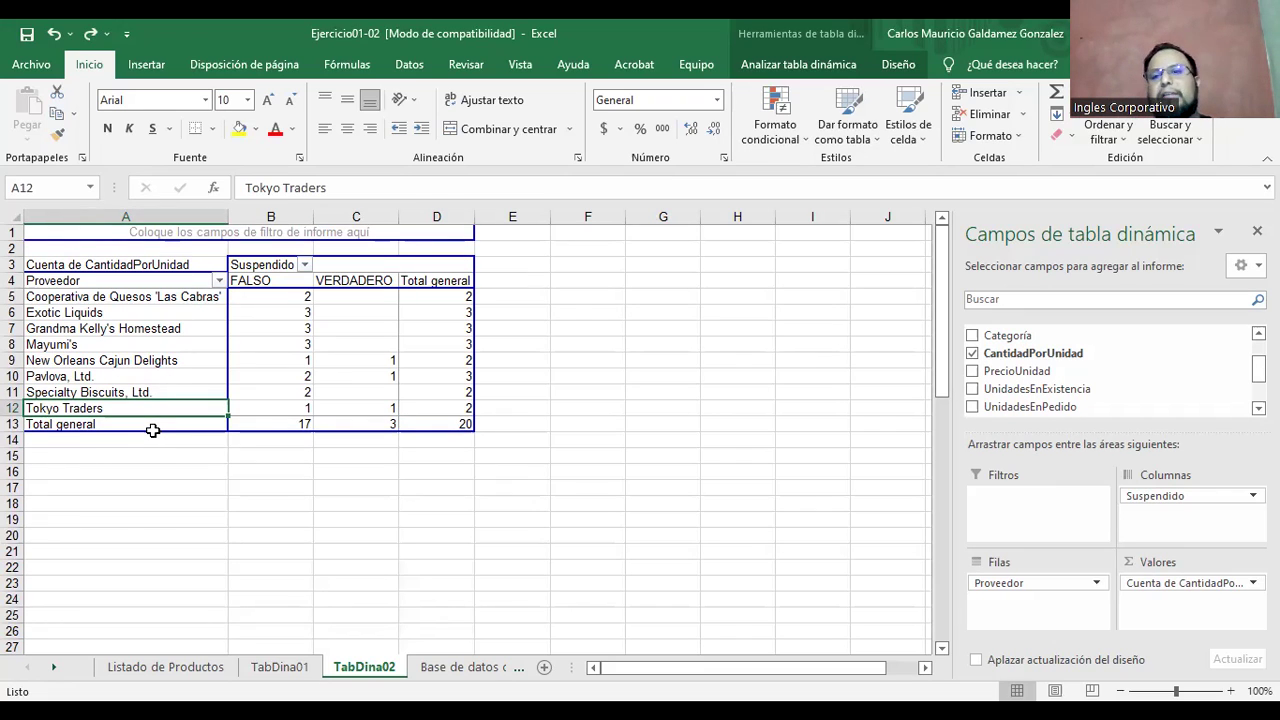
left_click_drag(352, 364, 361, 384)
left_click(358, 409)
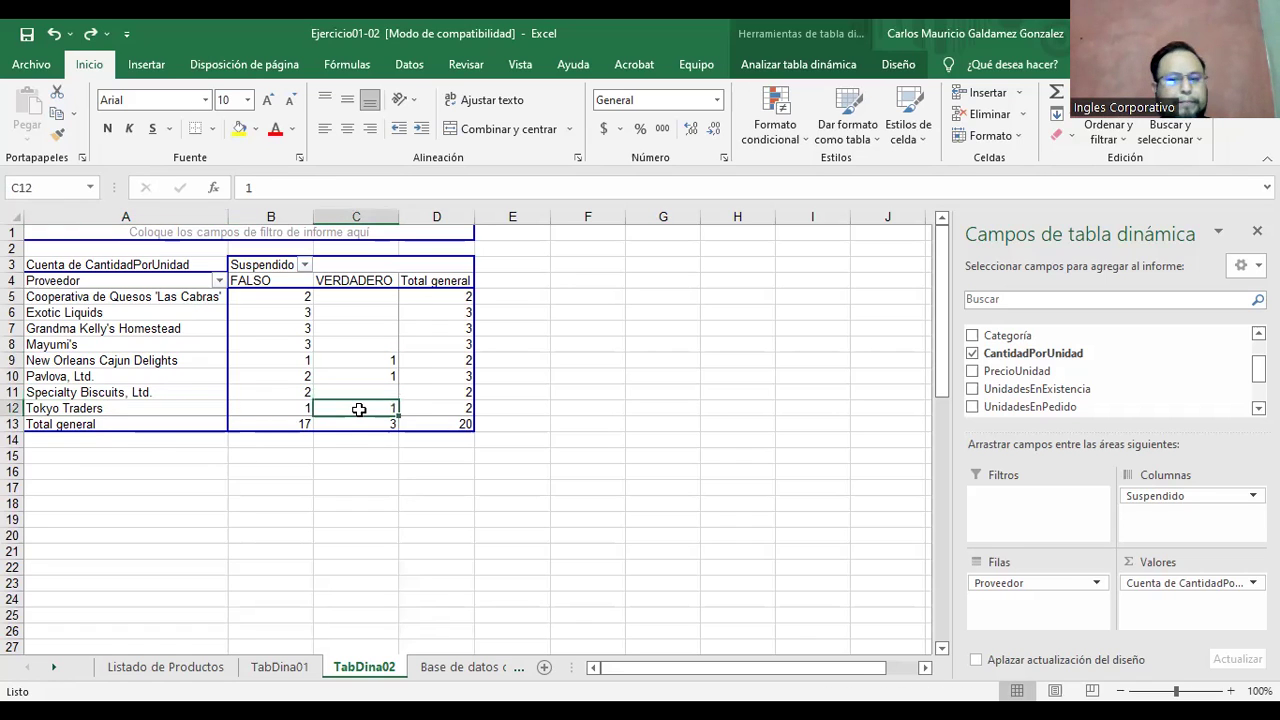
mouse_move(358, 409)
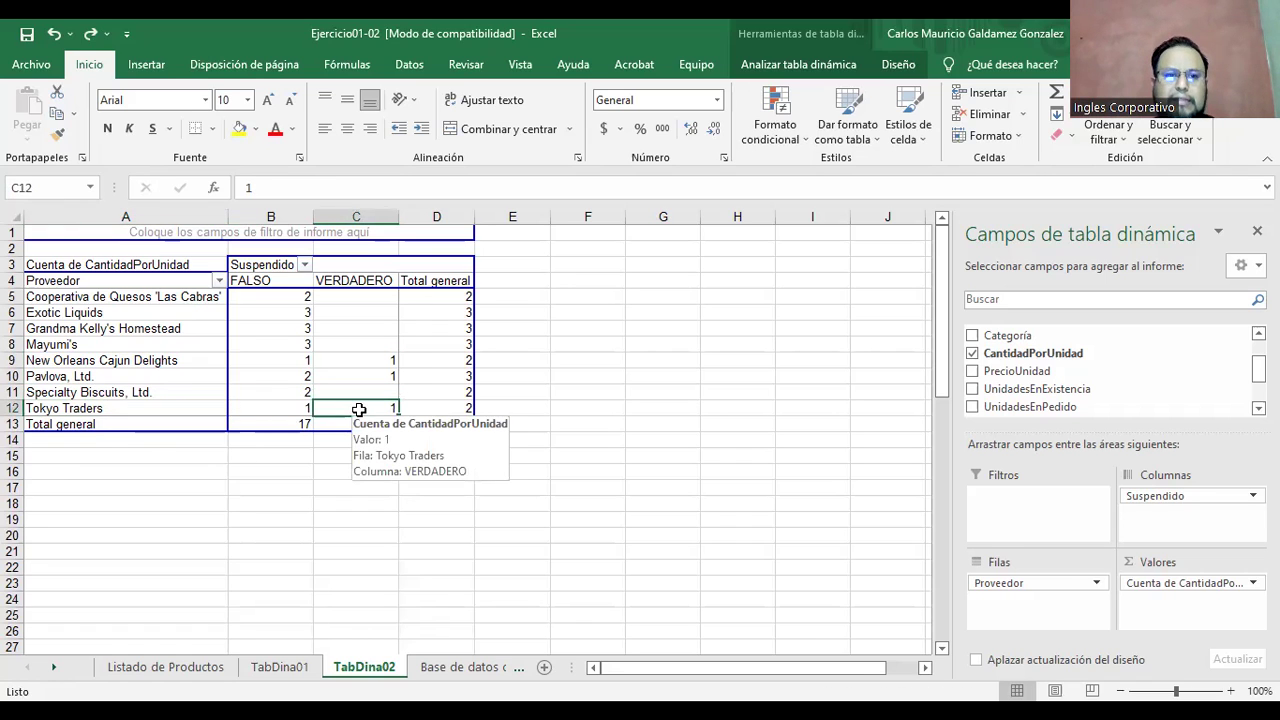
left_click(112, 411)
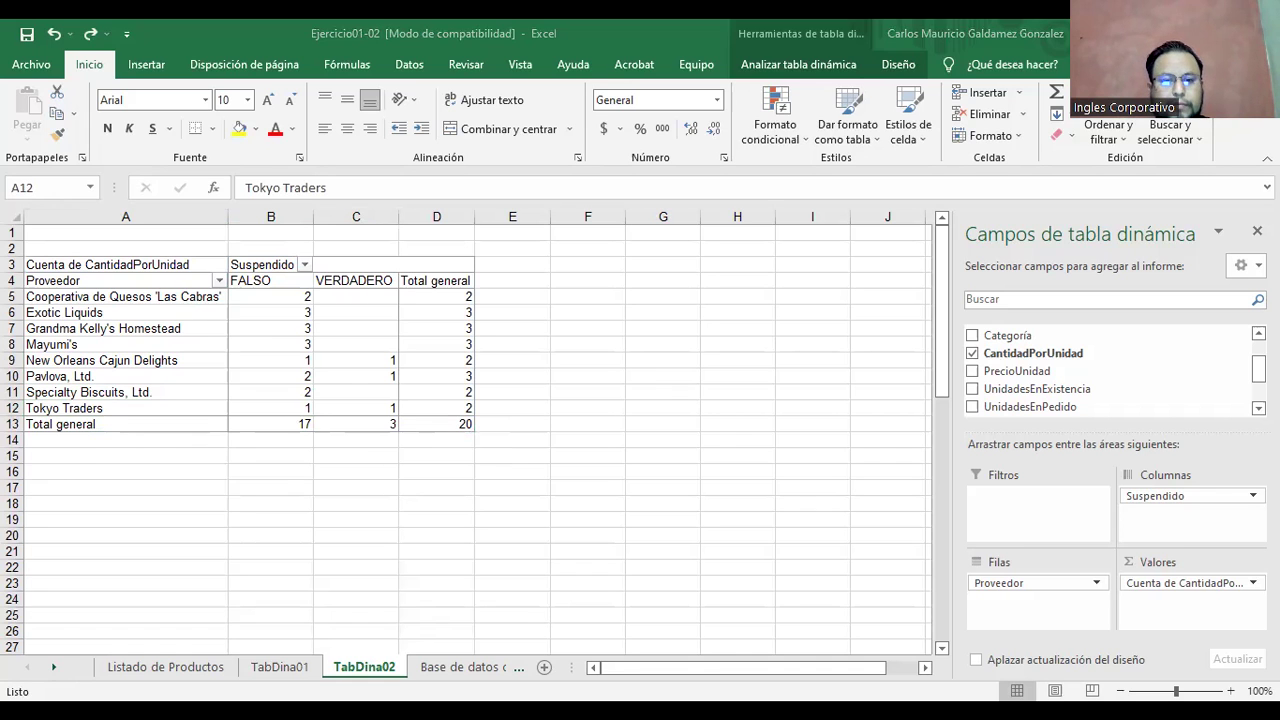
Insert the recommended pivot table Suma de UnidadesEnExistencia por Categoría (+) from the data on the Listado de Productos sheet.
left_click(178, 676)
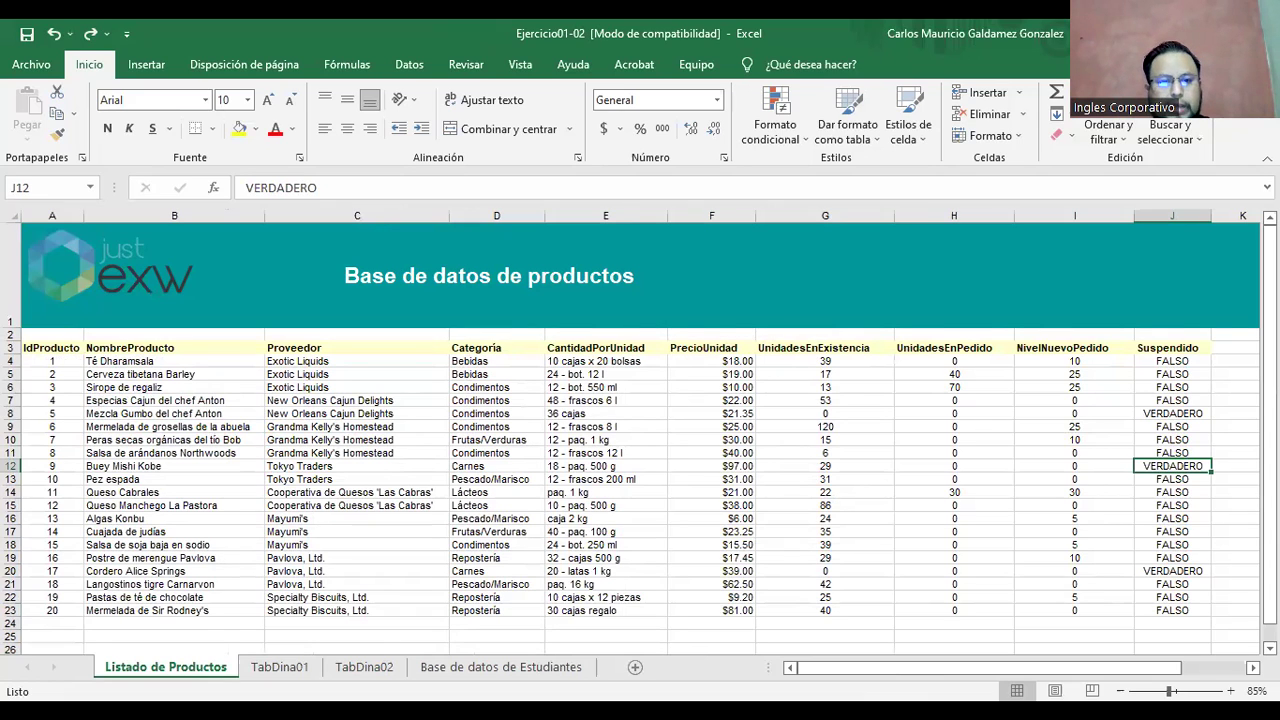
key("alt+Tab")
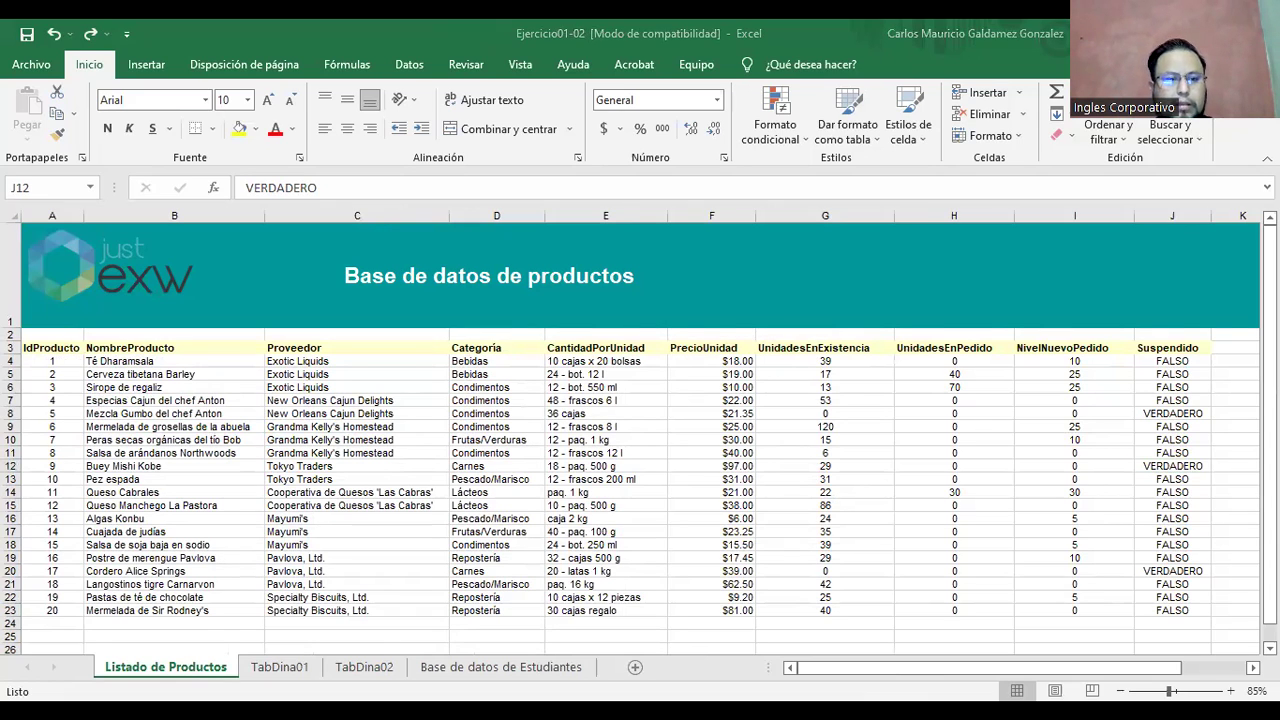
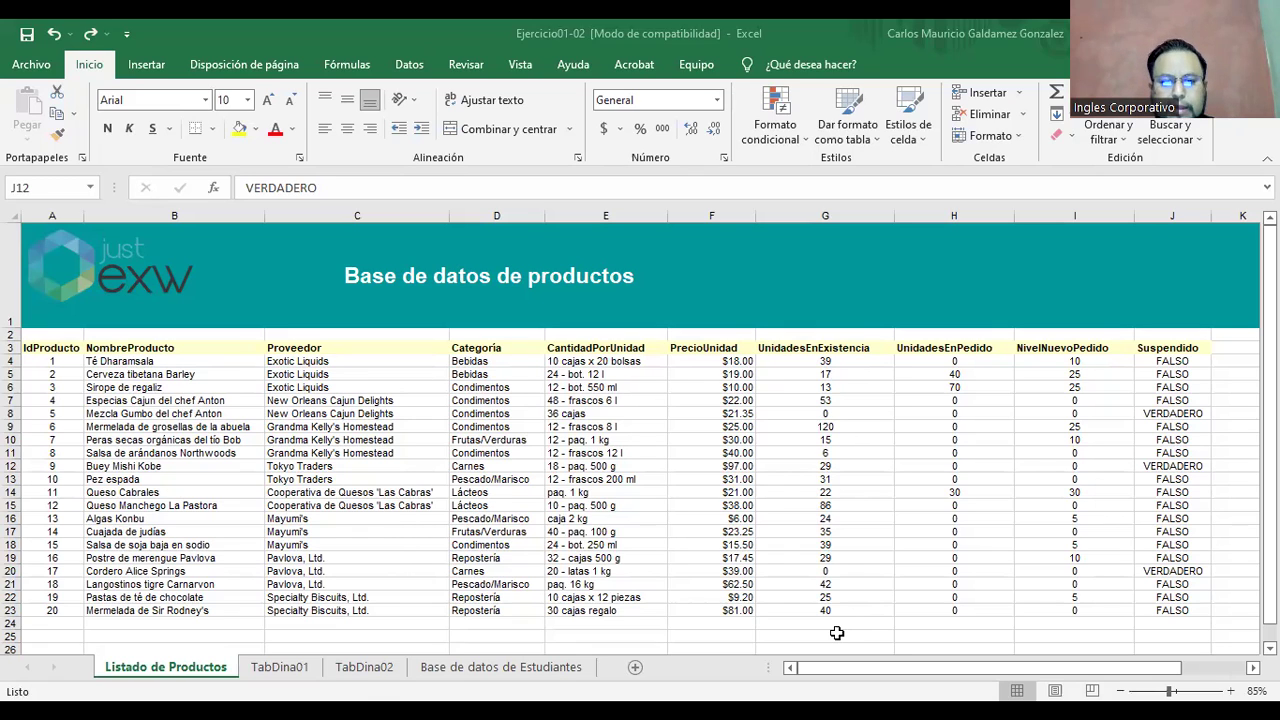
left_click(350, 466)
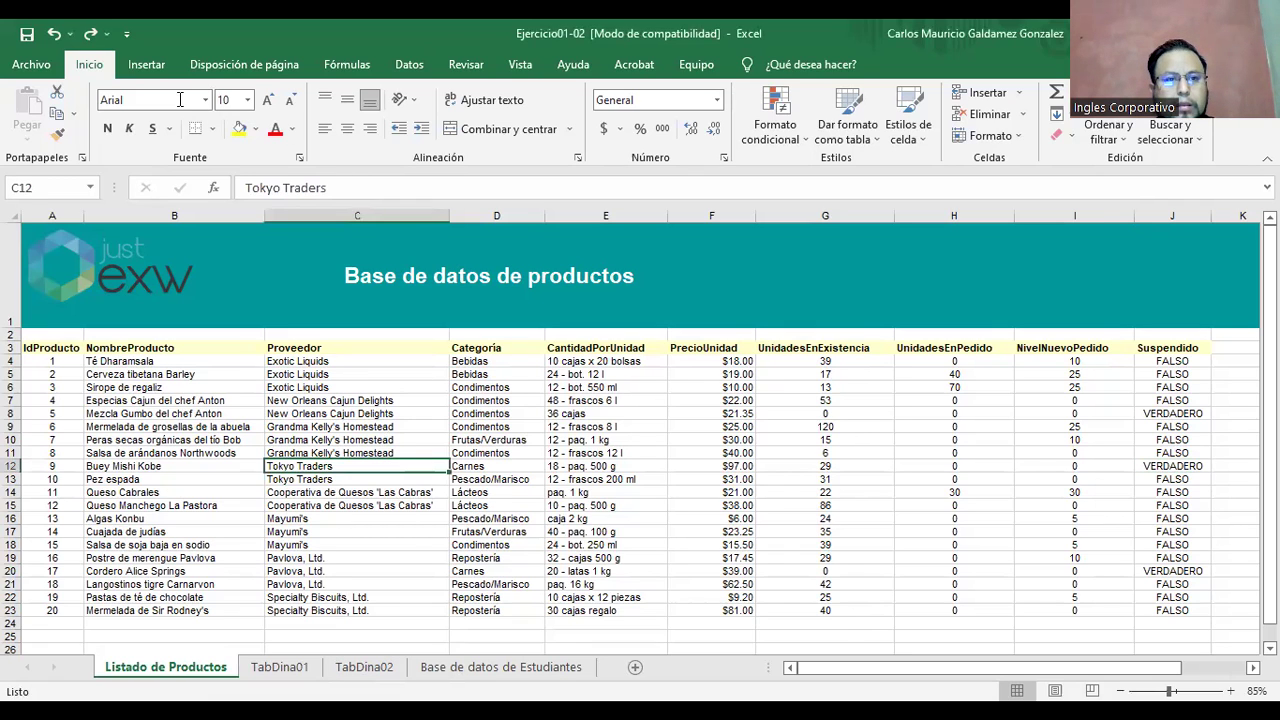
left_click(144, 66)
left_click(119, 136)
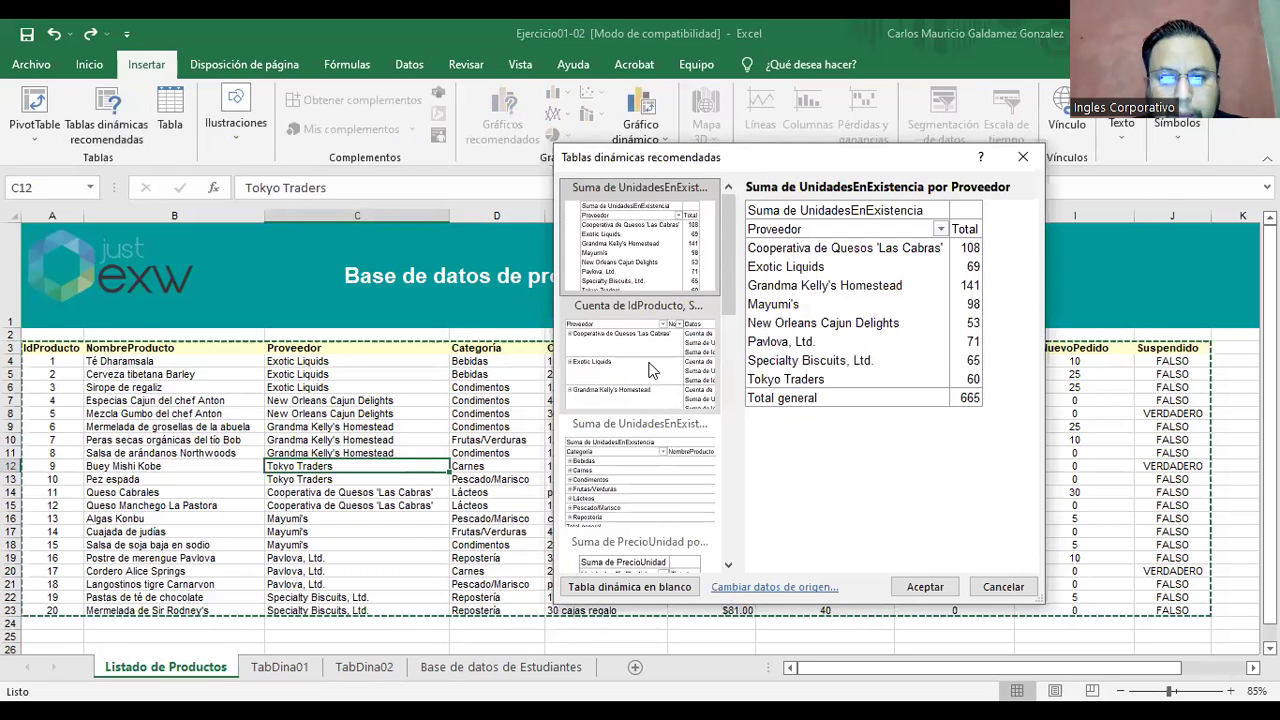
left_click(651, 370)
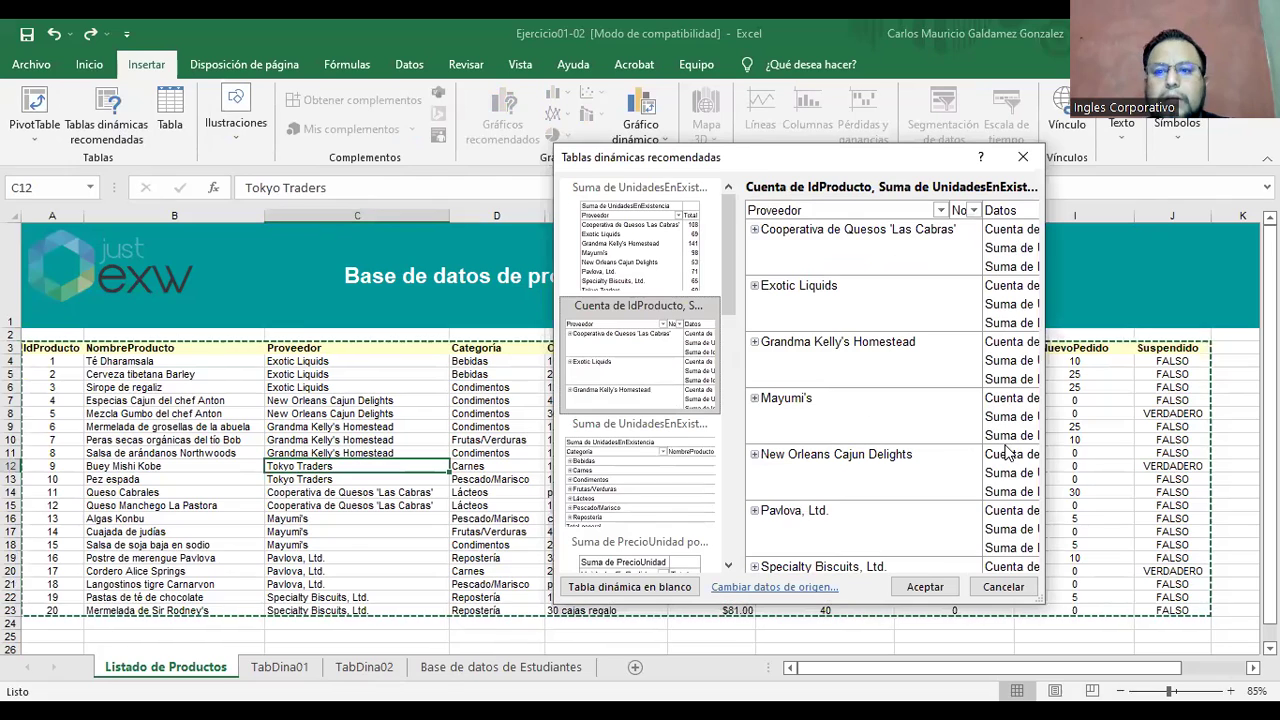
left_click(620, 493)
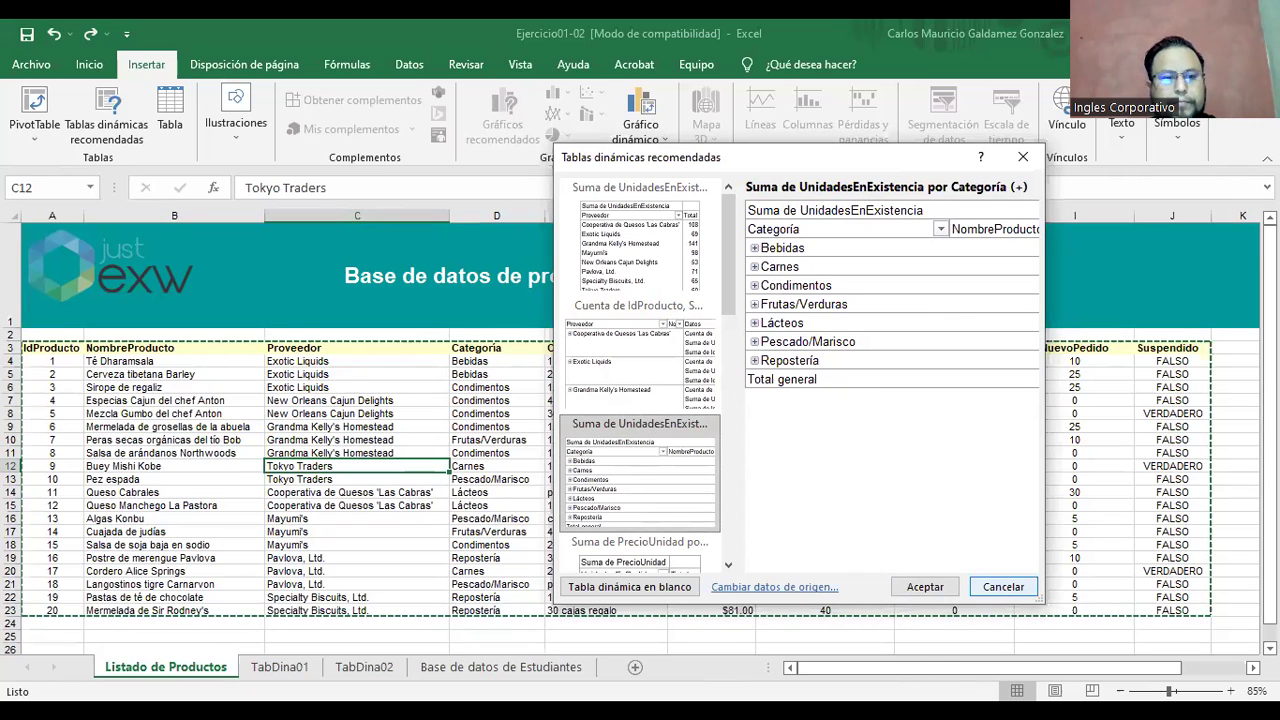
left_click(925, 587)
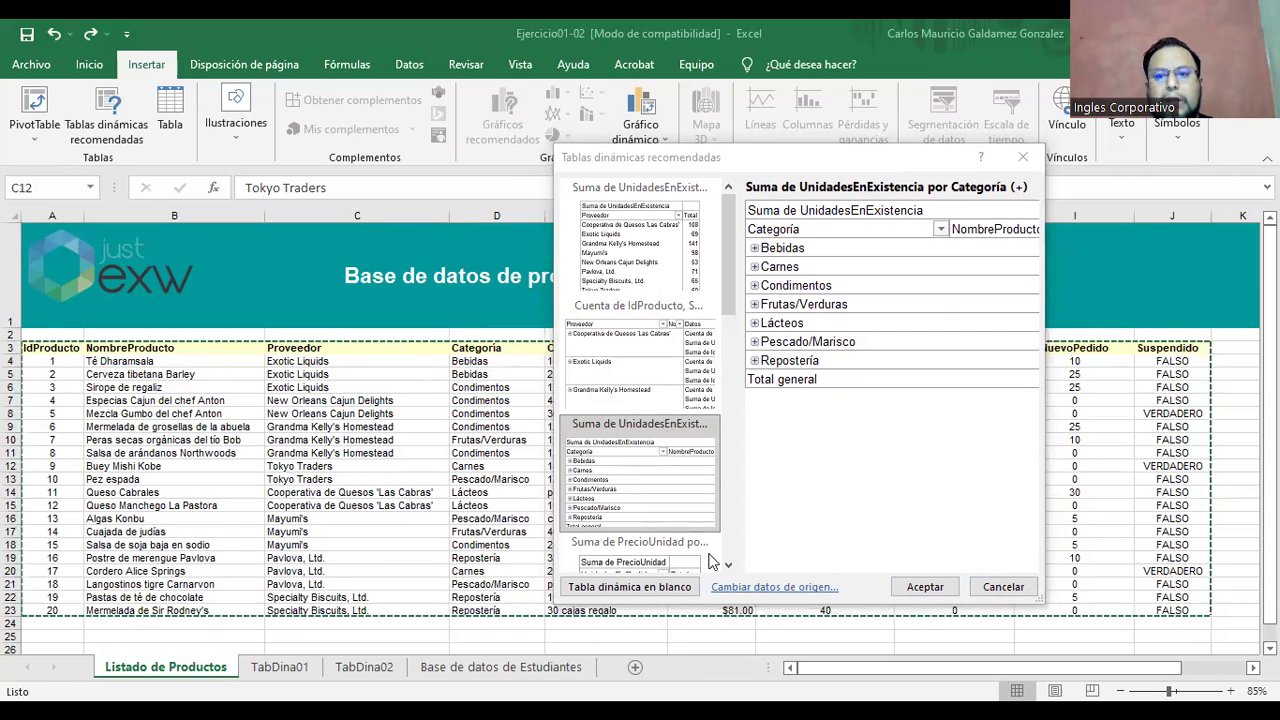
left_click(925, 587)
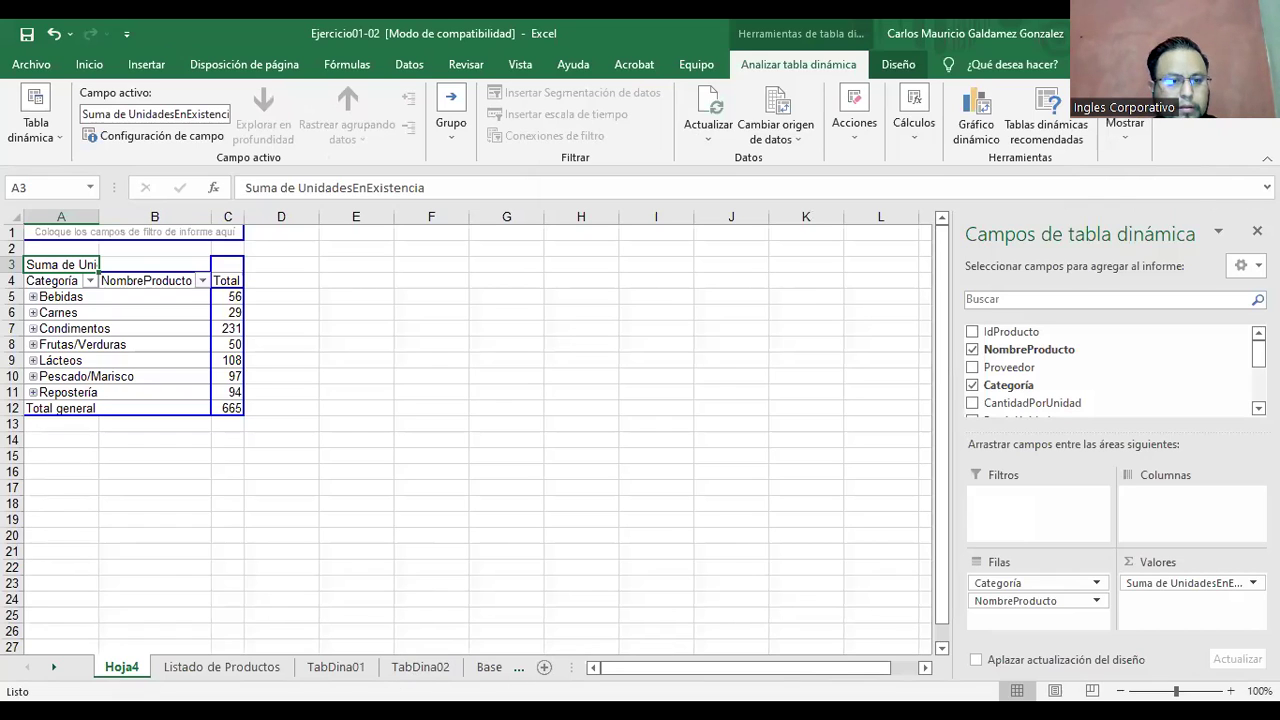
Rename the new pivot table sheet as TabDina03 and place it right after TabDina02.
double_click(122, 667)
type("TabDina0")
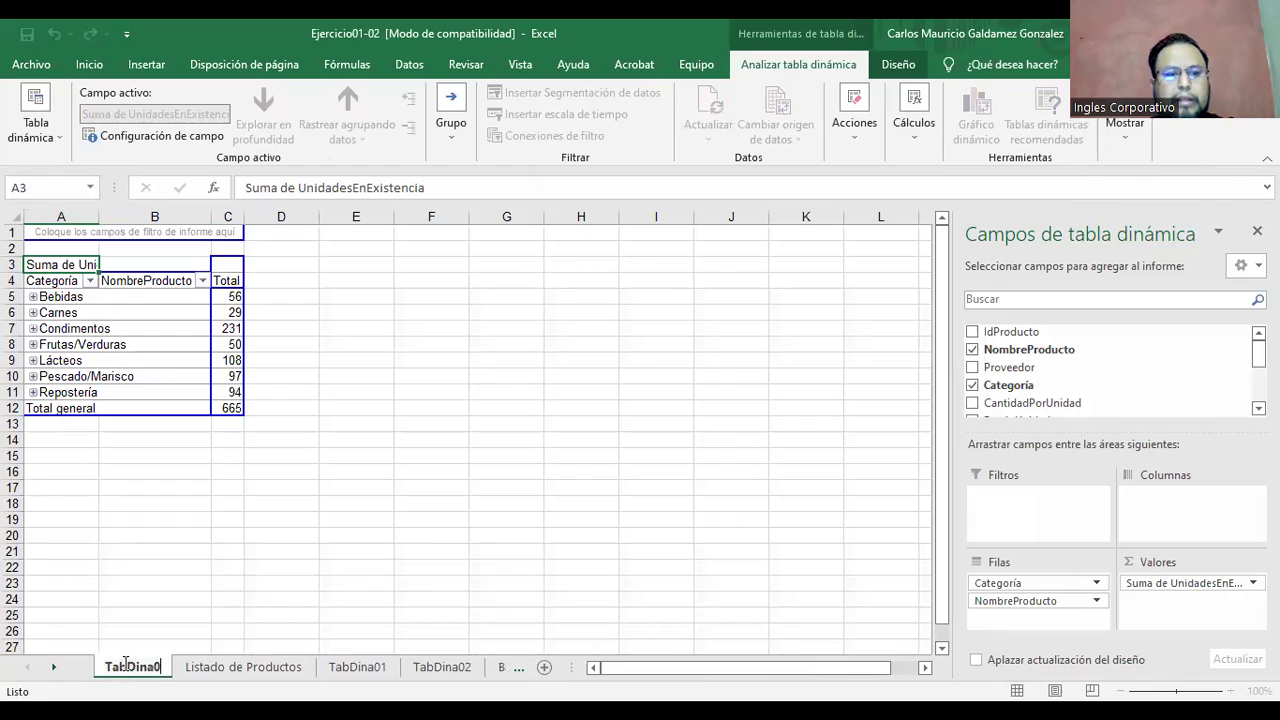
type("3")
key("Return")
left_click_drag(127, 670, 498, 664)
Check the product list and the options of the Categoría and NombreProducto row fields in the TabDina03 pivot table.
left_click(166, 669)
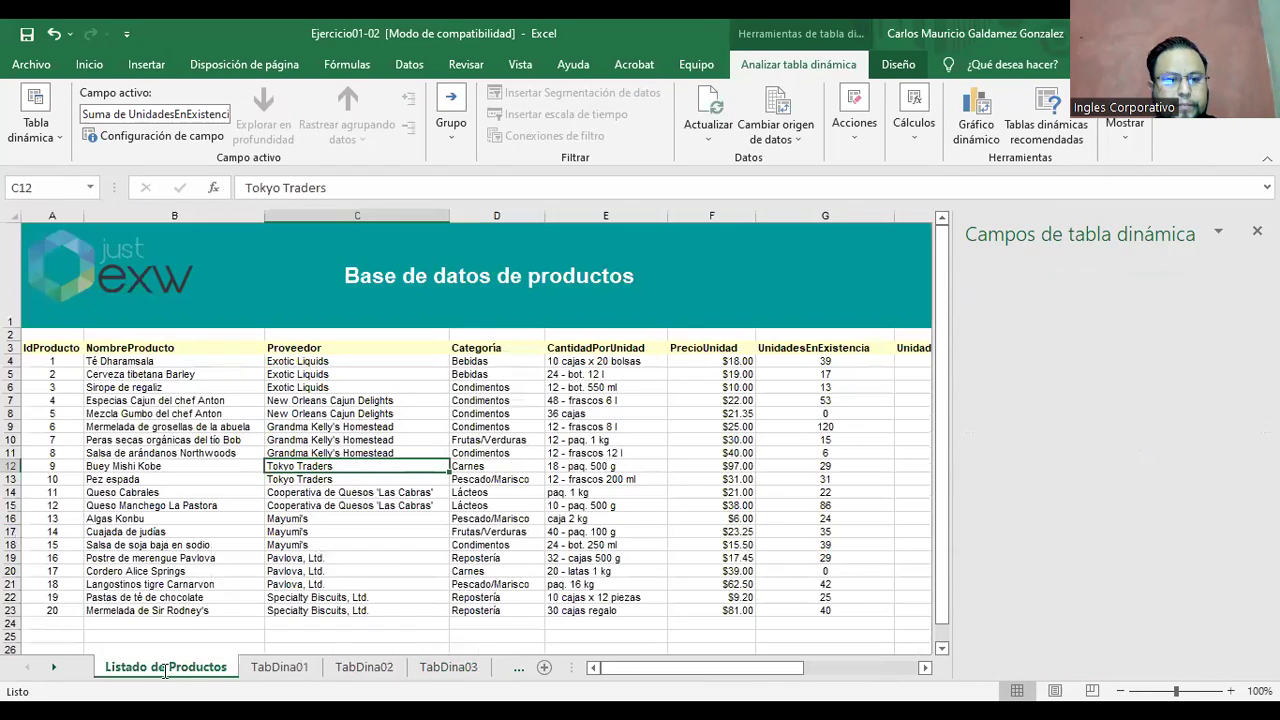
left_click(428, 672)
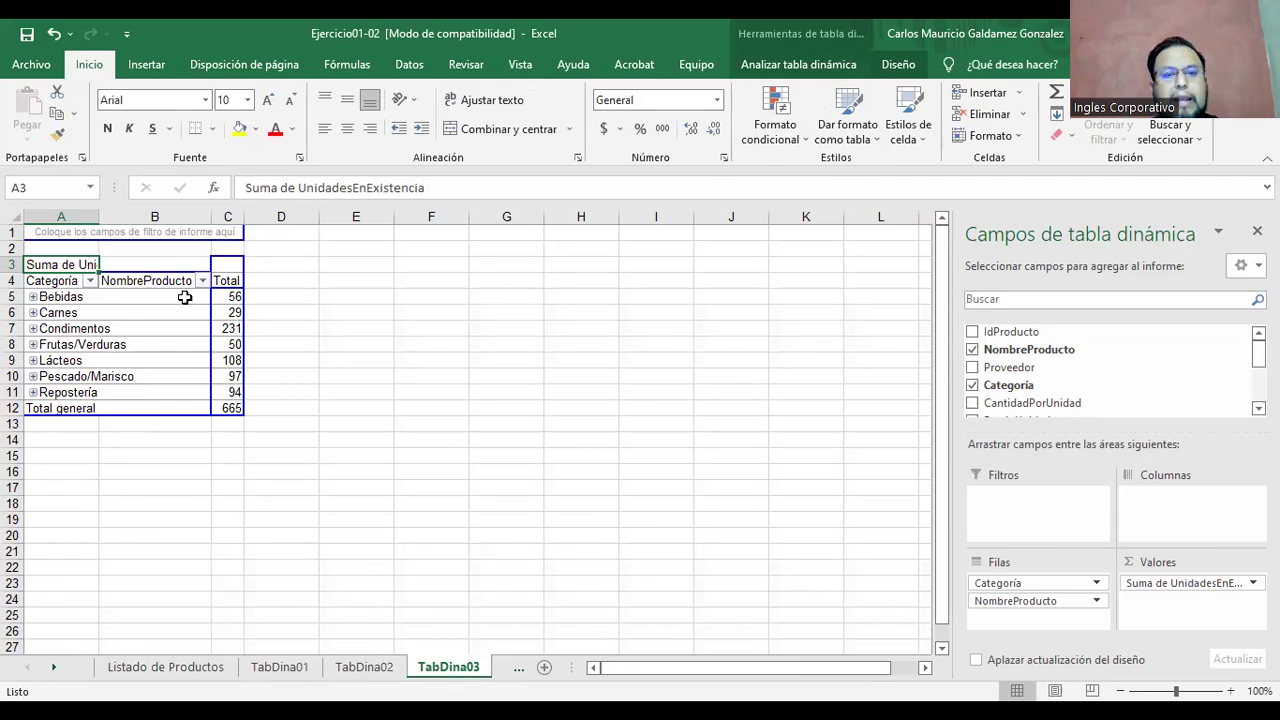
left_click(989, 583)
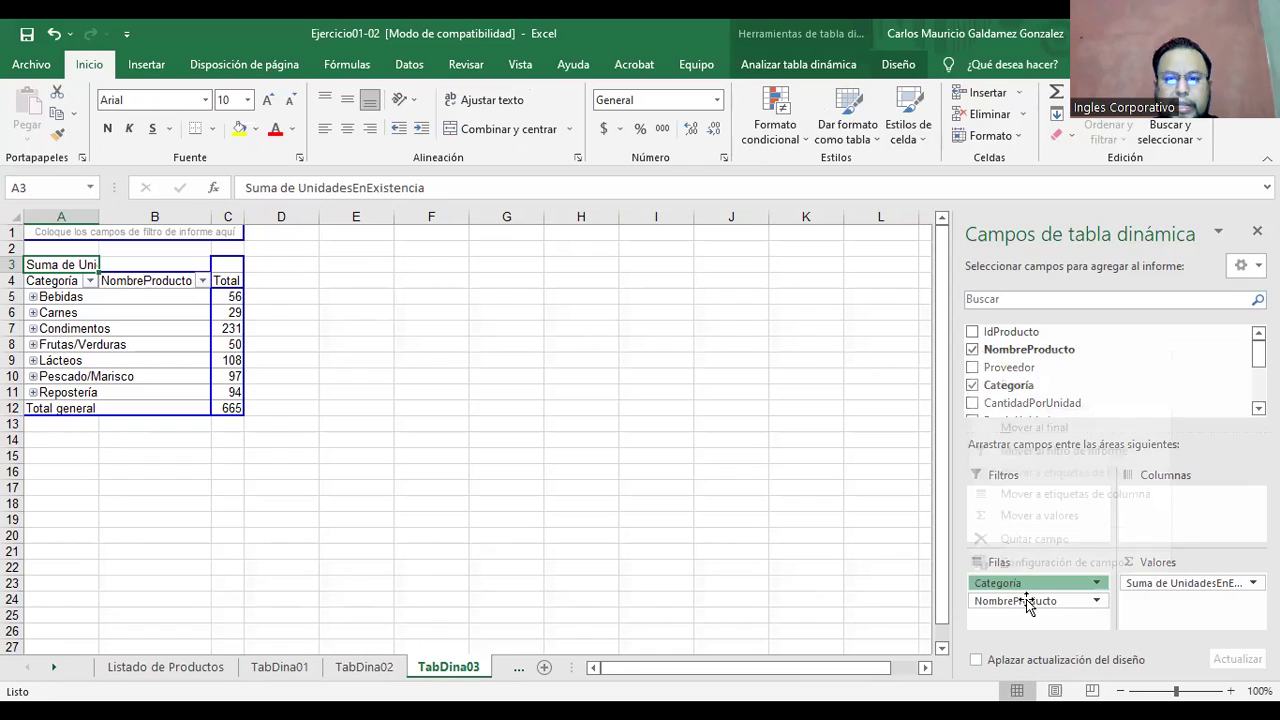
left_click(1016, 602)
left_click(1016, 602)
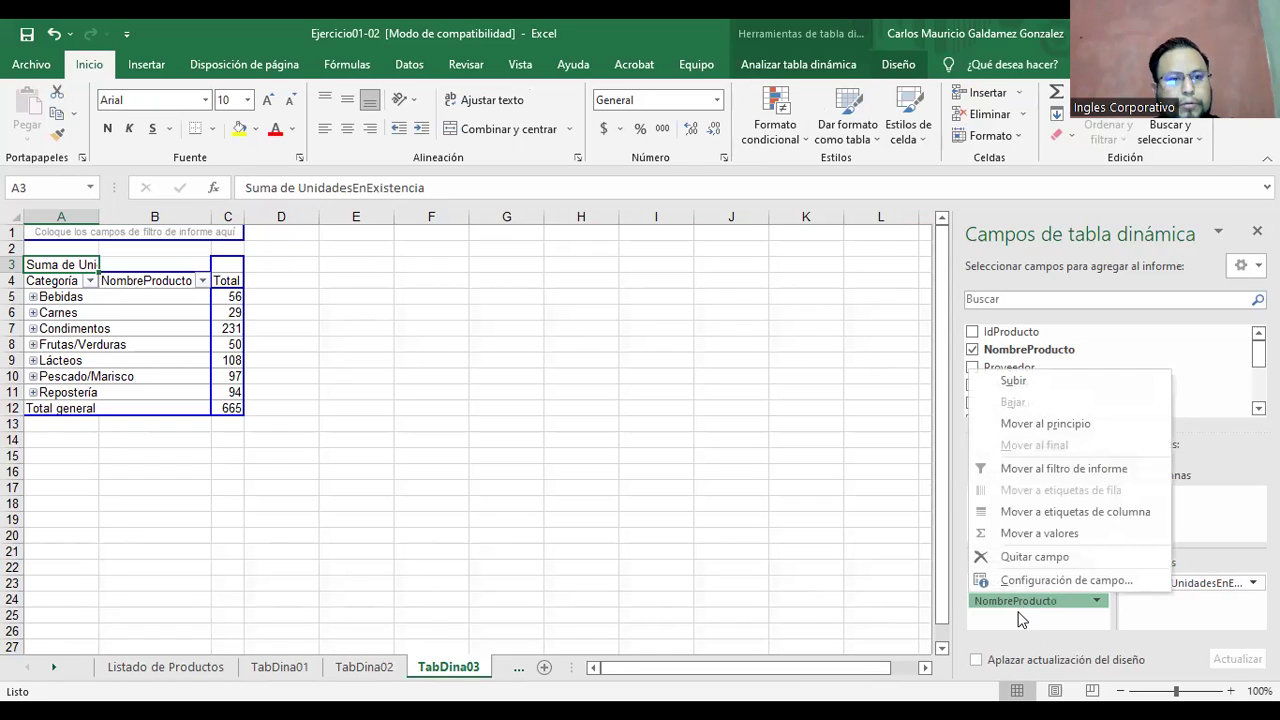
left_click(1005, 634)
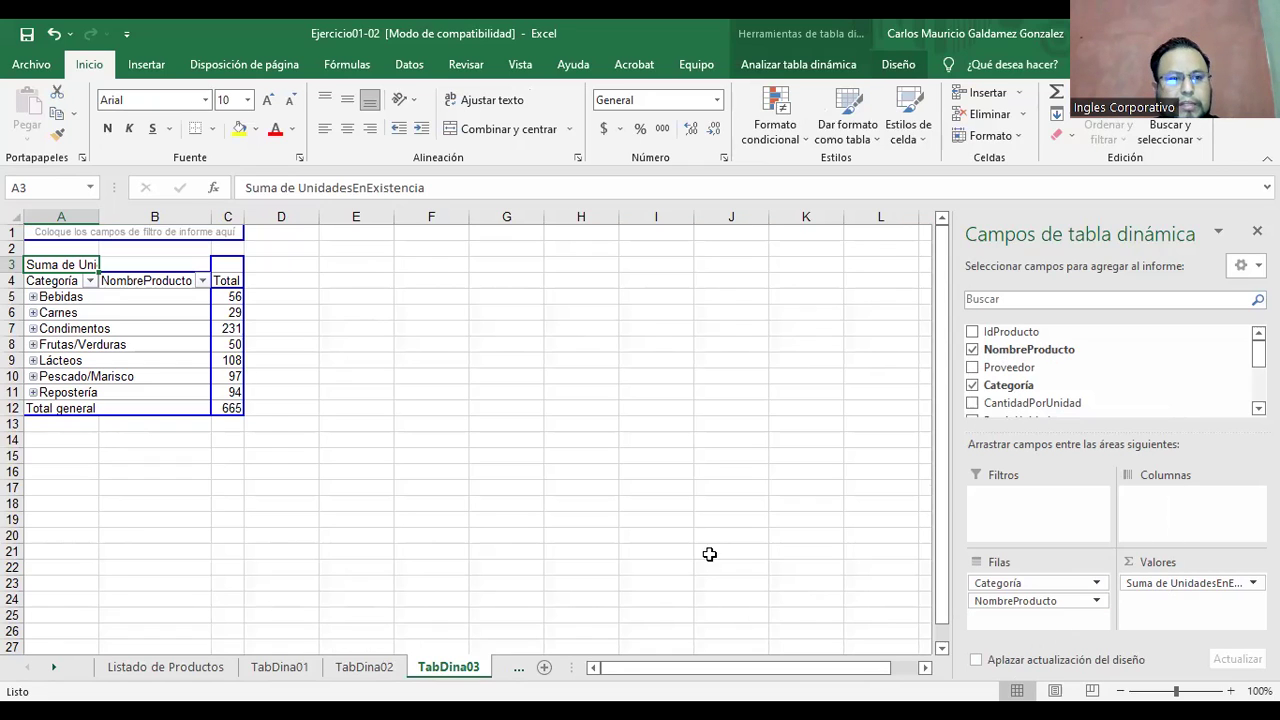
Expand the Bebidas category to examine its products, Cerveza tibetana Barley and Té Dharamsala, and collapse it again.
left_click(32, 297)
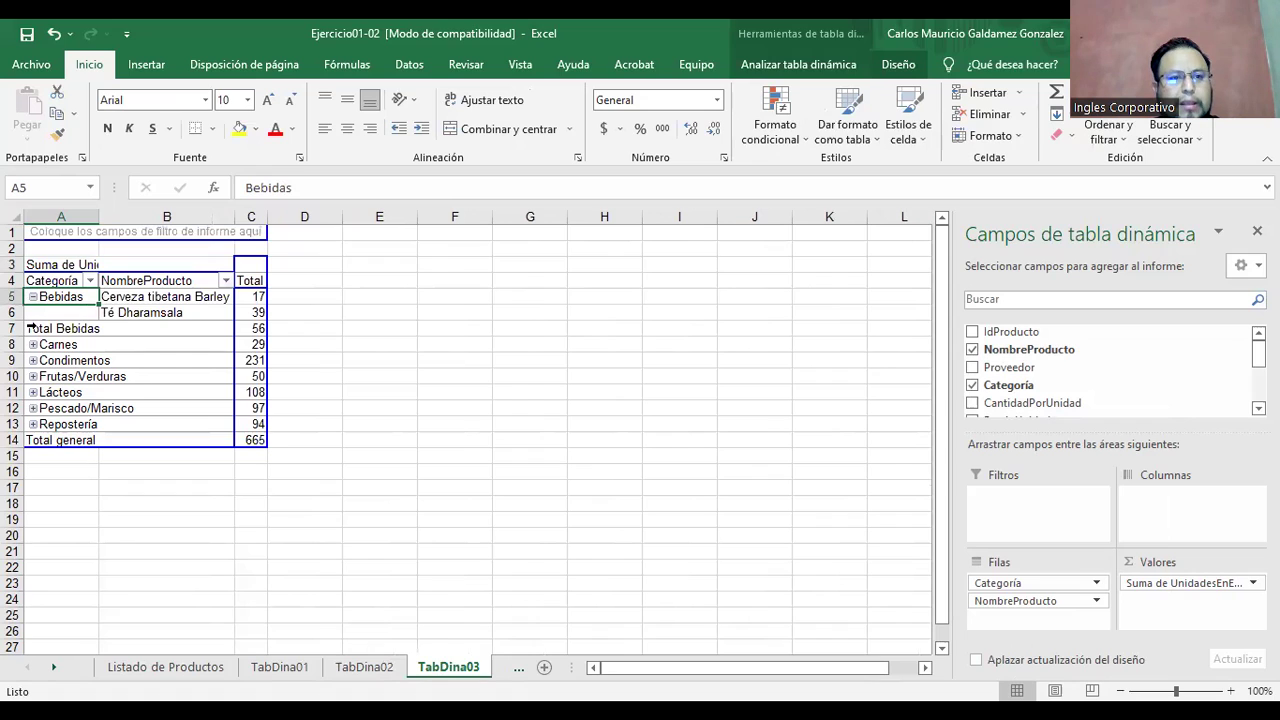
left_click(143, 296)
left_click(143, 314)
left_click(143, 296)
left_click(150, 314)
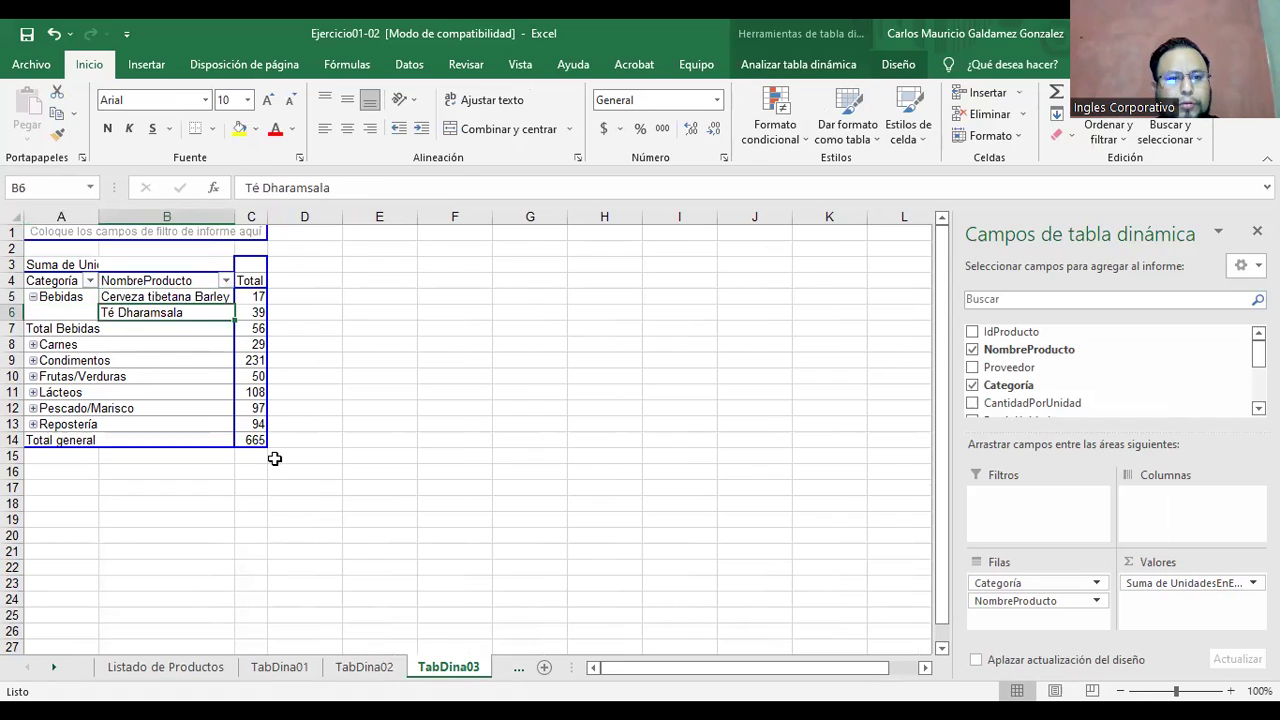
left_click(32, 297)
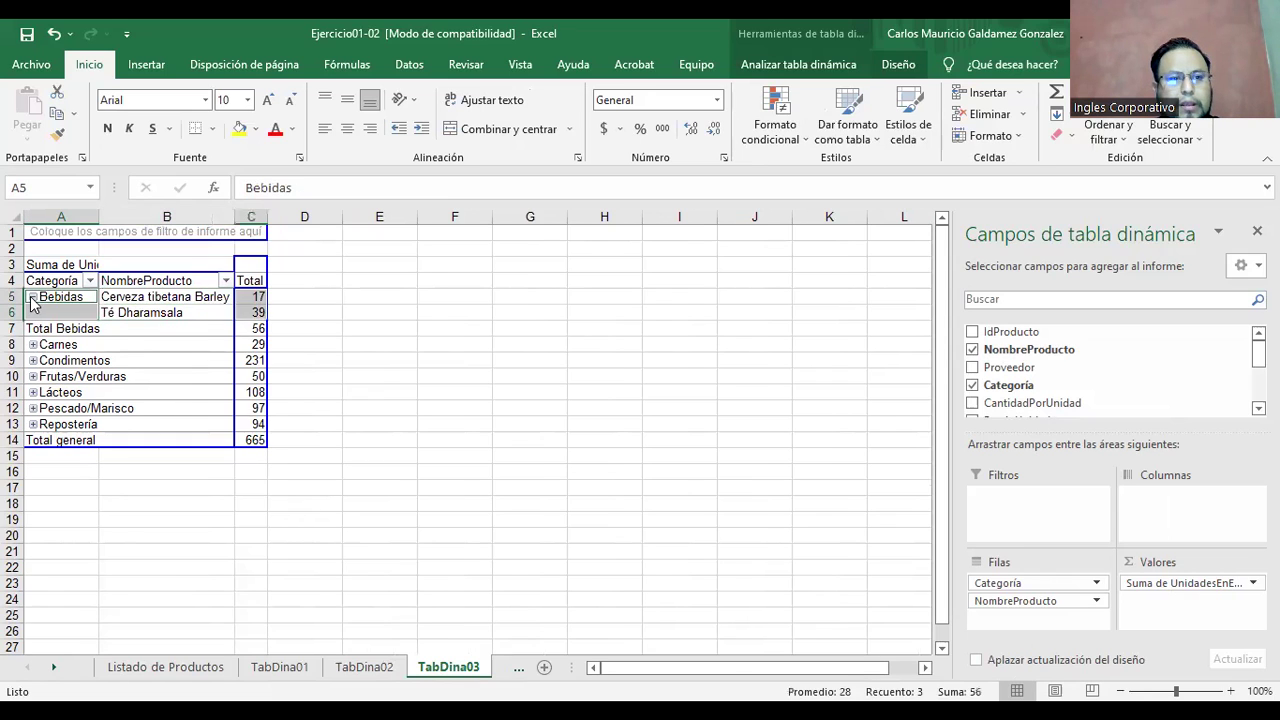
Check the NombreProducto row field and expand Bebidas to read the stock of each product and the category subtotal.
left_click(1015, 603)
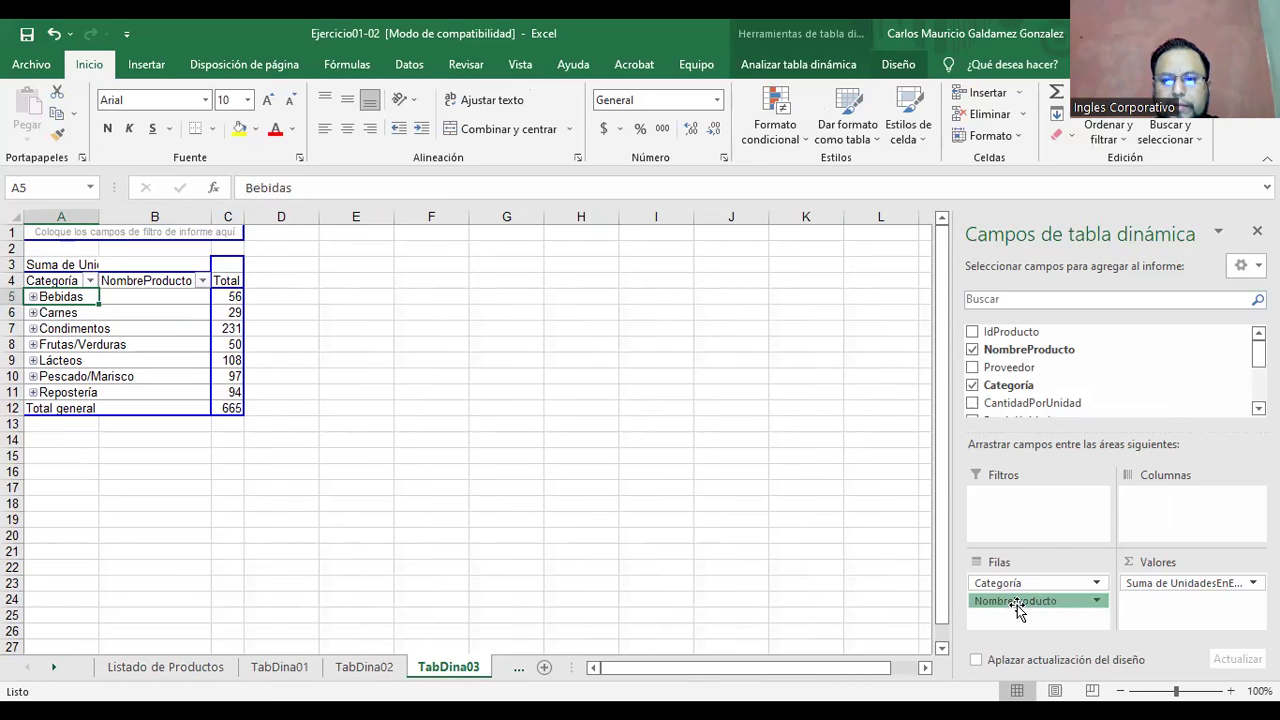
left_click(1027, 628)
mouse_move(999, 606)
left_mouse_down()
mouse_move(999, 588)
mouse_move(1010, 624)
left_mouse_up()
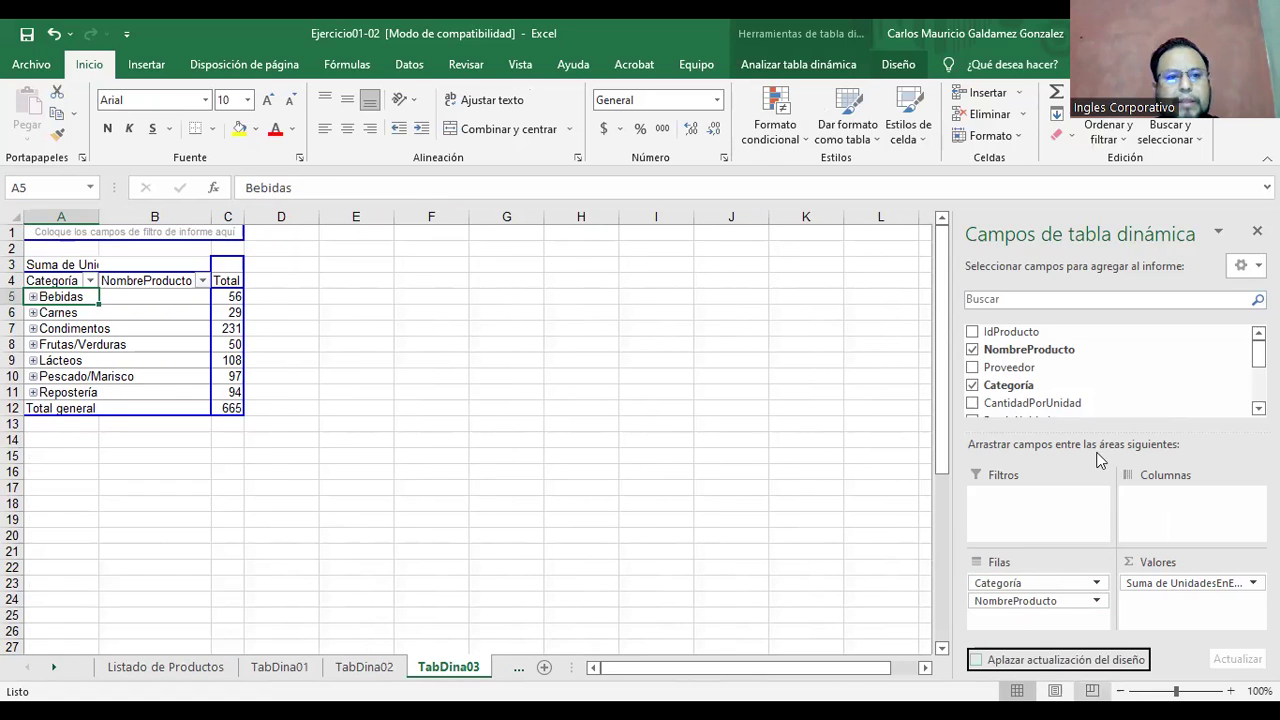
left_click(33, 297)
left_click(252, 297)
key("Down")
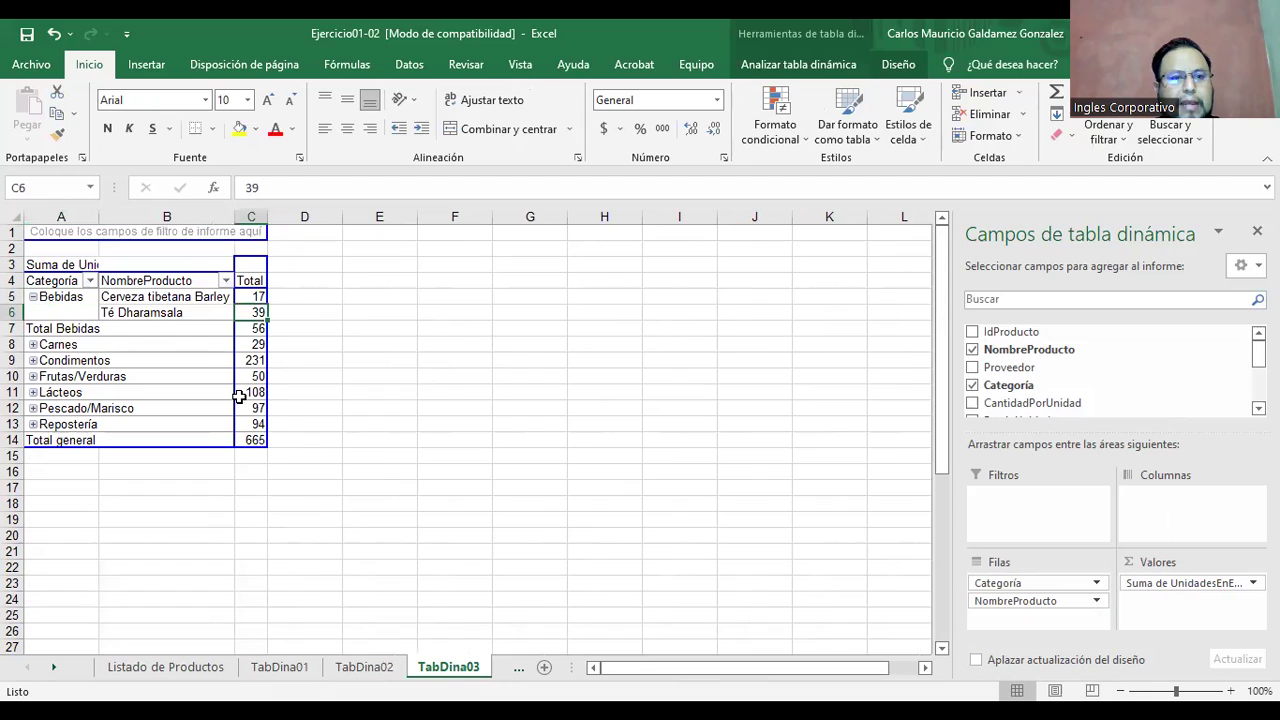
key("Down")
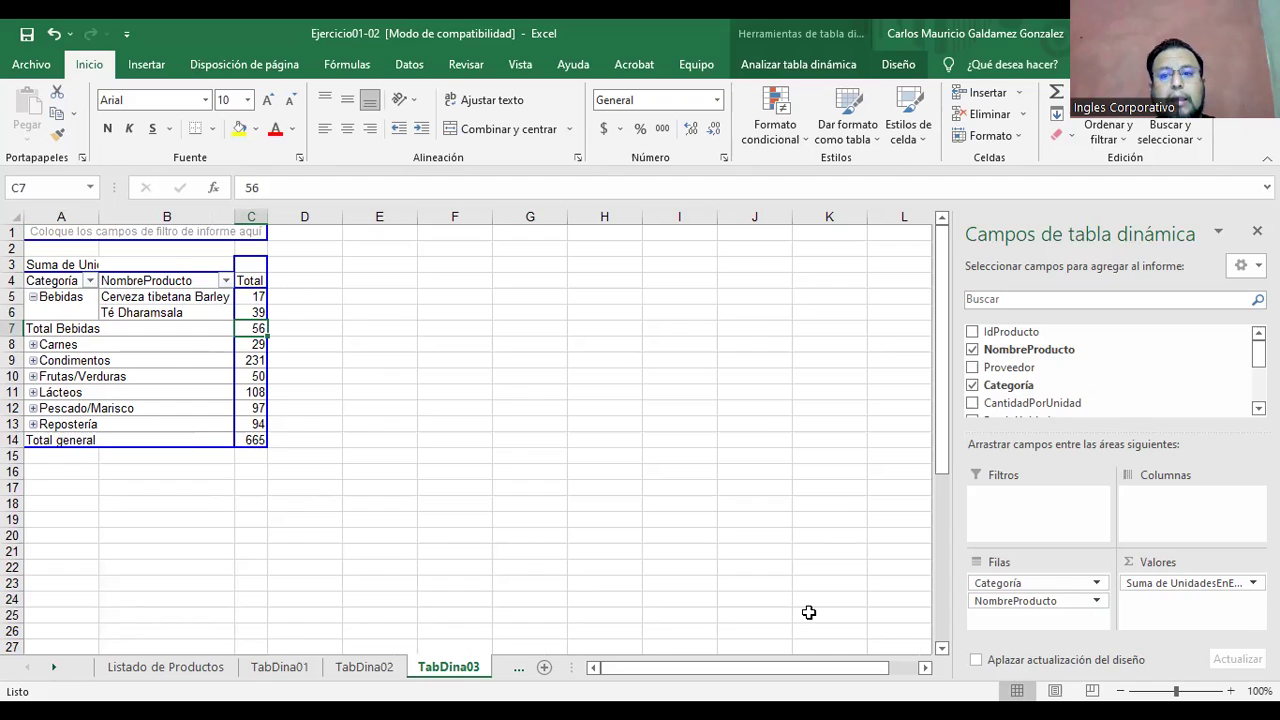
Add UnidadesEnExistencia to the pivot table values a second time and summarize the new value field by Promedio.
scroll(1112, 405, "down", 2)
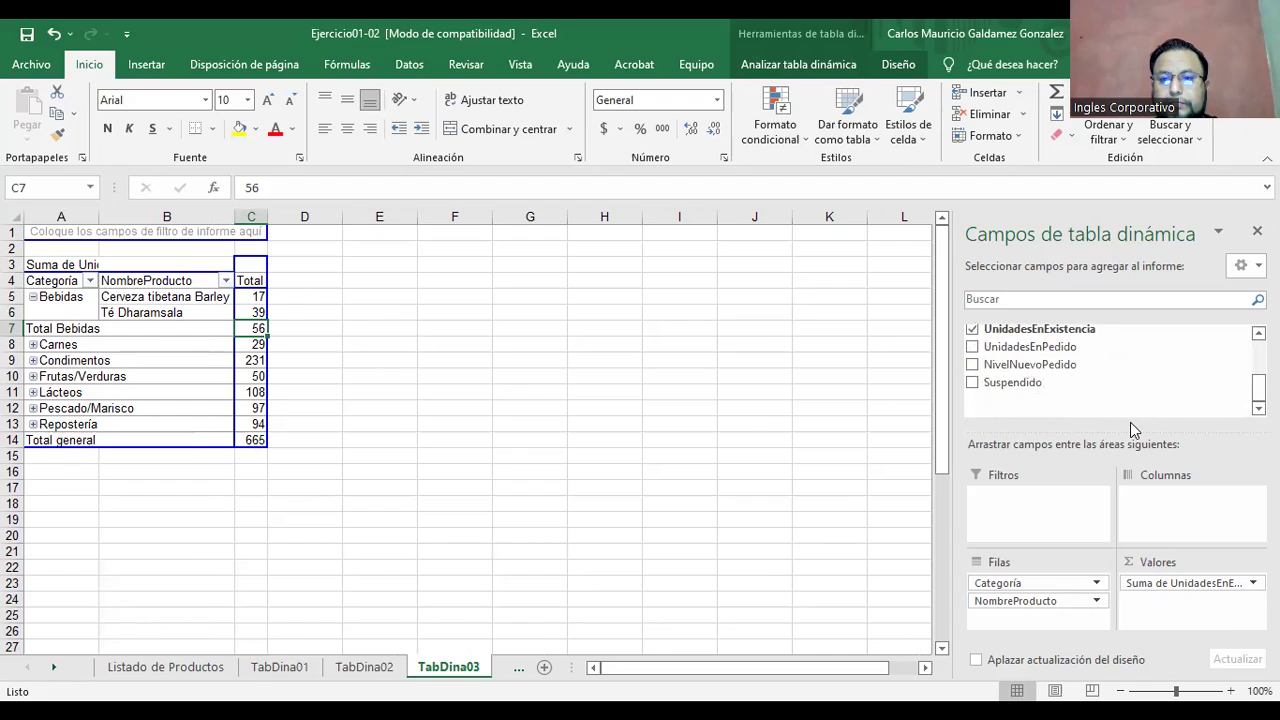
left_click_drag(1065, 329, 1165, 605)
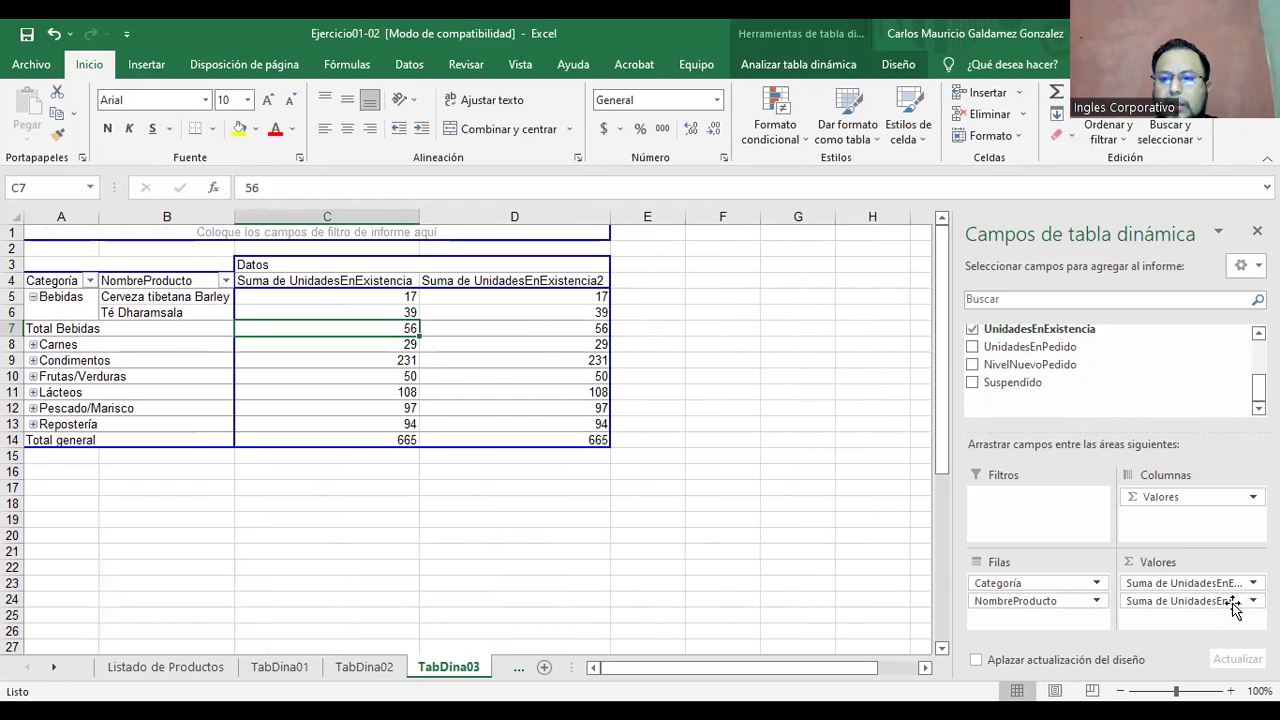
left_click(1190, 600)
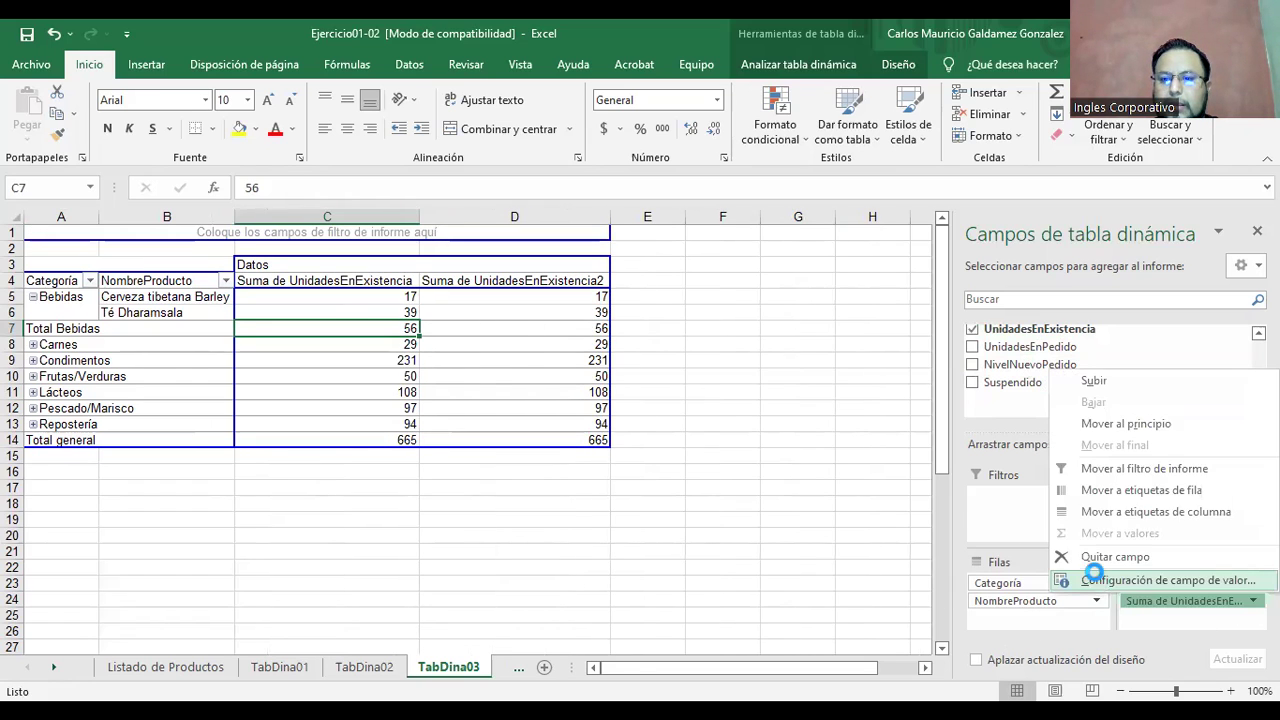
left_click(1098, 580)
left_click(660, 386)
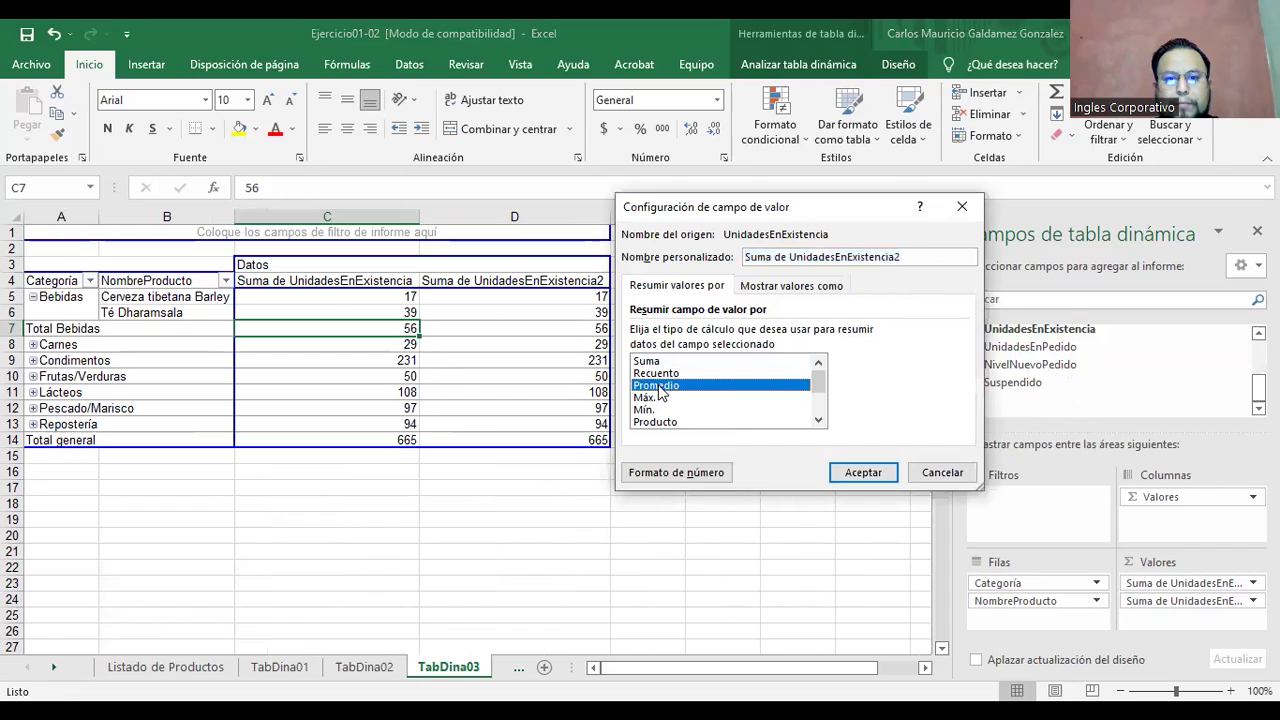
left_click(862, 473)
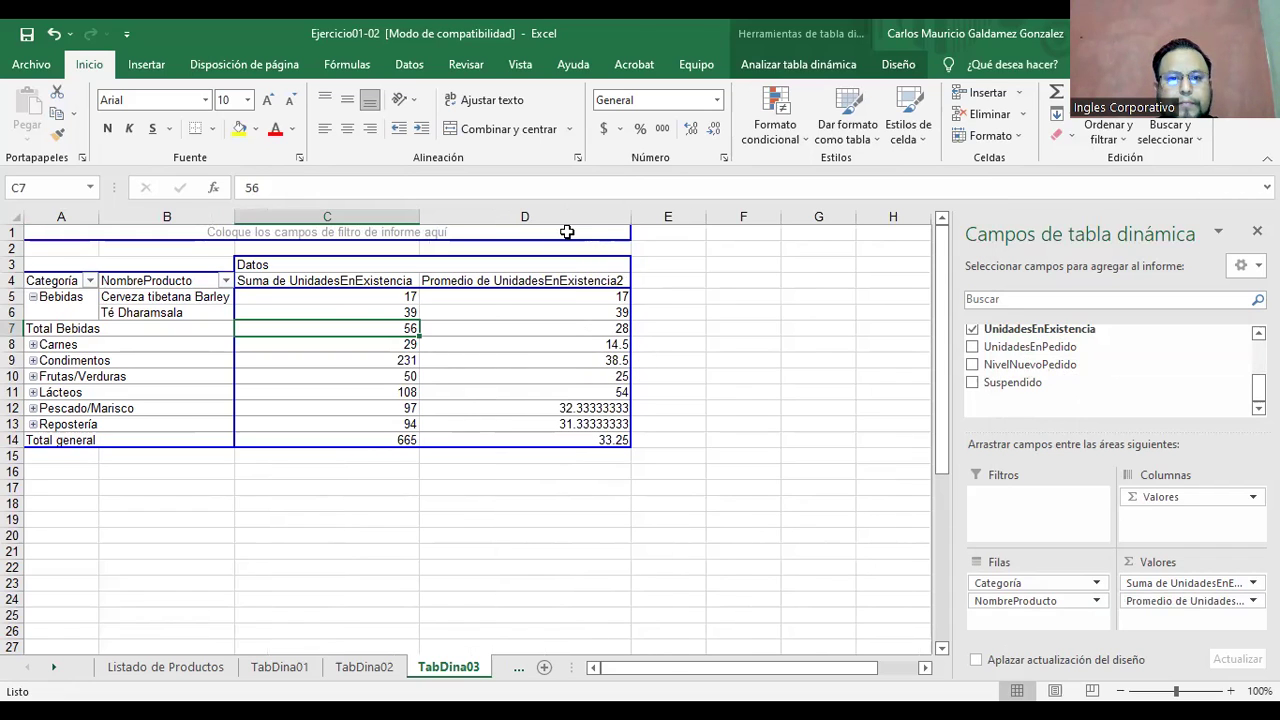
Narrow columns C and D and wrap the text of the two value headings in row 4.
left_click_drag(628, 216, 534, 217)
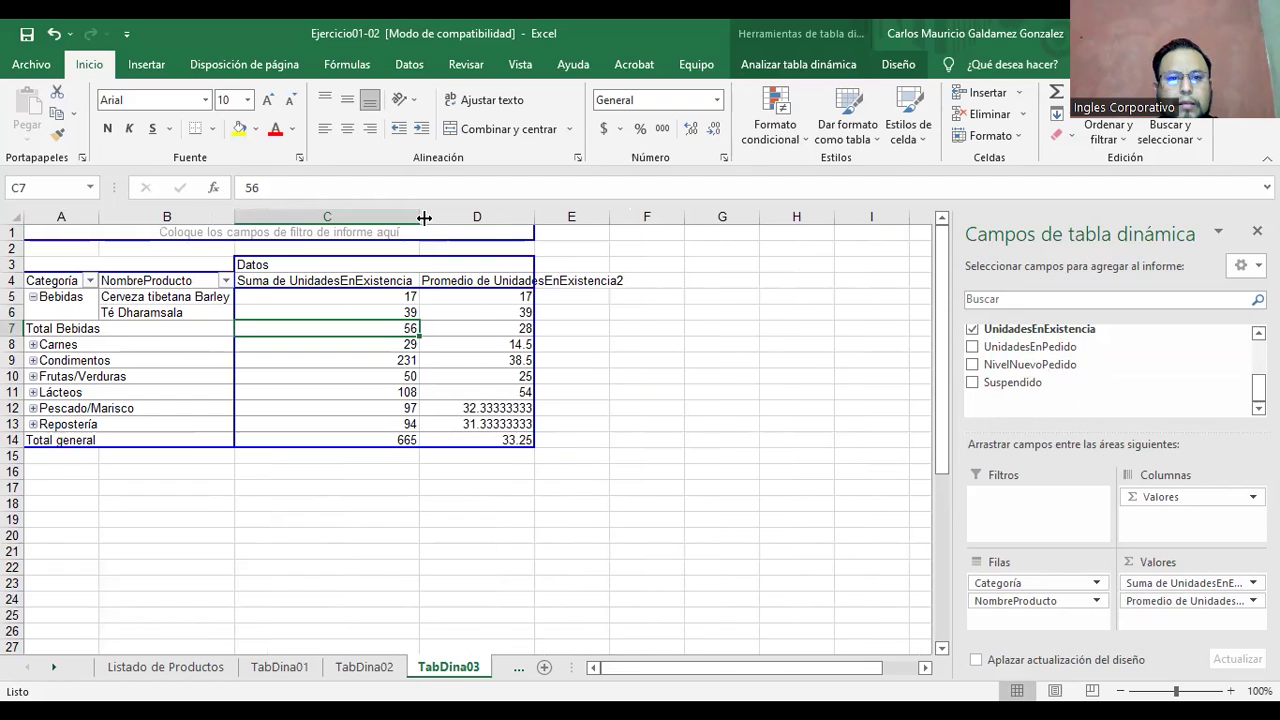
left_click_drag(424, 217, 339, 218)
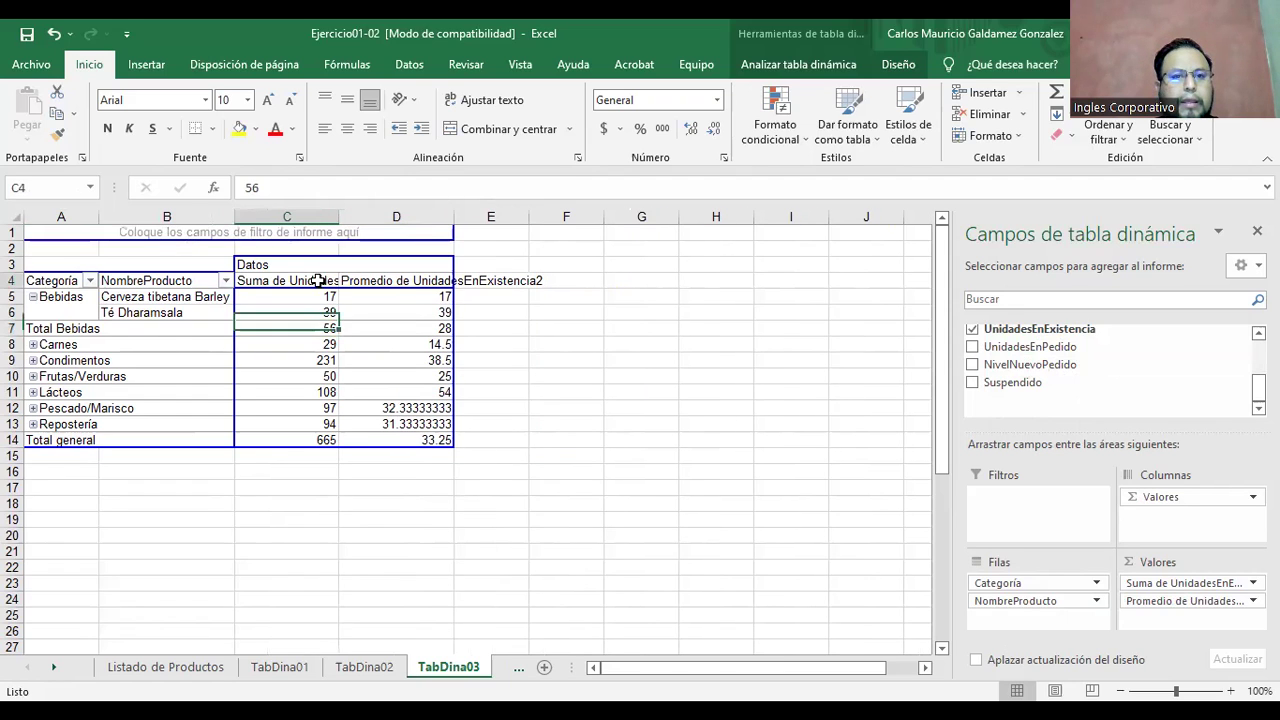
left_click_drag(323, 280, 392, 282)
left_click(490, 100)
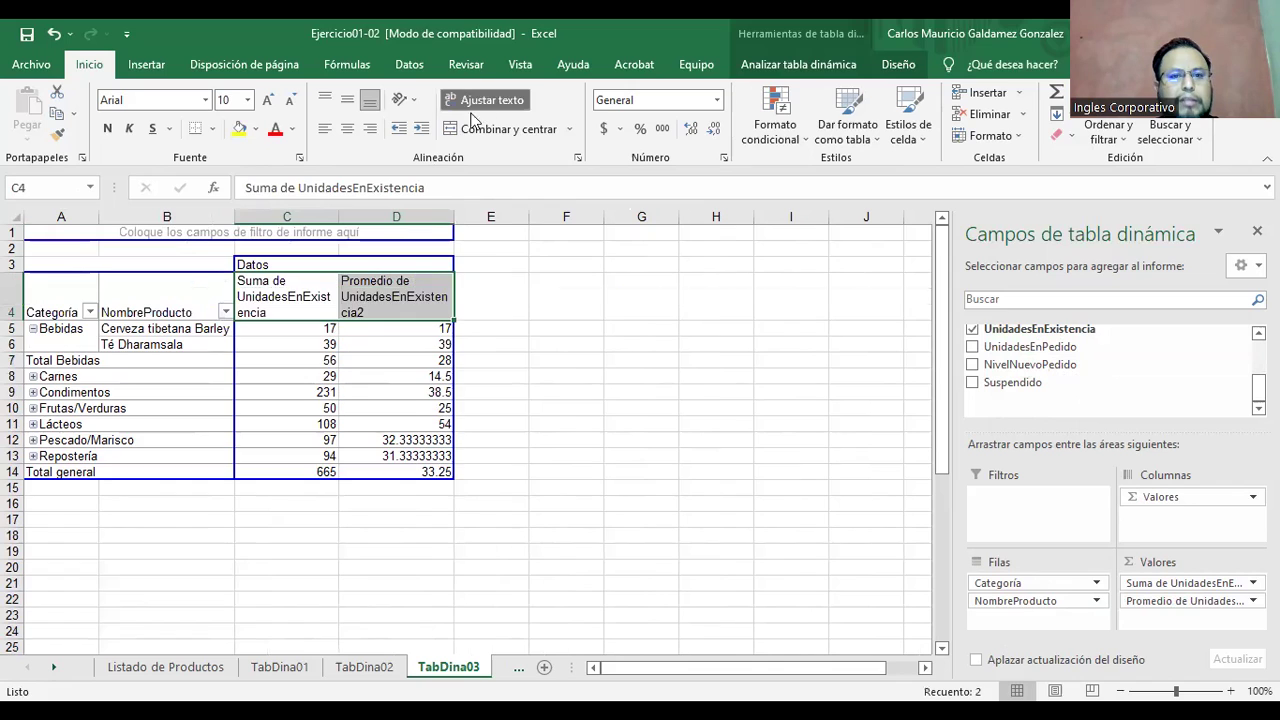
Center the sum and average headings in C4:D4 horizontally.
left_click(365, 296)
left_click_drag(300, 292, 392, 292)
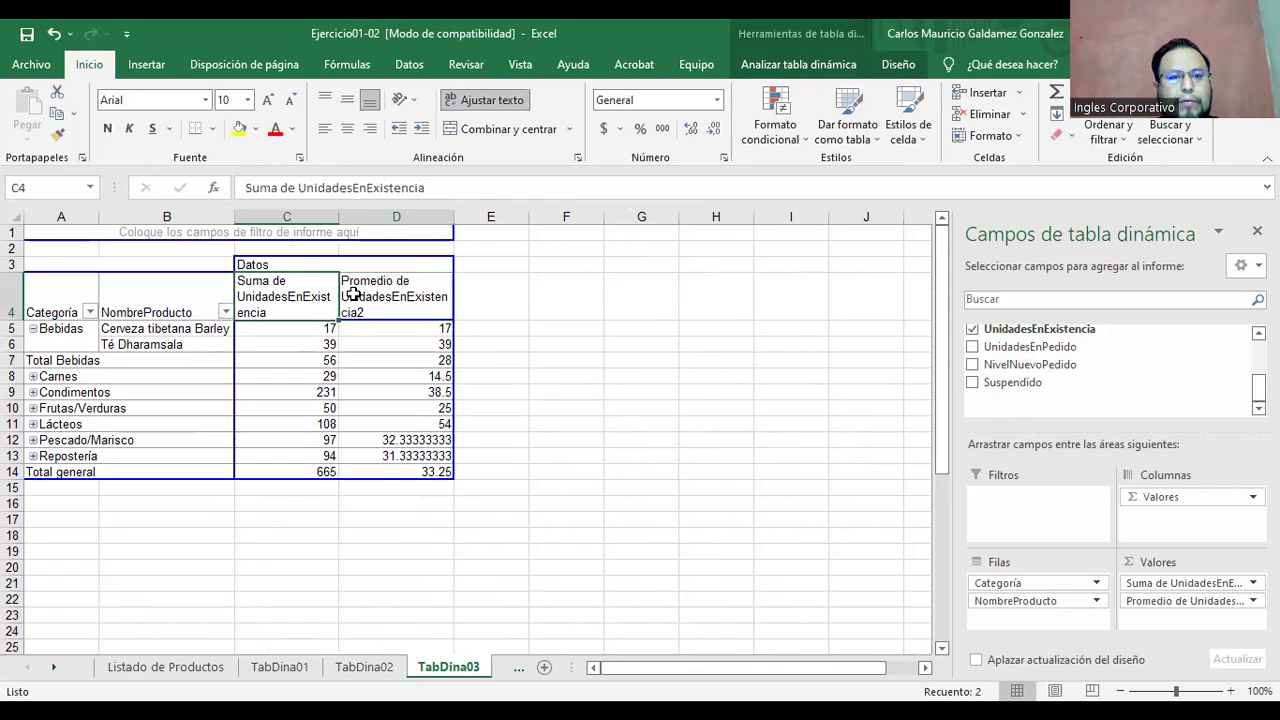
left_click(347, 128)
left_click(263, 390)
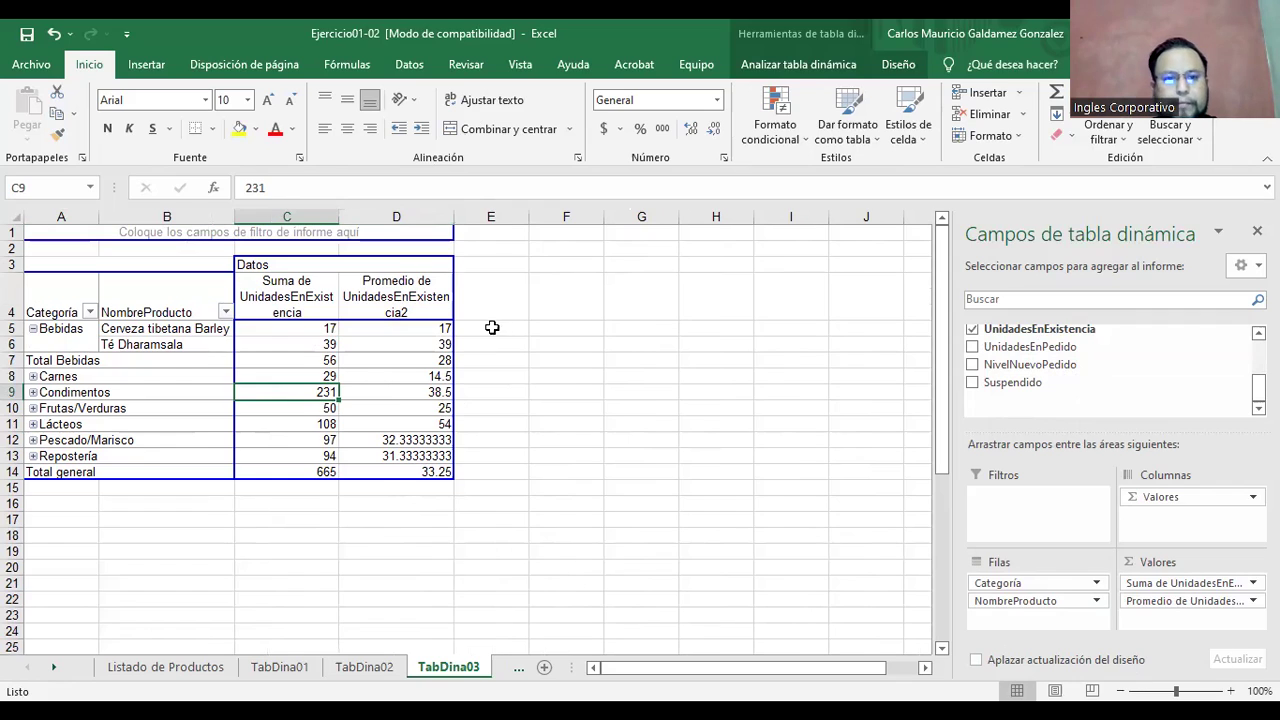
Collapse the Bebidas category and compare its sum and average of units in stock.
left_click(300, 333)
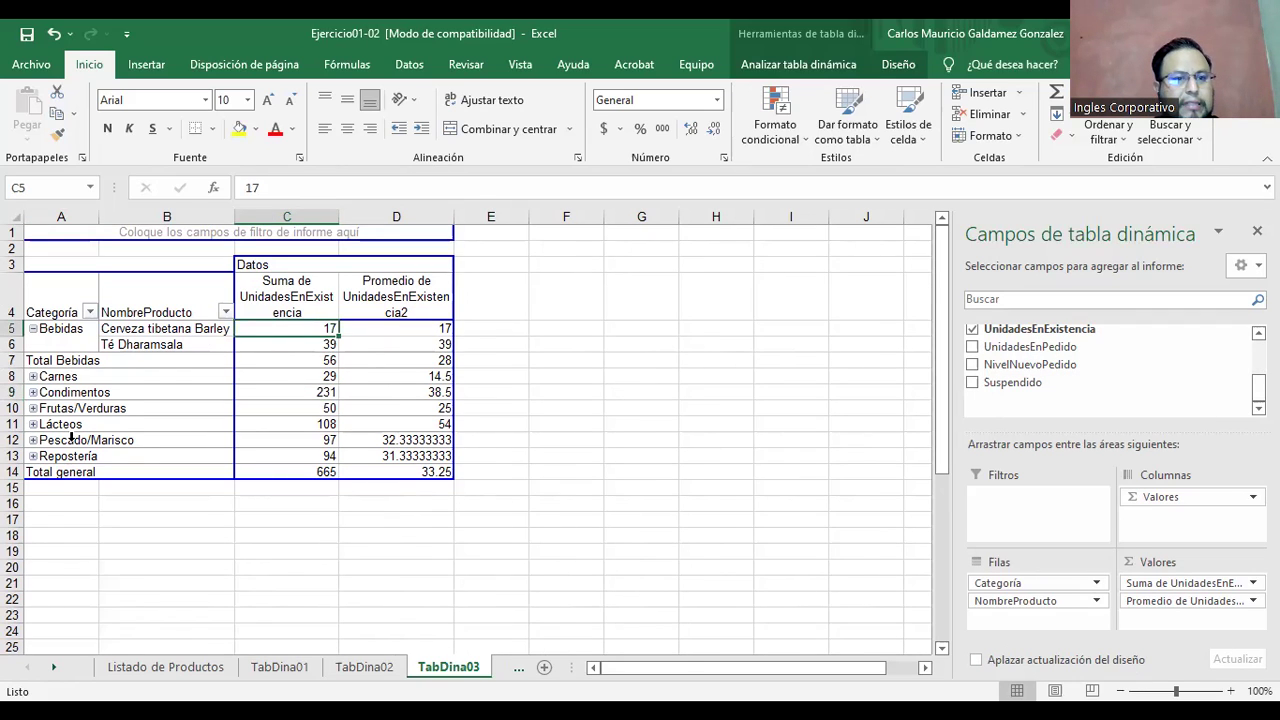
left_click(33, 328)
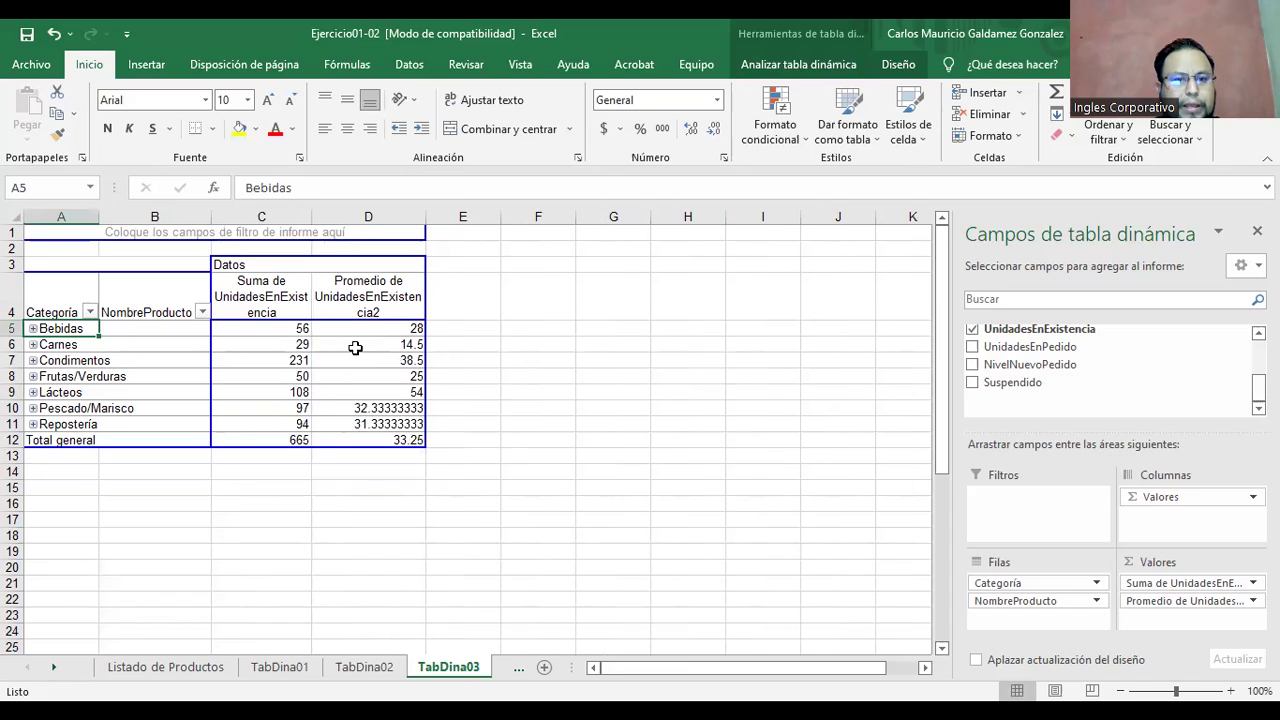
left_click_drag(272, 332, 353, 327)
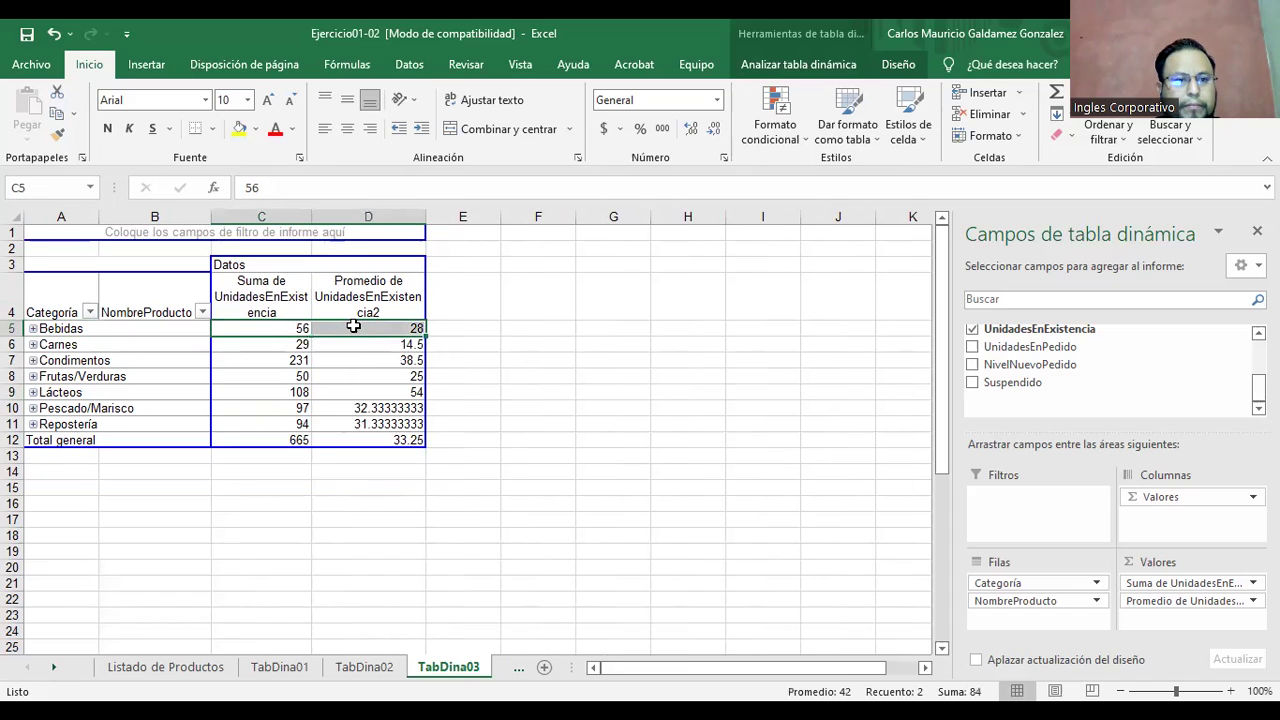
left_click(368, 332)
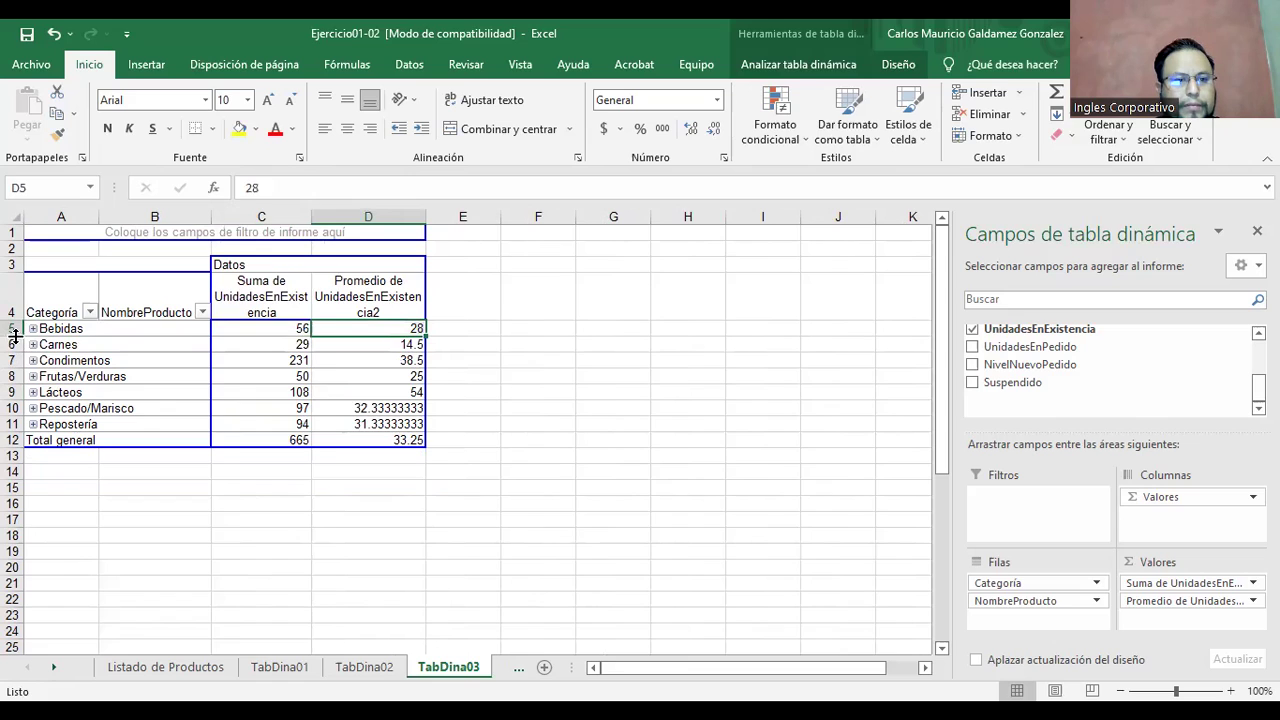
Expand Bebidas to compare the sum and average of each product, then collapse it and examine the category's average.
left_click(32, 329)
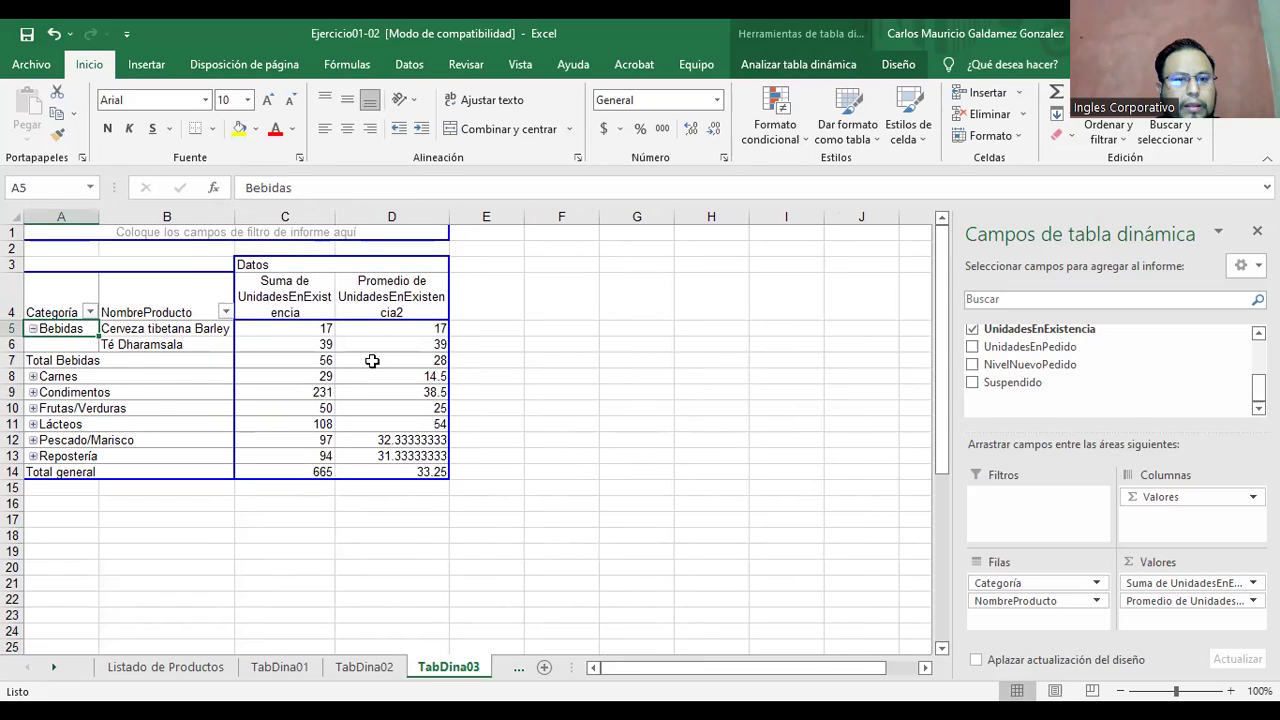
left_click(310, 332)
left_click_drag(345, 329, 385, 340)
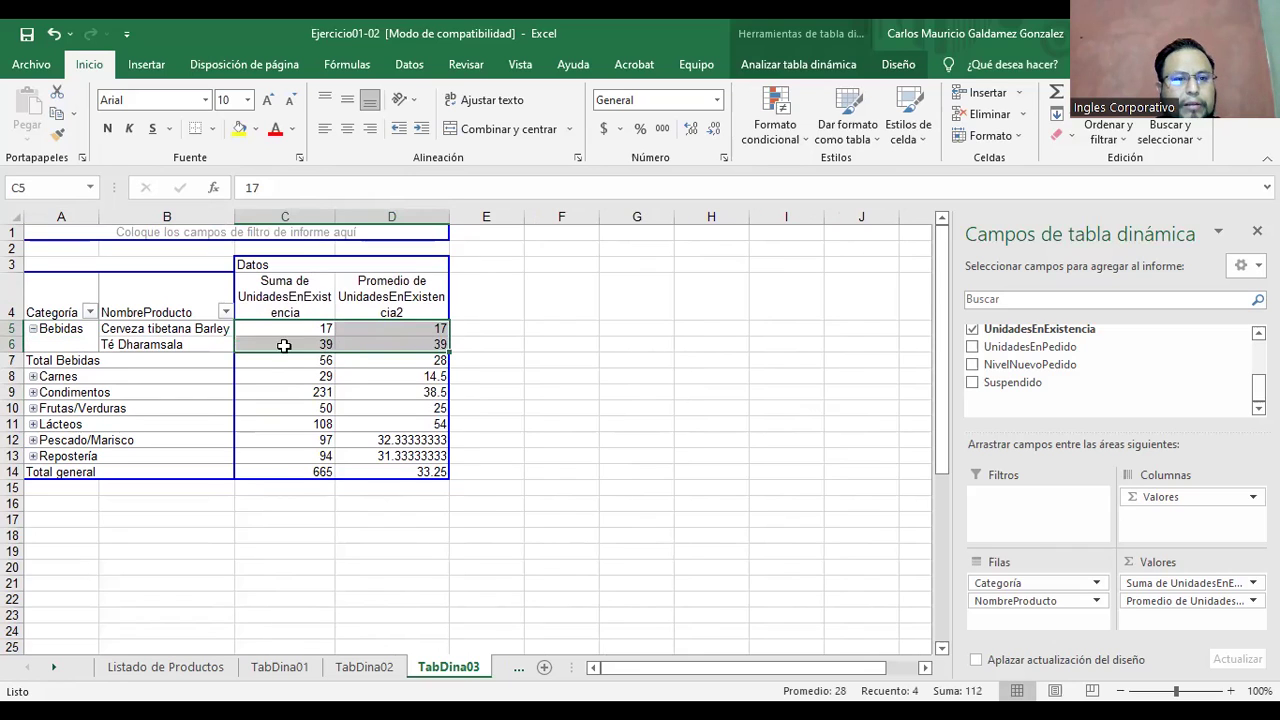
left_click(33, 329)
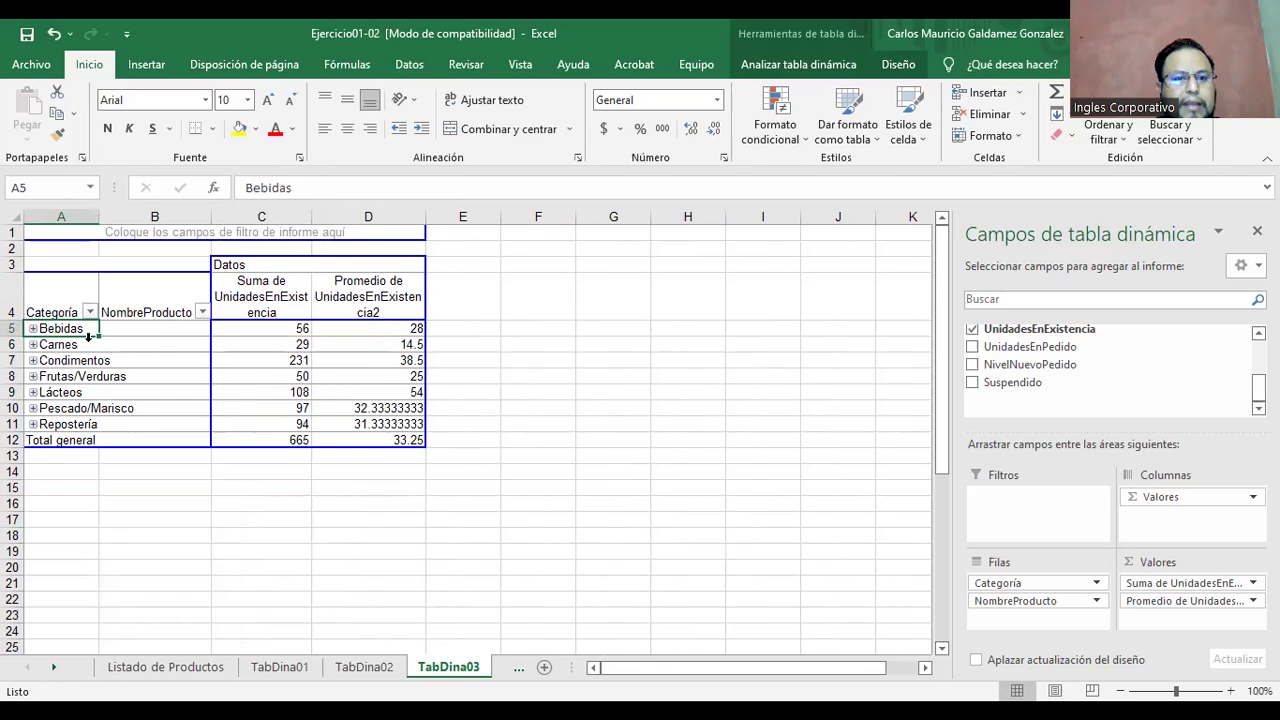
left_click(388, 332)
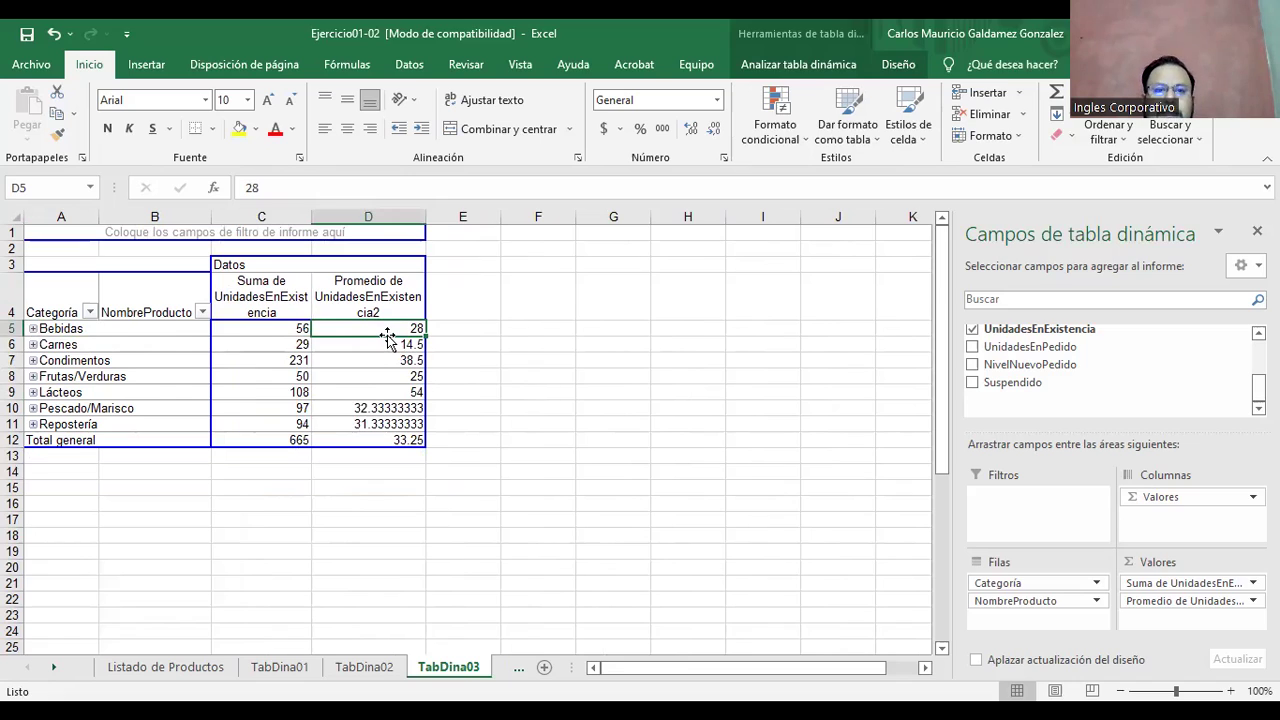
mouse_move(365, 328)
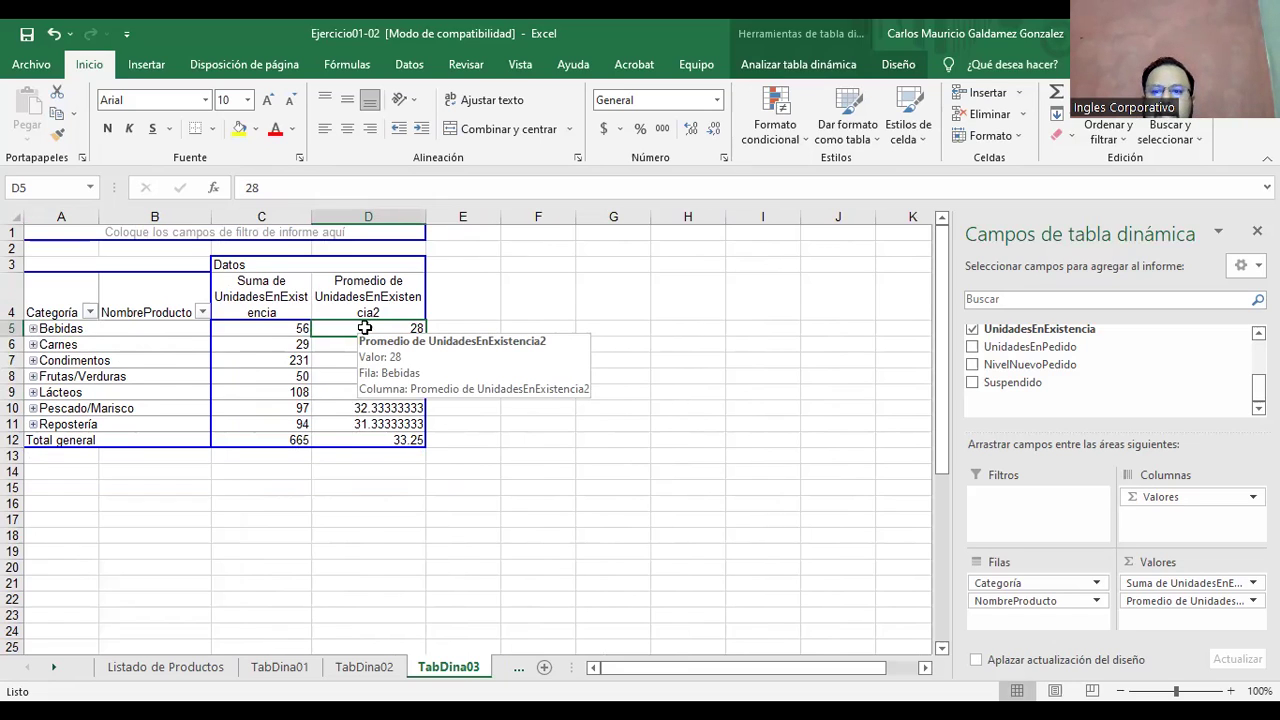
Review the options of the Valores column field and of the Categoría and NombreProducto row fields without changing the layout.
left_click(1252, 497)
left_click(1158, 523)
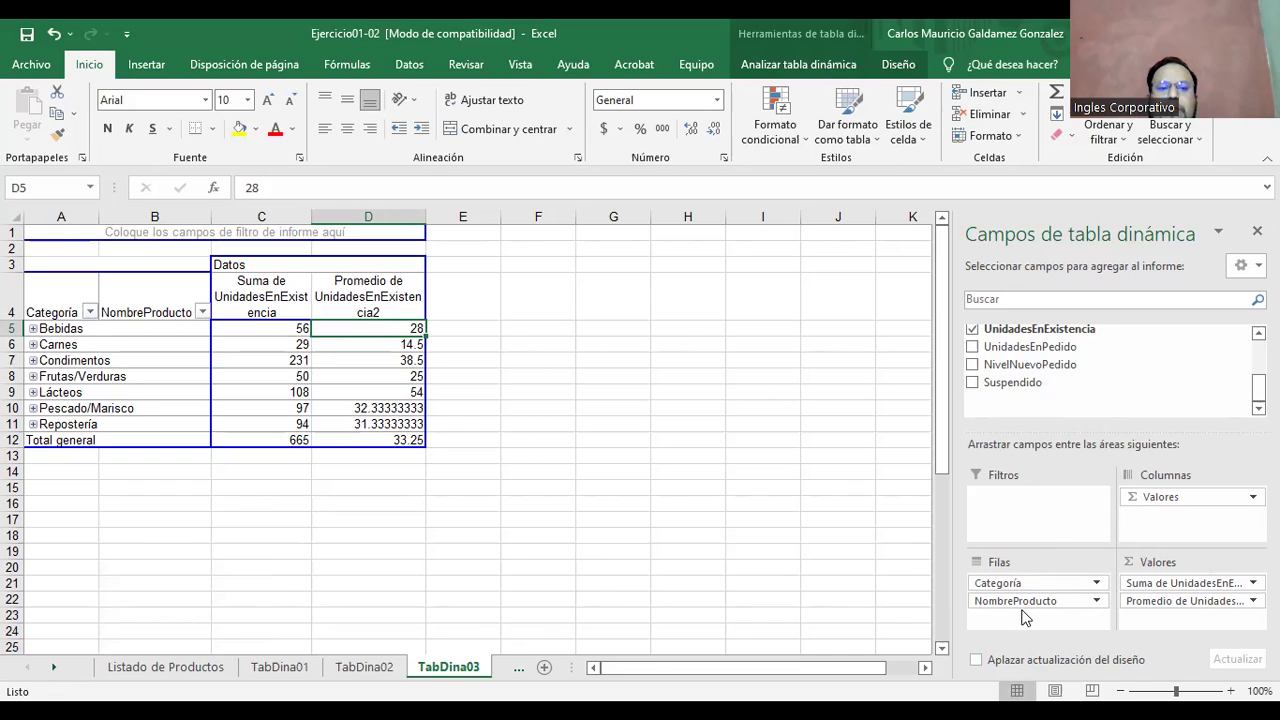
left_click(1150, 498)
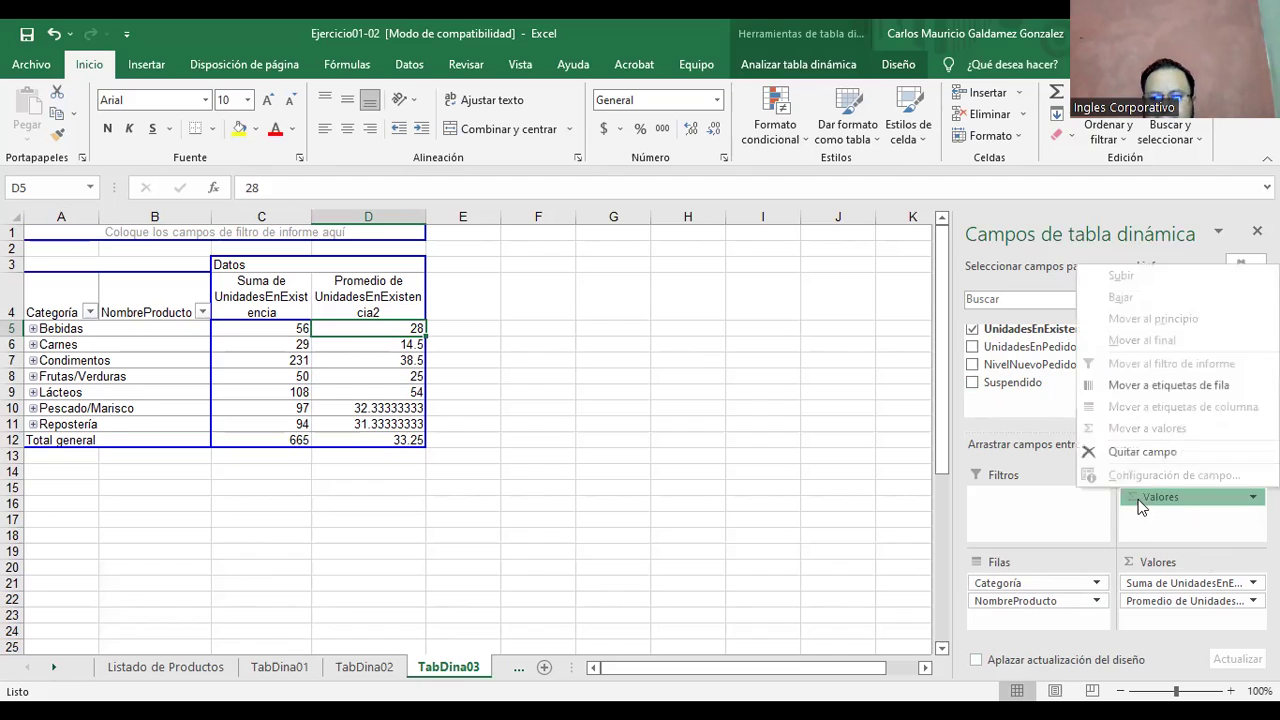
left_click(1015, 585)
left_click(1000, 605)
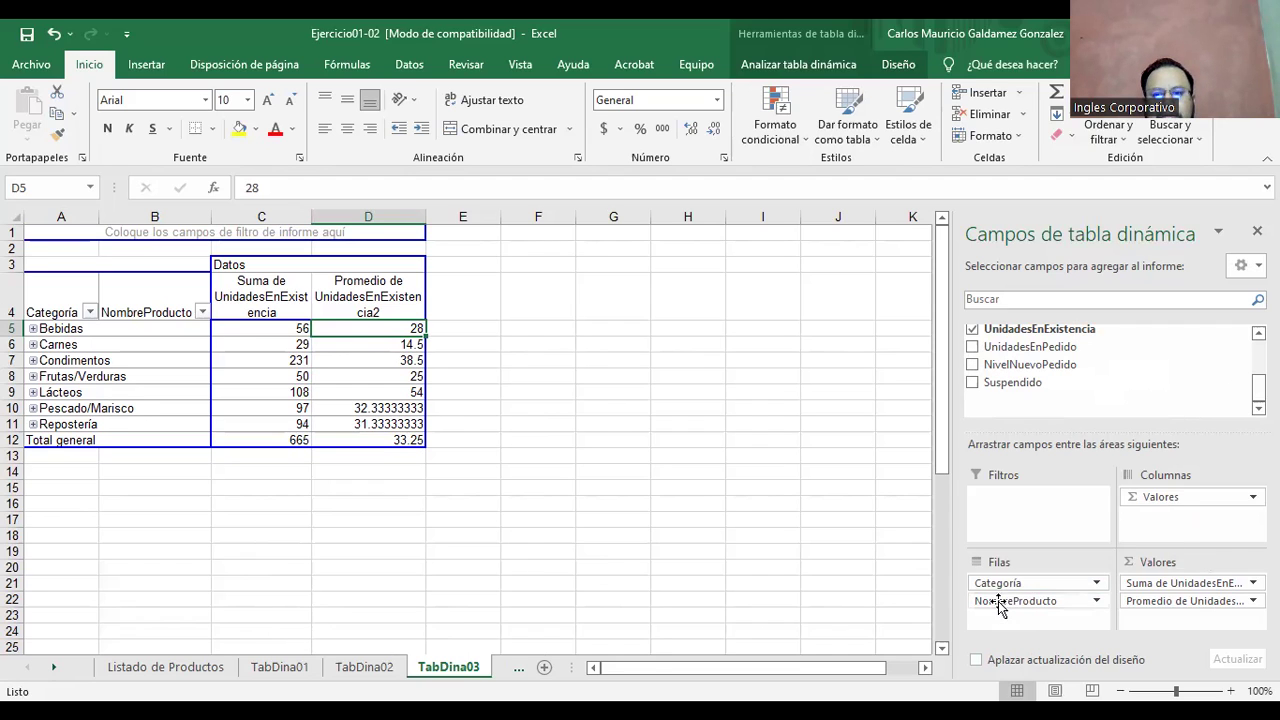
left_click(998, 601)
left_click(1192, 527)
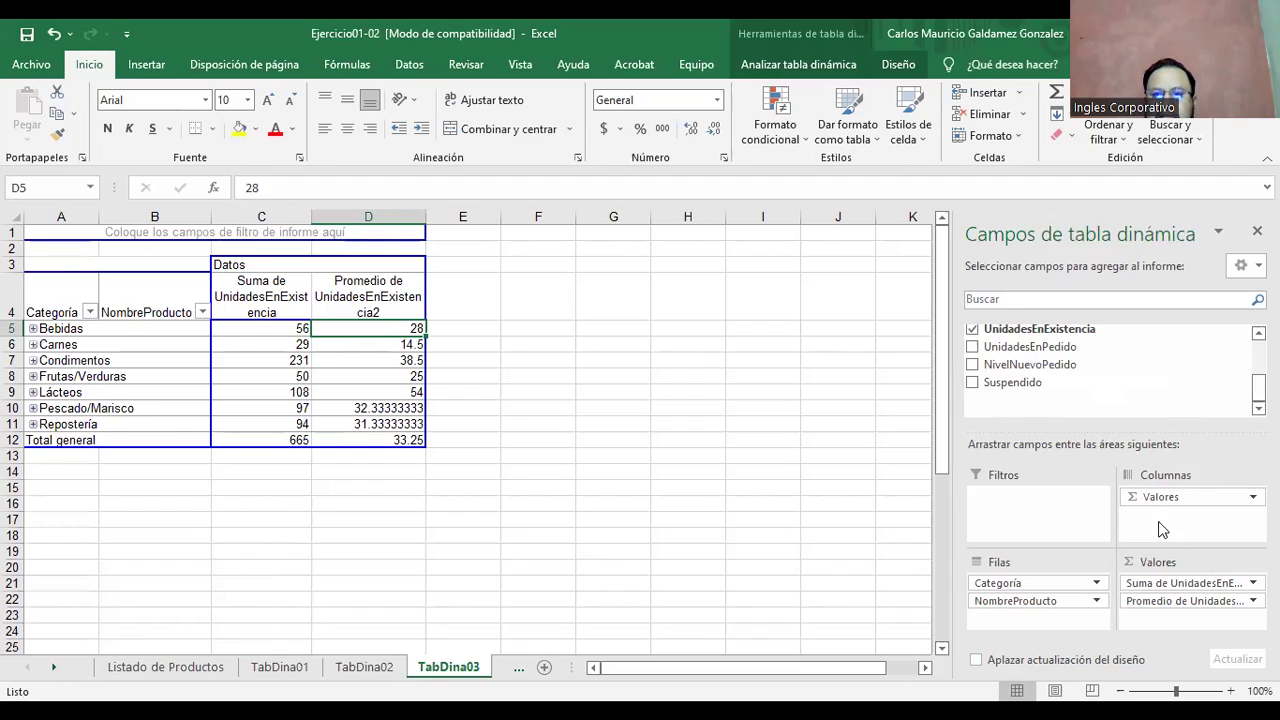
left_click(1168, 497)
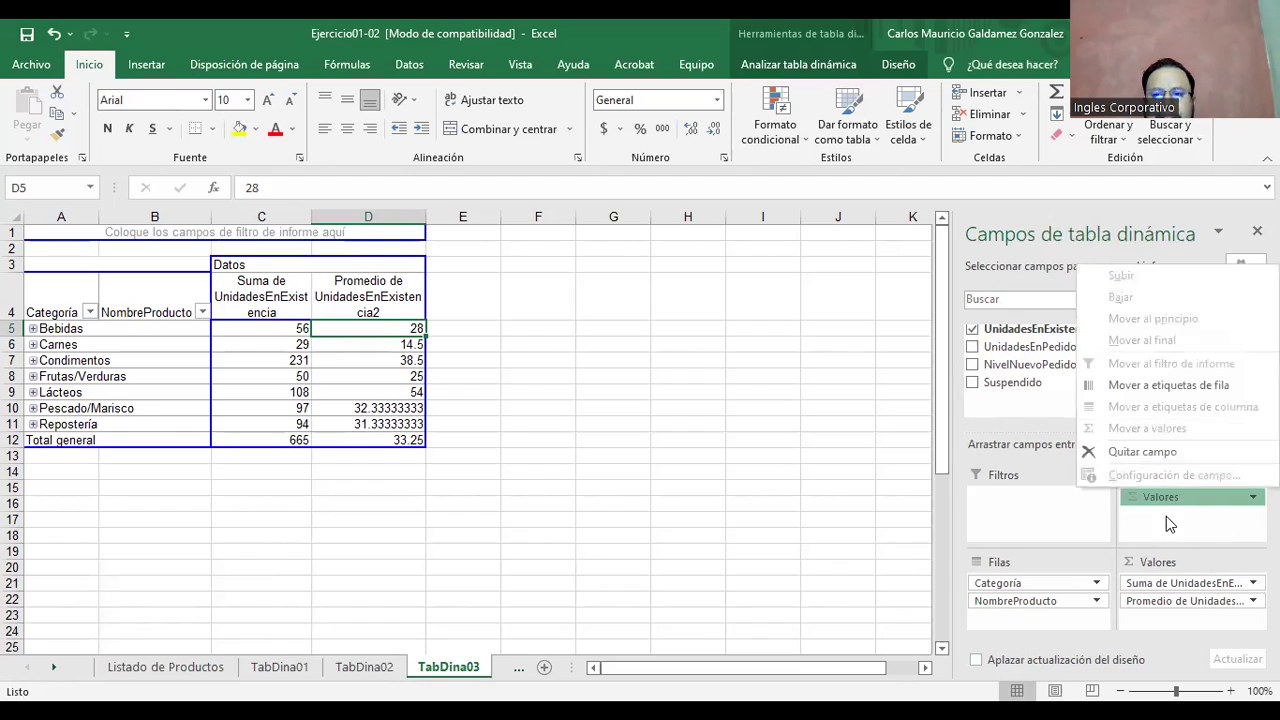
left_click(1170, 526)
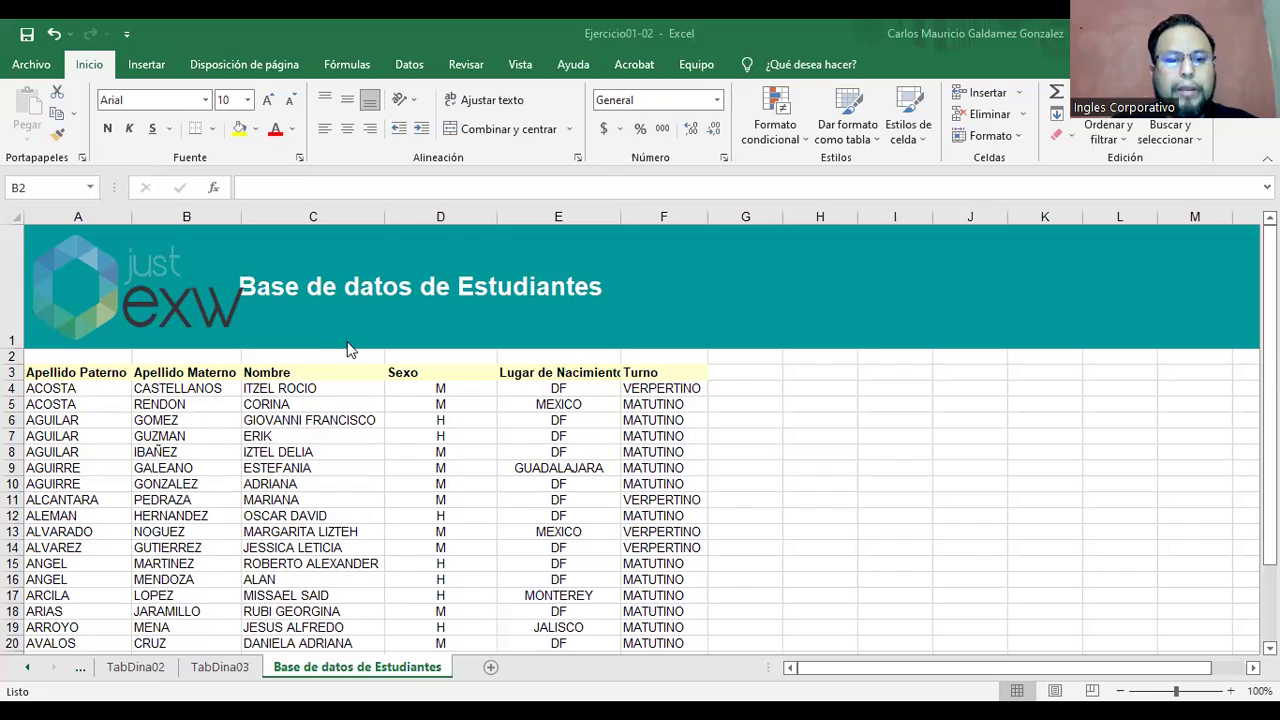
Shrink the logo in the header of the Base de datos de Estudiantes sheet so it clears the title.
left_click(228, 360)
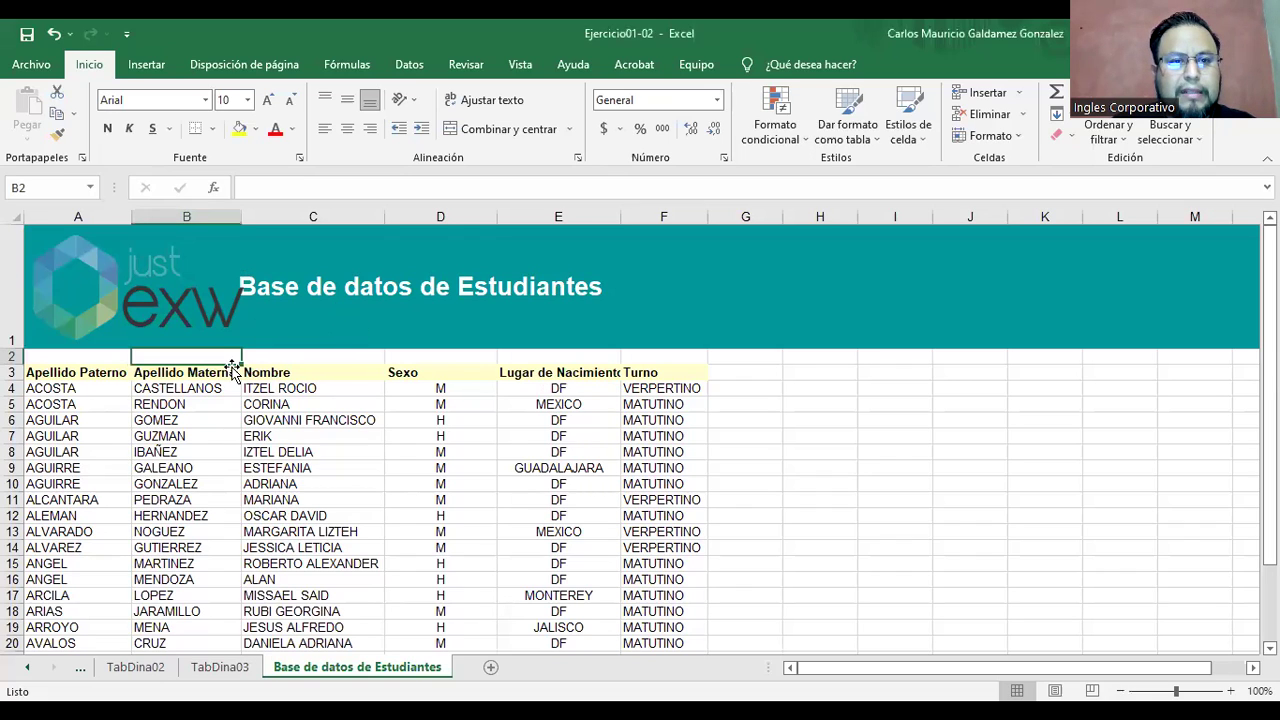
left_click(242, 339)
left_click_drag(242, 339, 212, 324)
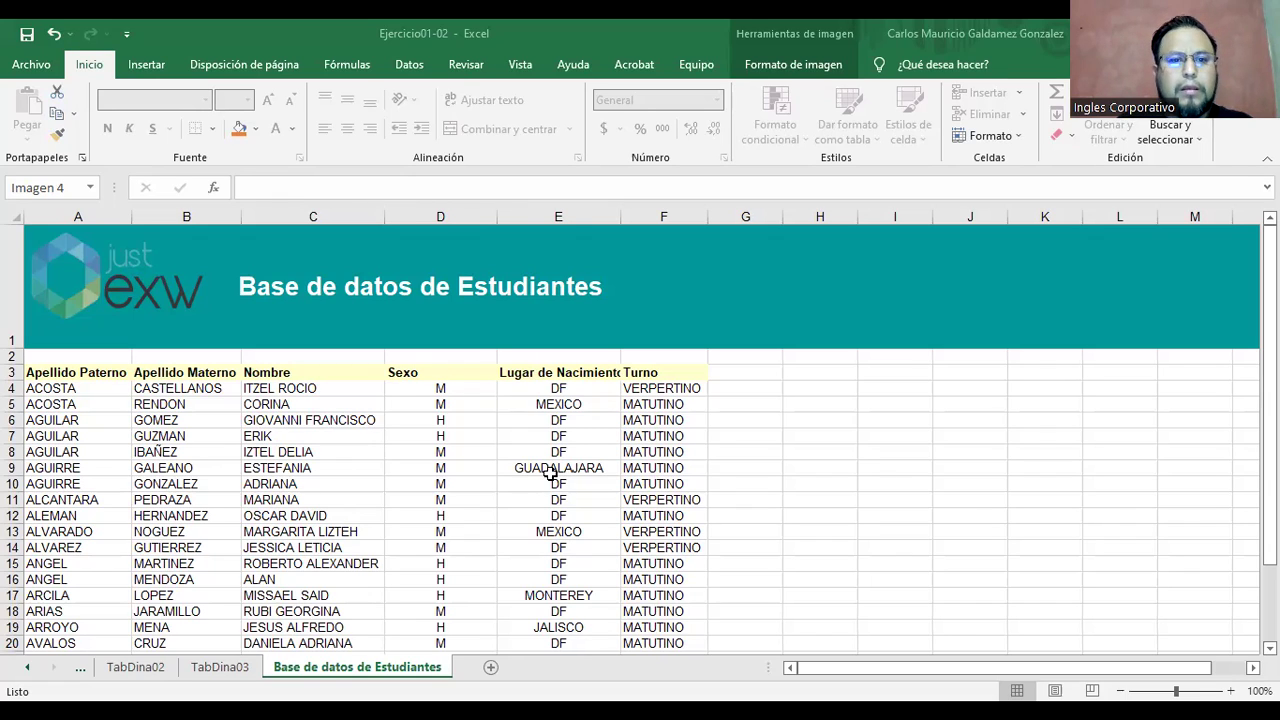
scroll(603, 498, "down", 1)
scroll(205, 330, "up", 1)
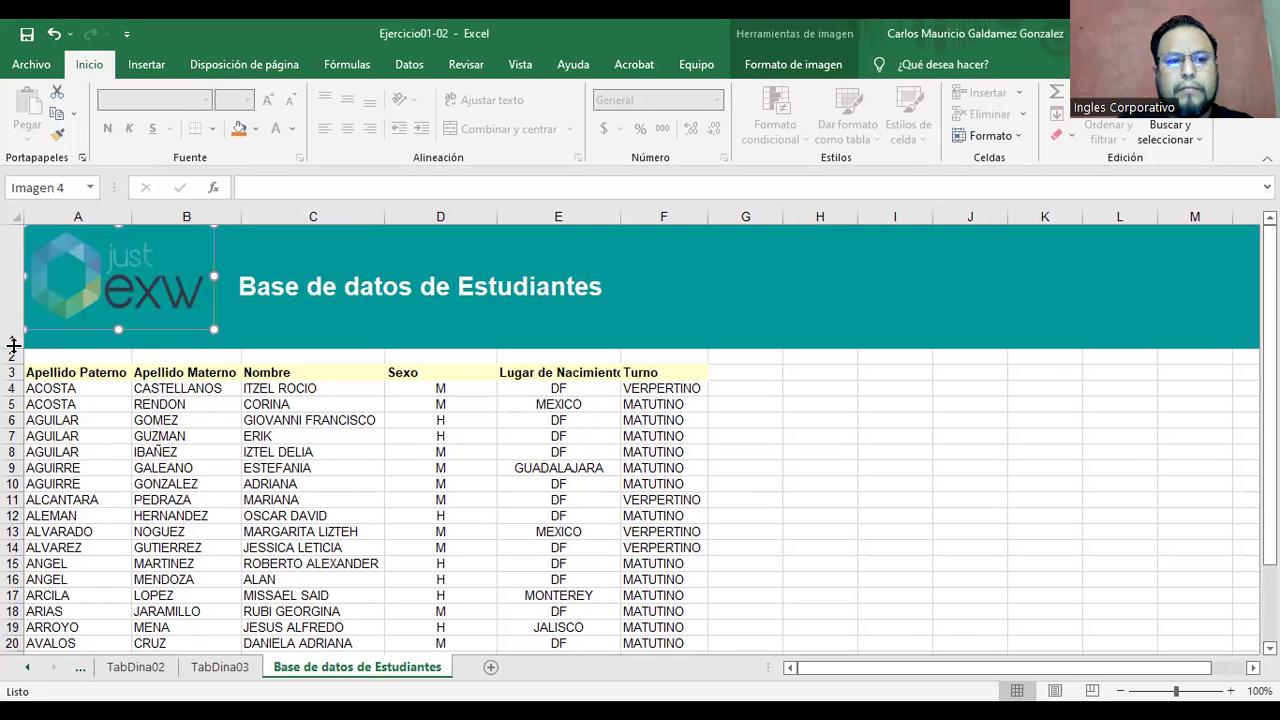
Reduce the height of the header row so it ends at the logo's lower edge.
left_click_drag(8, 348, 8, 329)
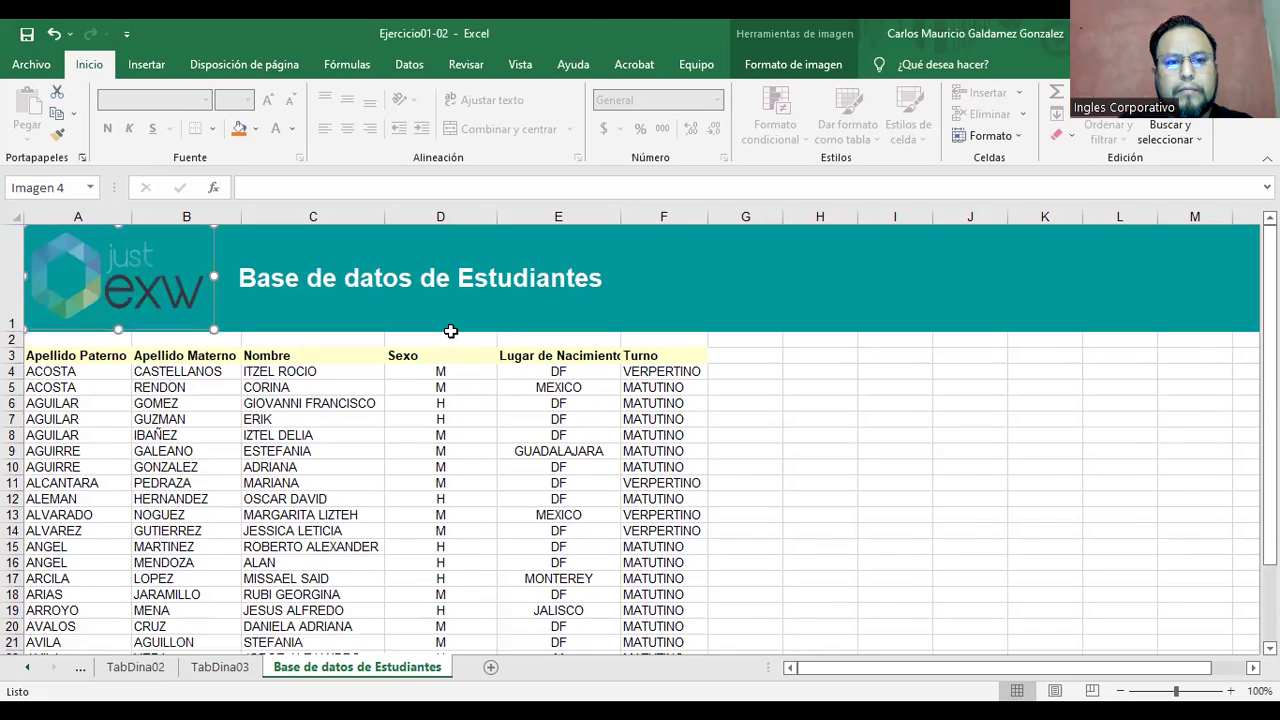
left_click(523, 297)
scroll(449, 397, "down", 4)
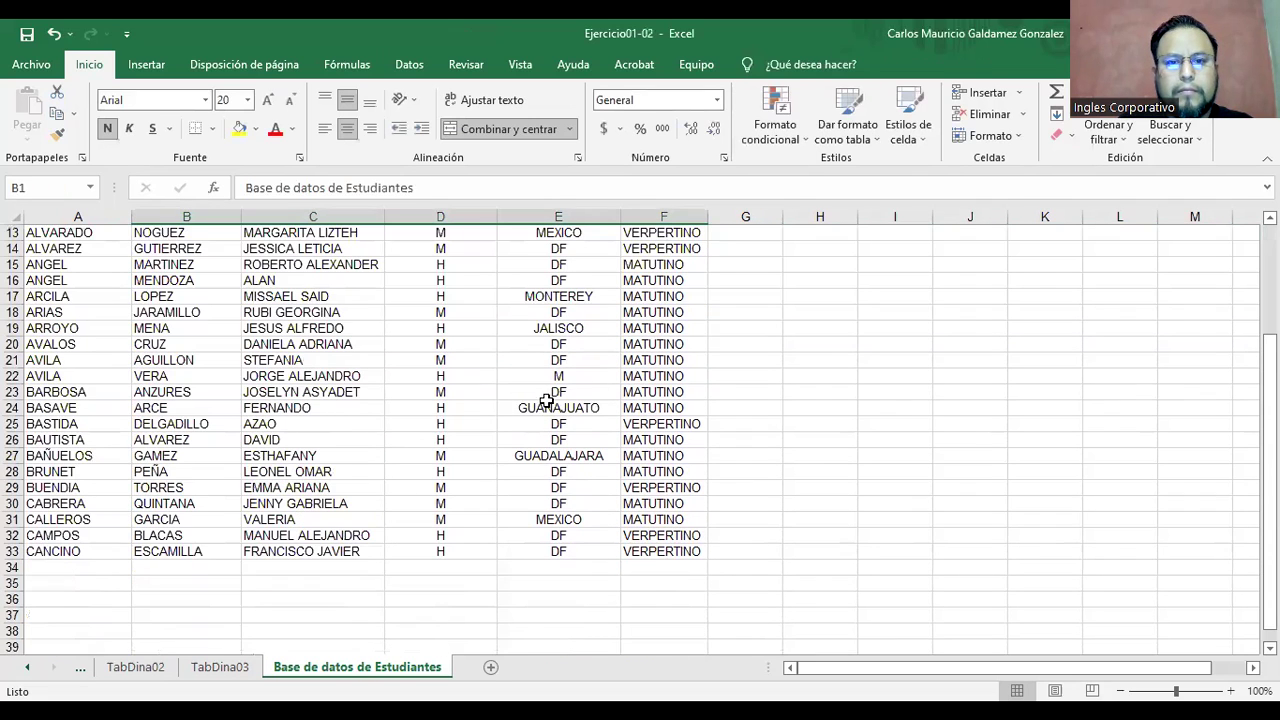
scroll(618, 250, "up", 4)
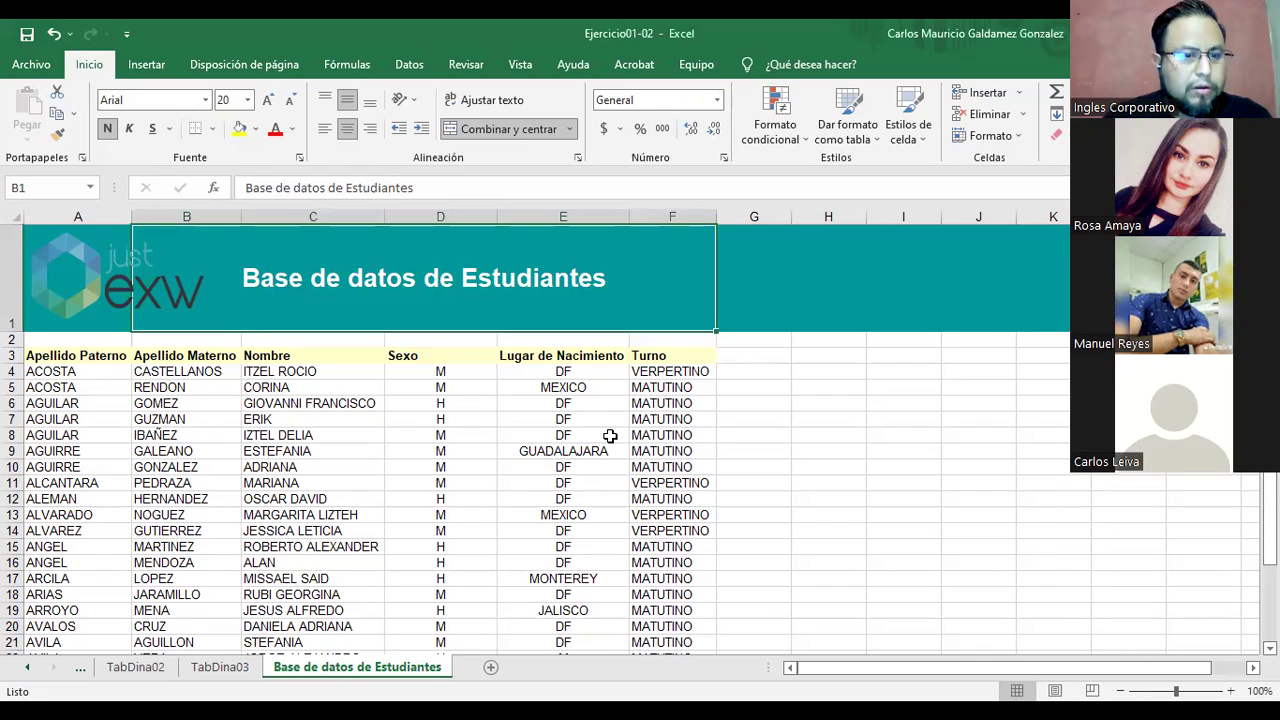
Count the students by selecting the Apellido Paterno entries in A4:A33, and review the records down to the last row.
scroll(69, 543, "down", 4)
left_click(77, 548)
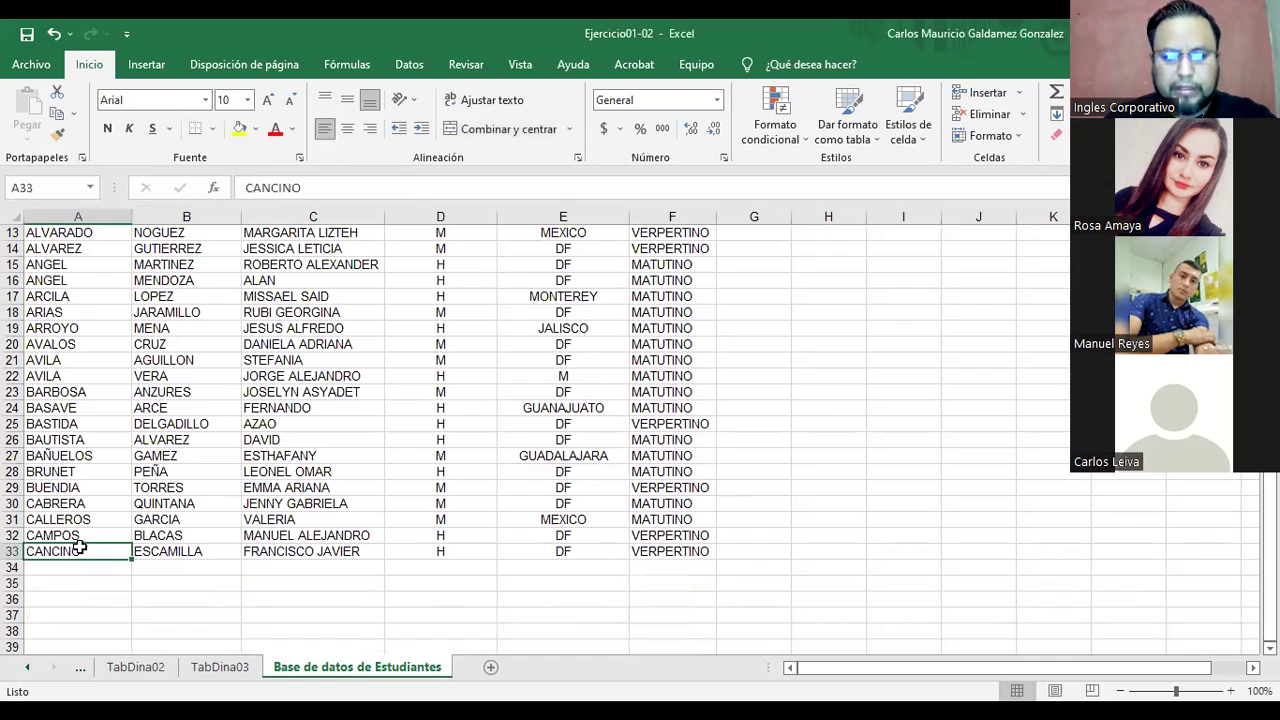
key("ctrl+shift+Up")
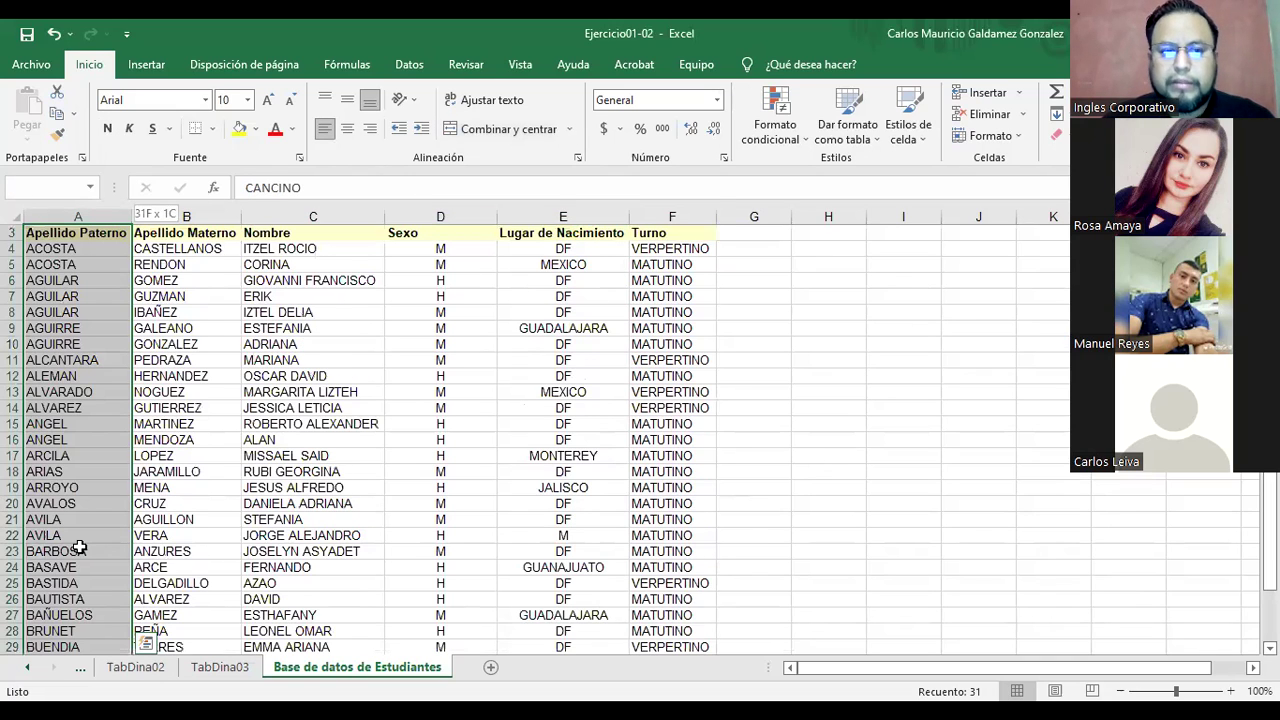
key("shift+Down")
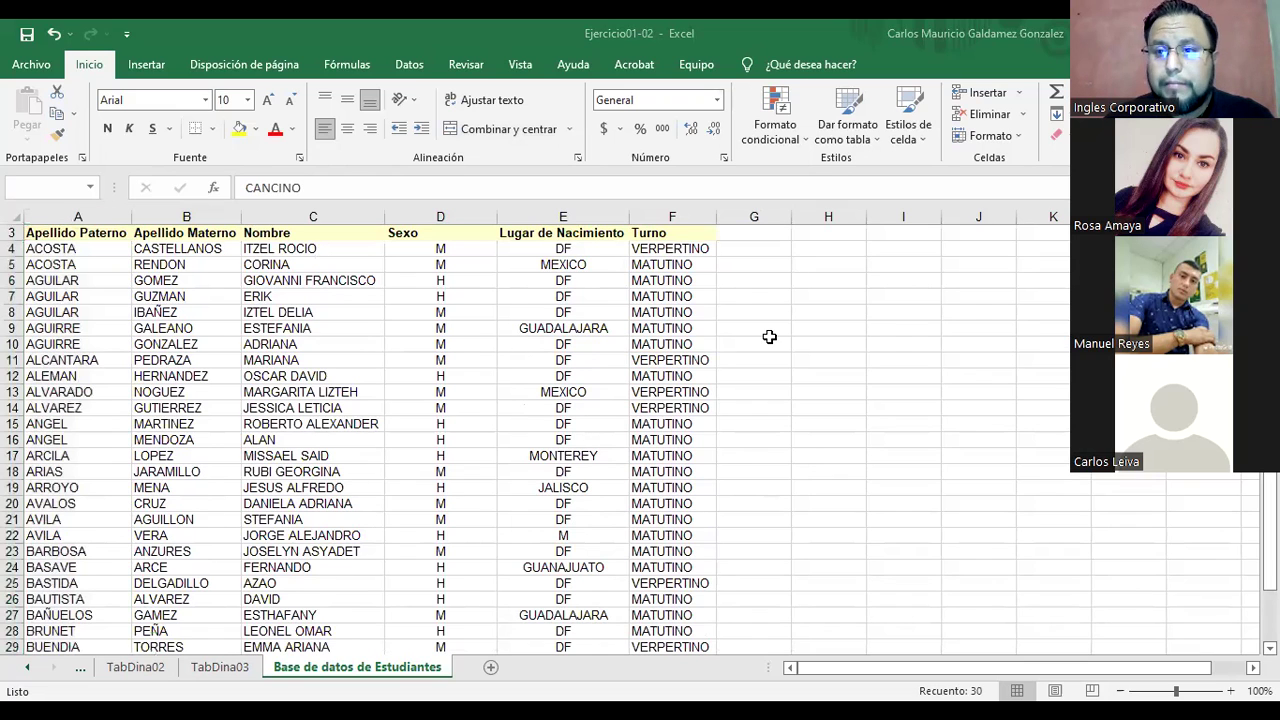
scroll(769, 337, "up", 1)
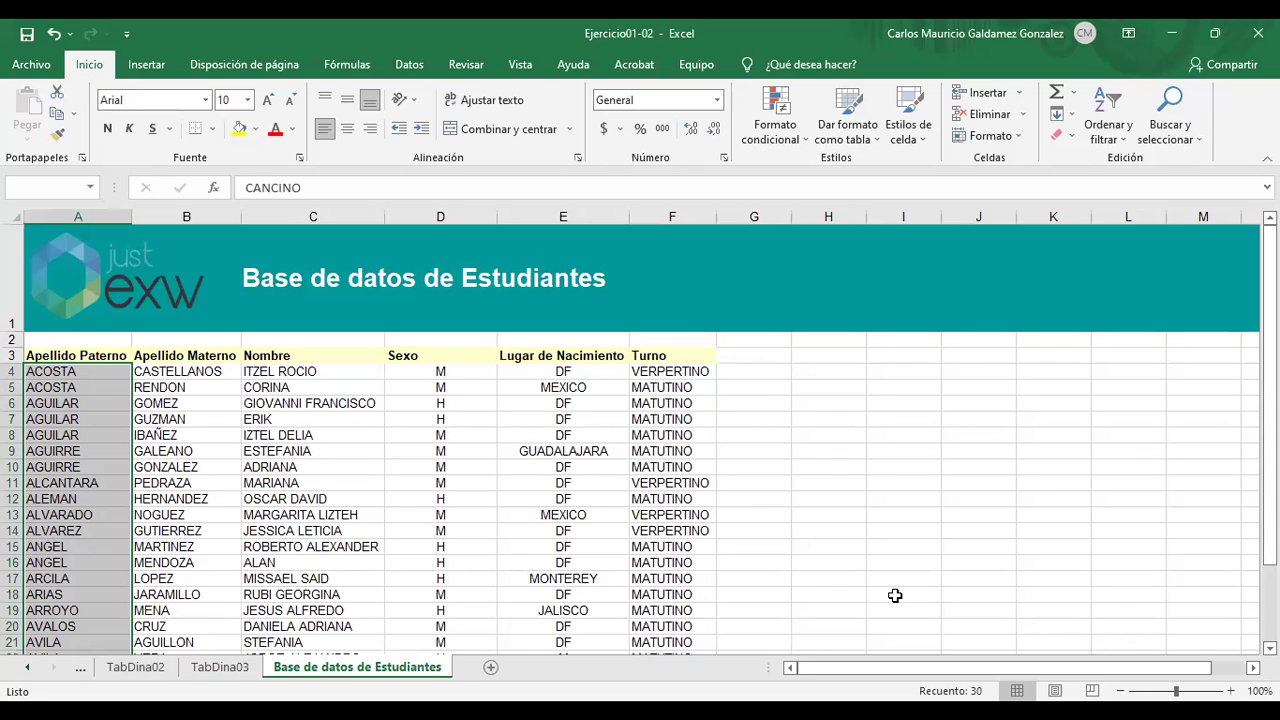
left_click(205, 419)
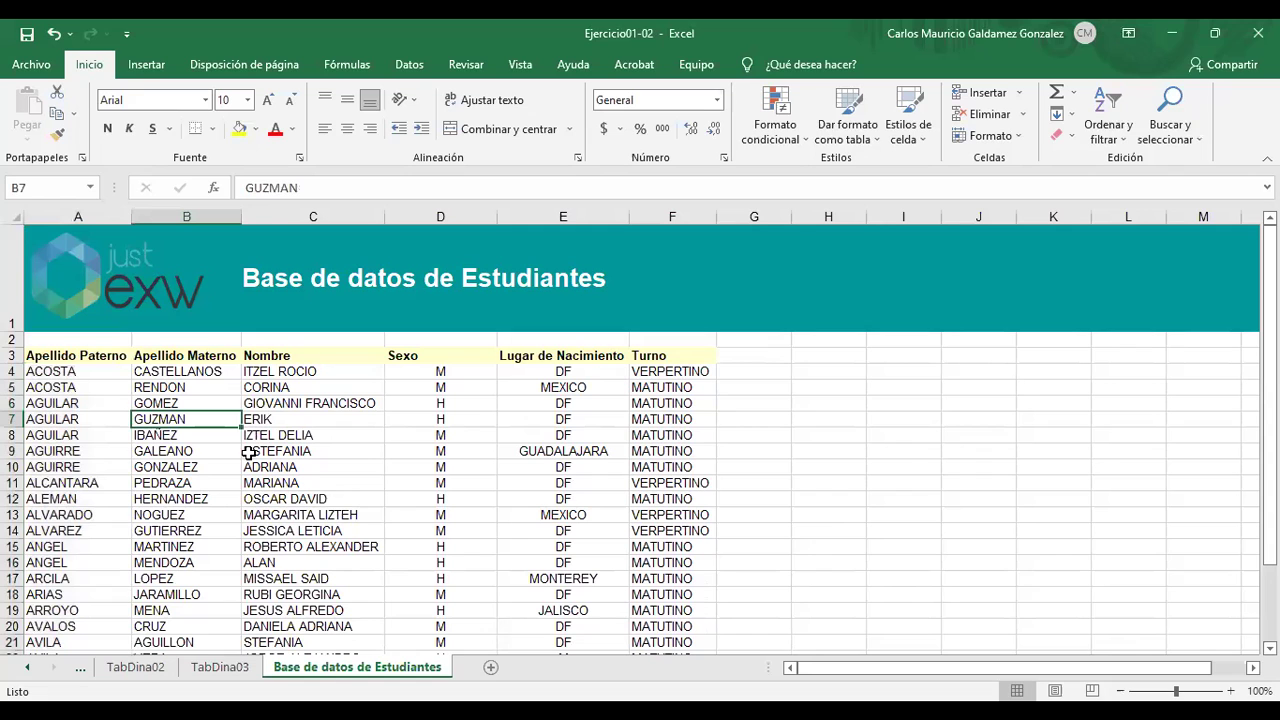
scroll(375, 451, "down", 1)
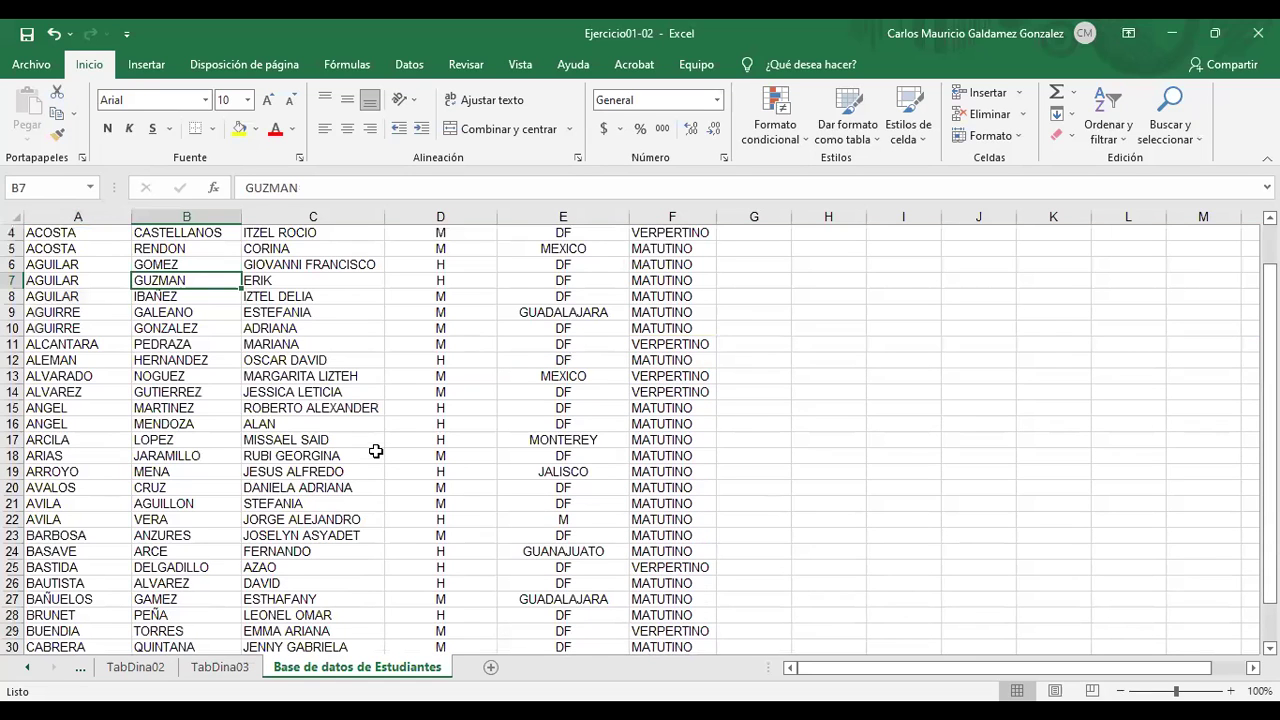
scroll(560, 540, "up", 1)
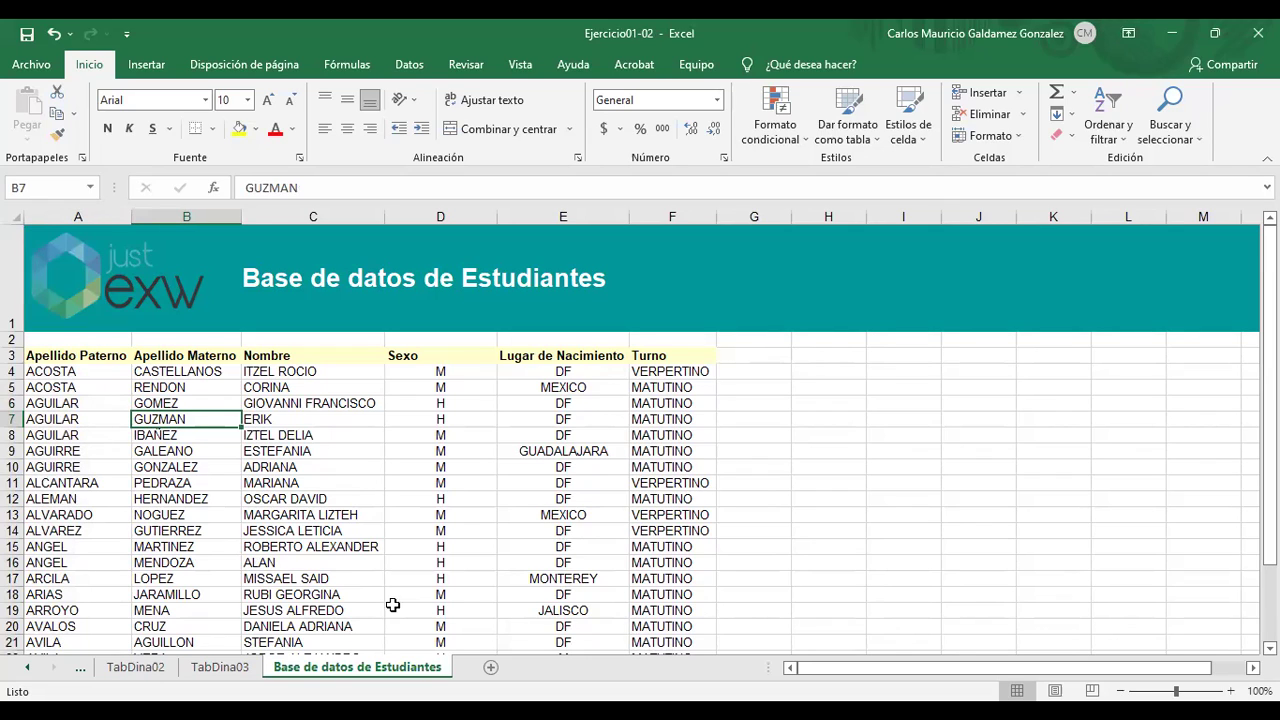
scroll(230, 600, "down", 1)
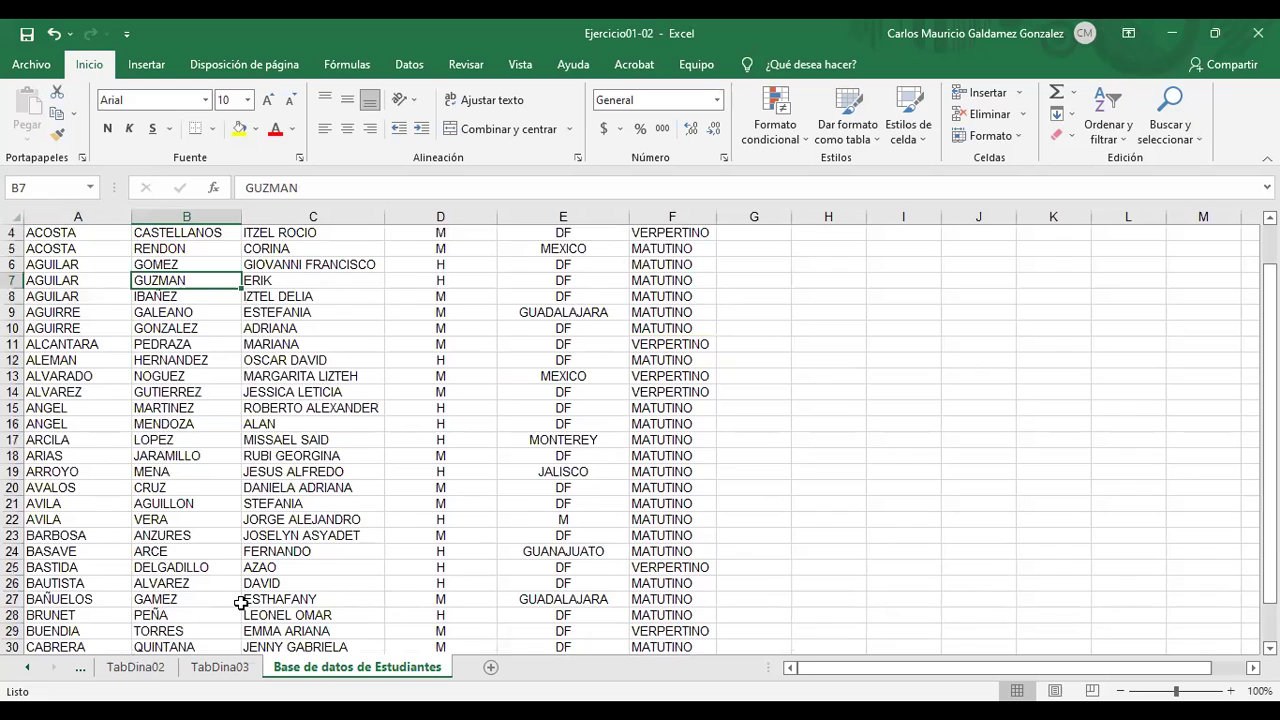
scroll(282, 611, "down", 2)
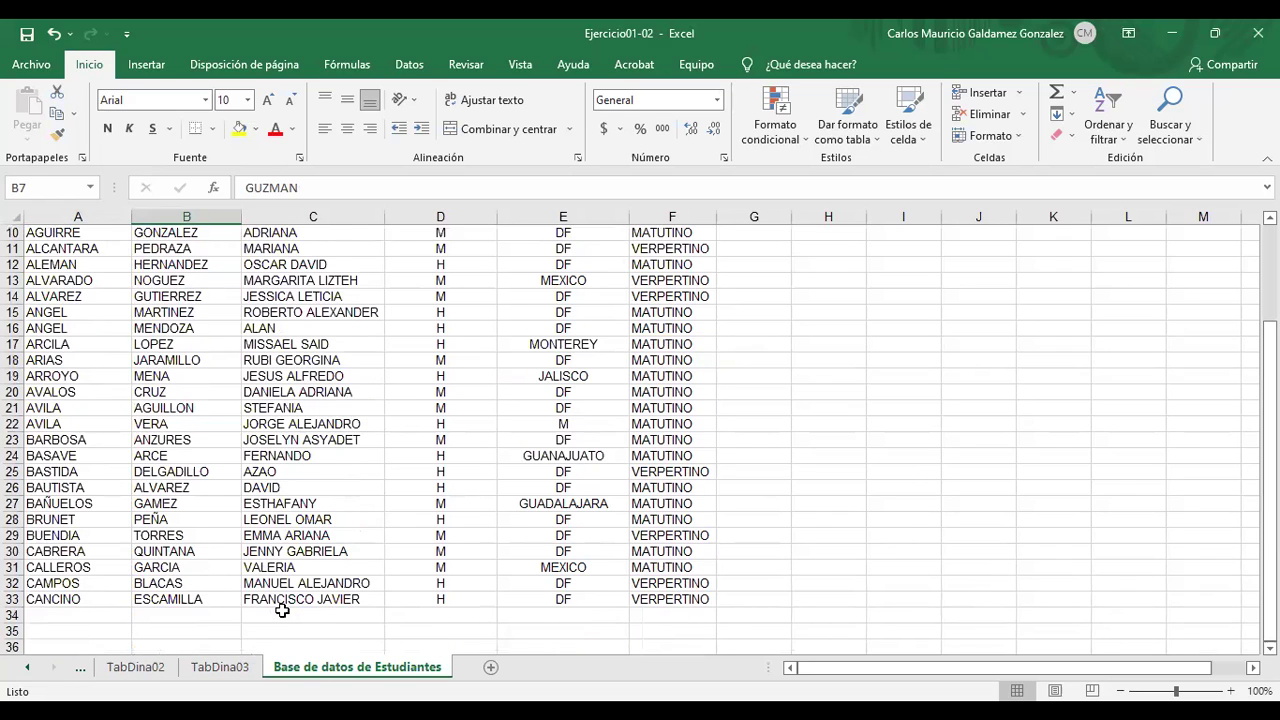
scroll(592, 630, "up", 3)
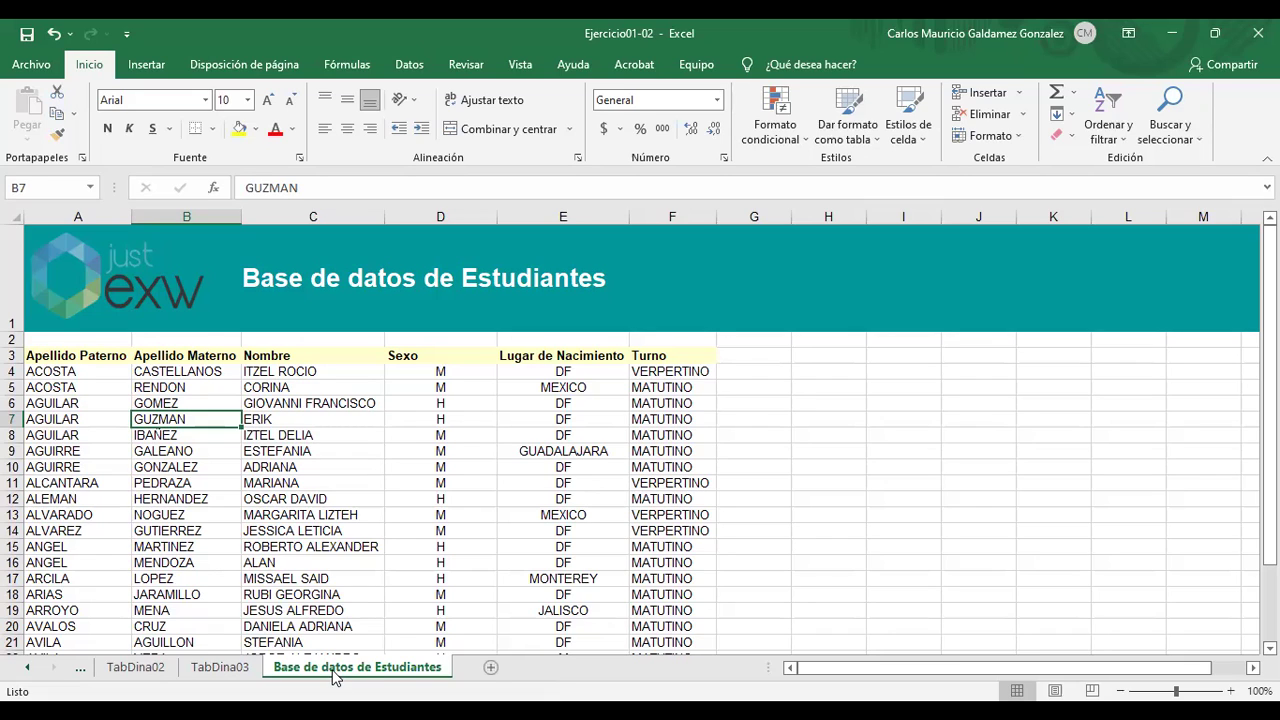
Preview the recommended pivot tables for the student data and insert a blank pivot table on a new sheet instead.
left_click(287, 497)
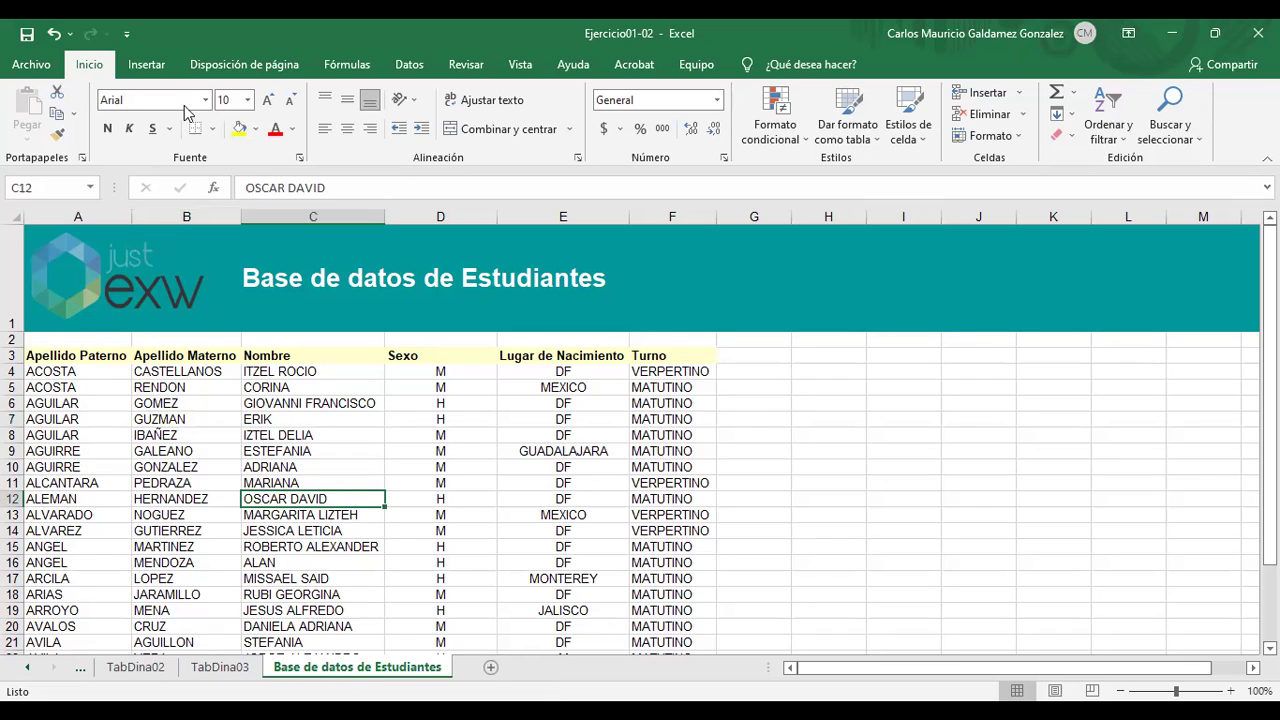
left_click(146, 64)
left_click(107, 118)
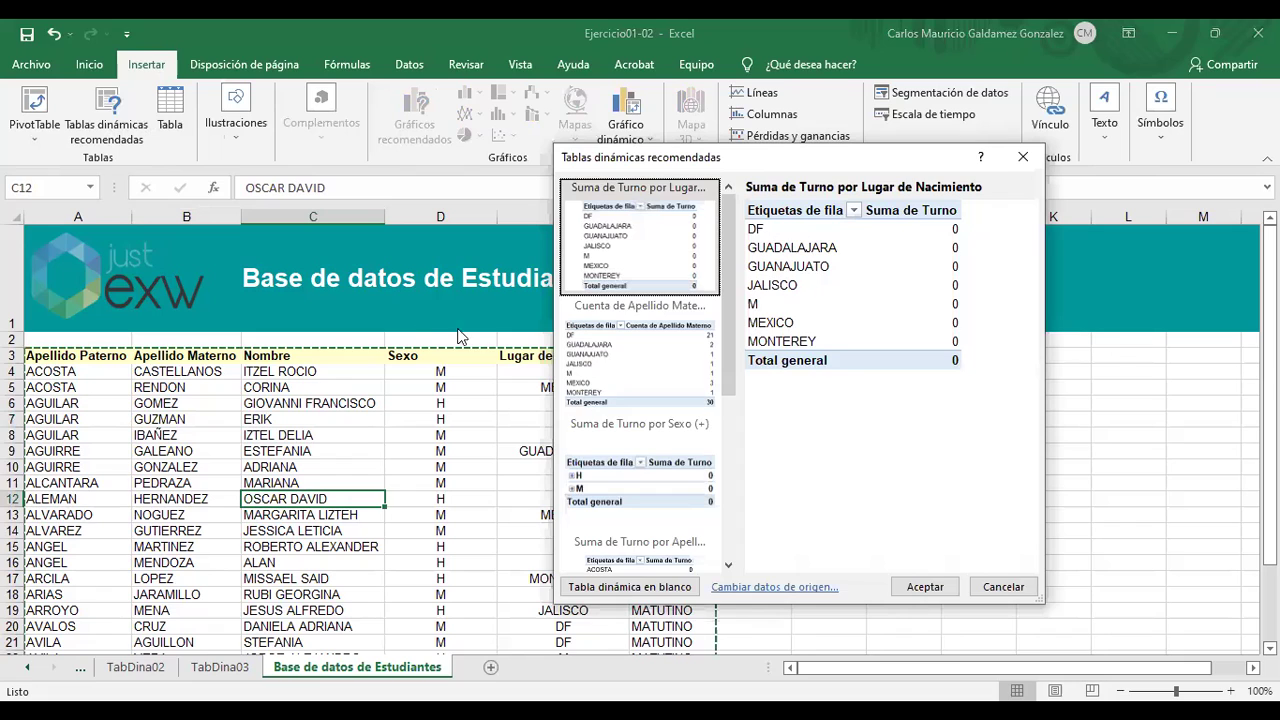
left_click(624, 484)
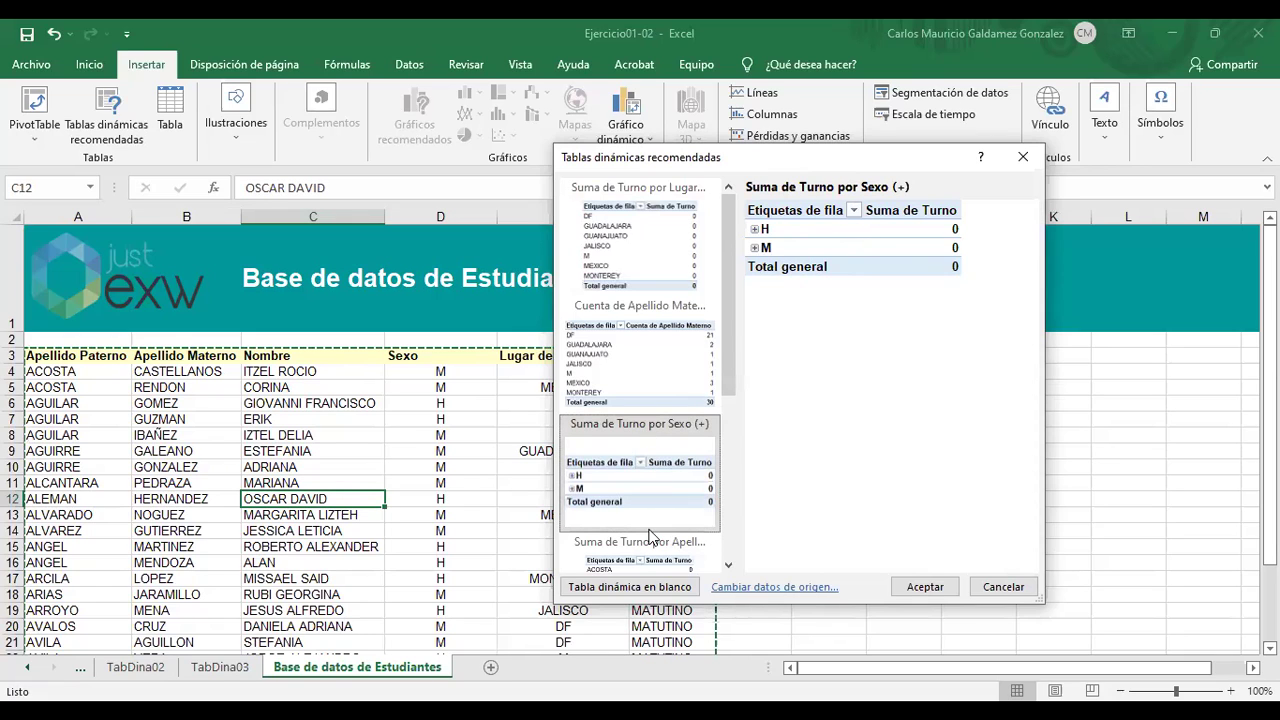
scroll(677, 480, "down", 3)
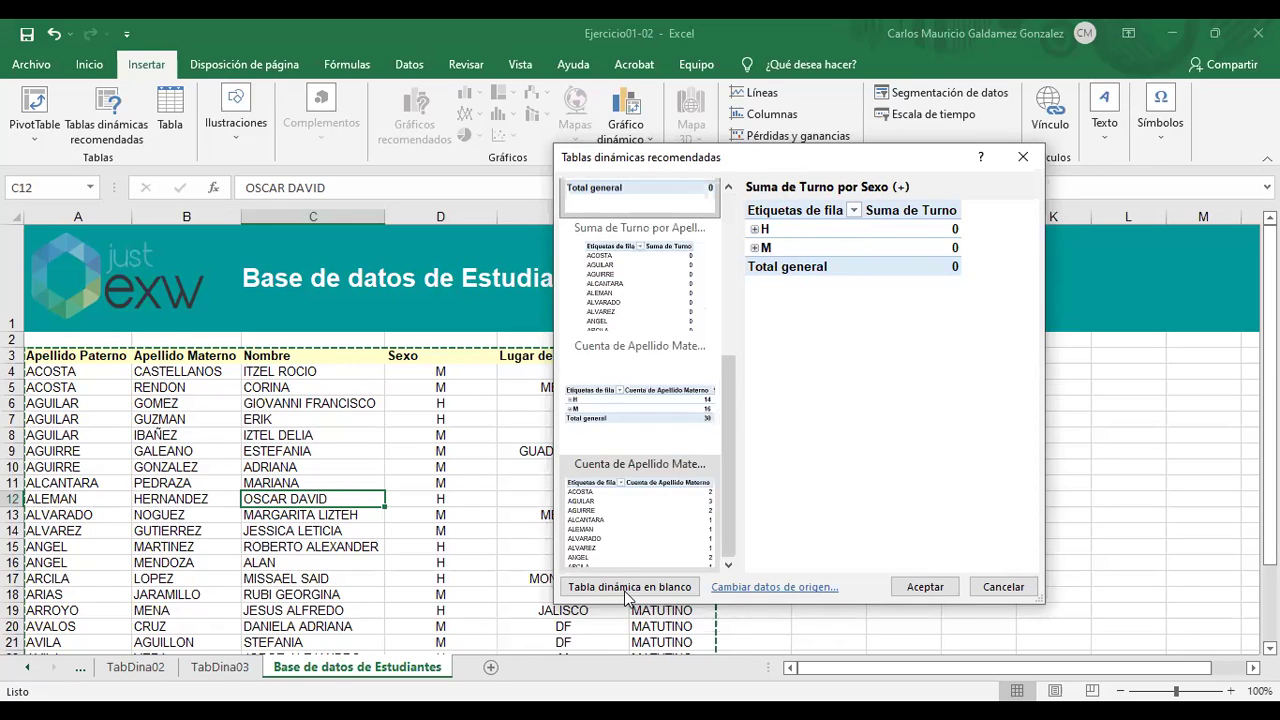
left_click(651, 410)
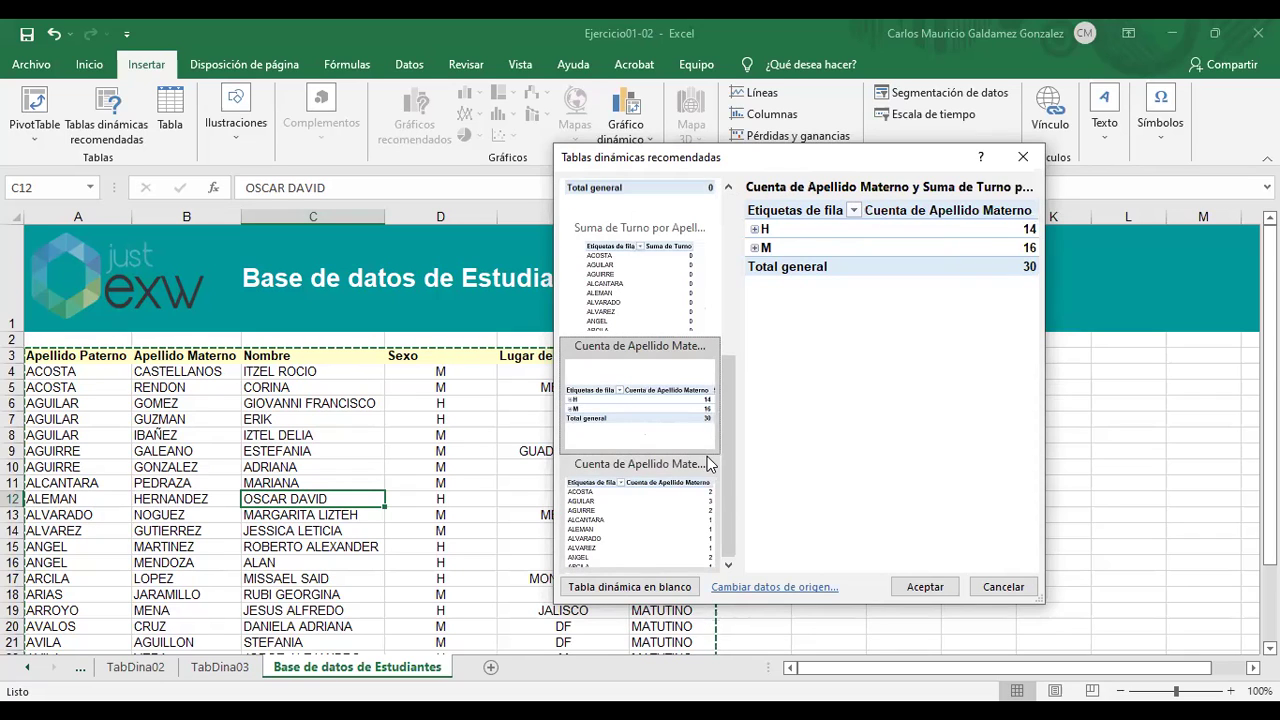
left_click(620, 588)
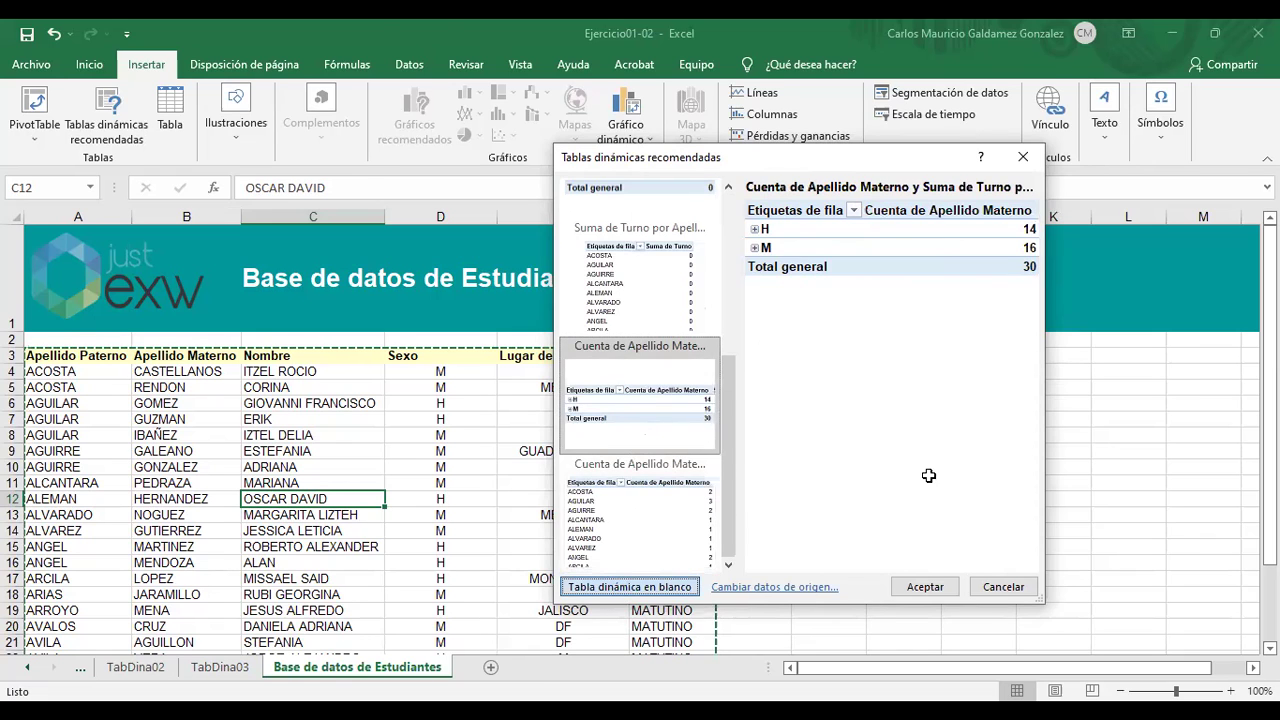
left_click(218, 280)
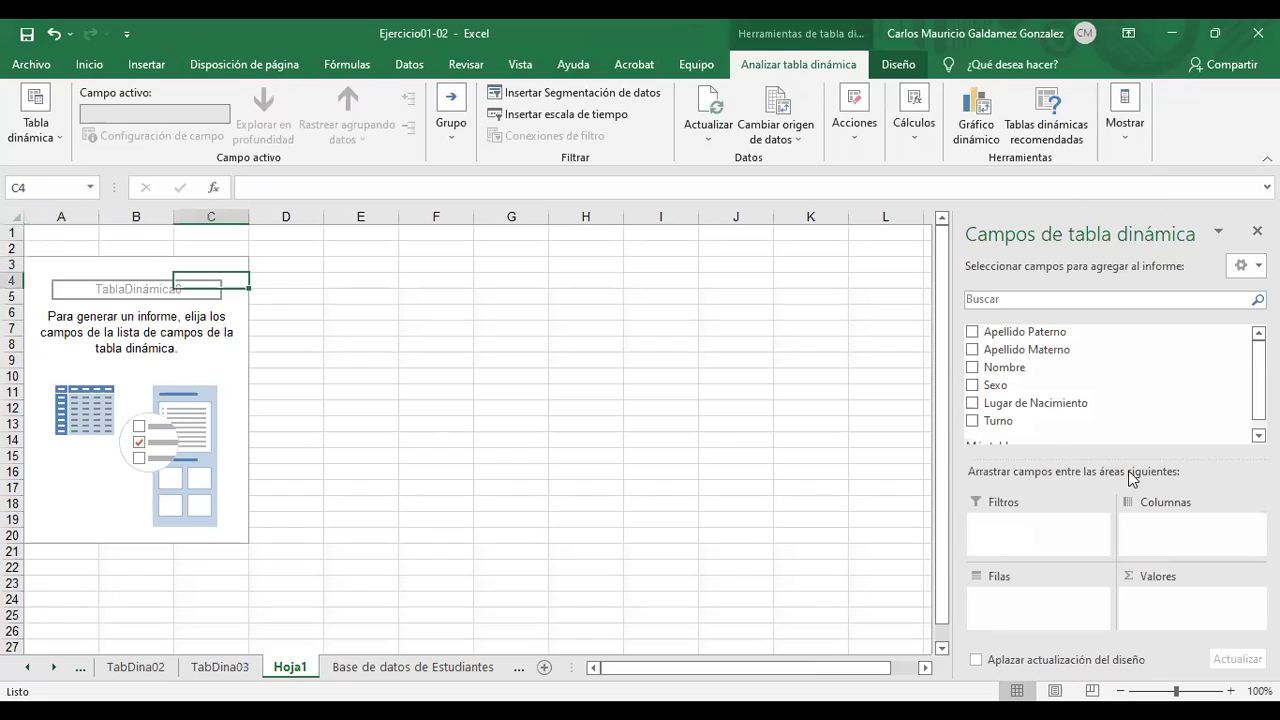
Set Sexo as the pivot table's row field and add the count of Sexo as its values.
left_click(972, 386)
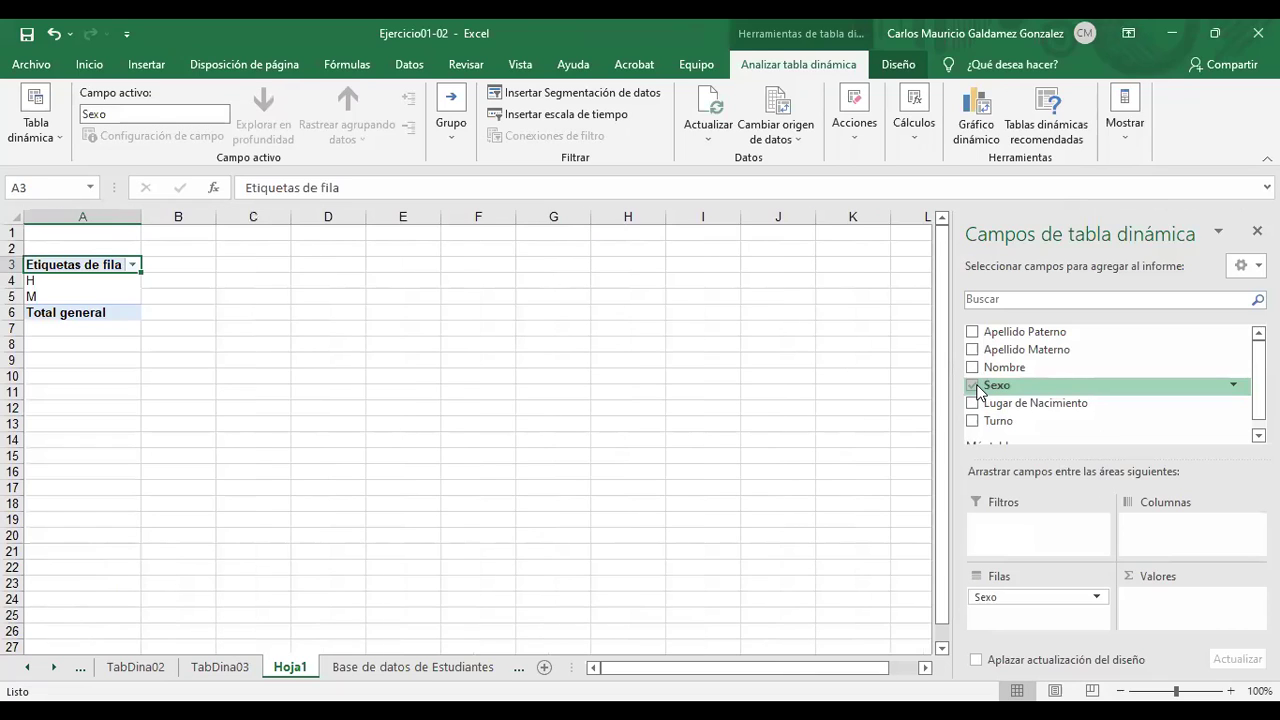
scroll(988, 398, "down", 1)
scroll(990, 400, "up", 1)
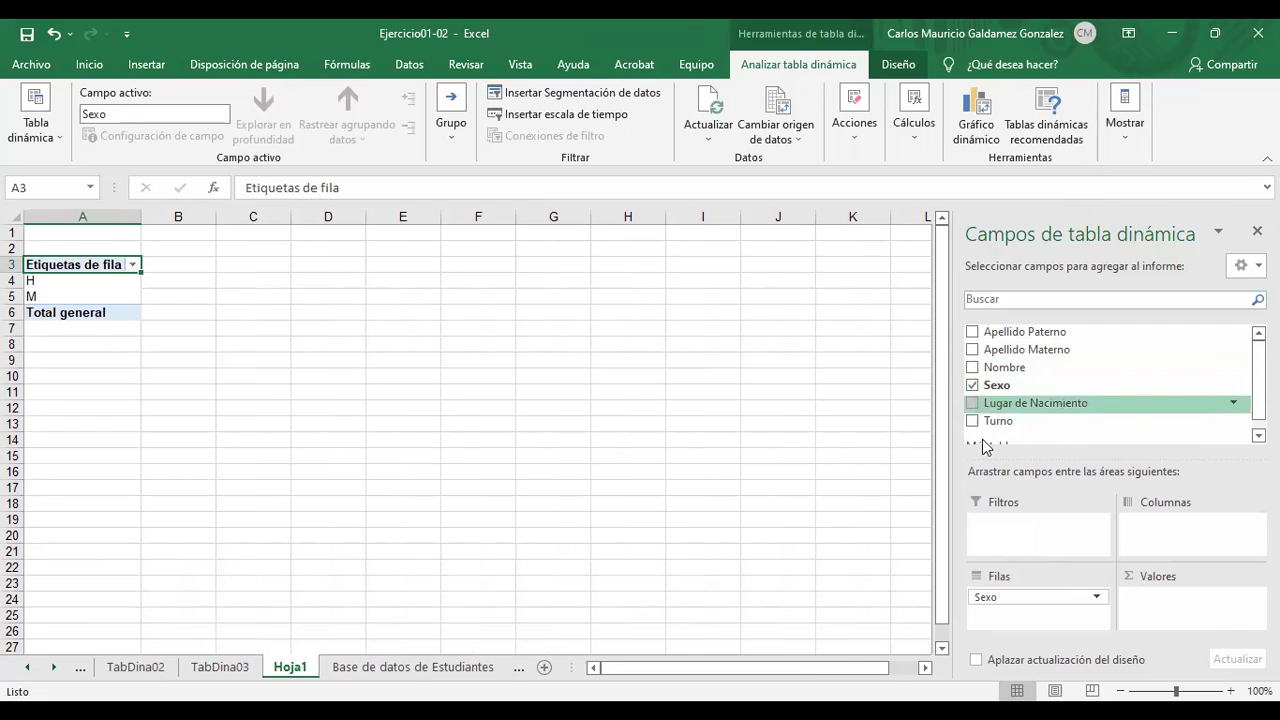
left_click_drag(998, 420, 1172, 598)
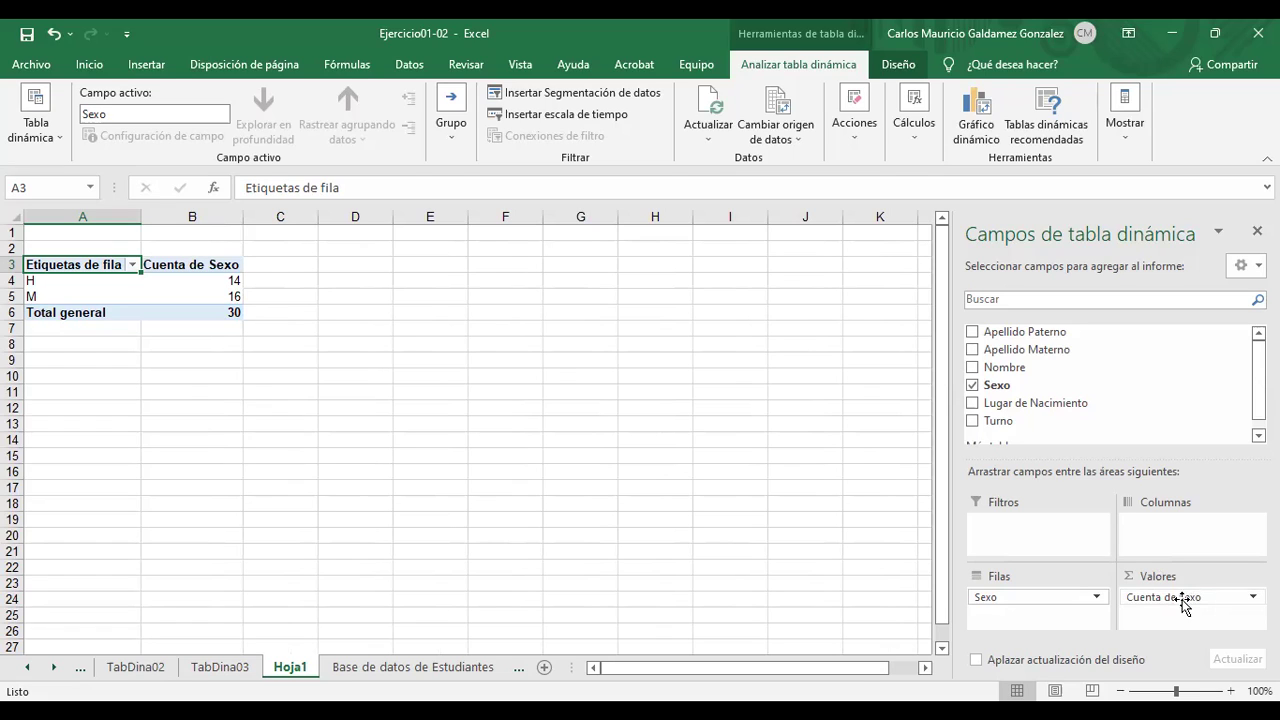
left_click(982, 598)
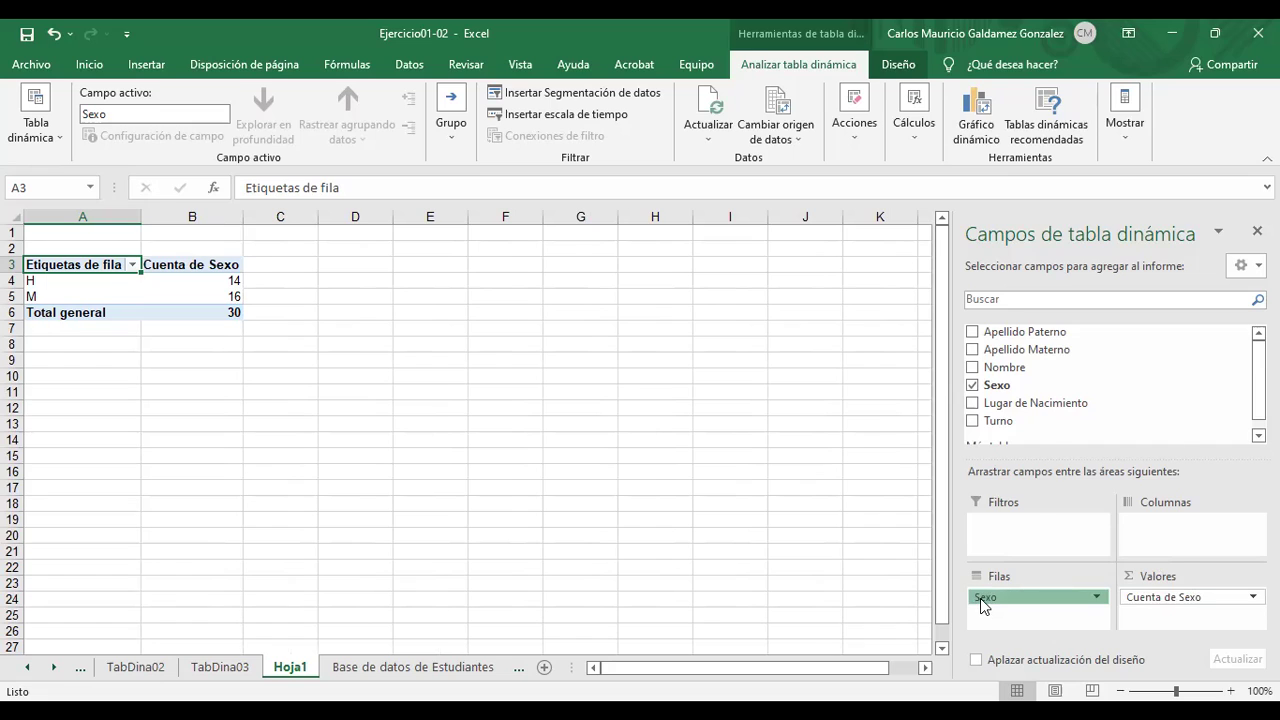
left_click(1010, 638)
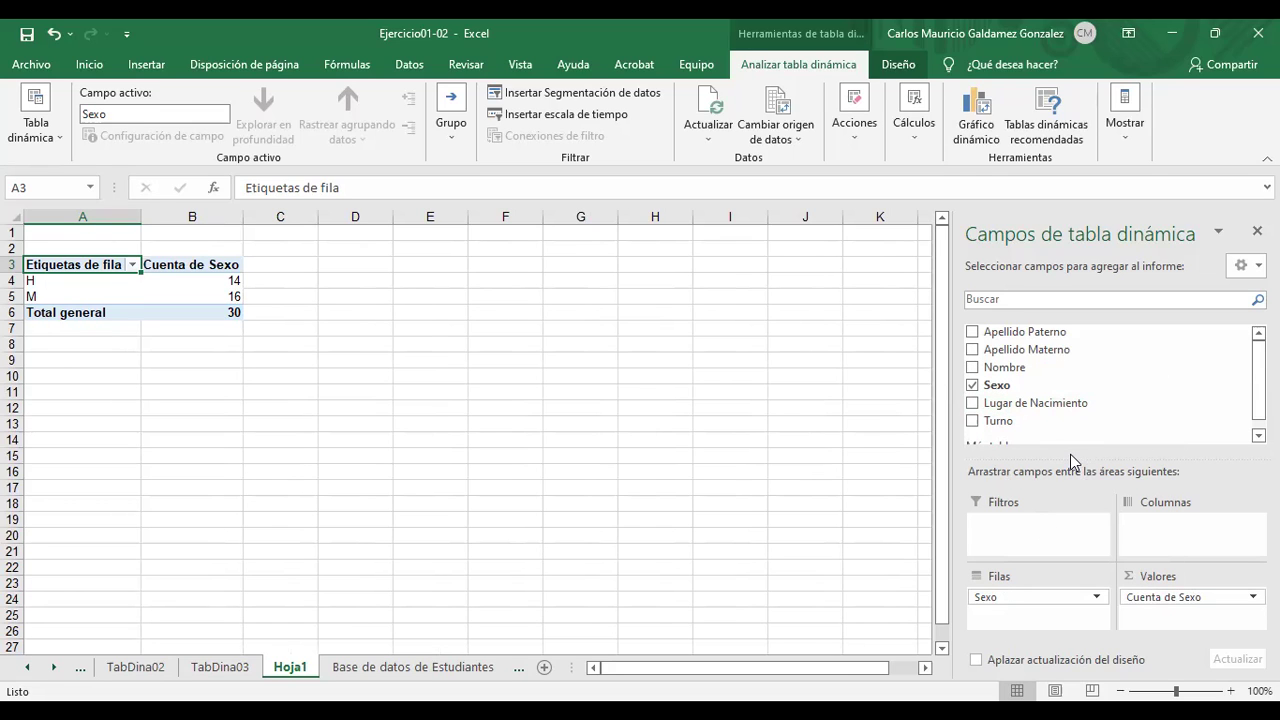
Try Sexo as the pivot table's column field, move it back to rows, and check the count for each sex.
left_click_drag(996, 386, 1163, 526)
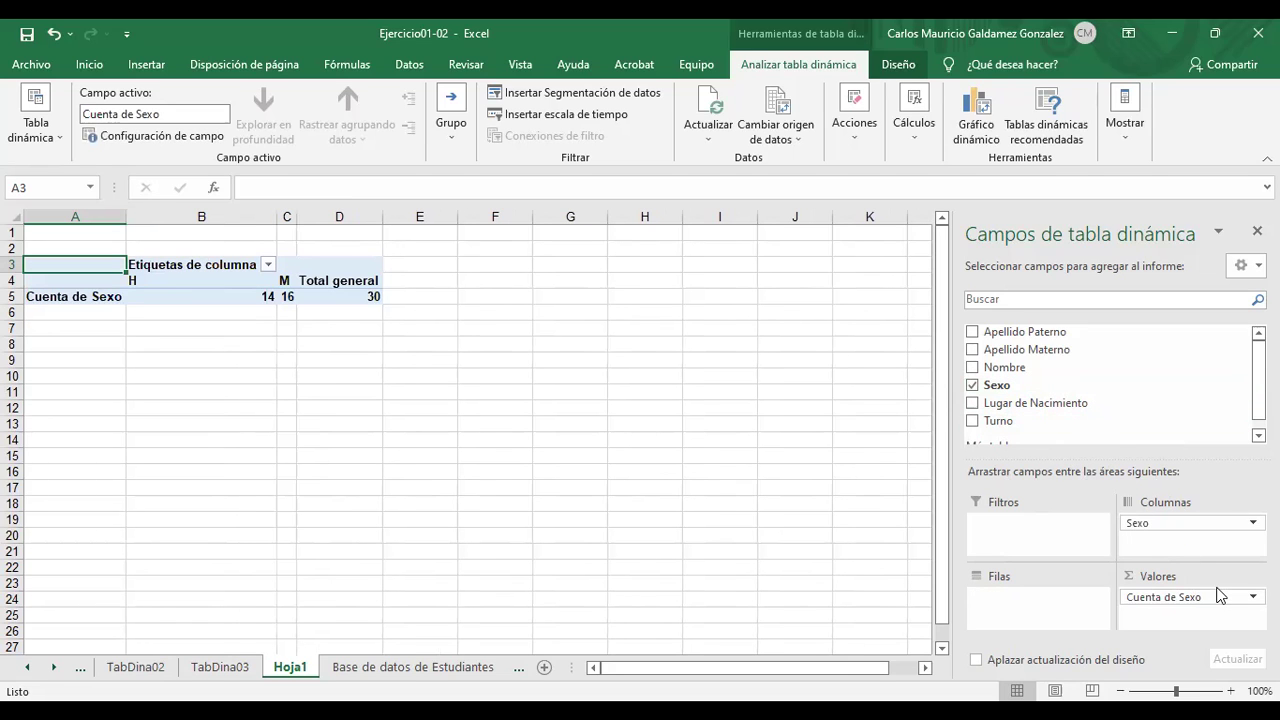
left_click_drag(1140, 522, 1032, 610)
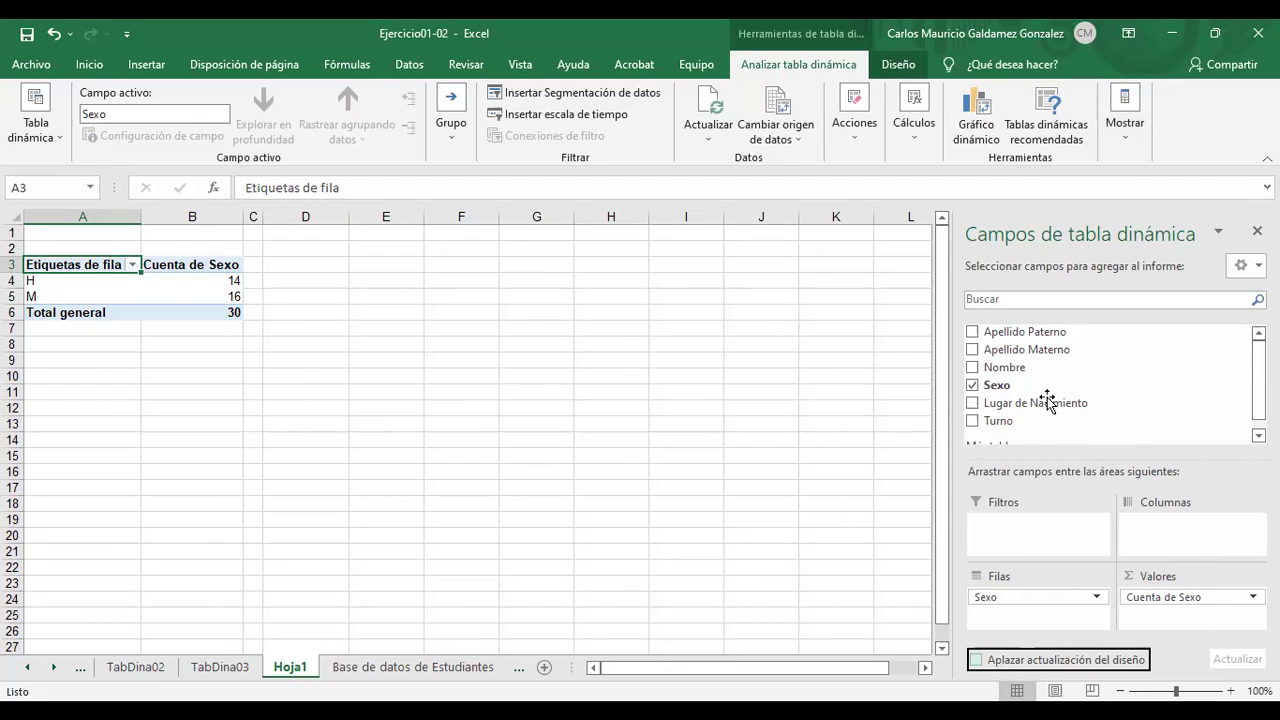
left_click(190, 298)
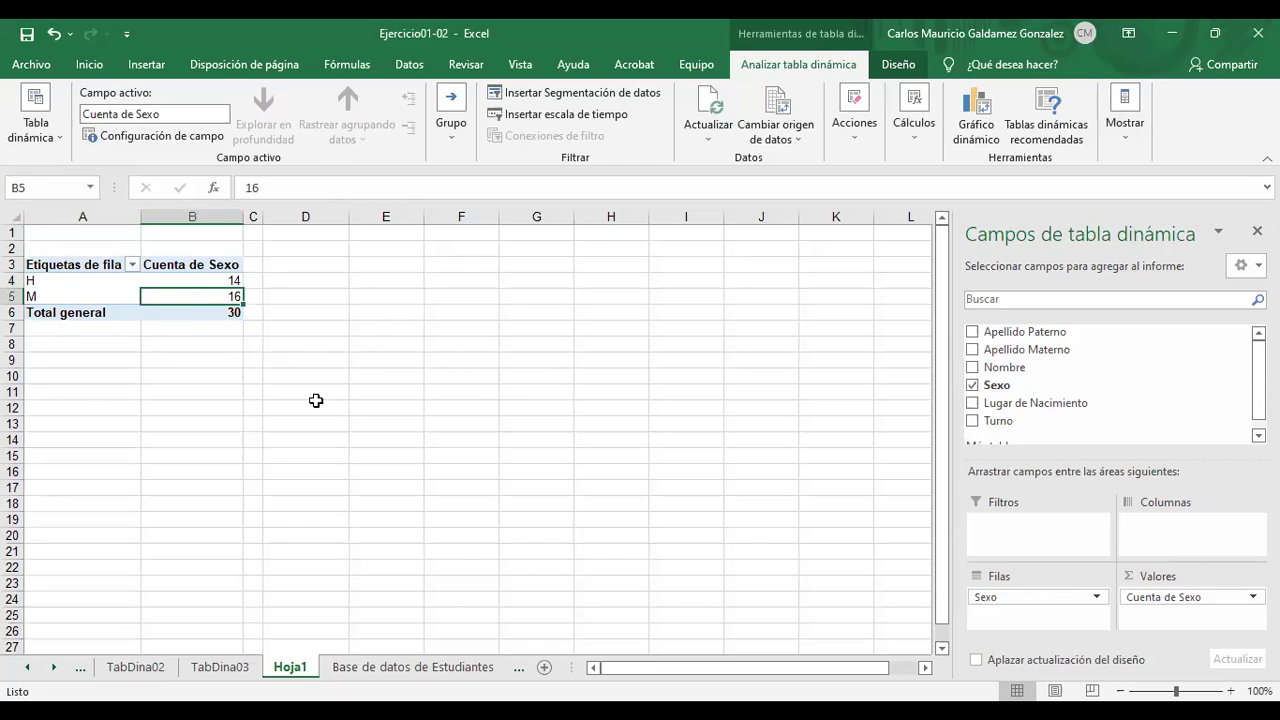
left_click(177, 285)
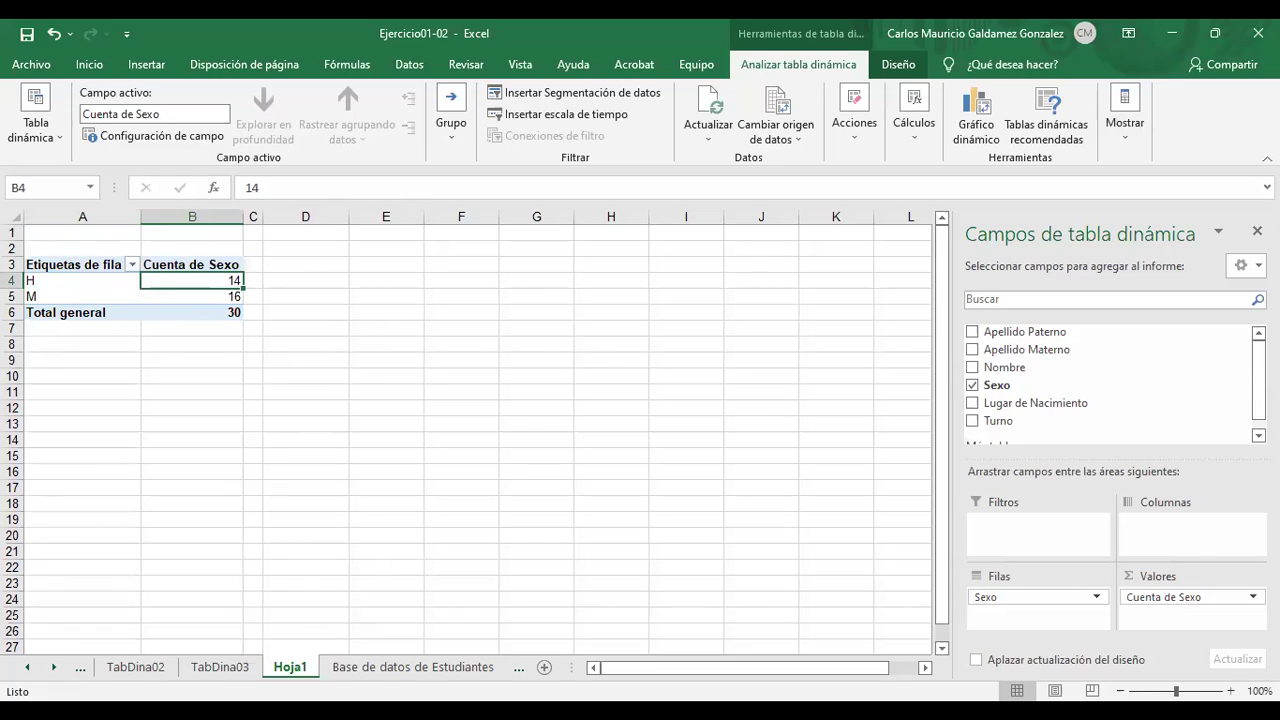
Move the Hoja1 sheet after Base de datos de Estudiantes and open the students sheet.
mouse_move(293, 675)
left_mouse_down()
mouse_move(500, 668)
mouse_move(435, 674)
left_mouse_up()
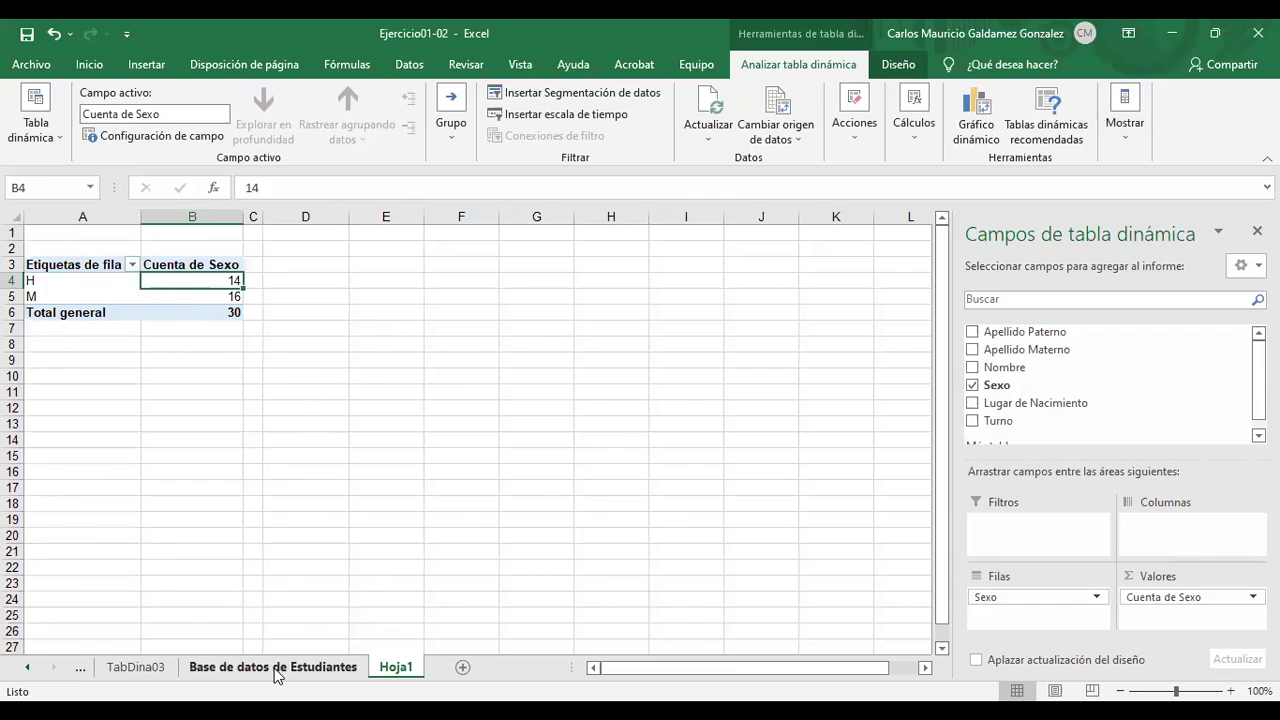
left_click(277, 670)
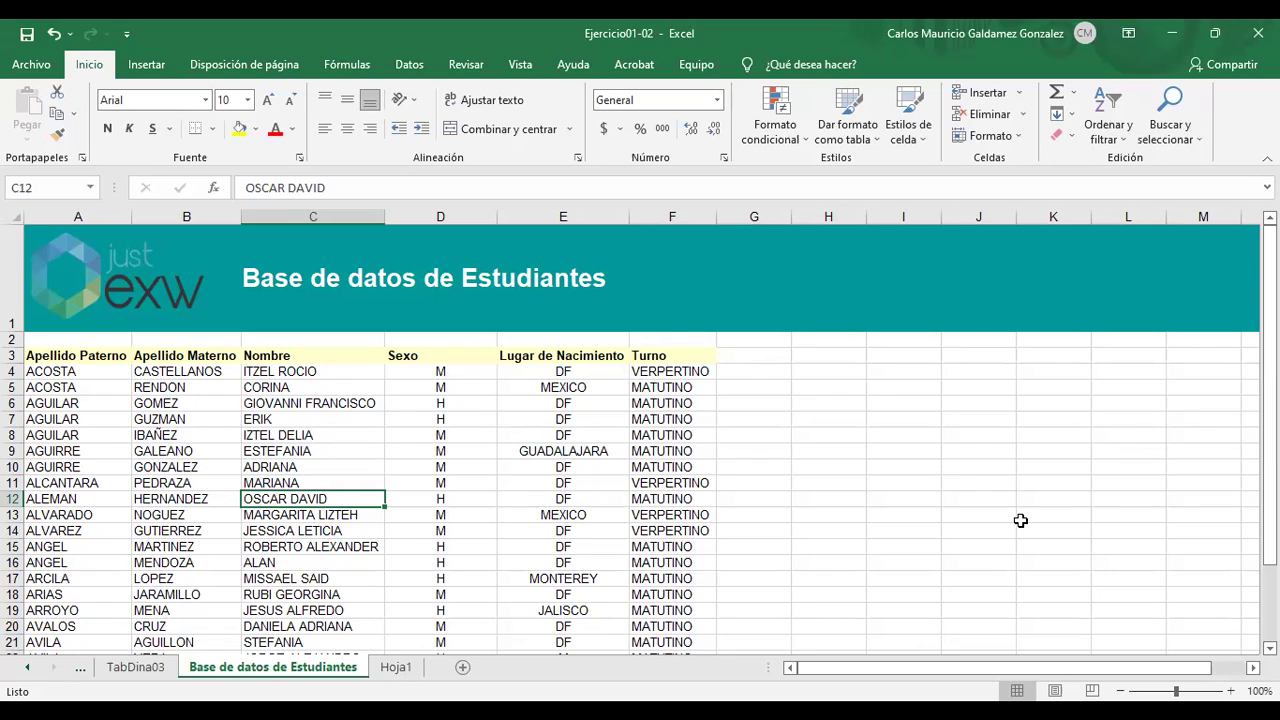
Merge cells H6:K11 beside the student list and enter the text "Cantidad por Sexo." in them.
left_click_drag(828, 403, 1037, 477)
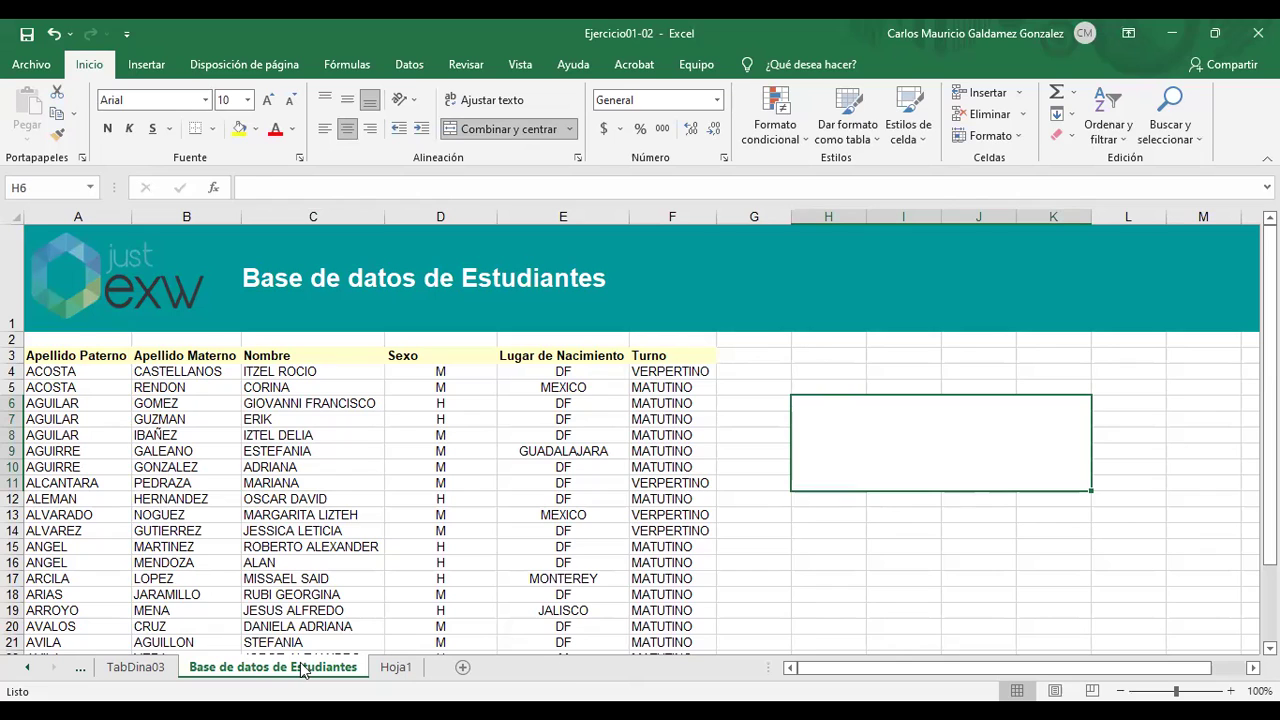
key("ctrl+Page_Down")
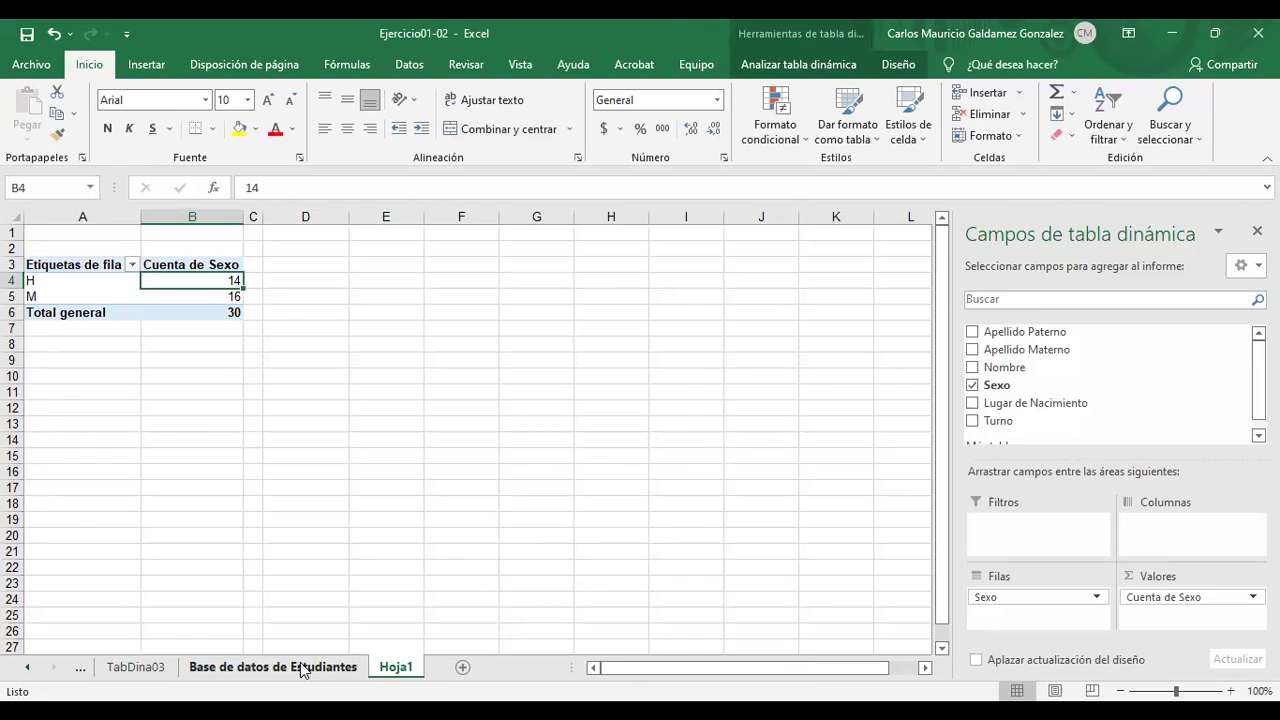
left_click(301, 667)
type("Ca")
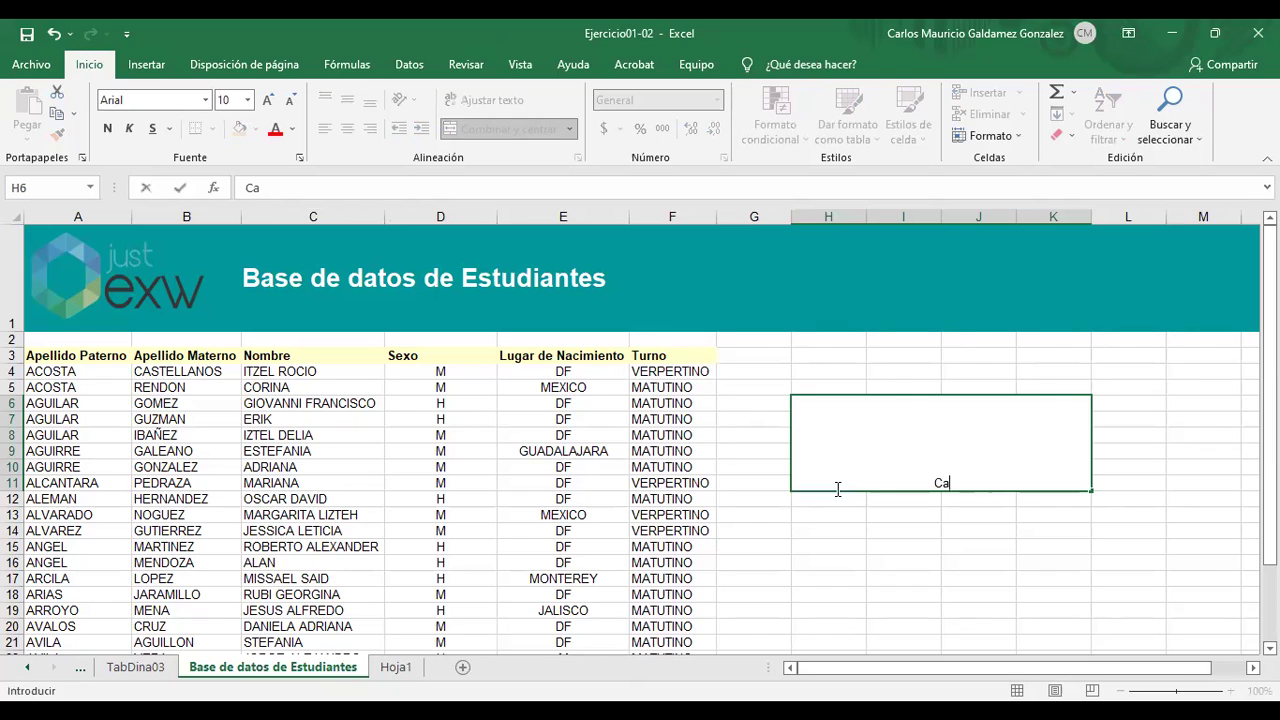
type("ntidad por X")
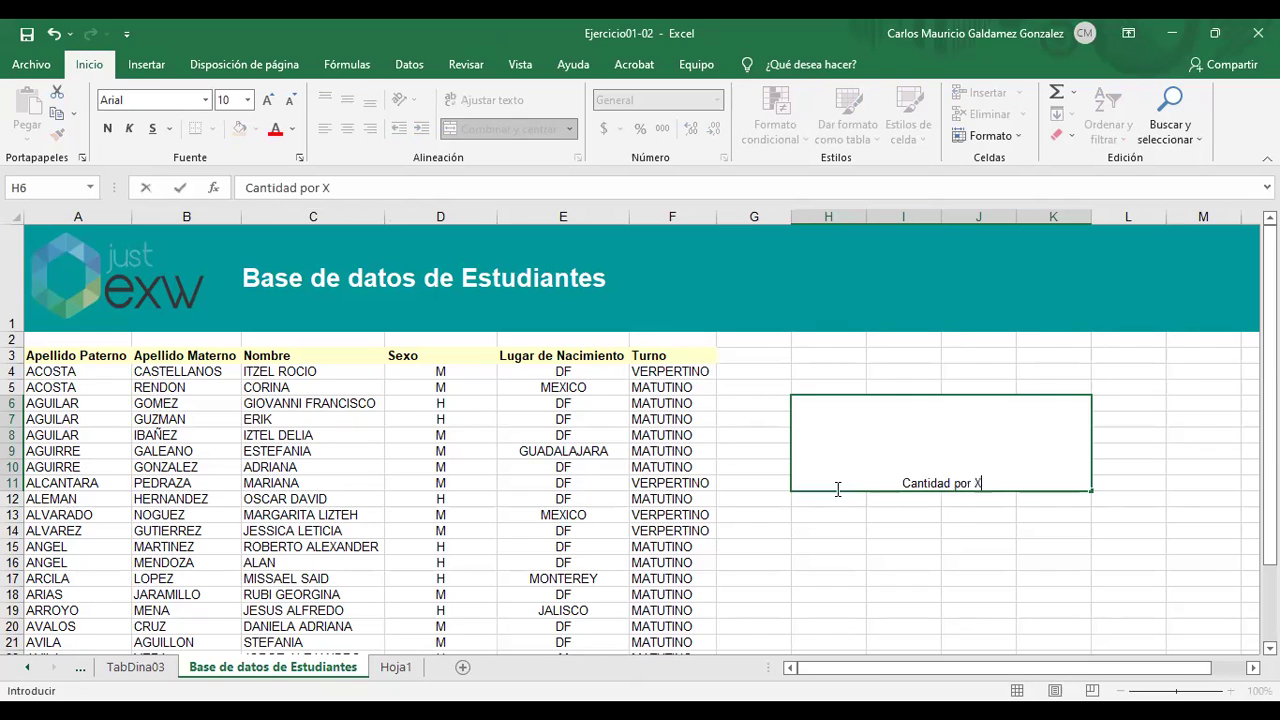
key("BackSpace")
type("Sexo.")
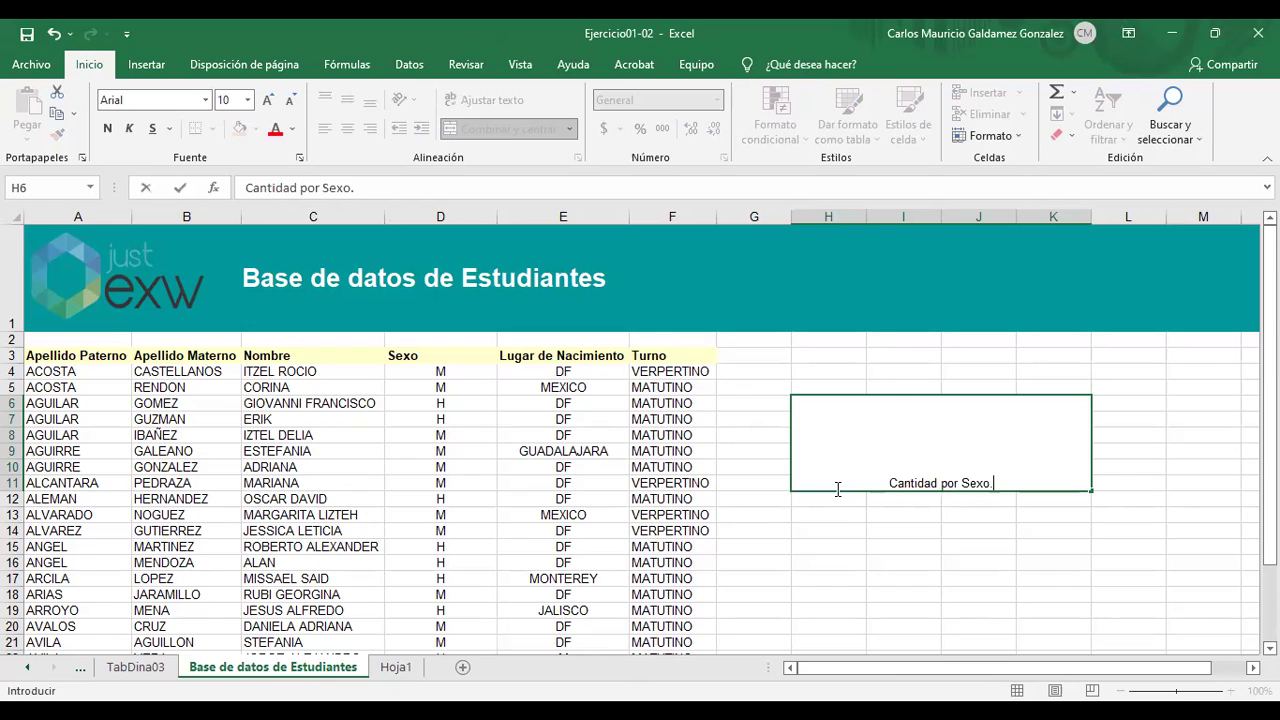
key("Return")
key("Left")
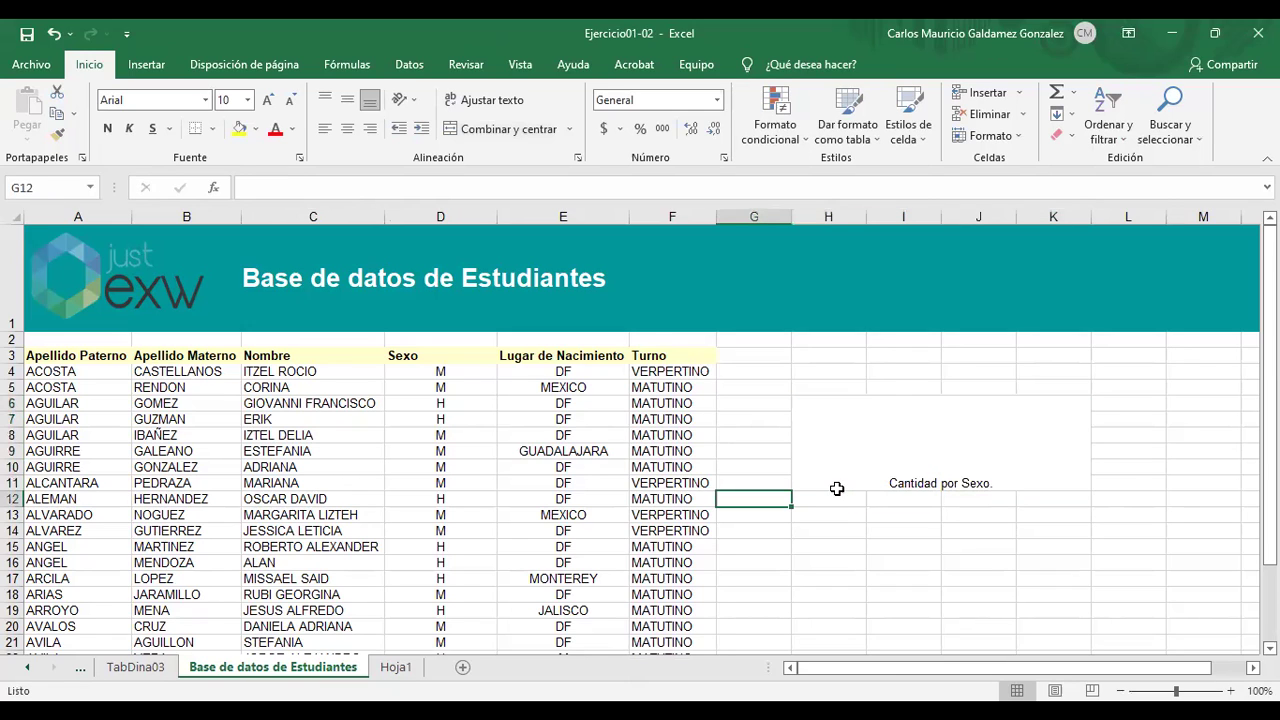
Number the note in the merged cell by adding "1." before "Cantidad por Sexo.".
double_click(838, 494)
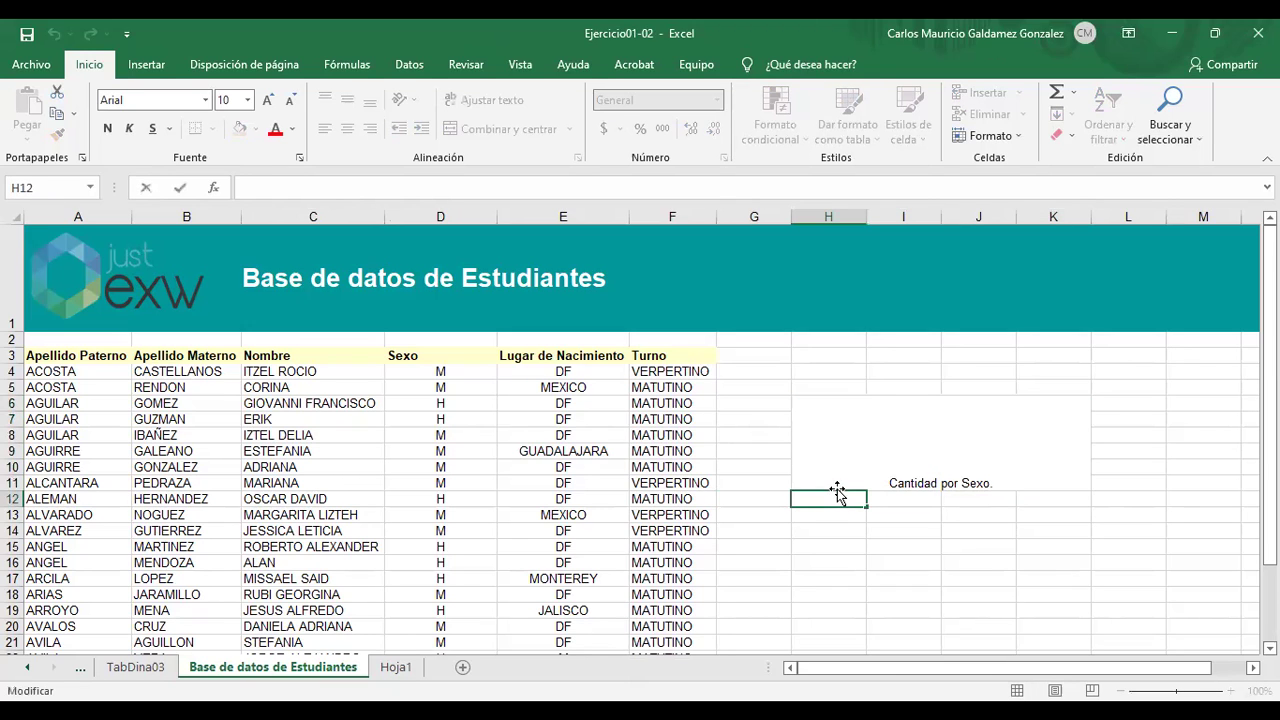
left_click(838, 489)
double_click(838, 489)
key("Home")
type("1.")
key("Return")
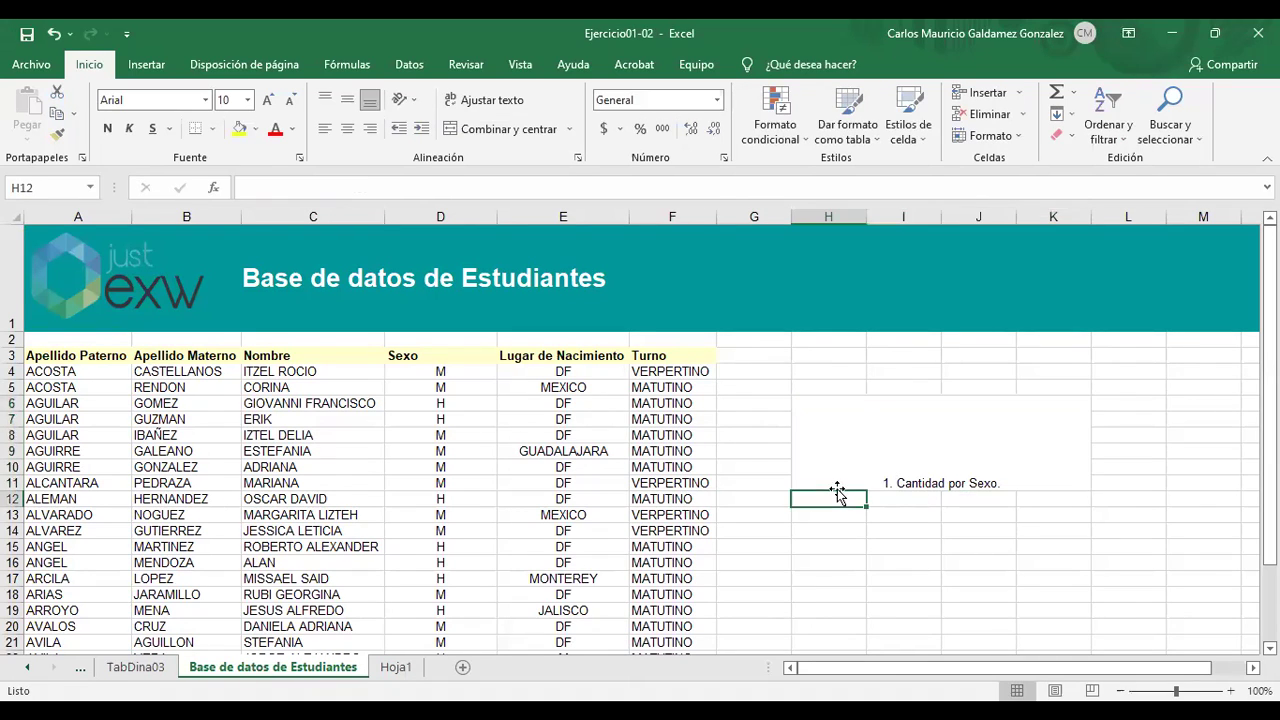
Append "2. Agrupar por apellido Paterno mostrar la lista según Lugar de nacimiento." to the note in the merged cell.
left_click(837, 488)
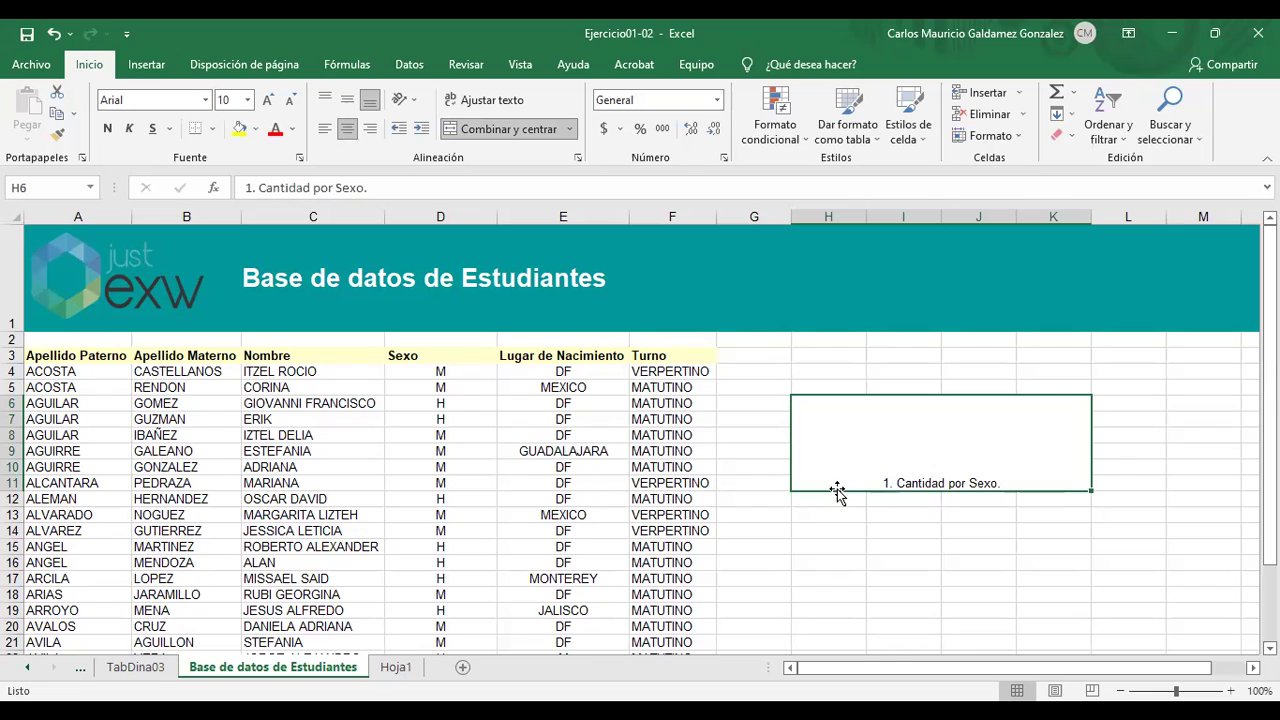
double_click(1033, 483)
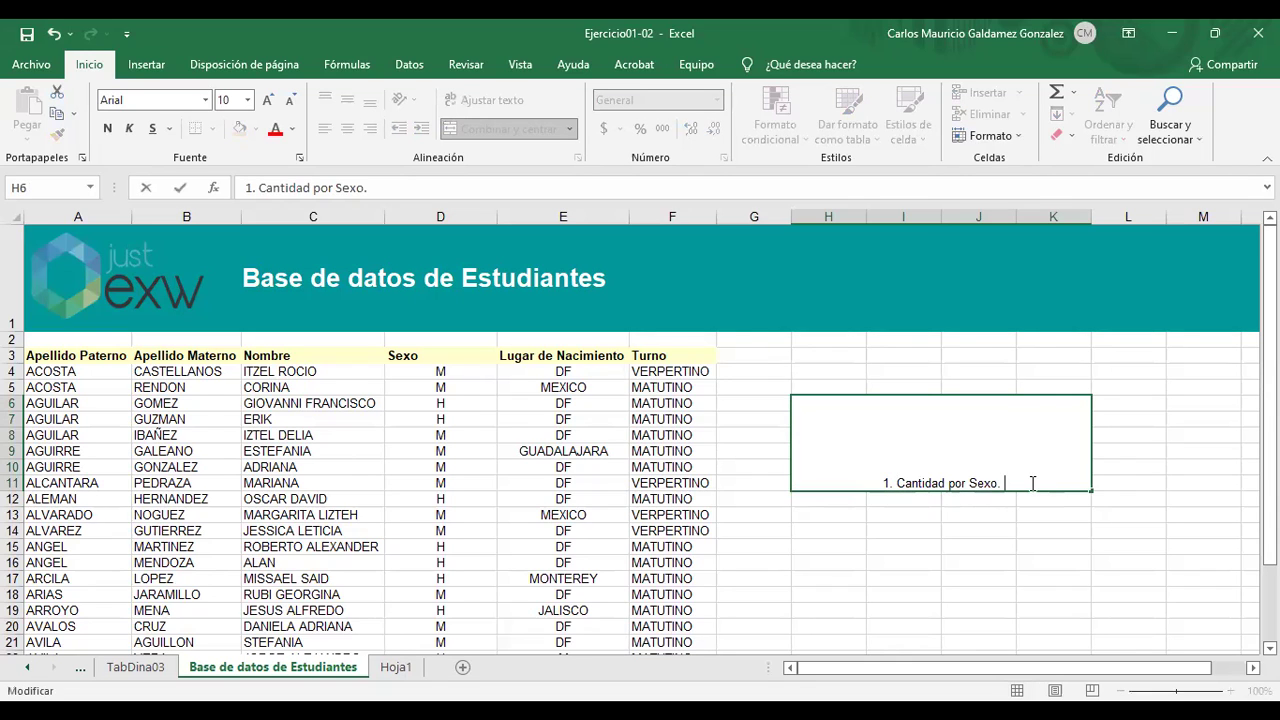
type("2. ")
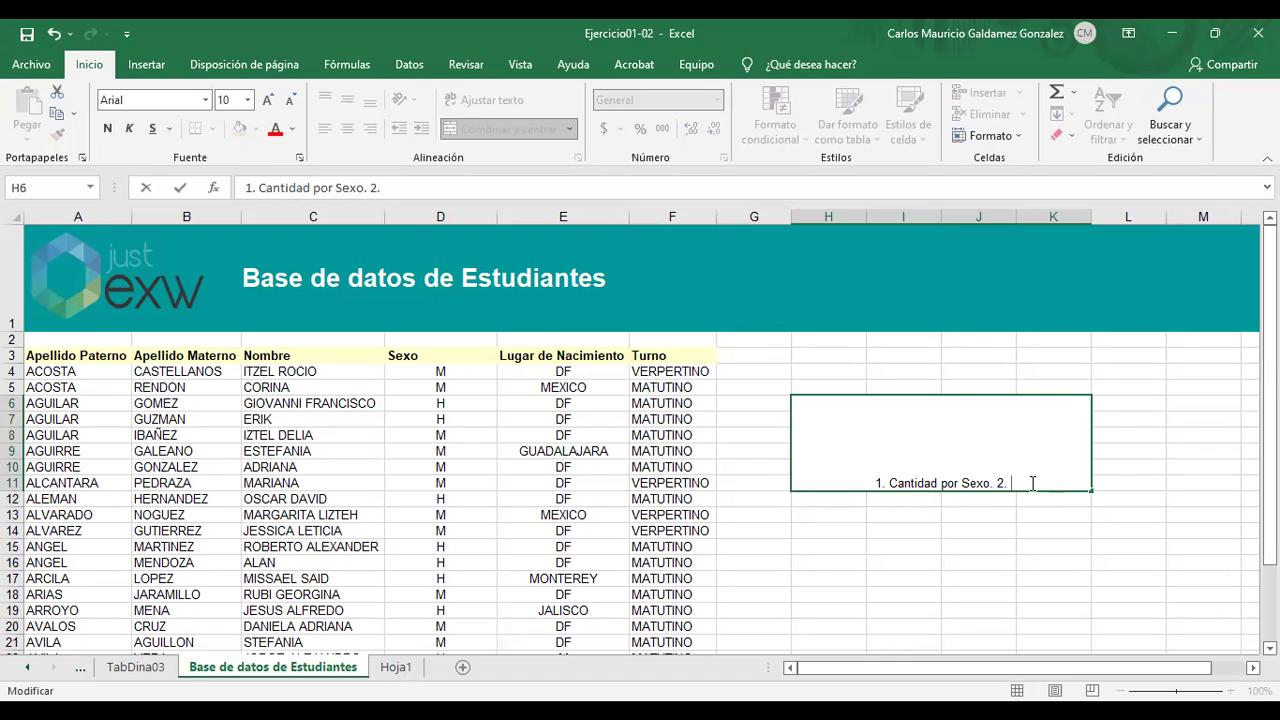
type("Agrupar por a")
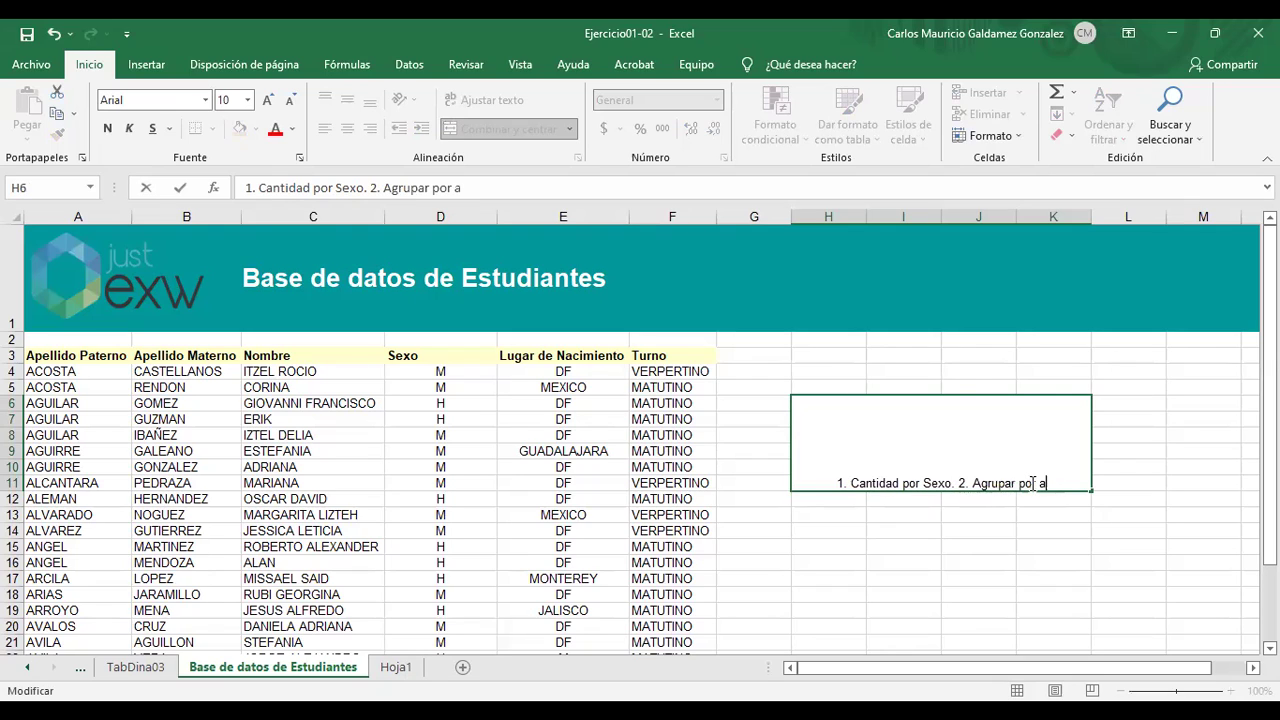
type("pellido")
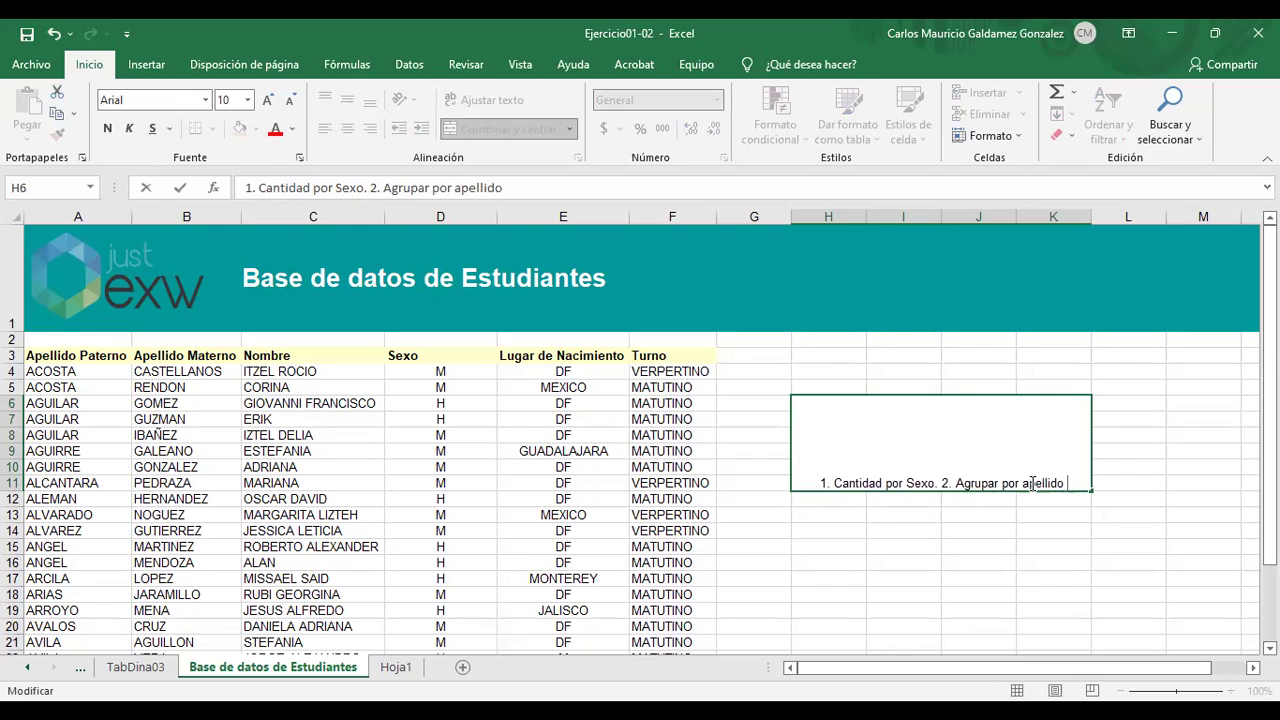
type(" Paterno")
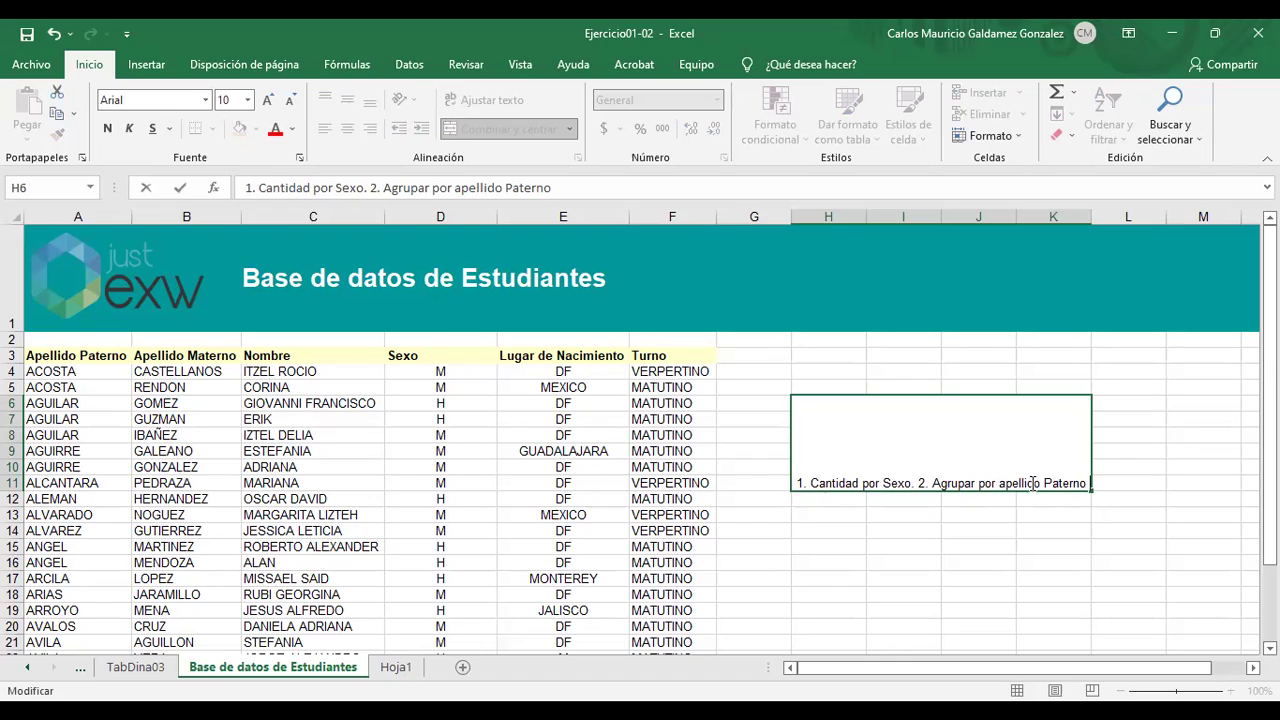
type("m")
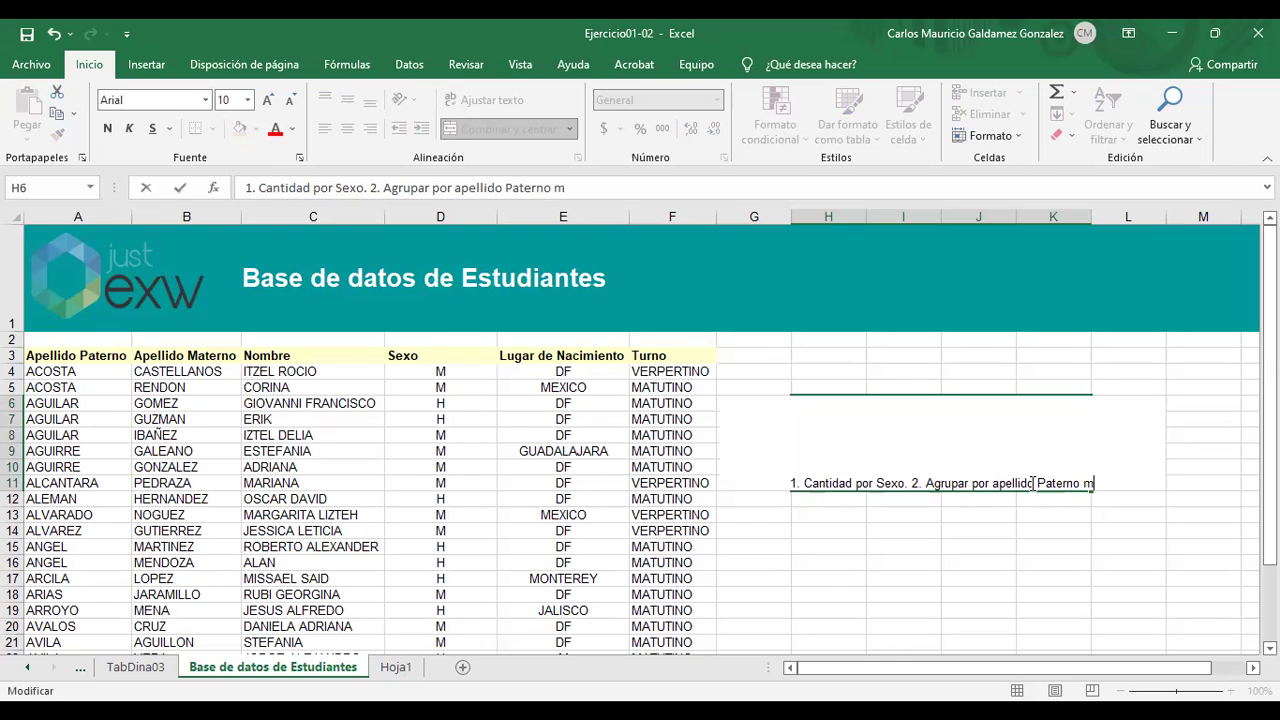
type("ostrar la lista ")
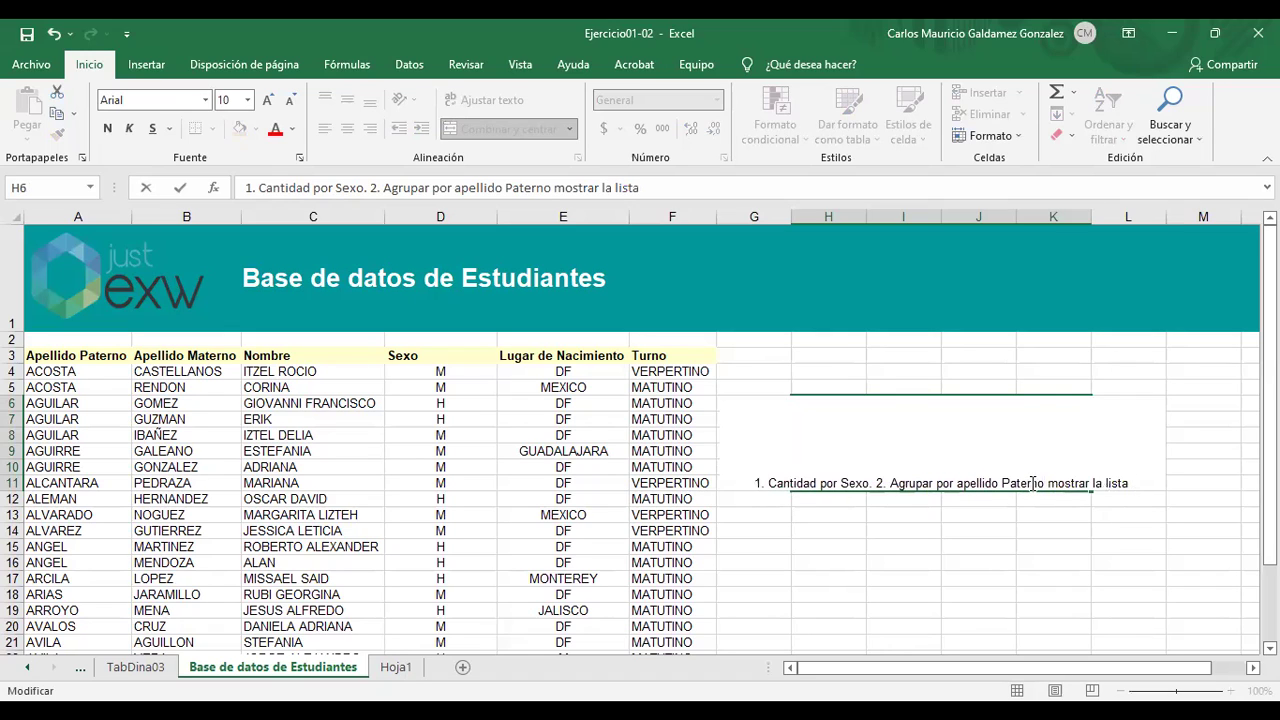
type("segun")
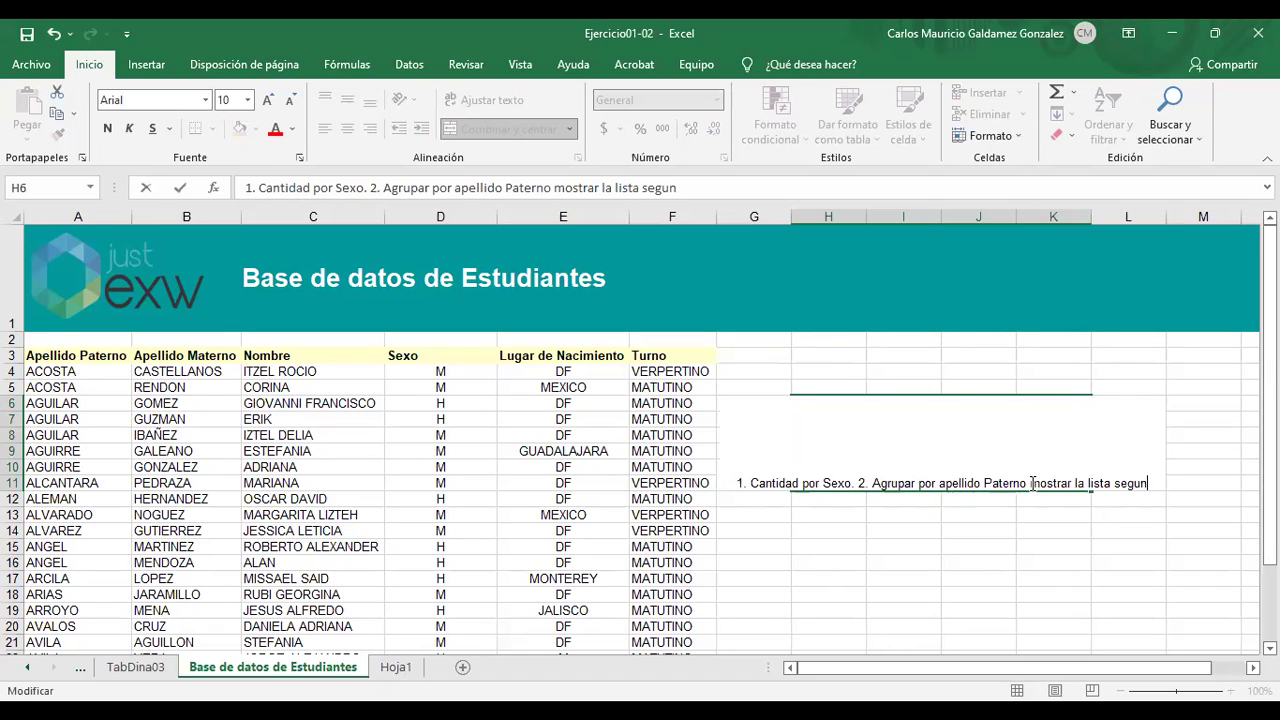
key("BackSpace")
key("BackSpace")
type("ún Lugar de nacimiento")
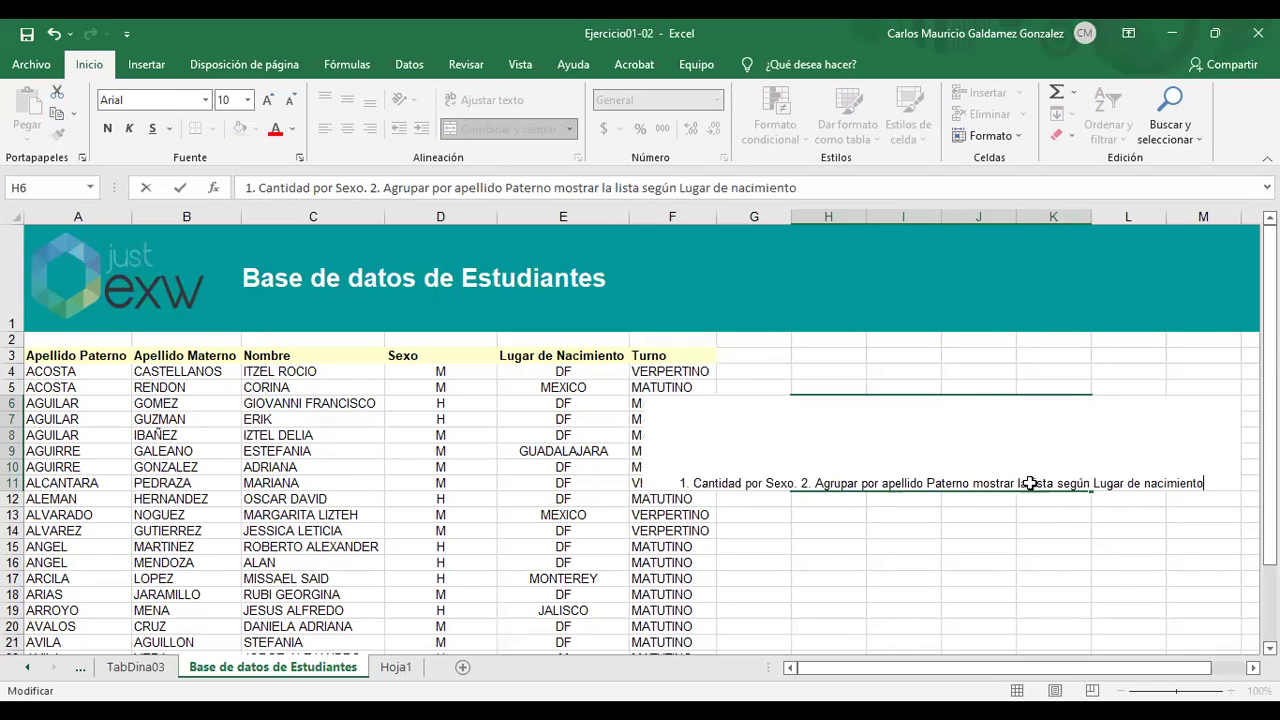
type(".")
key("ctrl+Return")
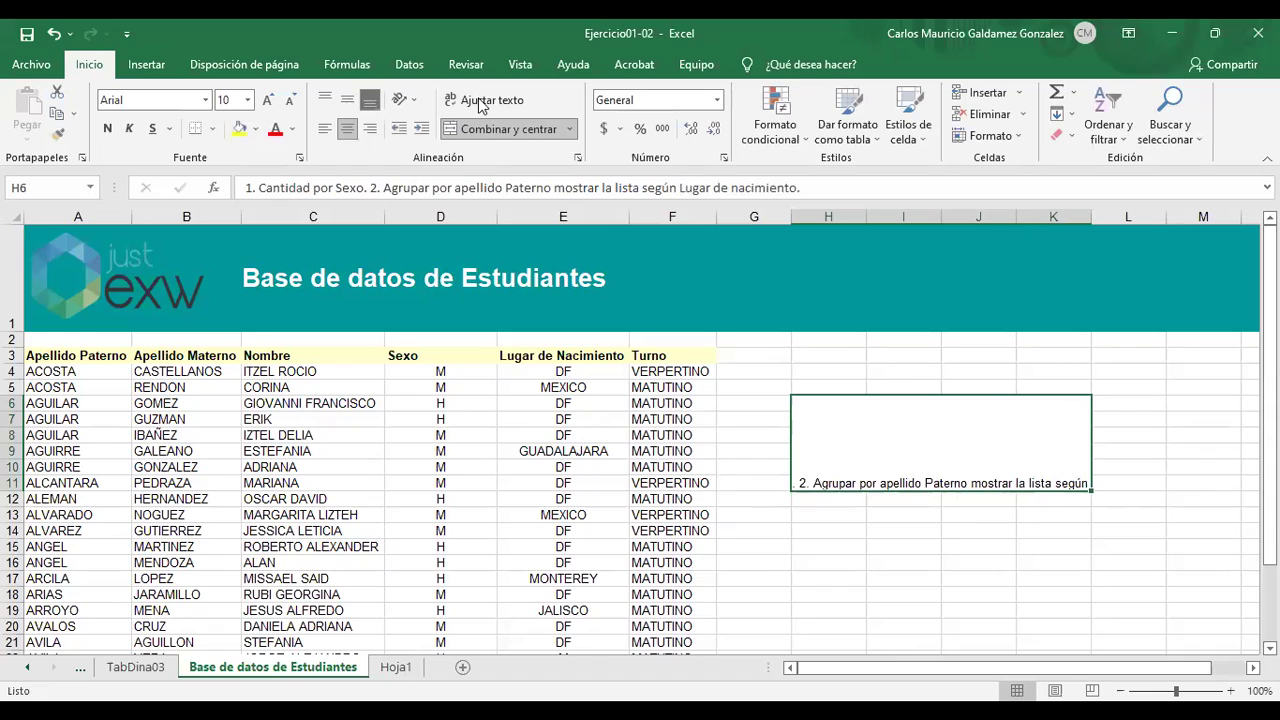
Format the note with wrapped text, middle and left alignment and font size 11, with item 2 starting on its own line.
left_click(485, 100)
left_click(349, 105)
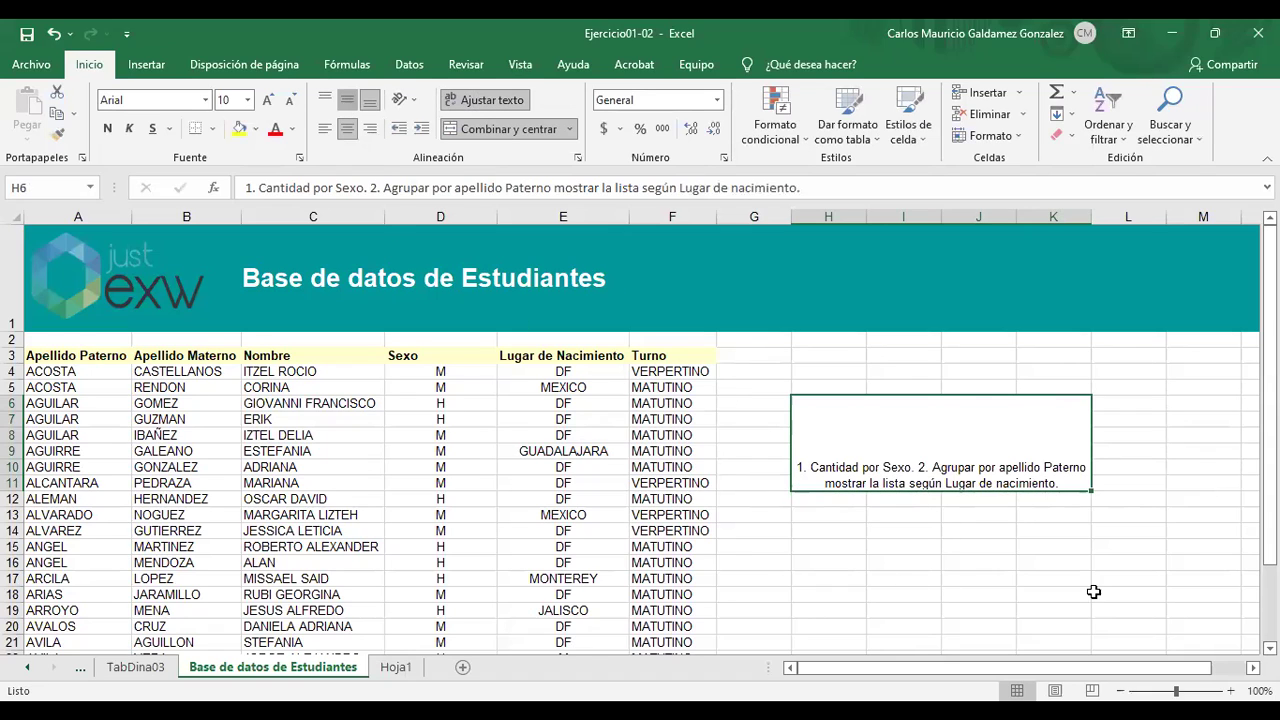
double_click(922, 434)
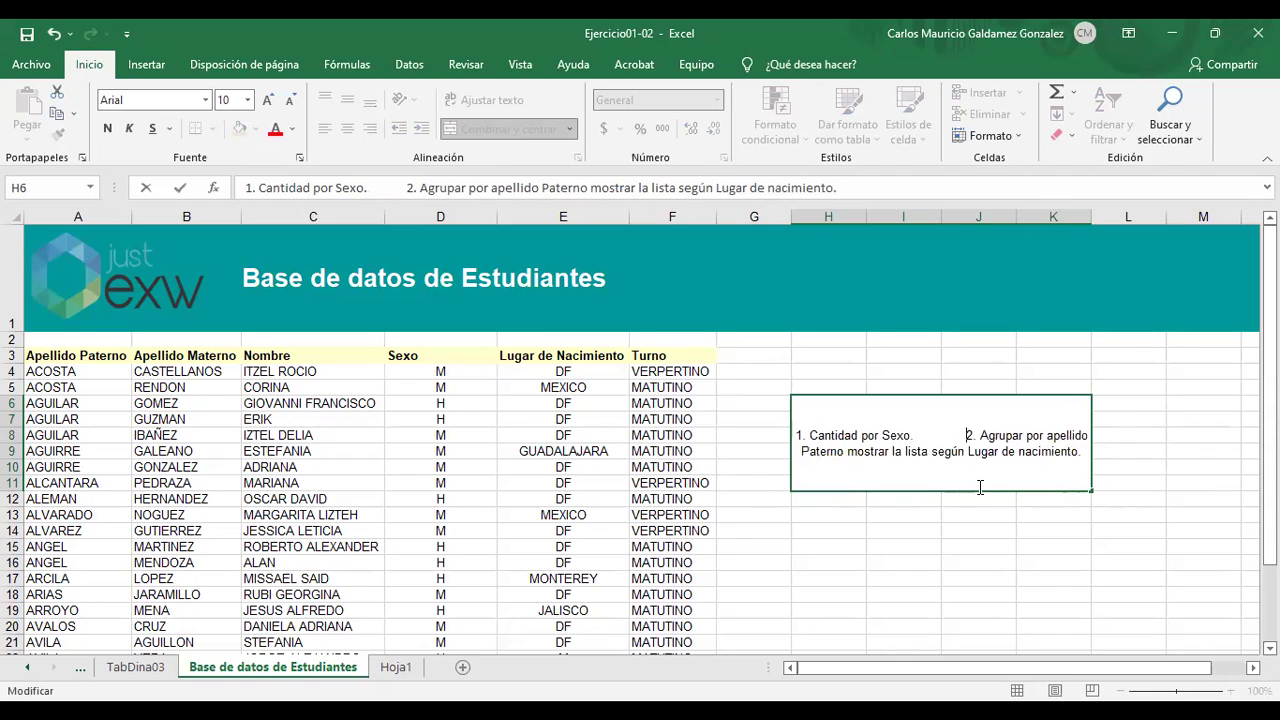
key("Return")
left_click(978, 470)
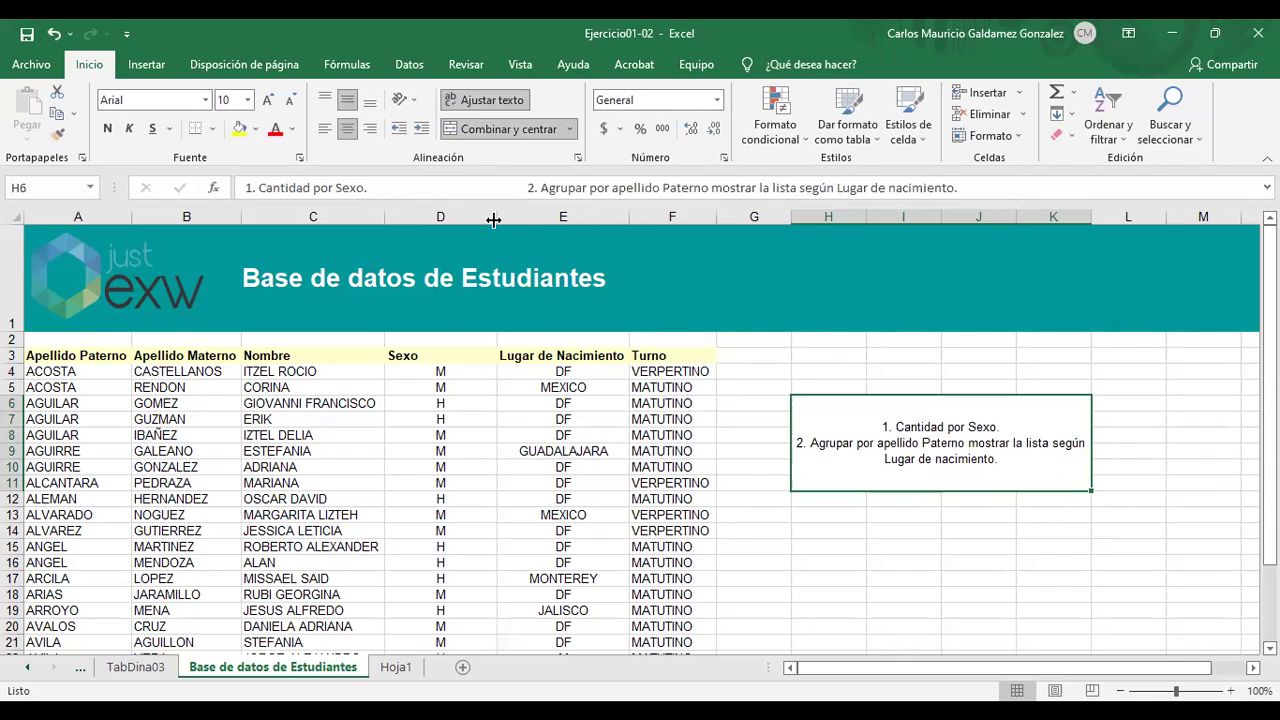
left_click(325, 128)
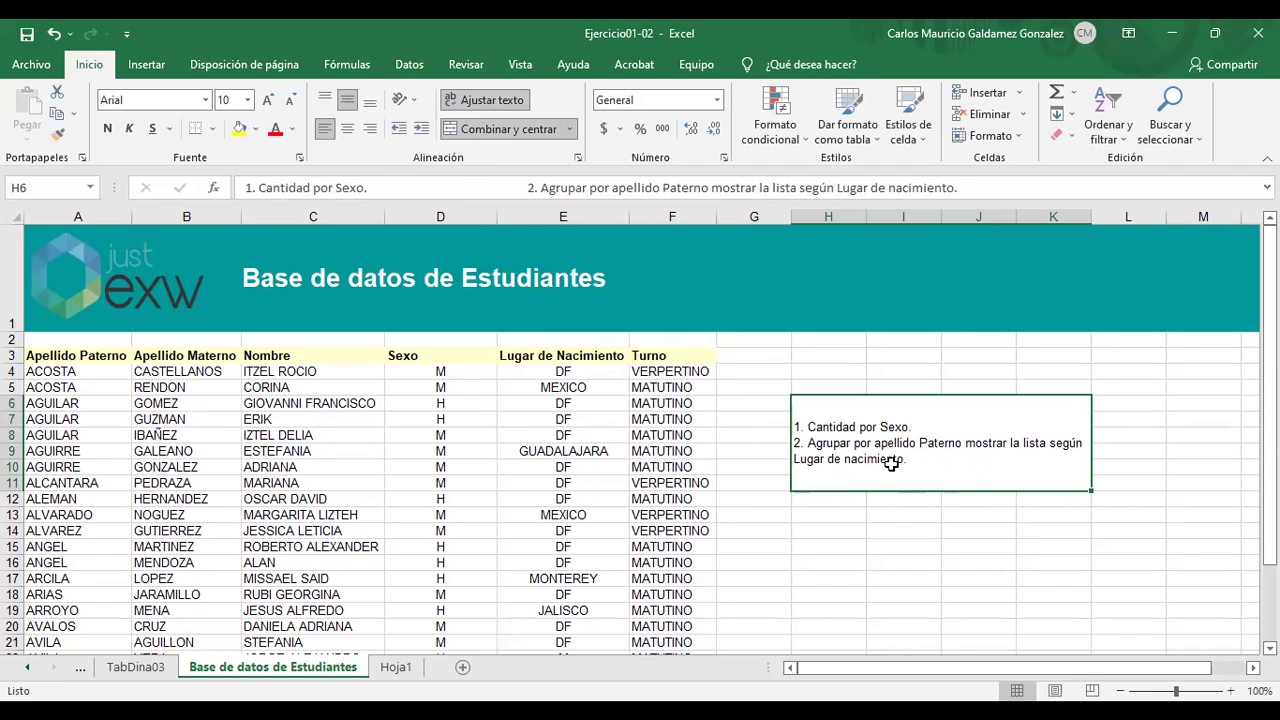
left_click(268, 100)
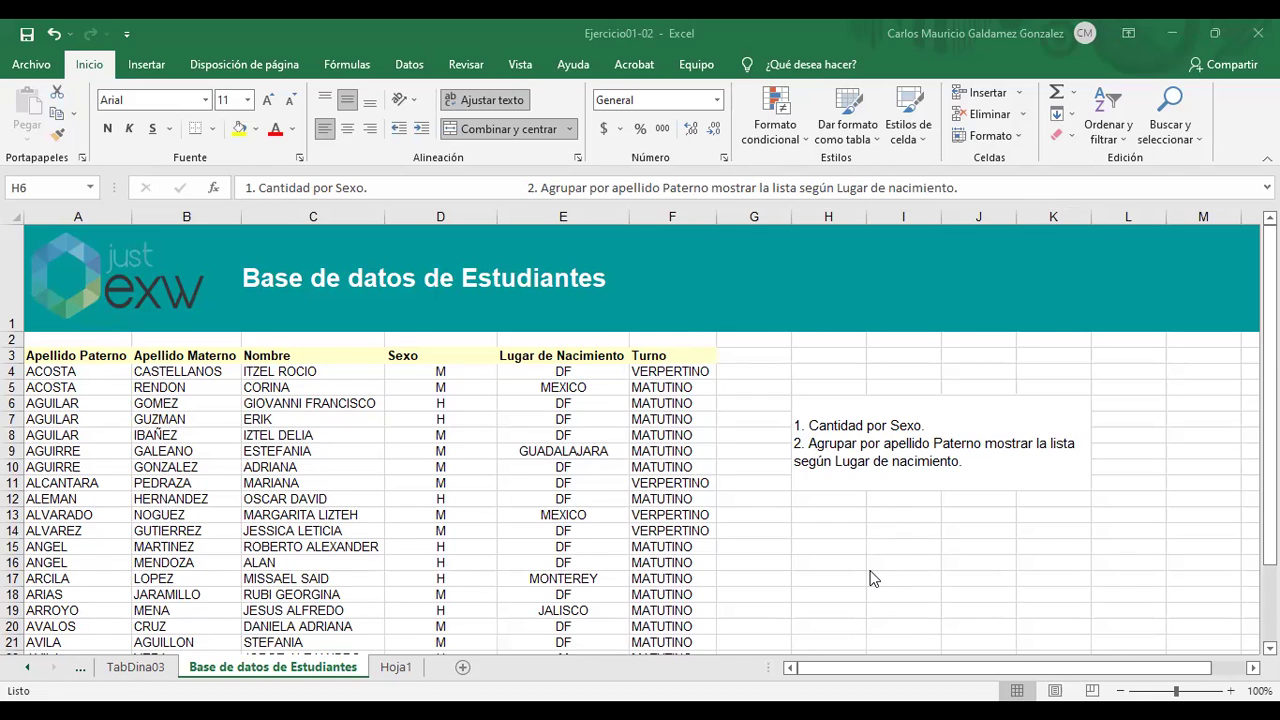
Insert a blank pivot table based on the student data on a new sheet.
scroll(869, 574, "down", 1)
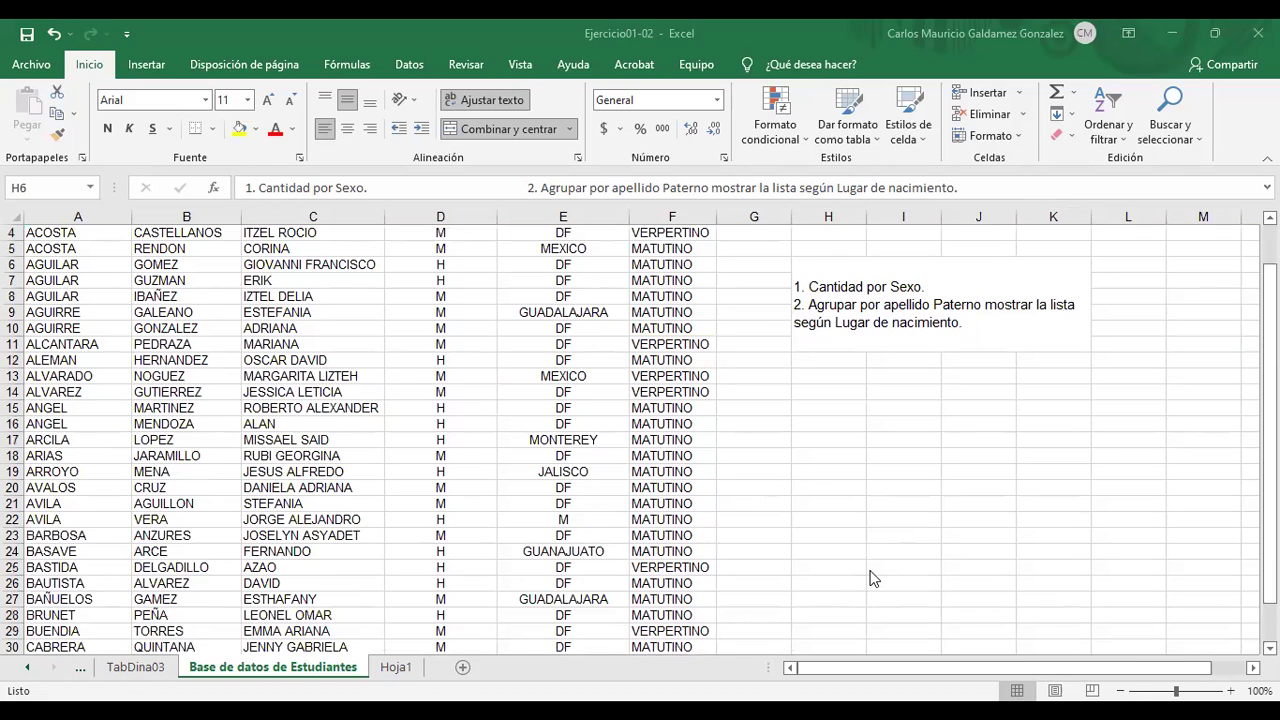
scroll(870, 578, "down", 2)
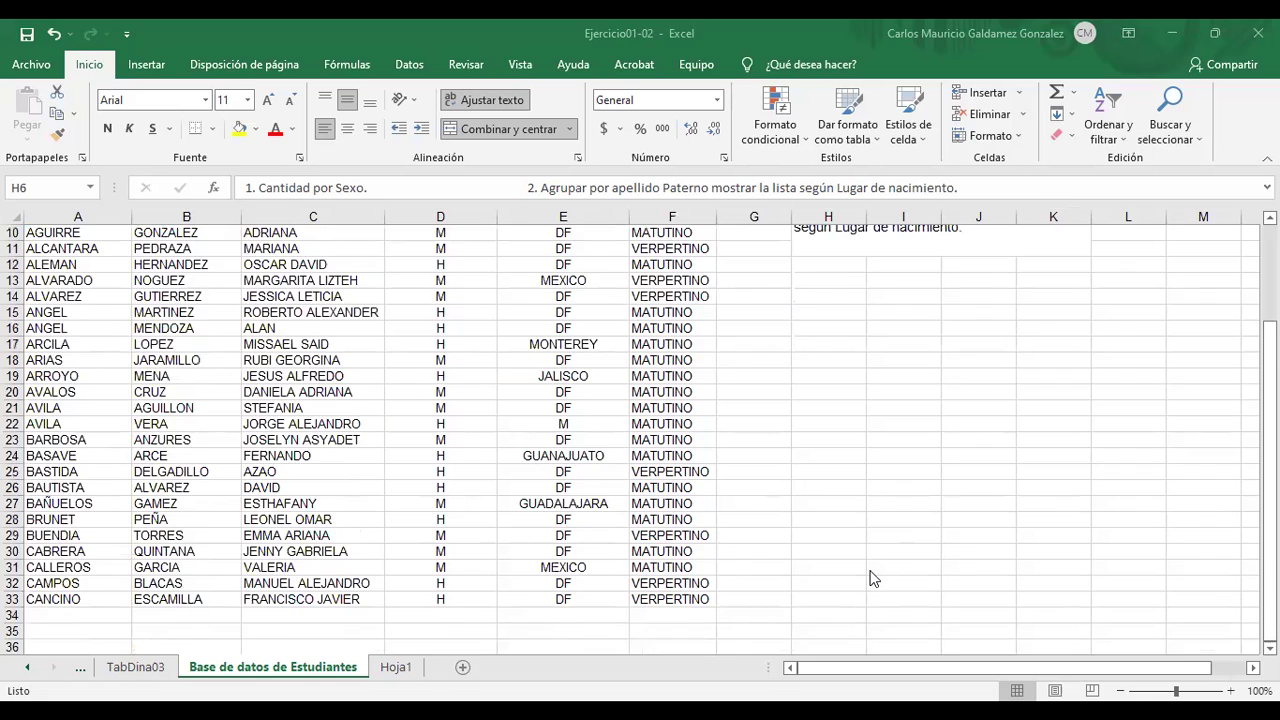
scroll(870, 578, "up", 3)
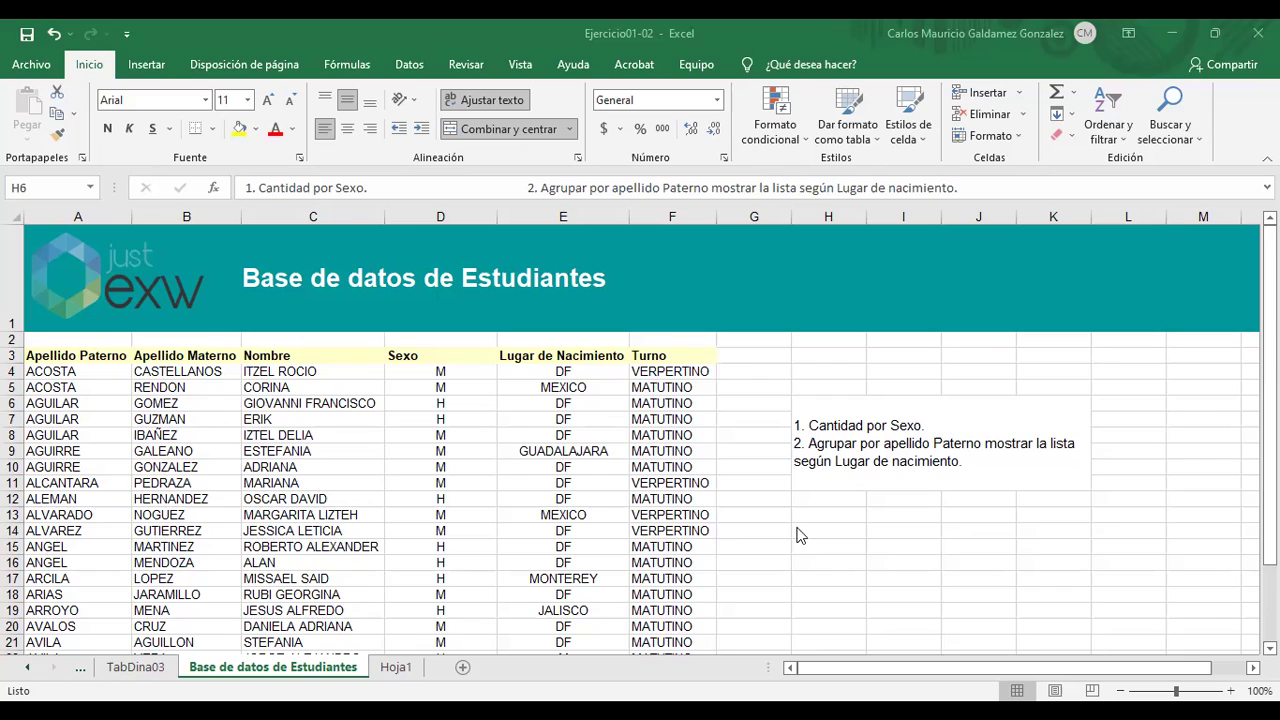
left_click(801, 496)
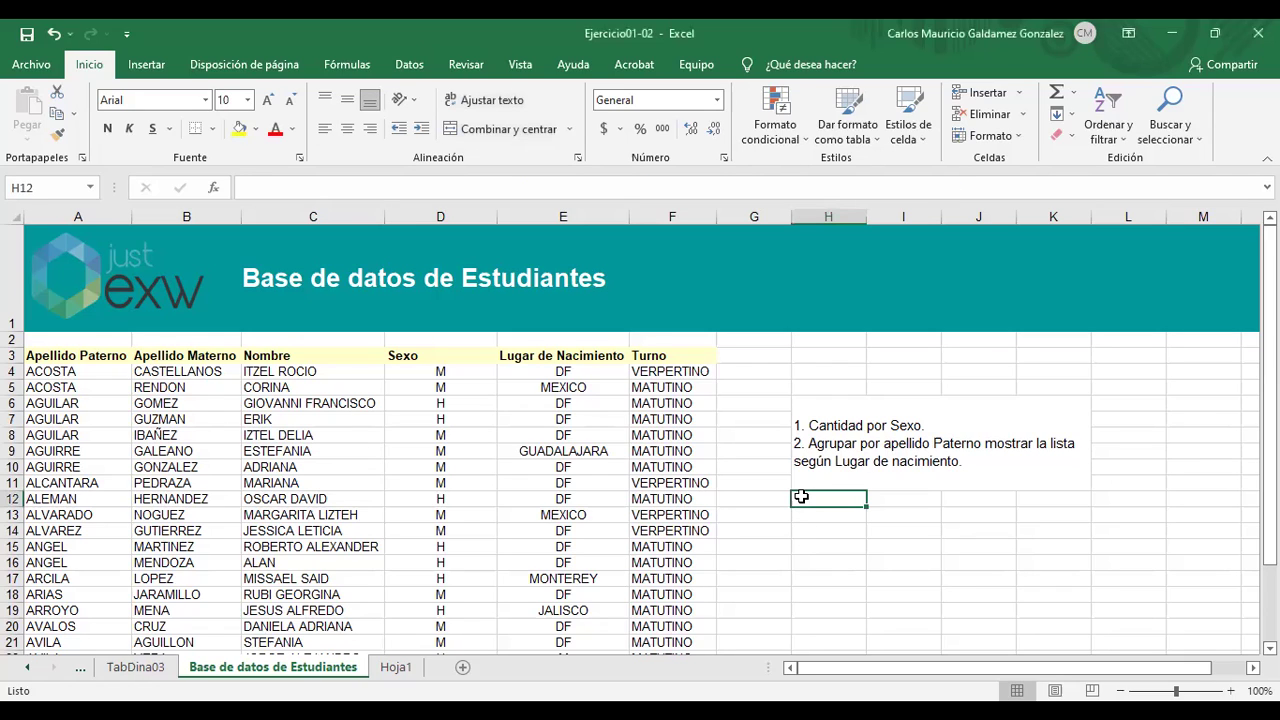
left_click(218, 482)
left_click(396, 667)
left_click(322, 674)
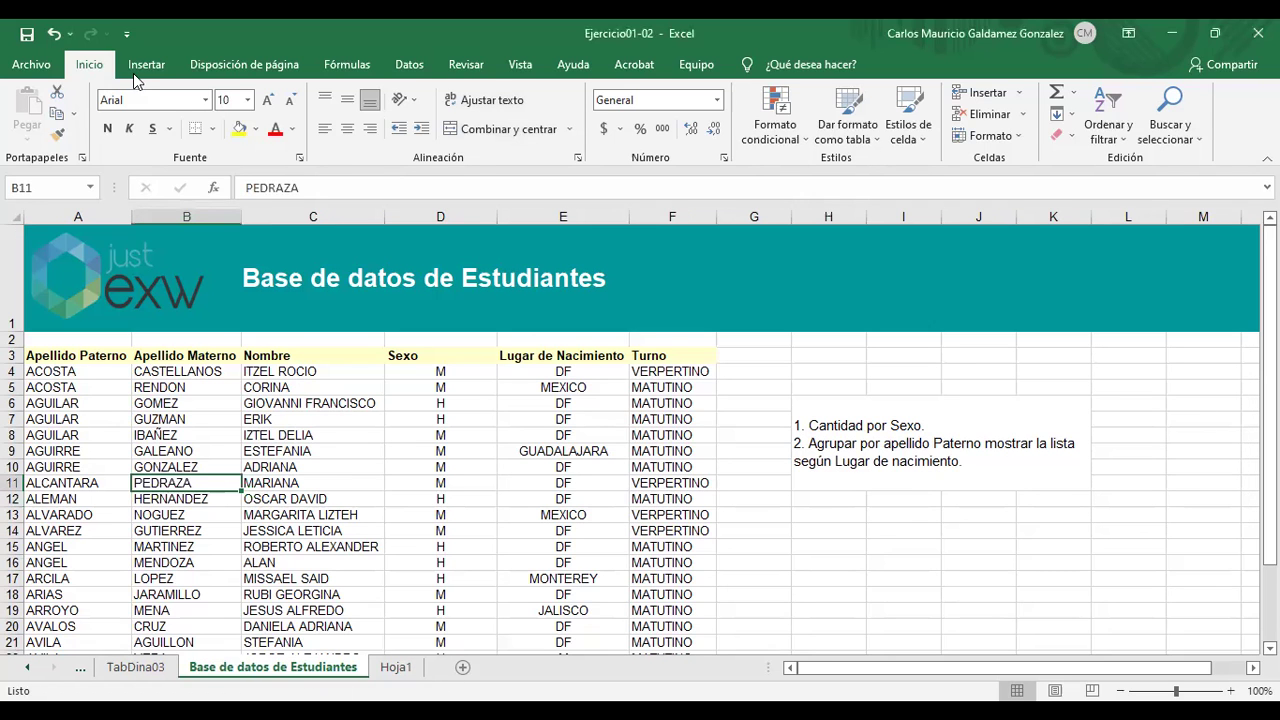
left_click(146, 64)
left_click(106, 112)
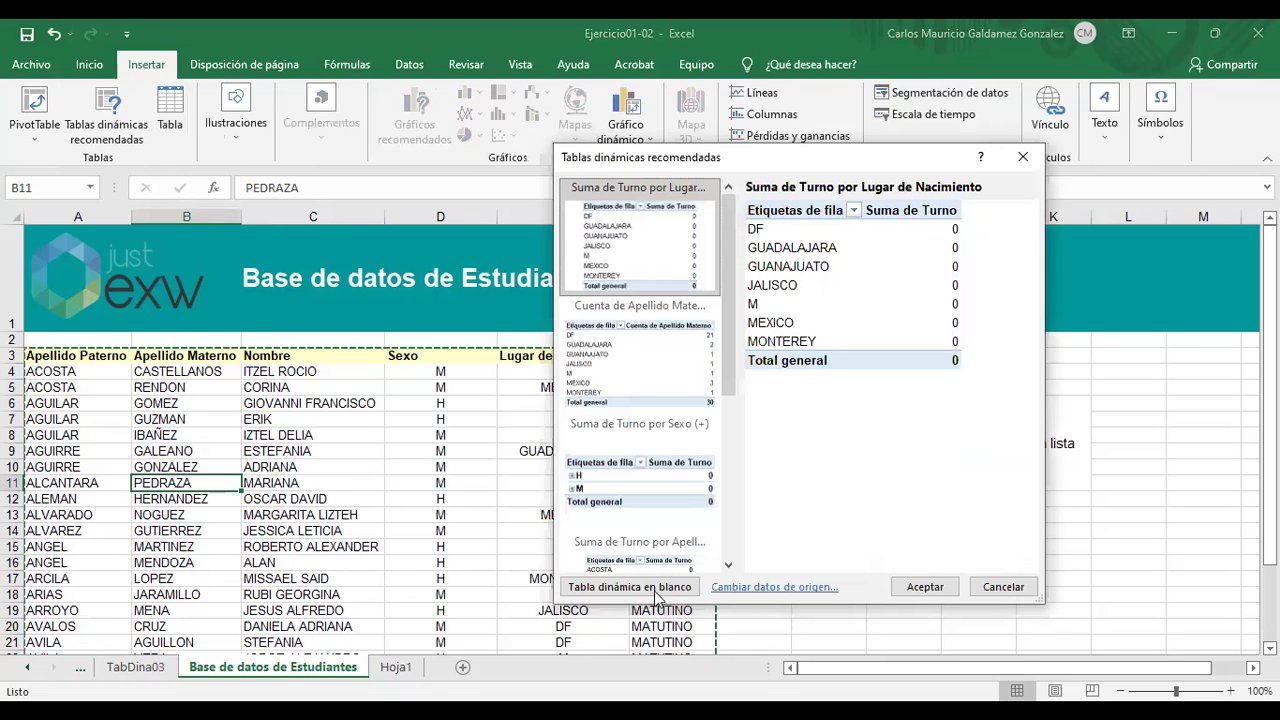
left_click(597, 587)
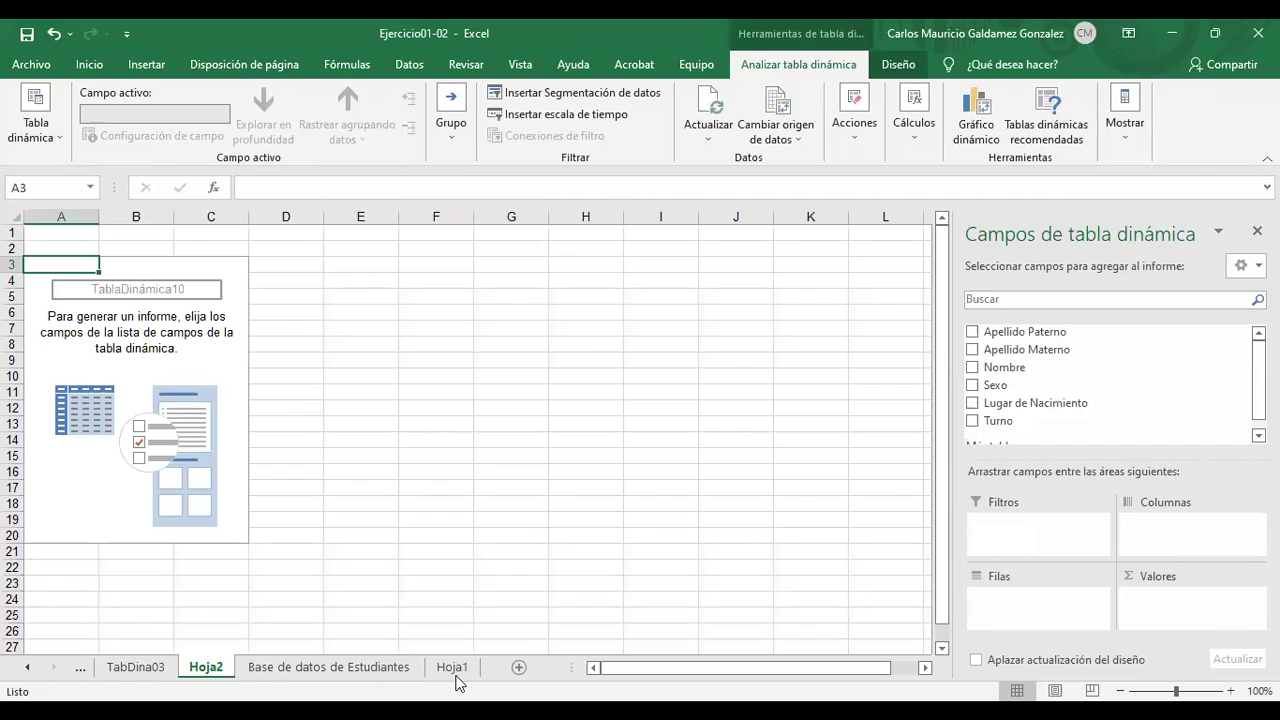
Move the Hoja2 sheet after Hoja1, check the note on the students sheet and return to Hoja2.
left_click_drag(224, 675, 488, 675)
left_click(305, 668)
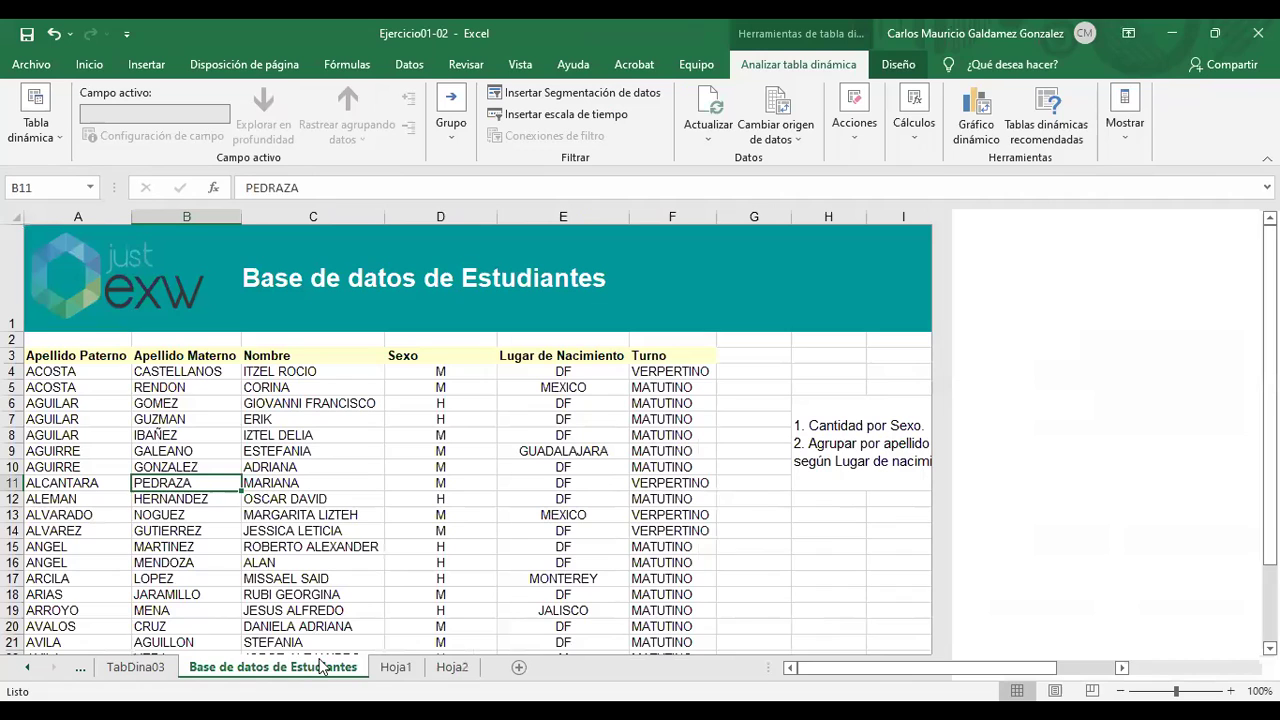
left_click(457, 668)
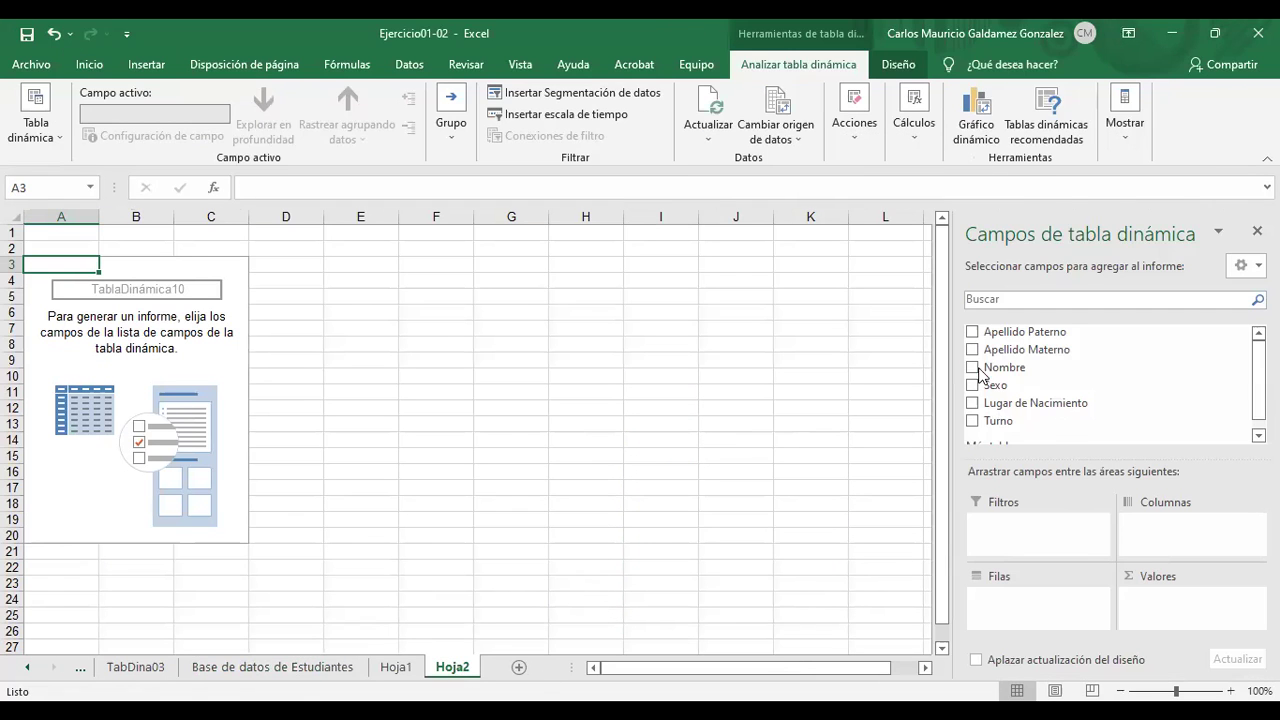
Add Apellido Paterno, Apellido Materno and Nombre as row fields of the pivot table on Hoja2.
left_click(972, 332)
left_click(972, 350)
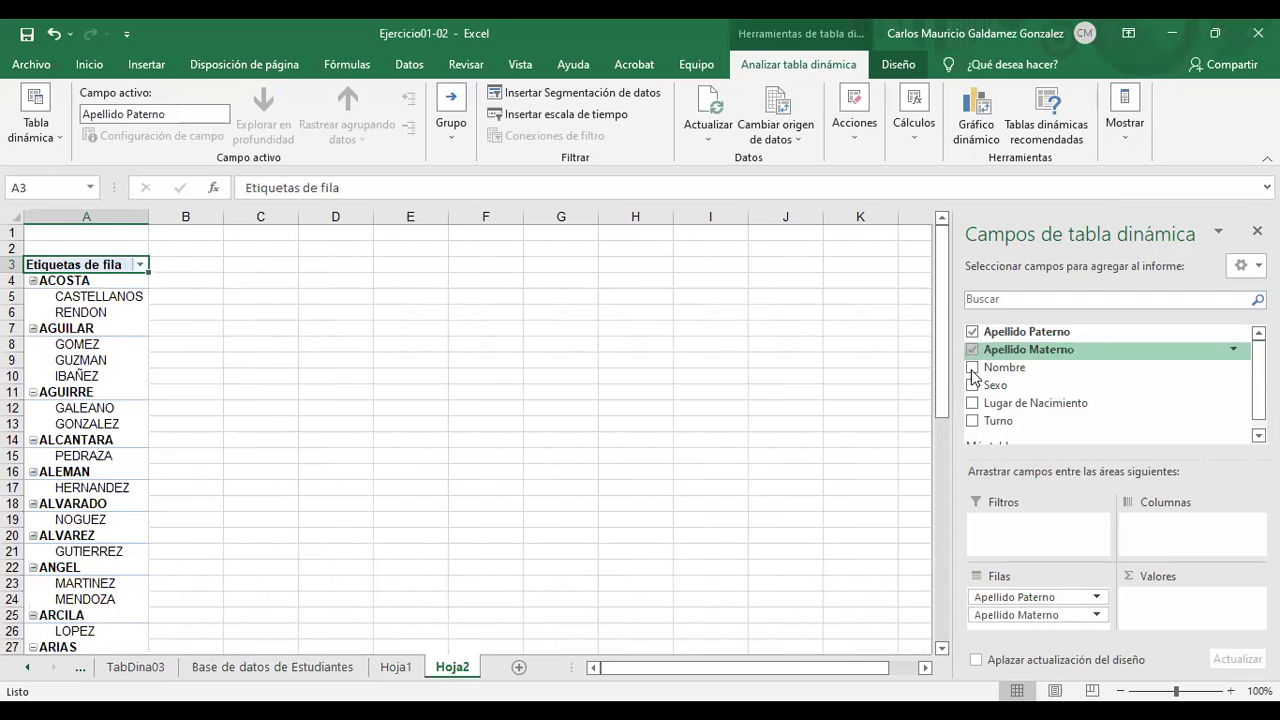
left_click(972, 368)
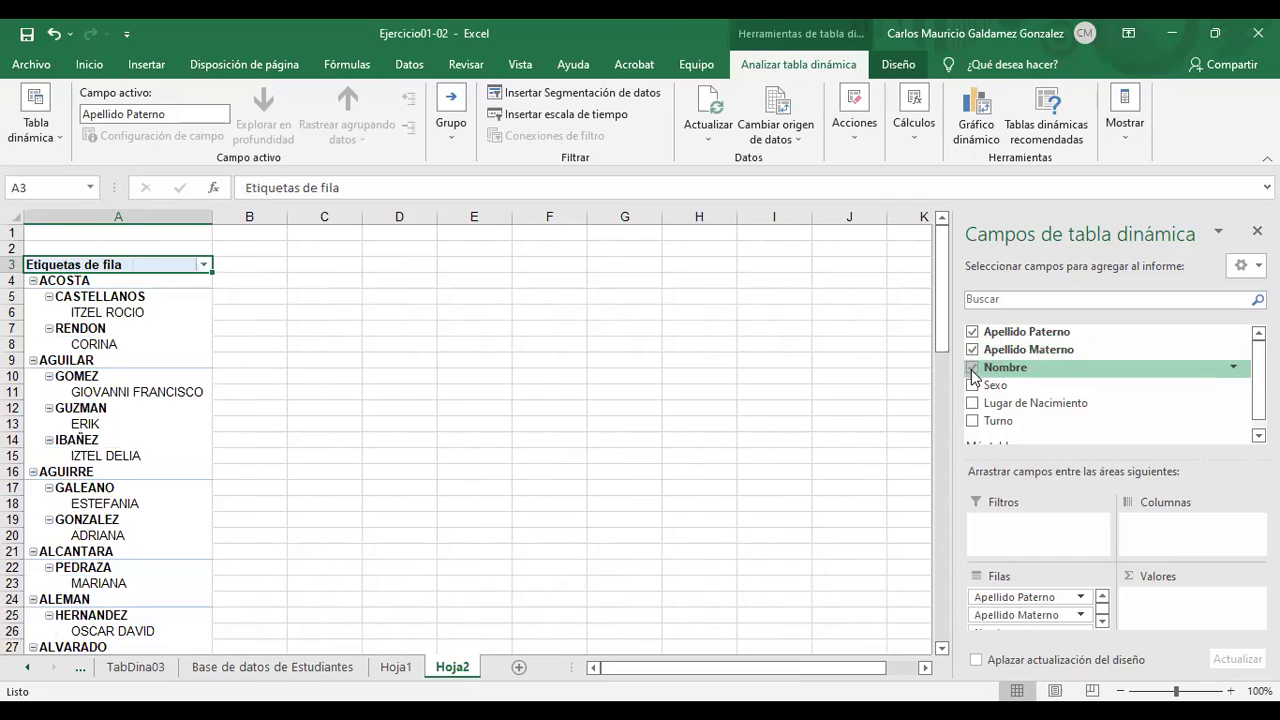
Place Apellido Materno after Nombre in the pivot table's row fields and add Lugar de Nacimiento as a row field.
left_click(972, 350)
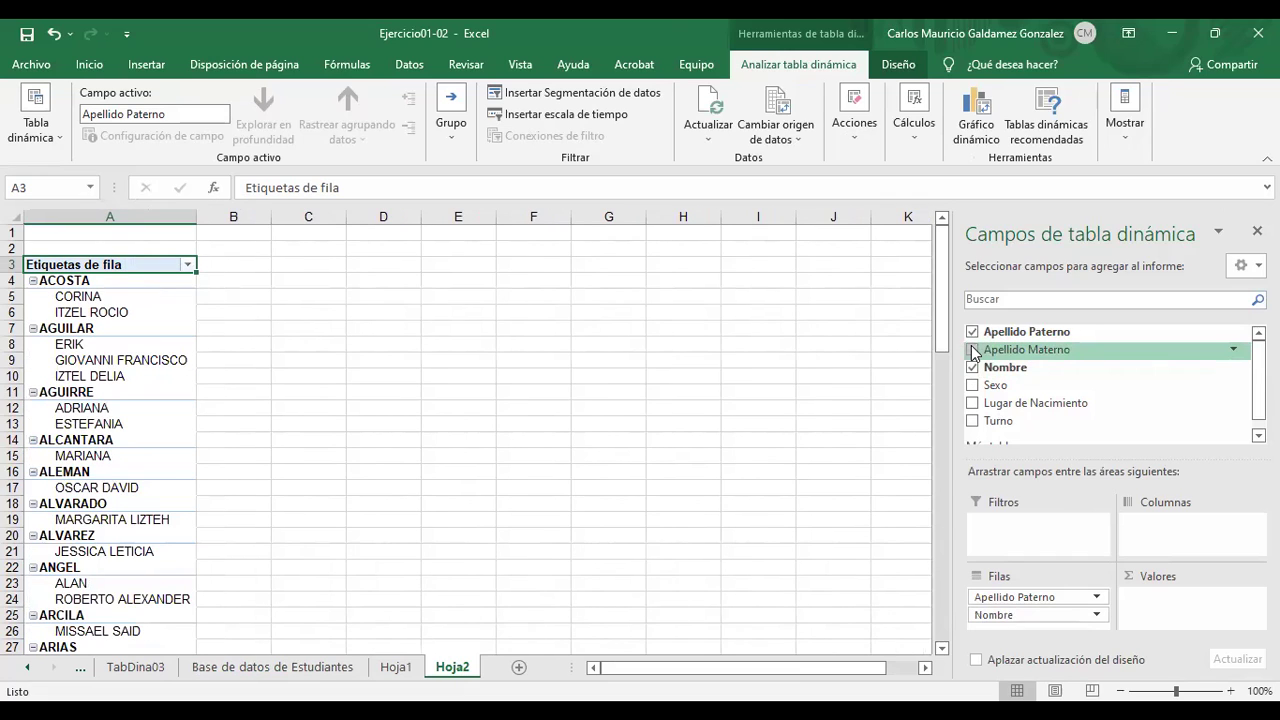
left_click(974, 355)
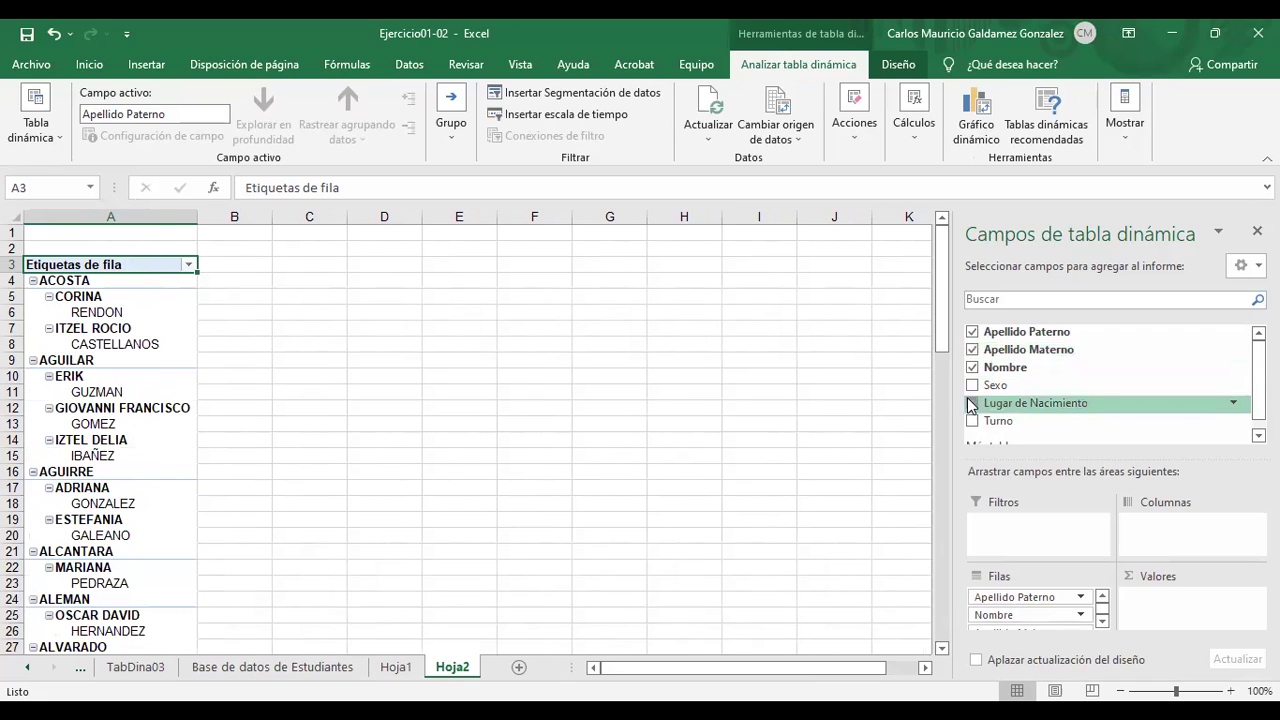
left_click(972, 403)
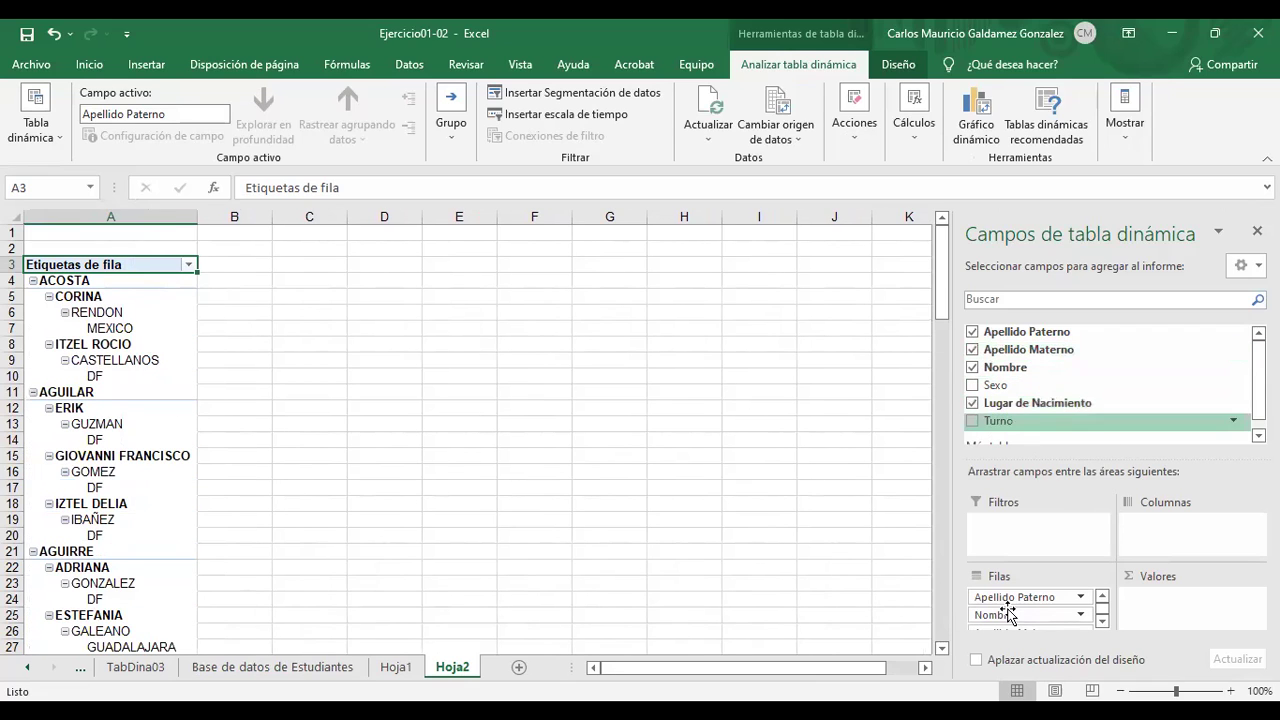
Try Lugar de Nacimiento directly below Apellido Paterno in the rows and as a column field, then remove it.
scroll(1015, 625, "down", 2)
mouse_move(1020, 622)
left_mouse_down()
mouse_move(1092, 600)
mouse_move(1151, 540)
mouse_move(1104, 560)
mouse_move(1085, 608)
mouse_move(1020, 613)
left_mouse_up()
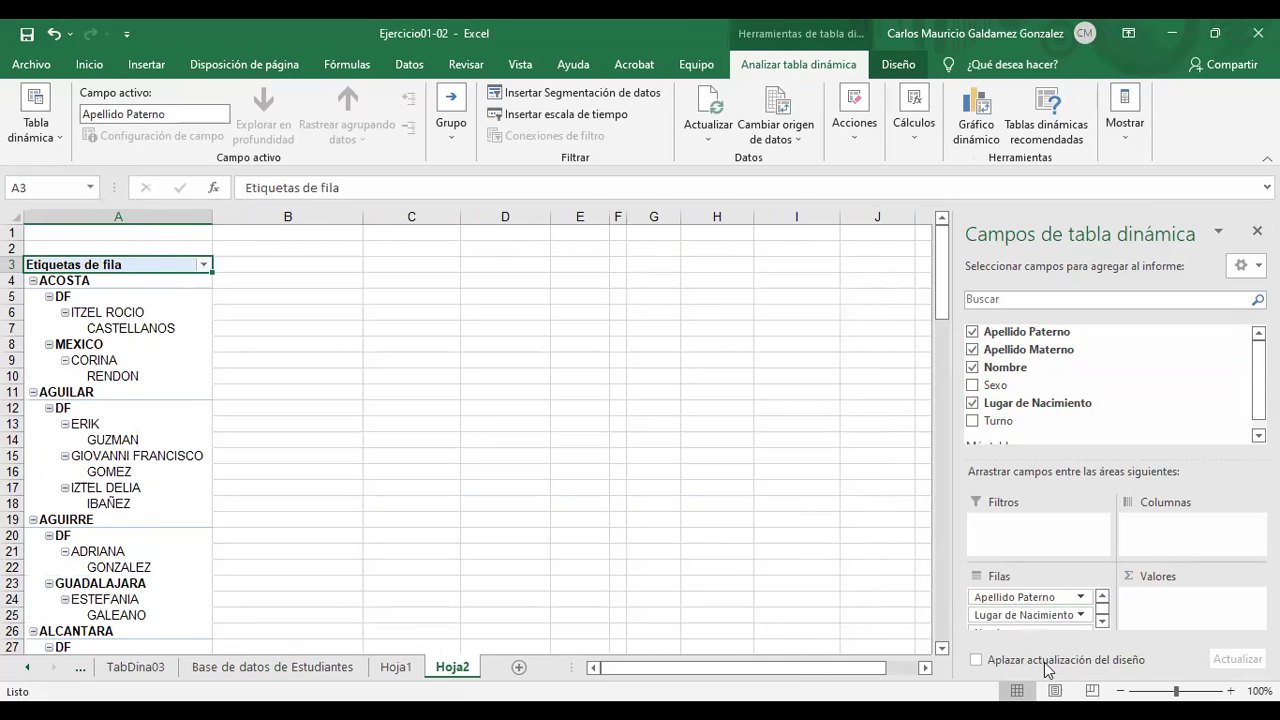
left_click(1020, 617)
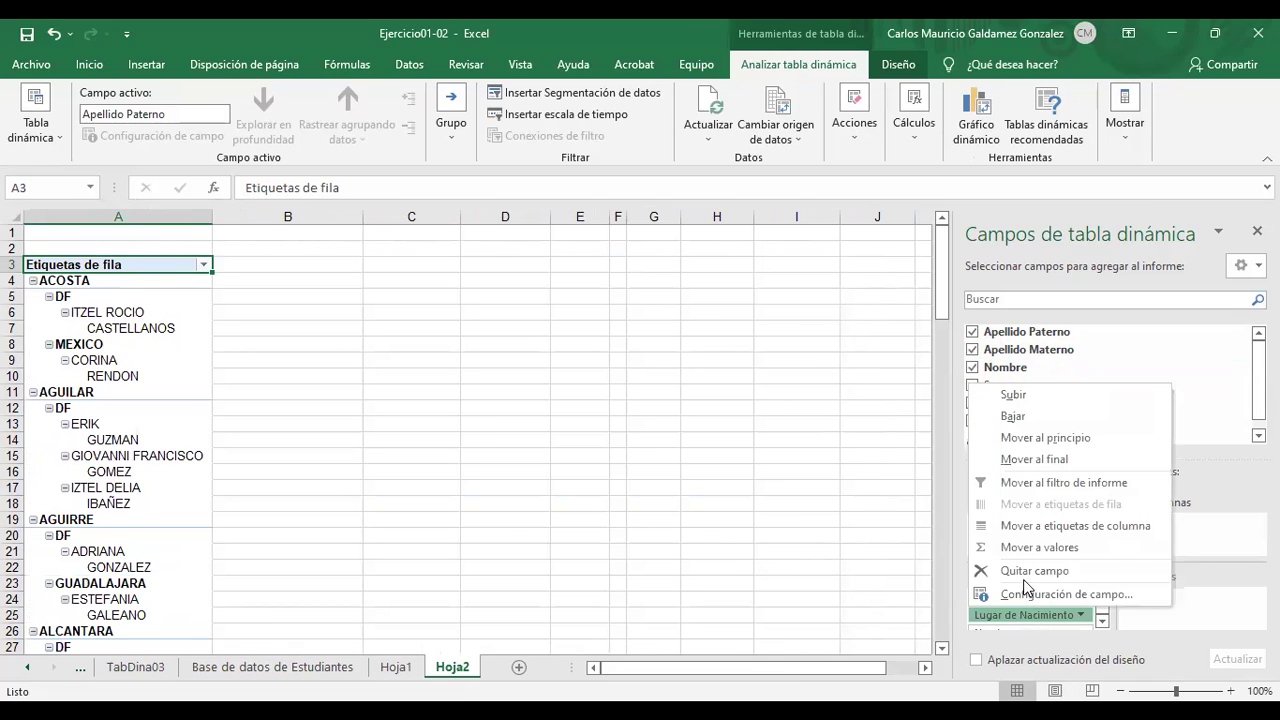
key("Return")
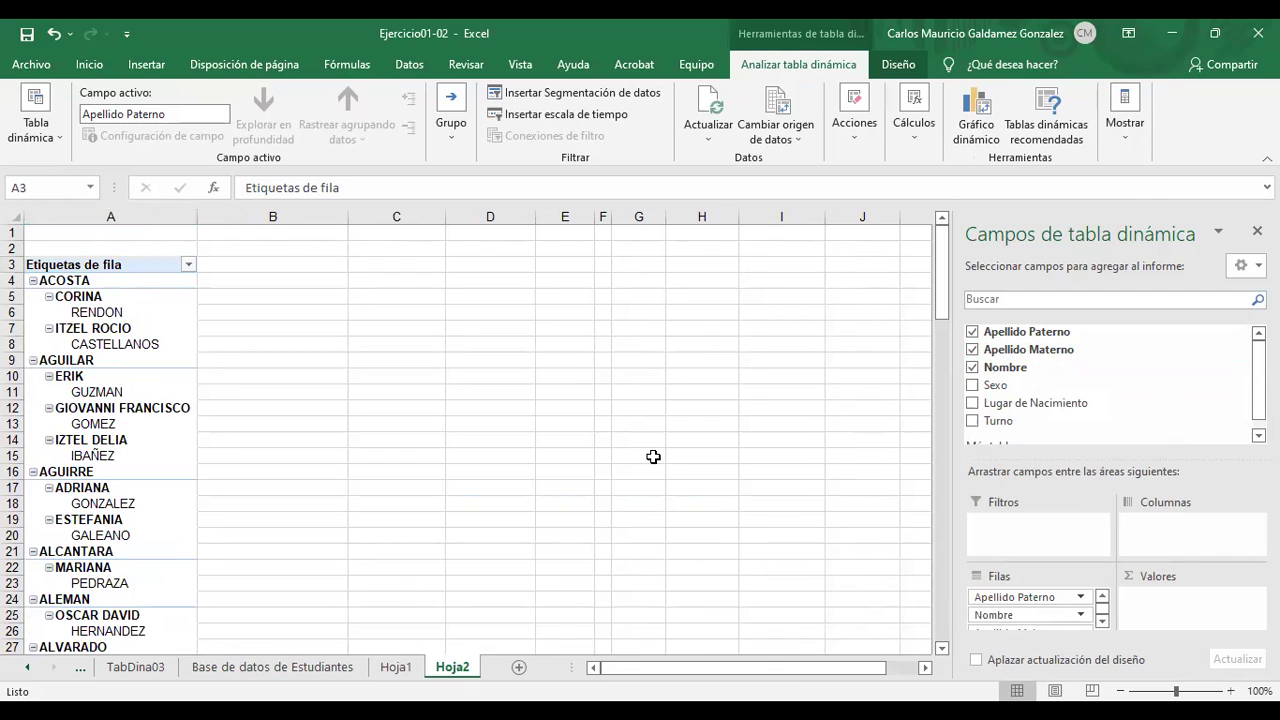
Undo the field changes of the pivot table on Hoja2 back to its blank layout.
key("ctrl+z")
key("ctrl+z")
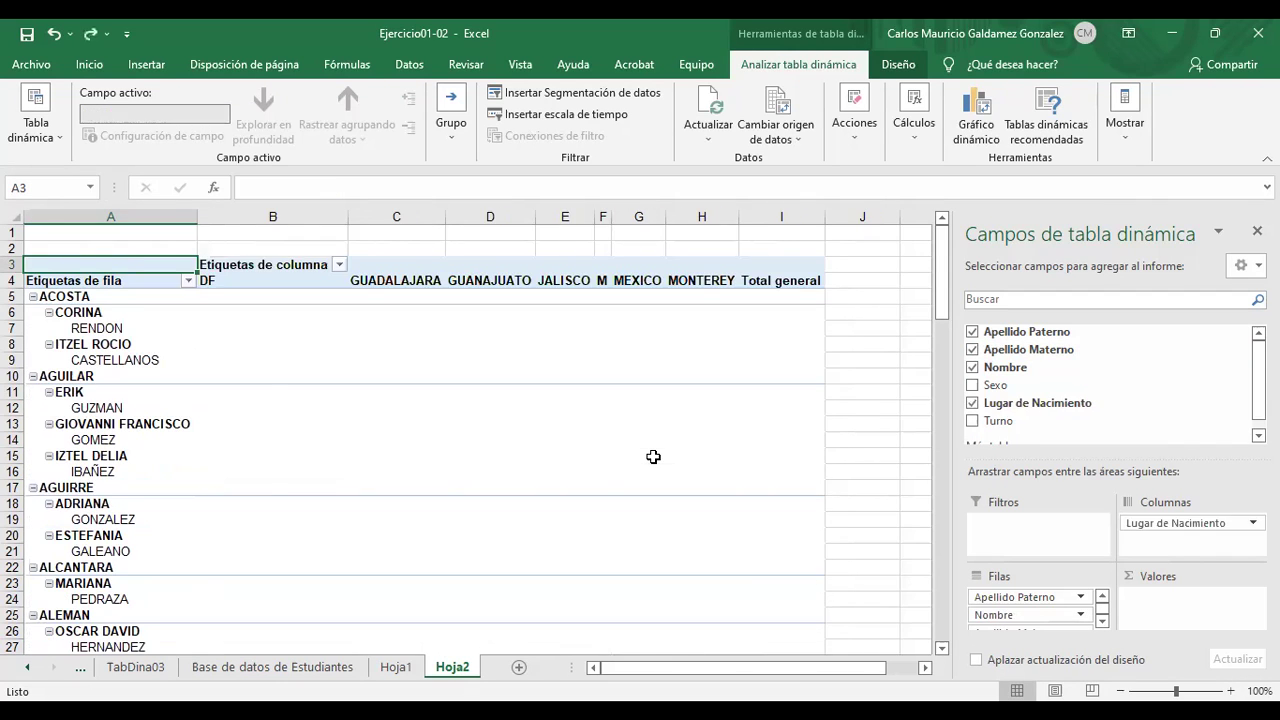
key("ctrl+y")
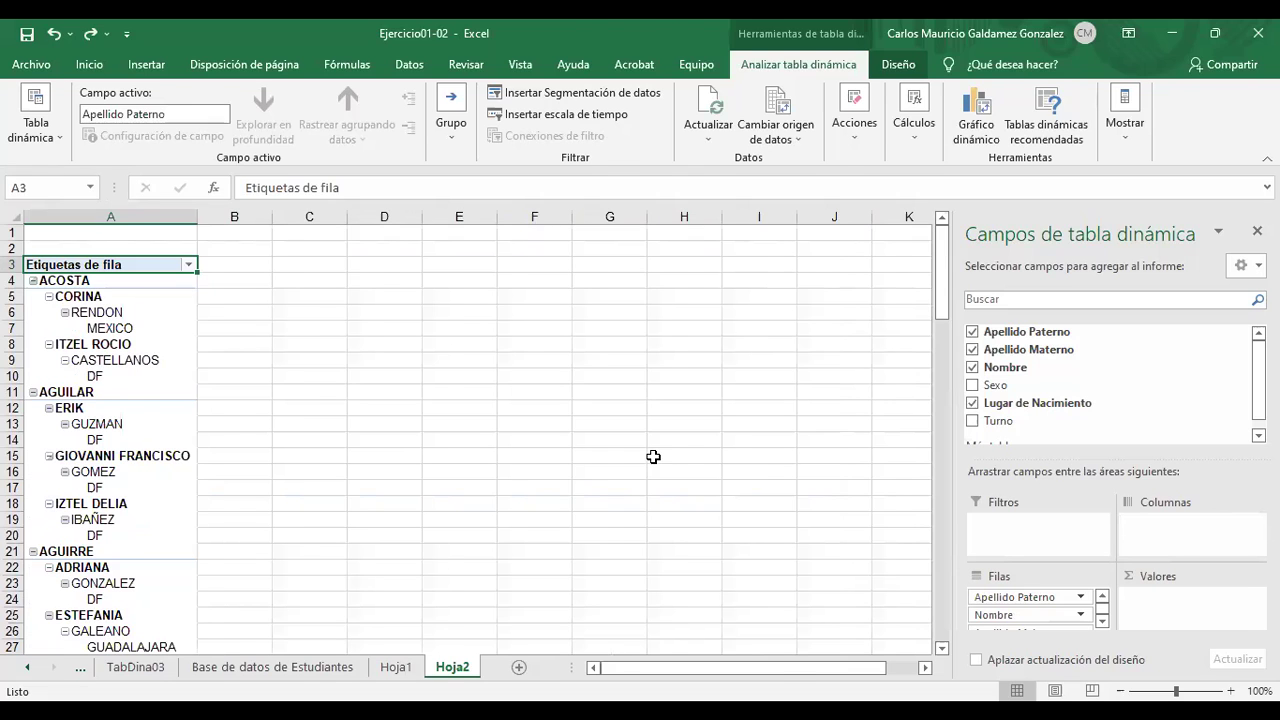
key("ctrl+z")
left_click(653, 456)
key("ctrl+z")
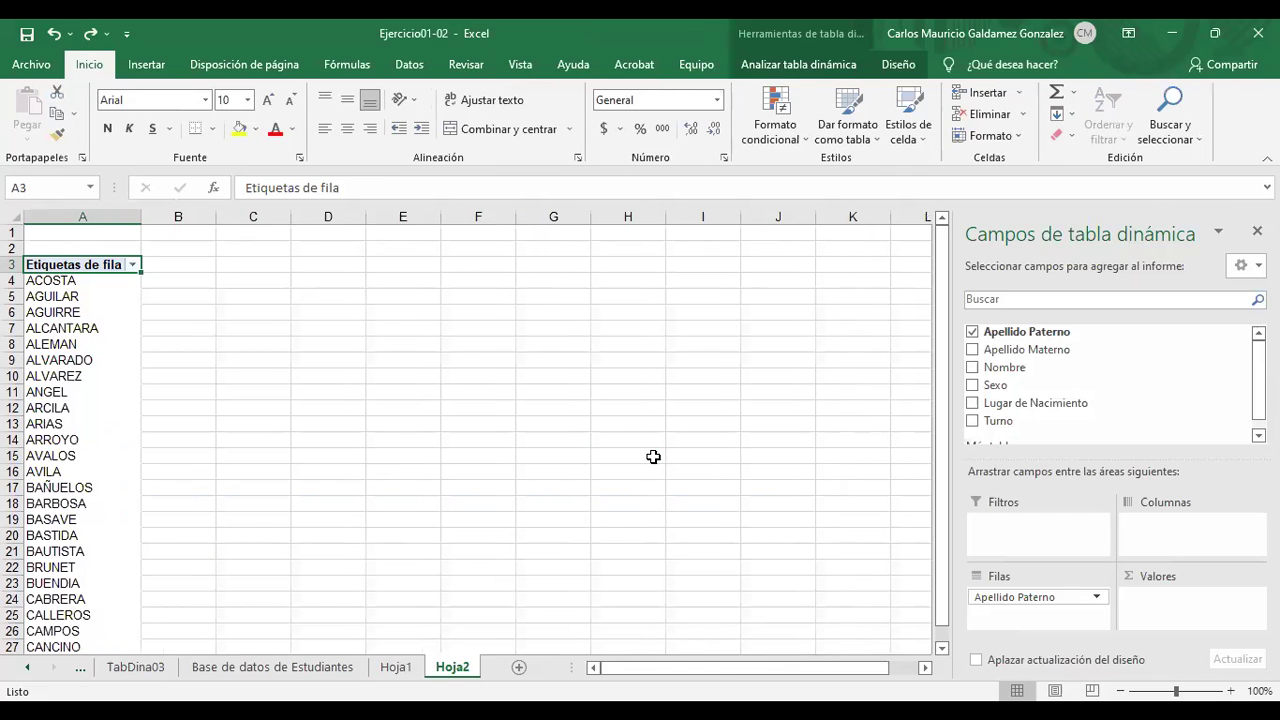
key("ctrl+z")
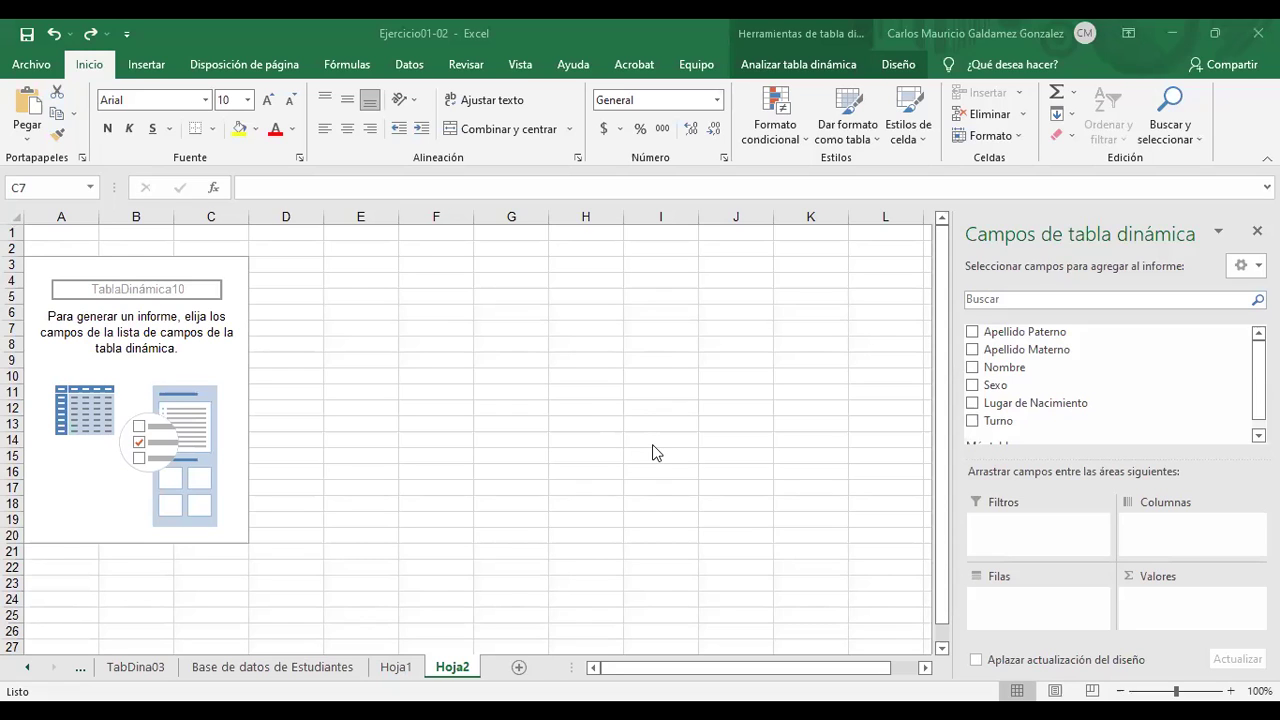
Copy the text of the two-item task note on the Base de datos de Estudiantes sheet.
left_click(340, 670)
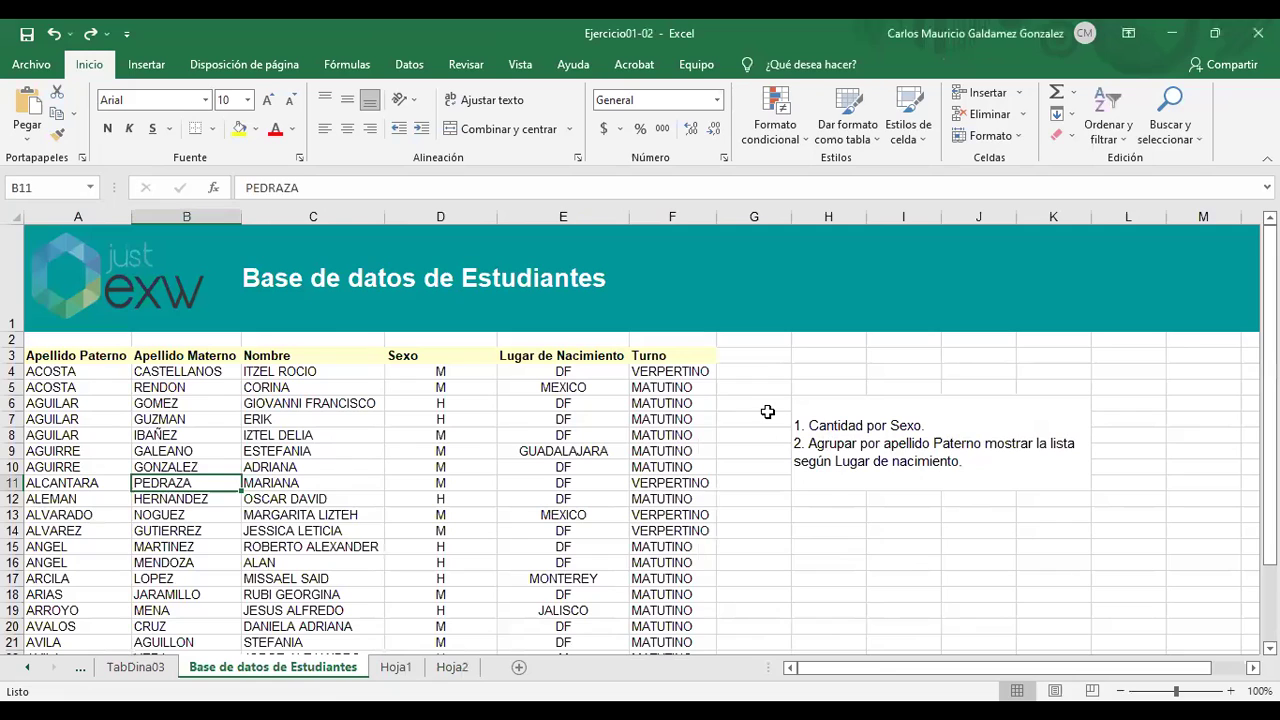
triple_click(880, 443)
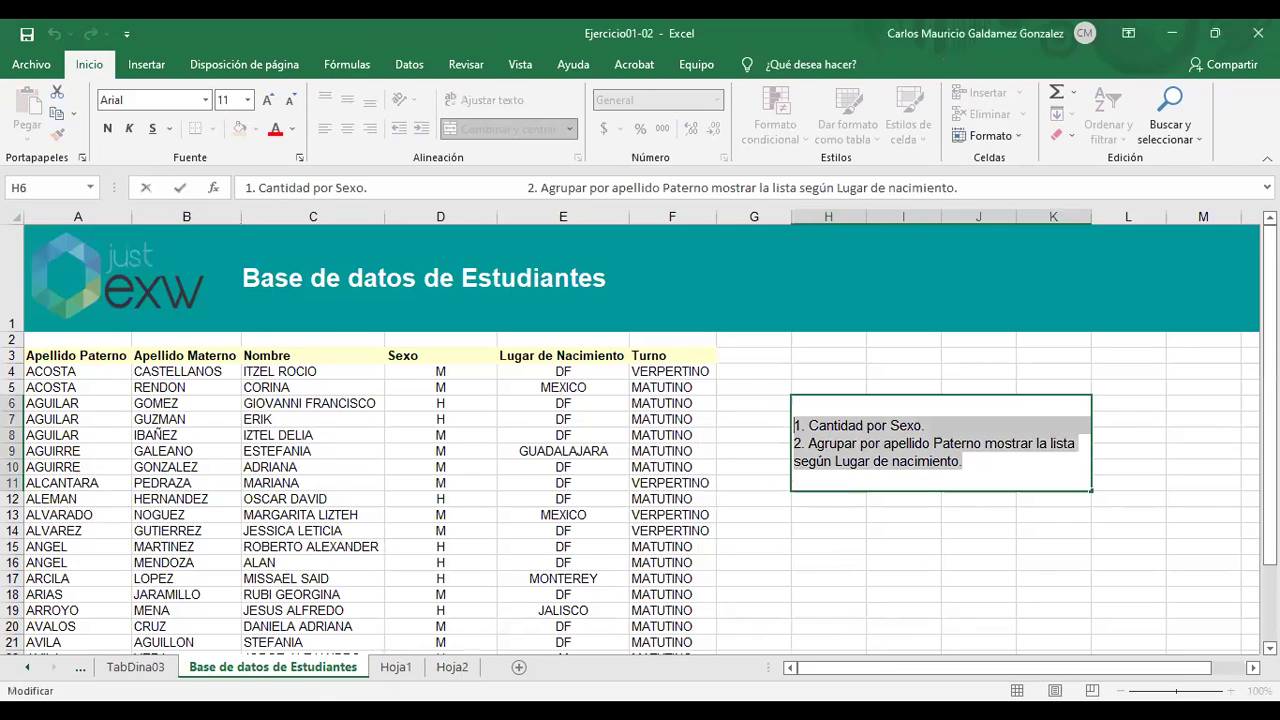
key("ctrl+c")
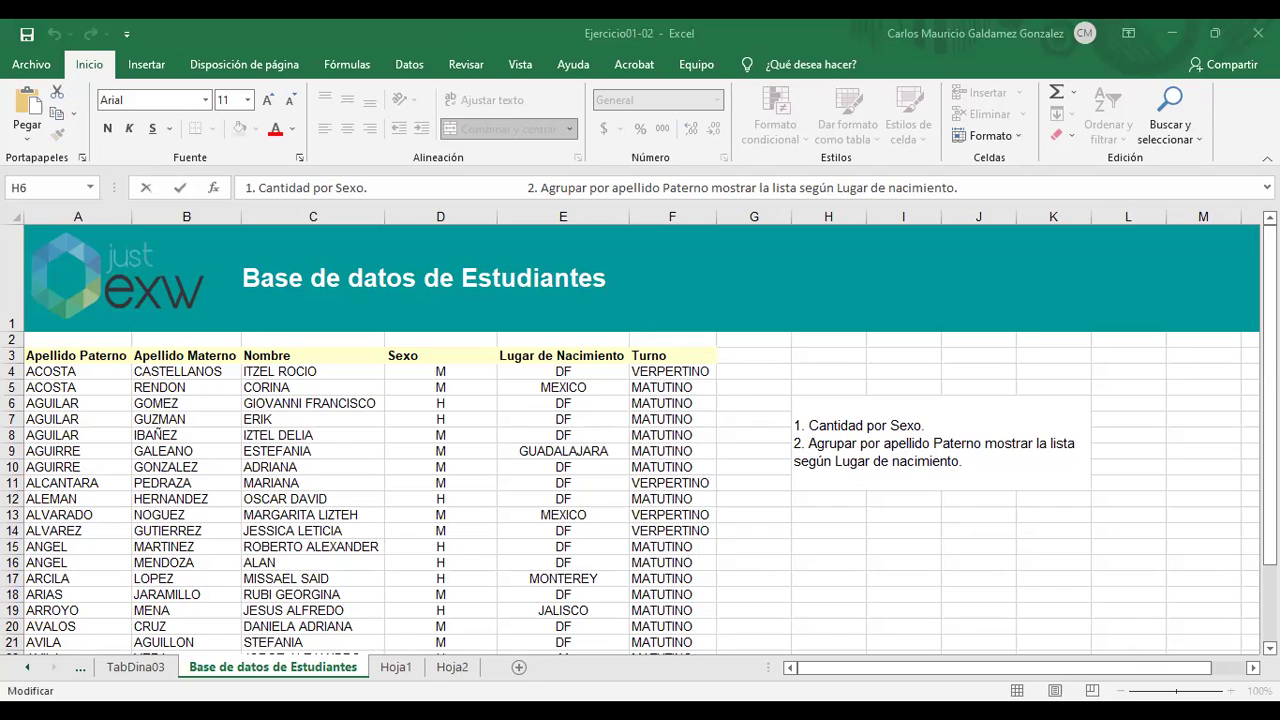
left_click(28, 667)
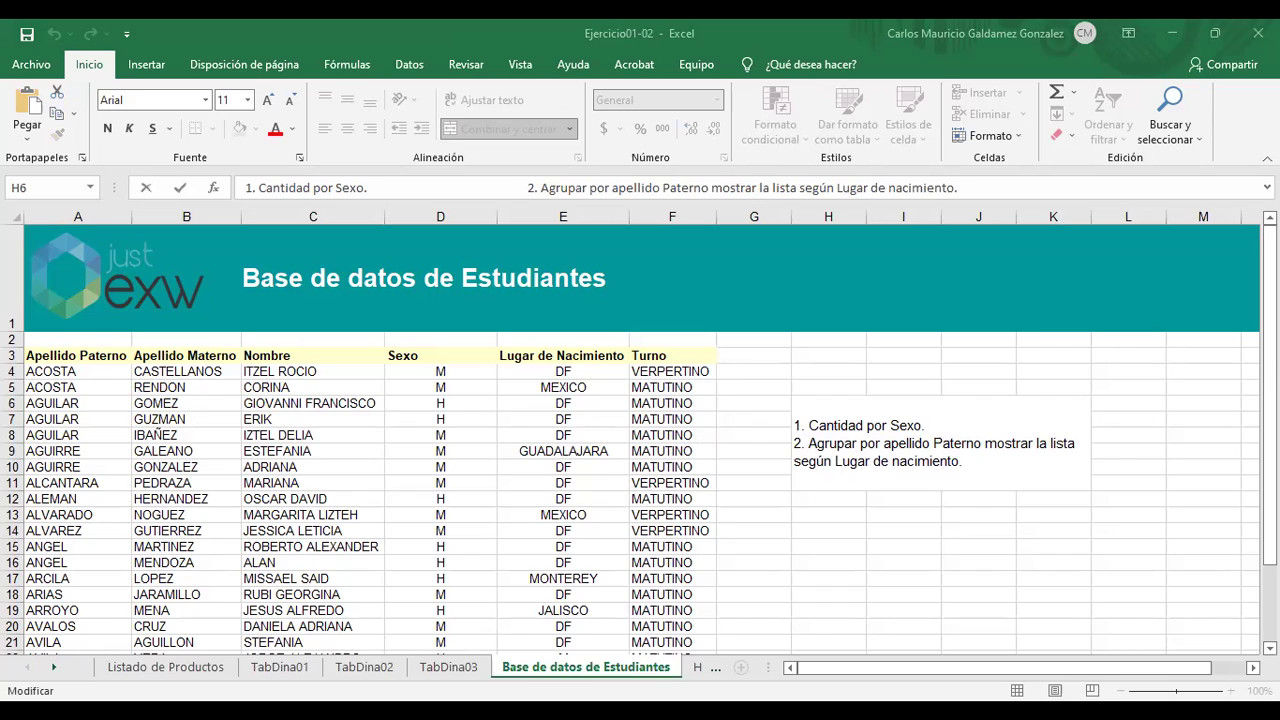
left_click(60, 667)
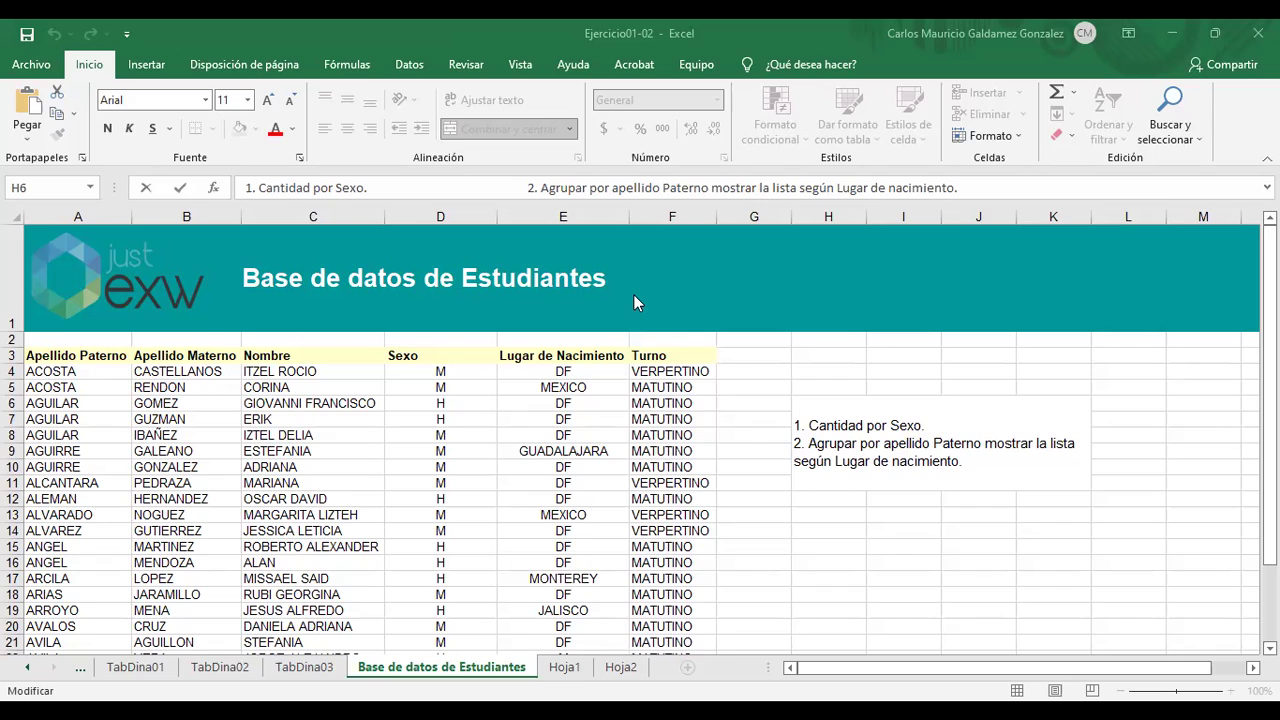
left_click(812, 443)
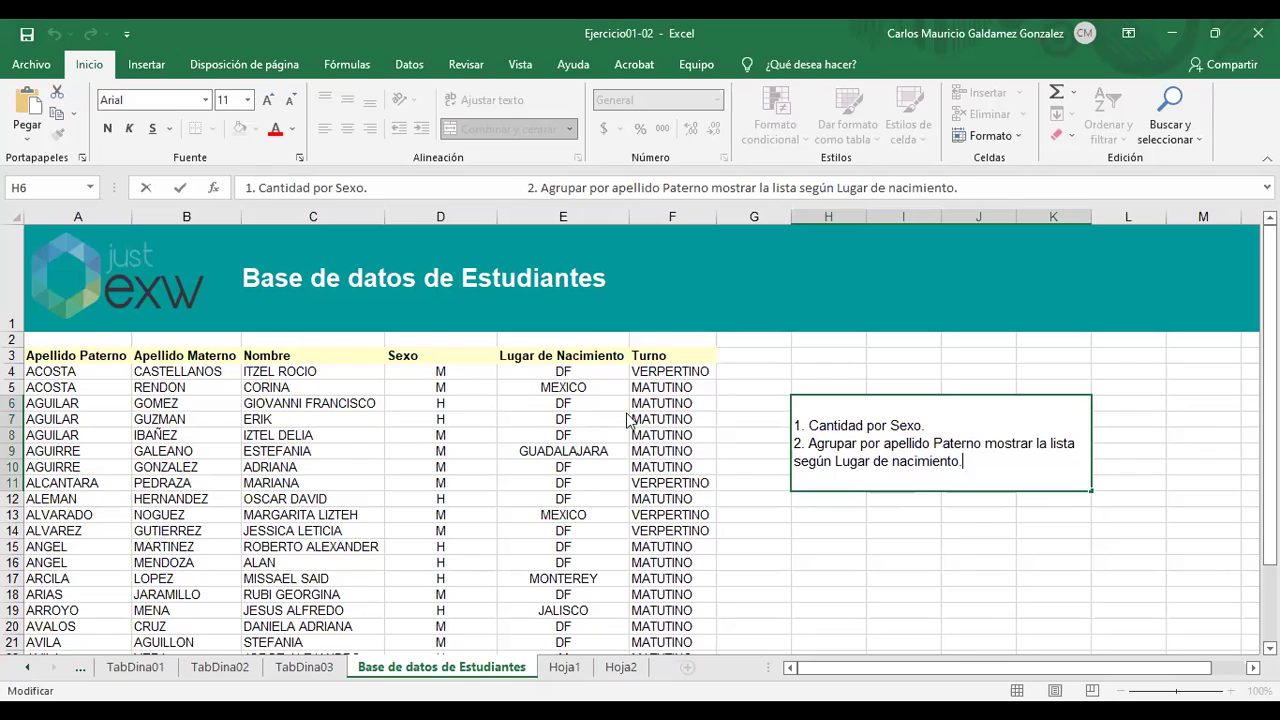
left_click(688, 442)
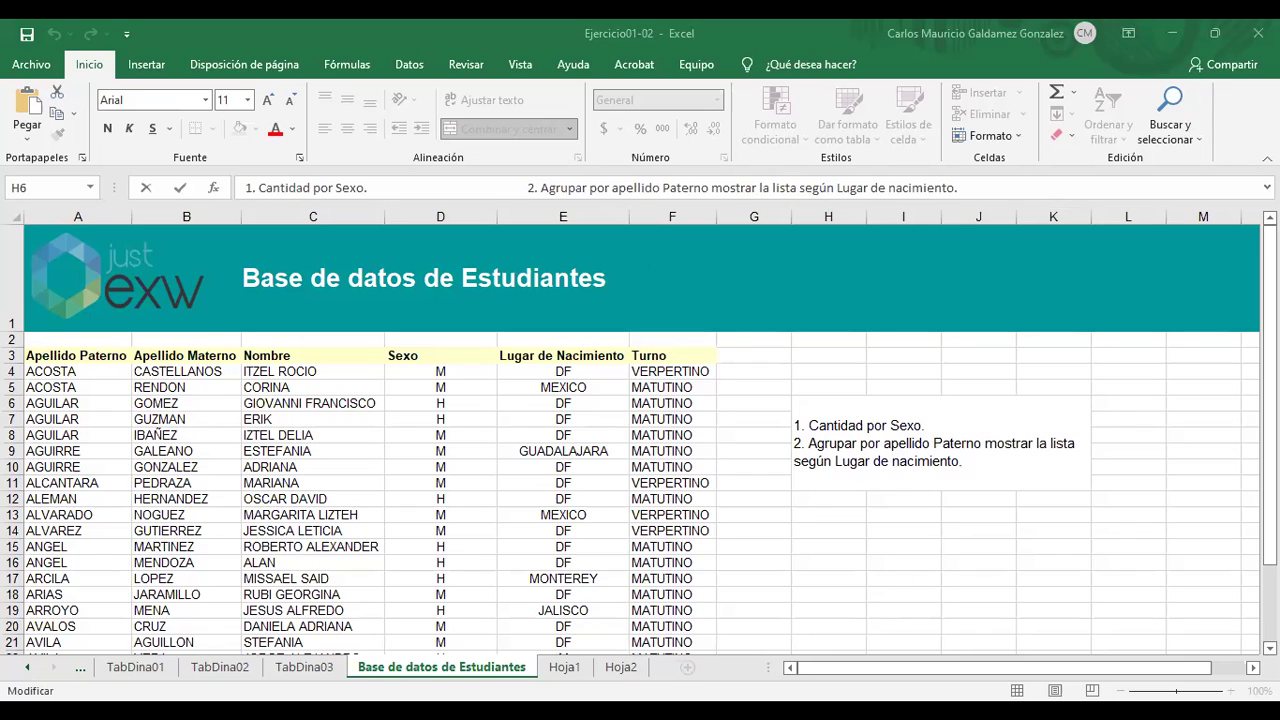
On Hoja2, add Apellido Paterno, Apellido Materno, Nombre and Lugar de Nacimiento as row fields of the blank pivot table.
left_click(604, 487)
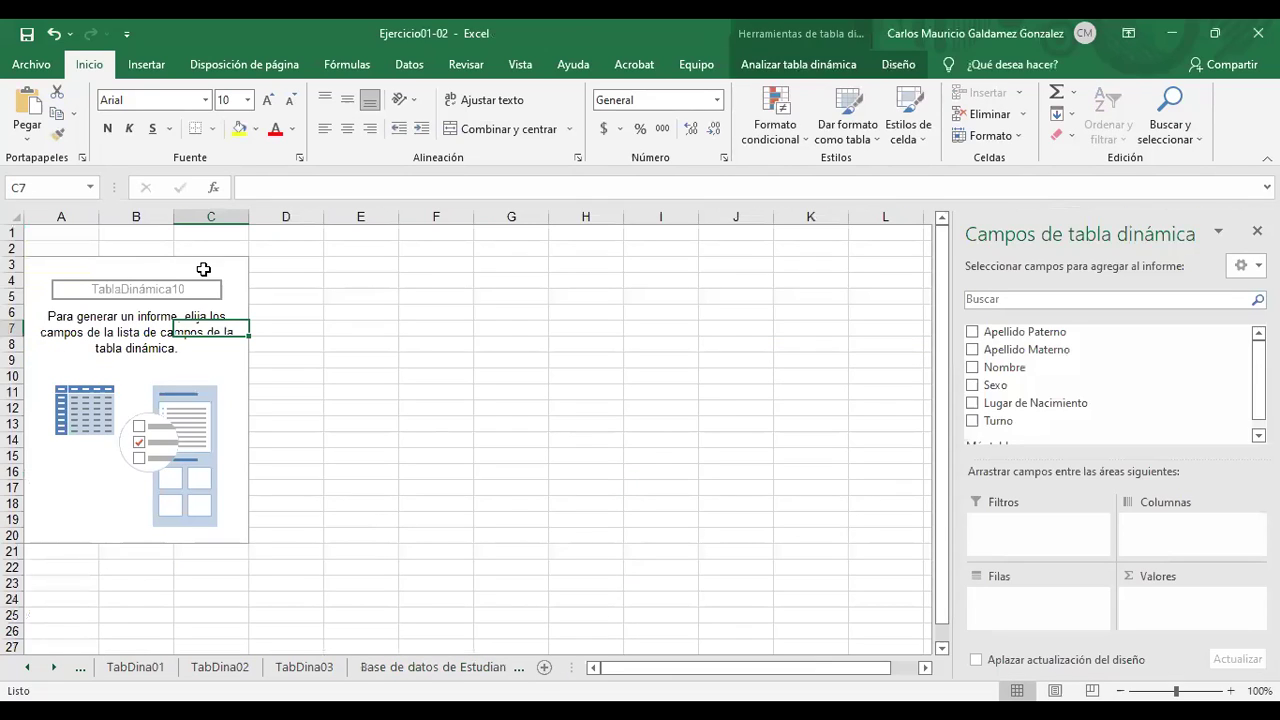
left_click(204, 268)
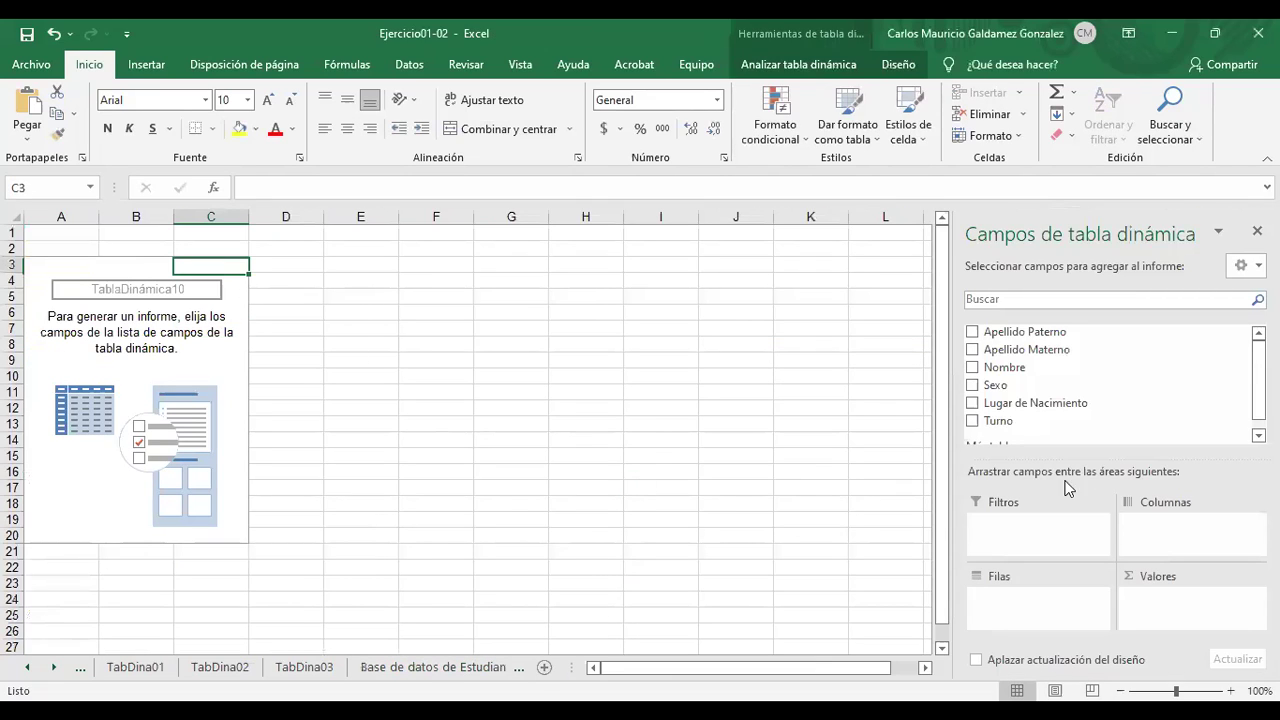
left_click(974, 336)
left_click(973, 350)
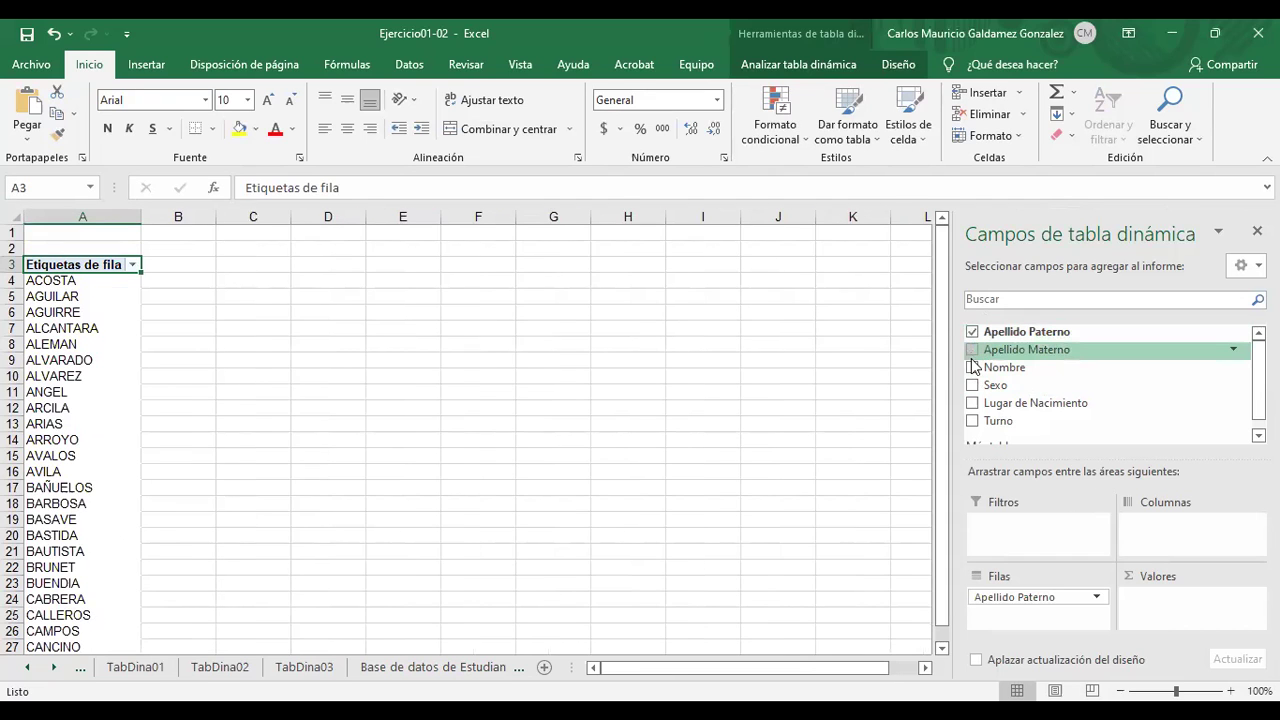
left_click(973, 367)
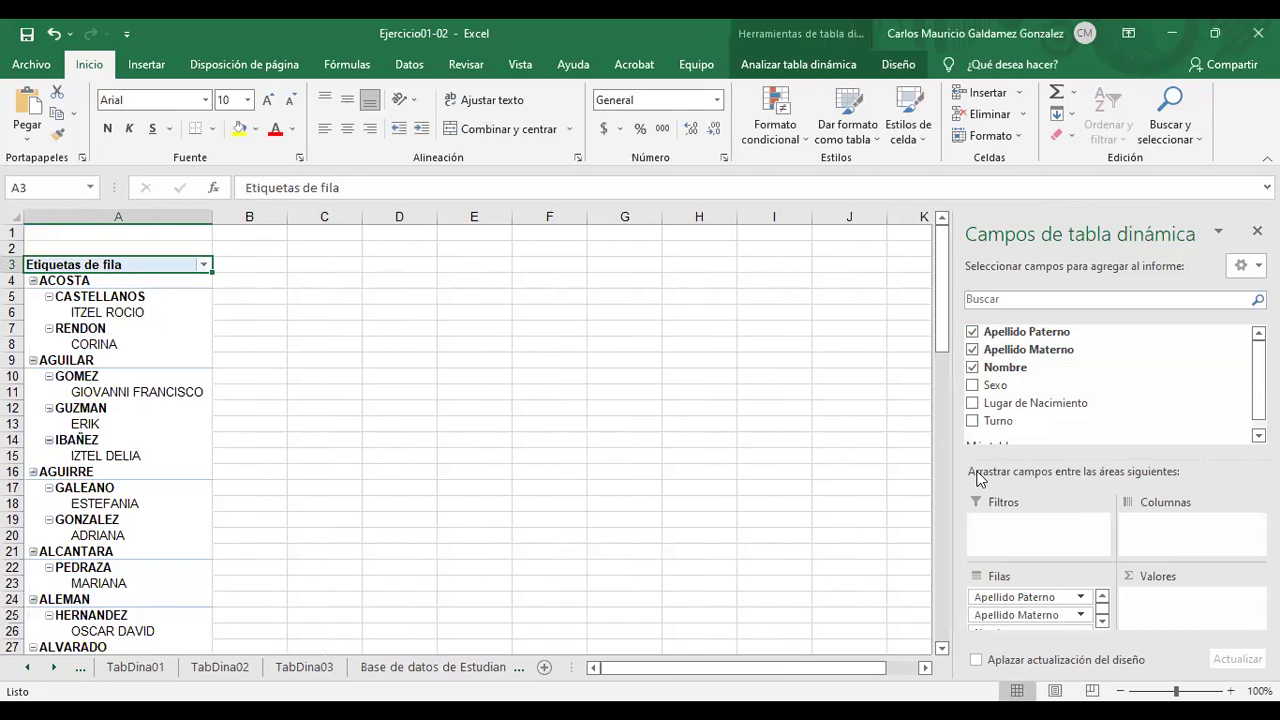
left_click(972, 403)
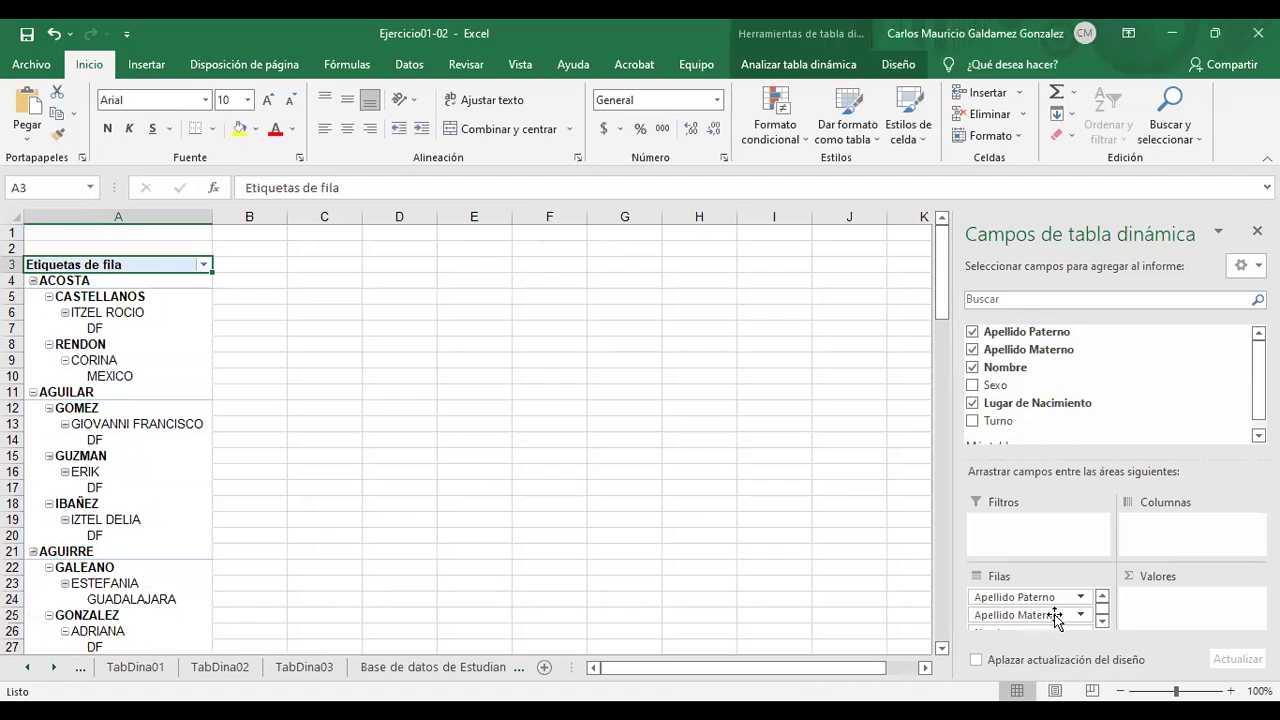
Move Lugar de Nacimiento from the row fields to the values and from there to the column fields.
scroll(1000, 630, "down", 1)
left_click_drag(988, 622, 1177, 615)
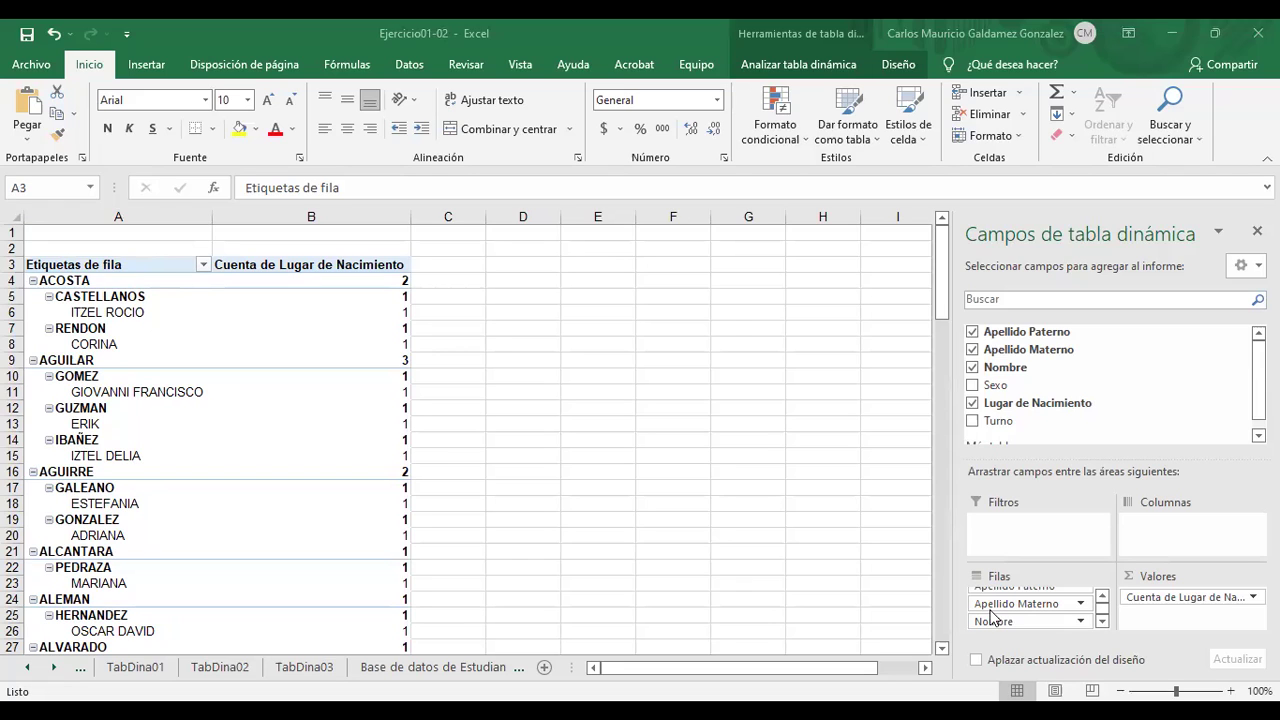
left_click_drag(1146, 600, 1150, 545)
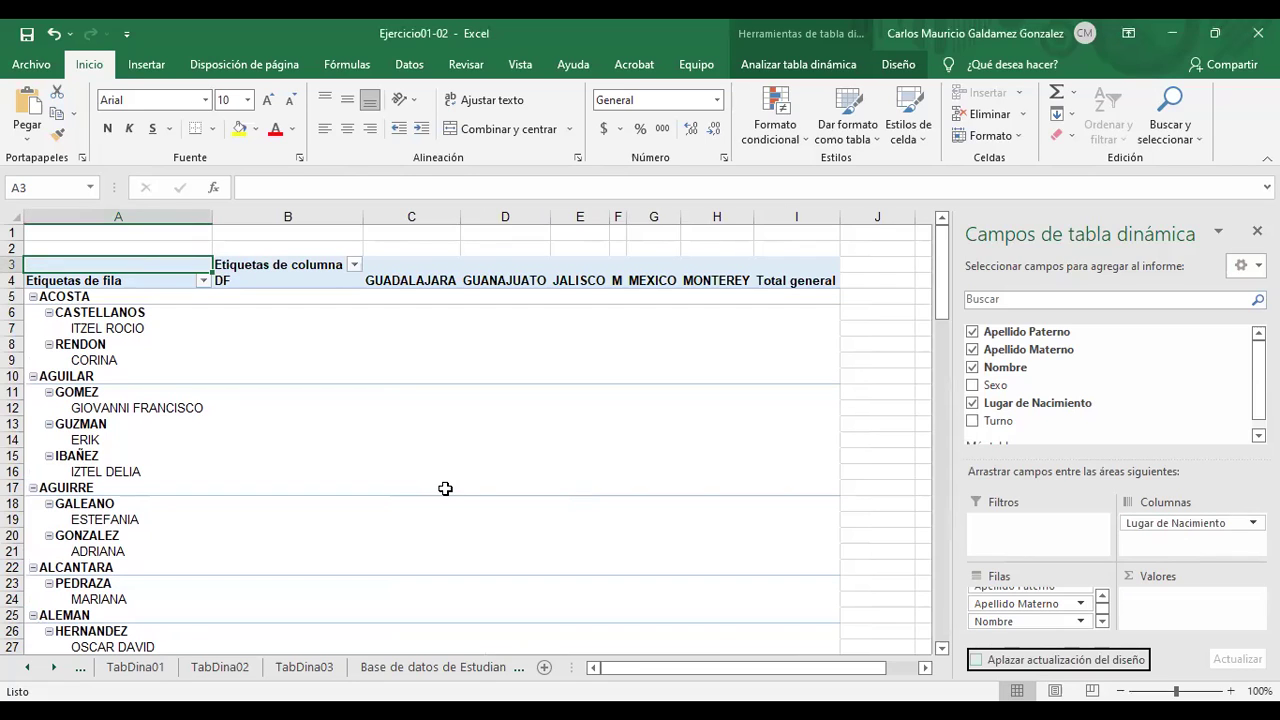
Remove Nombre and Apellido Materno from the row fields and add a count of Apellido Paterno as the values.
left_click(1000, 622)
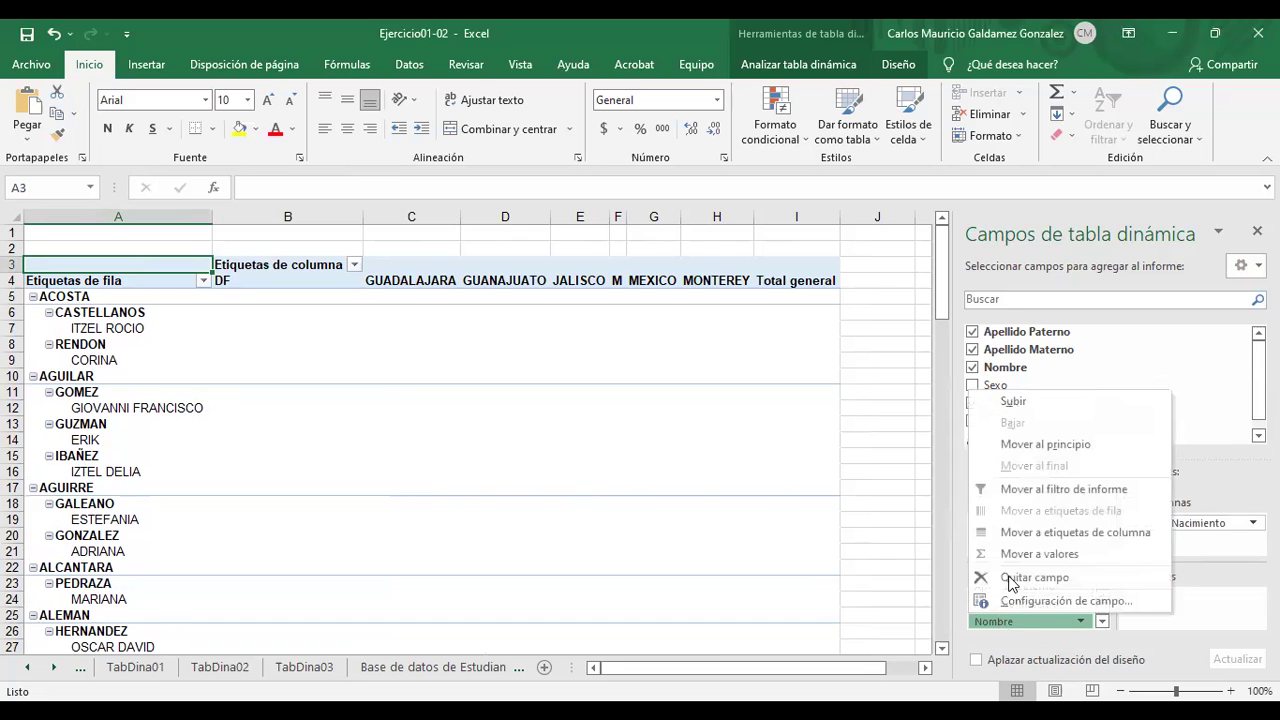
left_click(1008, 580)
left_click(1002, 618)
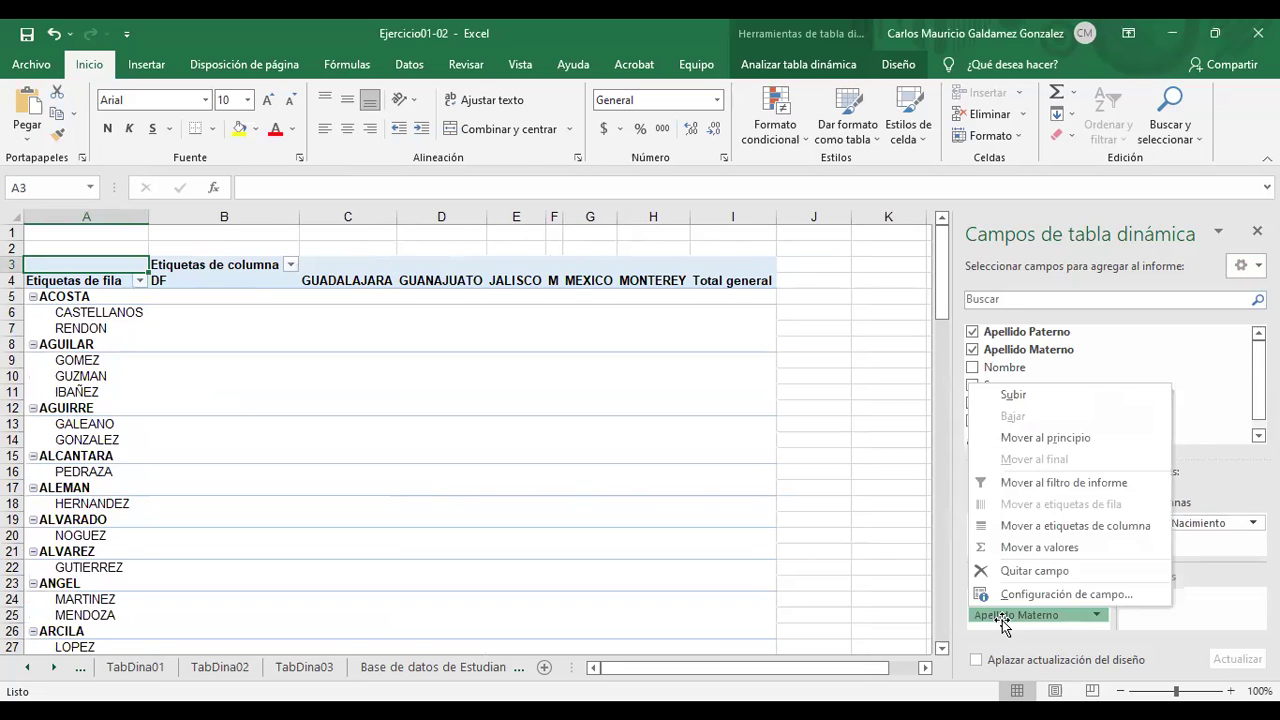
left_click(224, 378)
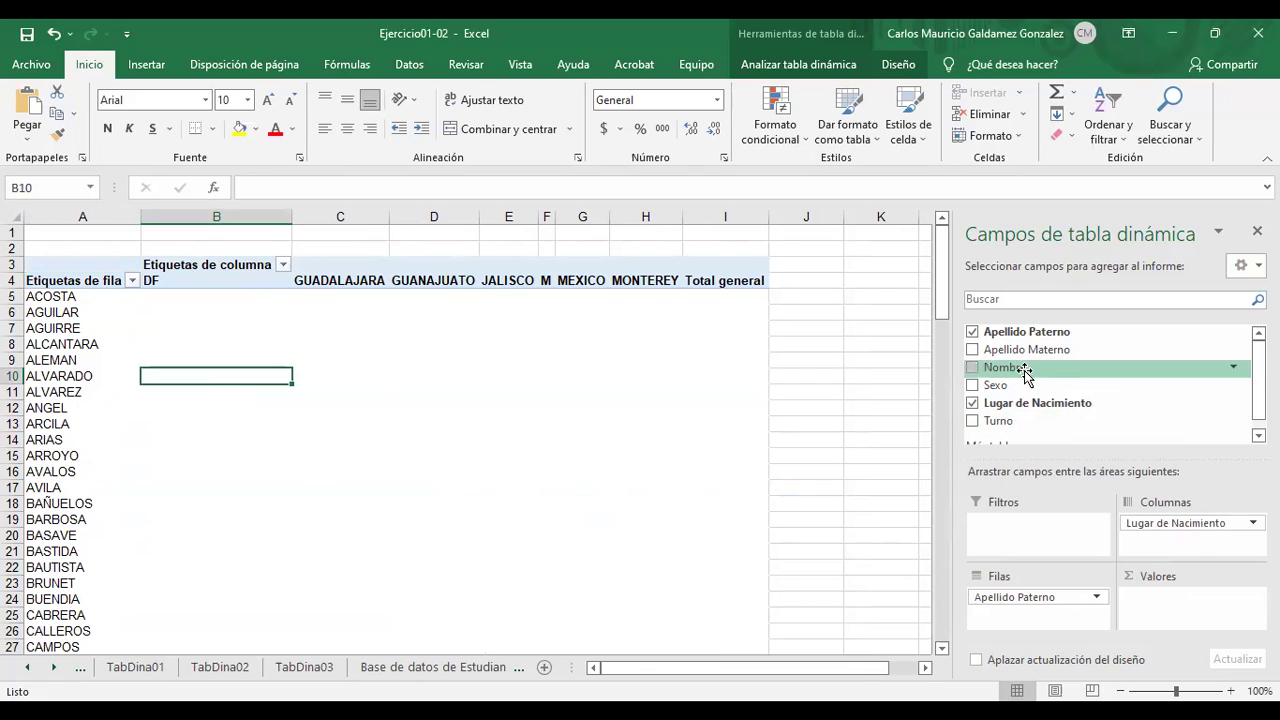
left_click_drag(1020, 367, 1183, 617)
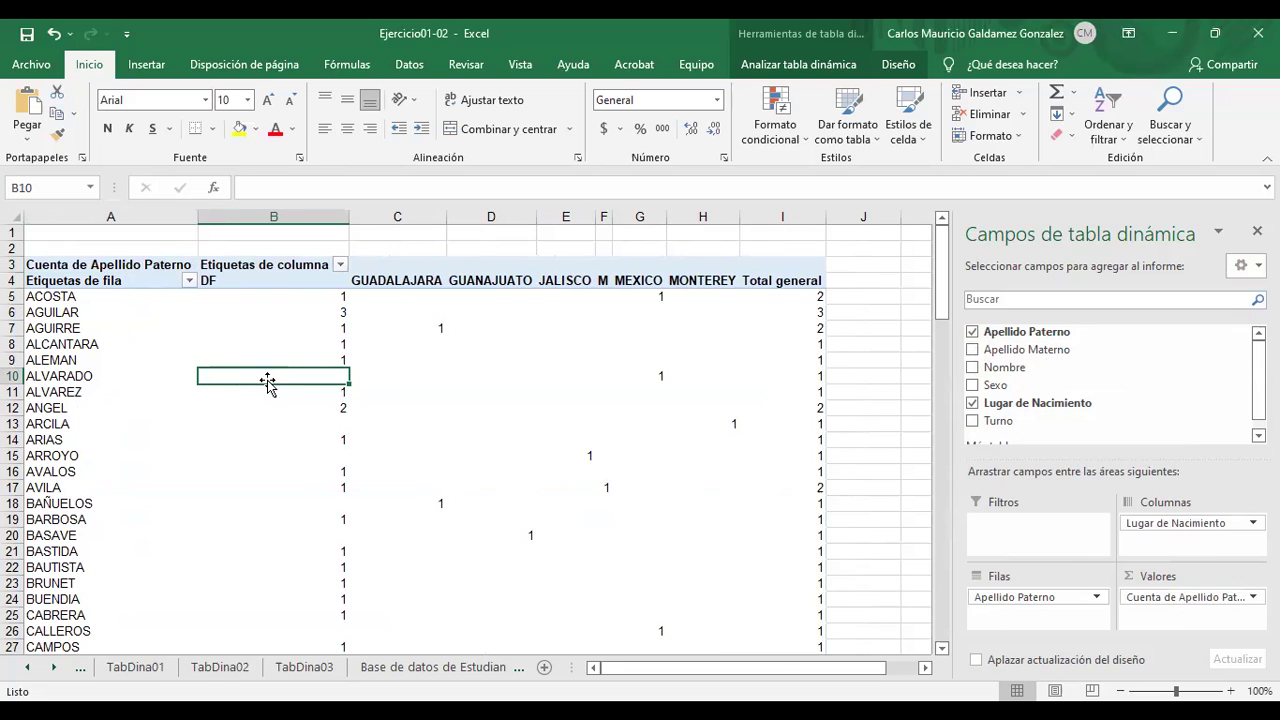
Examine the first surname's count under MEXICO, compare it with the Base de datos de Estudiantes sheet and return to Hoja2.
left_click(46, 297)
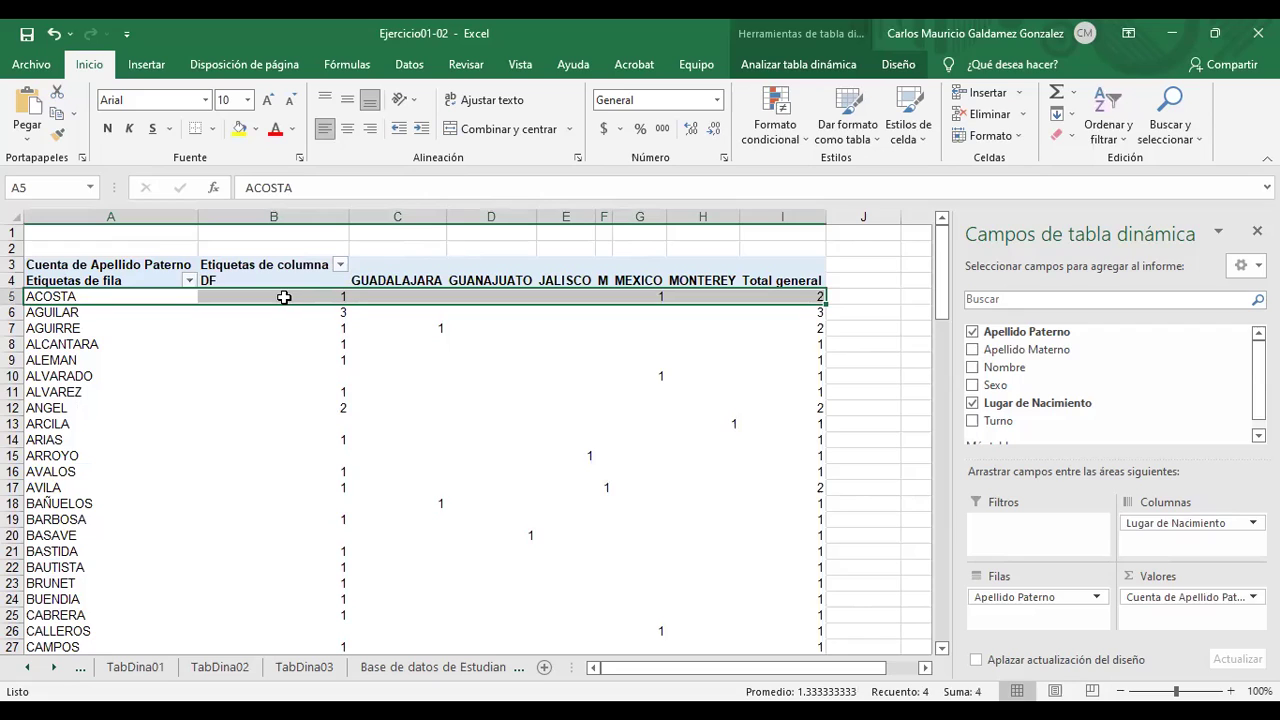
left_click(630, 297)
mouse_move(630, 297)
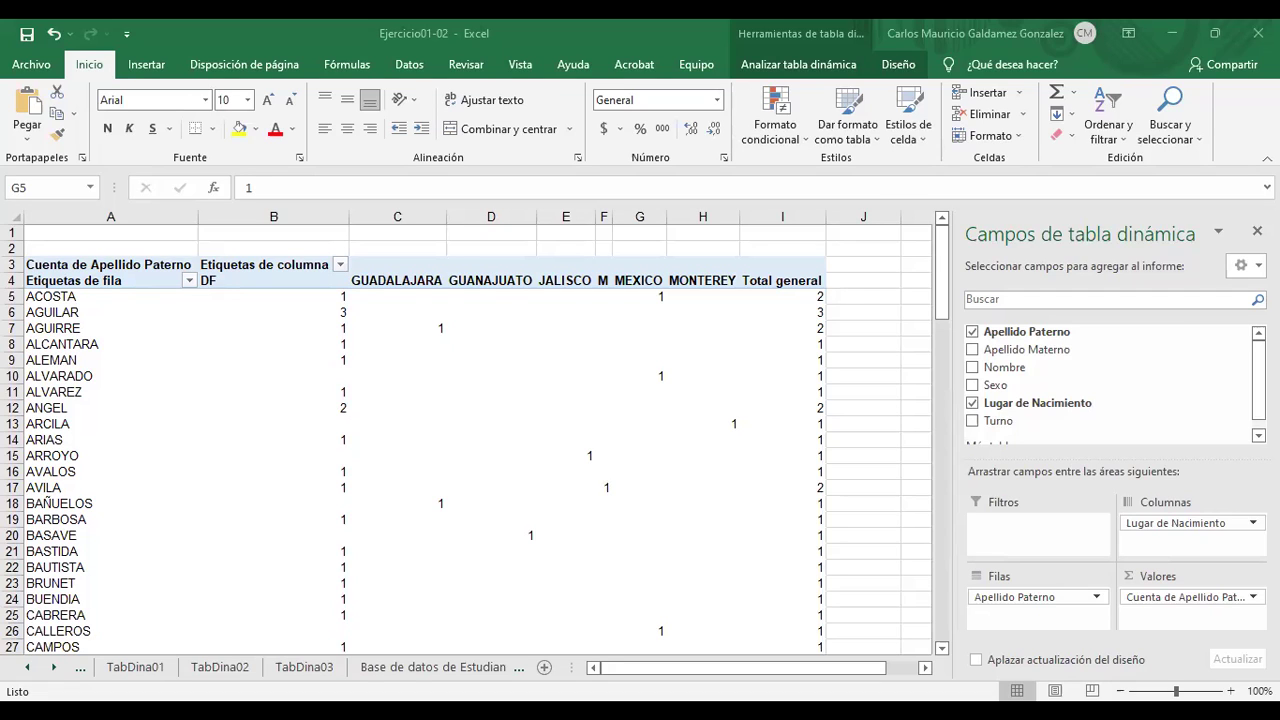
left_click(640, 296)
left_click(487, 667)
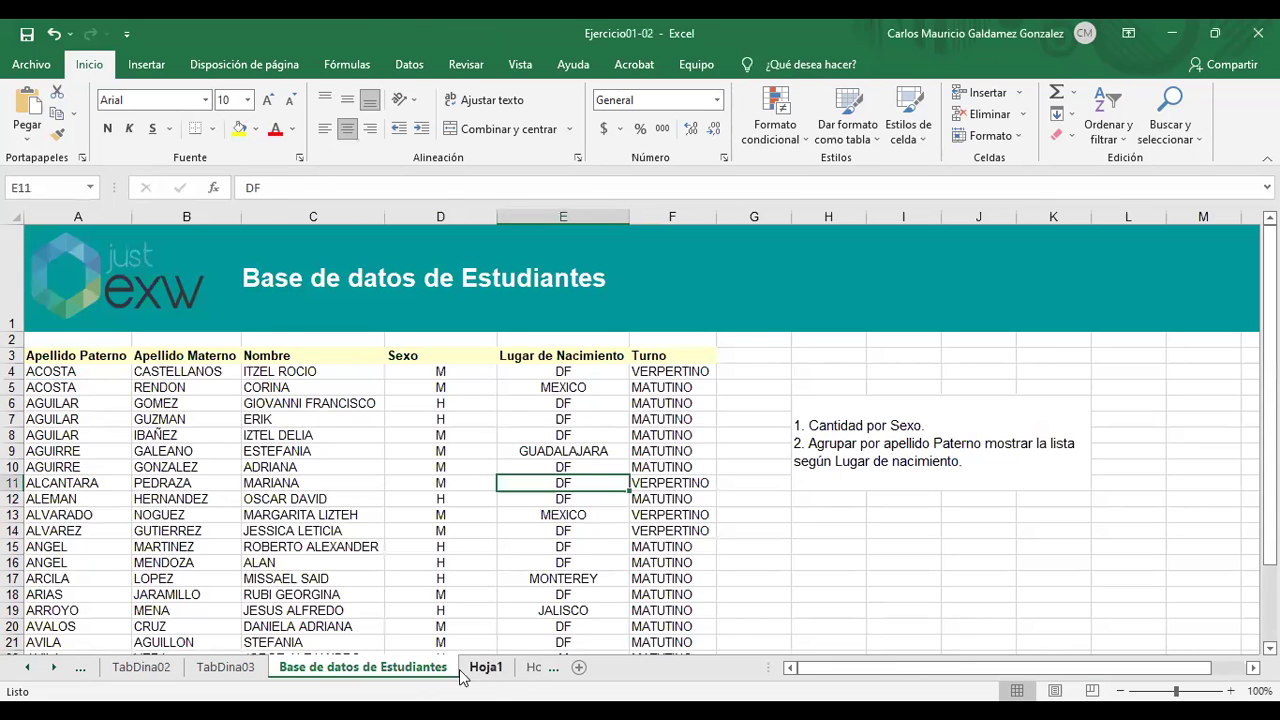
key("ctrl+Page_Down")
key("ctrl+Page_Down")
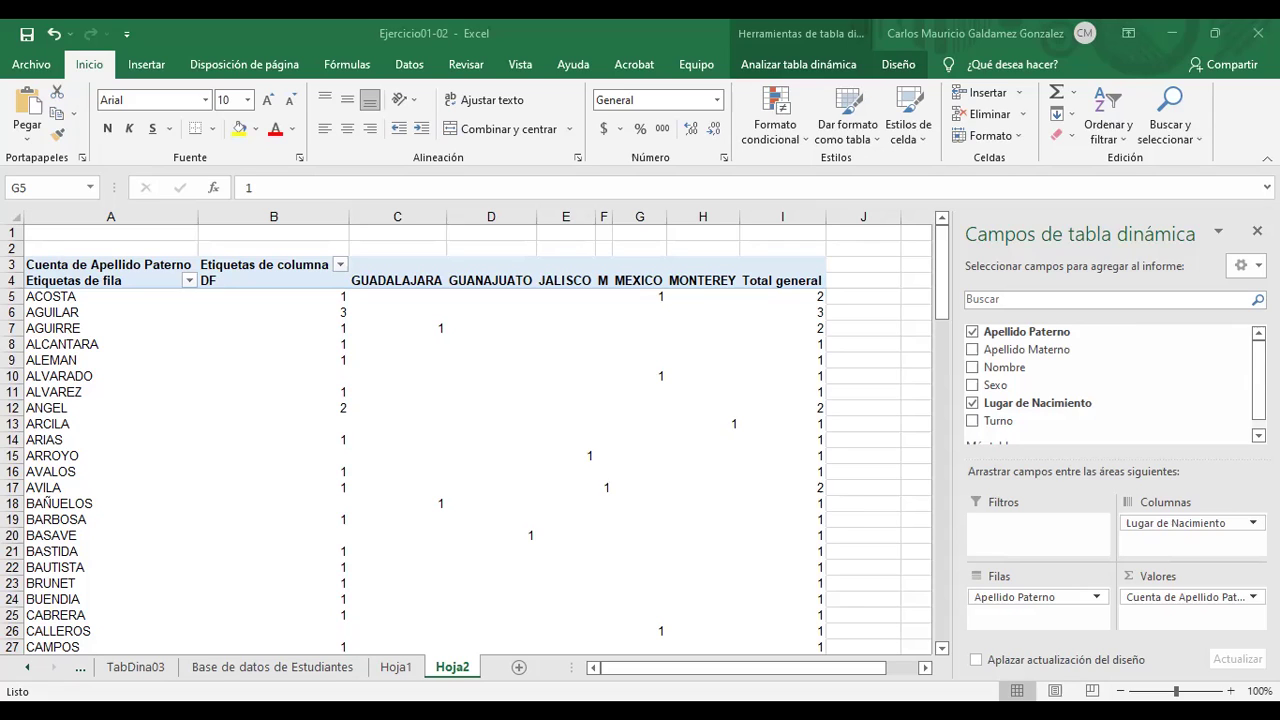
Examine the DF and MEXICO columns for the first surname row of the pivot table on Hoja2.
left_click(47, 297)
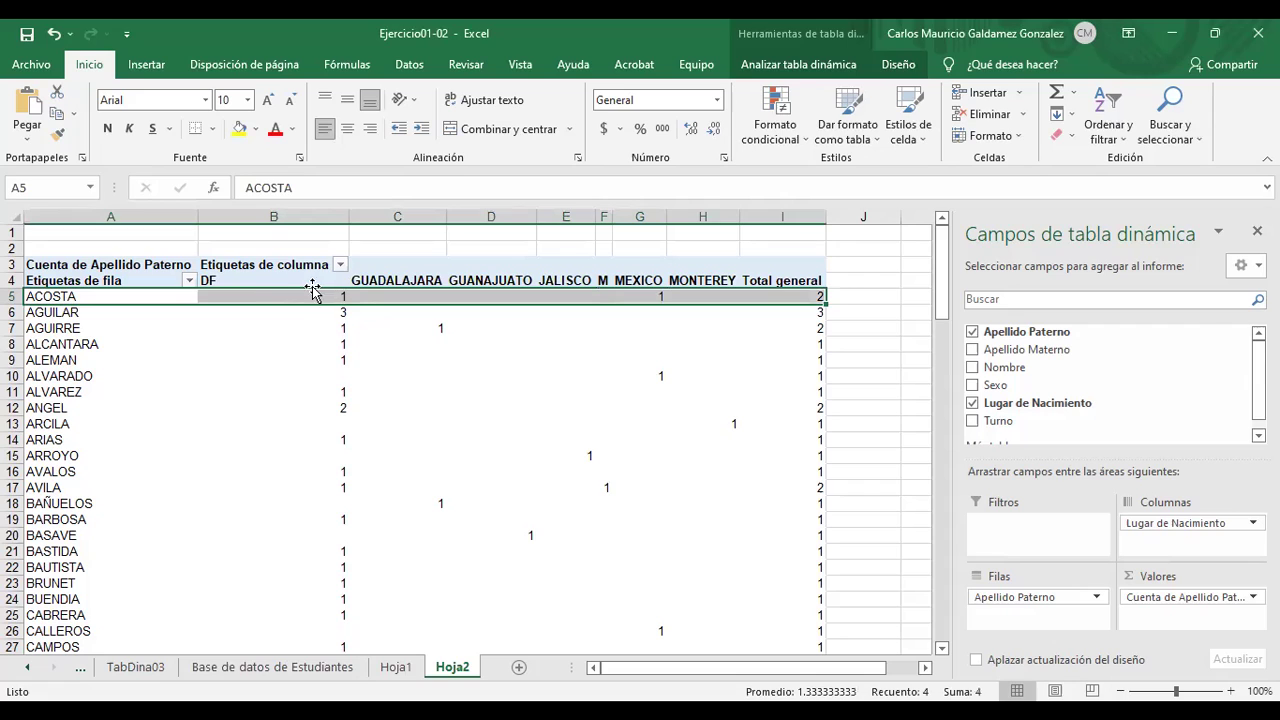
left_click(259, 280)
left_click(269, 298)
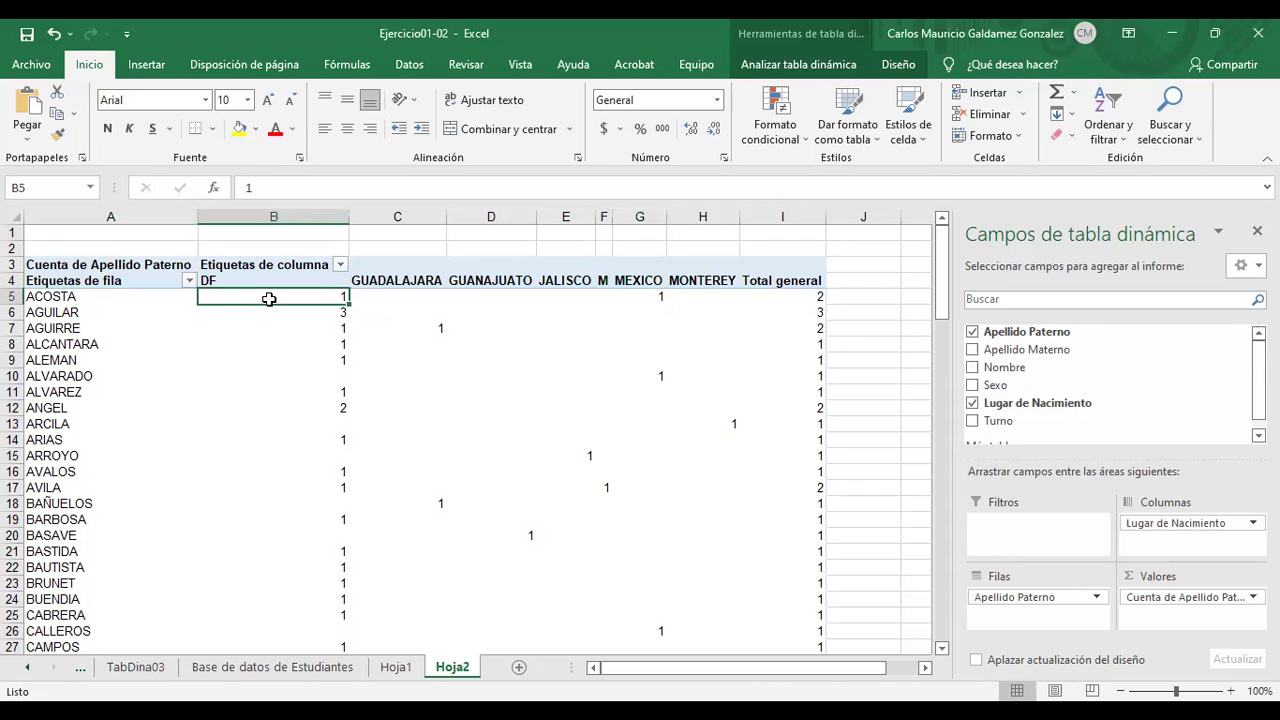
left_click(632, 295)
left_click(634, 281)
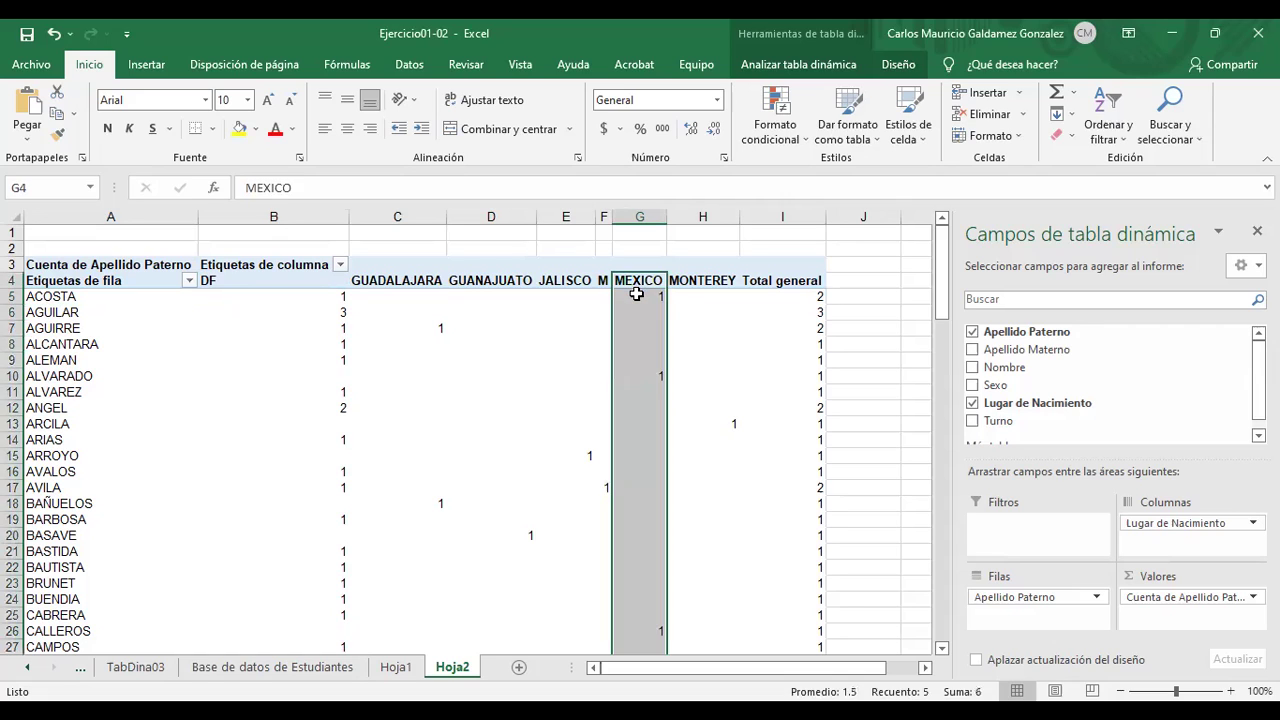
Compare the first surname's Total general with its records on the Base de datos de Estudiantes sheet, and examine the grand total row on Hoja2.
left_click(636, 295)
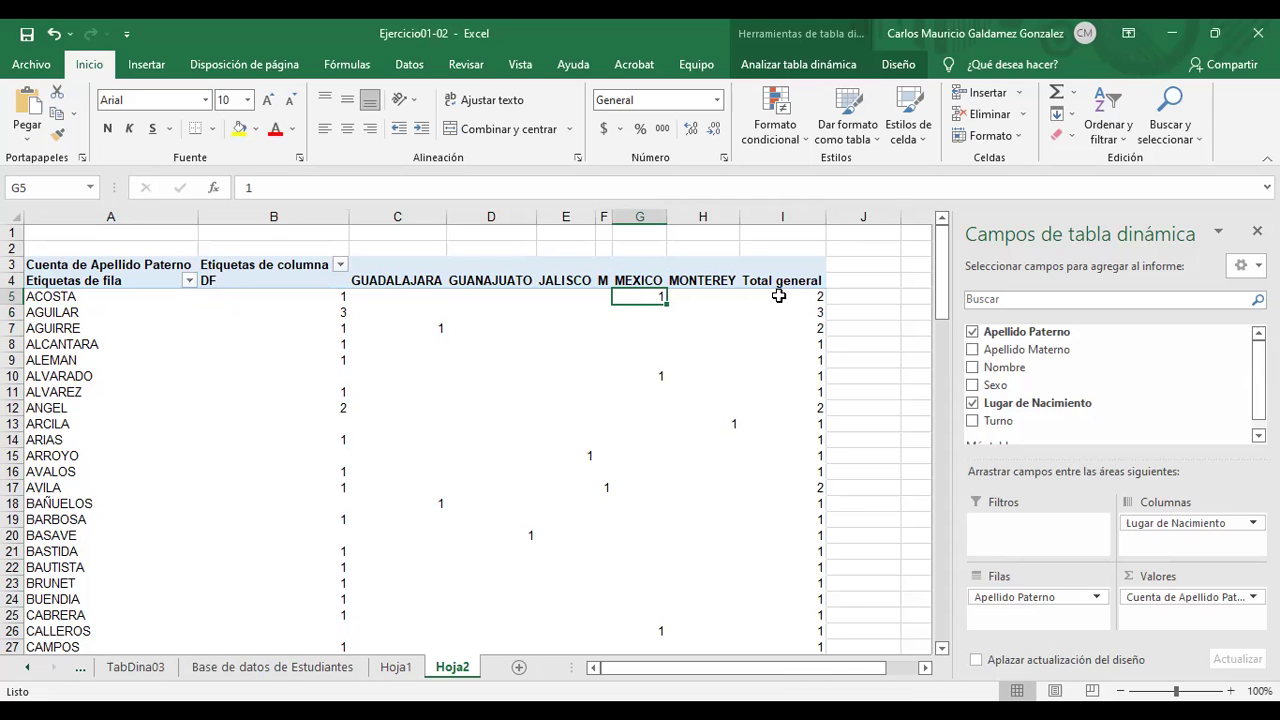
left_click(811, 299)
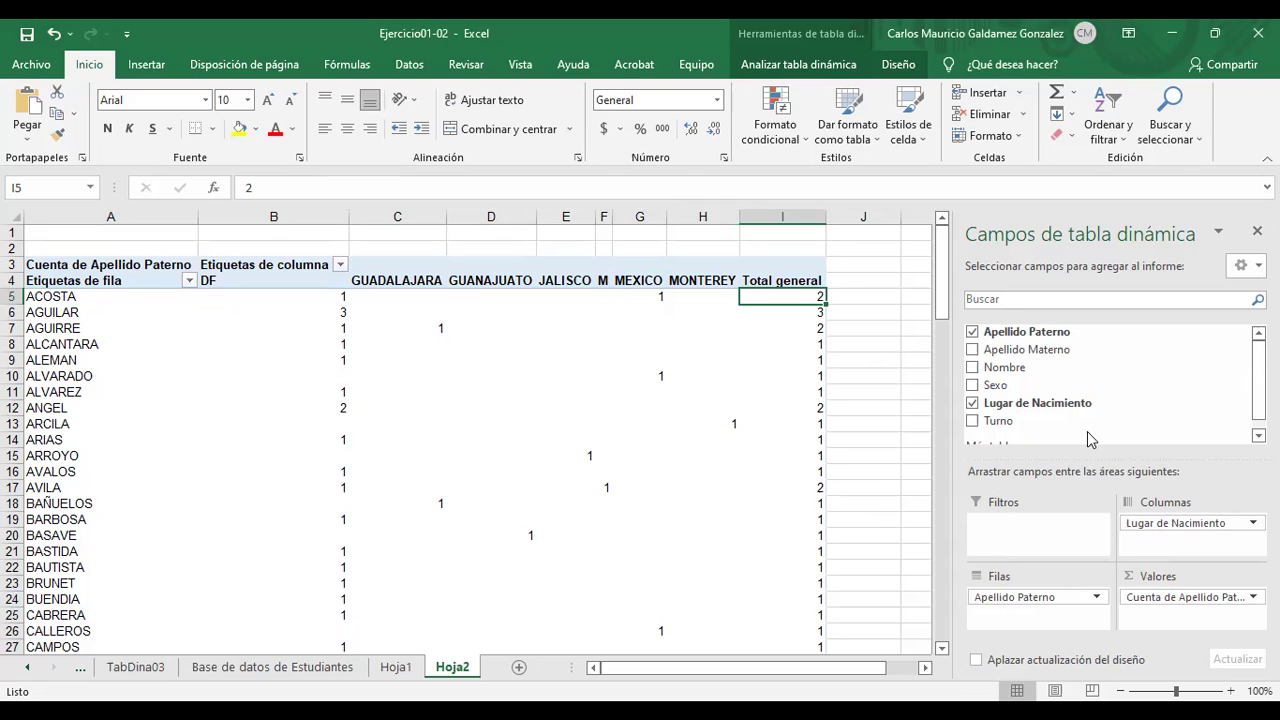
left_click(268, 670)
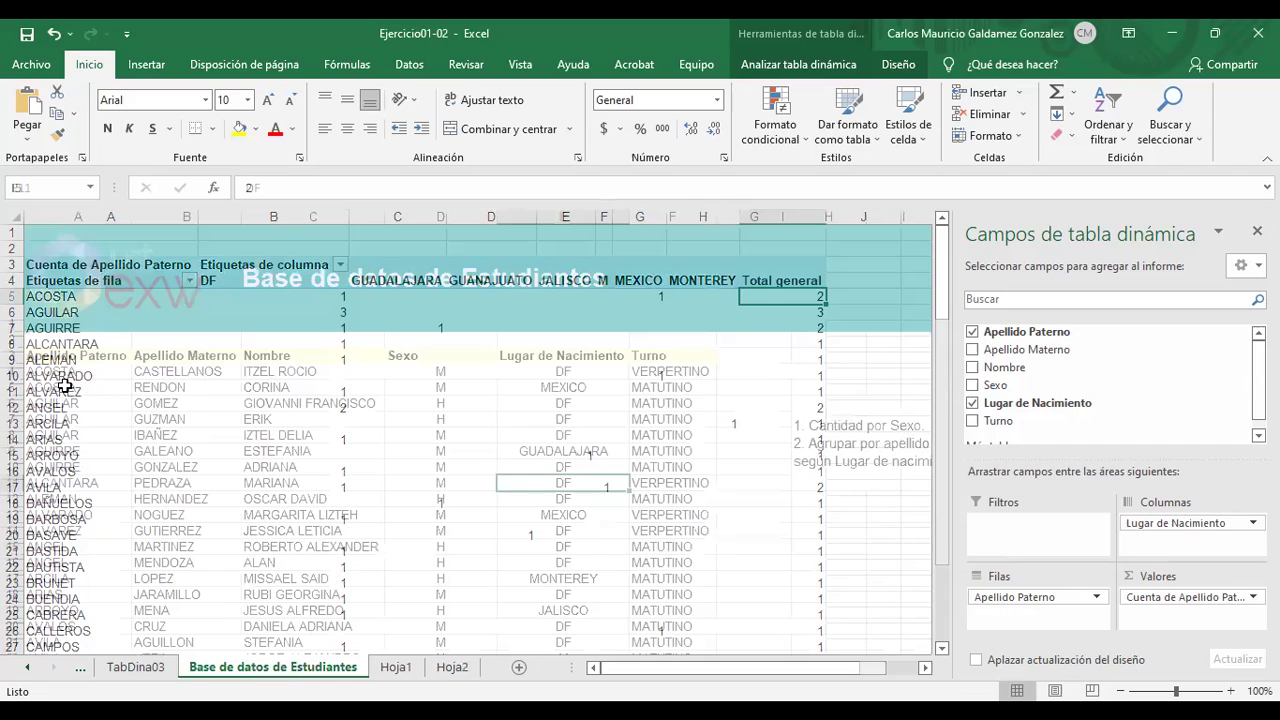
left_click_drag(60, 375, 58, 387)
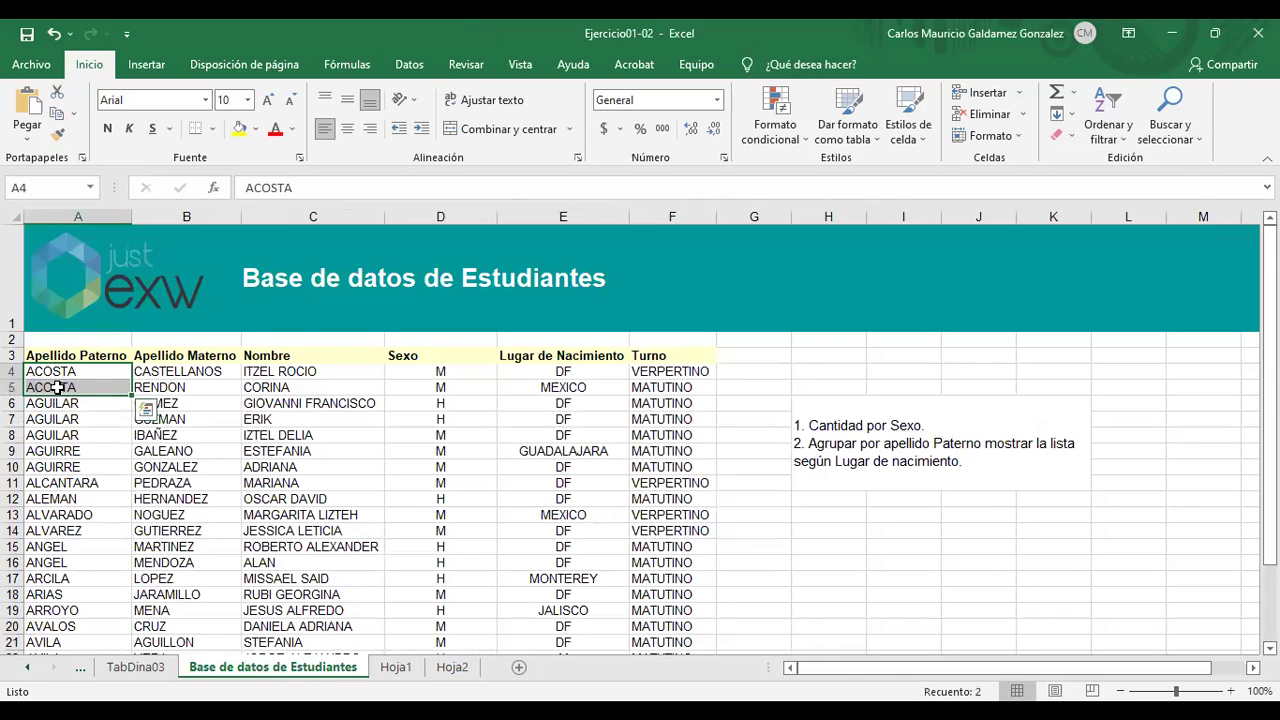
left_click(451, 667)
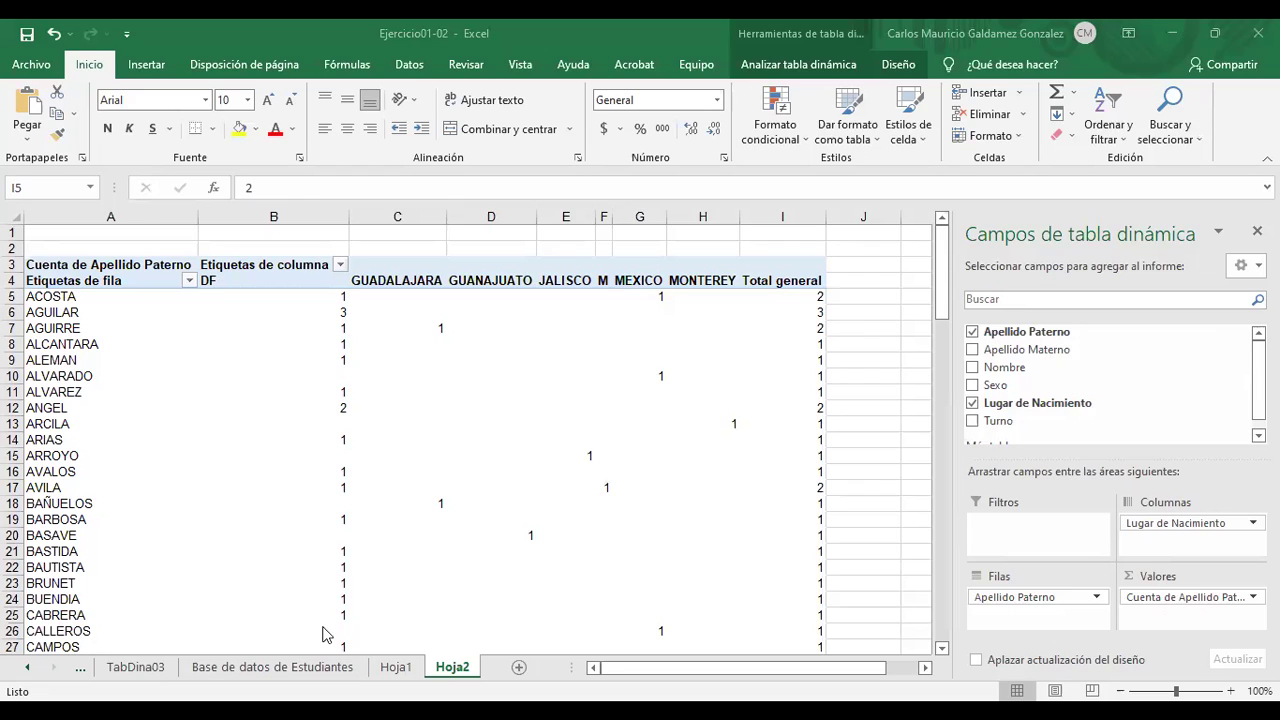
scroll(266, 551, "down", 3)
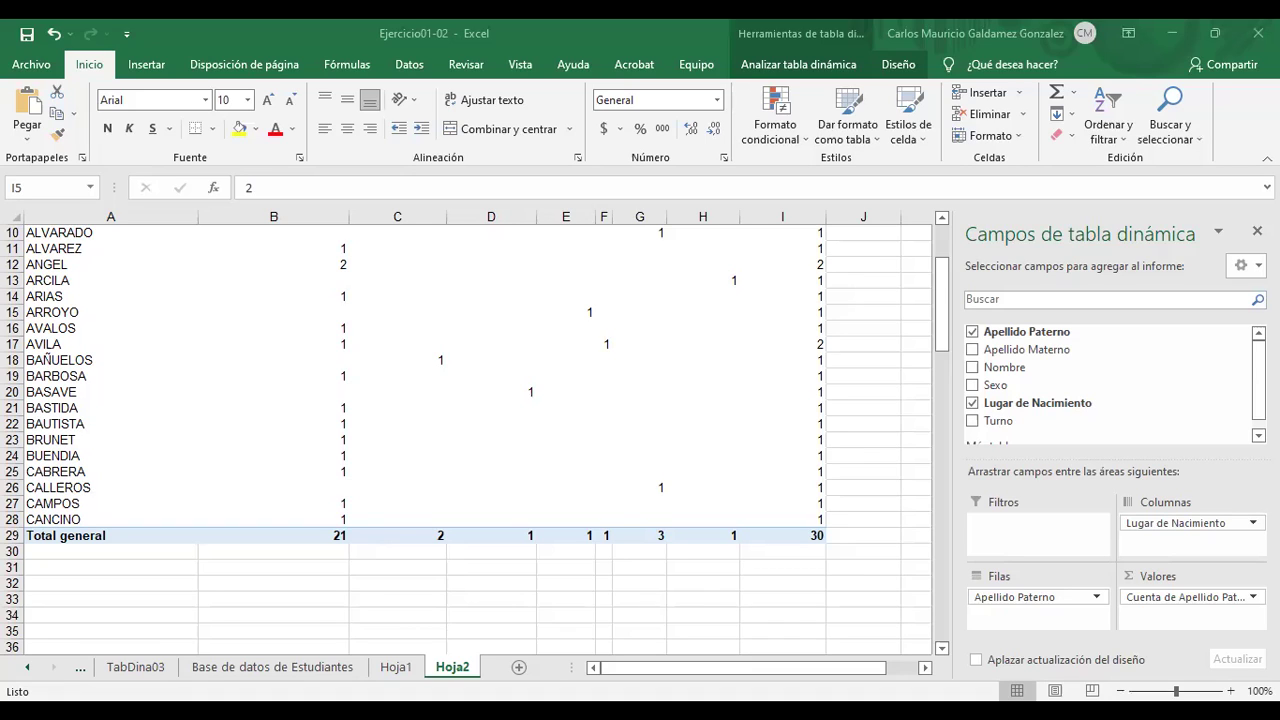
Switch to the Plantilla de Trabajo 2 workbook and read the usage notes on its Instrucciones sheet.
left_click(1153, 160)
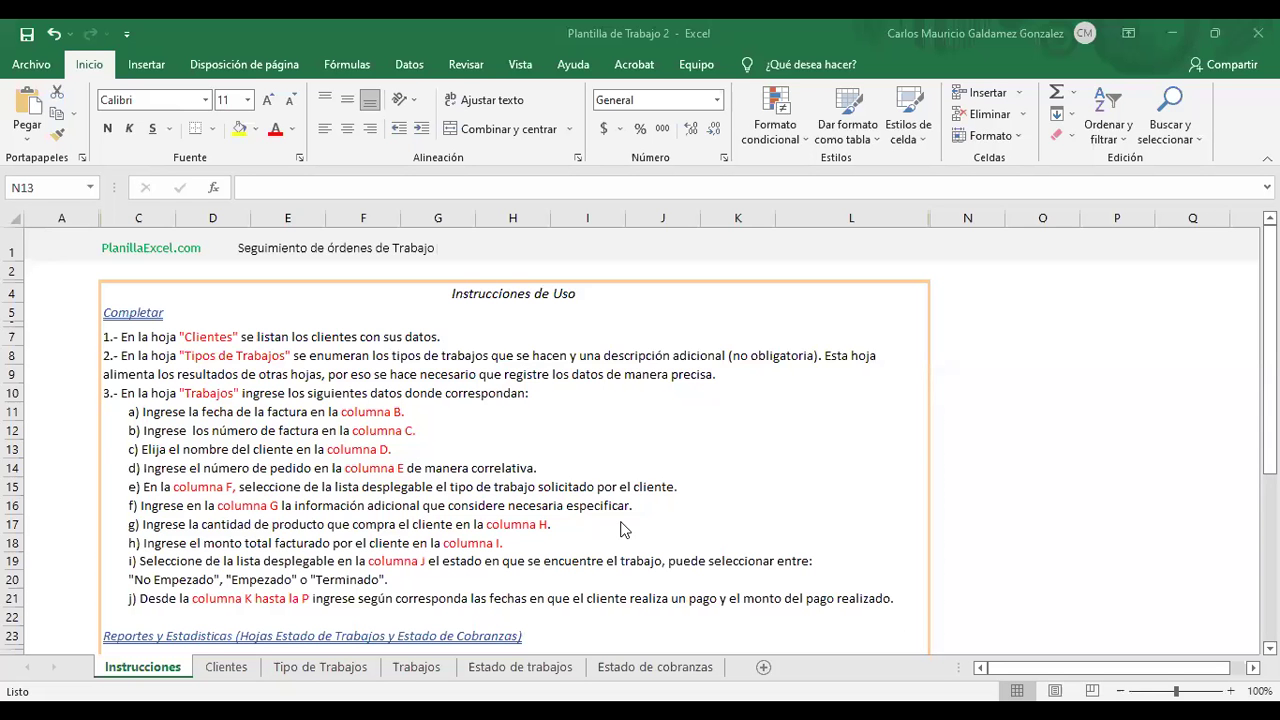
key("alt+Tab")
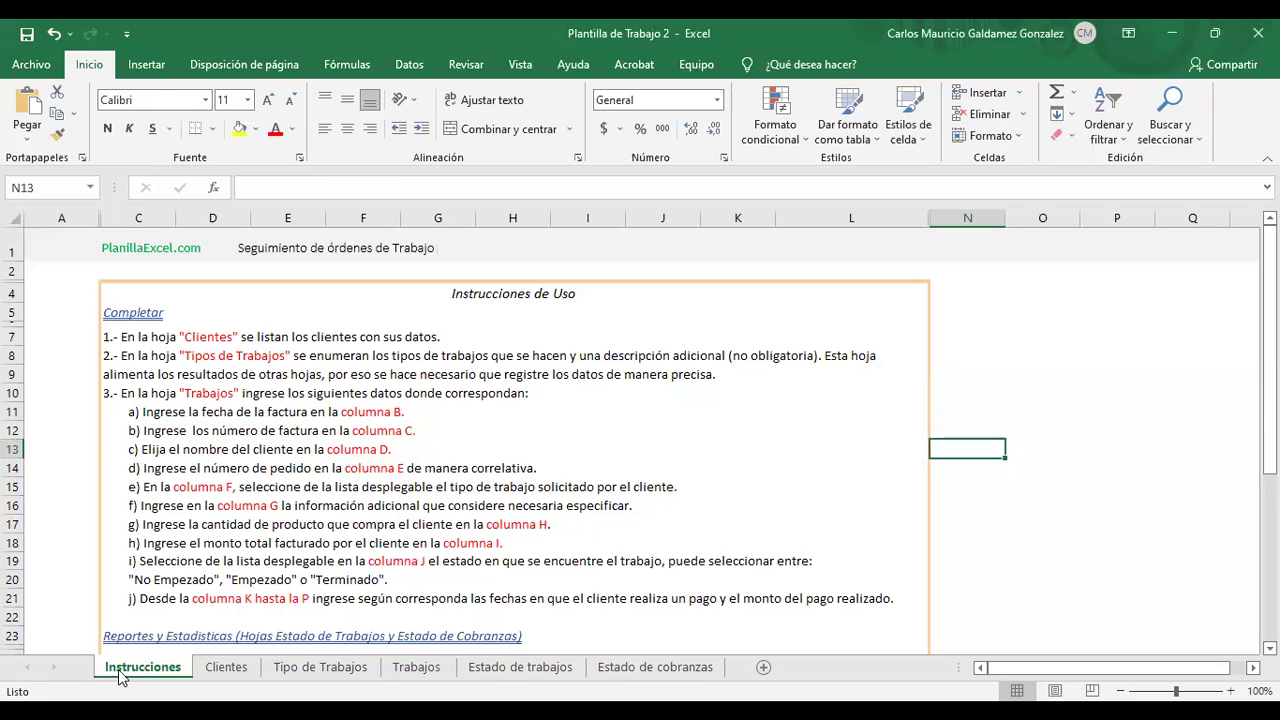
left_click(238, 540)
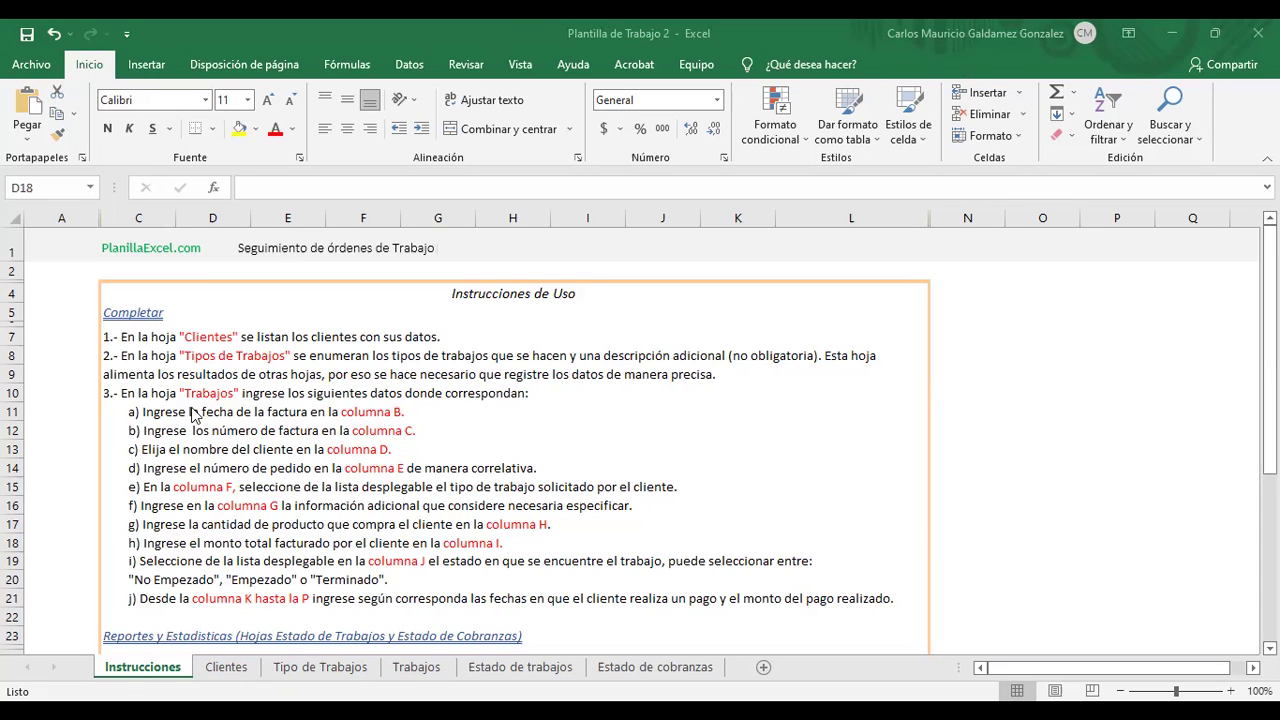
left_click(130, 336)
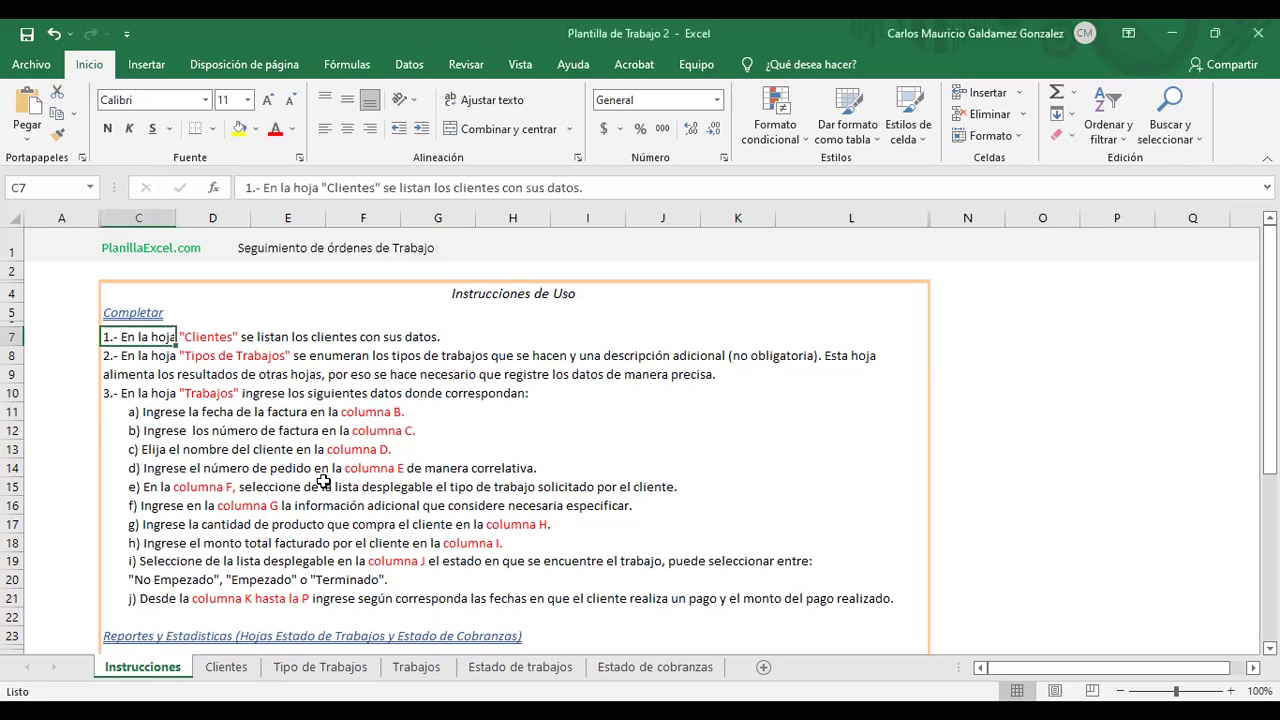
Examine the Clientes, Tipo de Trabajos and Trabajos sheets, including the Estado choices offered in cell J10 of Trabajos.
left_click(227, 666)
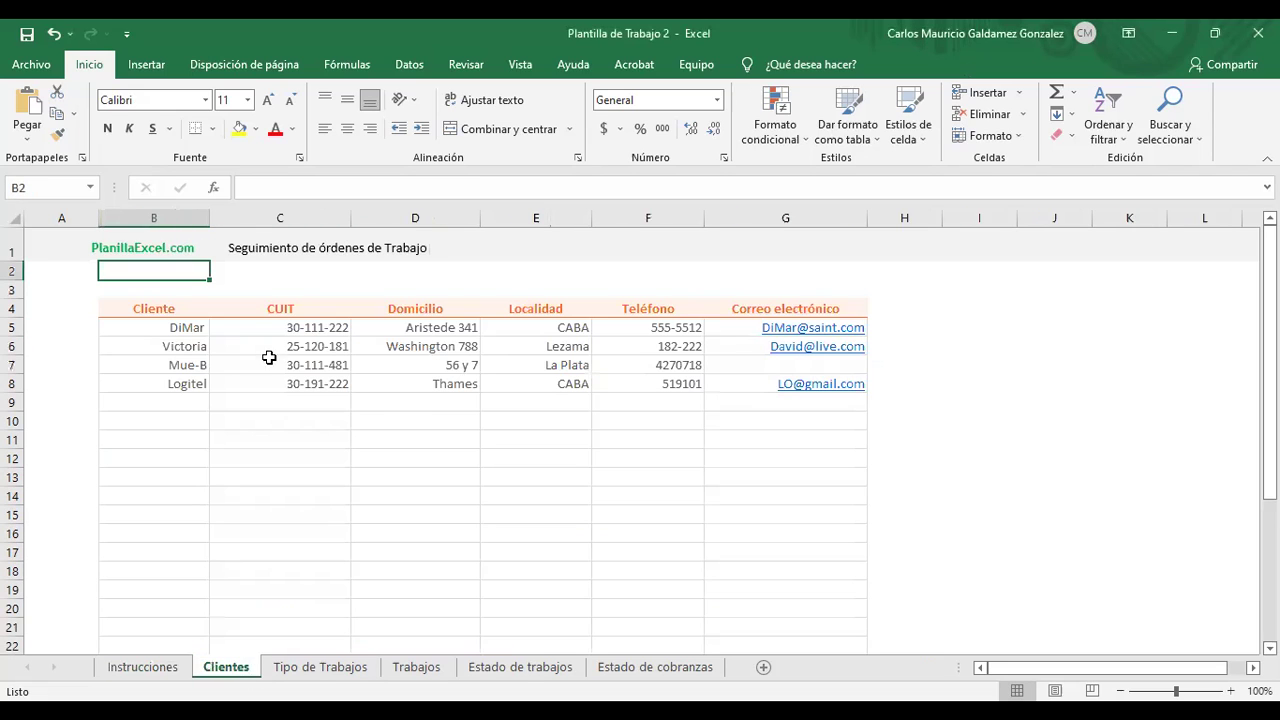
left_click(332, 670)
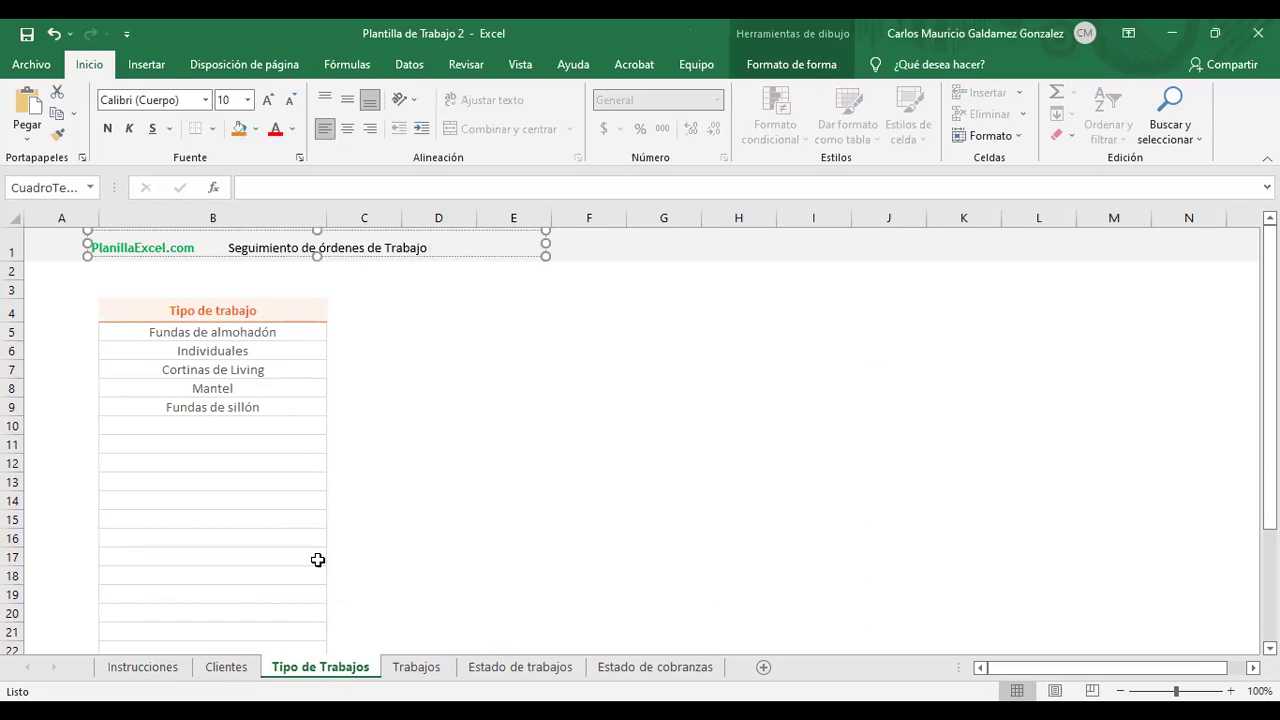
left_click(416, 666)
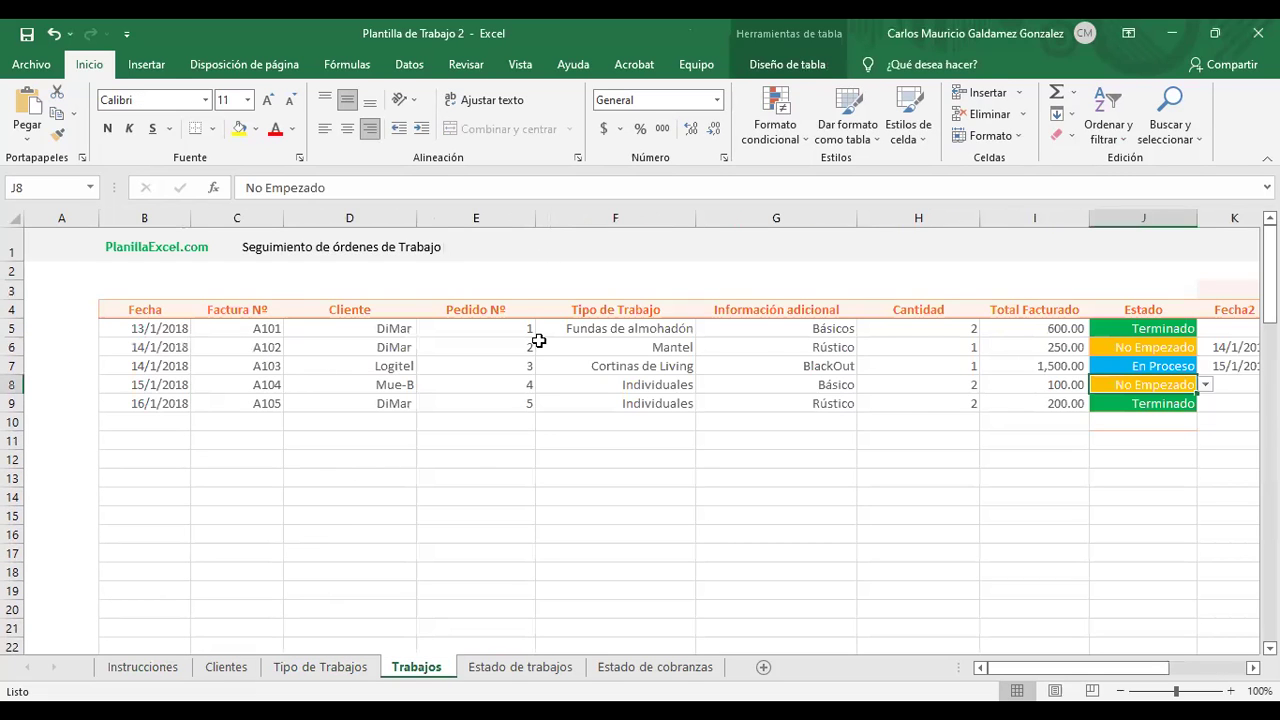
left_click(1029, 421)
left_click(1180, 423)
left_click(1205, 423)
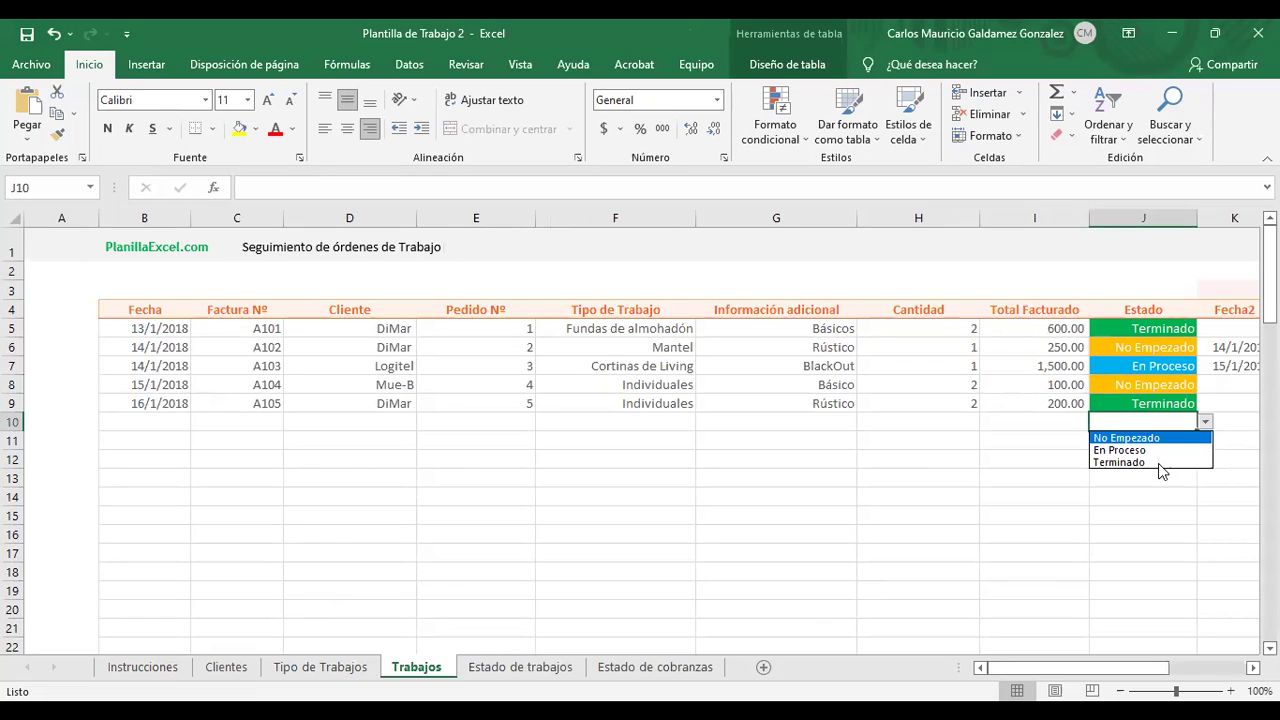
key("Escape")
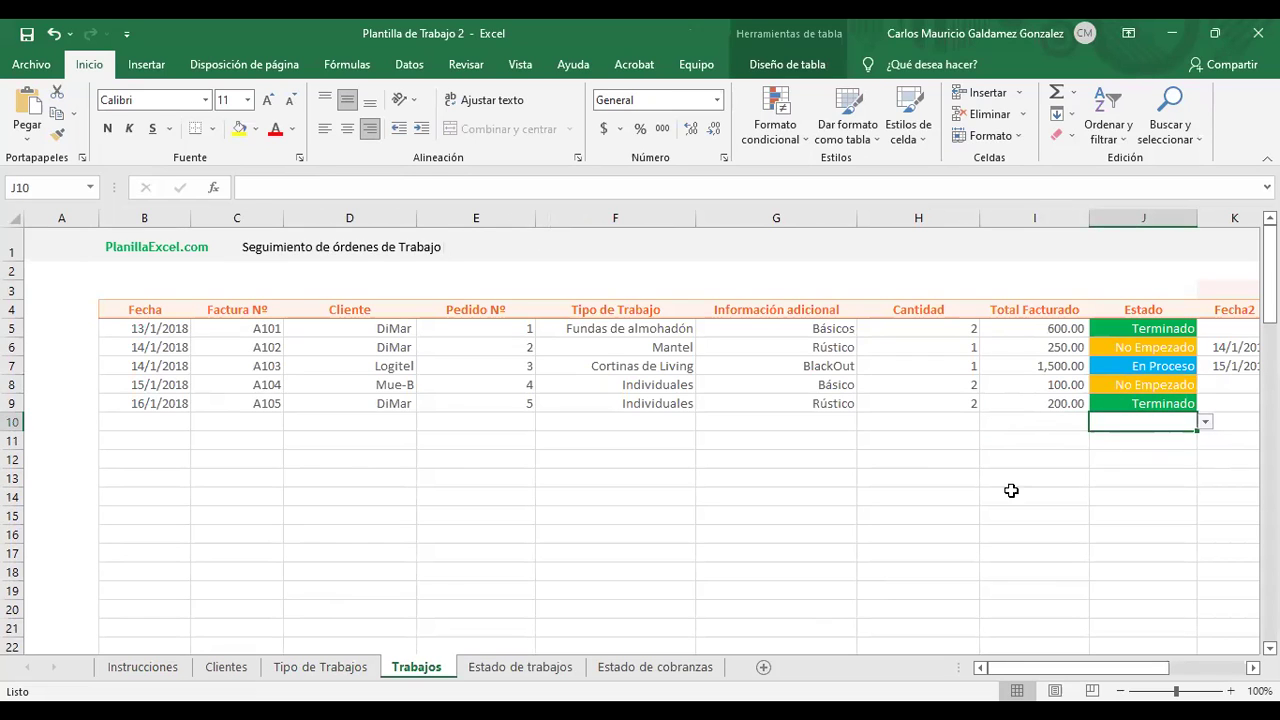
Examine the Estado de trabajos summary and the Estado de cobranzas pivot table, including the pivot table analysis commands.
left_click(562, 667)
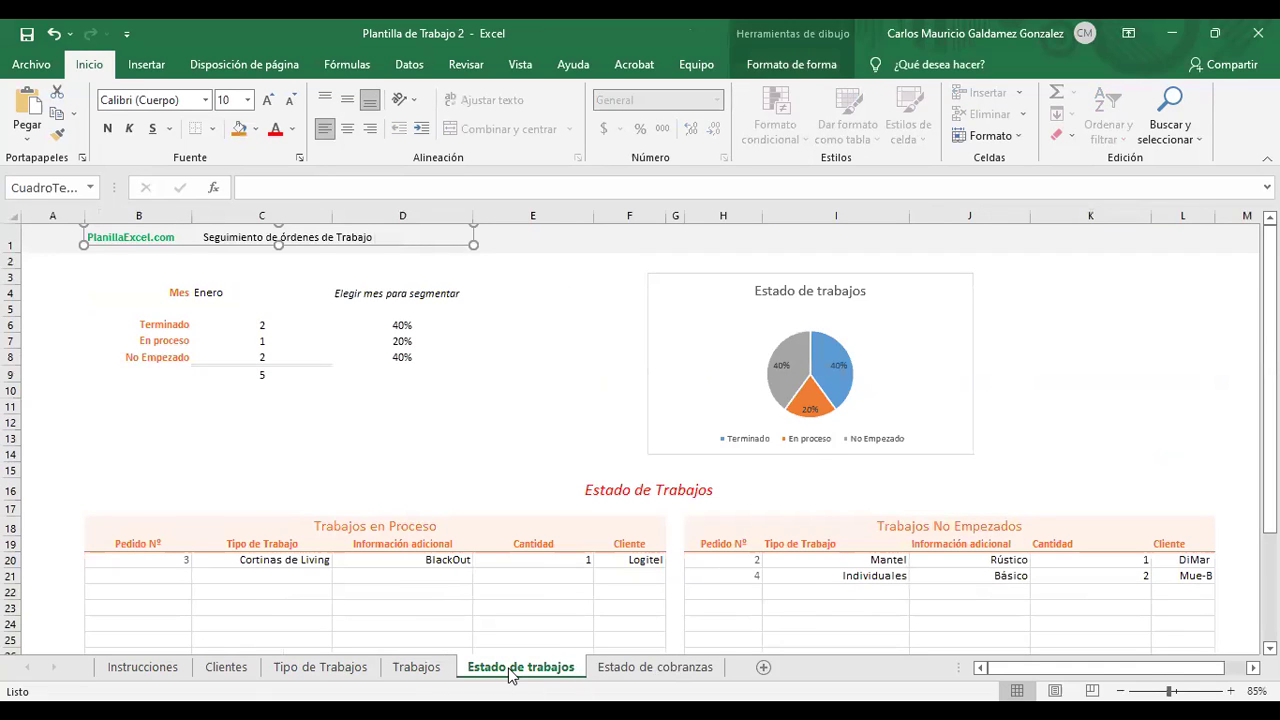
left_click(672, 672)
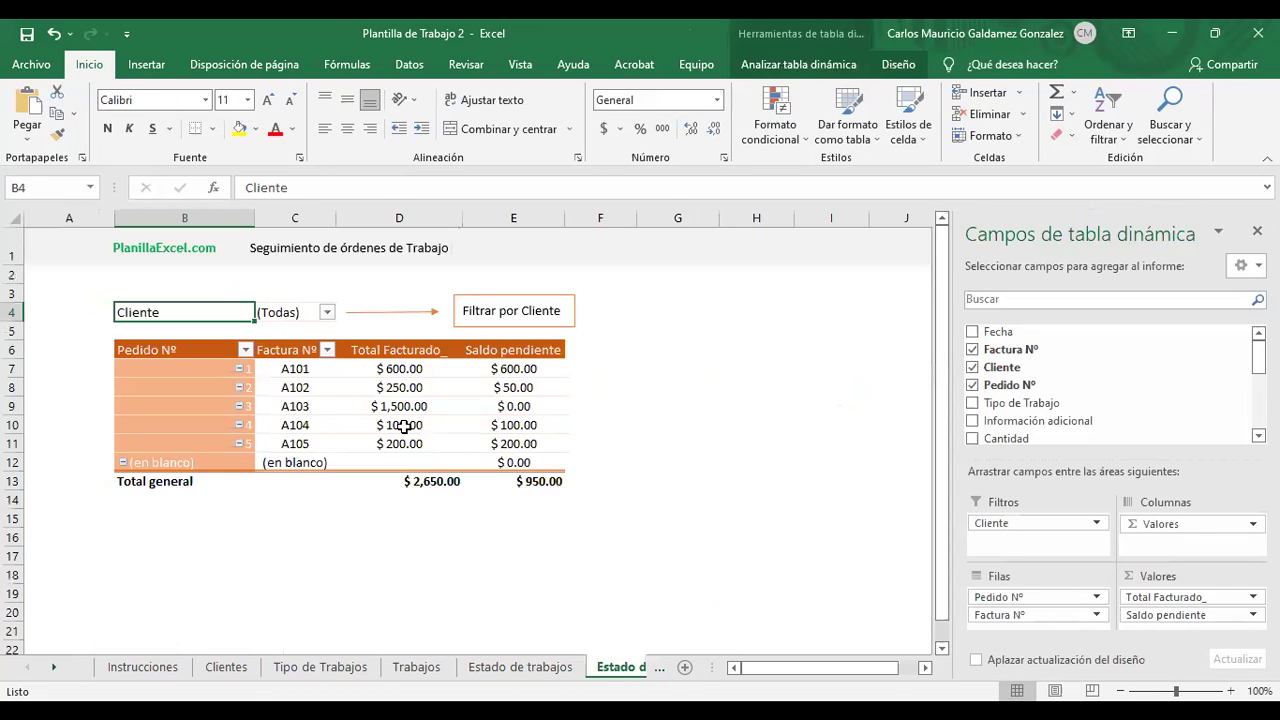
left_click(403, 425)
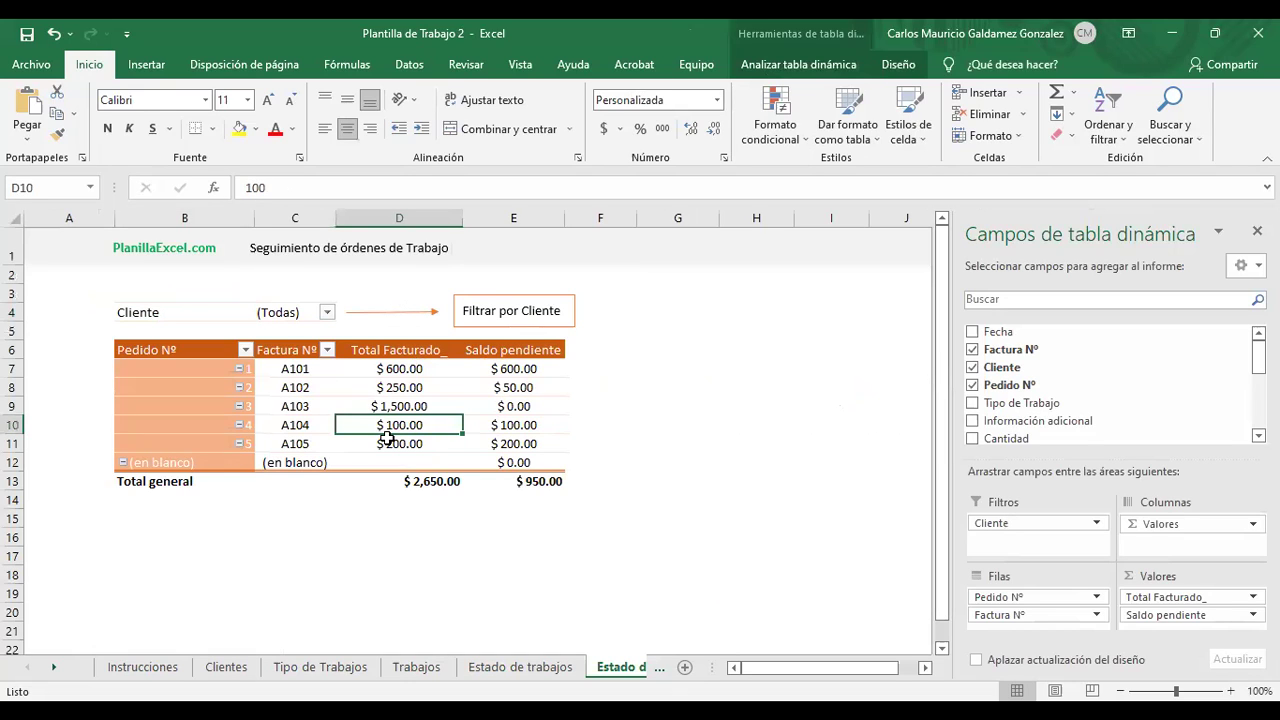
left_click(780, 68)
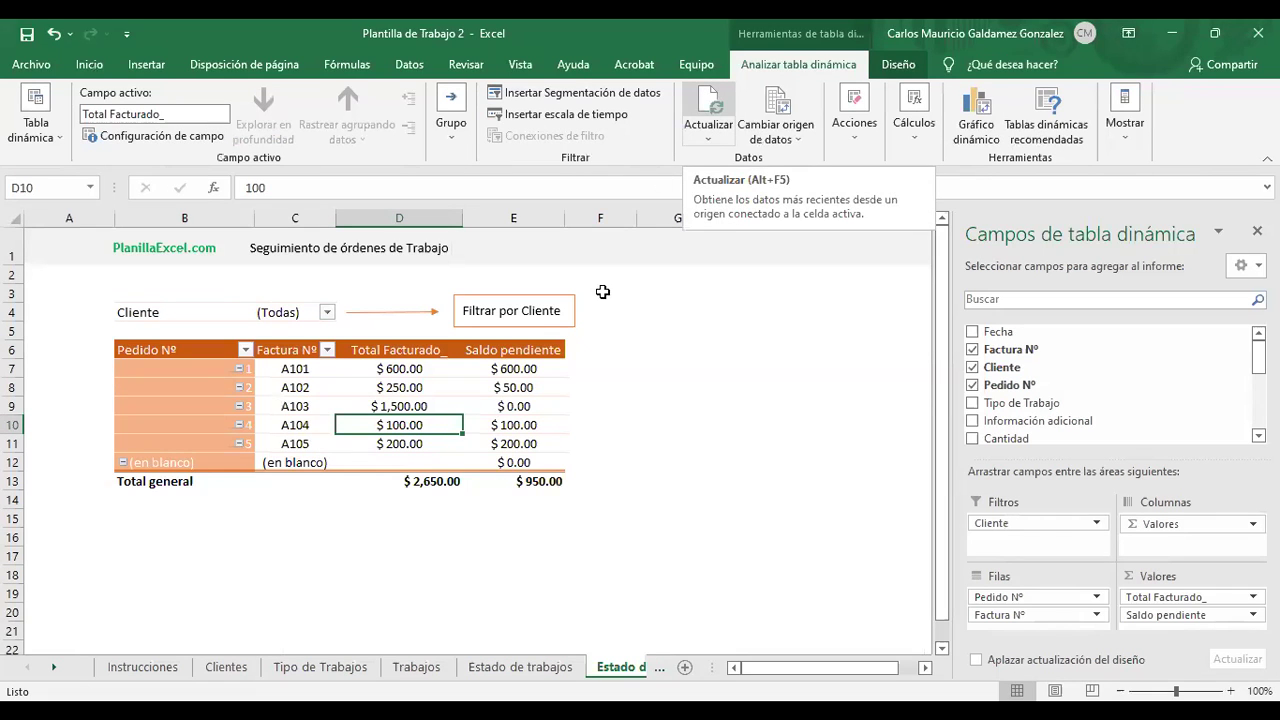
Review the work-order sheets again, from Clientes and Trabajos through Estado de trabajos and Estado de cobranzas, and return to Instrucciones.
left_click(229, 678)
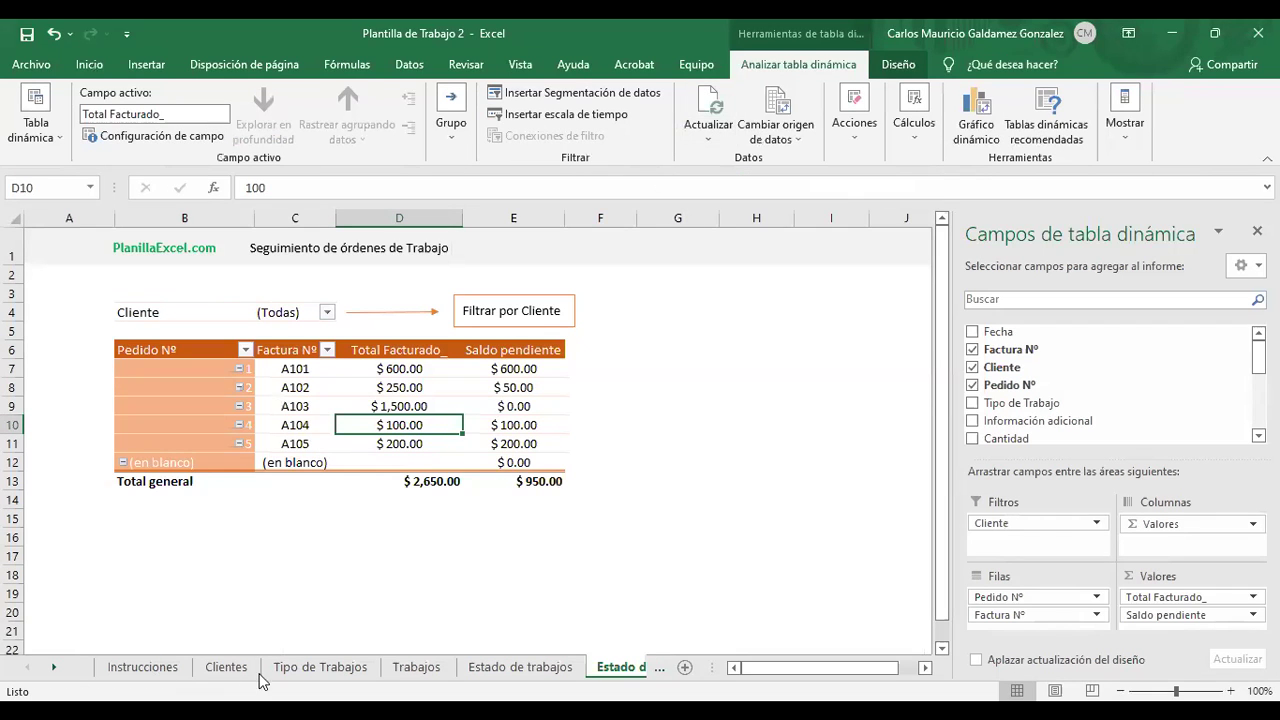
left_click(422, 672)
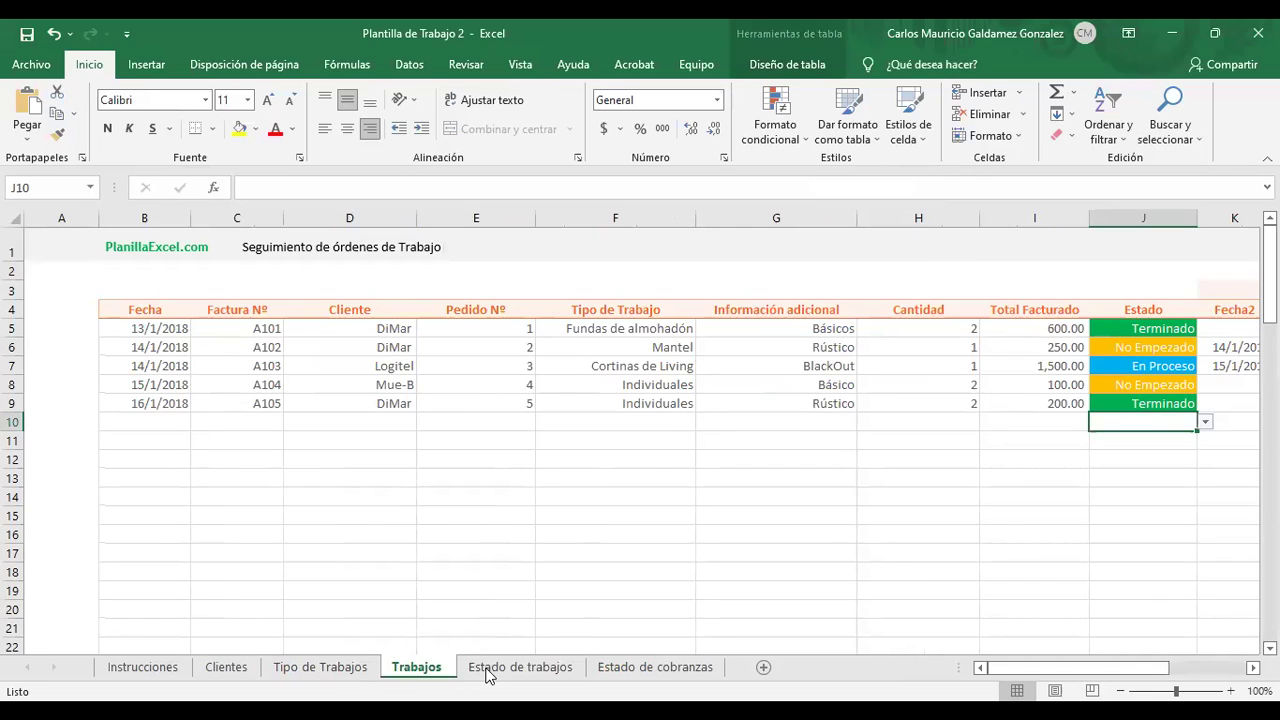
left_click(530, 672)
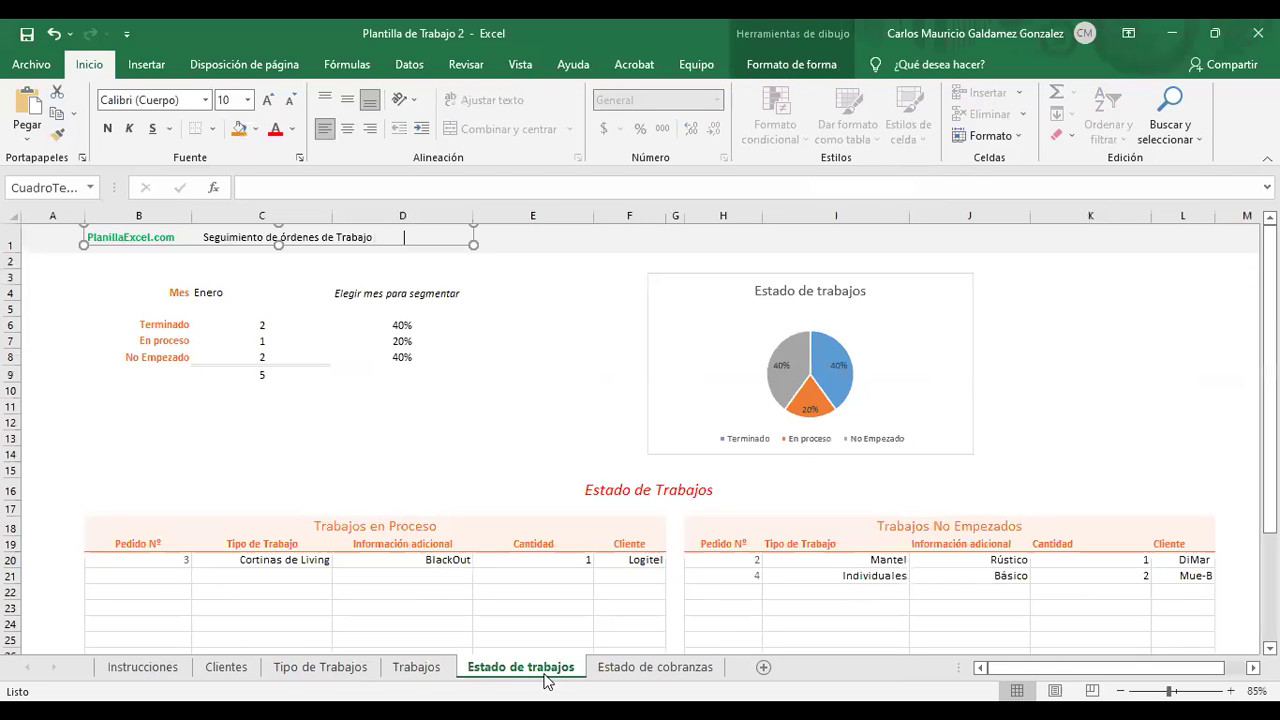
left_click(295, 677)
left_click(419, 674)
left_click(297, 678)
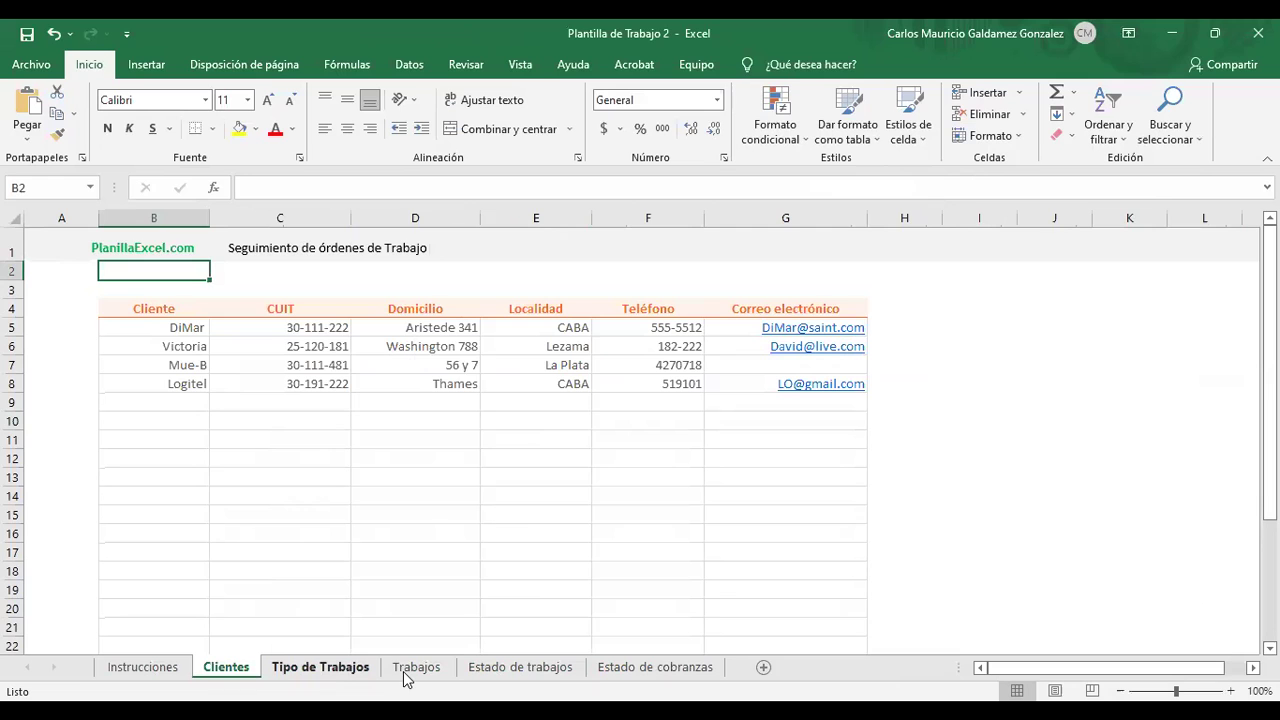
left_click(408, 678)
left_click(518, 674)
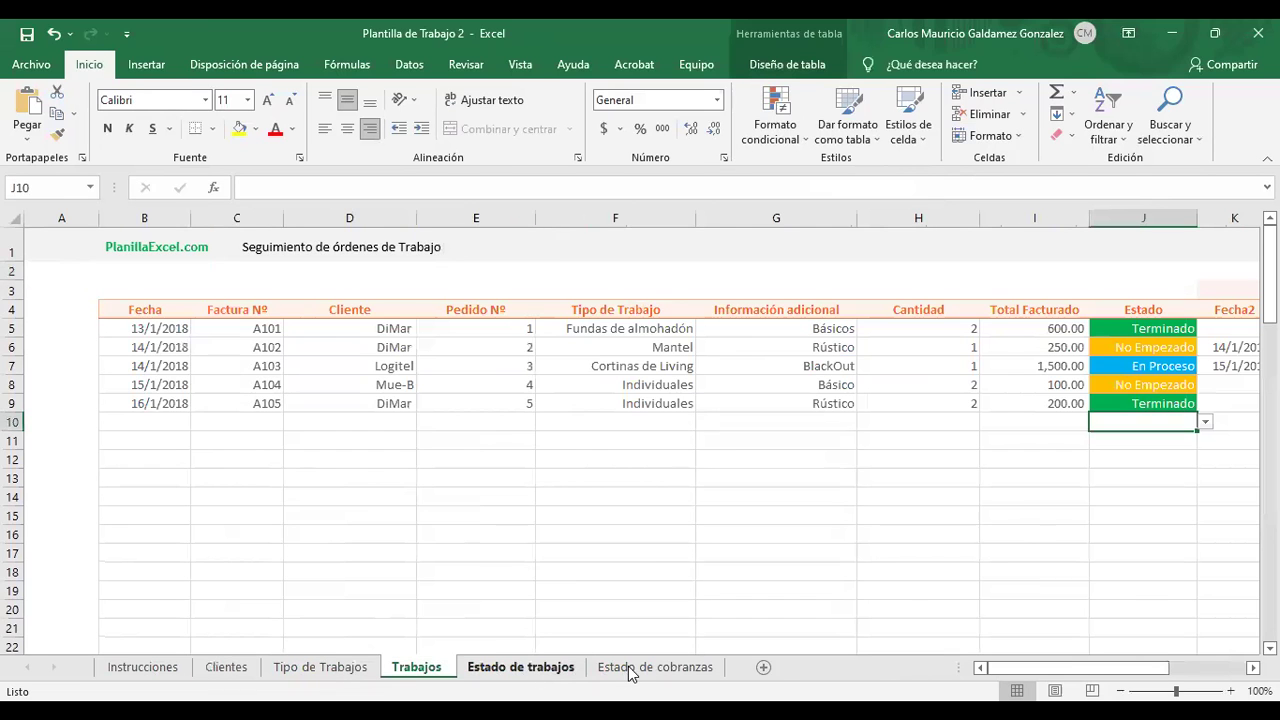
key("ctrl+Page_Down")
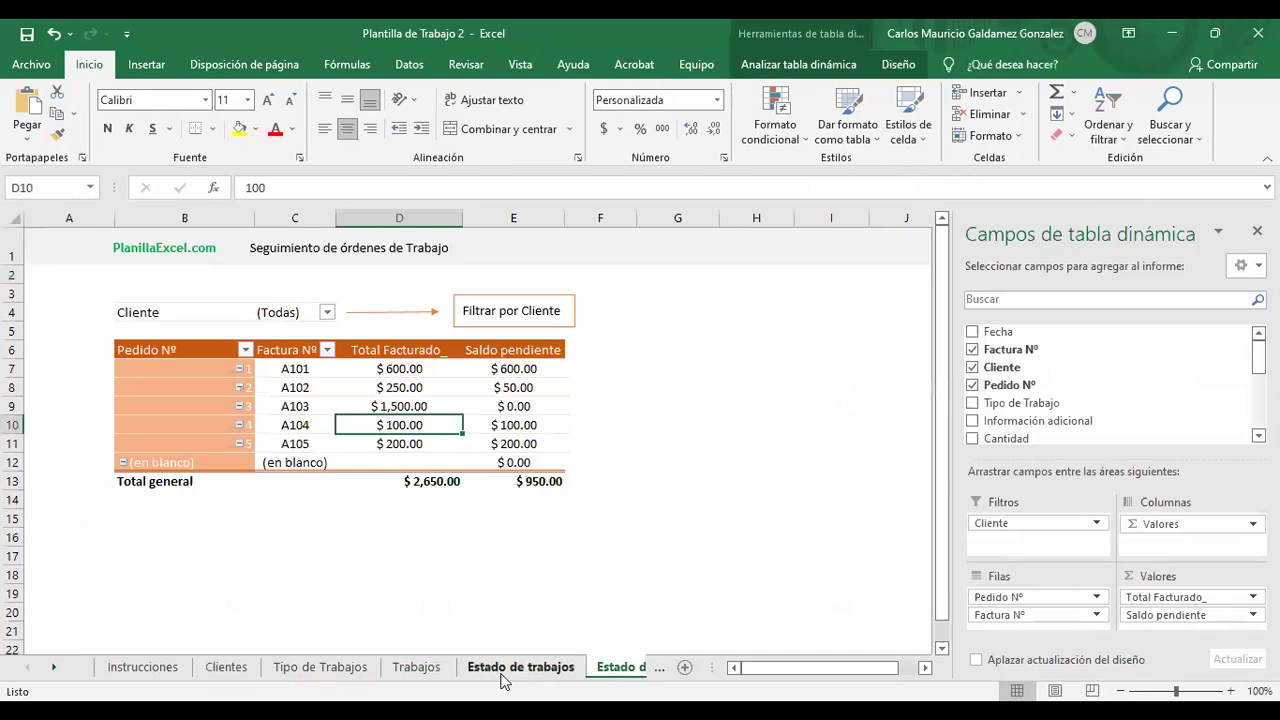
key("ctrl+Page_Up")
left_click(128, 678)
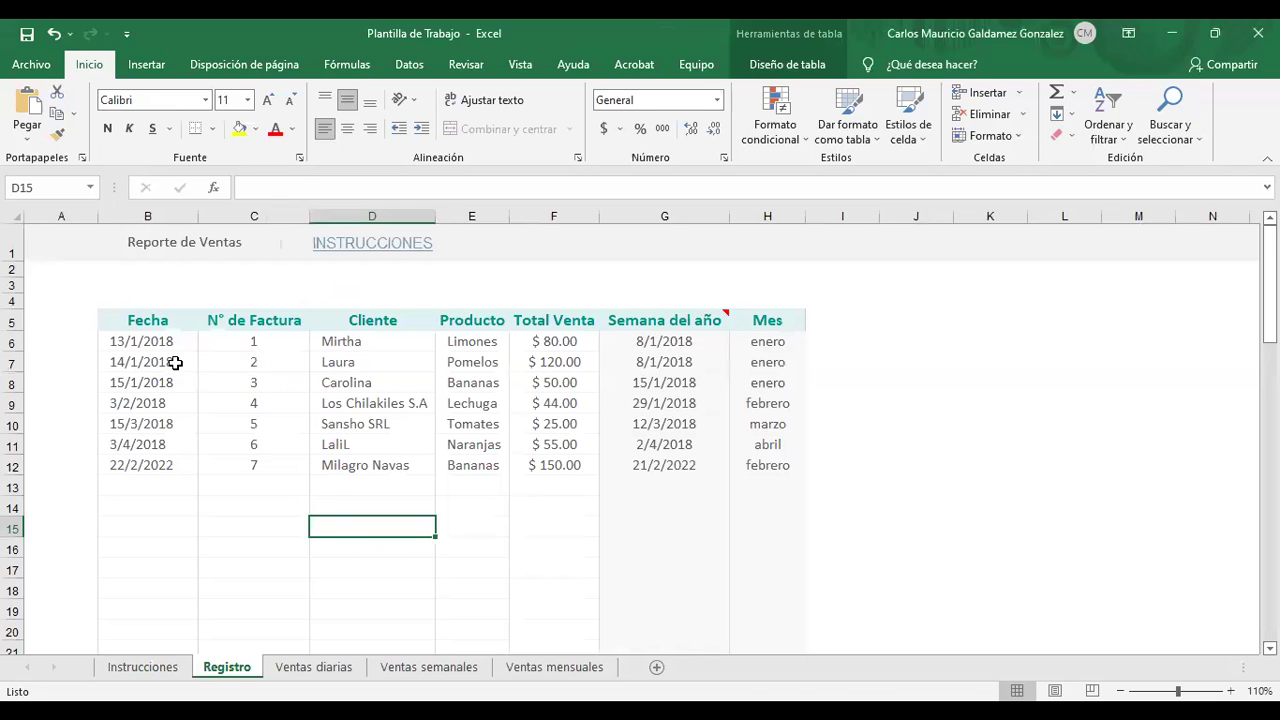
On the Registro sheet of the Plantilla de Trabajo workbook, enter the date 23/2/2022 in the first empty Fecha cell.
left_click_drag(152, 345, 262, 465)
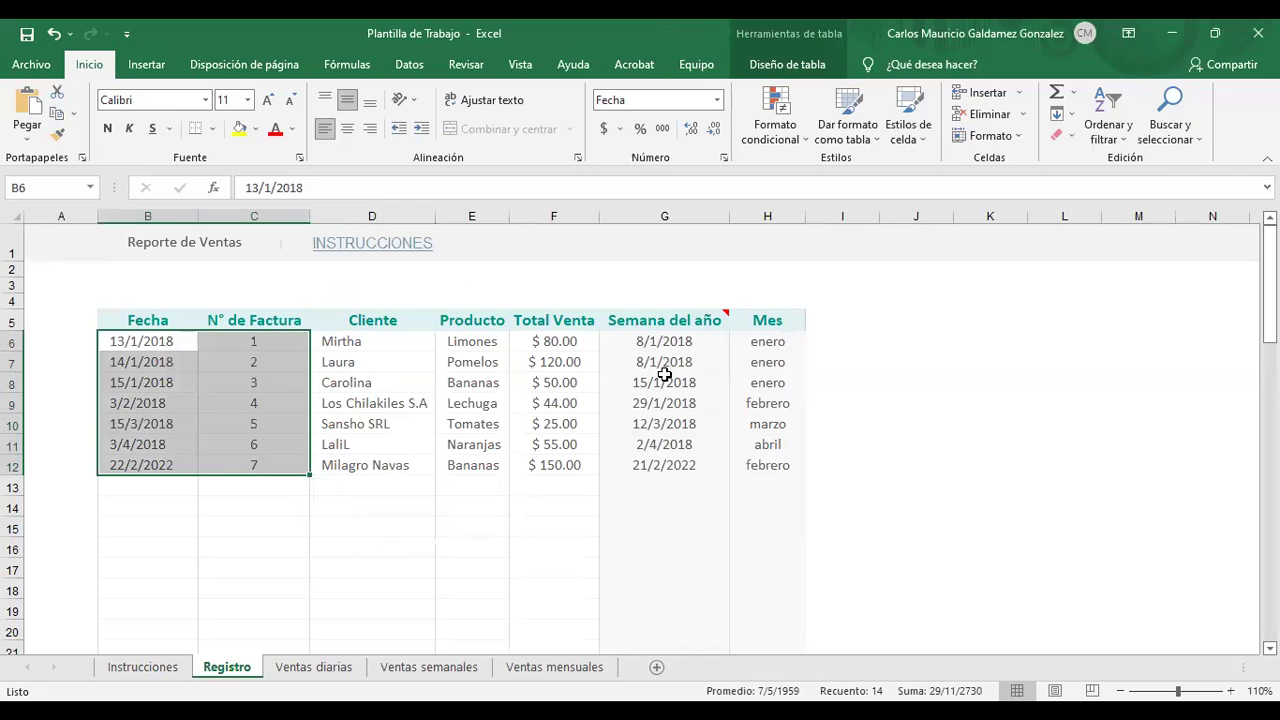
left_click_drag(694, 338, 764, 466)
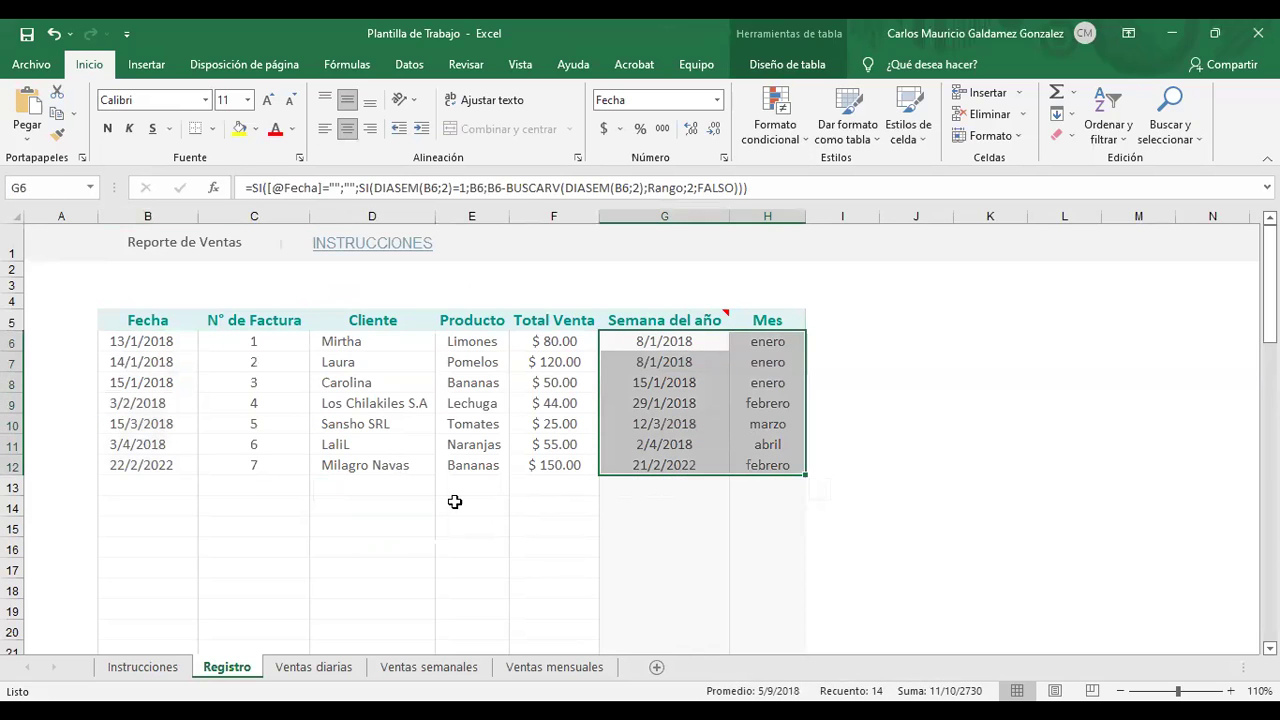
left_click(148, 487)
type("23")
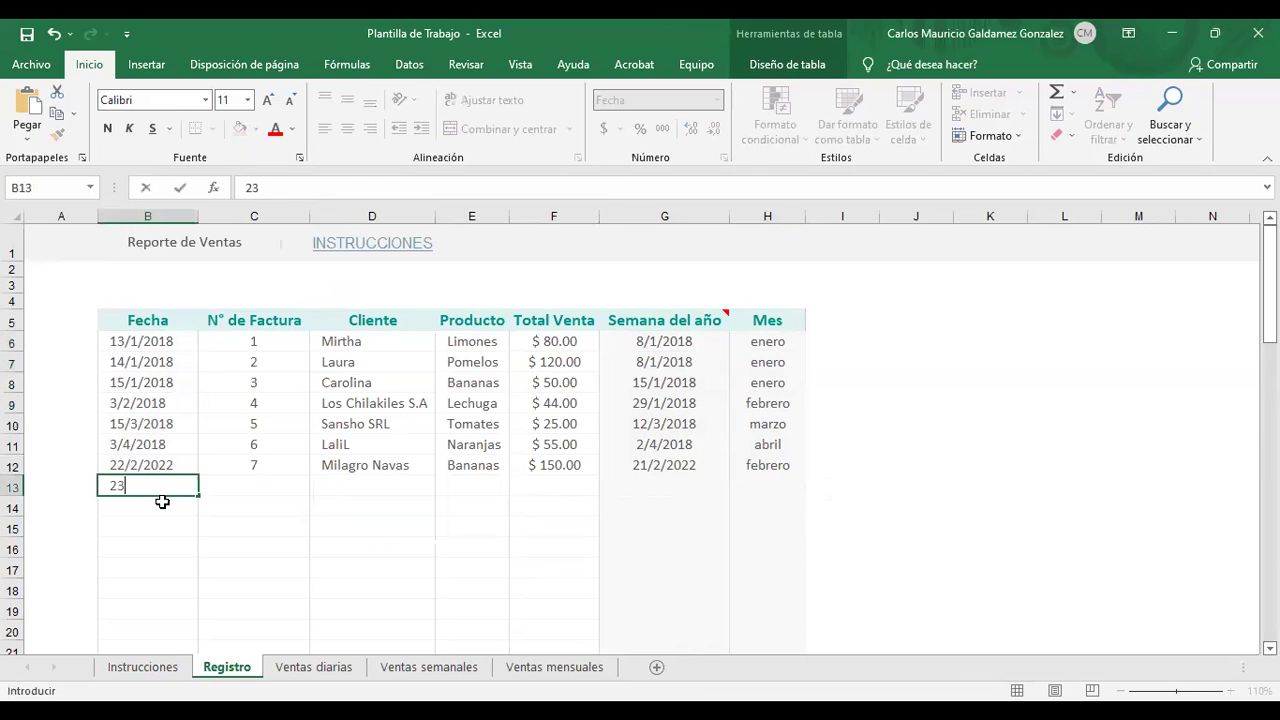
type("-2-2022")
key("Tab")
Examine the calculated Semana del año and Mes cells in row 13 and the entry cells from Fecha to Total Venta.
left_click(661, 485)
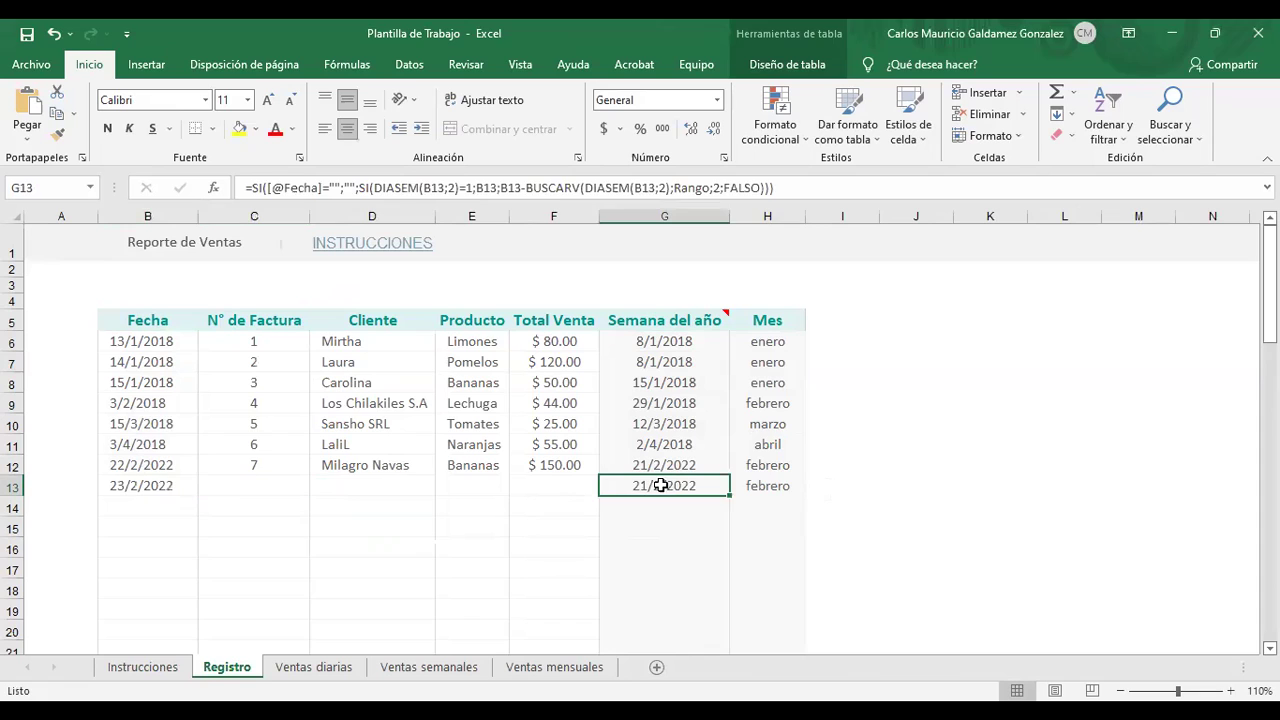
left_click(751, 486, "shift")
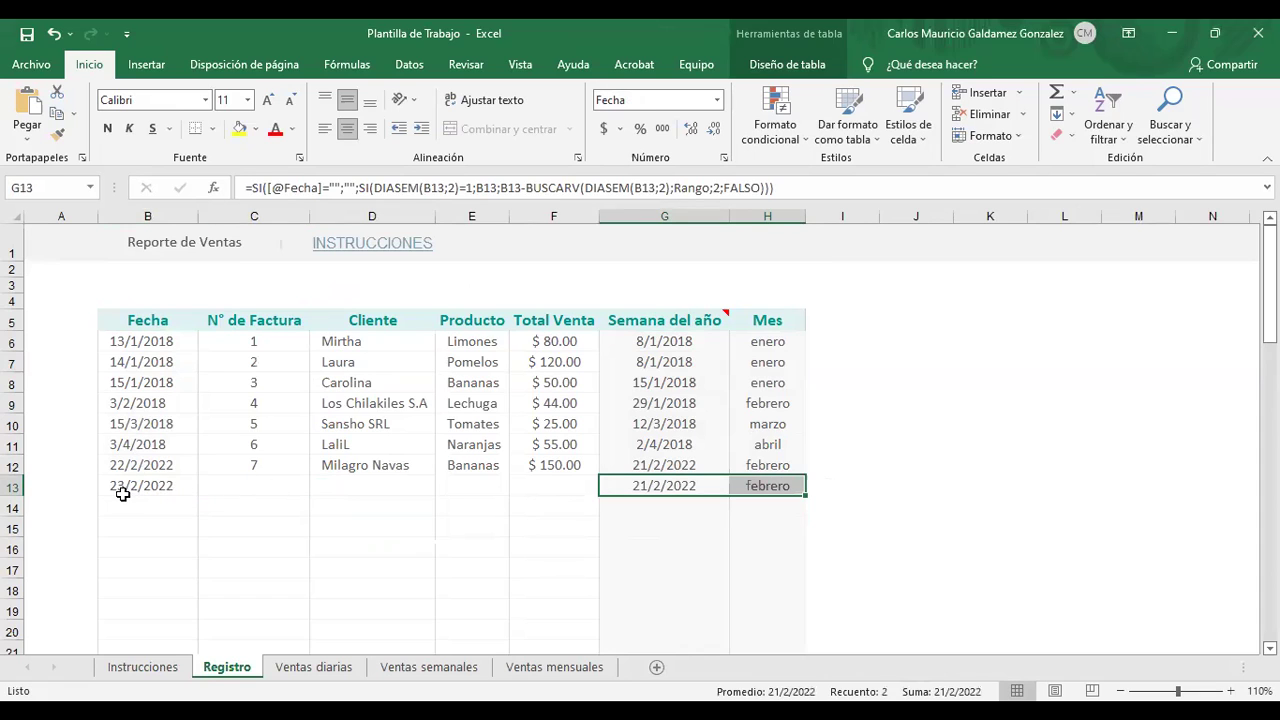
left_click_drag(122, 494, 767, 486)
left_click_drag(530, 486, 140, 485)
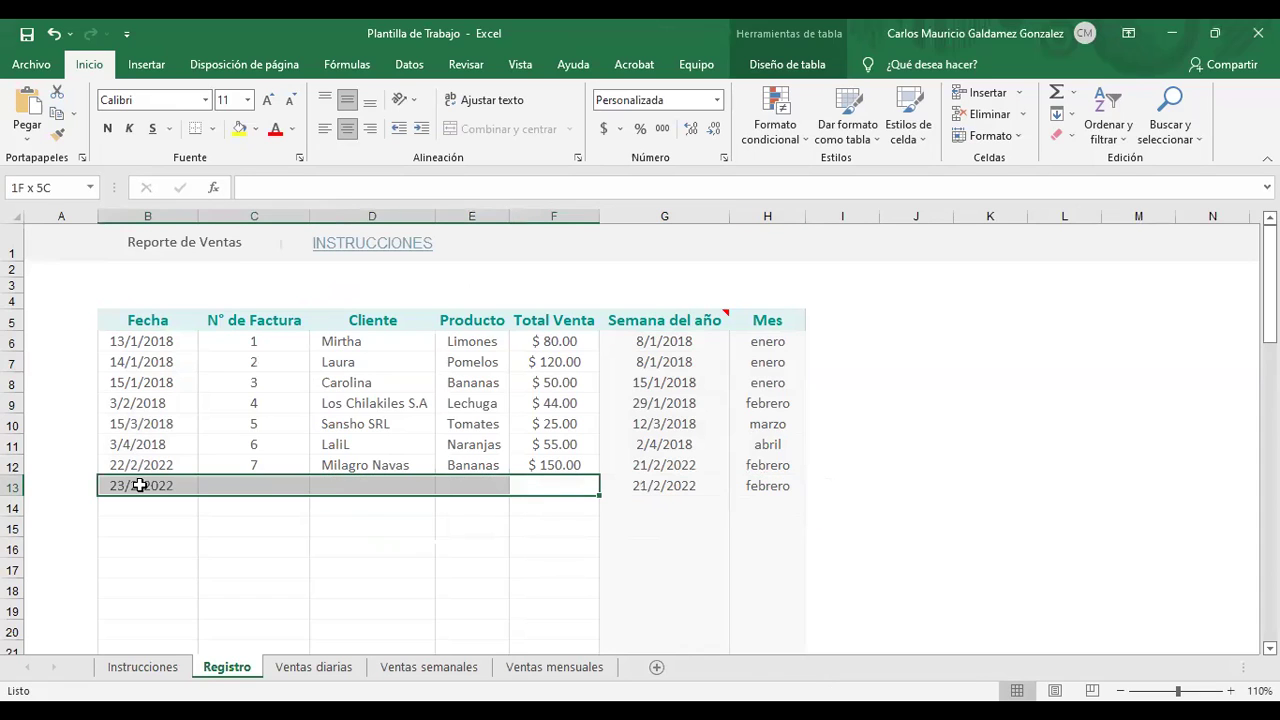
Refresh the pivot table on the Ventas diarias sheet from its Suma de Total Venta values.
left_click(322, 668)
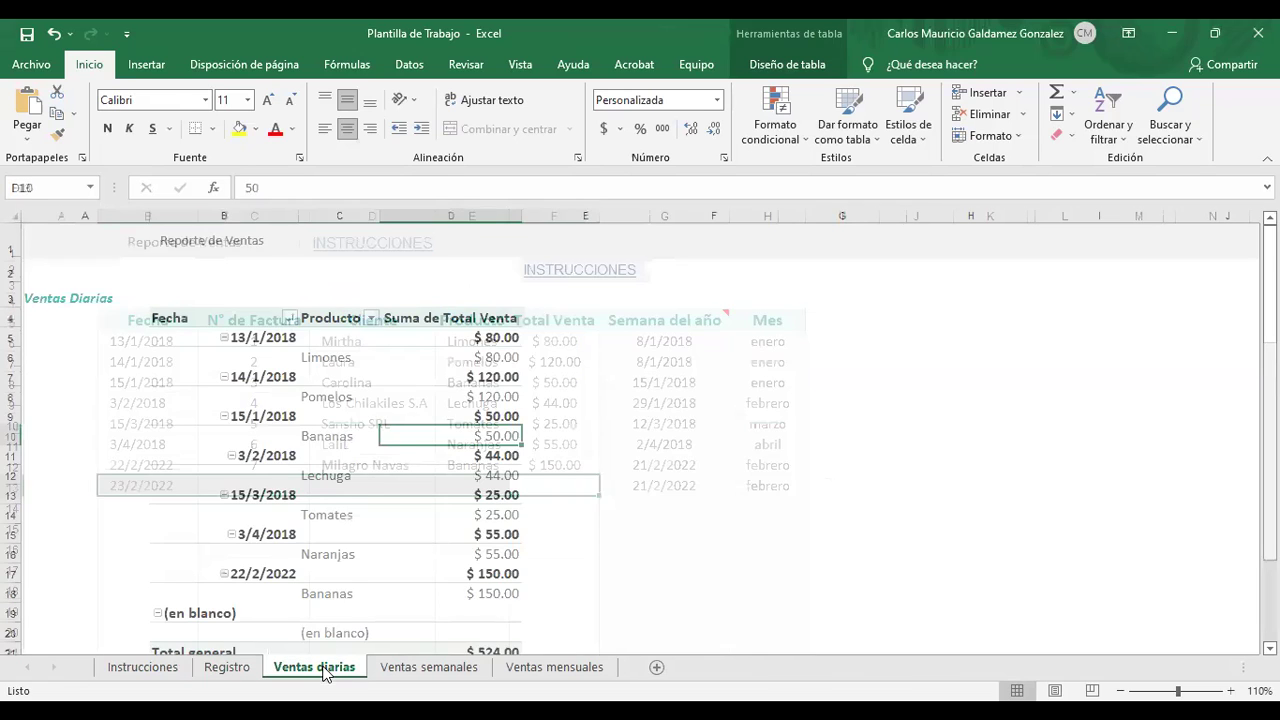
left_click(354, 427)
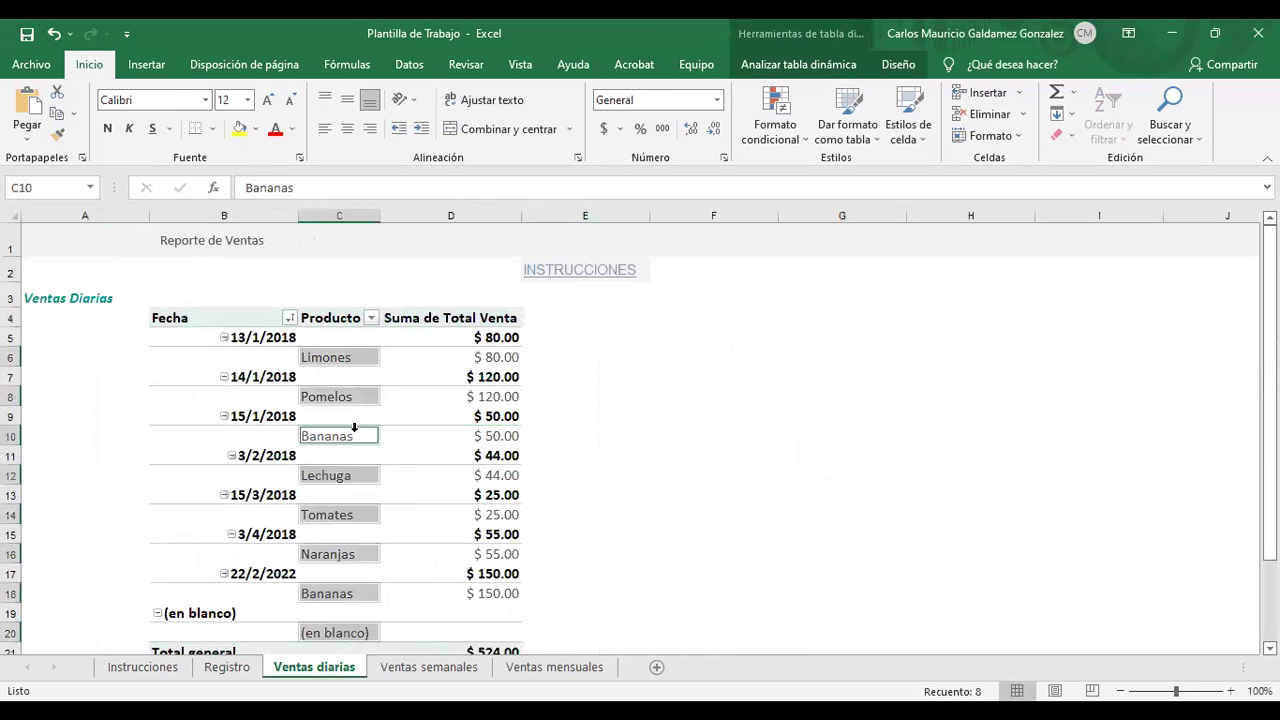
left_click(405, 437)
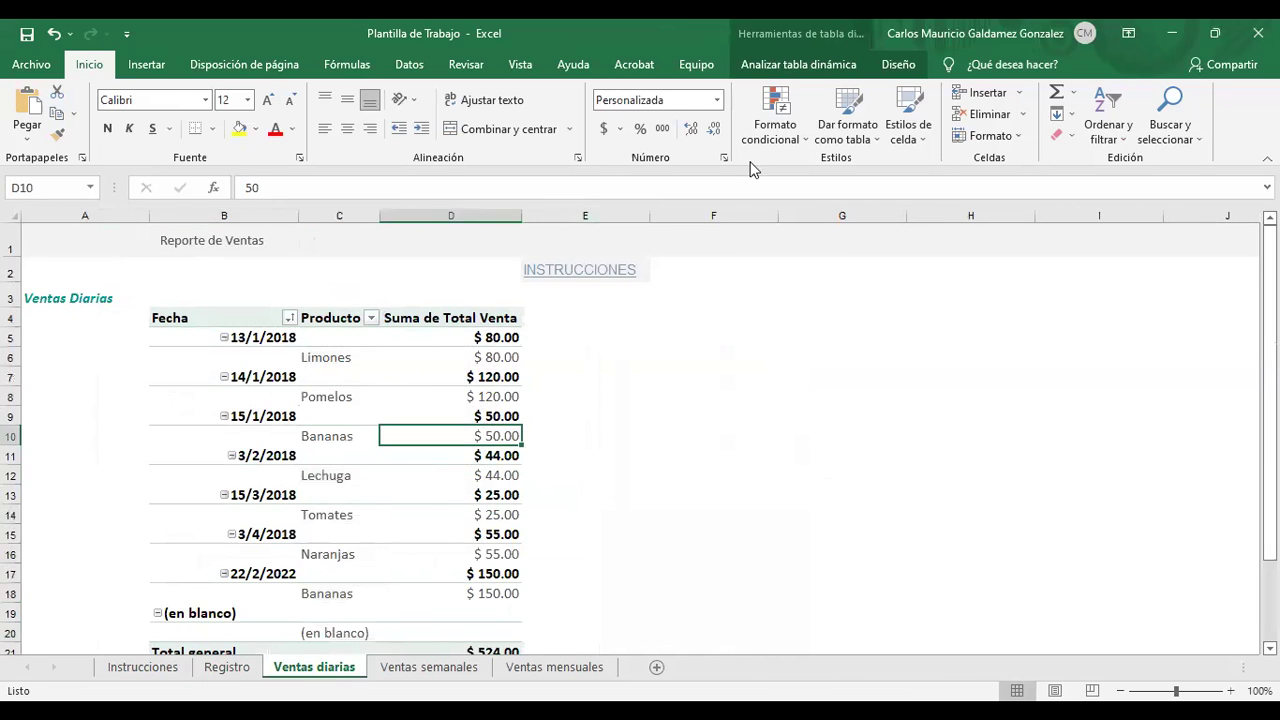
left_click(765, 66)
left_click(707, 108)
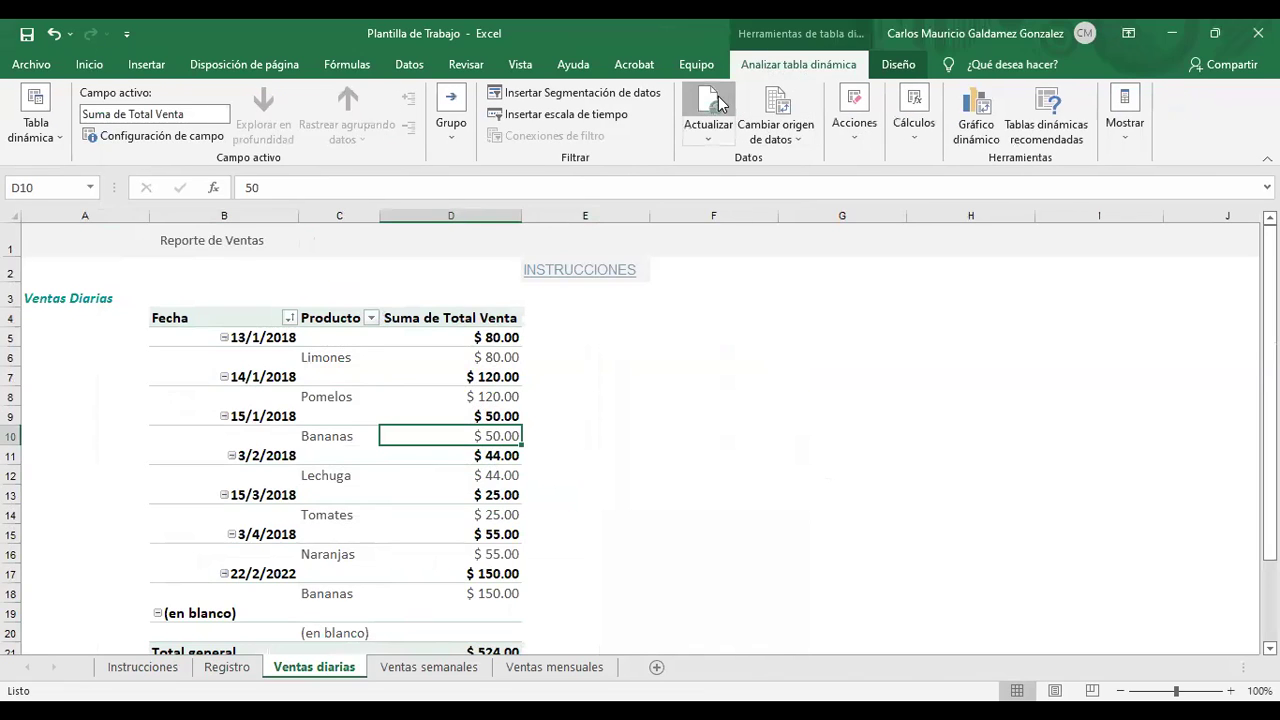
Refresh the pivot table on the Ventas semanales sheet.
left_click(437, 667)
left_click(414, 454)
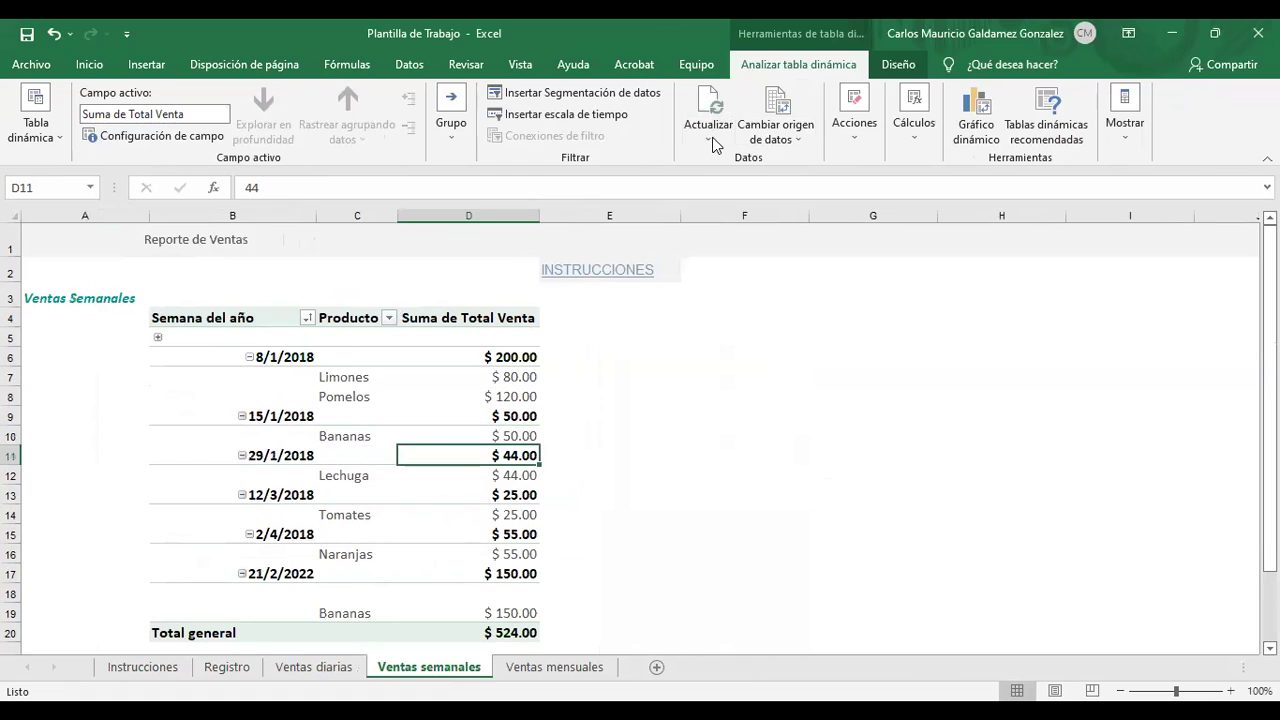
left_click(710, 135)
left_click(727, 181)
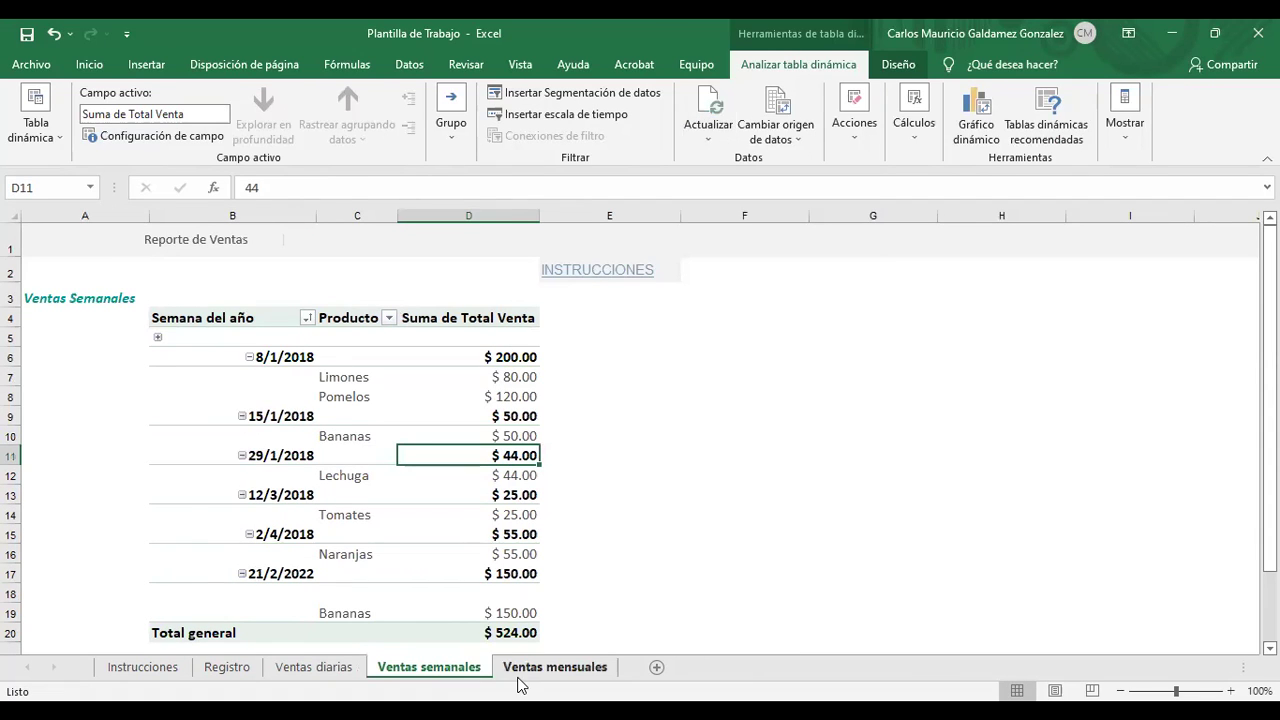
Examine the Ventas mensuales pivot table, review the Instrucciones, Registro, Ventas semanales and Ventas diarias sheets again, and return to Registro.
left_click(522, 670)
left_click(403, 380)
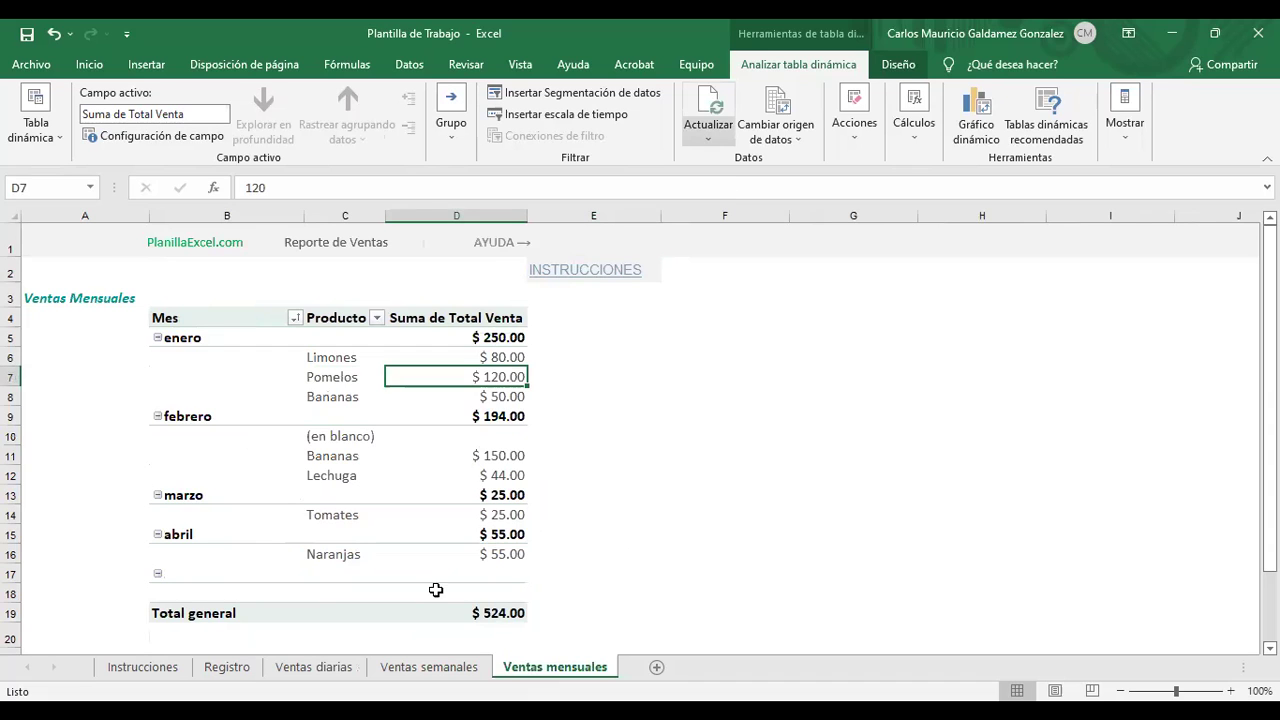
left_click(140, 668)
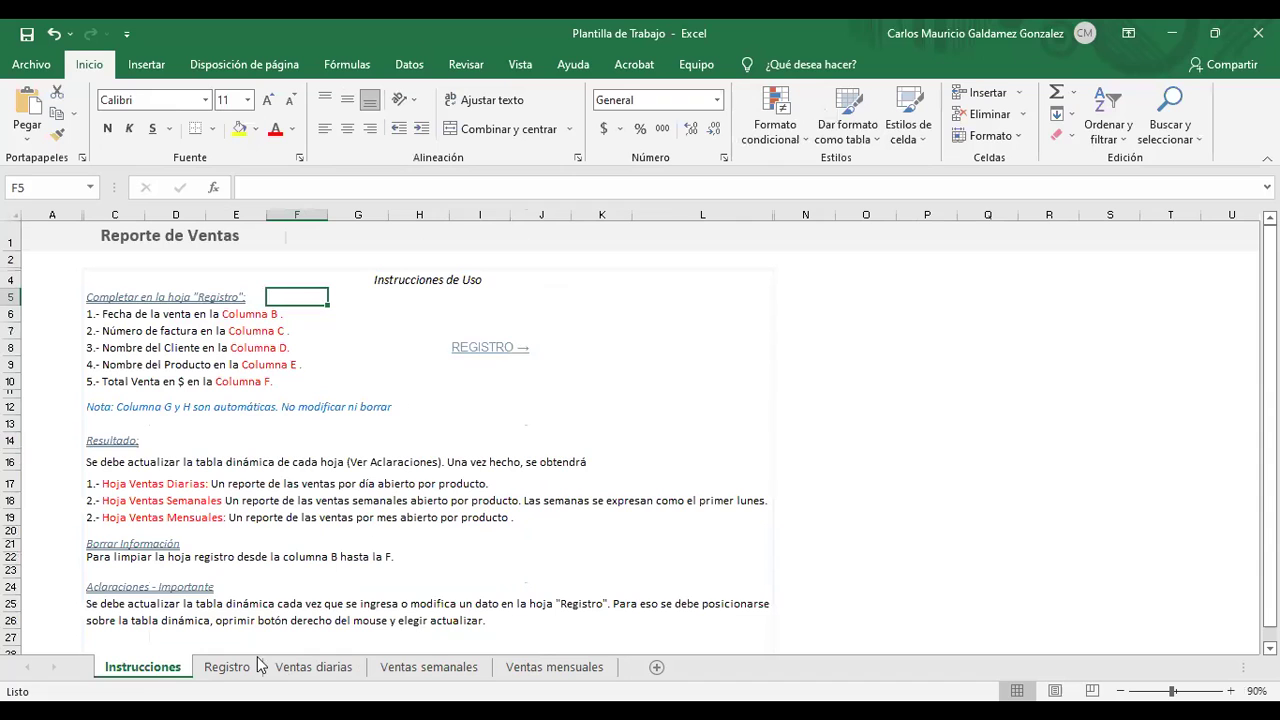
left_click(216, 670)
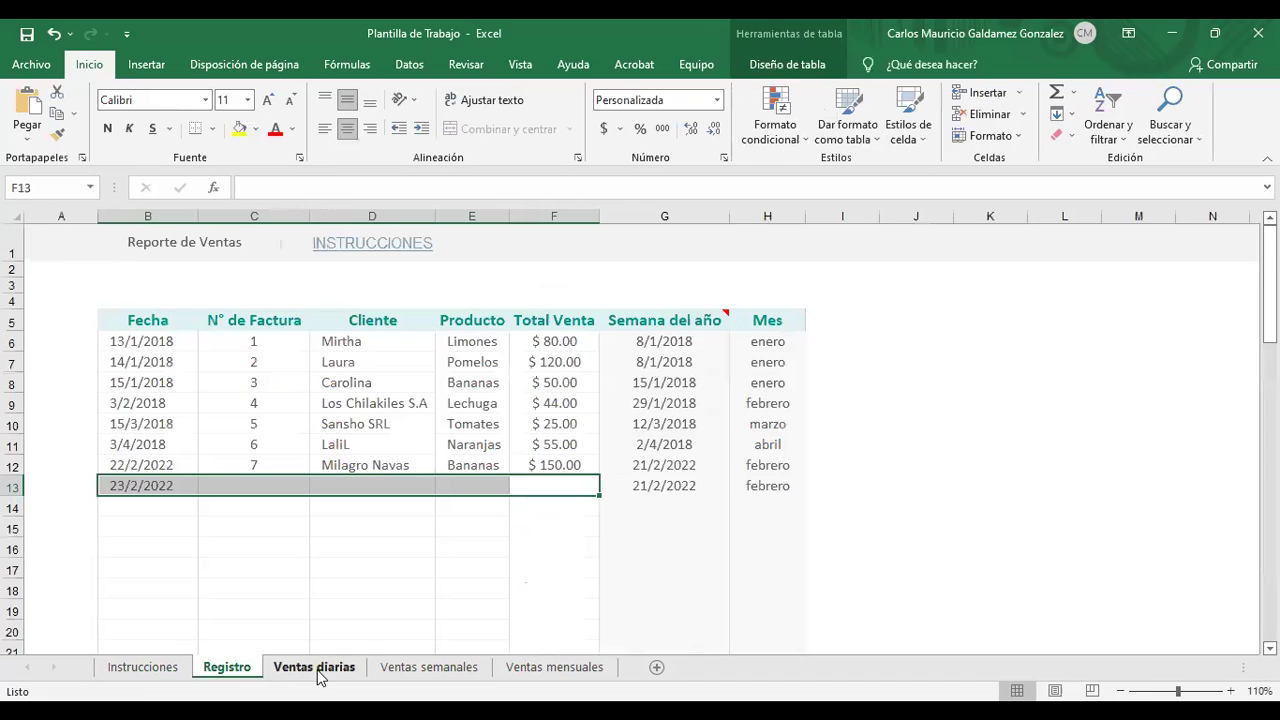
left_click(400, 668)
left_click(314, 672)
left_click(143, 668)
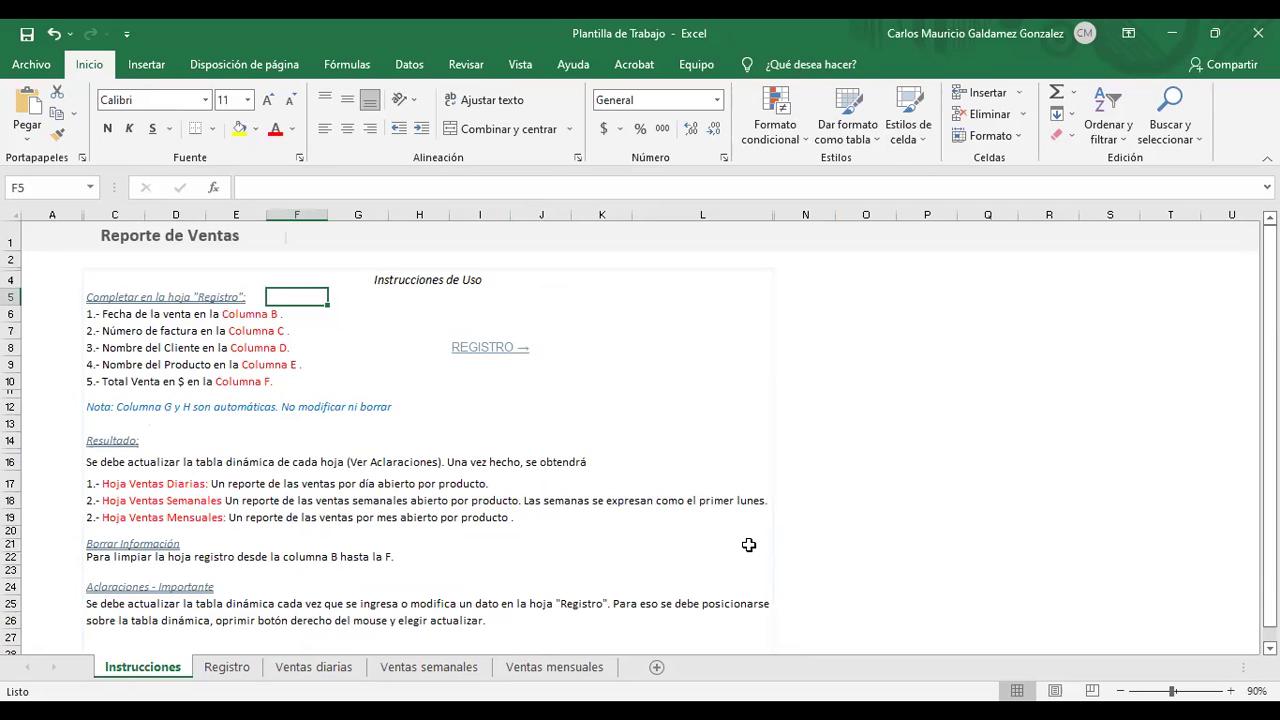
left_click(217, 670)
left_click(338, 585)
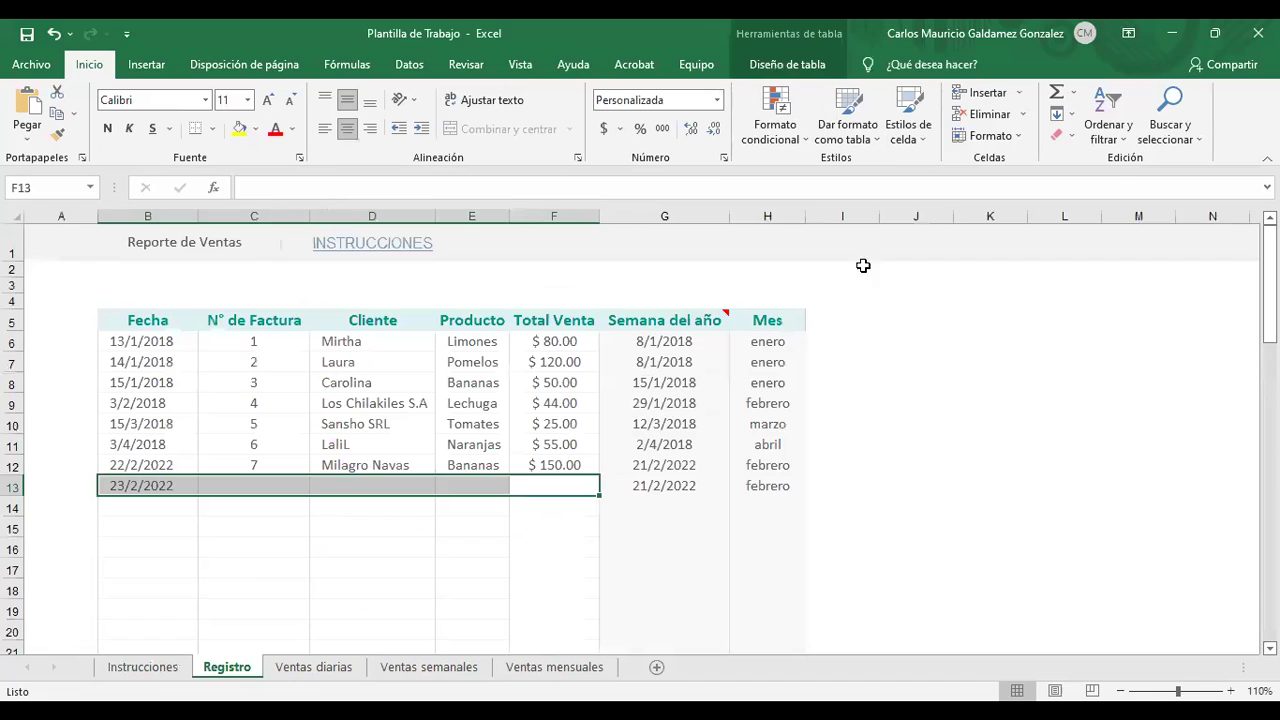